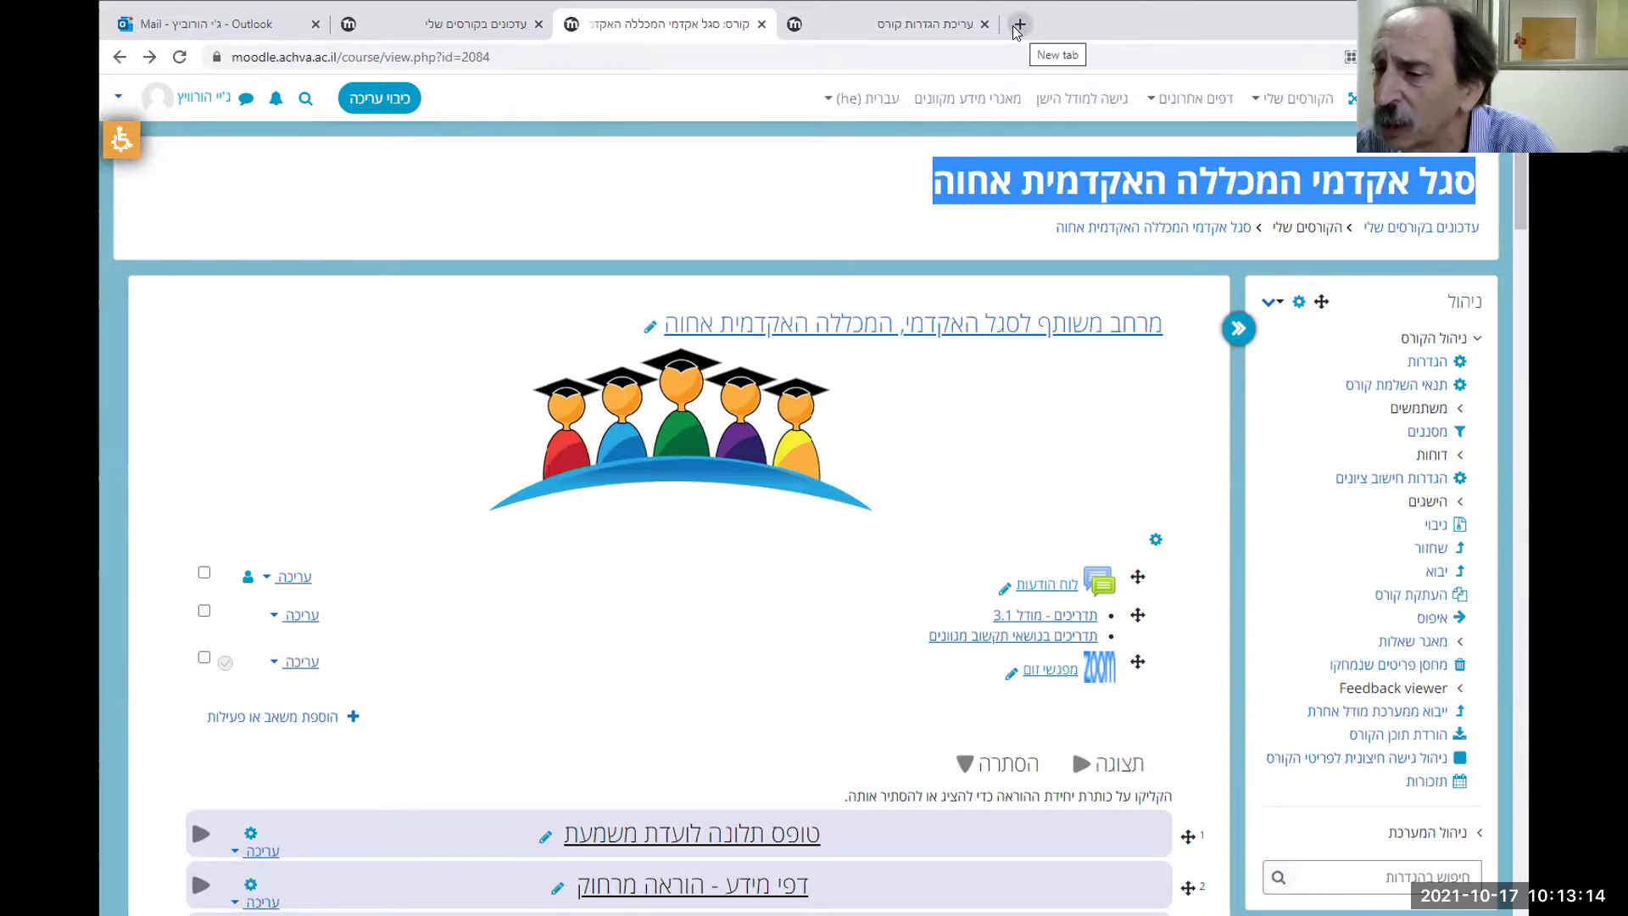
# Open the course dashboard and display the course list in summary view (סיכום)
pyautogui.click(723, 184)
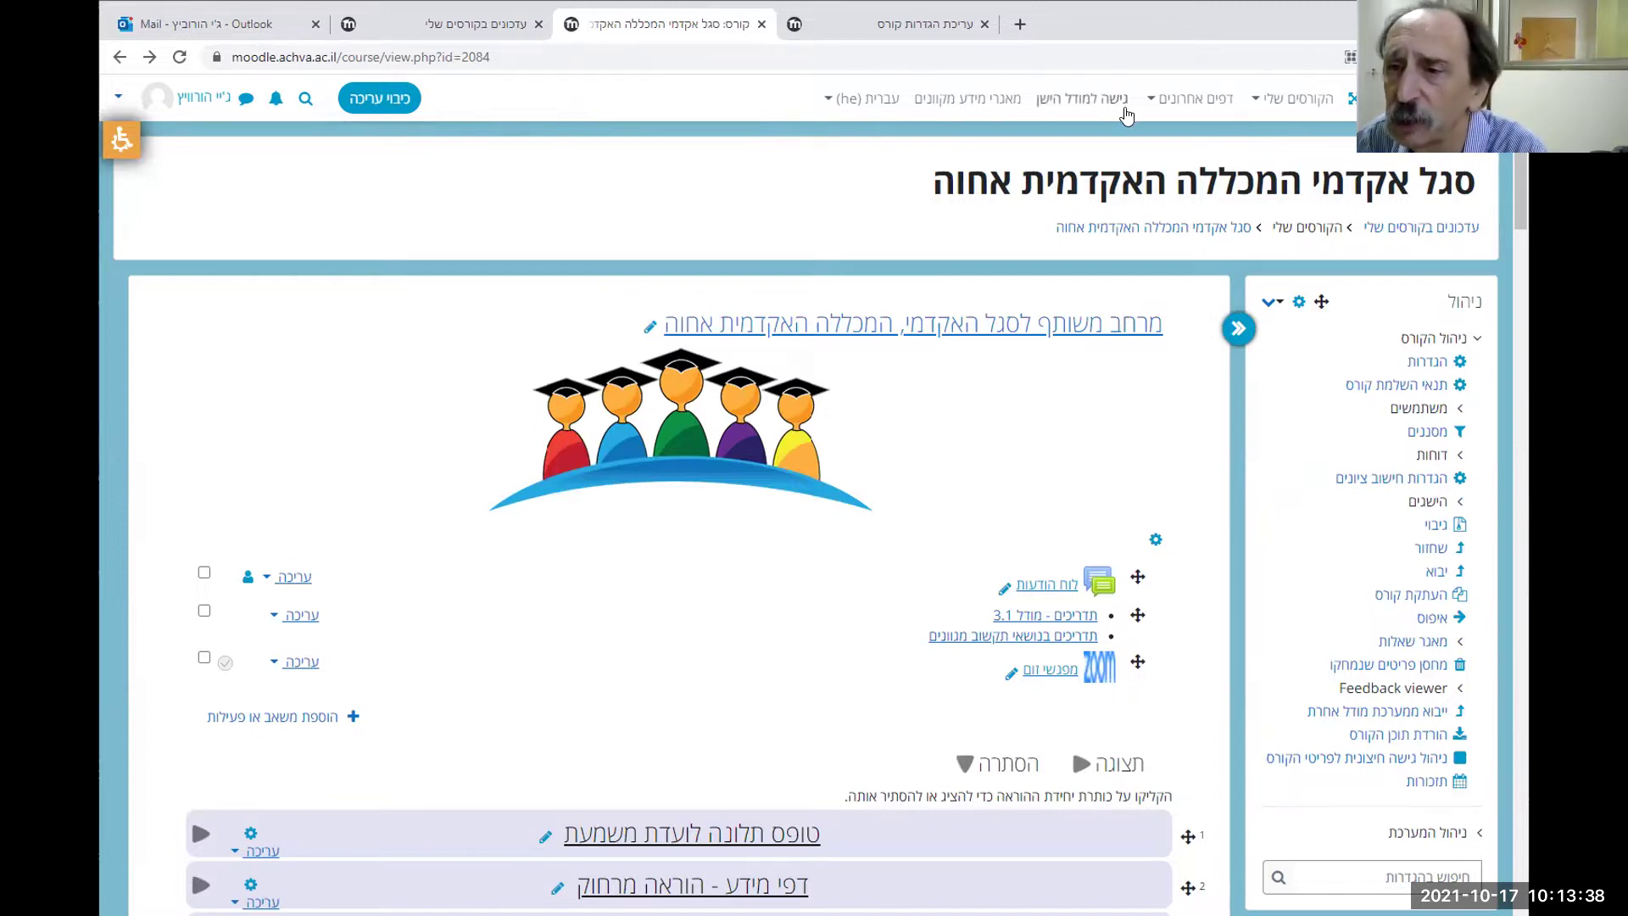
pyautogui.click(1433, 230)
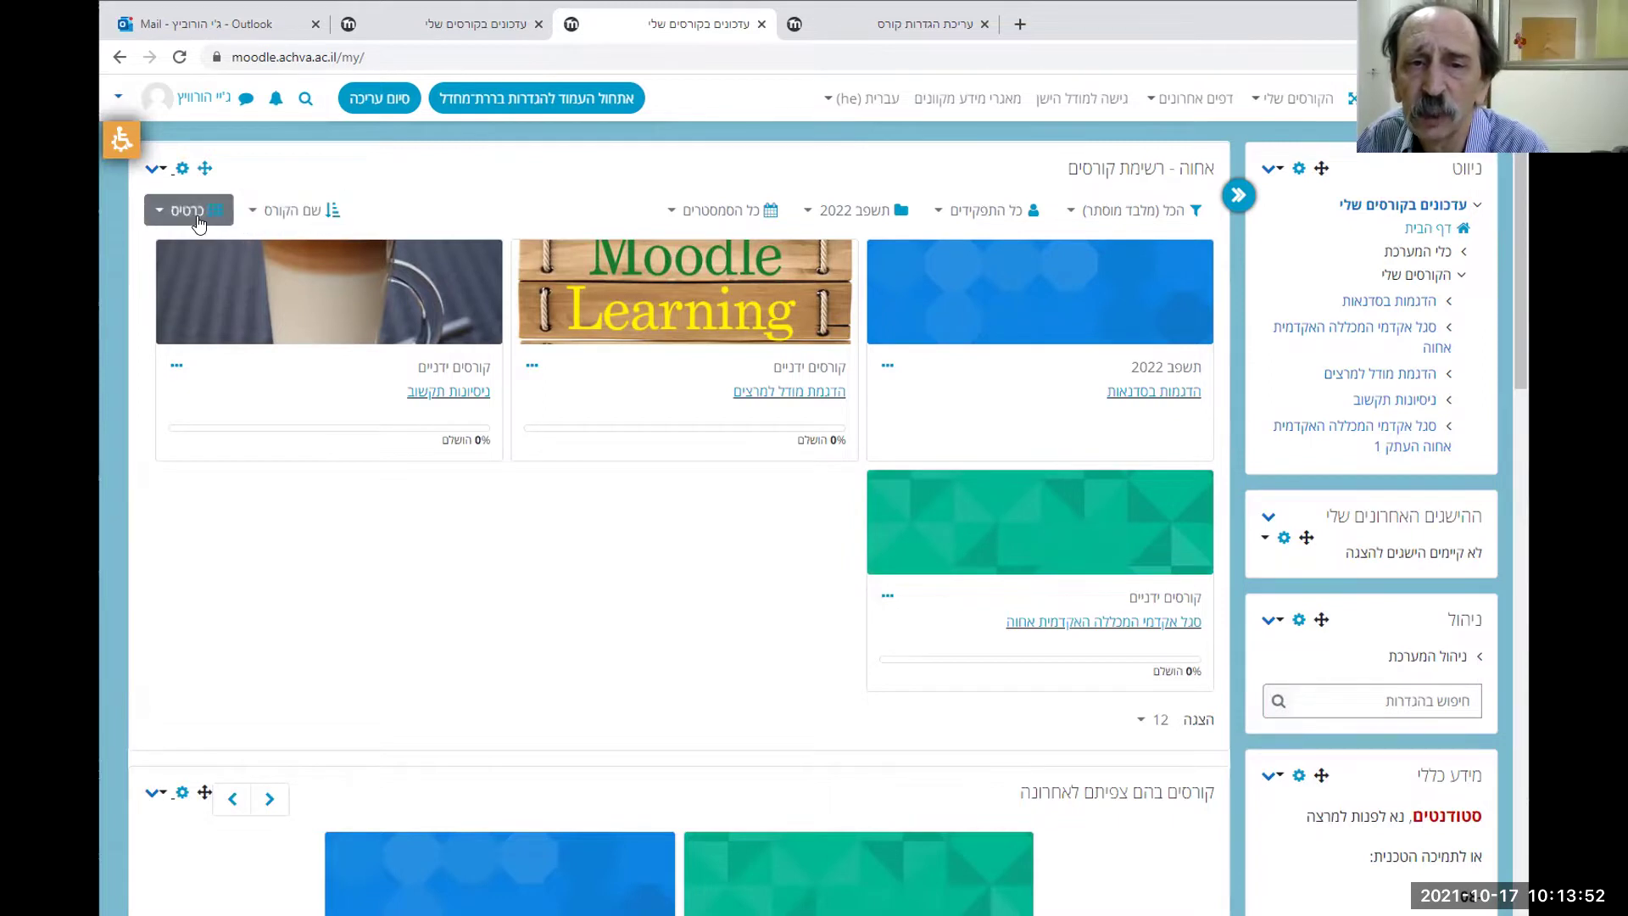
pyautogui.click(298, 217)
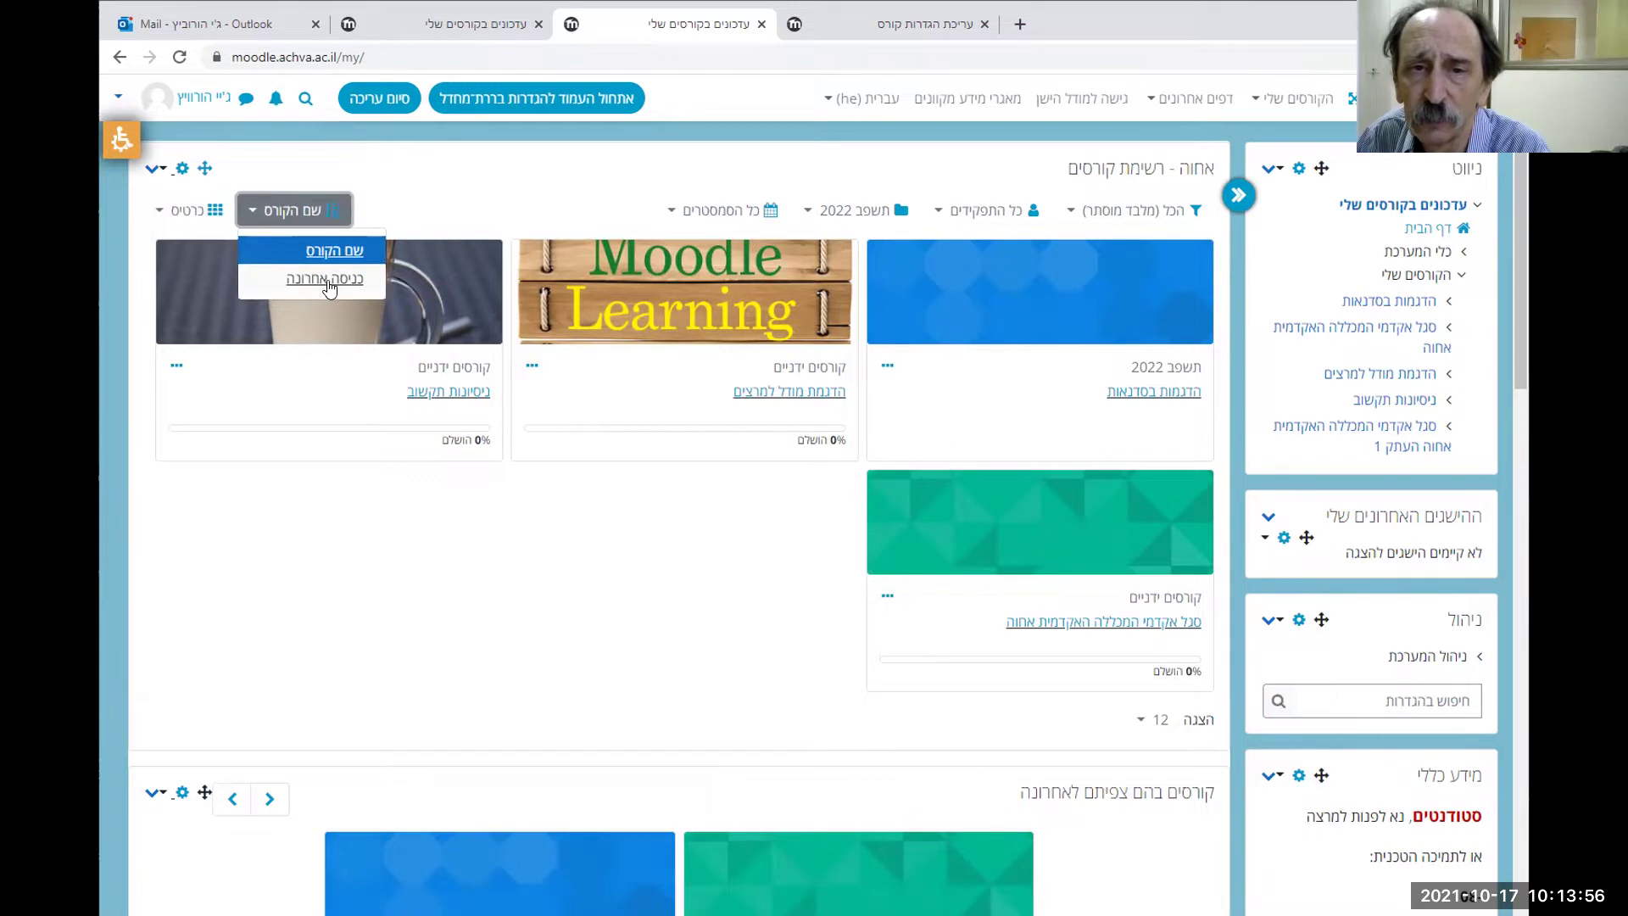
pyautogui.click(190, 210)
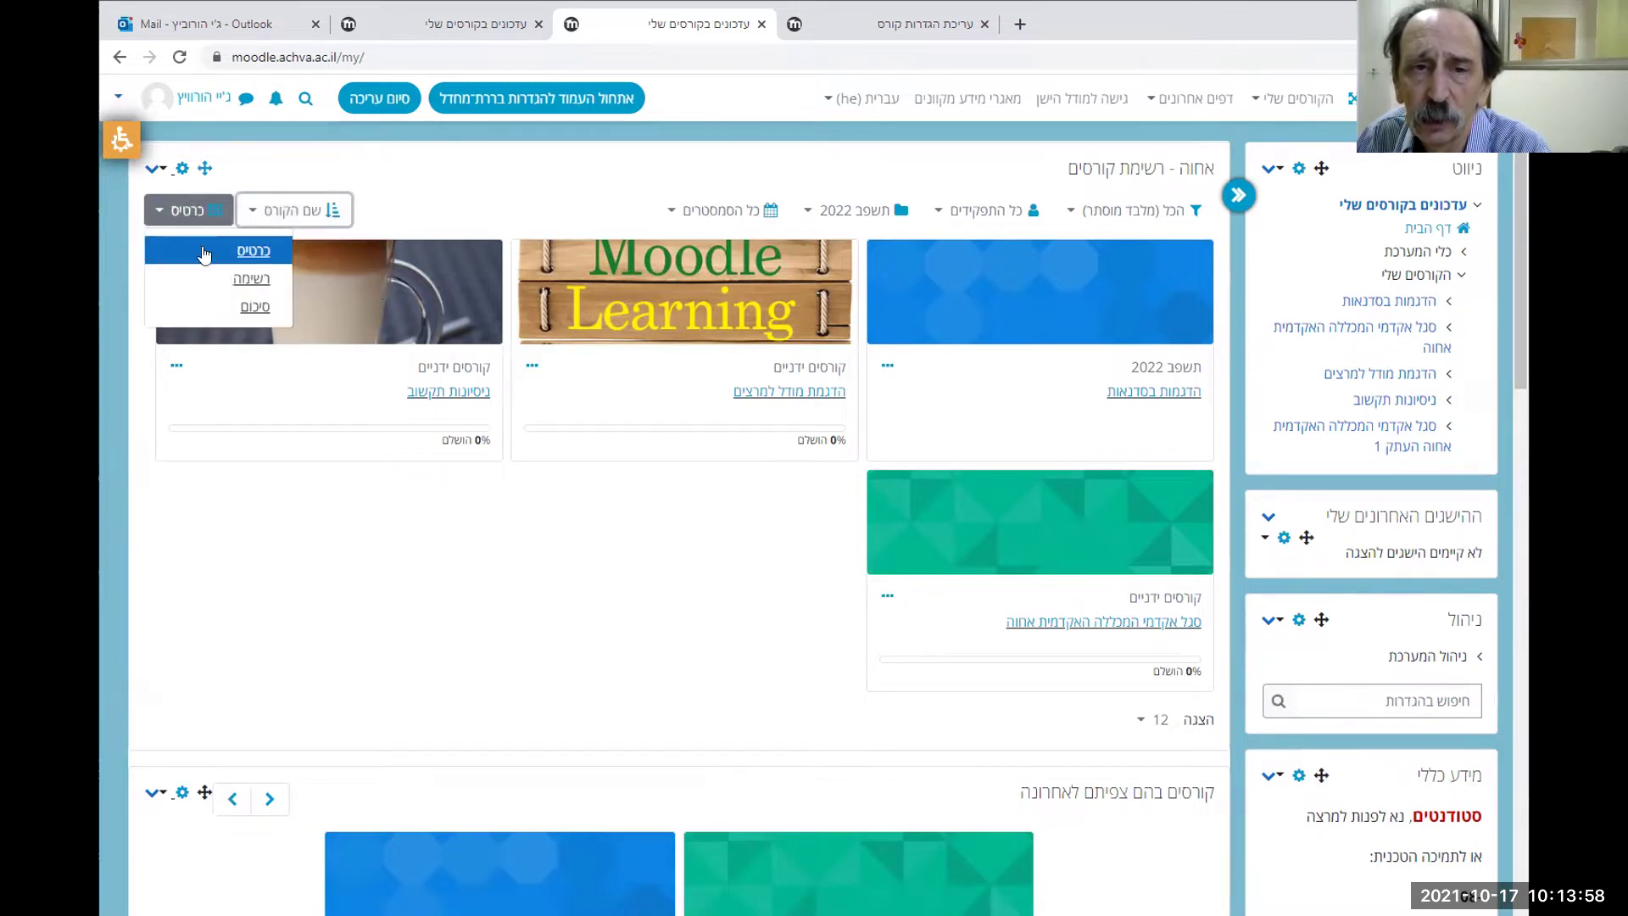
pyautogui.click(245, 288)
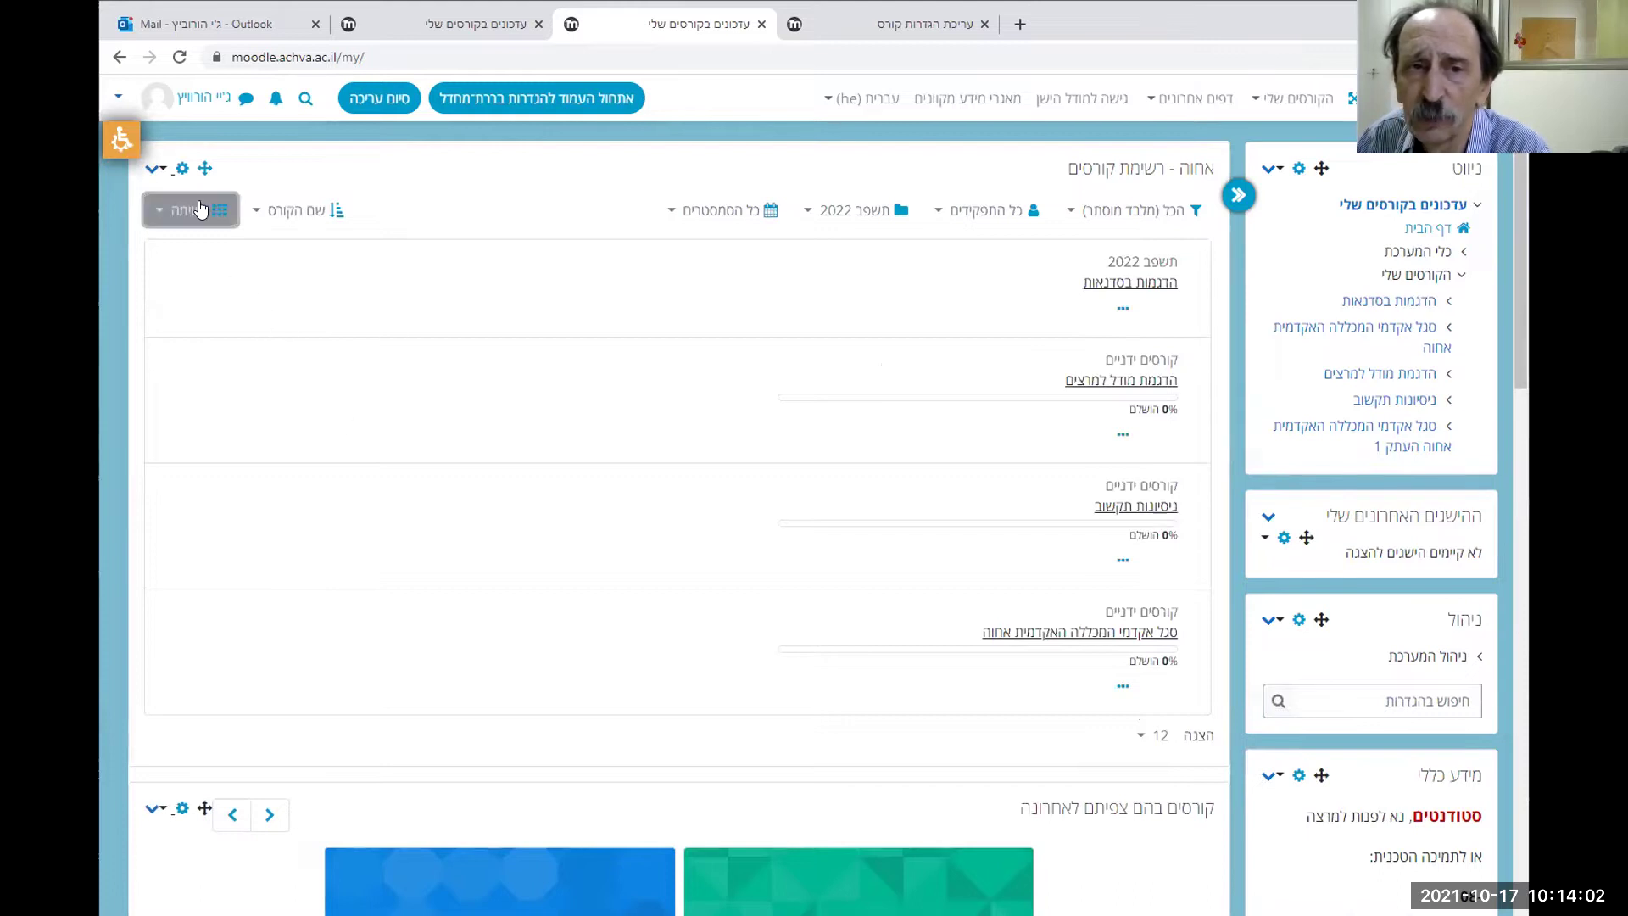
pyautogui.click(199, 209)
pyautogui.click(240, 315)
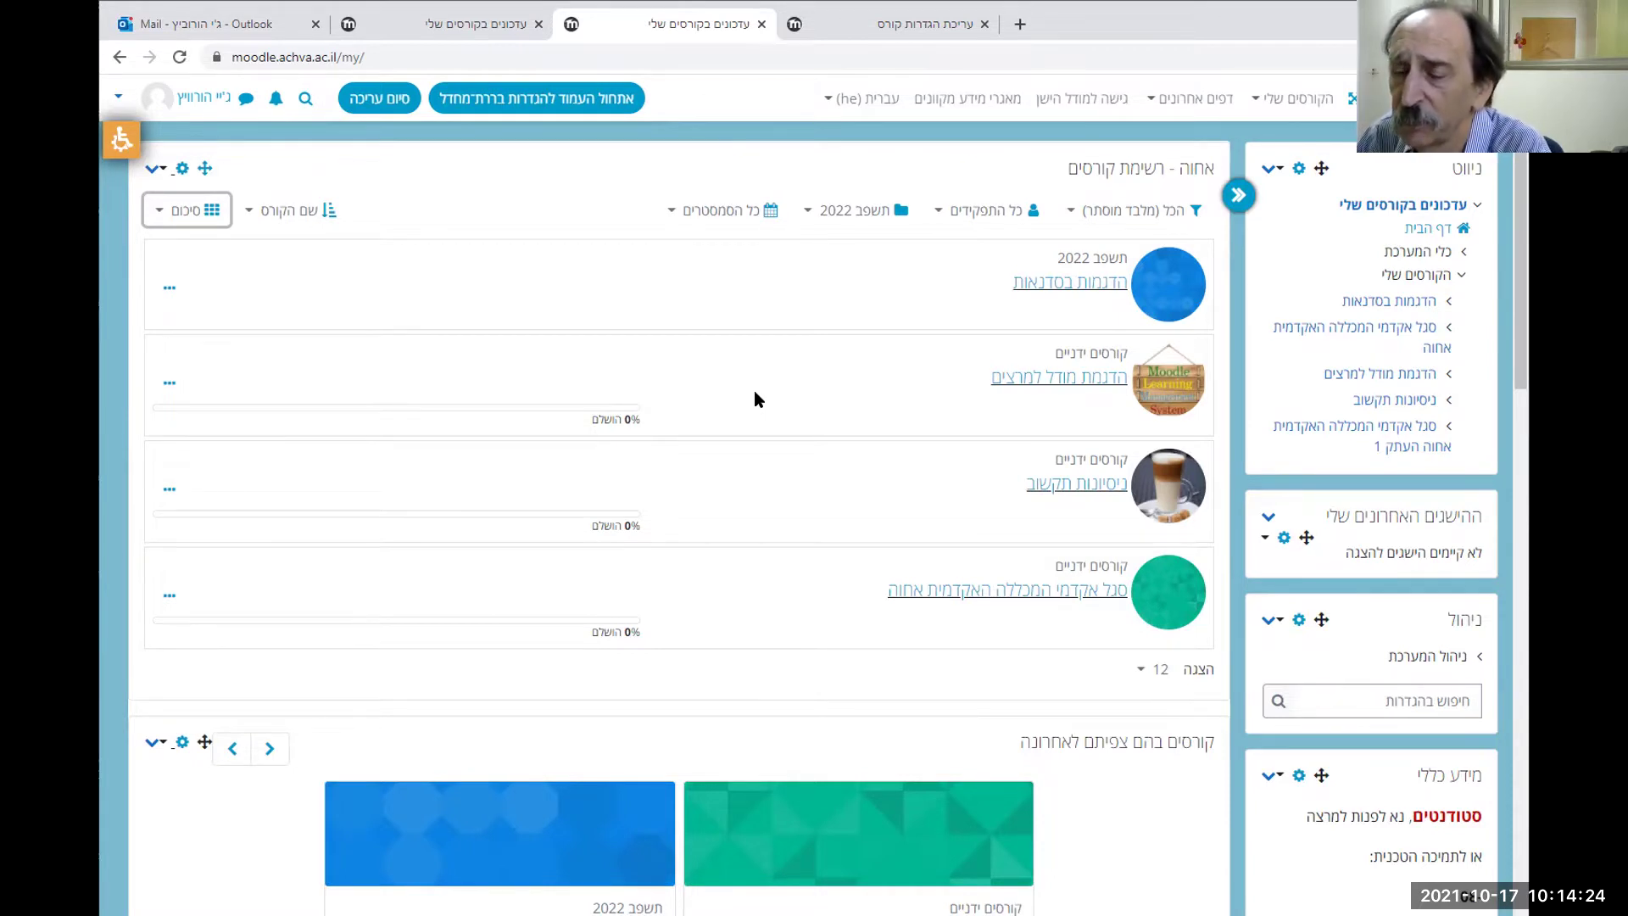
# Switch to the course settings page of הדגמות בסדנאות and open that course's main page
pyautogui.click(914, 26)
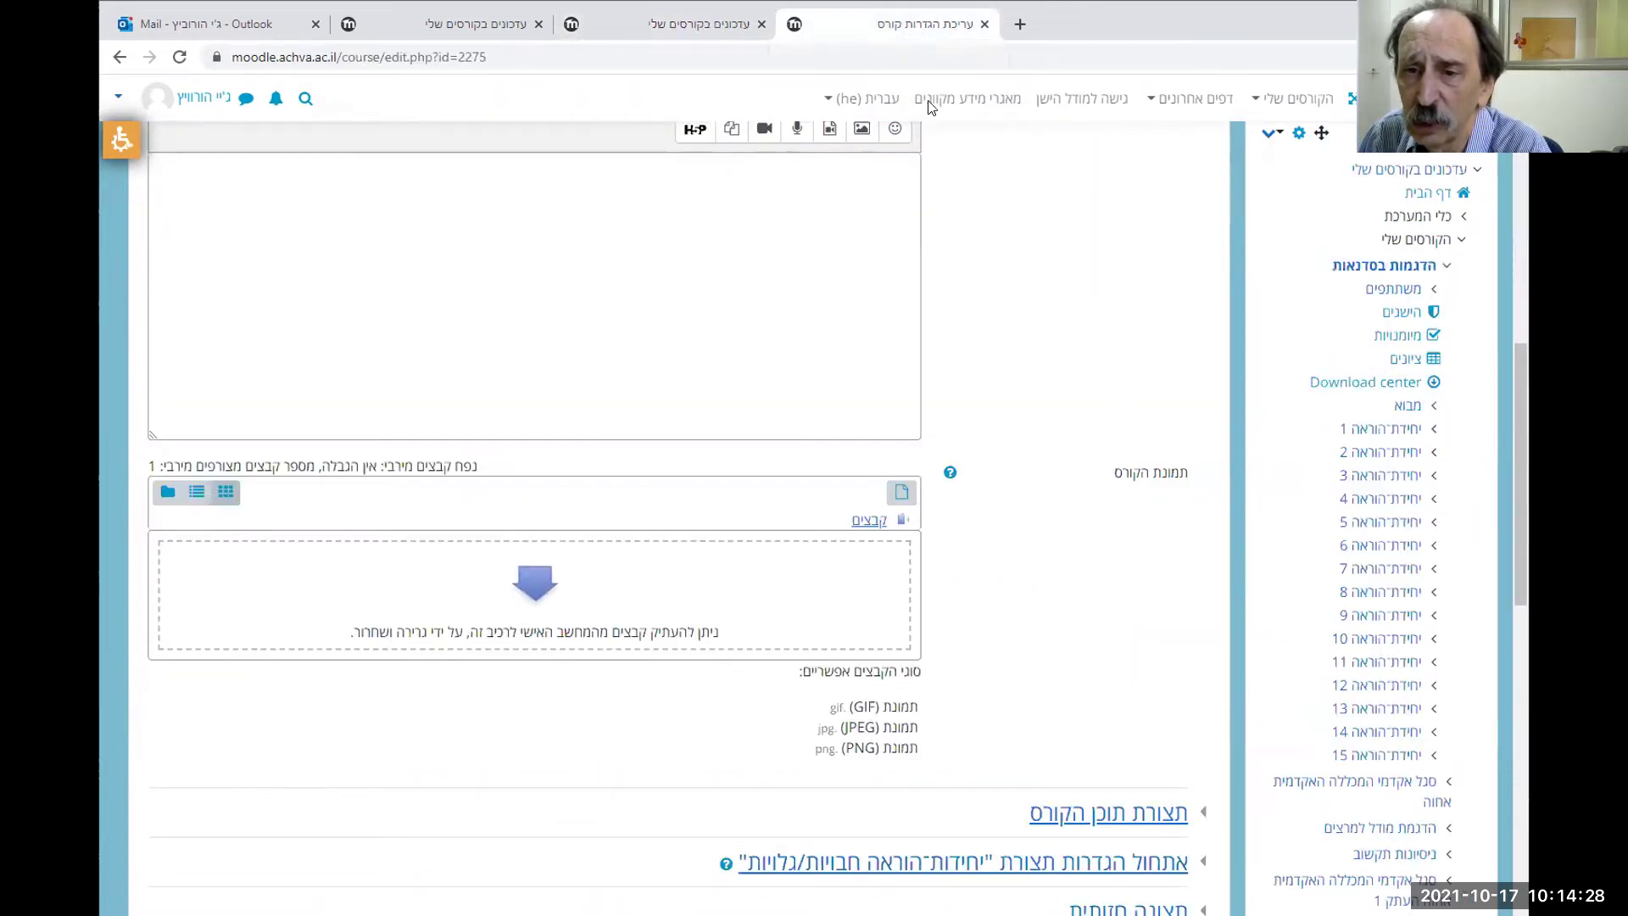
pyautogui.scroll(10, 981, 407)
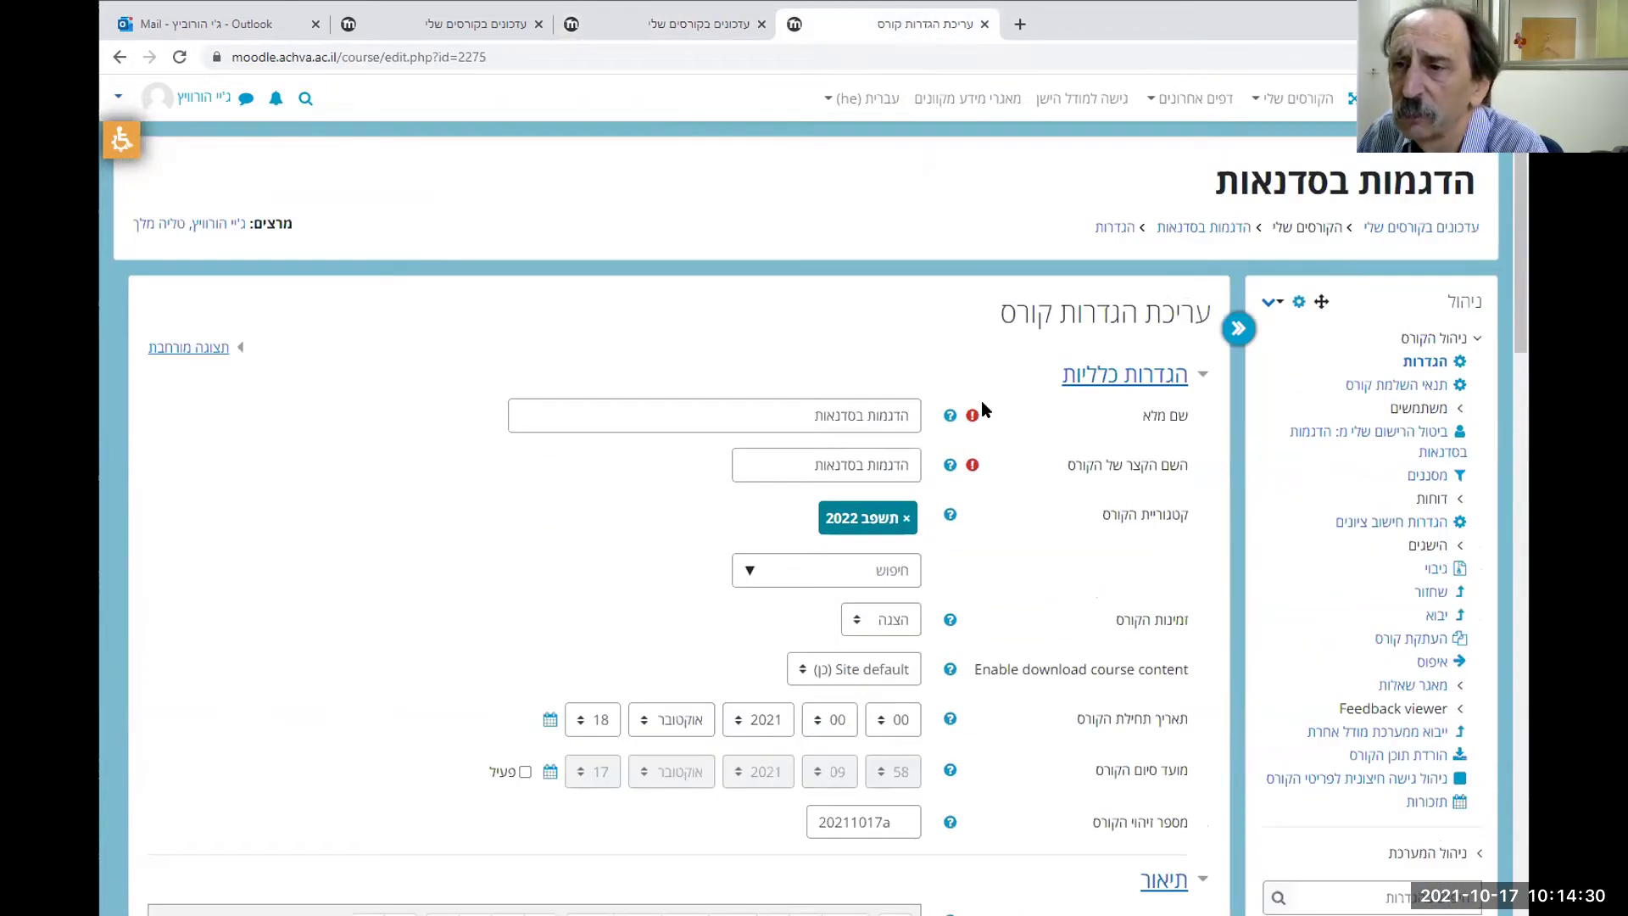
pyautogui.click(1418, 234)
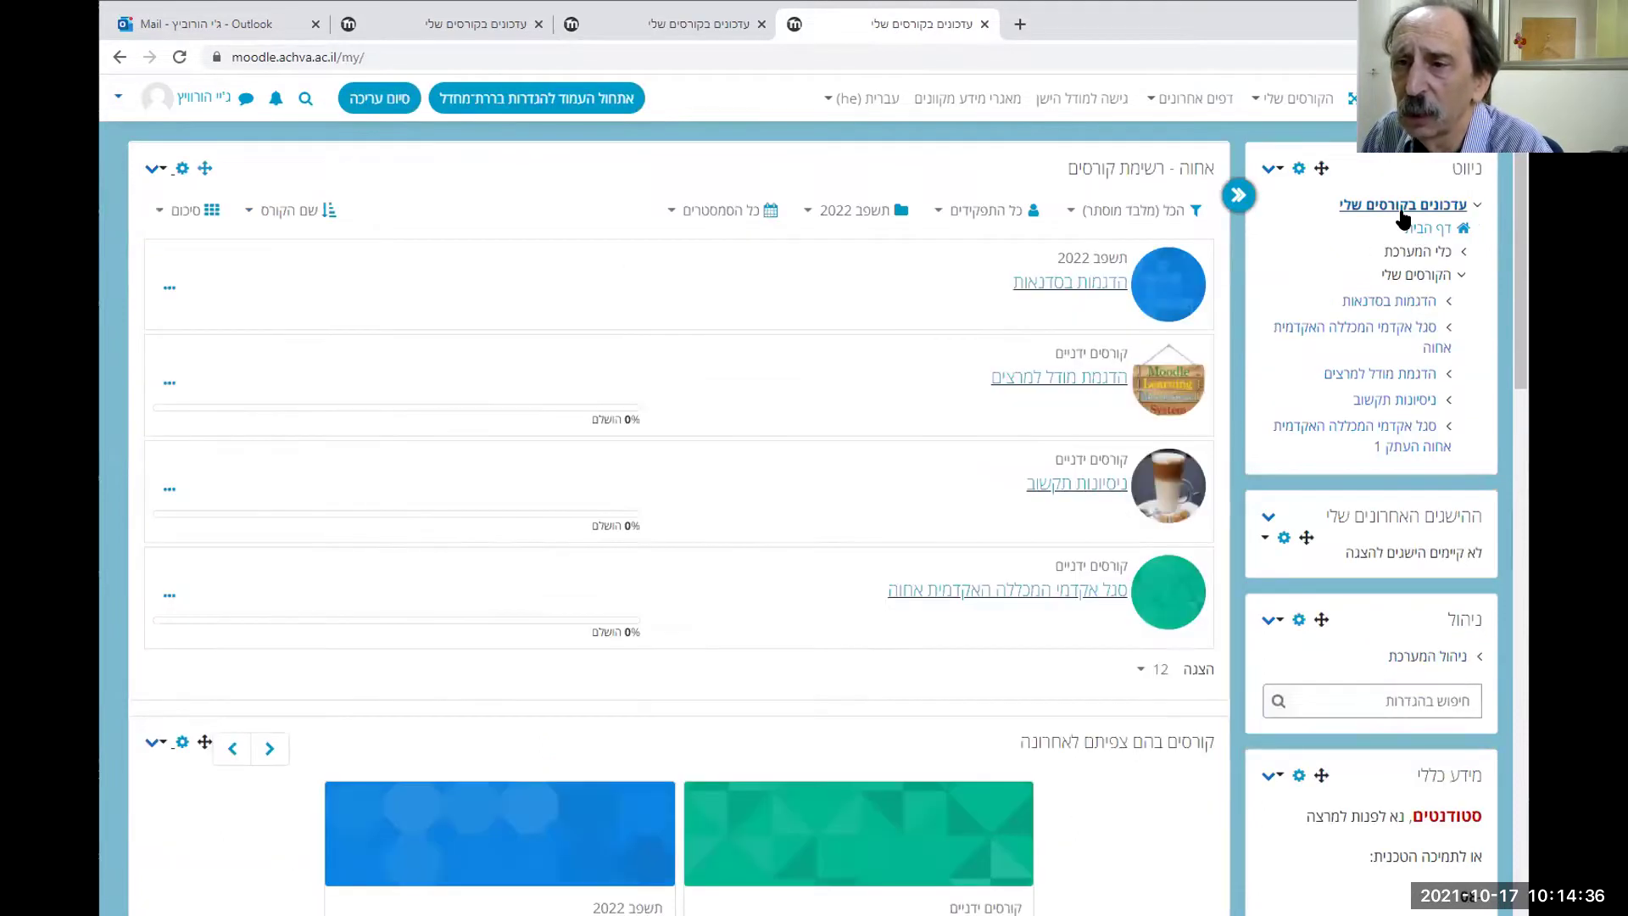
pyautogui.click(119, 59)
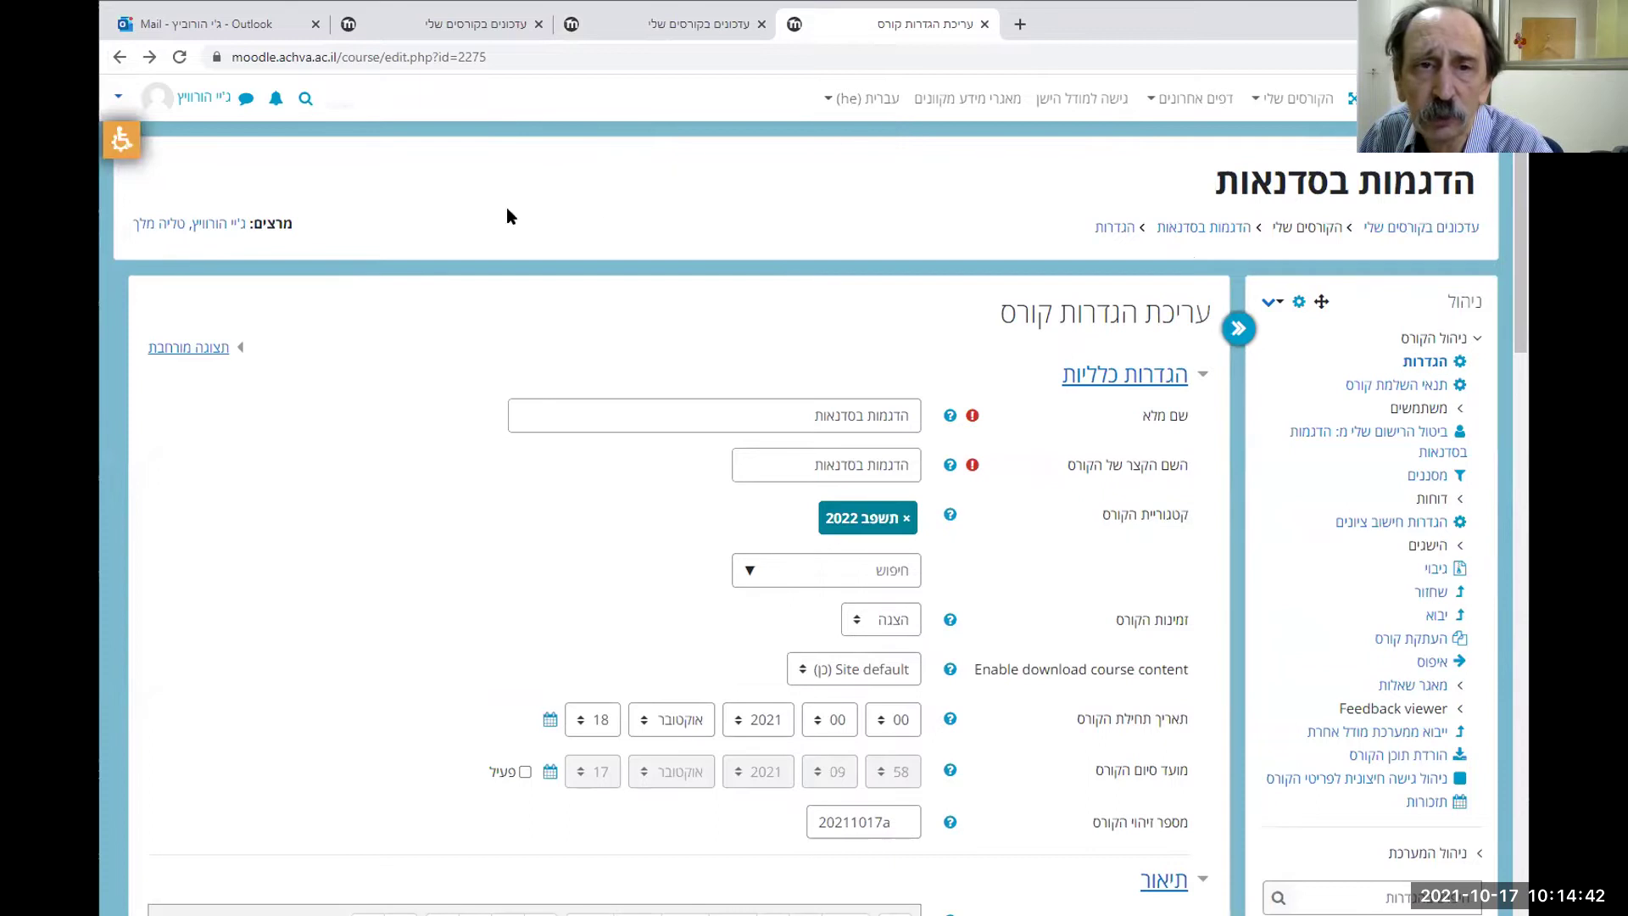
pyautogui.click(1196, 229)
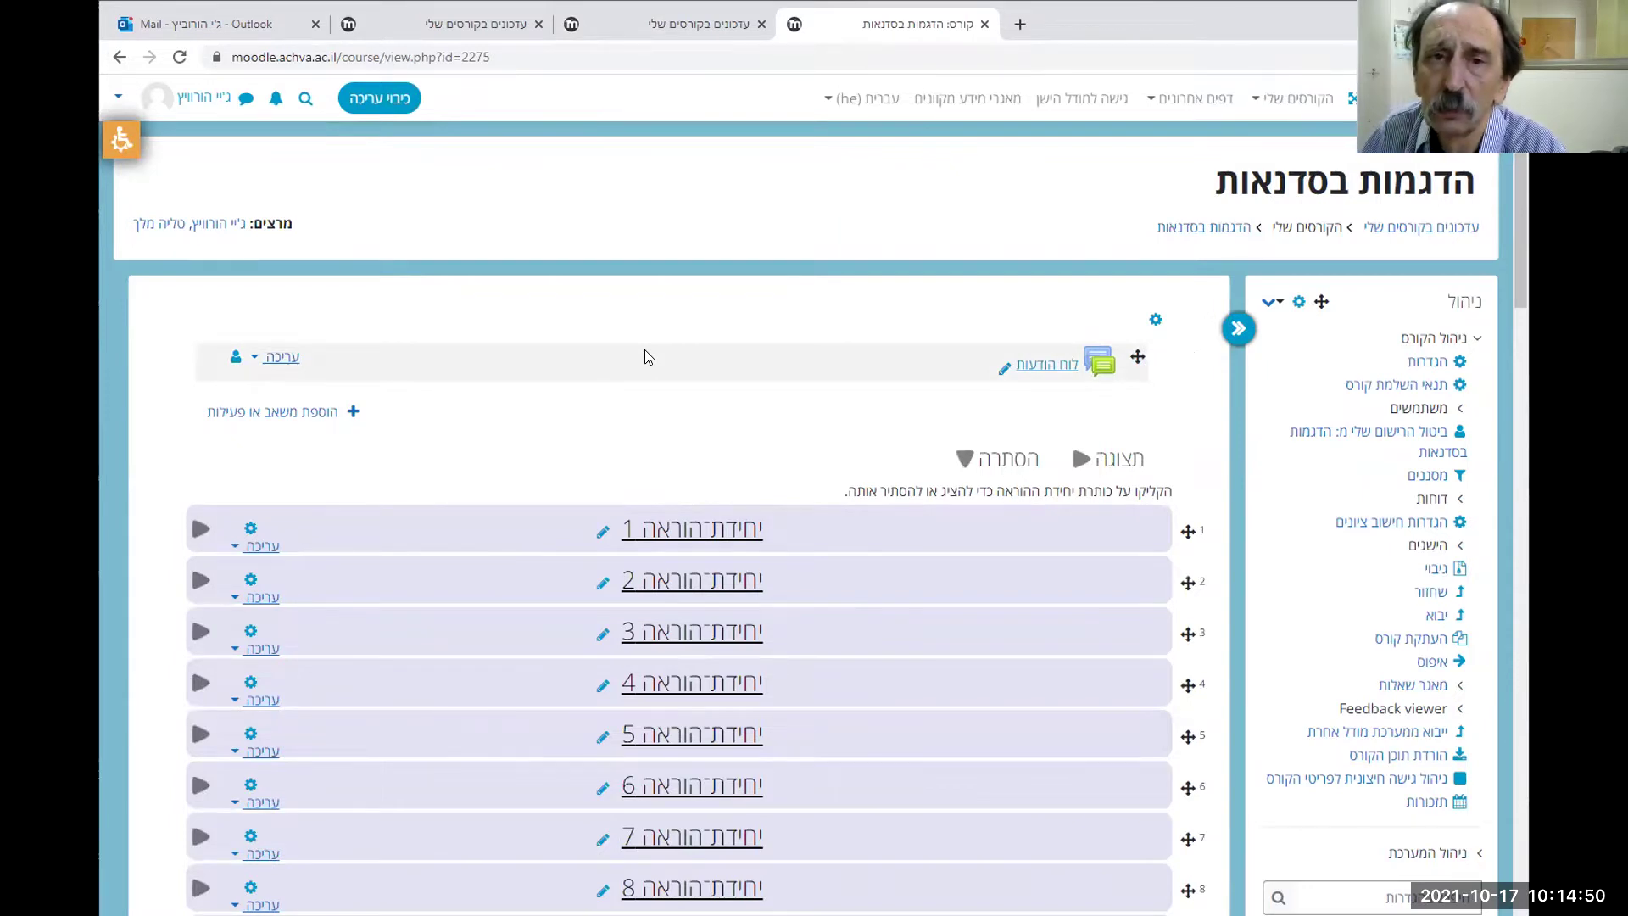
# Turn the course's edit mode off and on again, and expand the section יחידת־הוראה 1
pyautogui.click(371, 97)
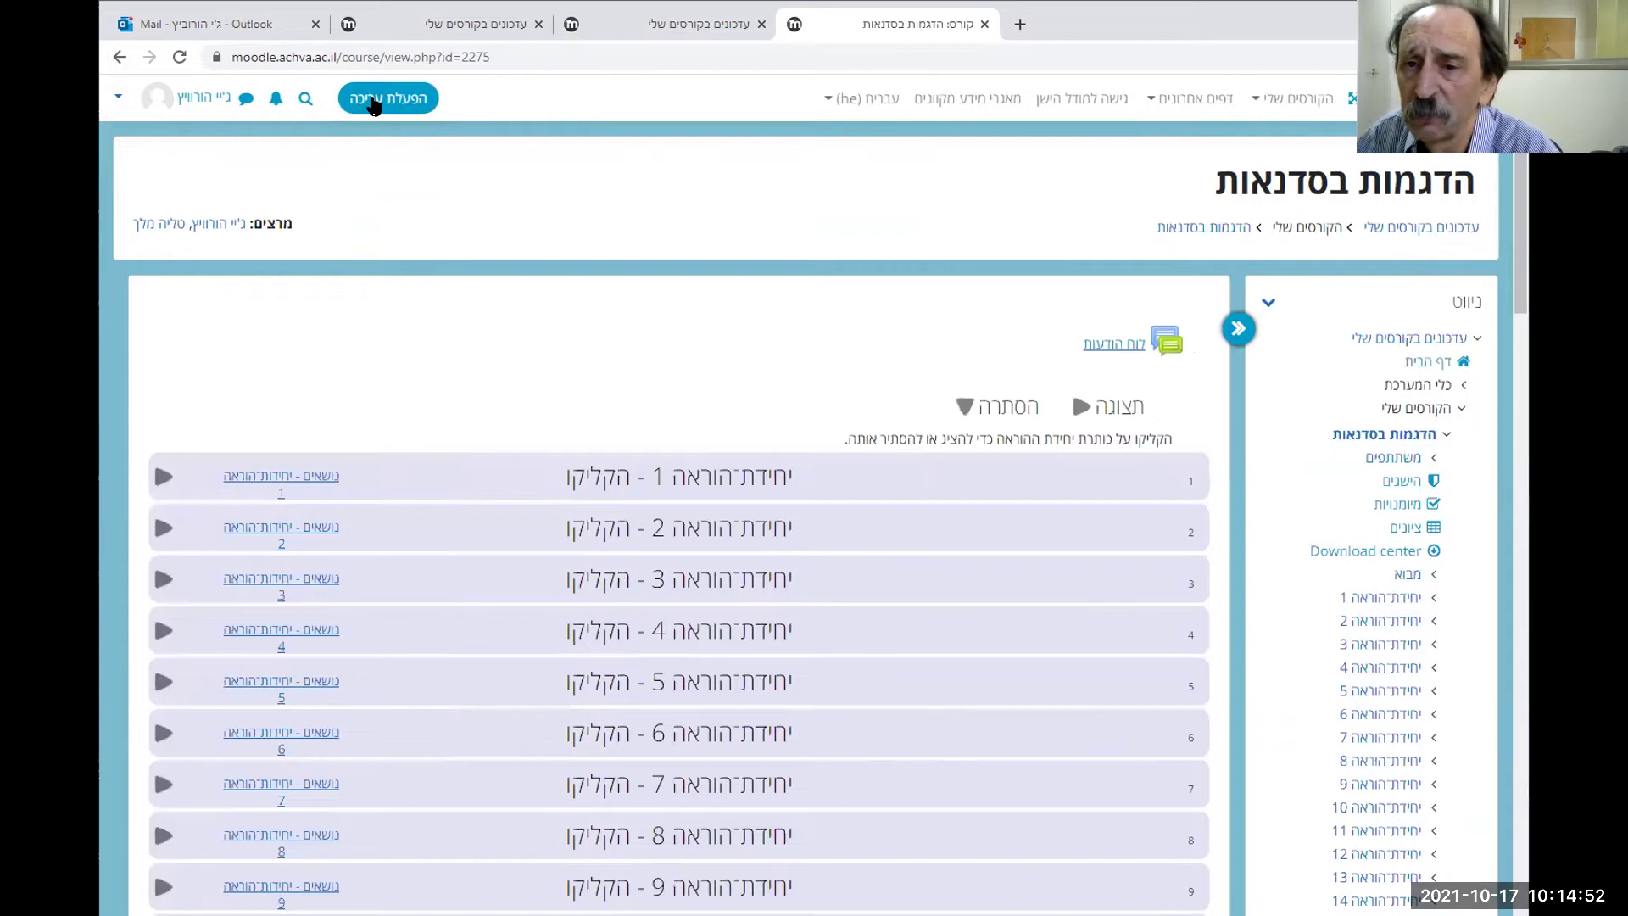
pyautogui.click(373, 101)
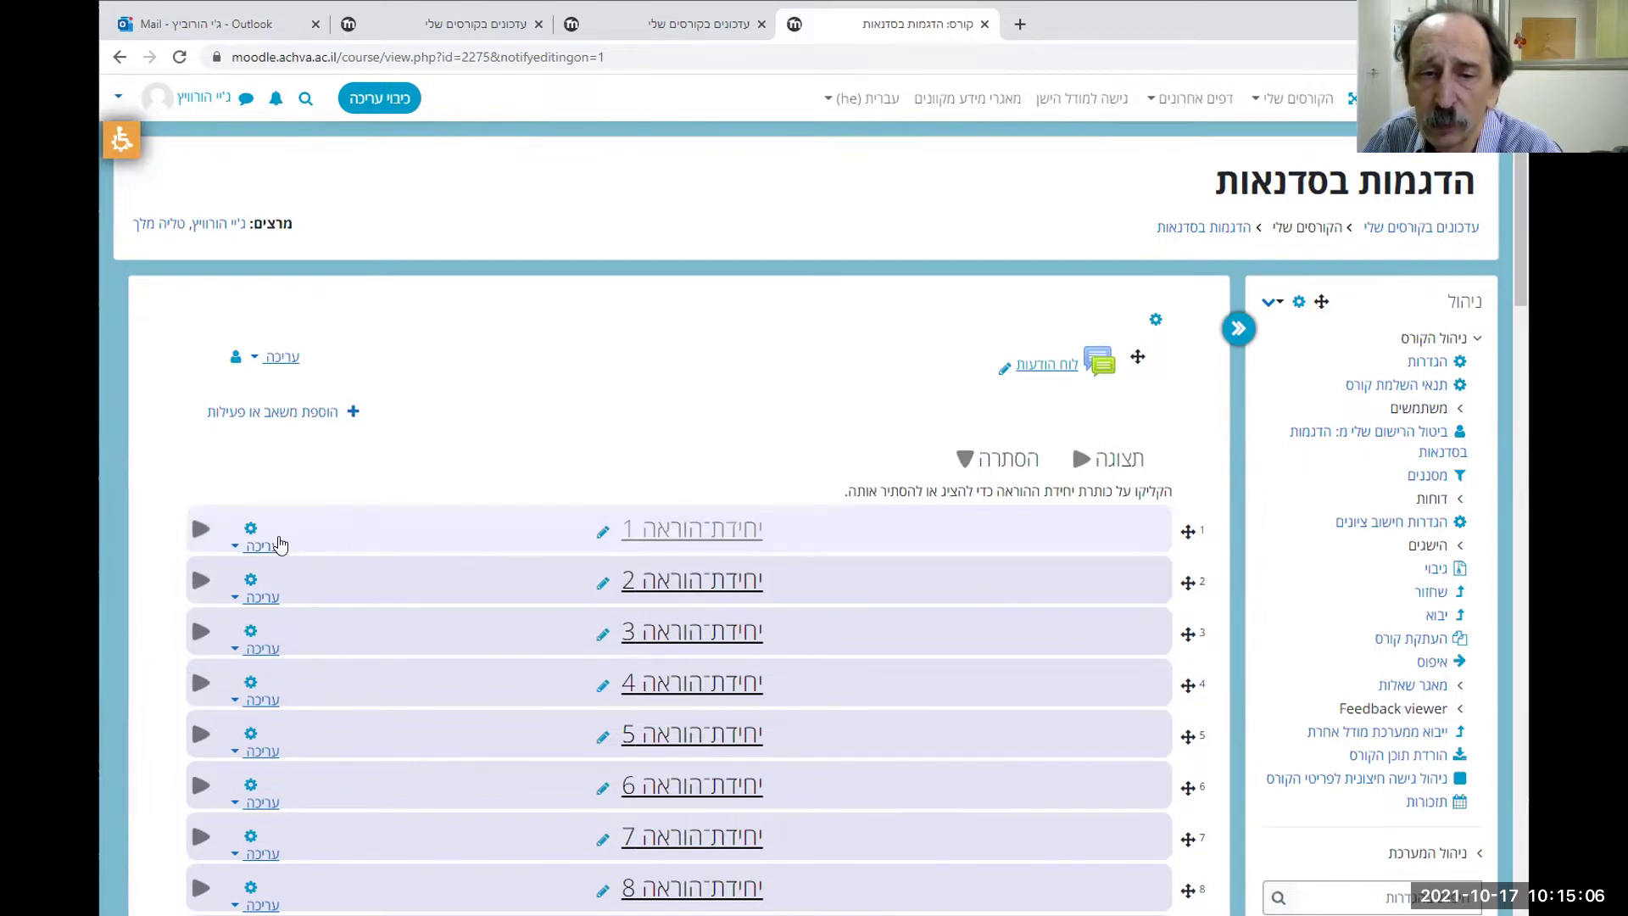
pyautogui.click(343, 540)
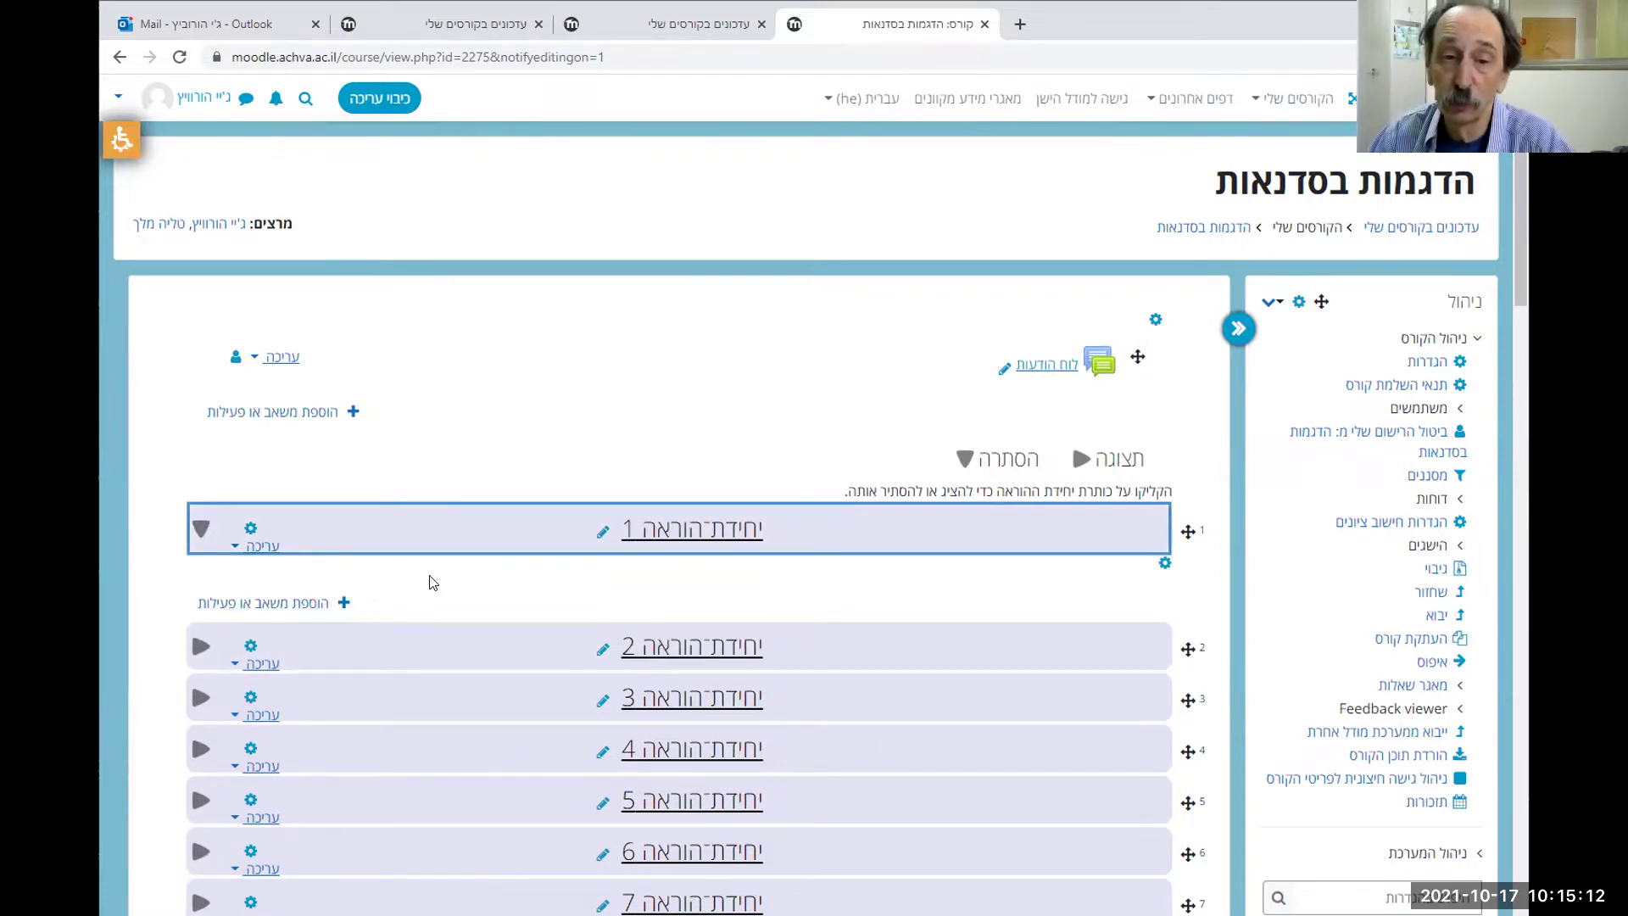
# In the activity chooser for יחידת־הוראה 1, mark the resource פסקה עם הפניות as a favourite and check the favourites list
pyautogui.click(276, 603)
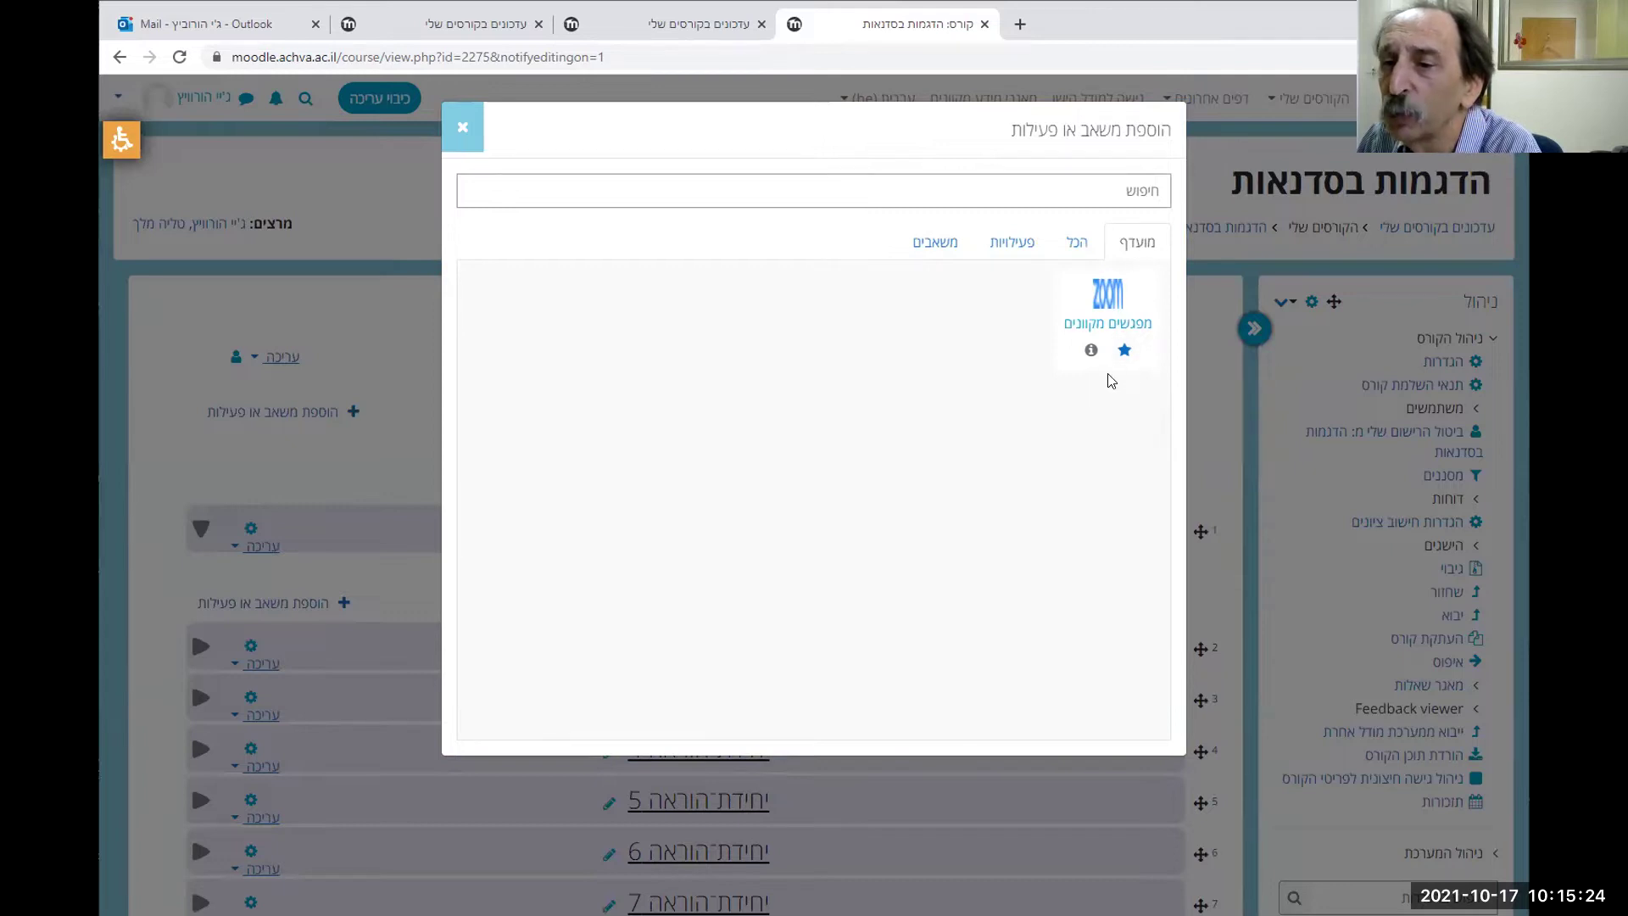
pyautogui.click(1068, 247)
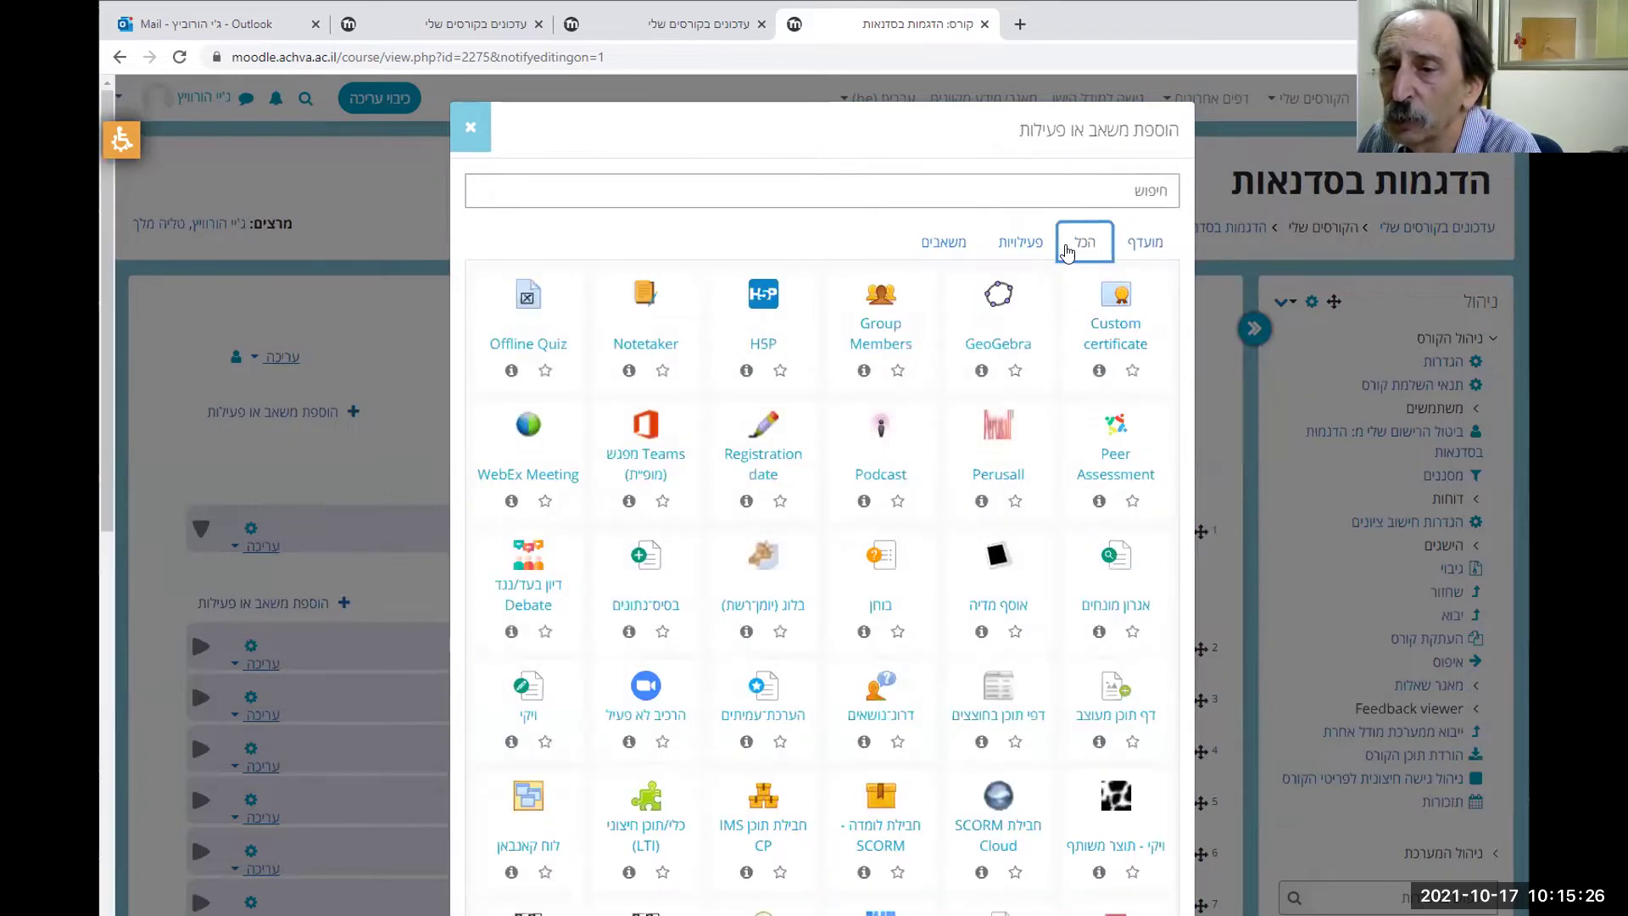
pyautogui.click(1004, 250)
pyautogui.click(946, 246)
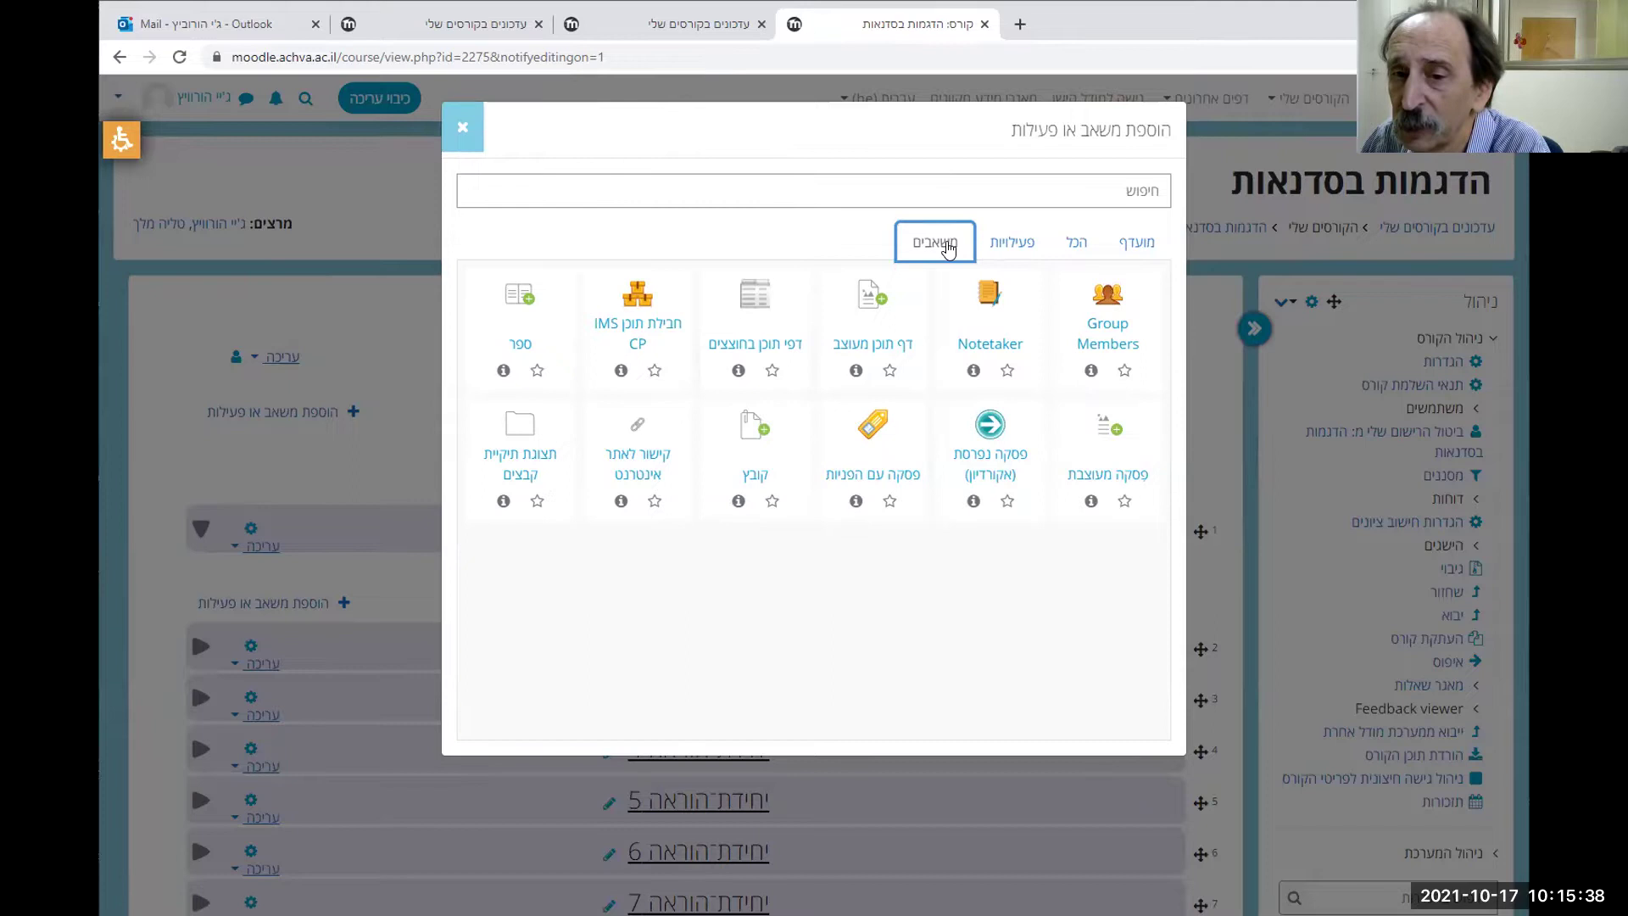
pyautogui.click(890, 504)
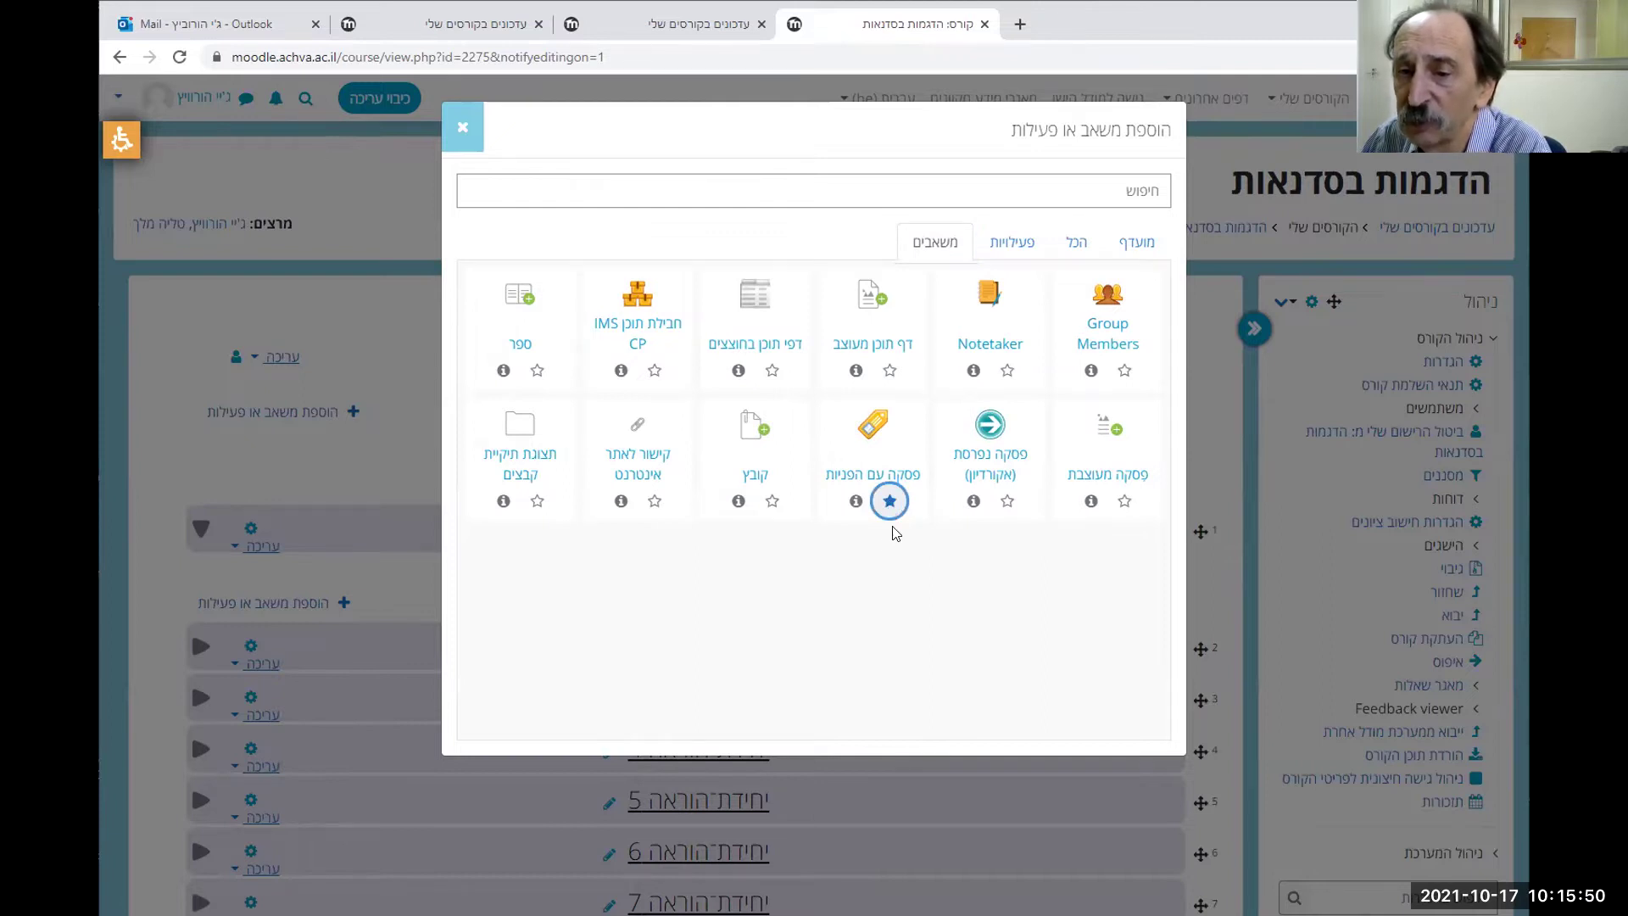
pyautogui.click(1135, 243)
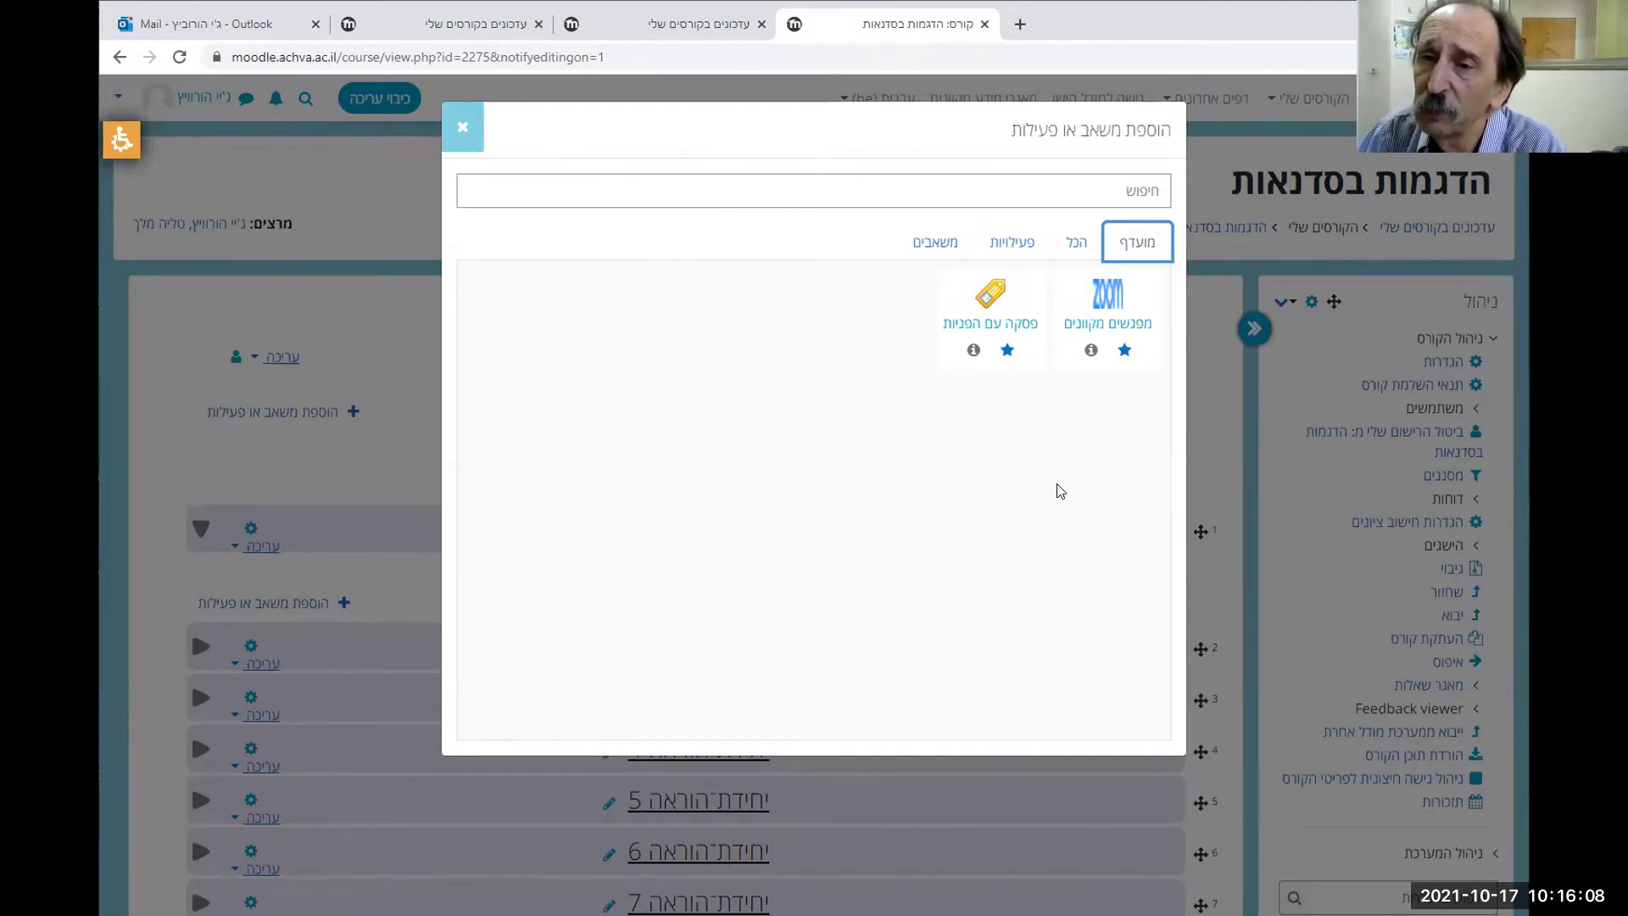
pyautogui.click(1082, 246)
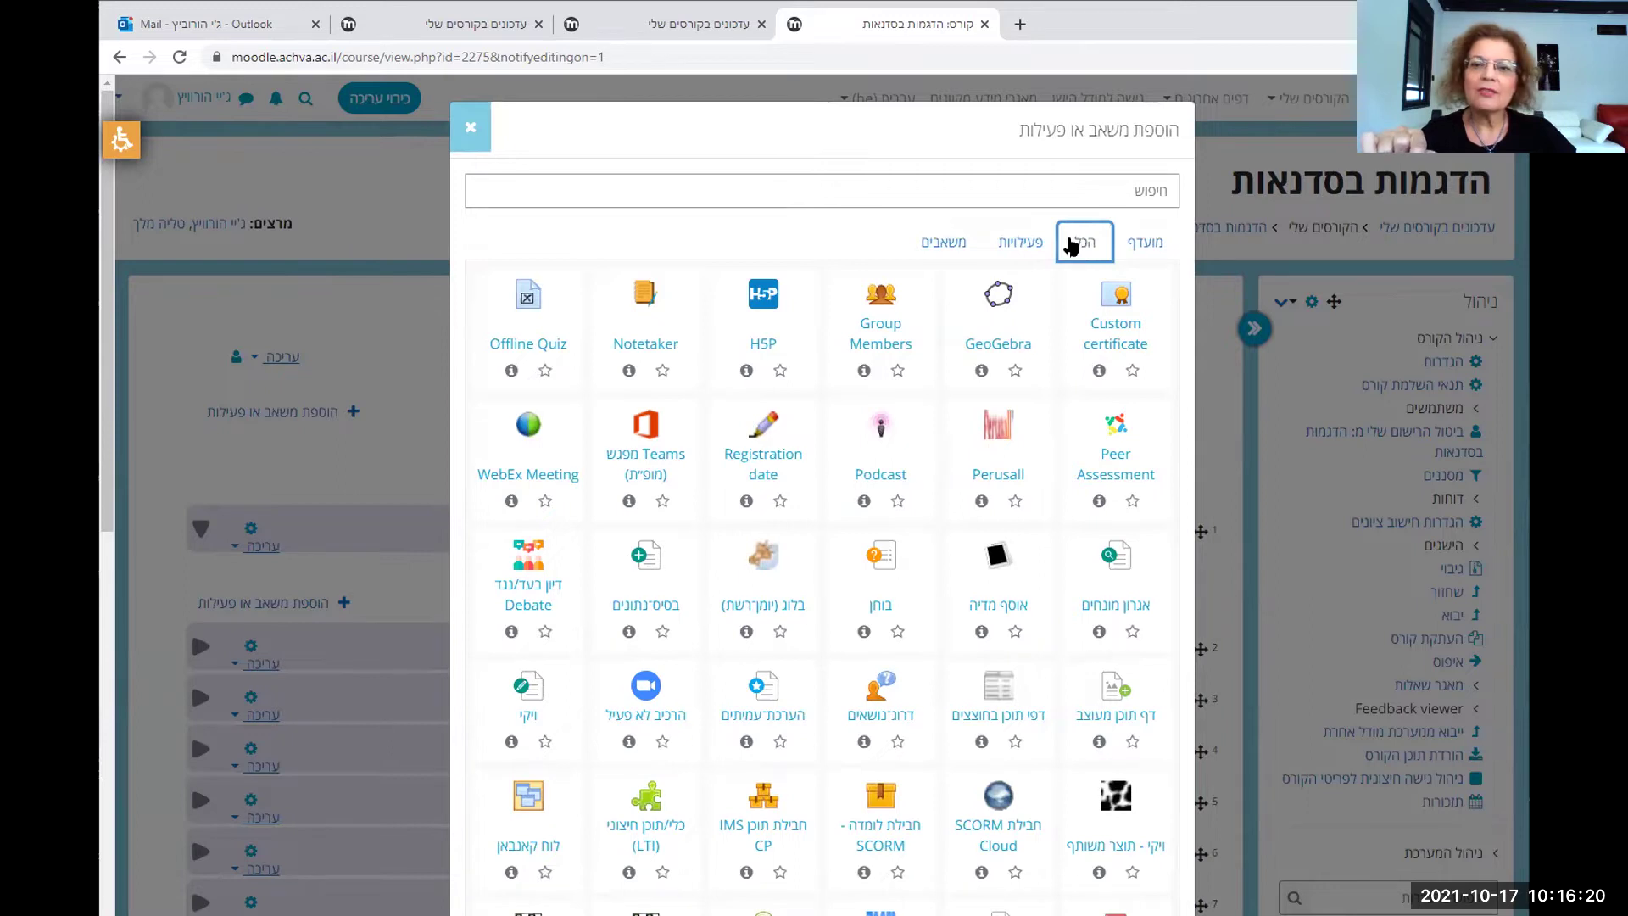
# Close the activity chooser and turn the course's edit mode off and back on
pyautogui.click(473, 129)
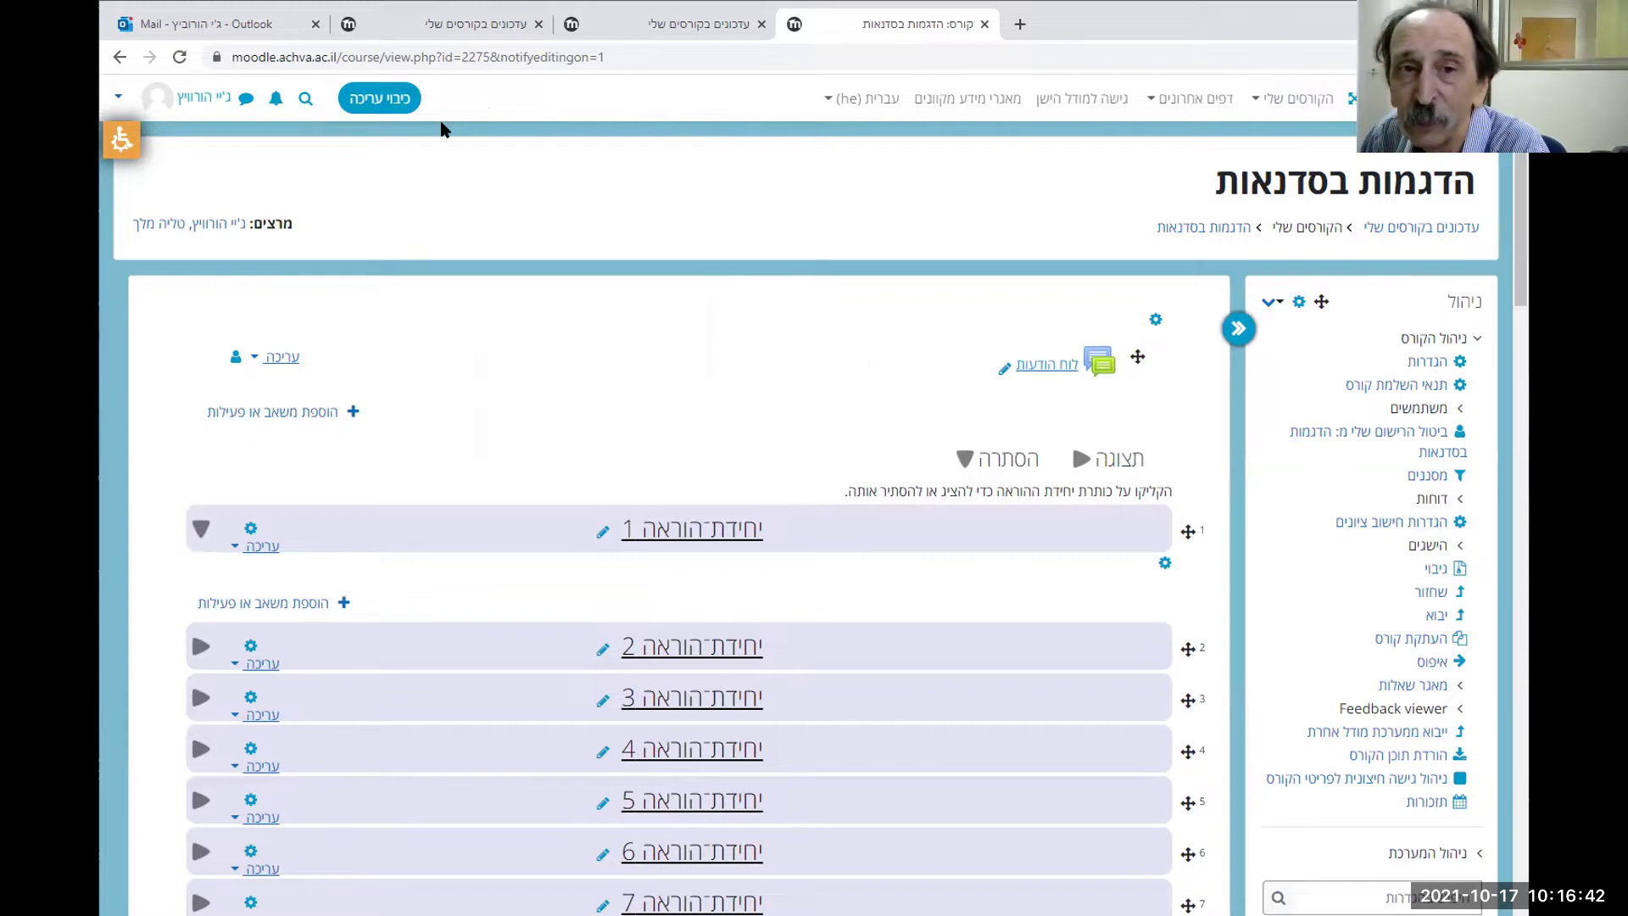
pyautogui.click(375, 100)
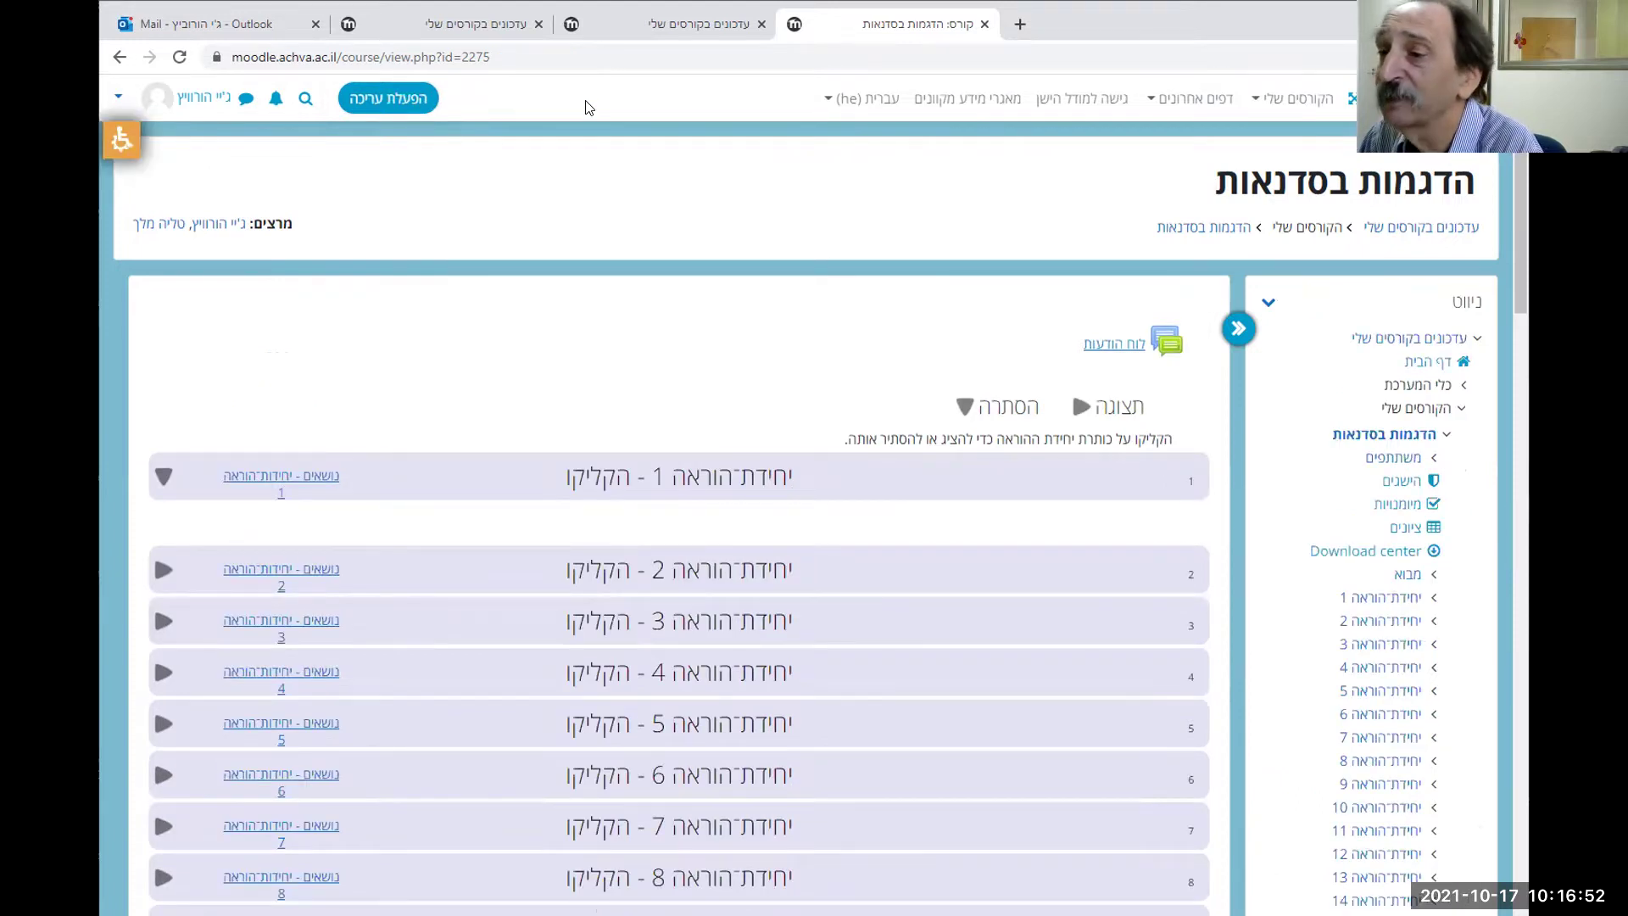
pyautogui.click(406, 100)
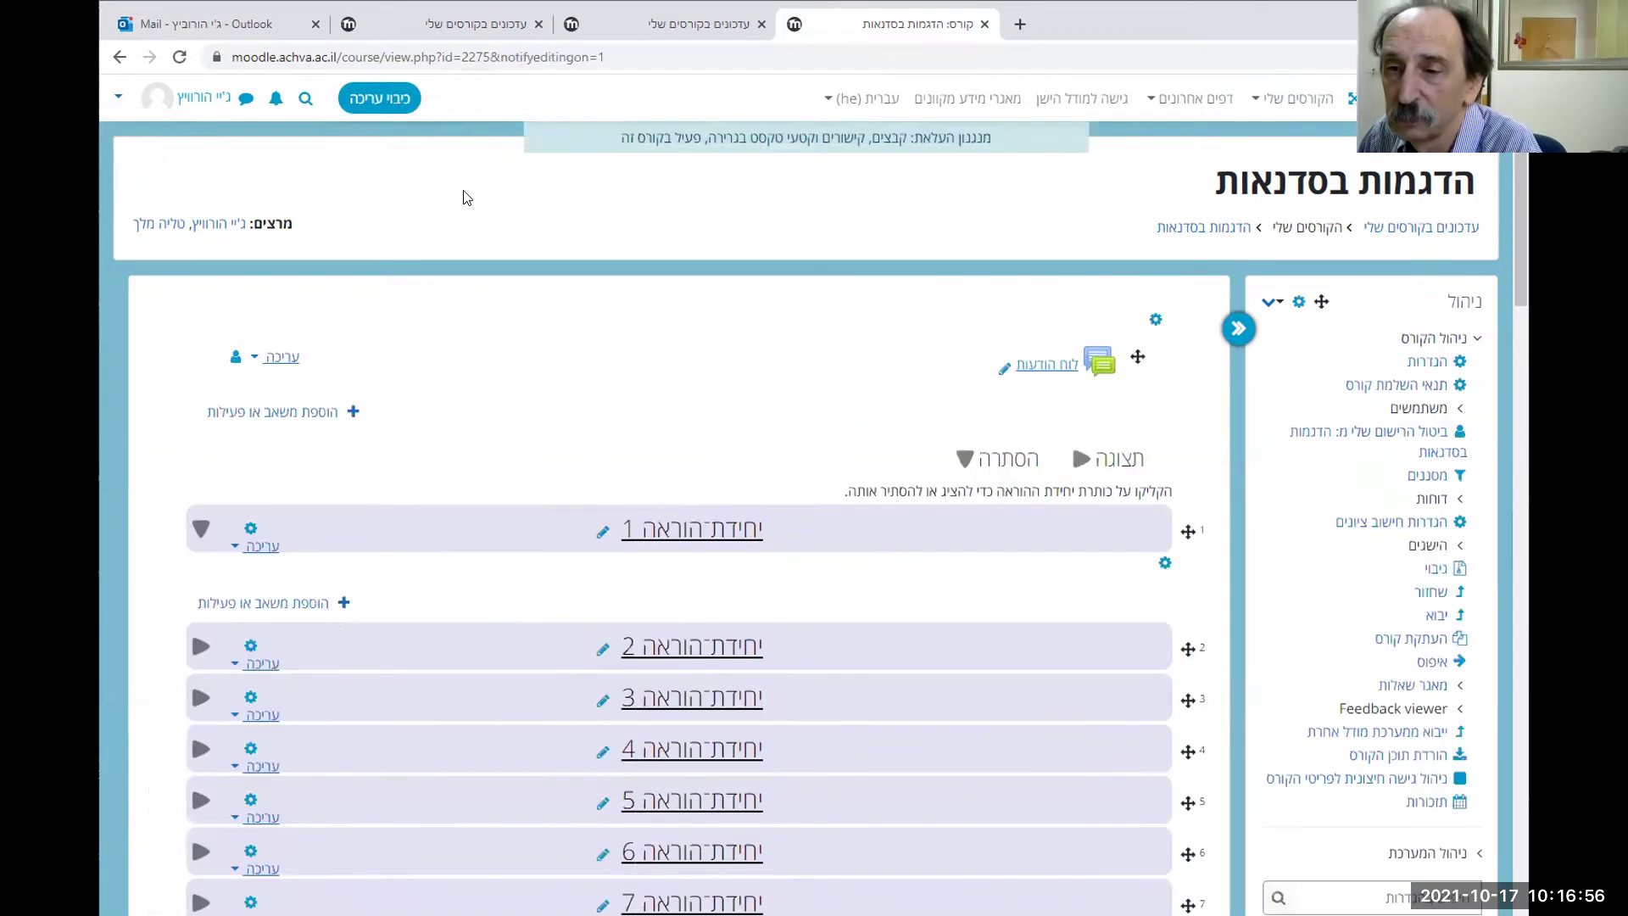
# Reopen the activity chooser for יחידת־הוראה 1, mark the resource דפי תוכן בחוצצים as a favourite and check the favourites list
pyautogui.click(288, 604)
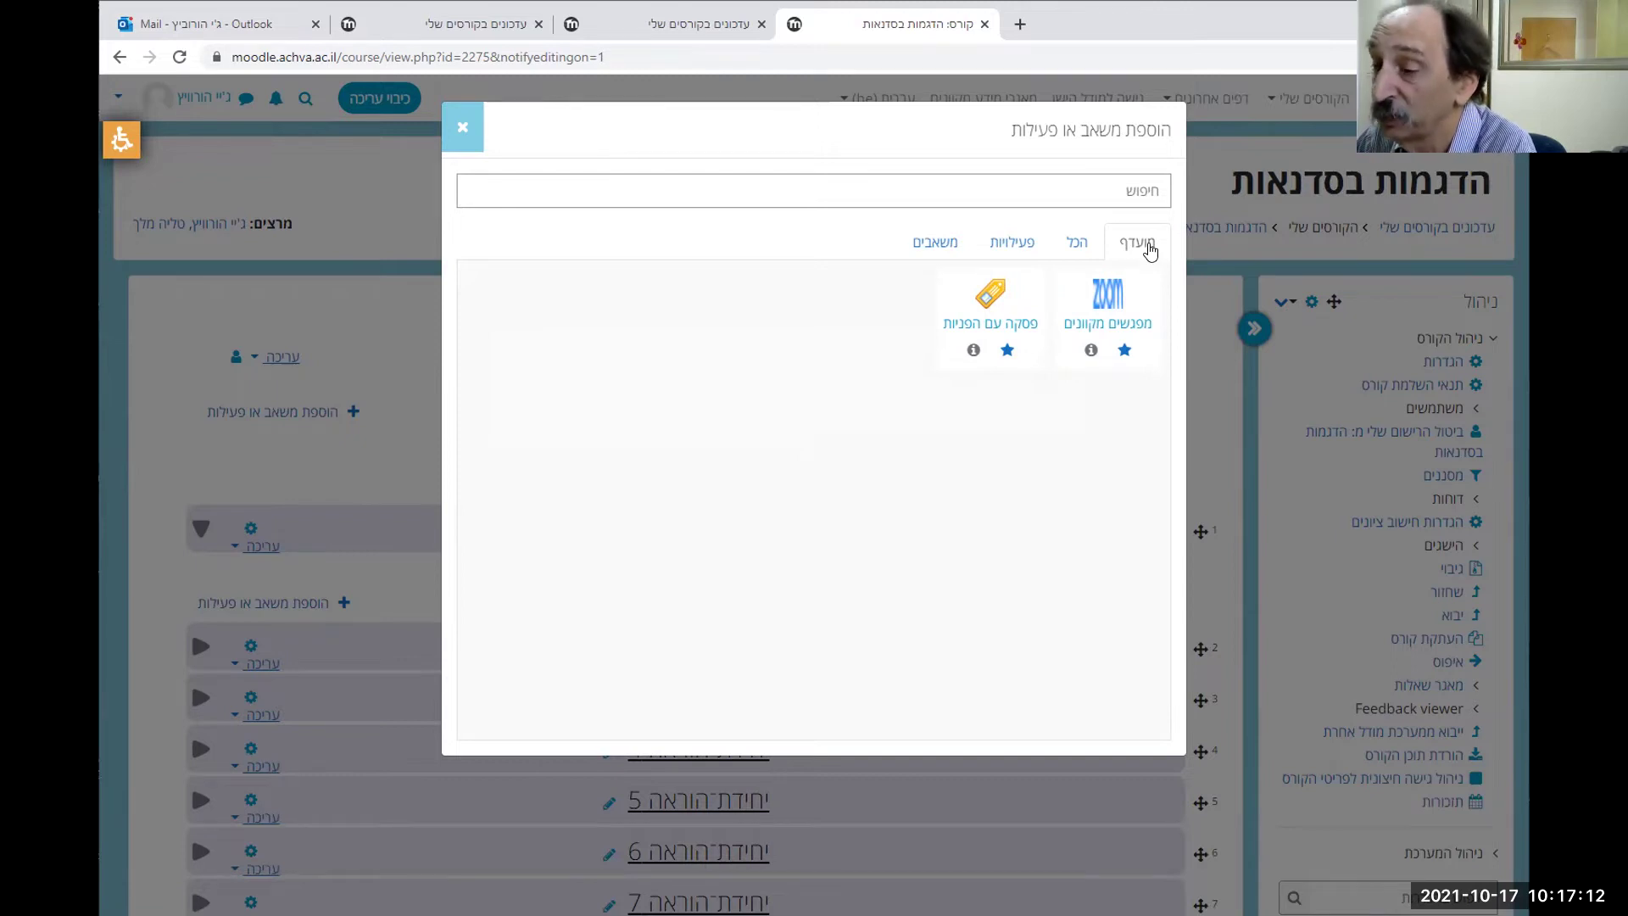
pyautogui.click(1078, 247)
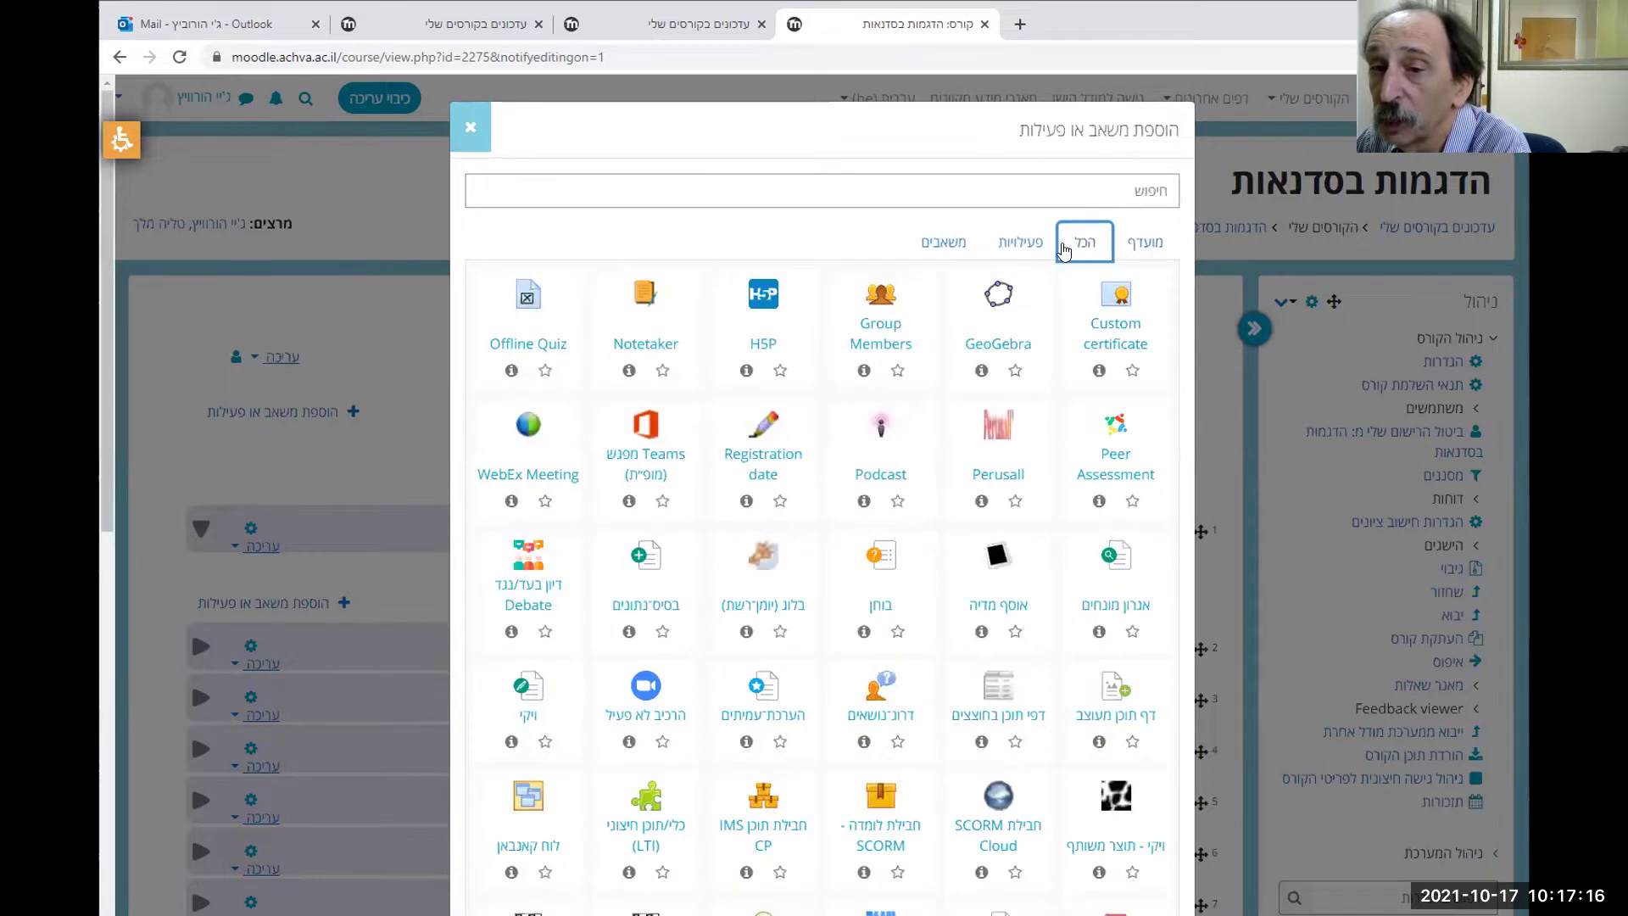
pyautogui.click(1025, 247)
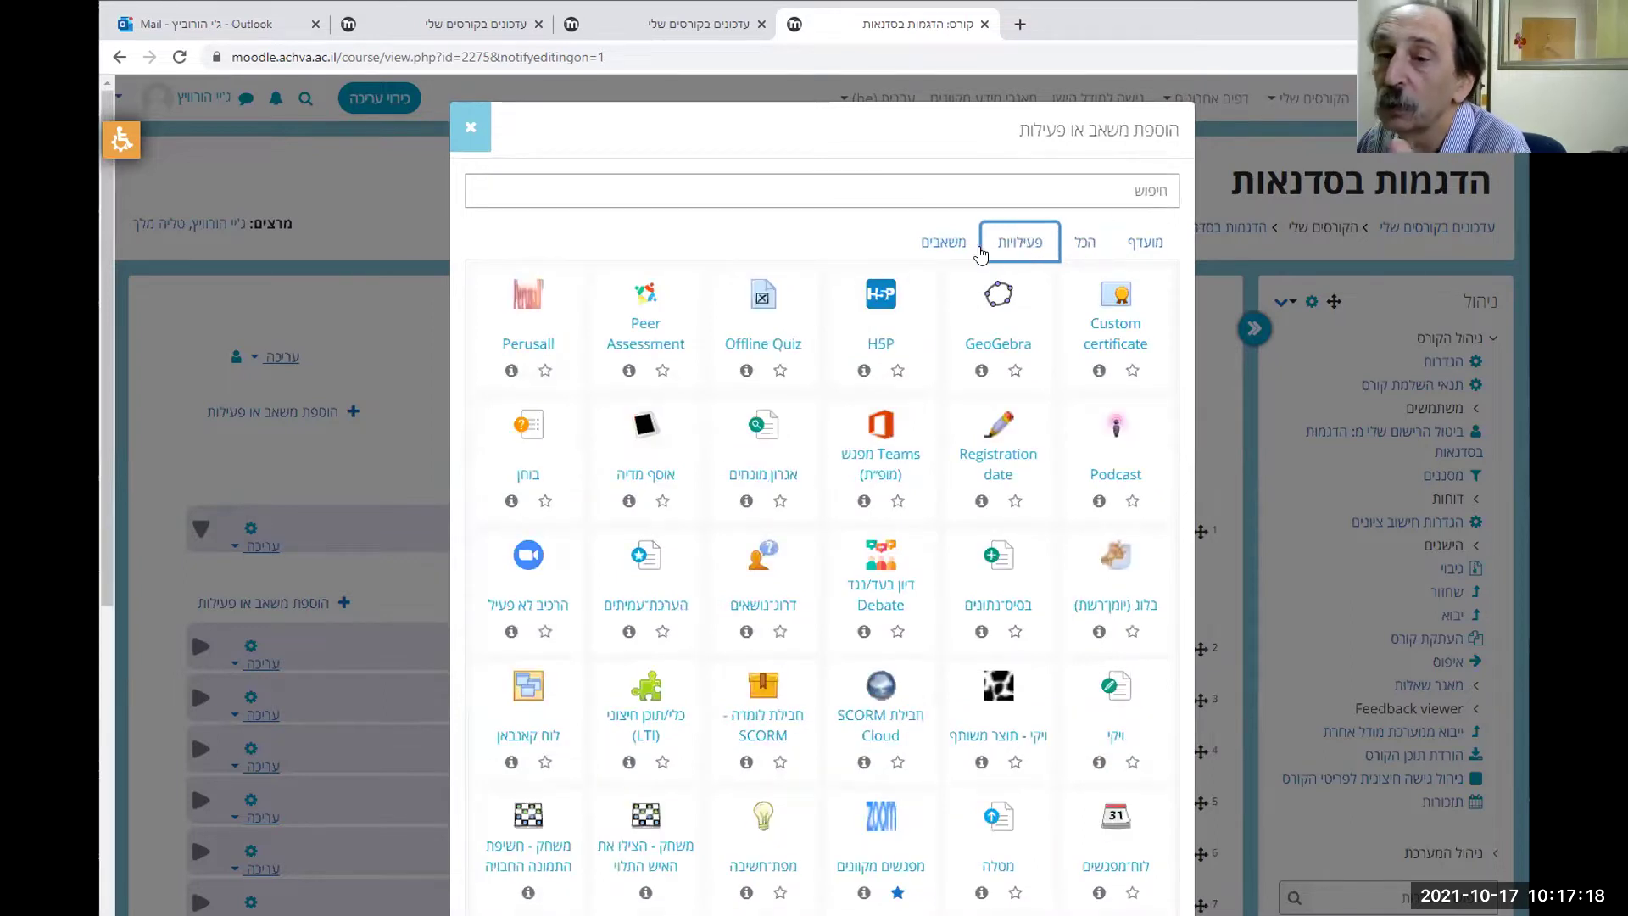
pyautogui.click(955, 245)
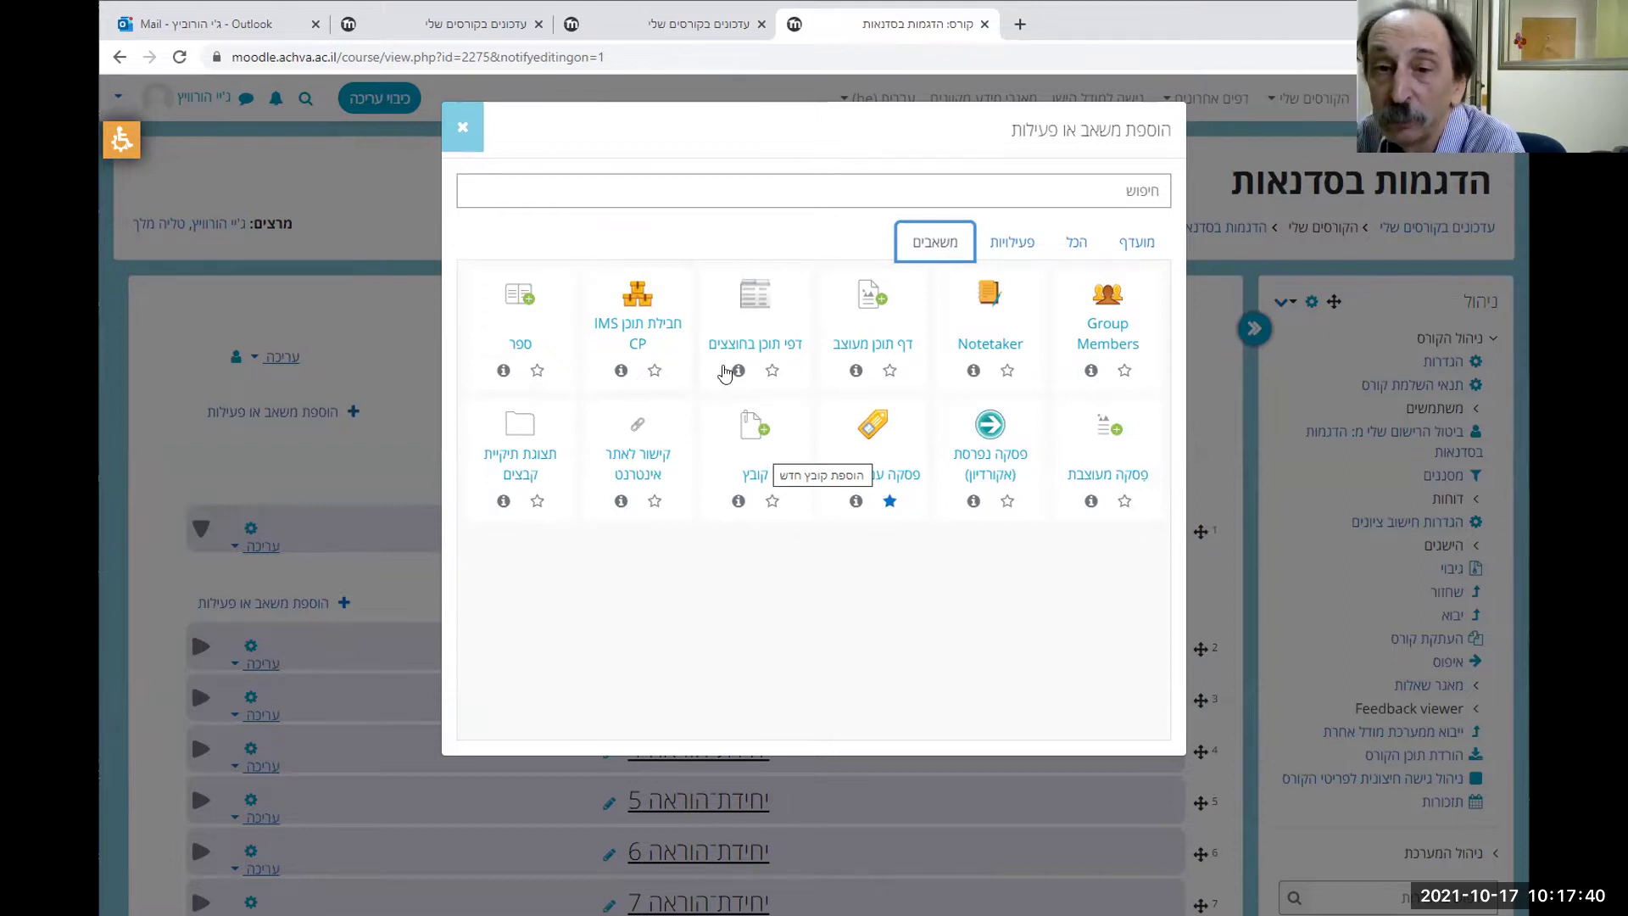
pyautogui.click(771, 372)
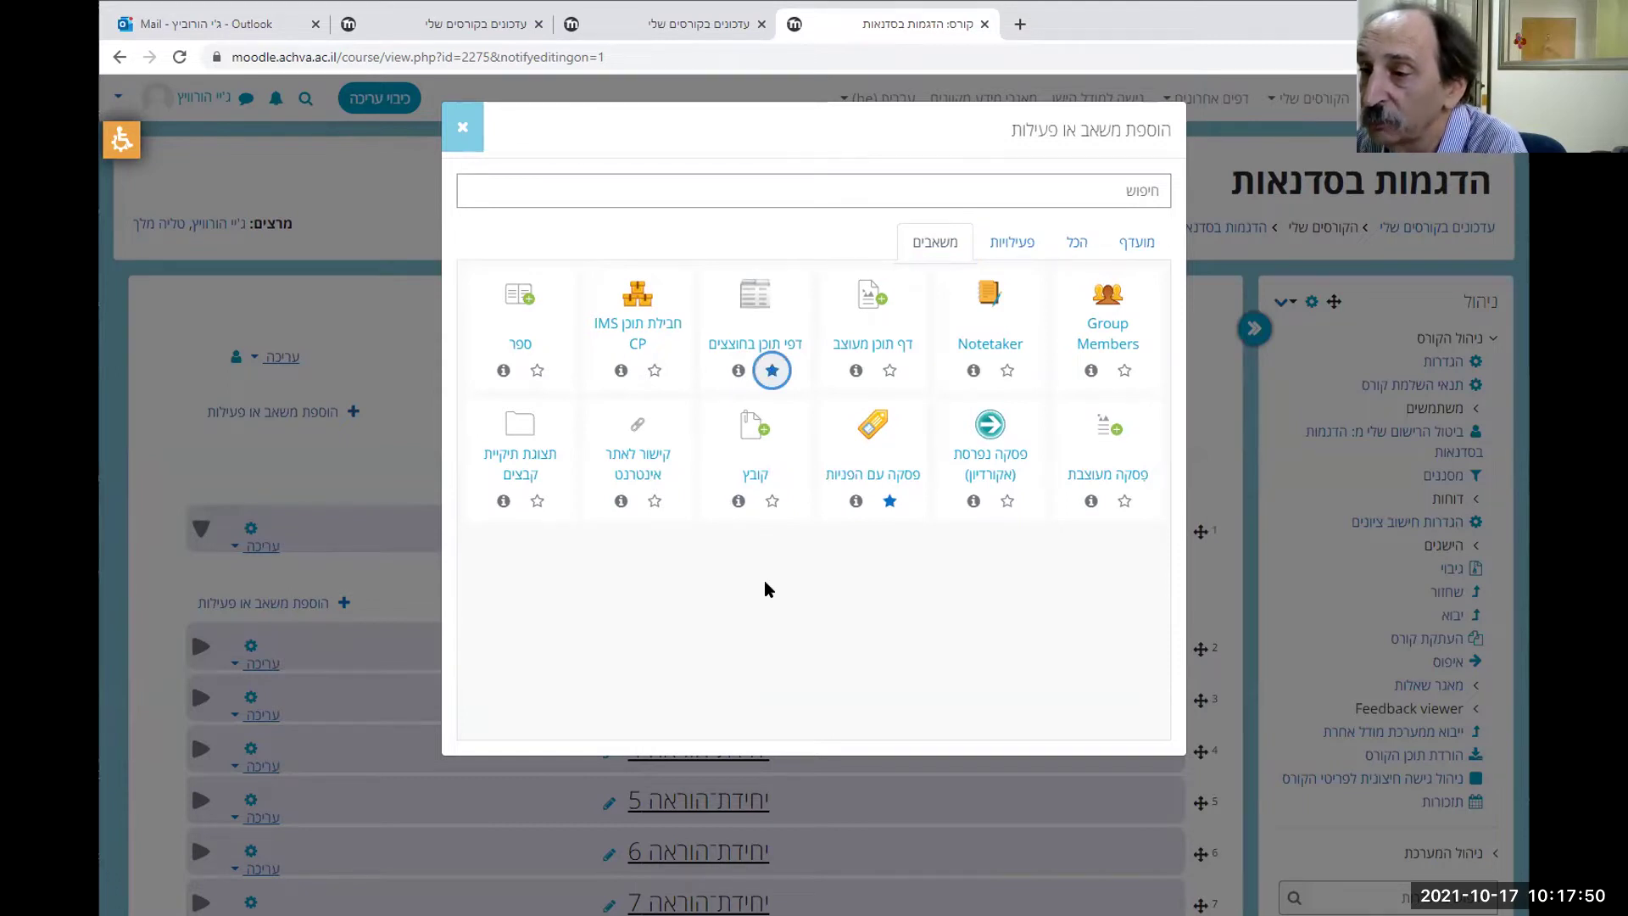
pyautogui.click(1132, 246)
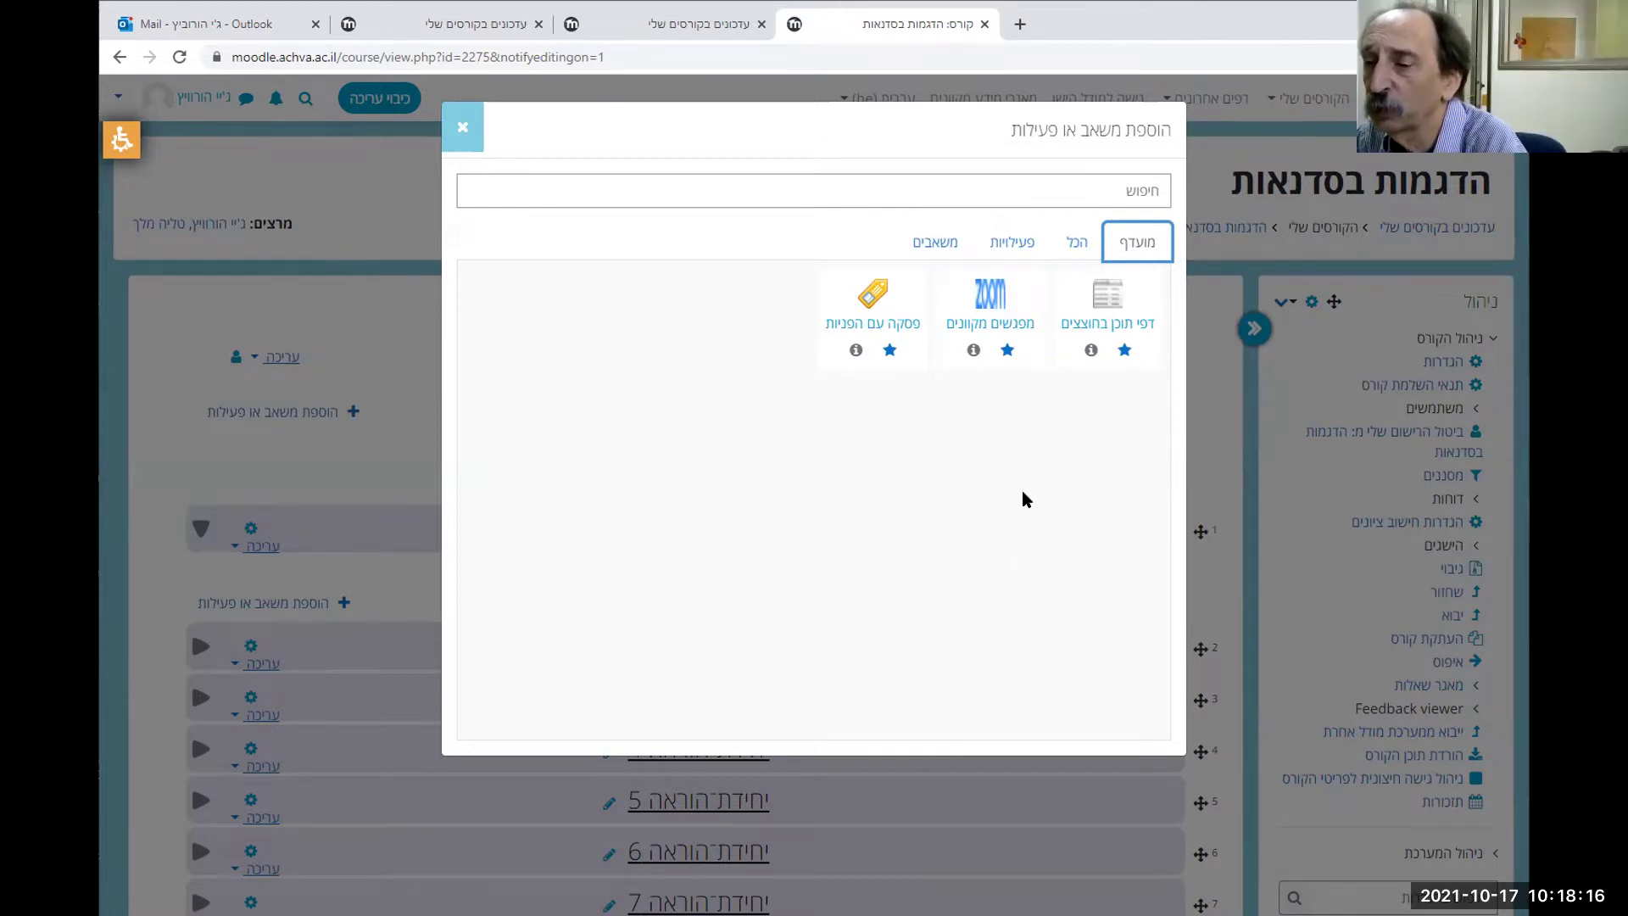
# Look through the available activities and mark the quiz activity (בוחן) as a favourite
pyautogui.click(1020, 246)
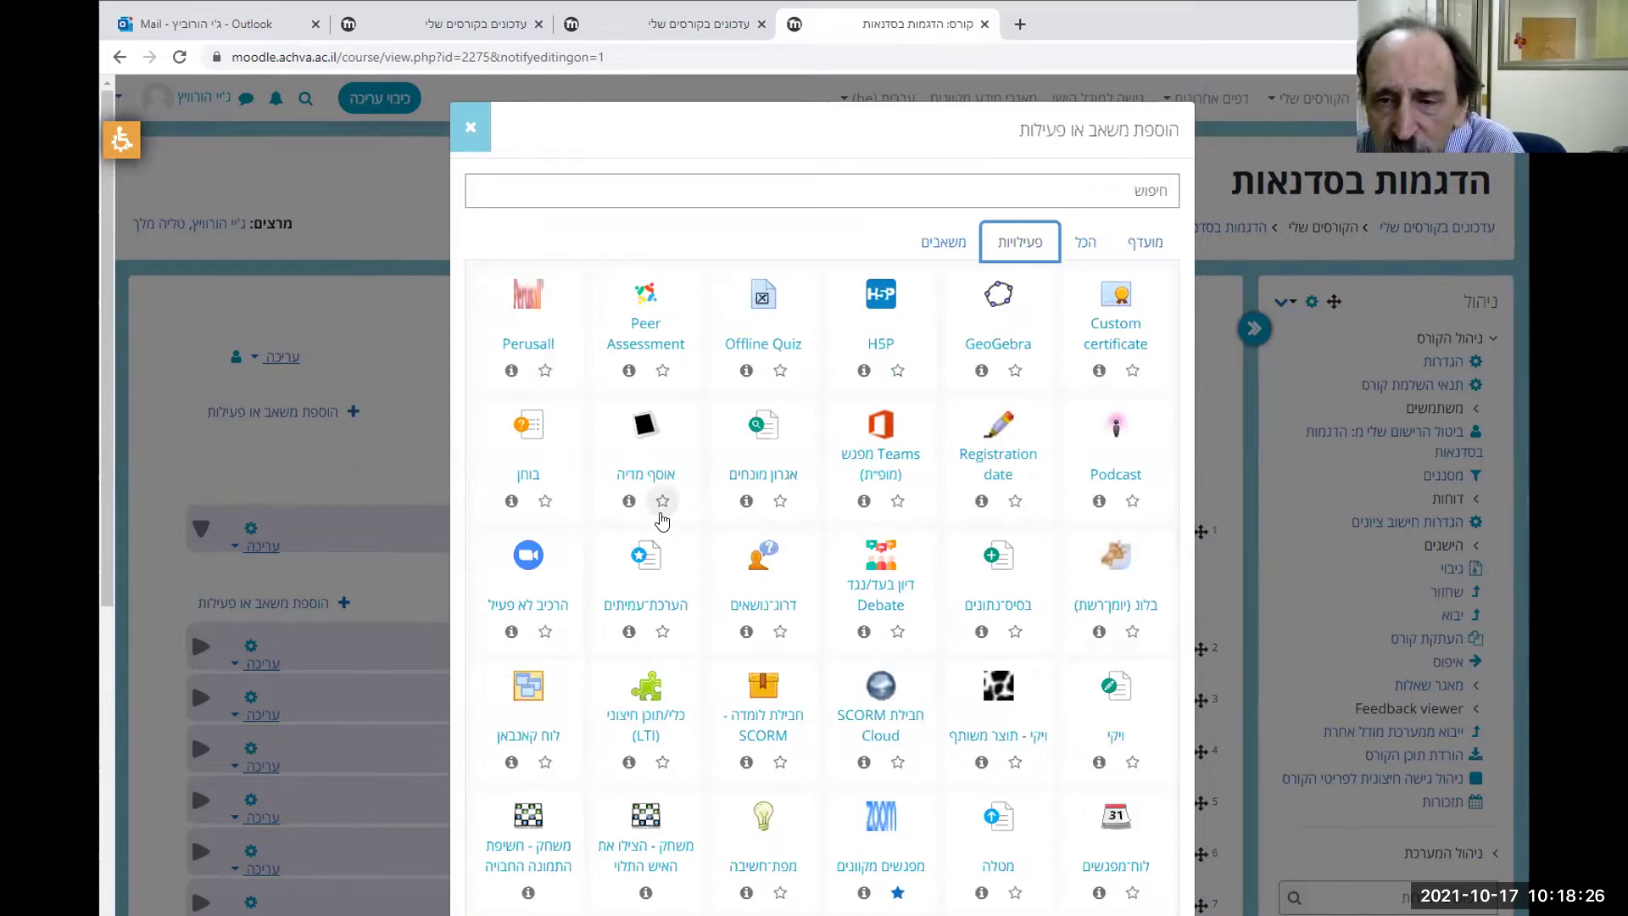
pyautogui.scroll(-1, 662, 521)
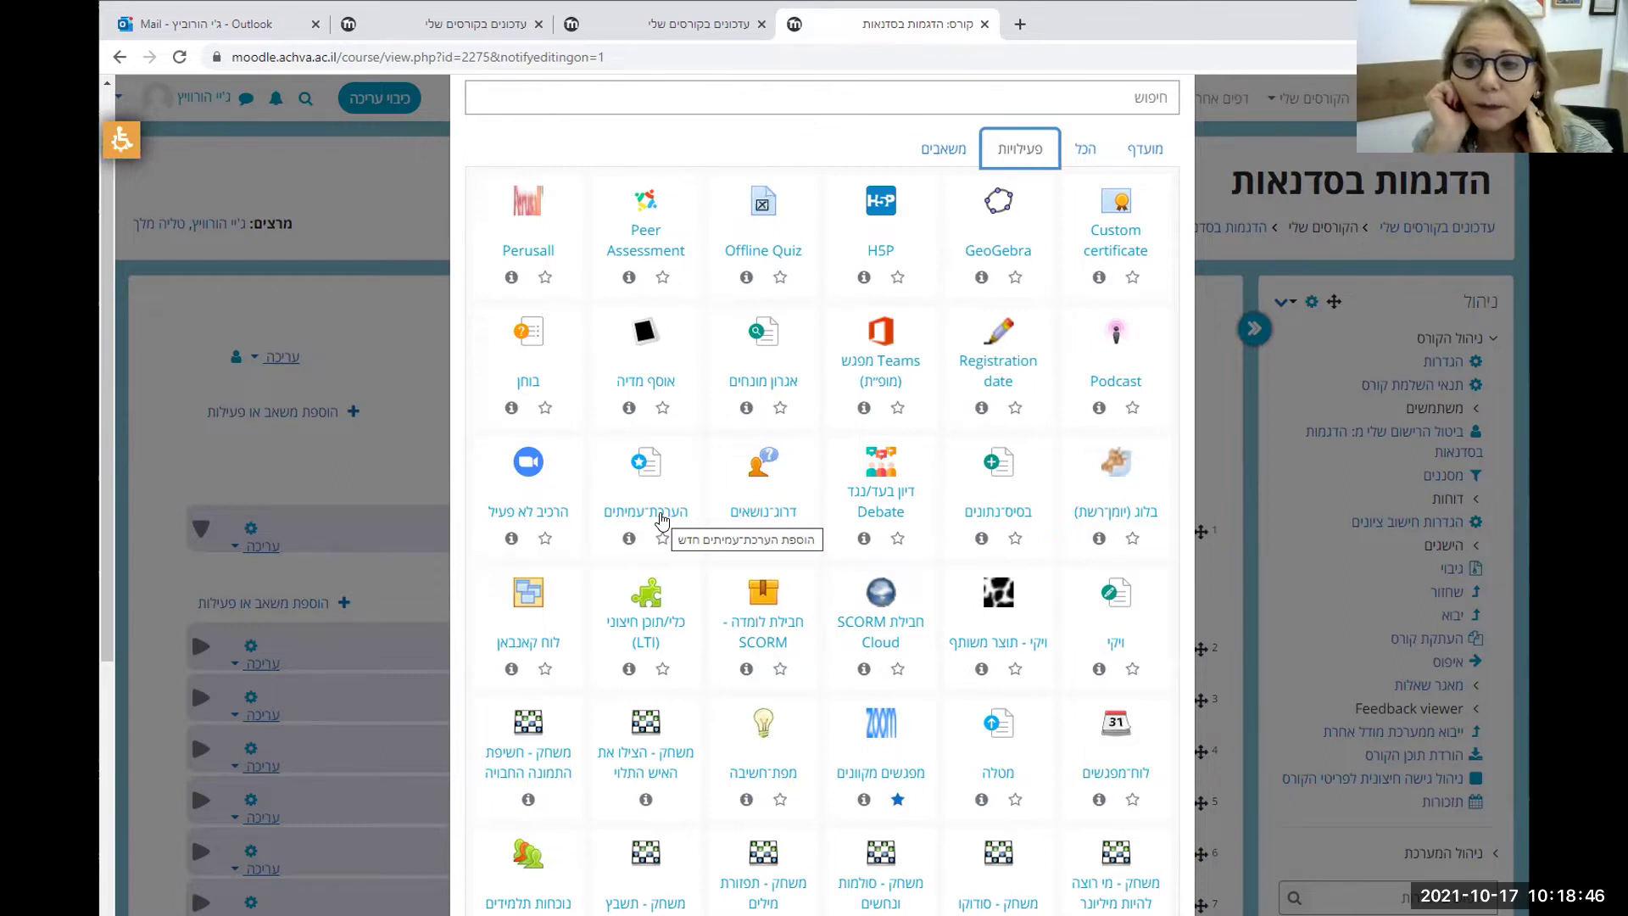
pyautogui.click(1145, 152)
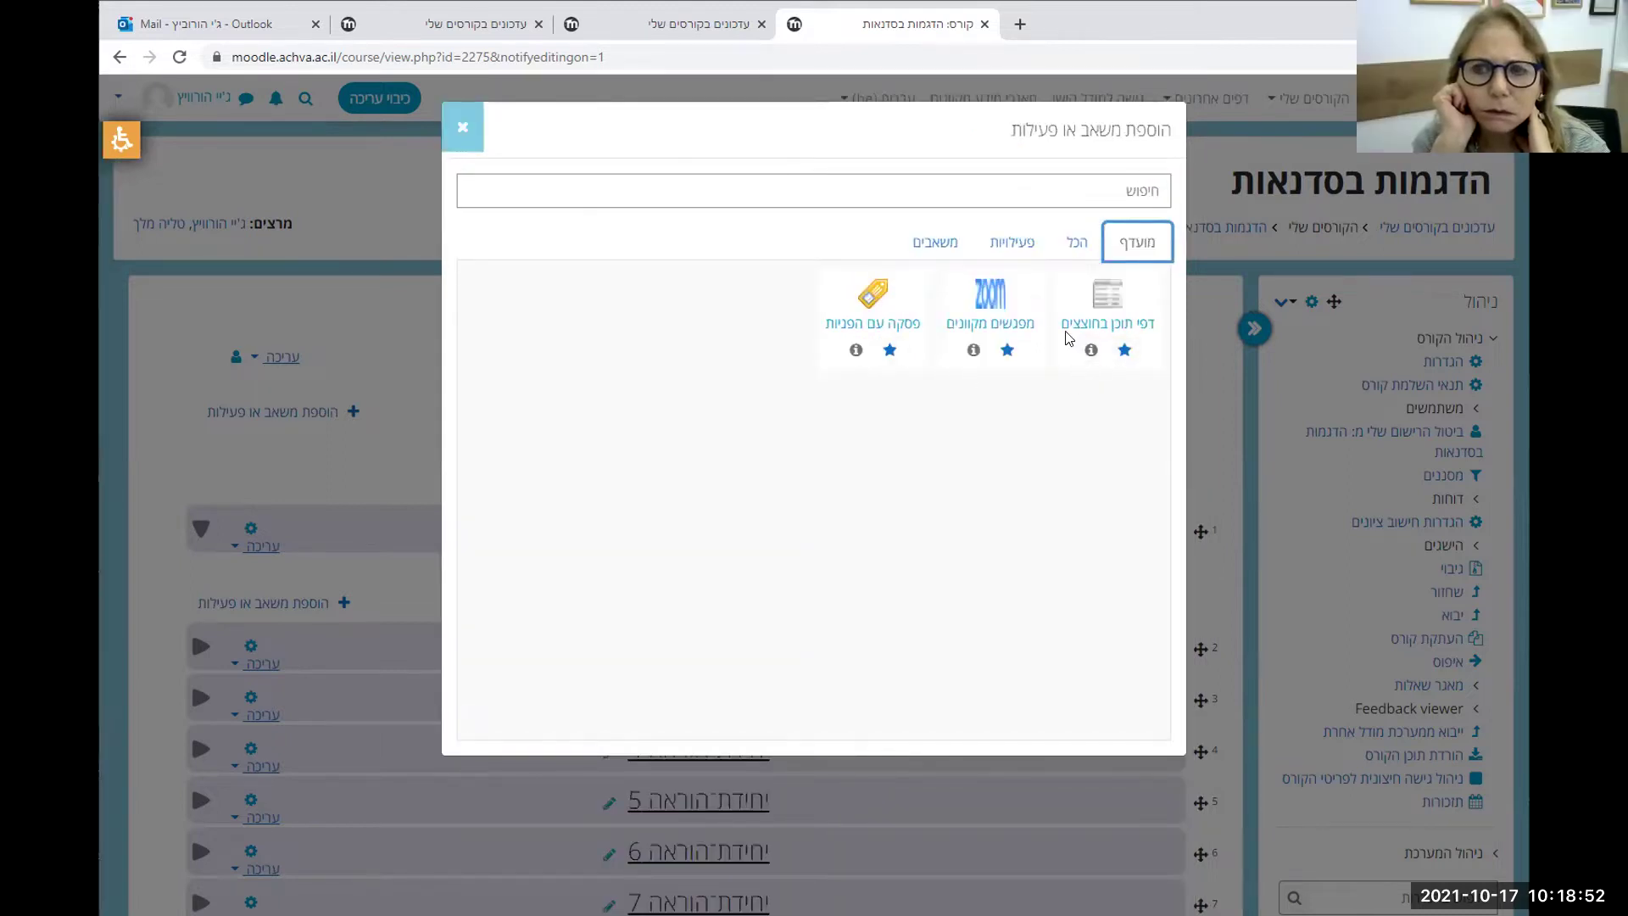
pyautogui.press('Left')
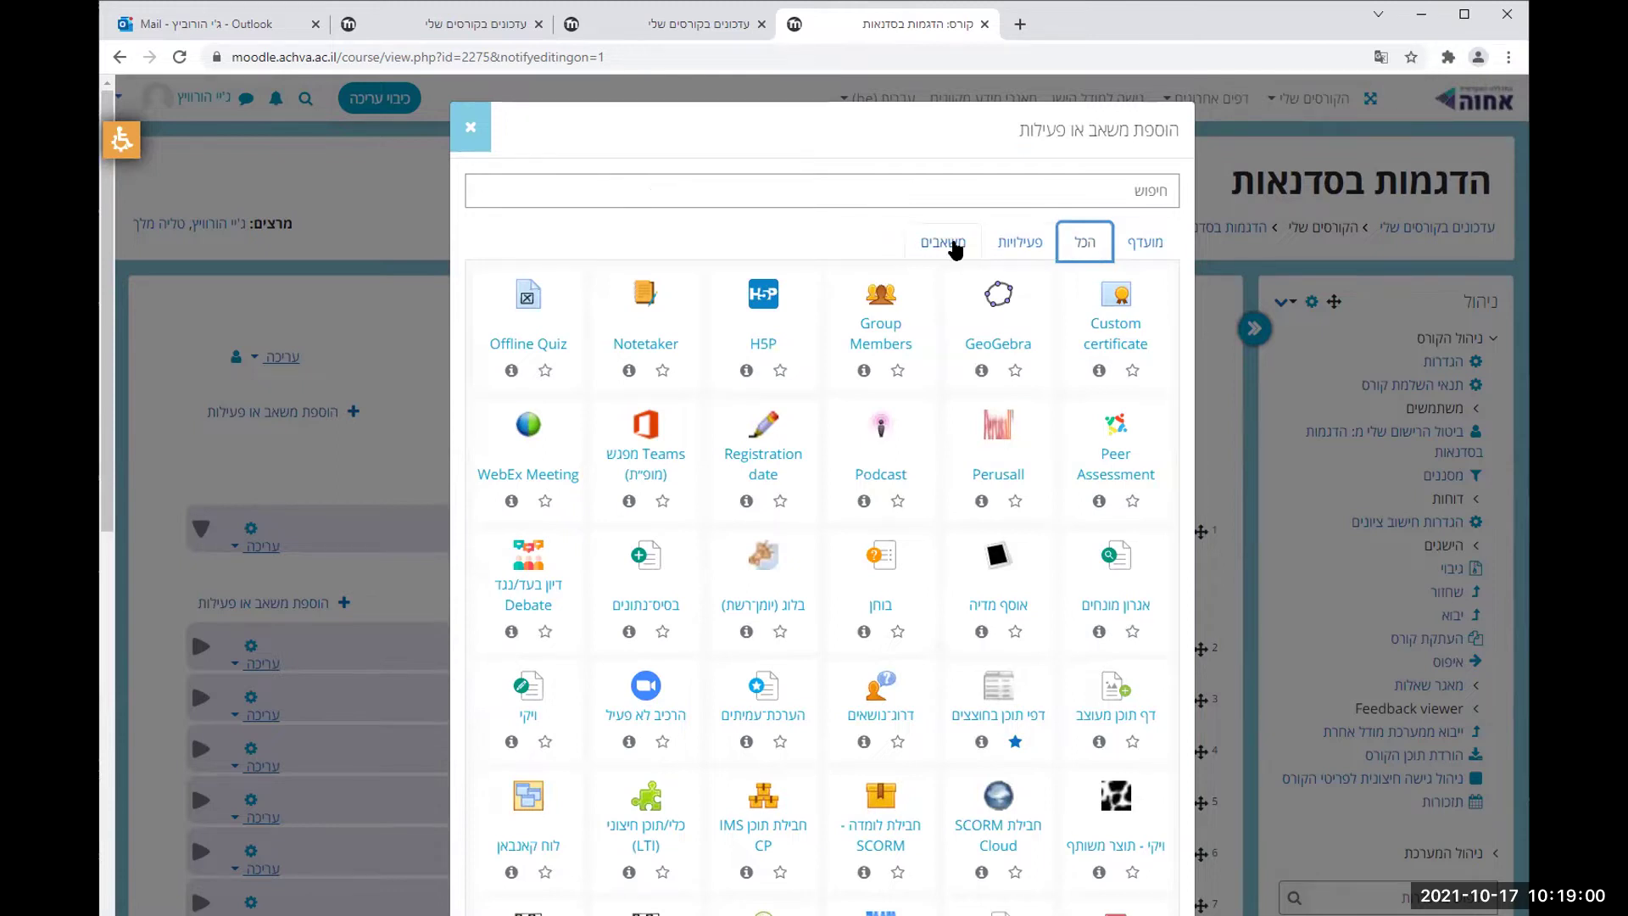
pyautogui.click(1020, 244)
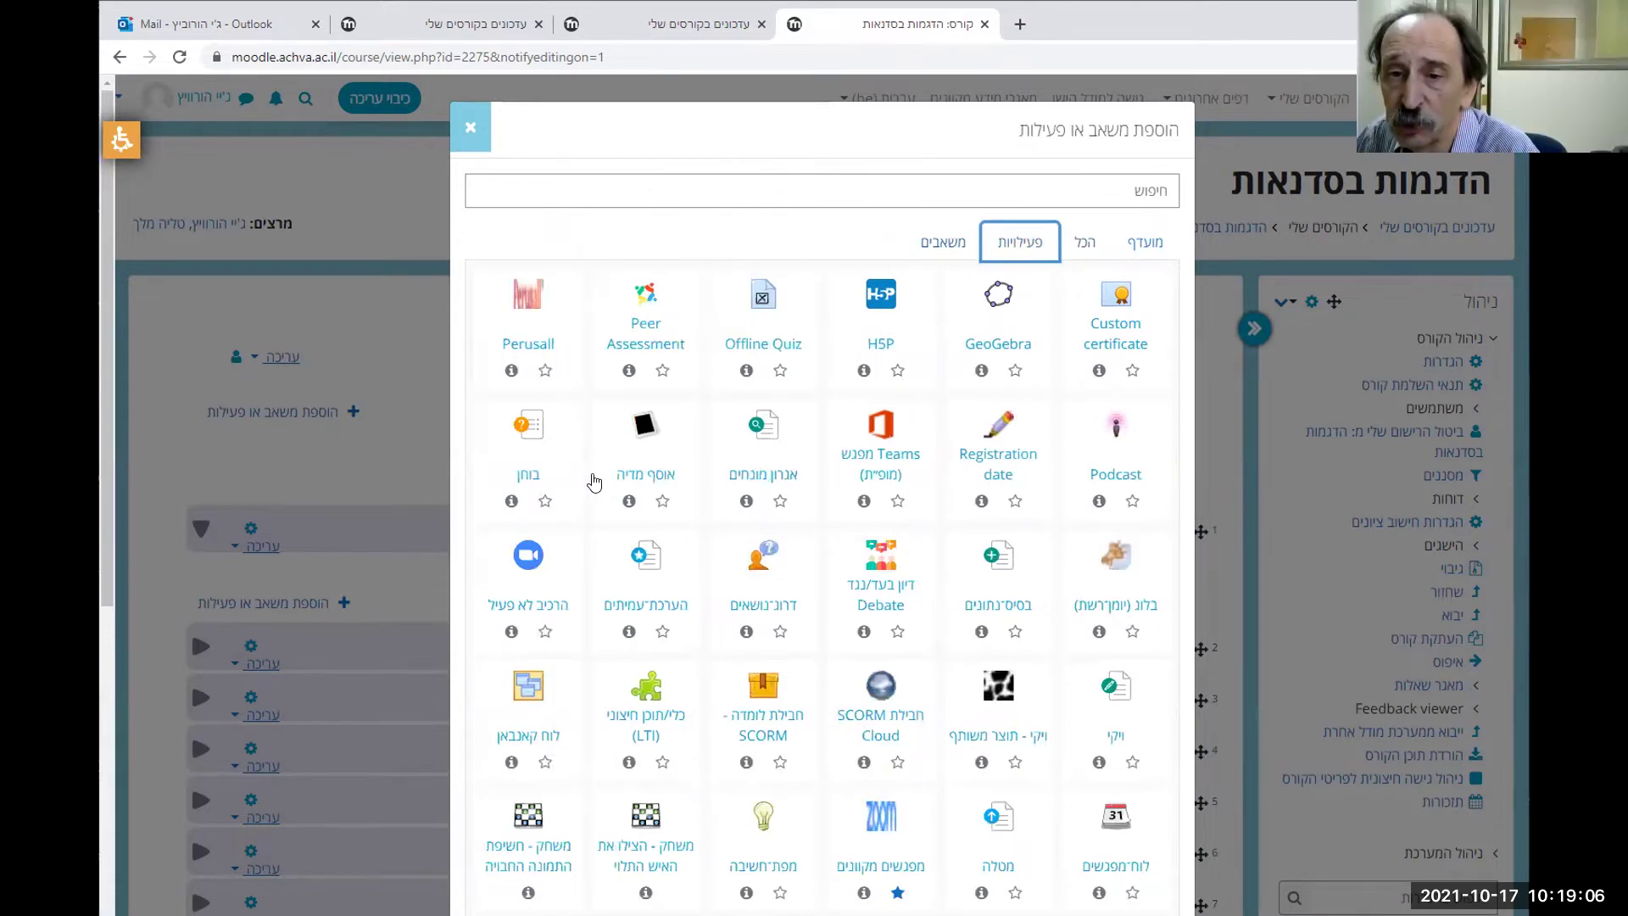
pyautogui.click(545, 502)
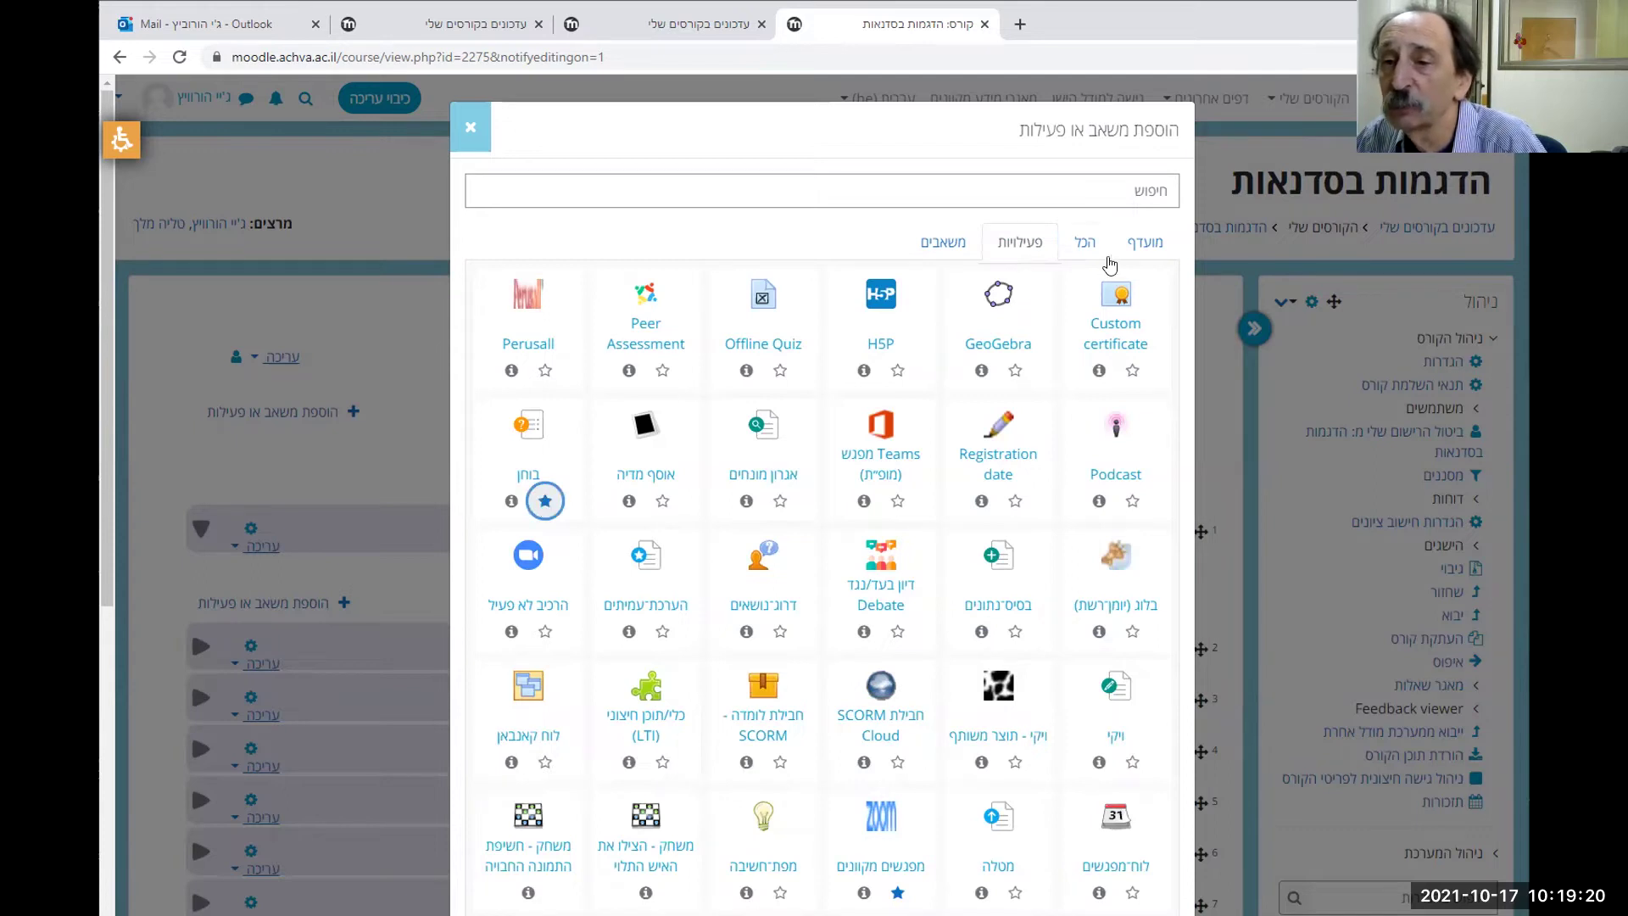
# Check the favourites list in the activity chooser and mark the file resource (קובץ) as a favourite
pyautogui.click(1149, 244)
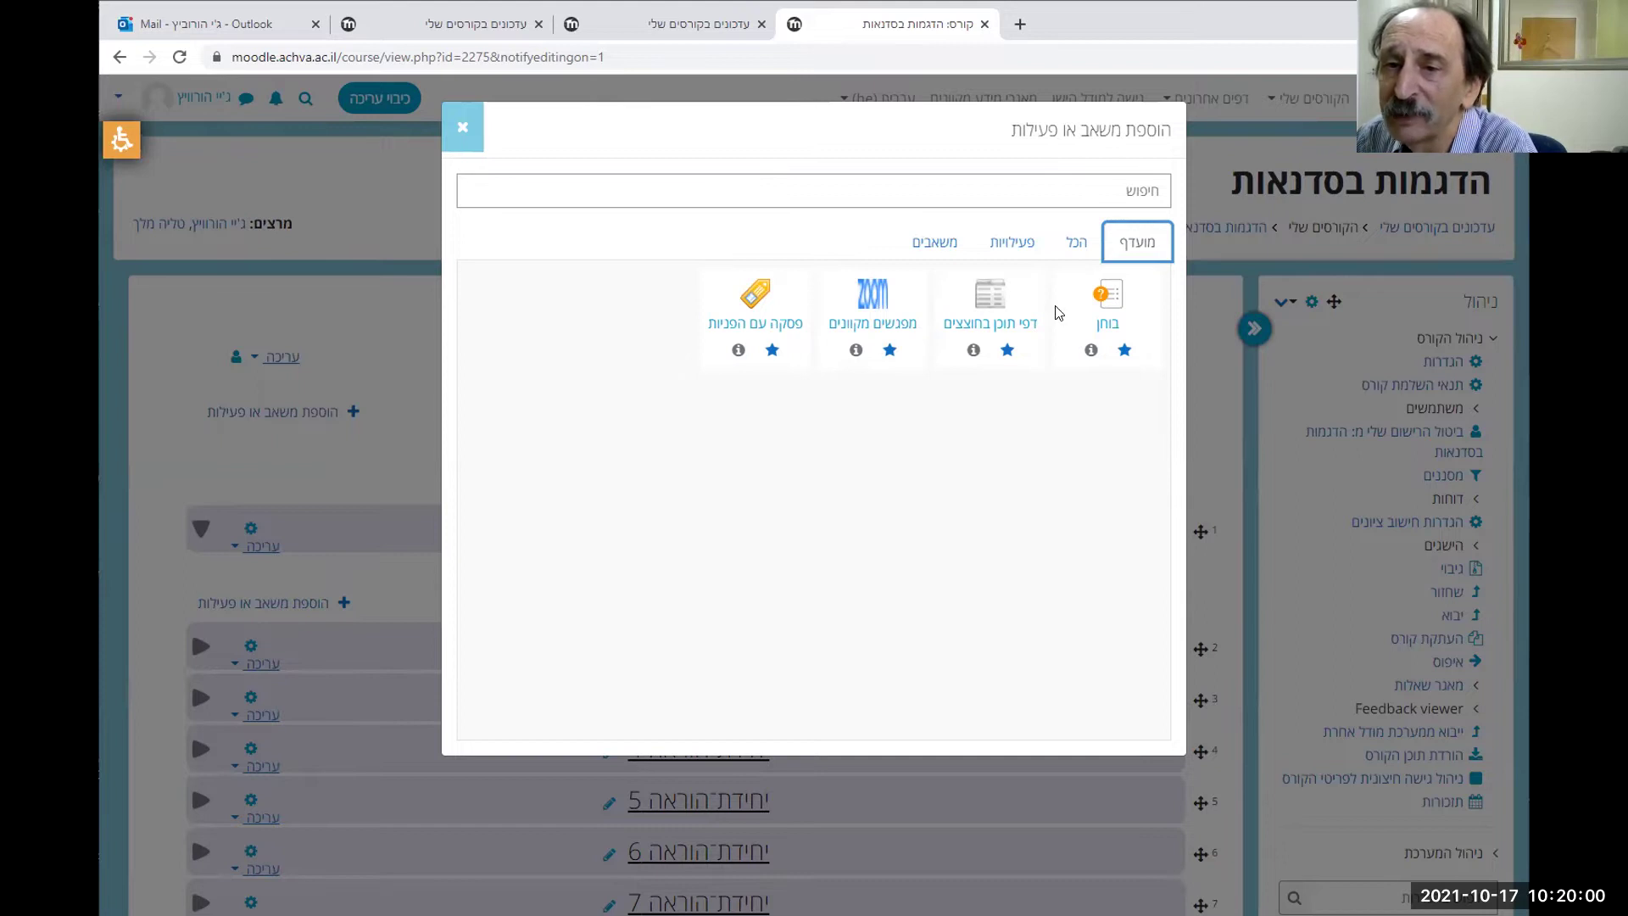
pyautogui.click(929, 244)
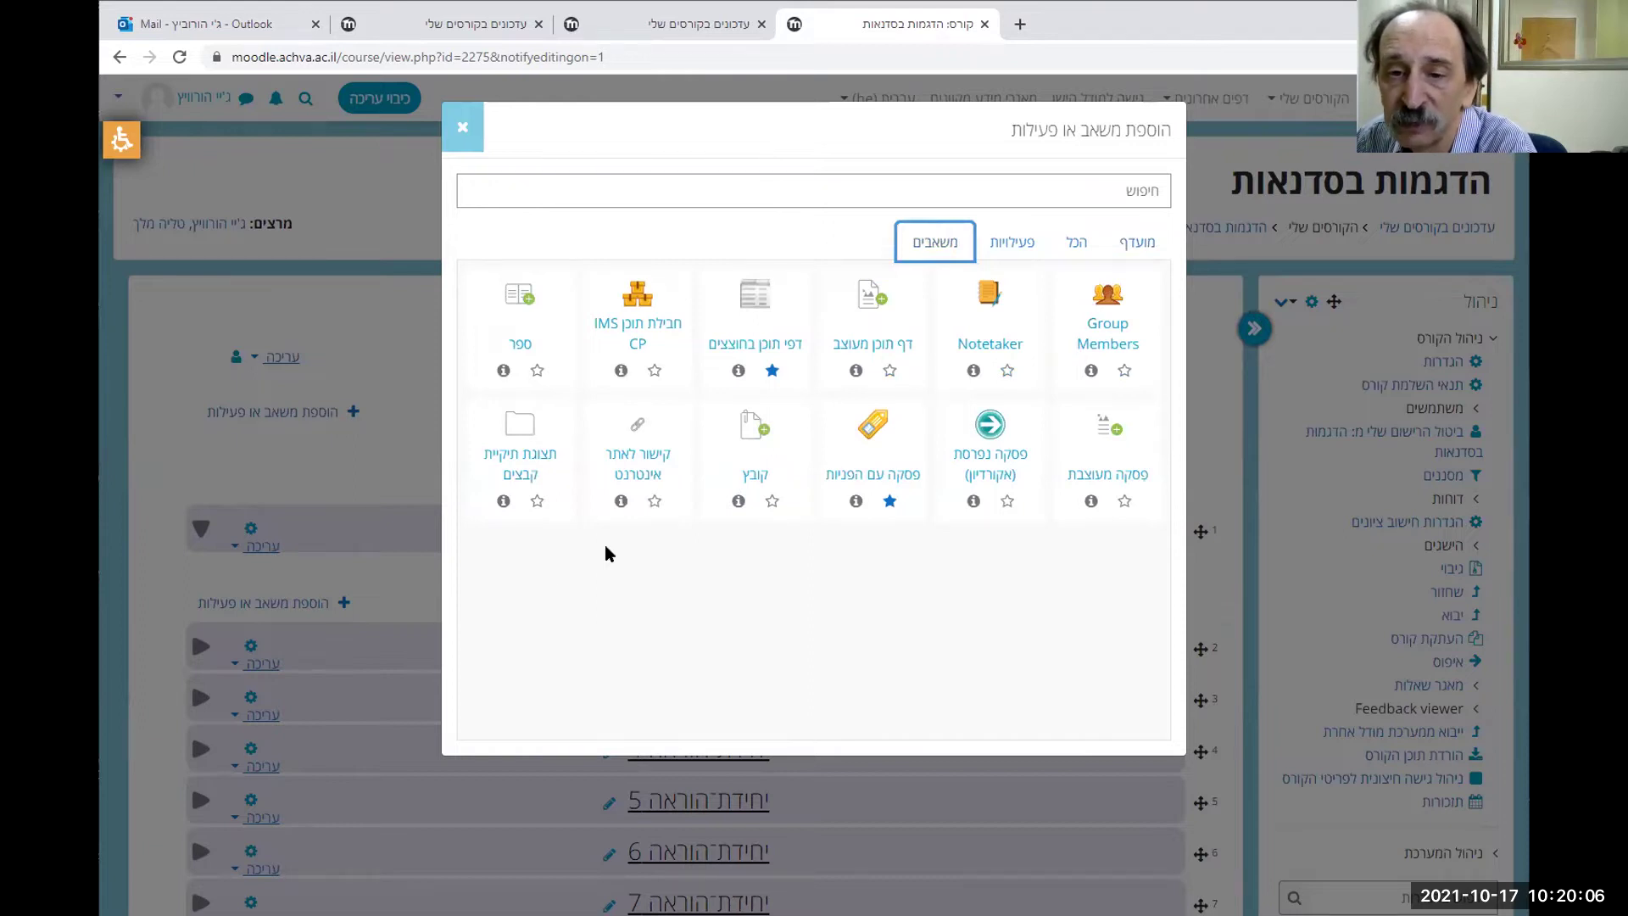
pyautogui.click(769, 501)
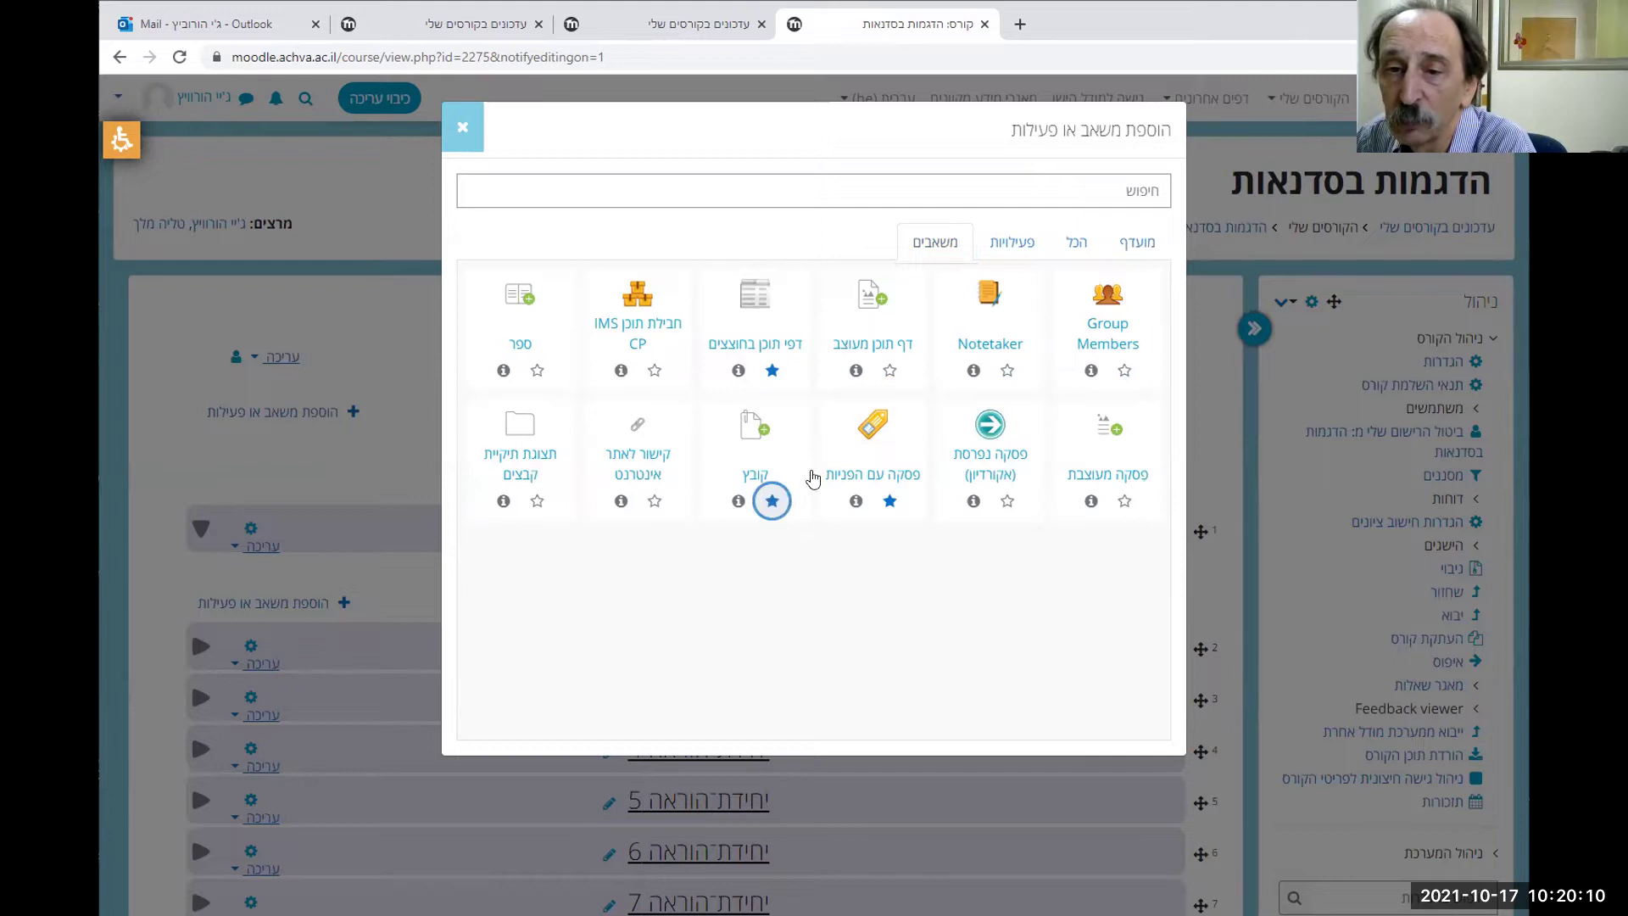
# Open the form for adding a file (קובץ) from the favourites list and return to the course page without saving
pyautogui.click(1127, 246)
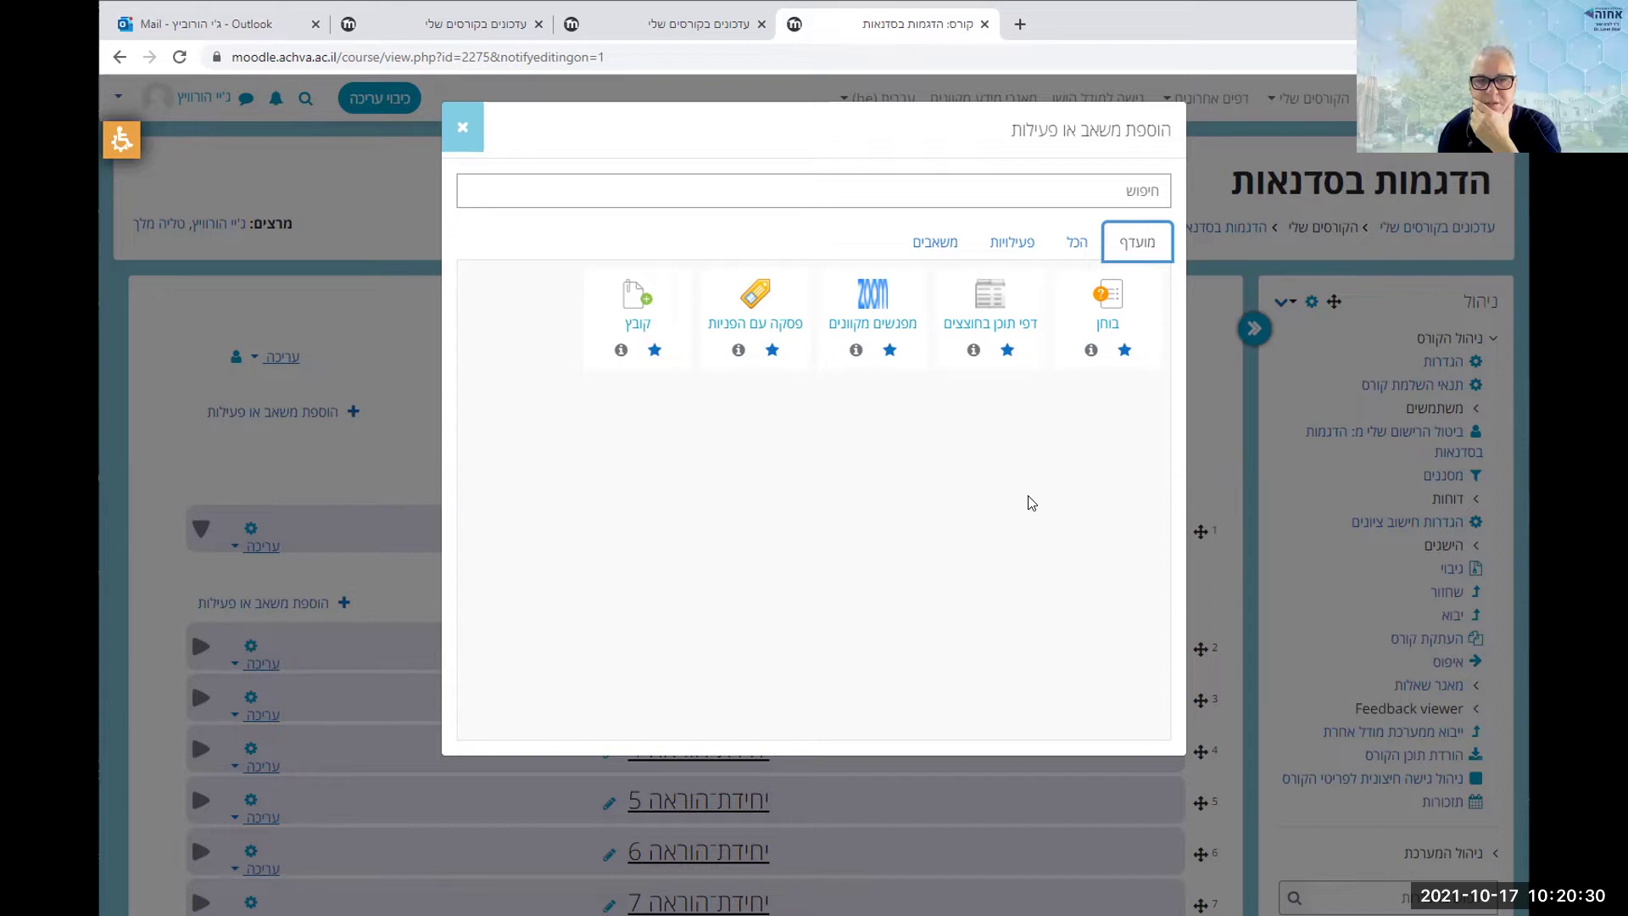
pyautogui.click(660, 335)
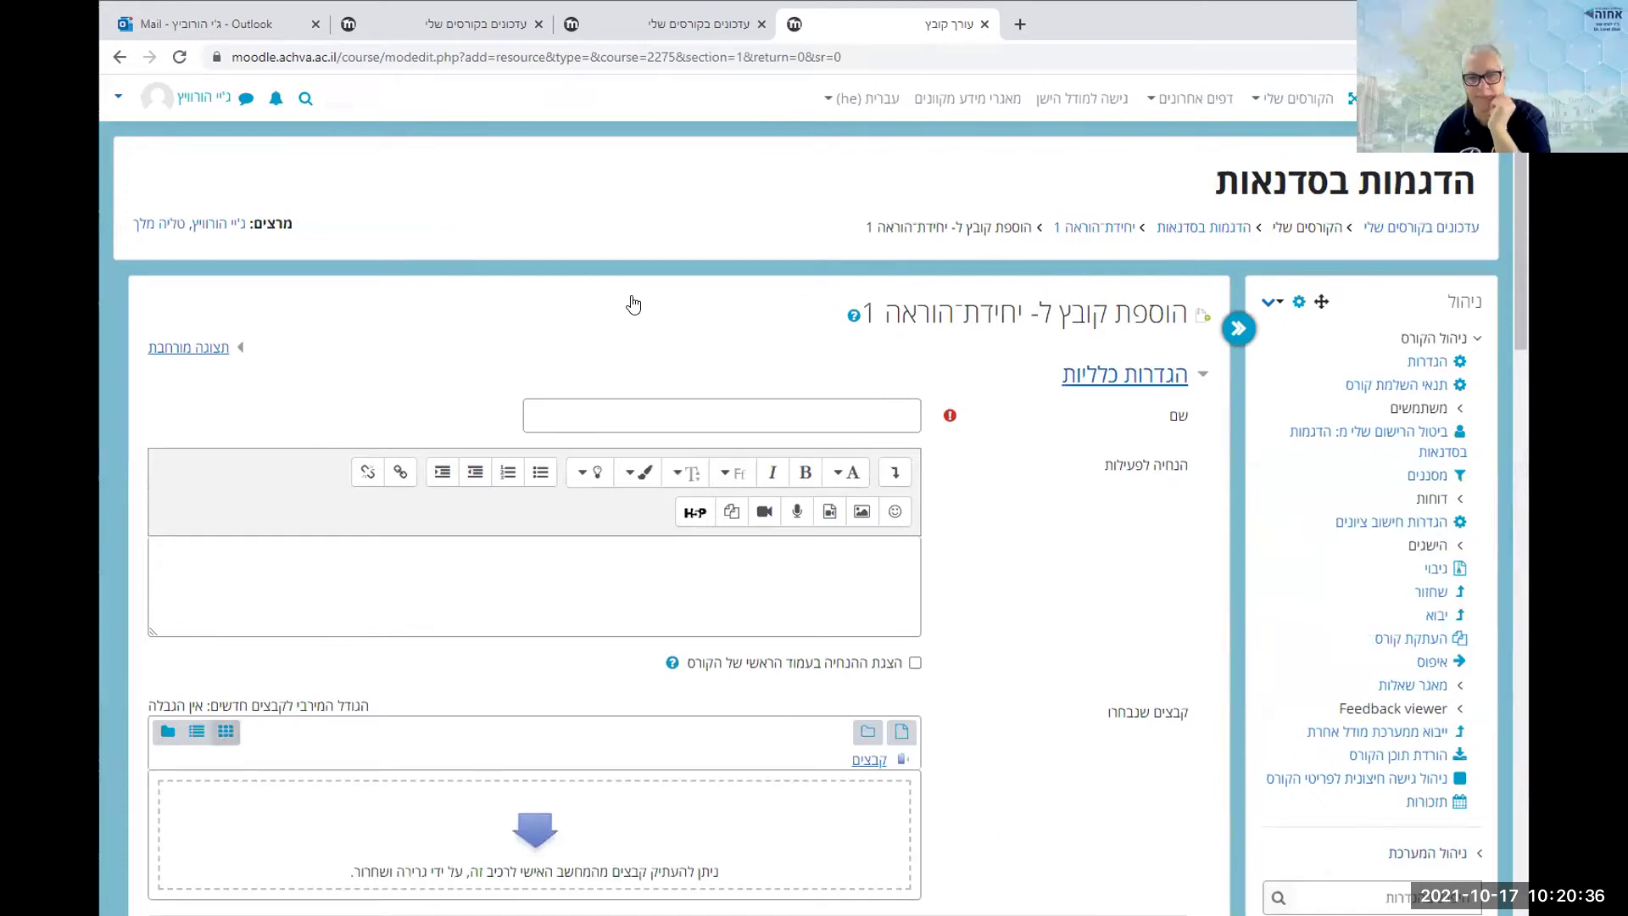
pyautogui.click(120, 59)
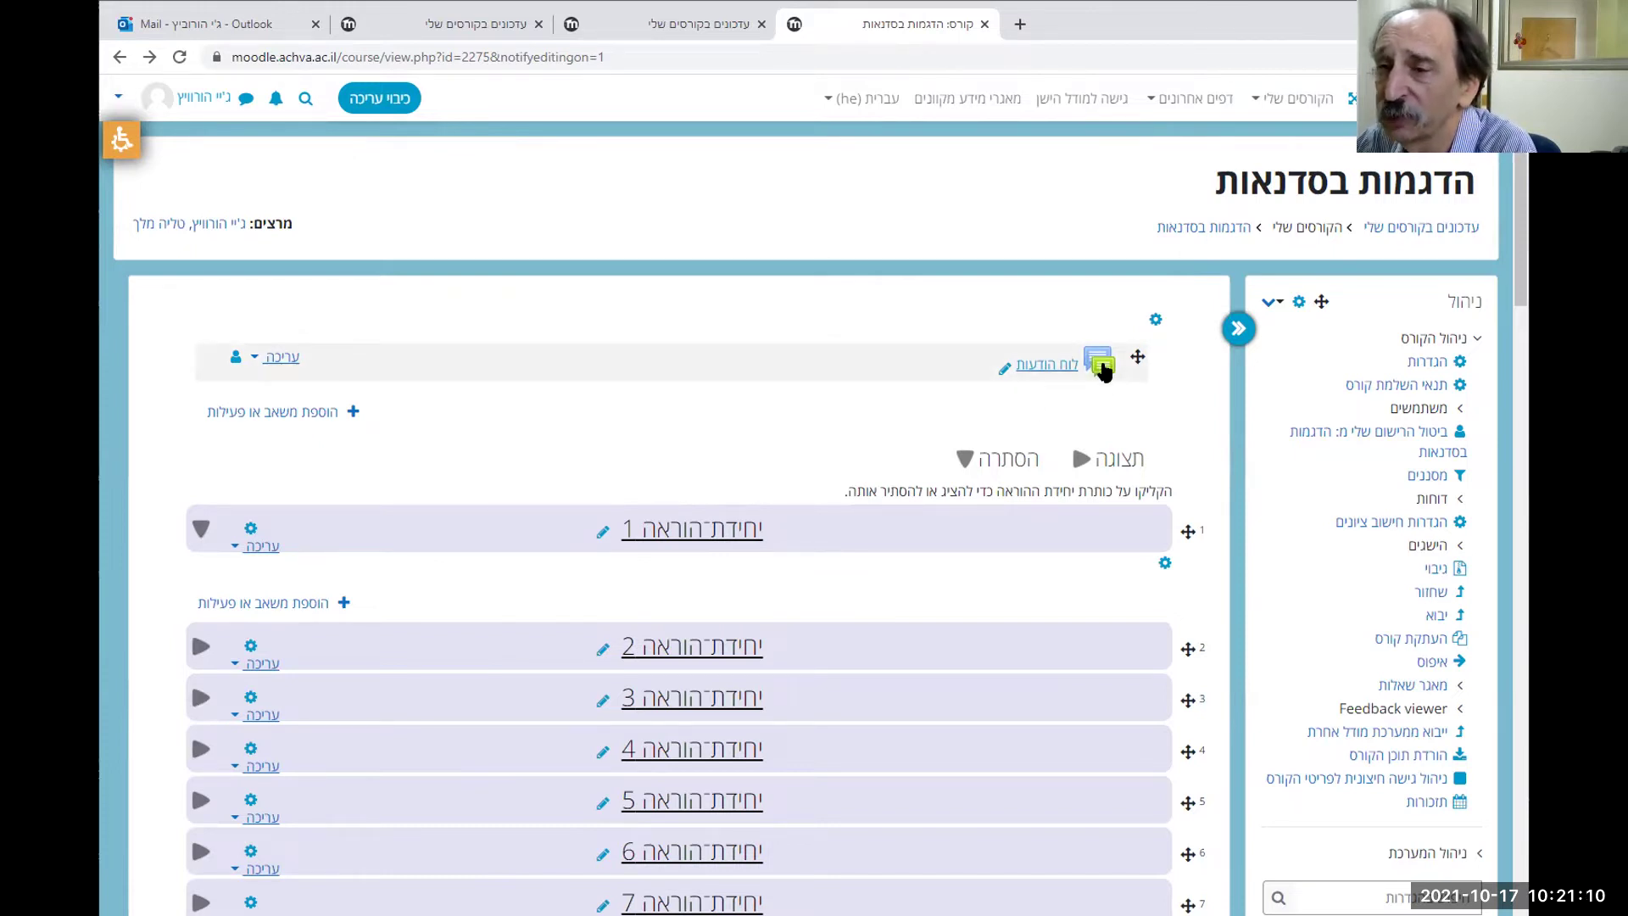
# Reopen the activity chooser for יחידת־הוראה 1, look through the activities and mark the forum activity (פורום) as a favourite
pyautogui.click(318, 604)
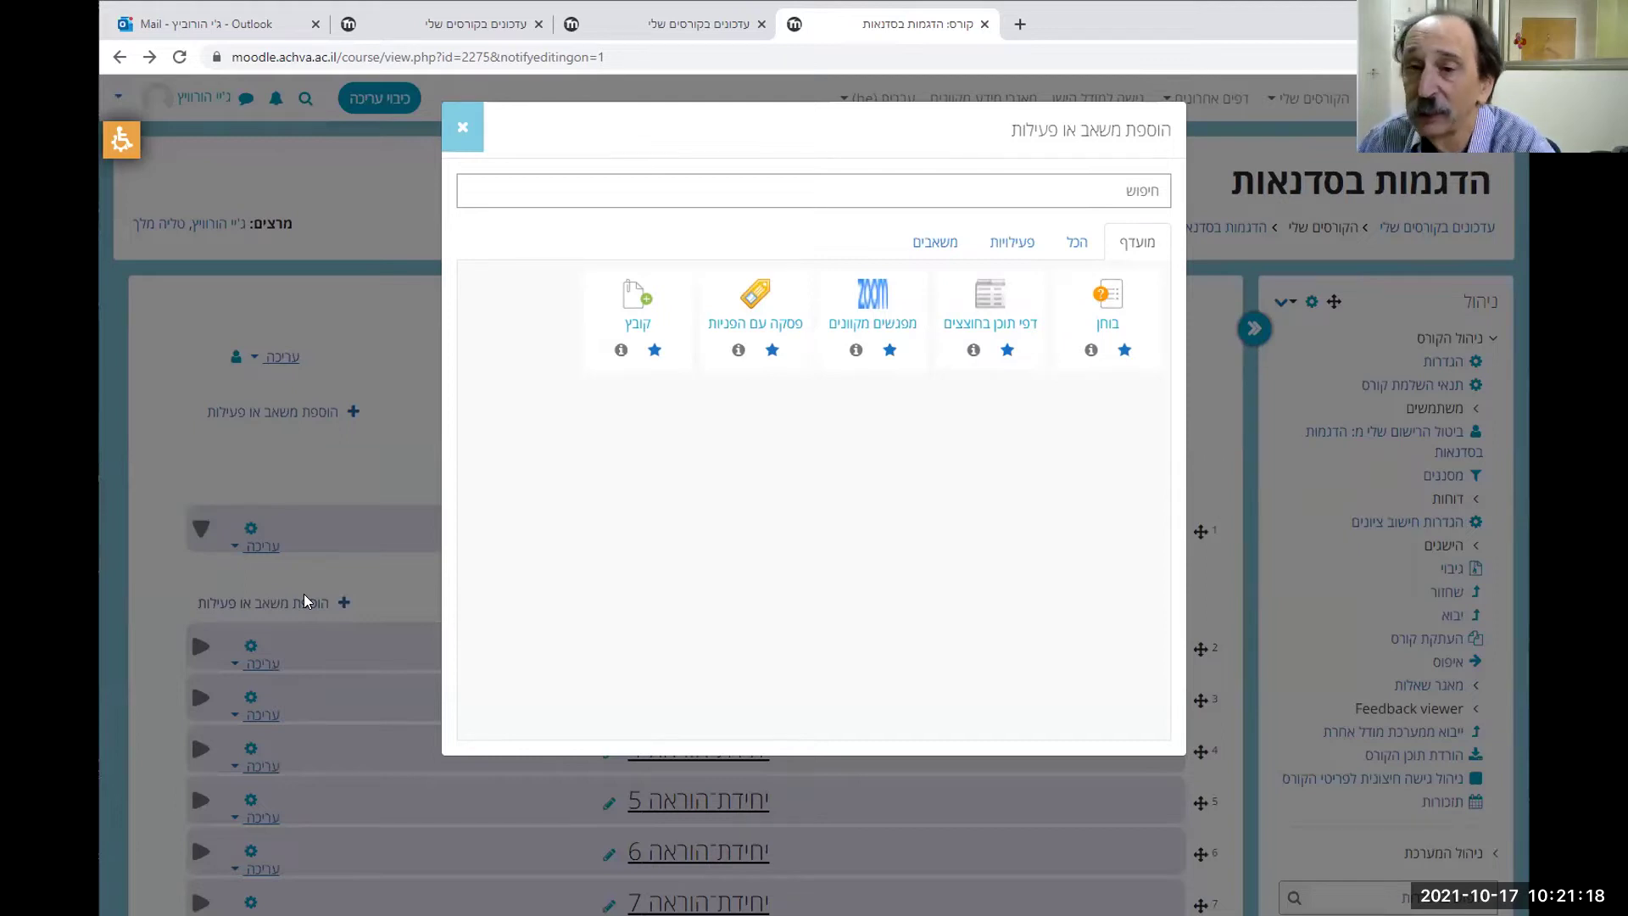
pyautogui.click(1014, 251)
pyautogui.scroll(-3, 886, 479)
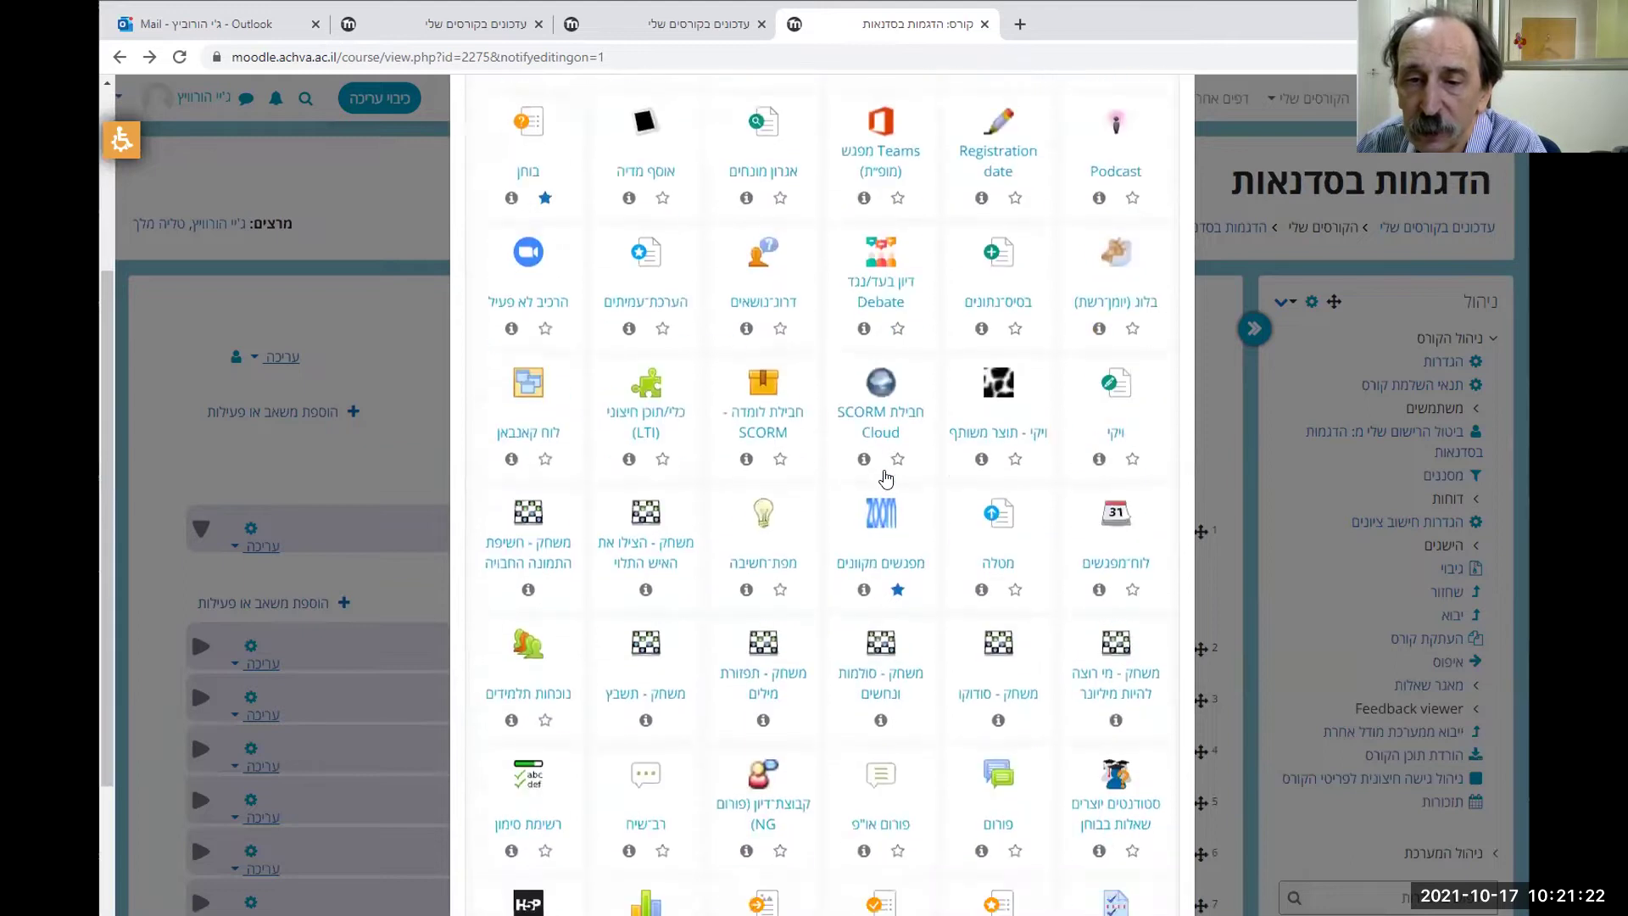
pyautogui.scroll(-3, 886, 479)
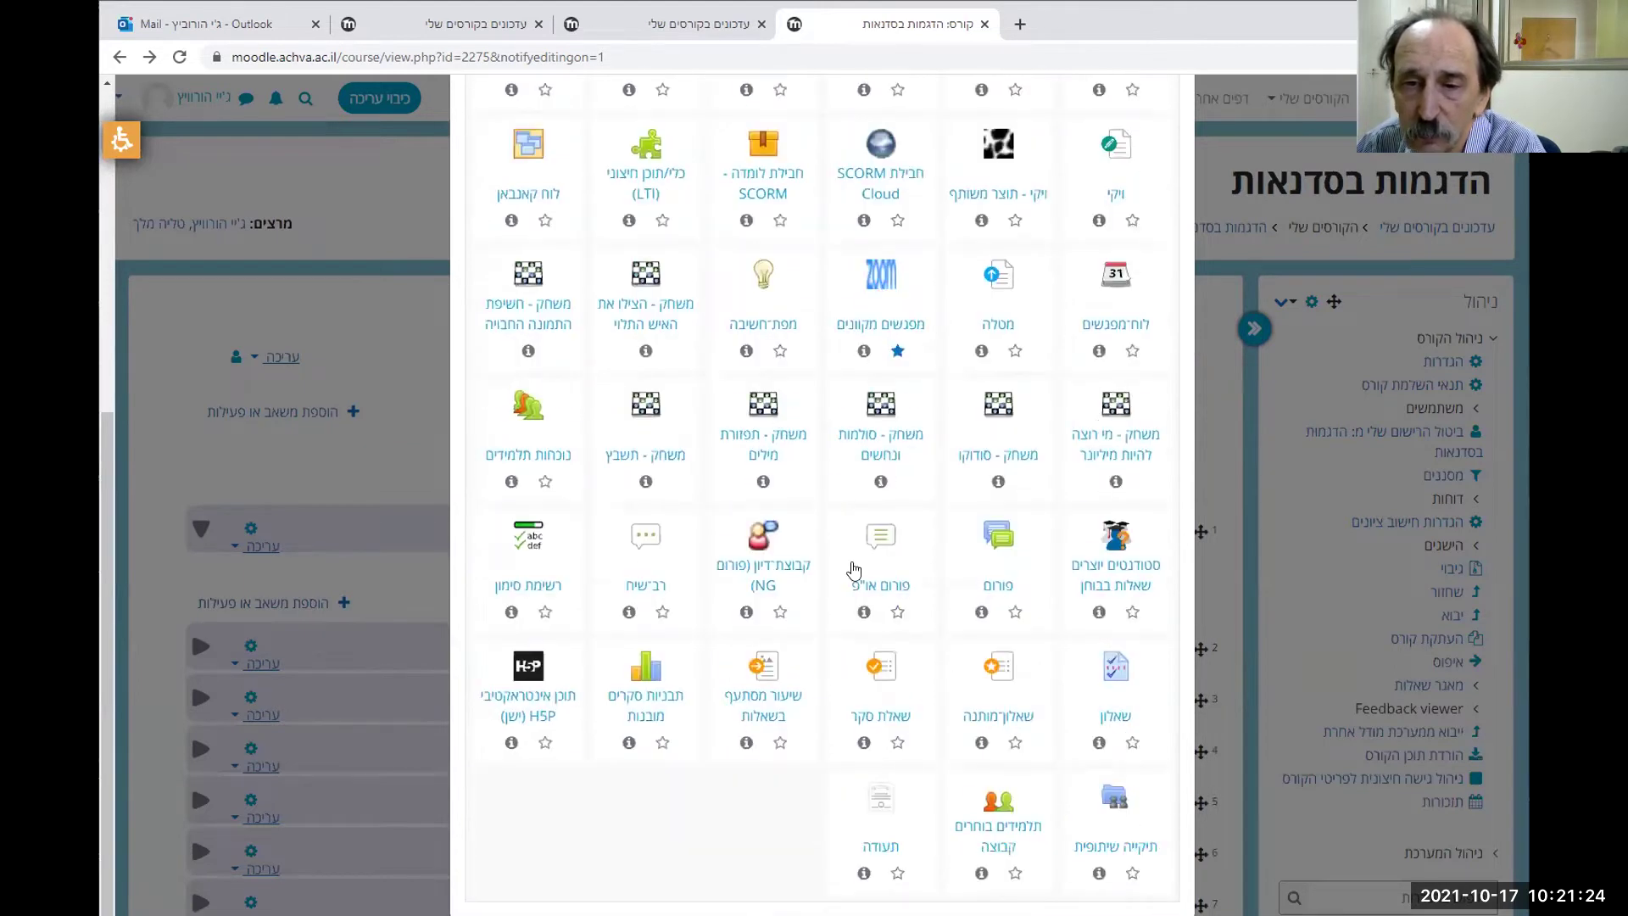
pyautogui.scroll(2, 854, 570)
pyautogui.scroll(3, 855, 611)
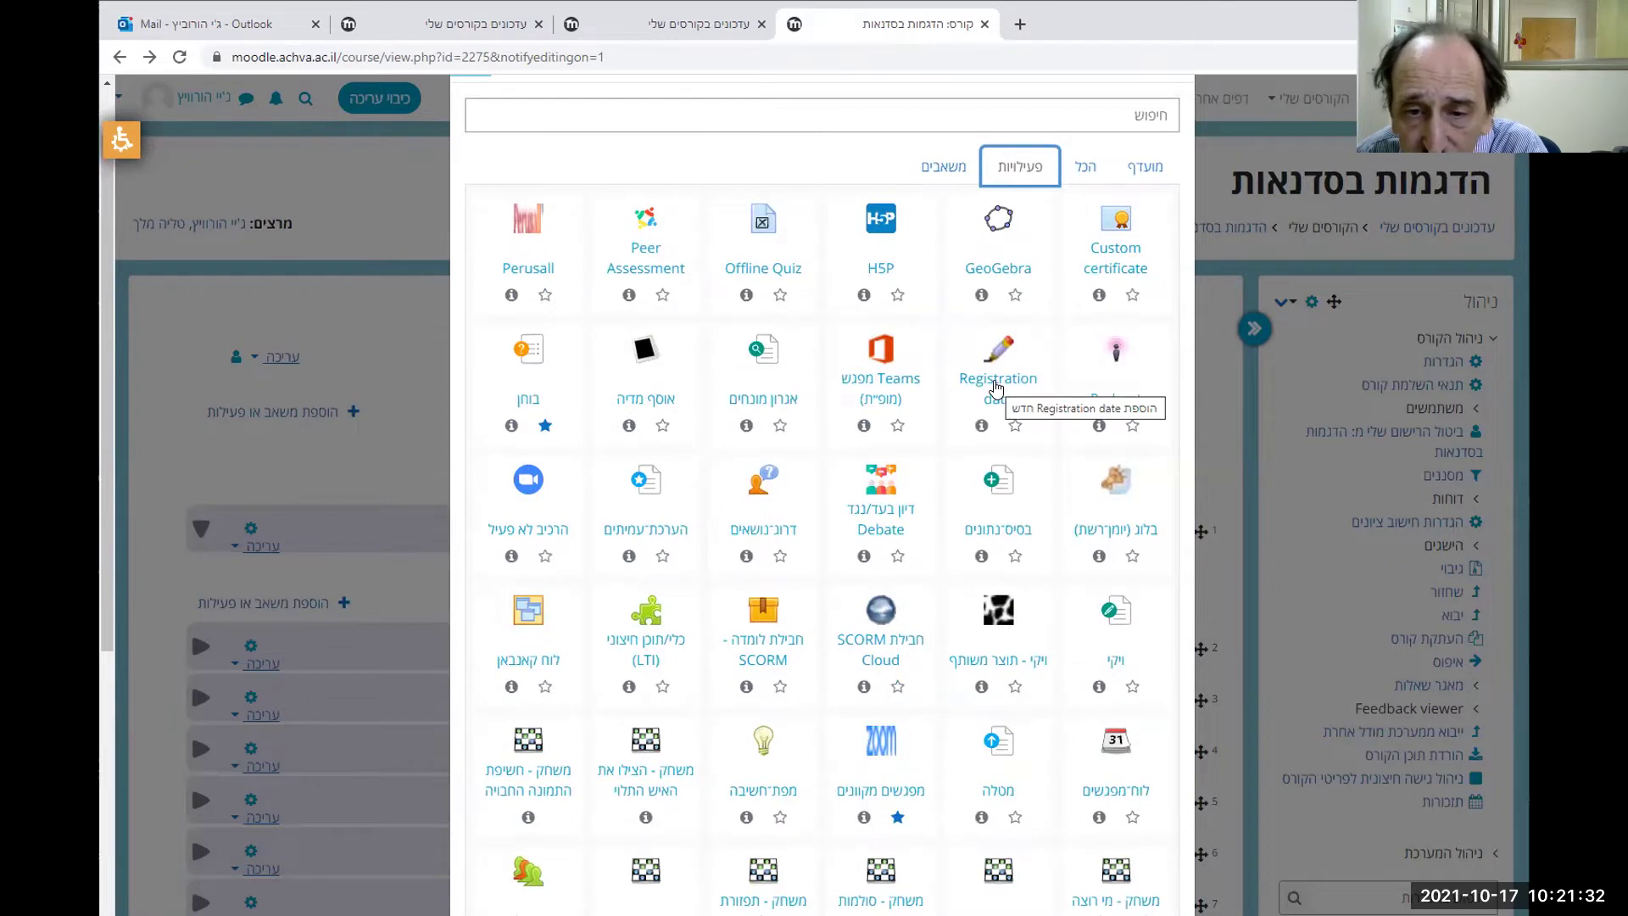
pyautogui.scroll(-3, 996, 389)
pyautogui.scroll(-2, 996, 388)
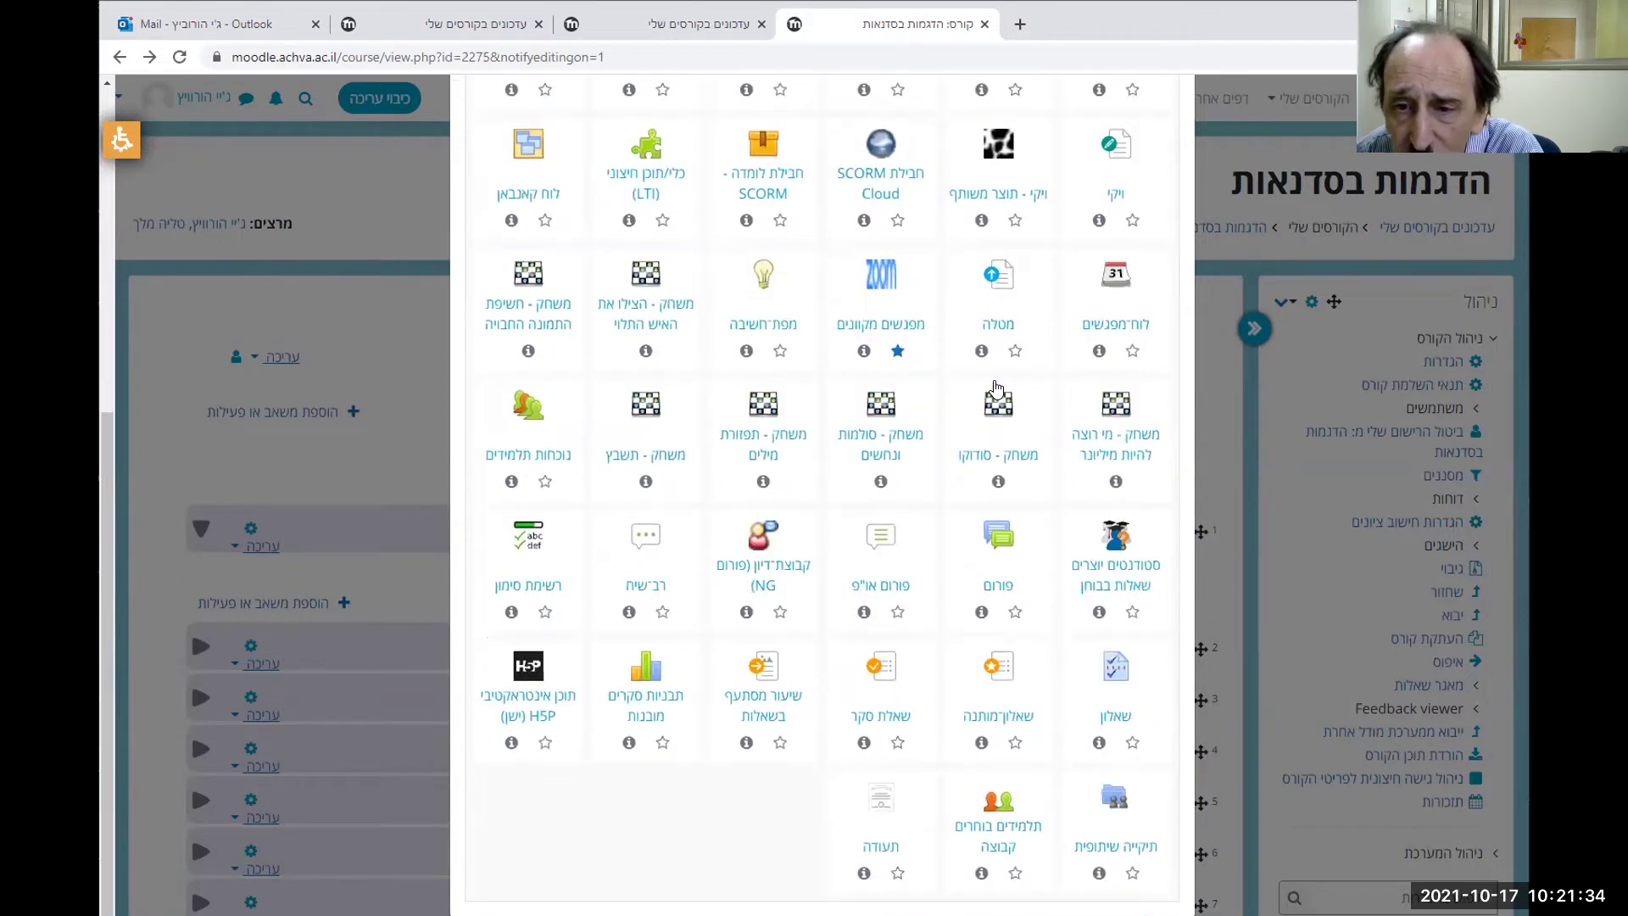
pyautogui.click(1012, 613)
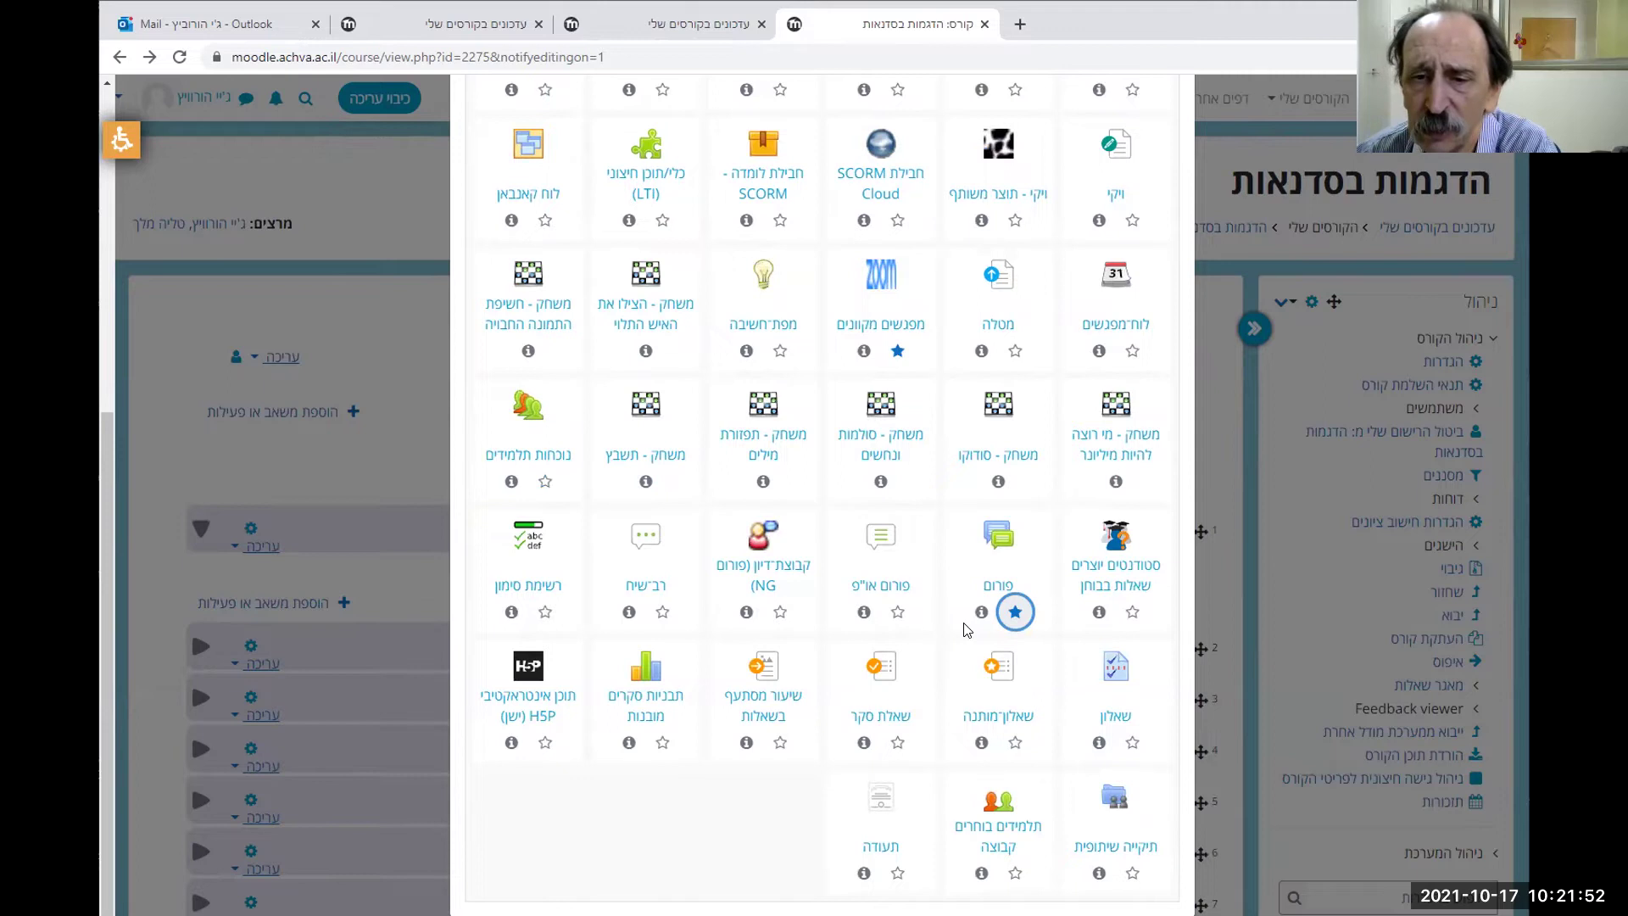
pyautogui.scroll(6, 992, 475)
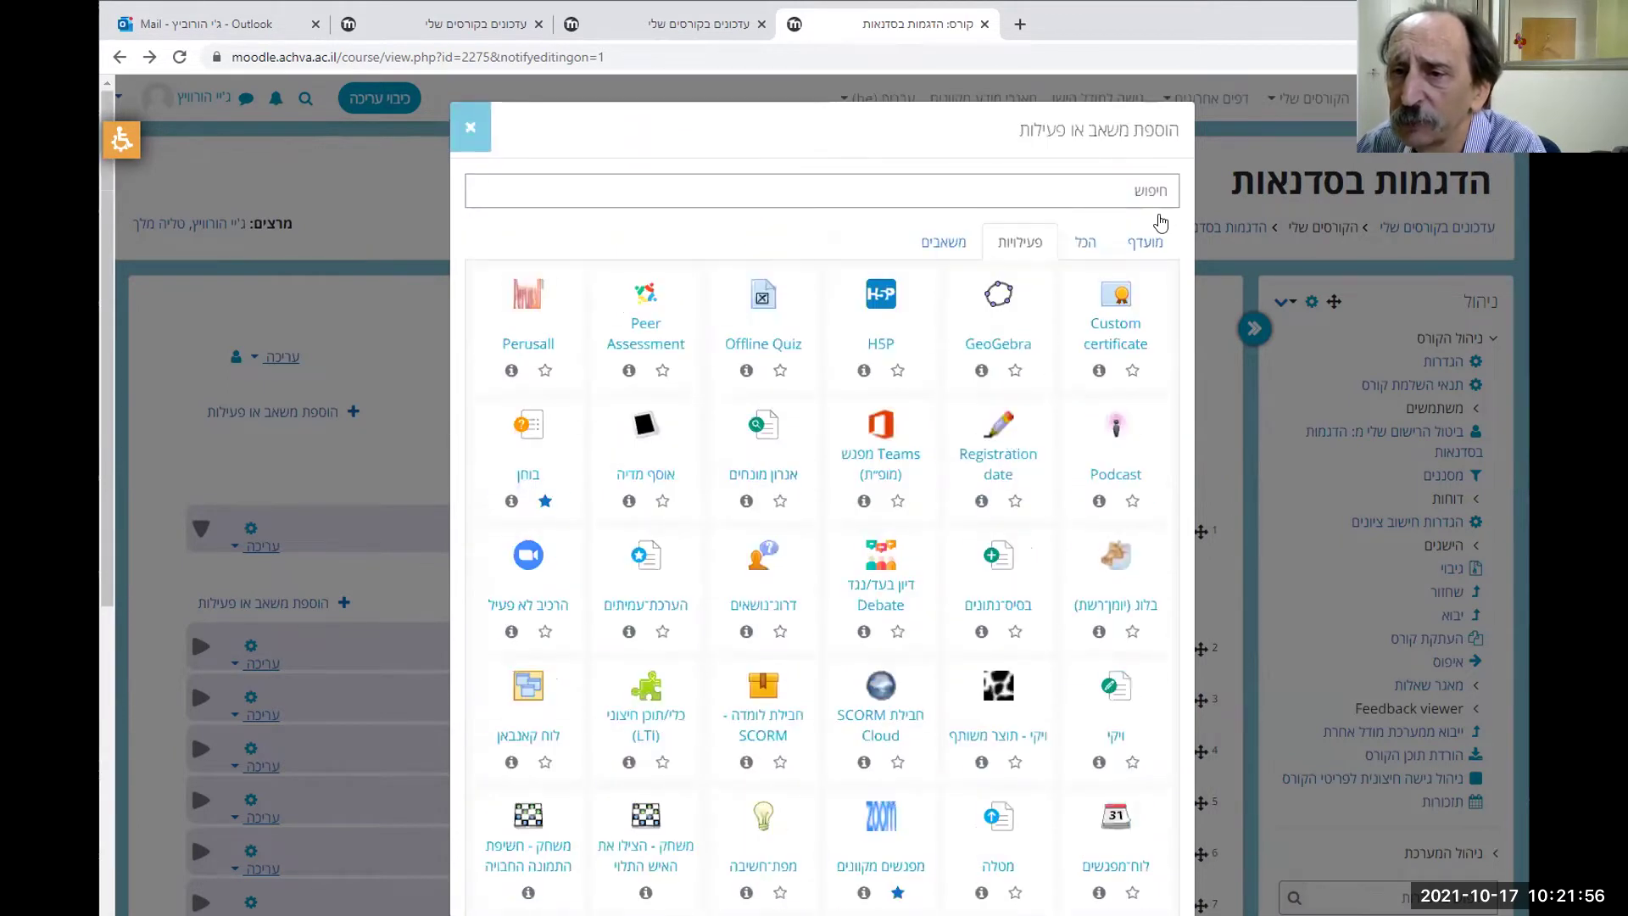
# From the favourites list, add a forum named נסיון to יחידת־הוראה 1, save it and return to the course
pyautogui.click(1145, 243)
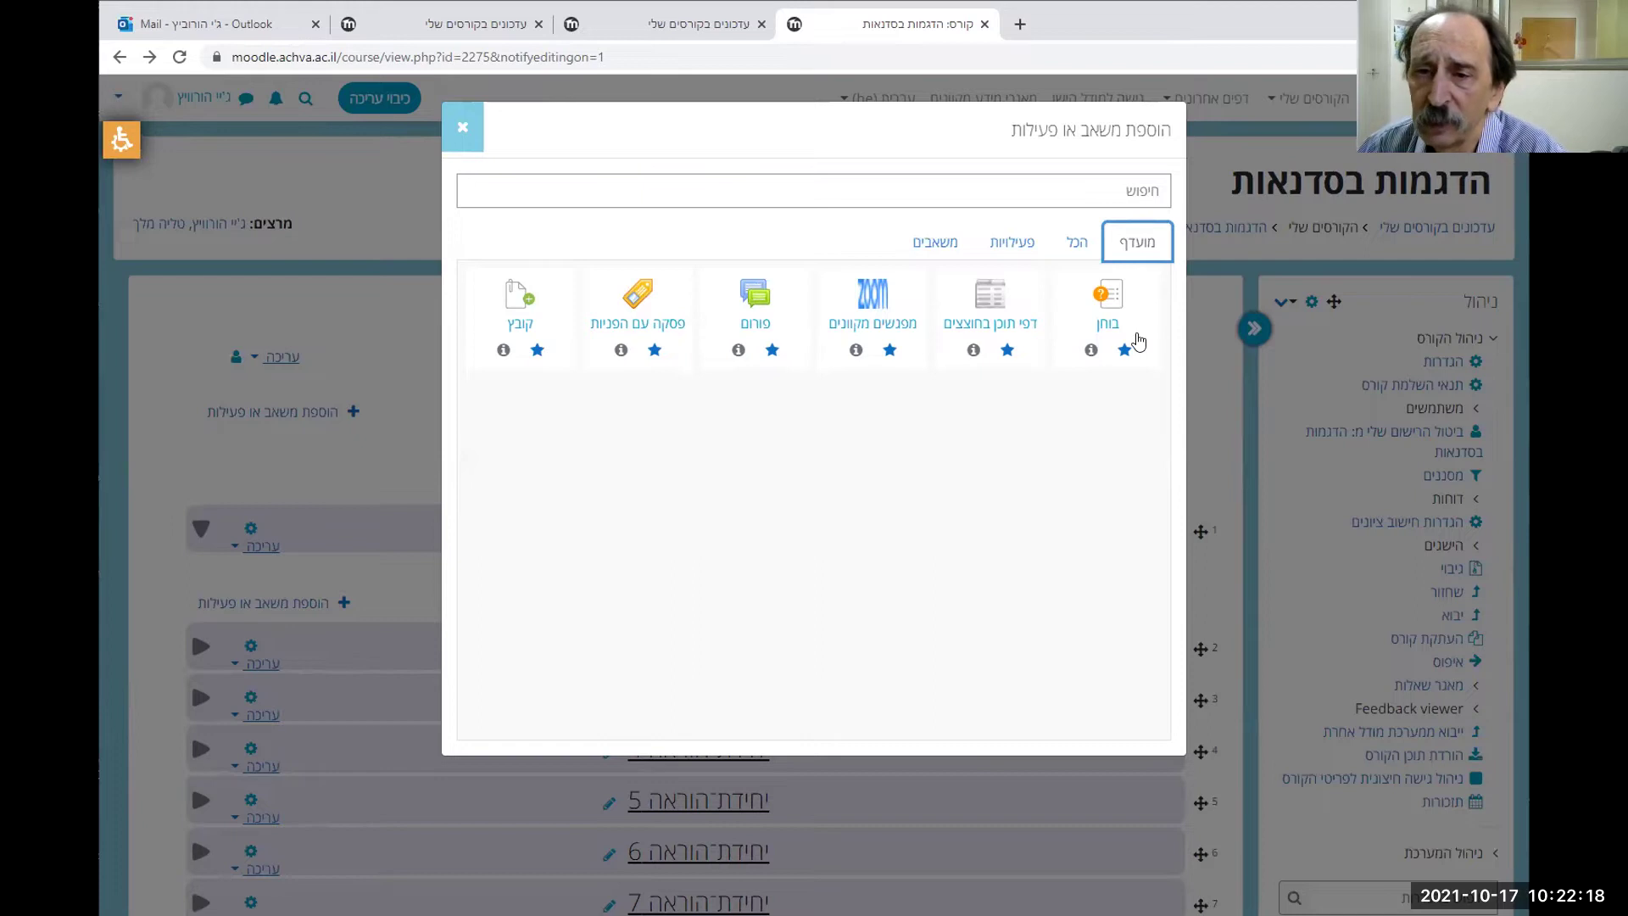
pyautogui.click(753, 306)
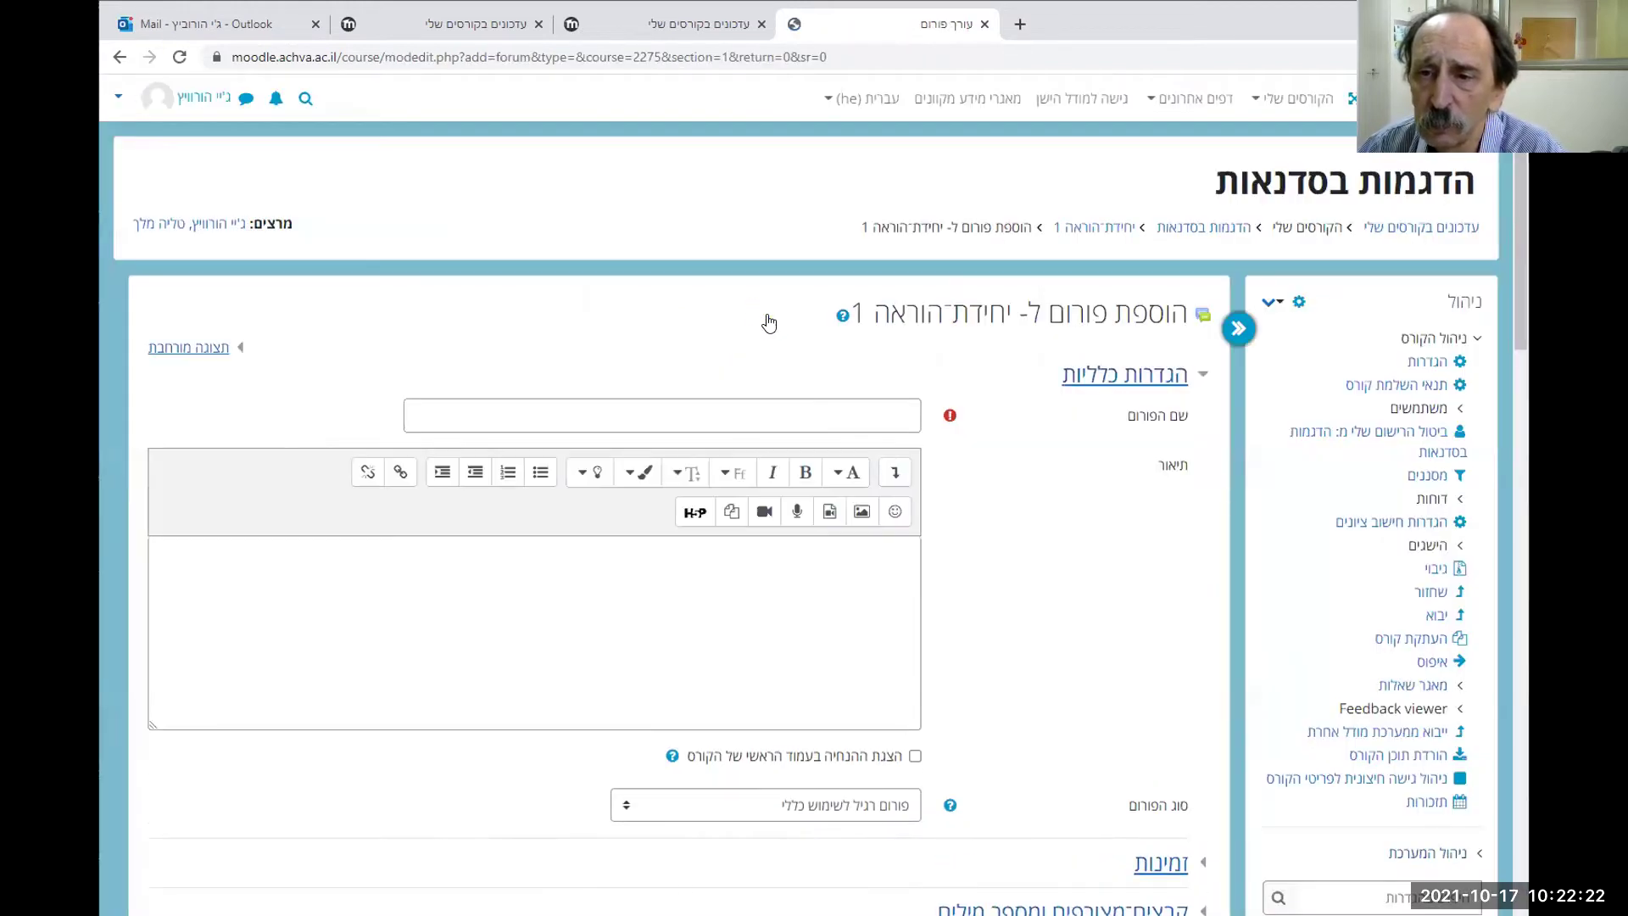
pyautogui.click(828, 399)
pyautogui.write('נסיון')
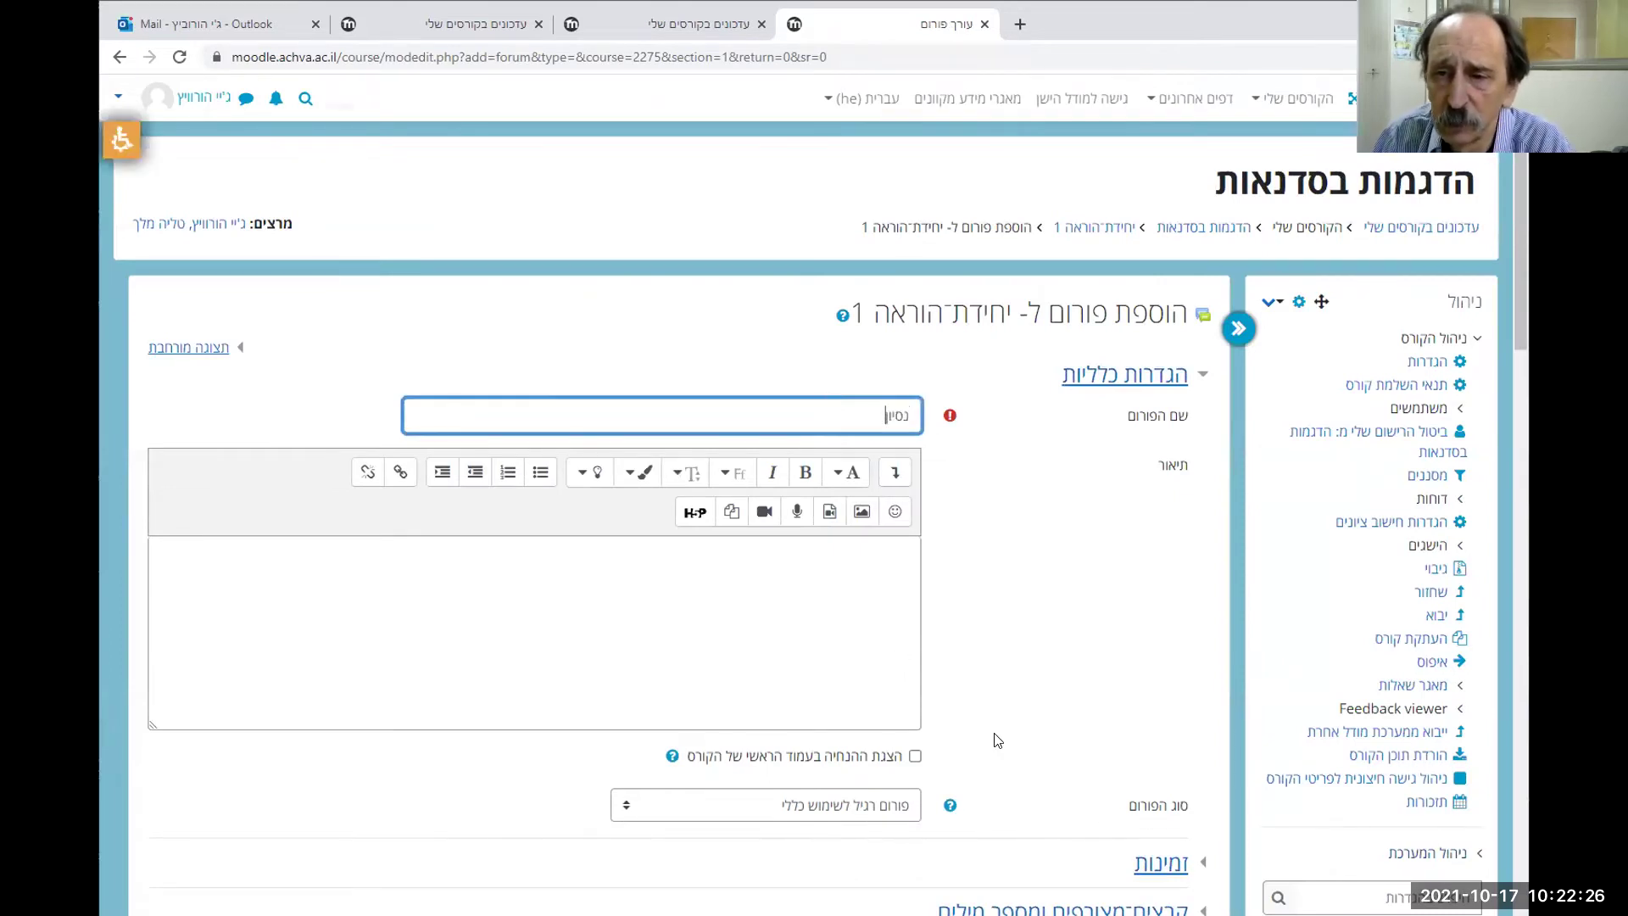
pyautogui.scroll(-7, 1015, 729)
pyautogui.scroll(-4, 1015, 731)
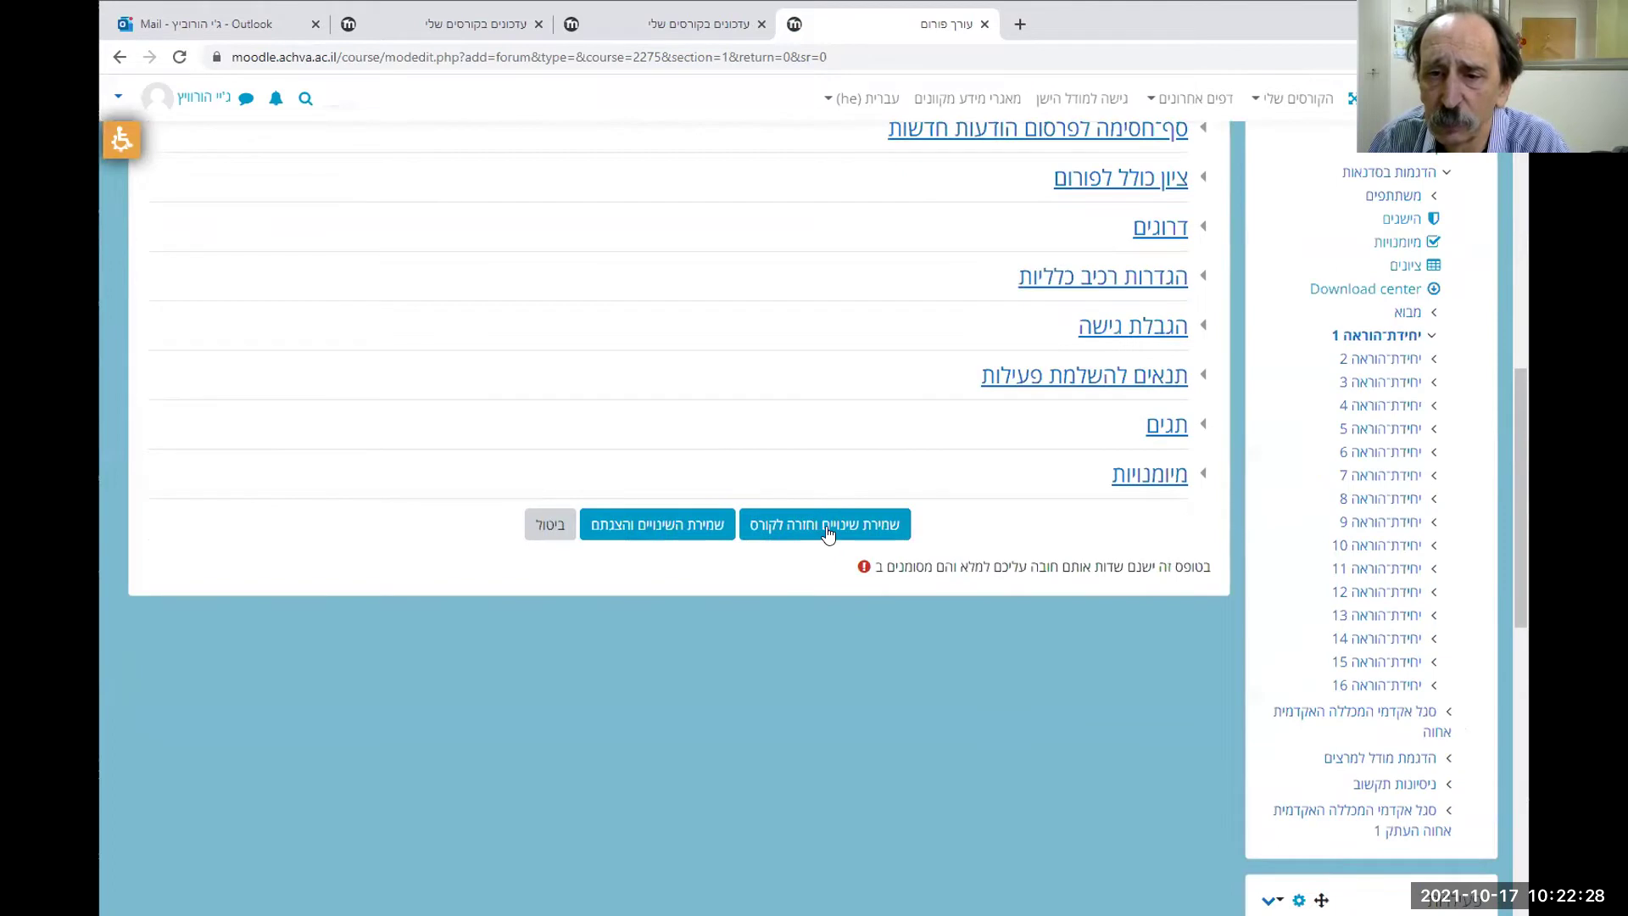
pyautogui.click(798, 526)
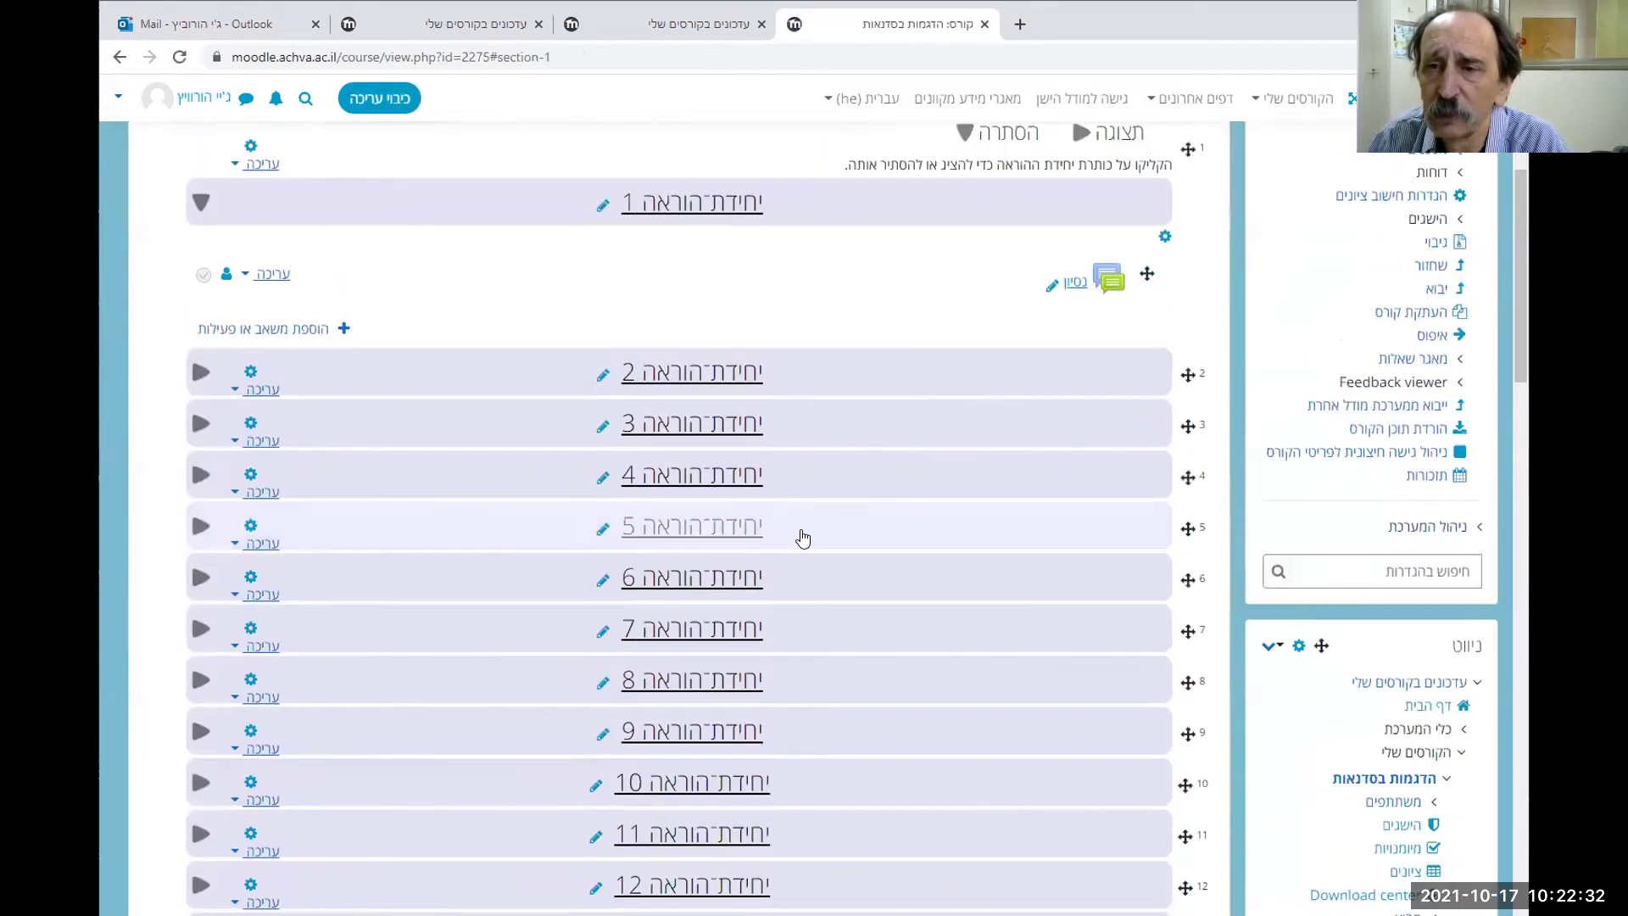
pyautogui.scroll(2, 862, 413)
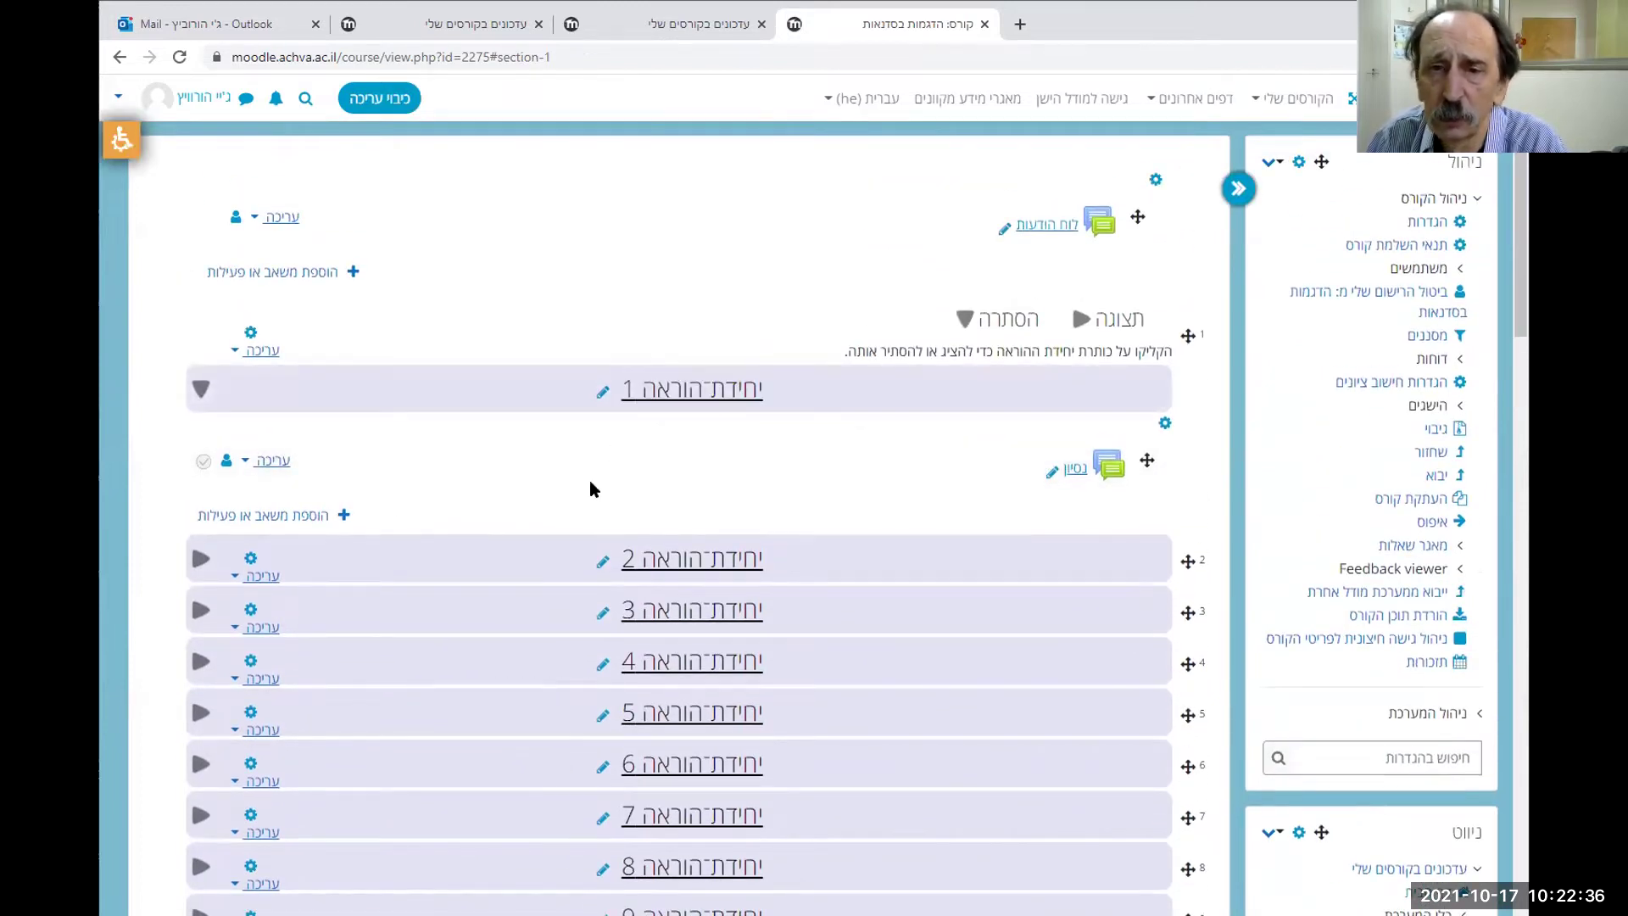
pyautogui.click(314, 517)
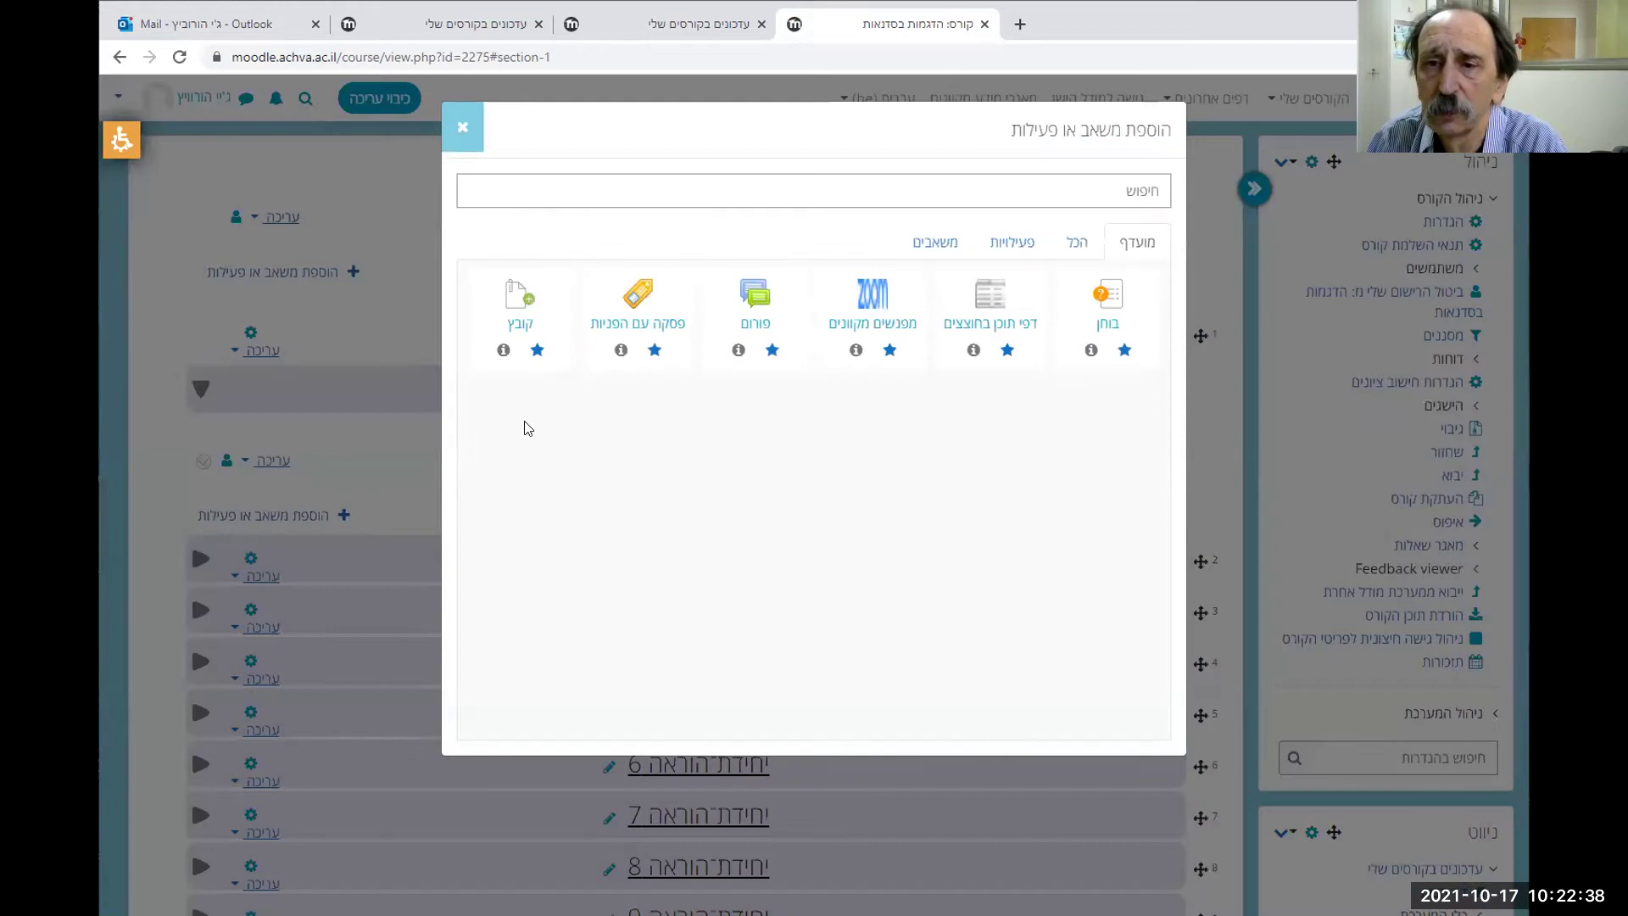
pyautogui.click(637, 302)
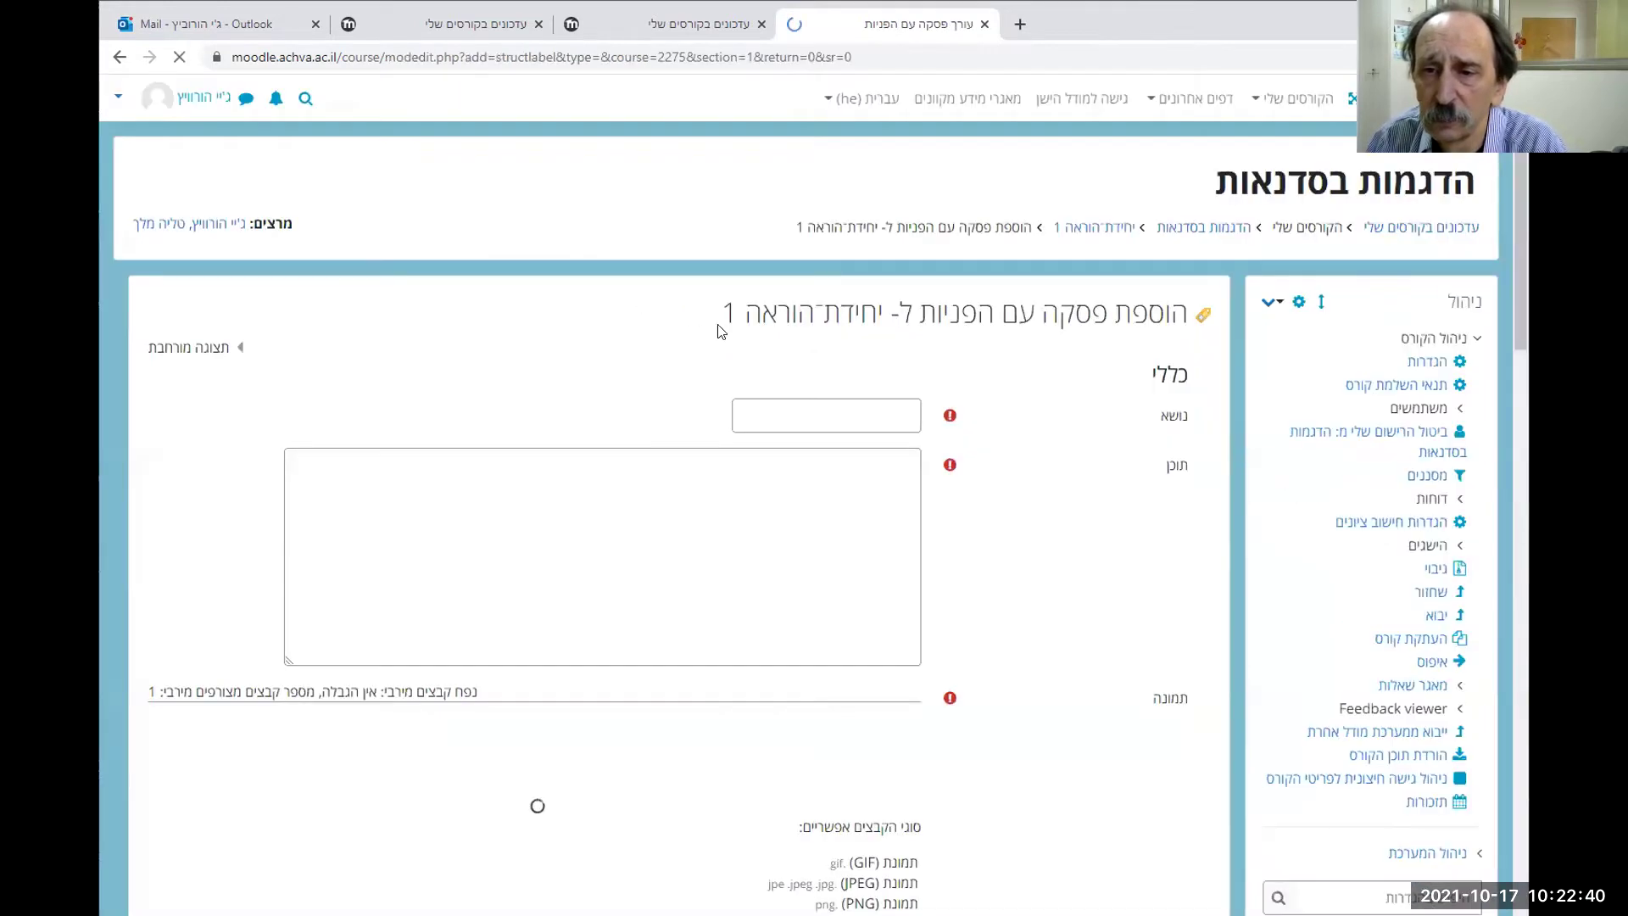
pyautogui.click(852, 414)
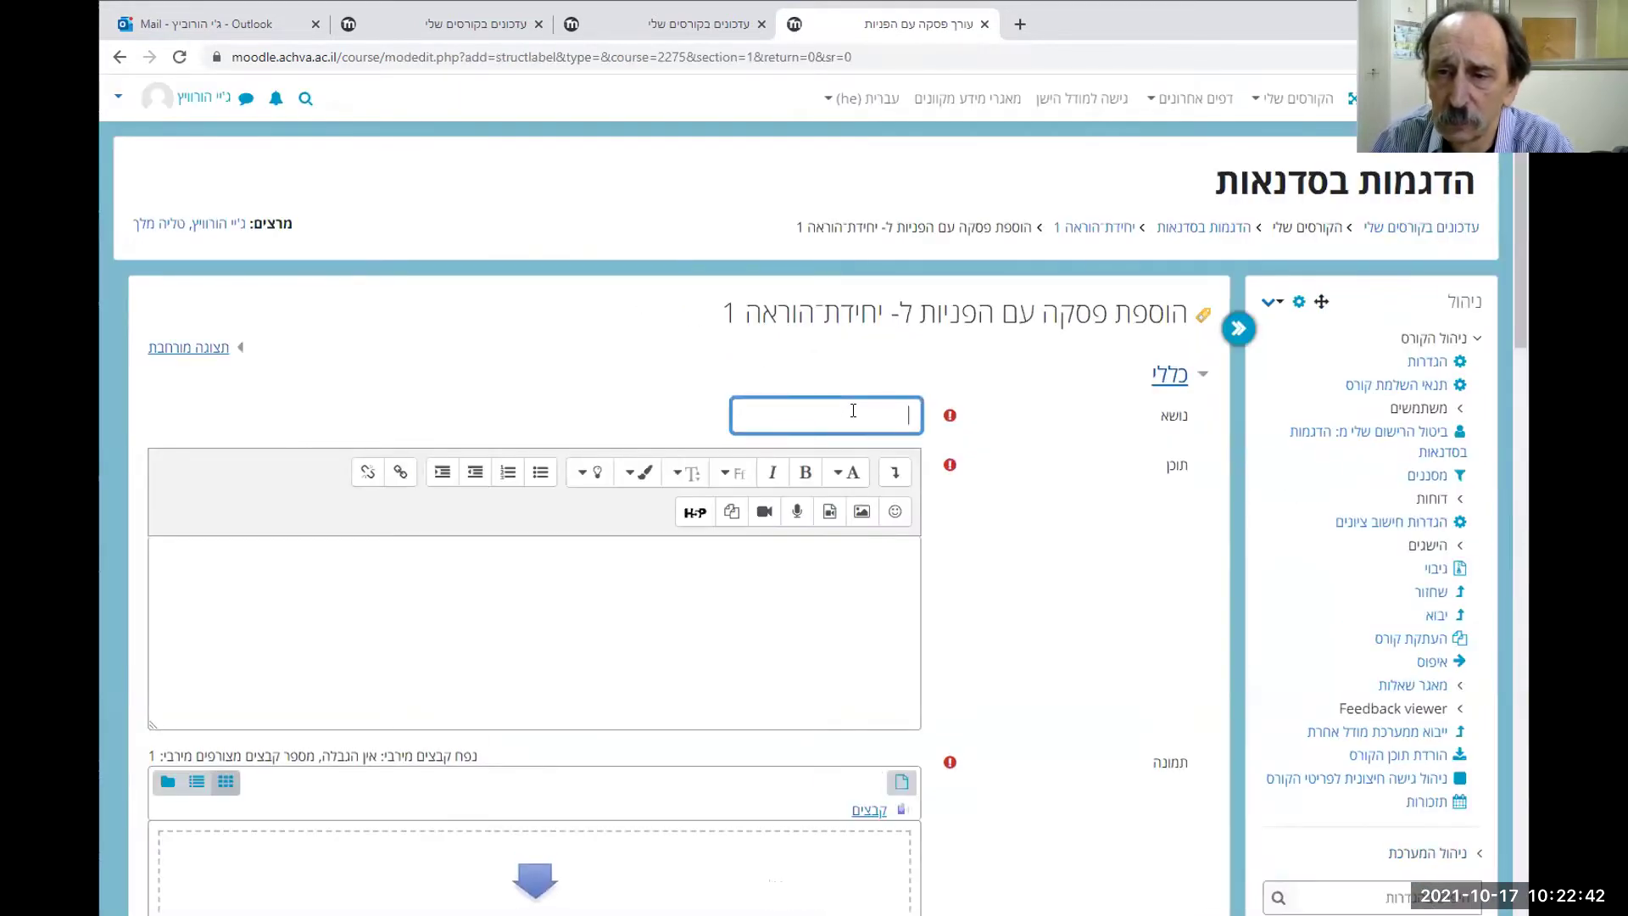
pyautogui.write('זאת פיסקה')
pyautogui.press('Tab')
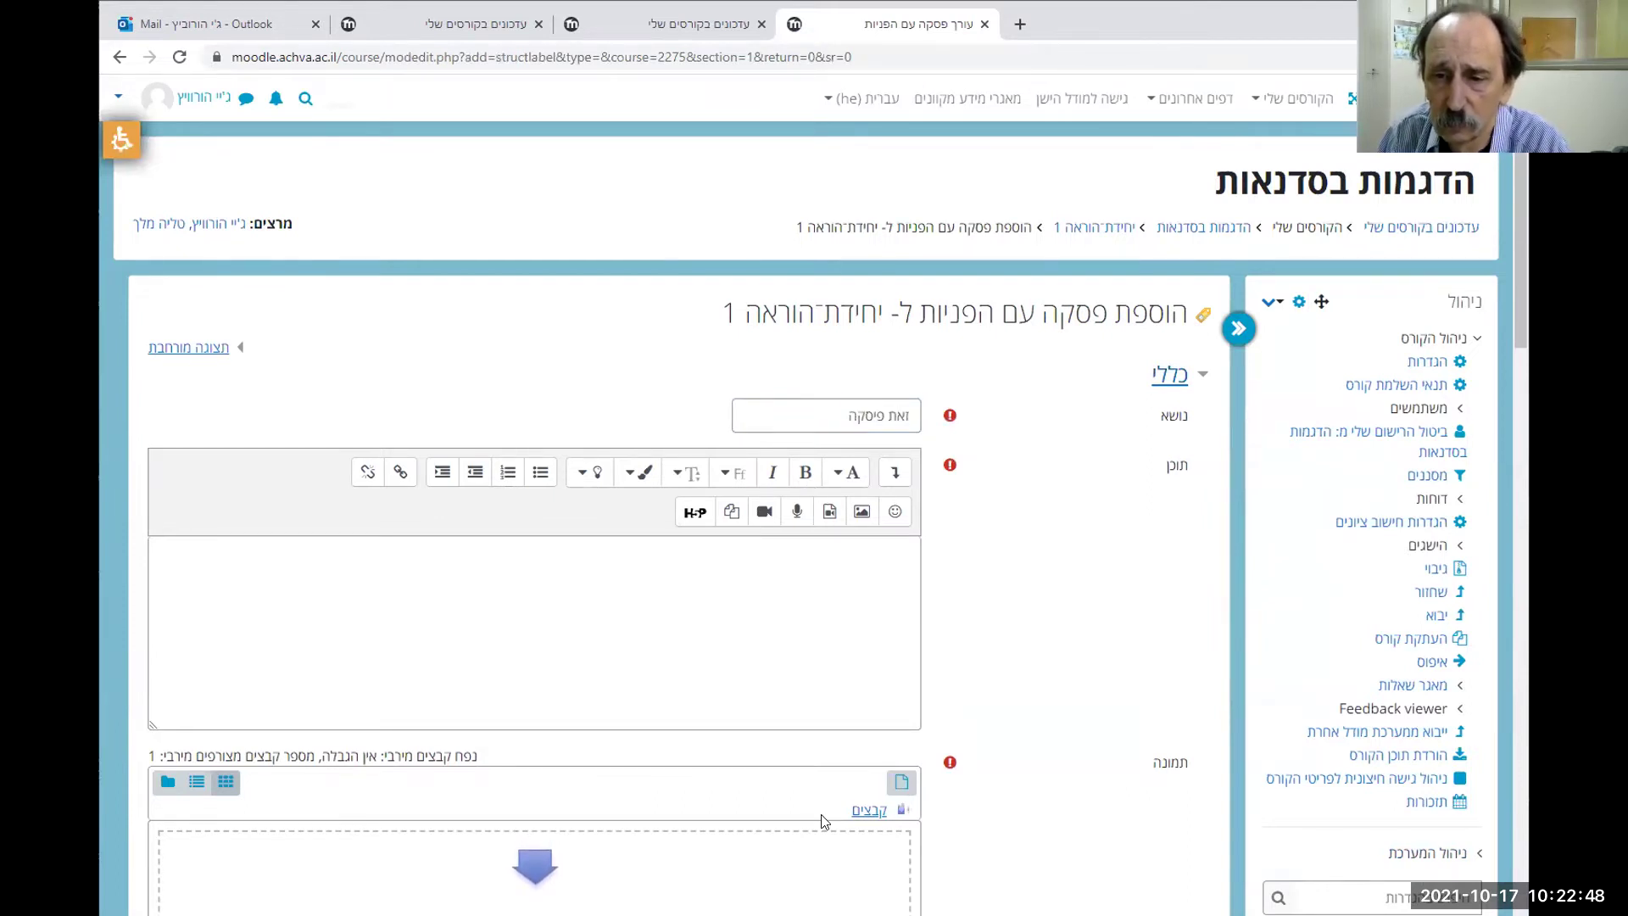
pyautogui.click(846, 861)
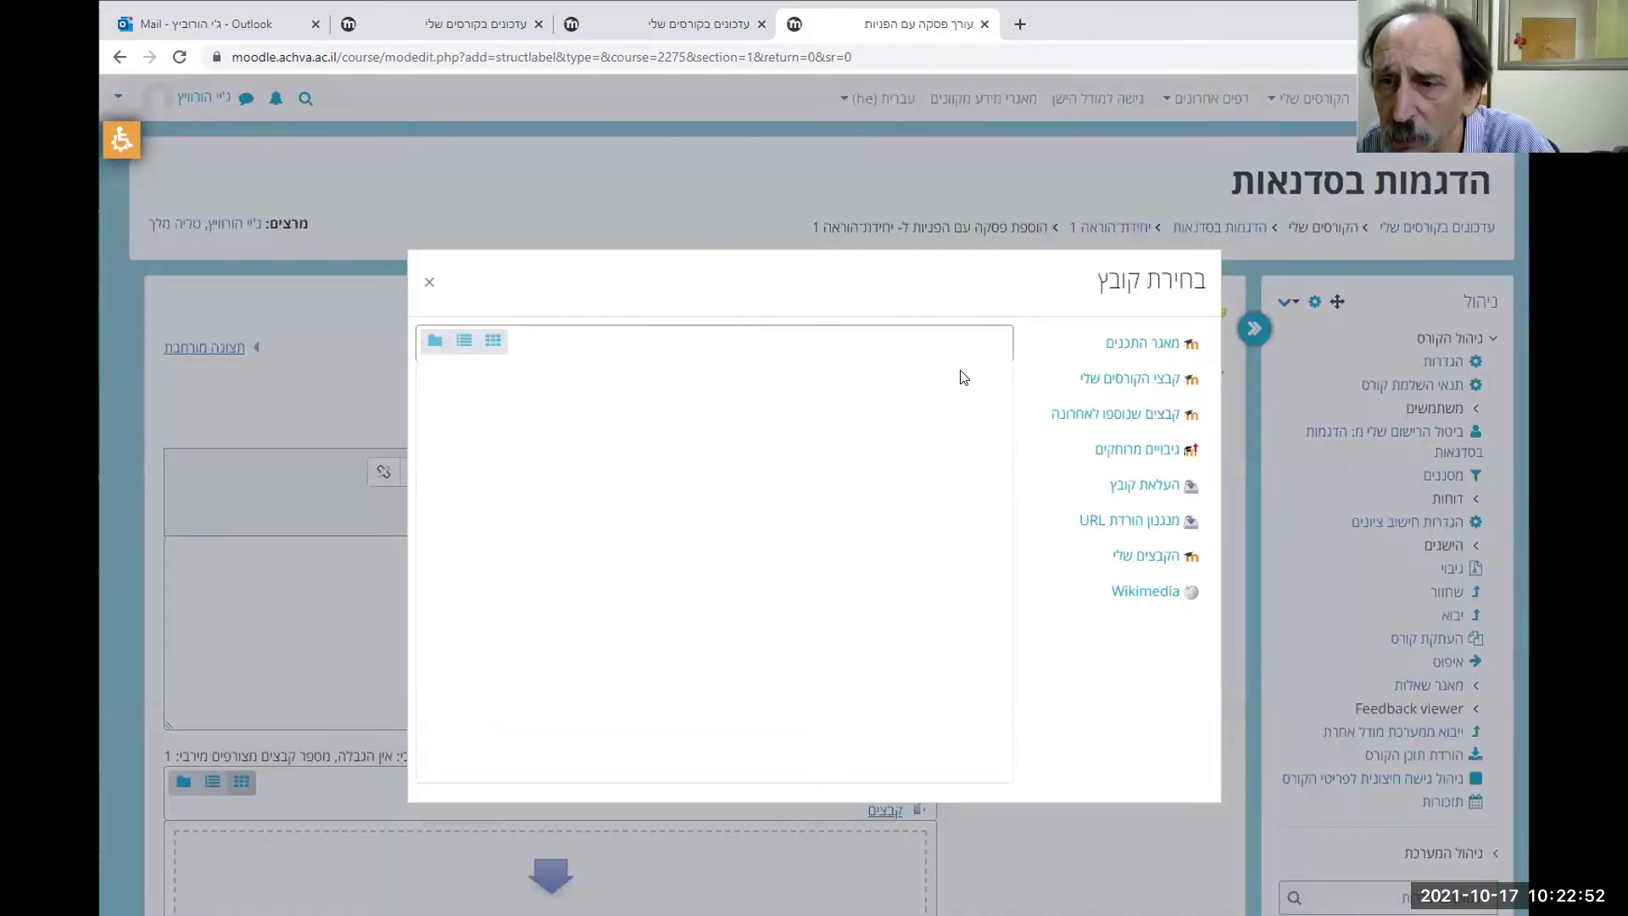
pyautogui.click(429, 283)
pyautogui.scroll(-15, 945, 683)
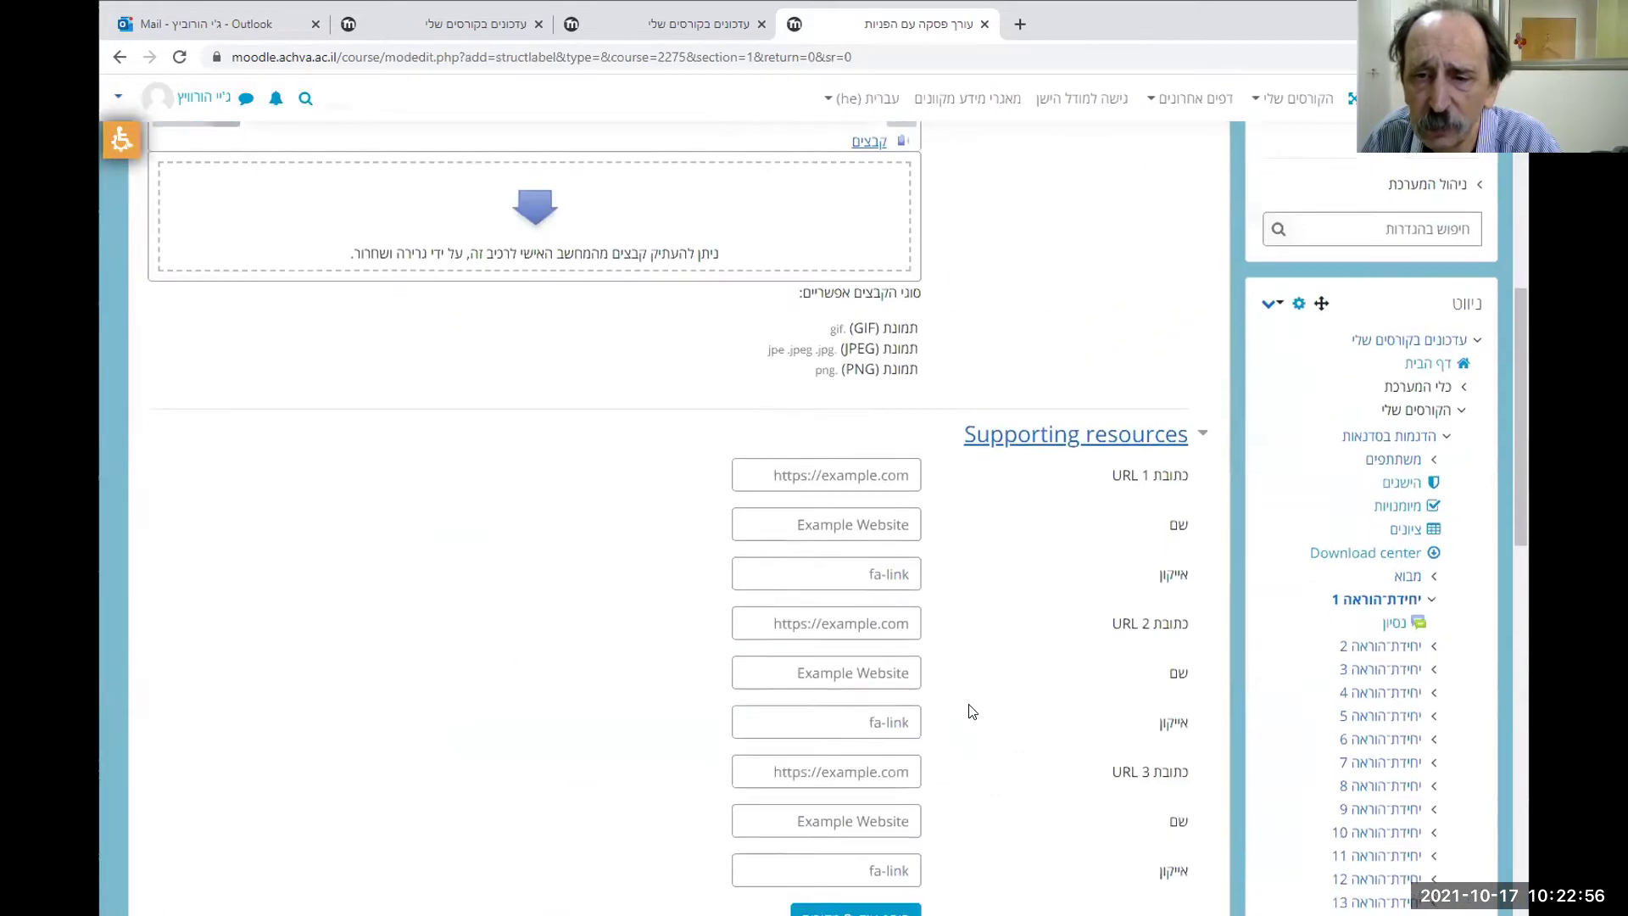
pyautogui.click(704, 678)
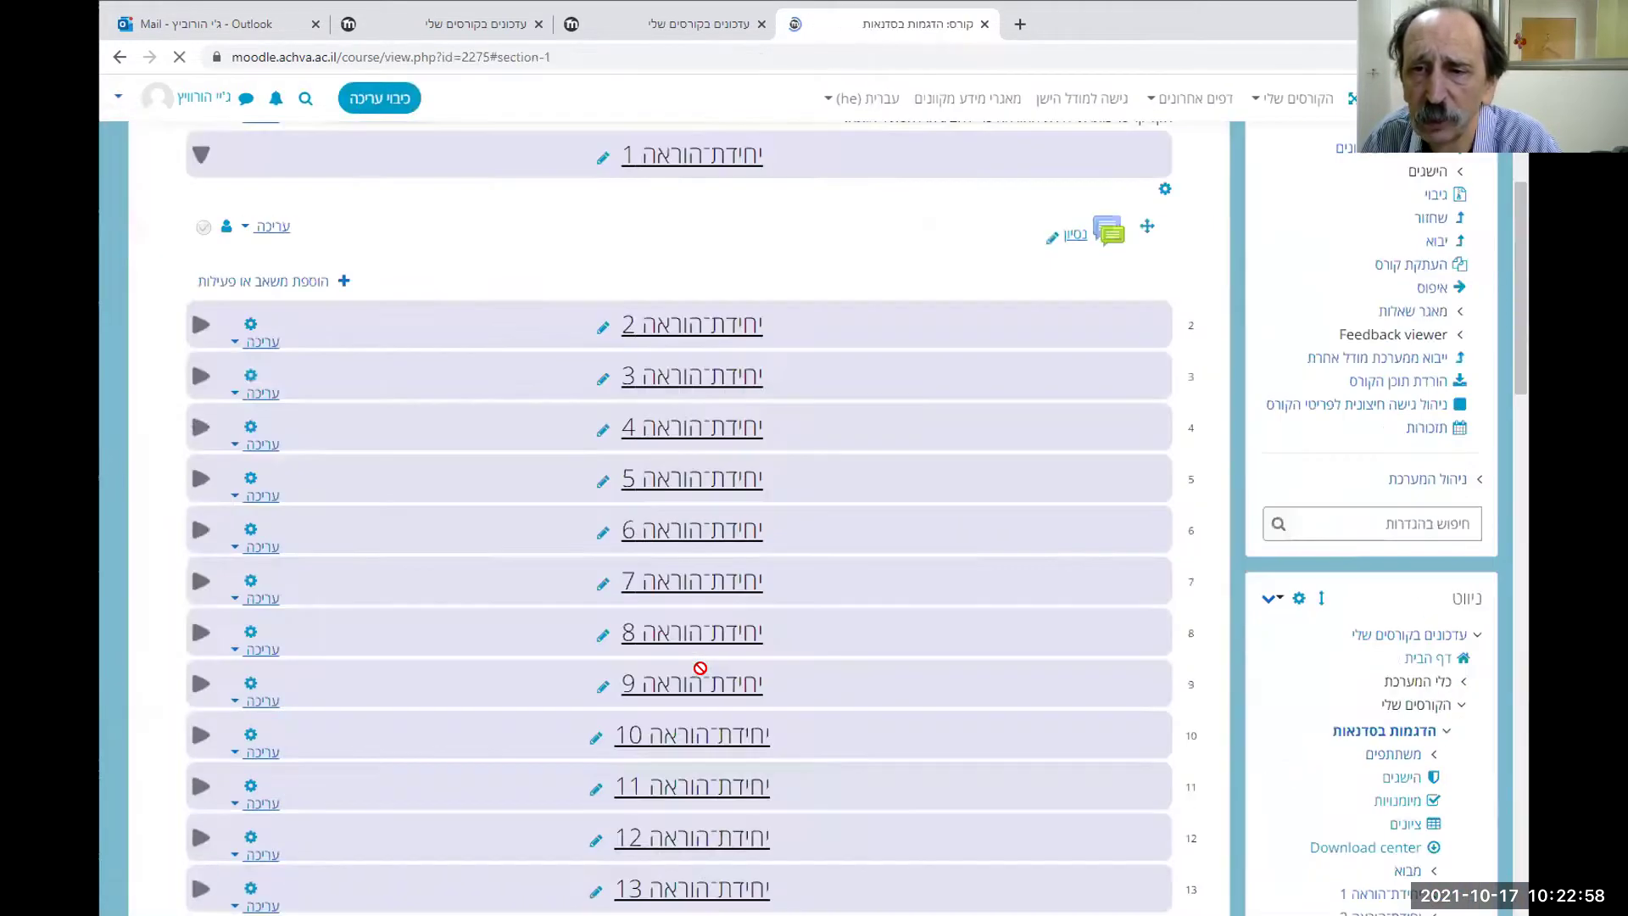
# Start a new פסקה עם הפניות resource in יחידת־הוראה 1 from the favourites list and set its subject to פיסקה
pyautogui.click(310, 331)
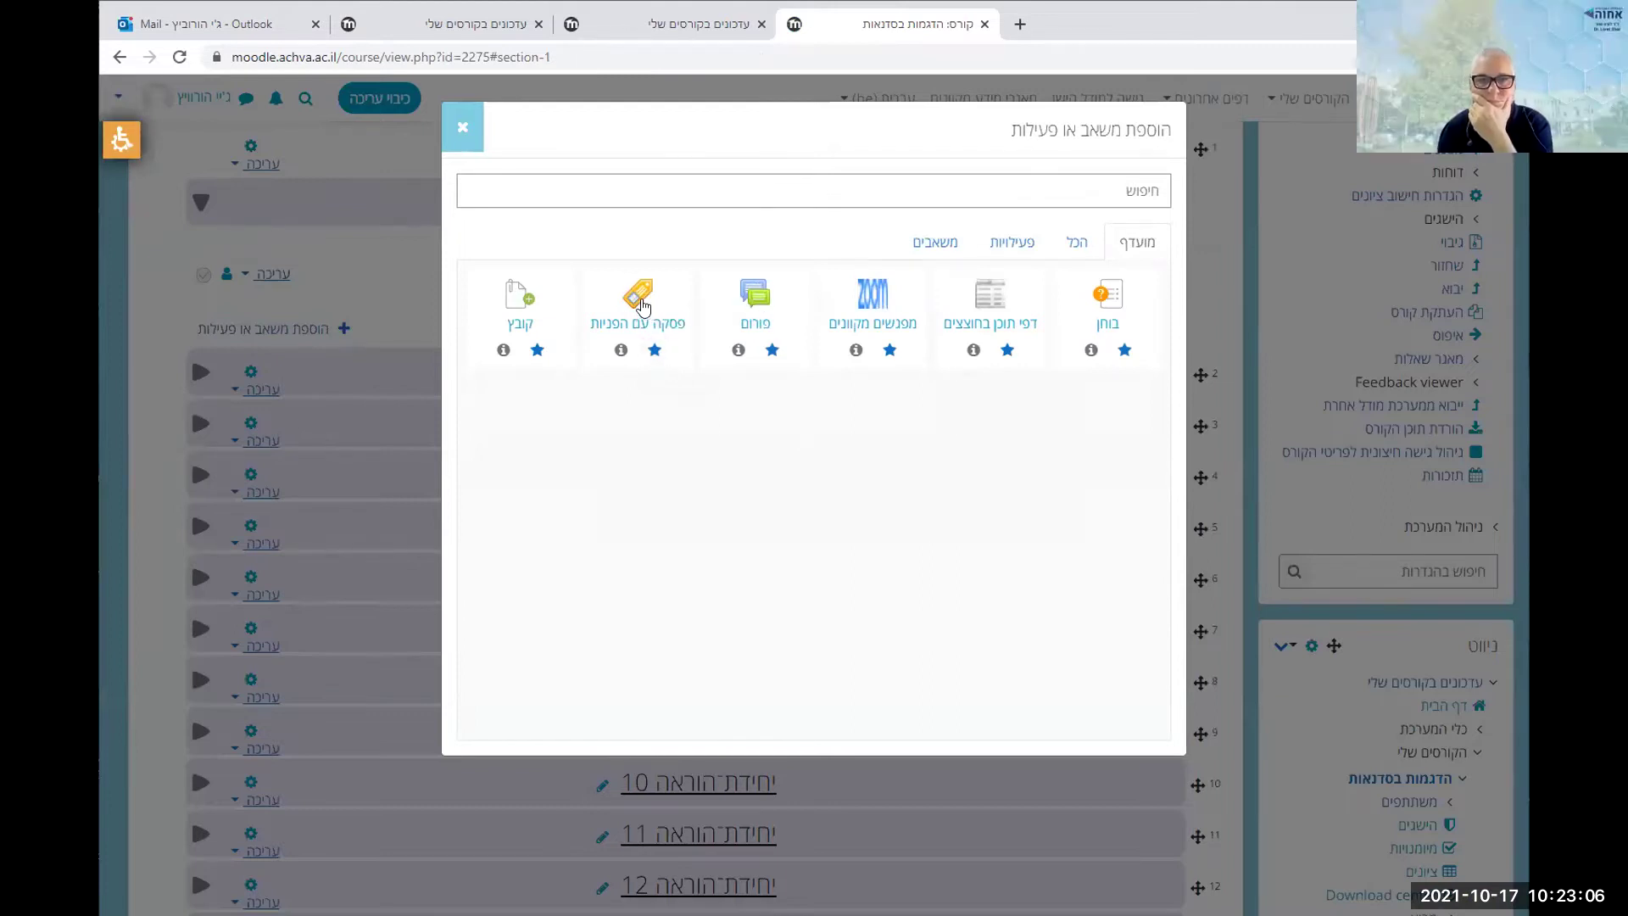
pyautogui.click(646, 298)
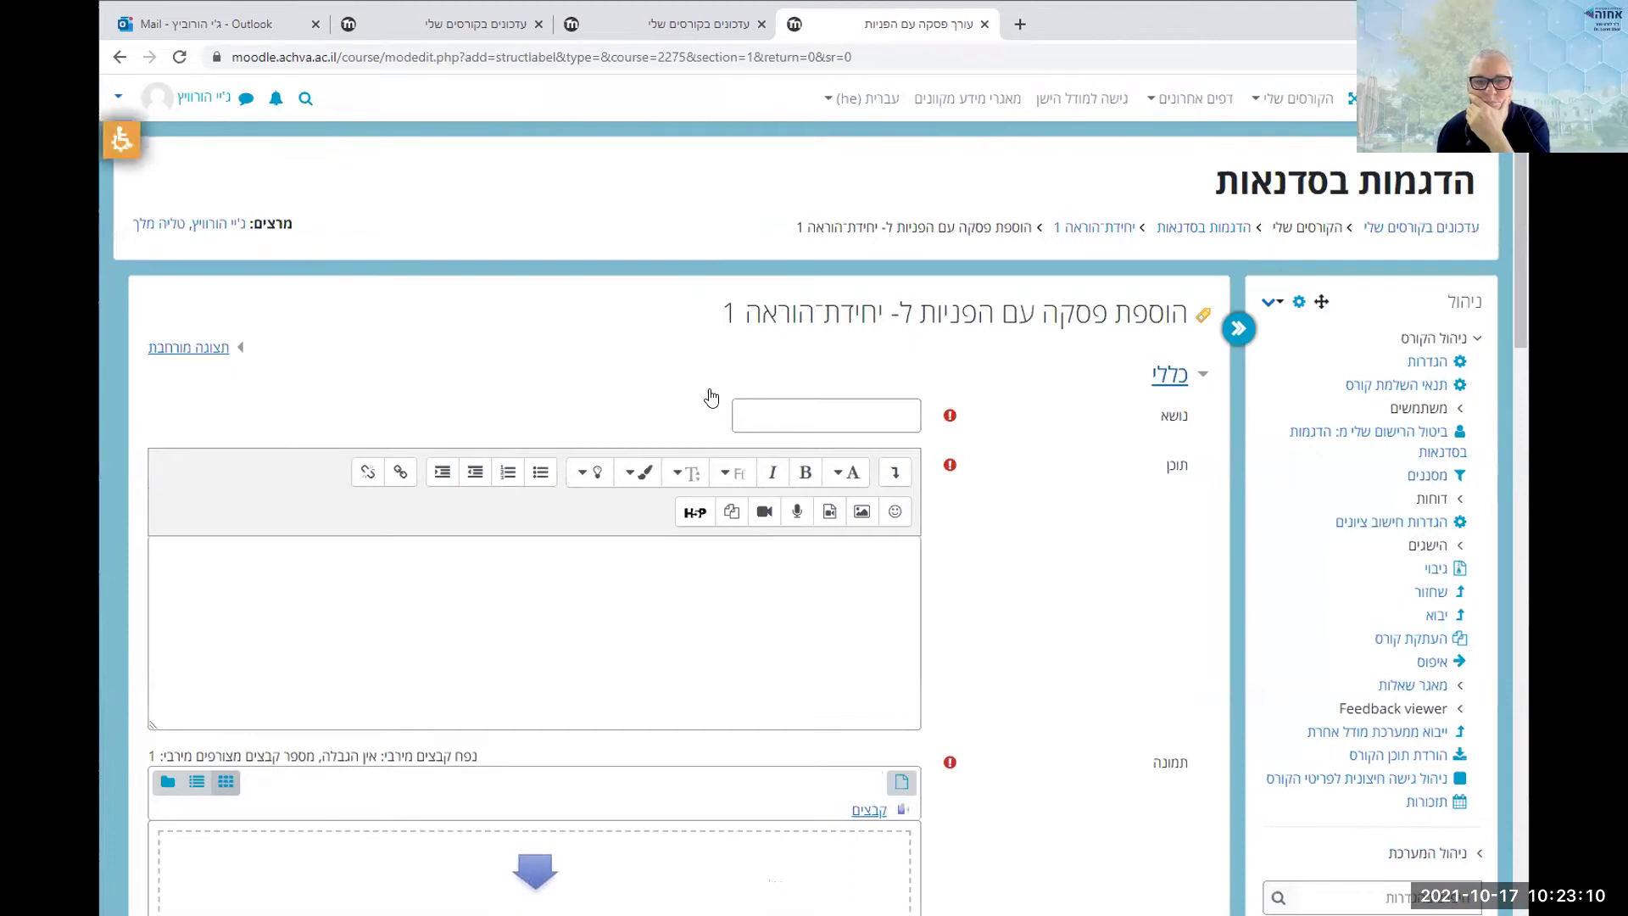
pyautogui.scroll(-4, 994, 589)
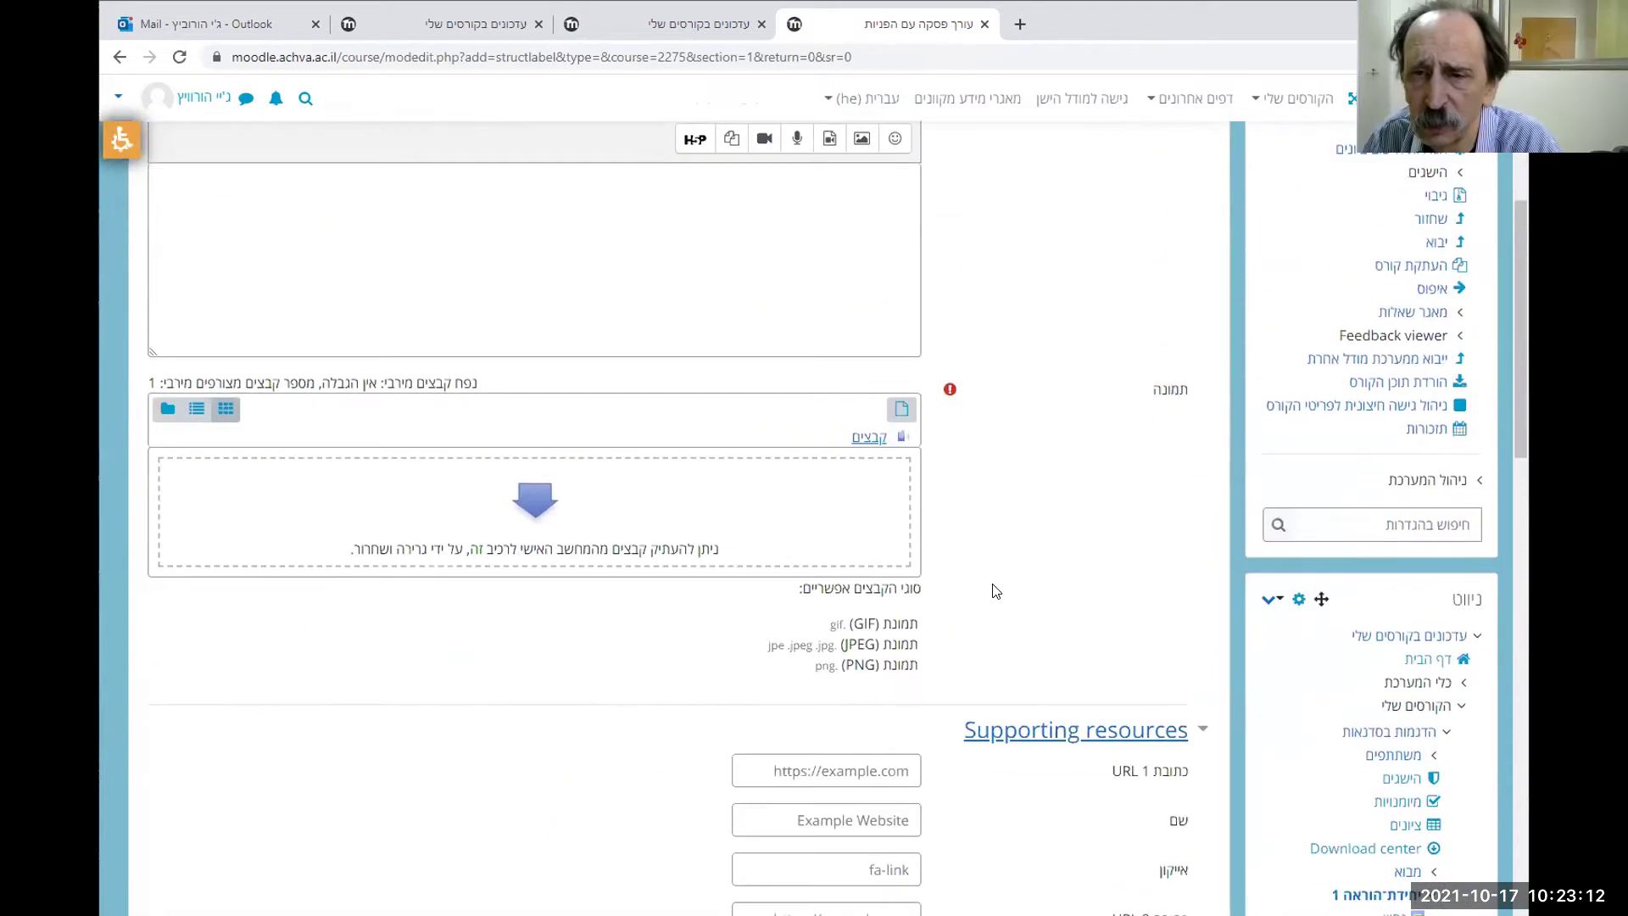
pyautogui.scroll(3, 995, 591)
pyautogui.click(861, 320)
pyautogui.write('פיסקה')
# Enter "פיסקה עם קצת טקסט" as the content of the new paragraph resource
pyautogui.click(869, 473)
pyautogui.write('פיסקה עם')
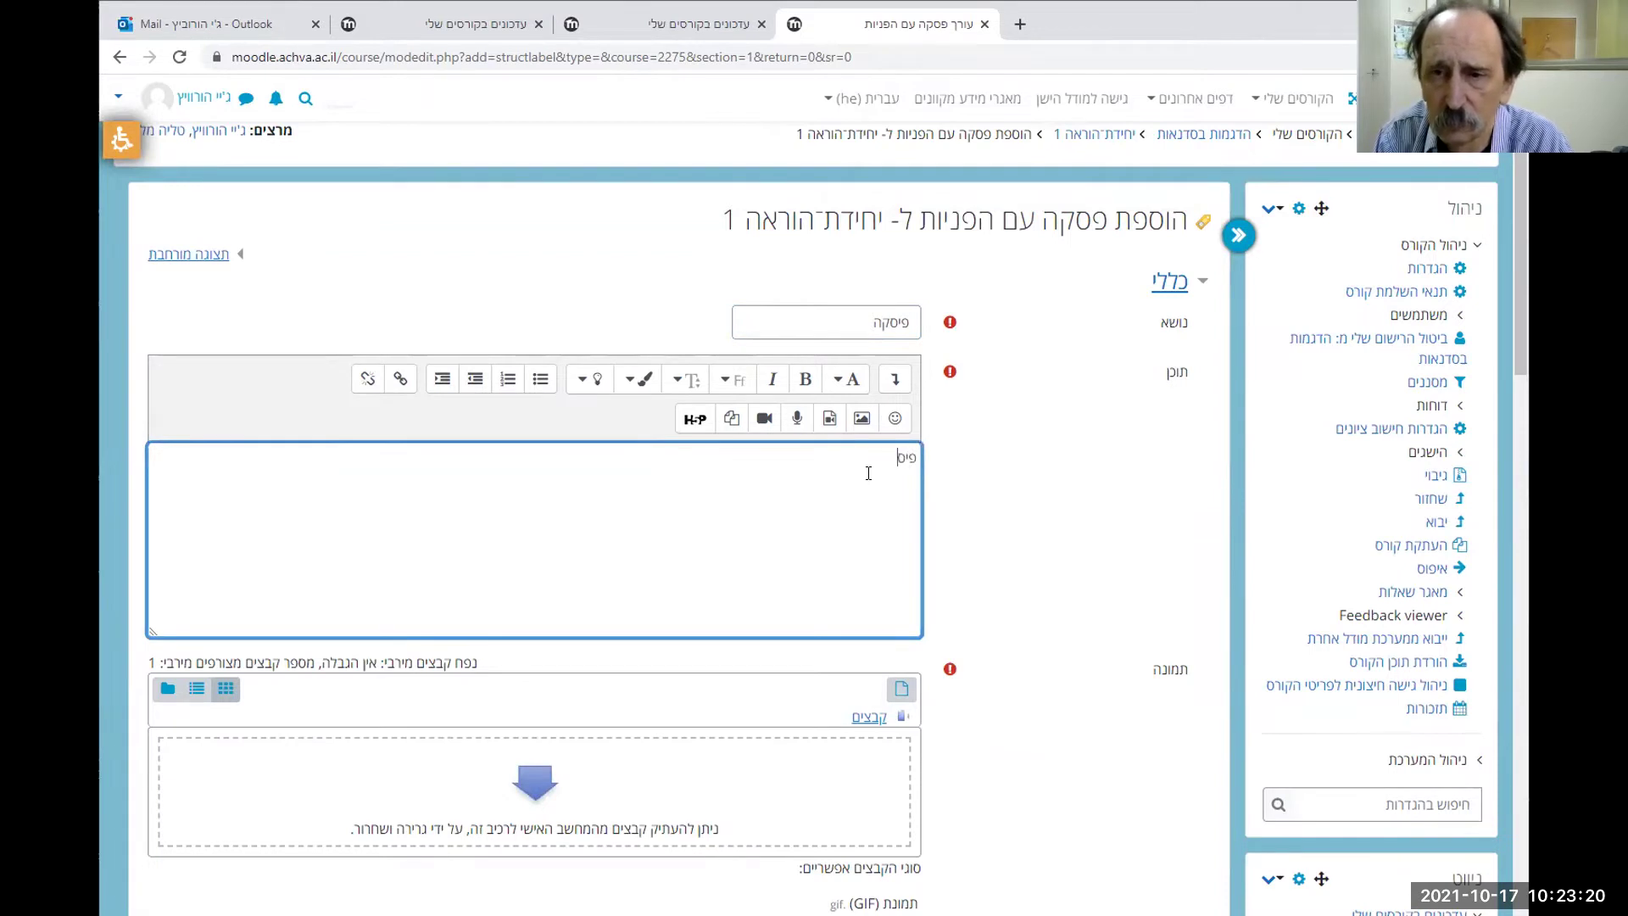
pyautogui.write(' קצת טקס')
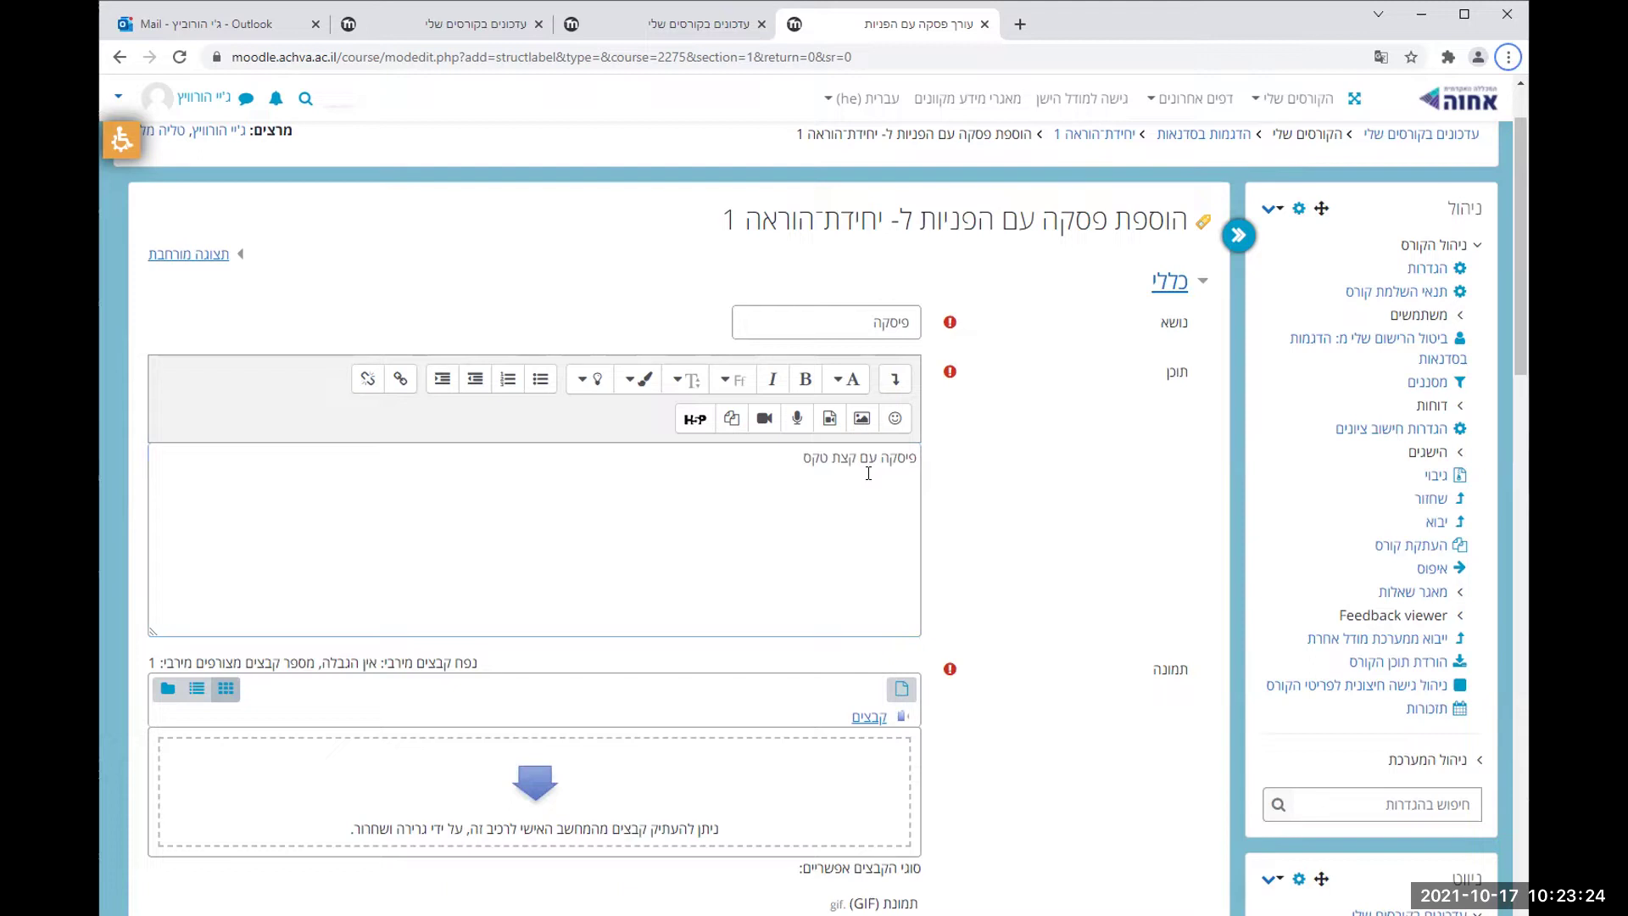
pyautogui.doubleClick(827, 458)
pyautogui.write('טקסט')
# Try to save the new paragraph resource and return to the course, and check the form's required fields
pyautogui.scroll(-1, 821, 417)
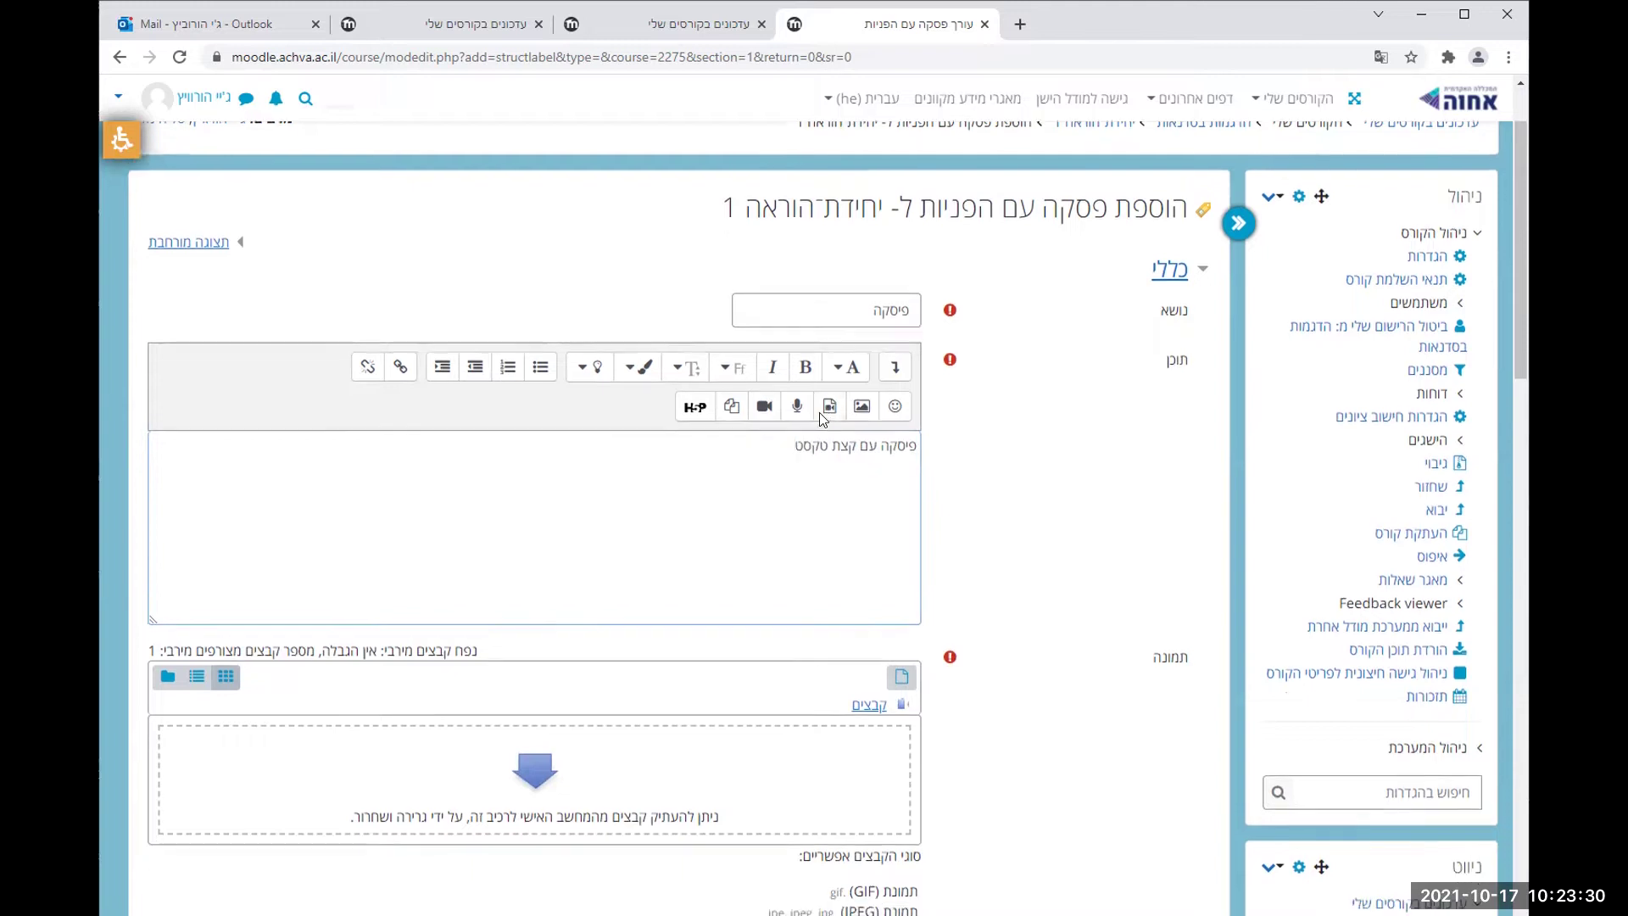
pyautogui.scroll(-15, 822, 419)
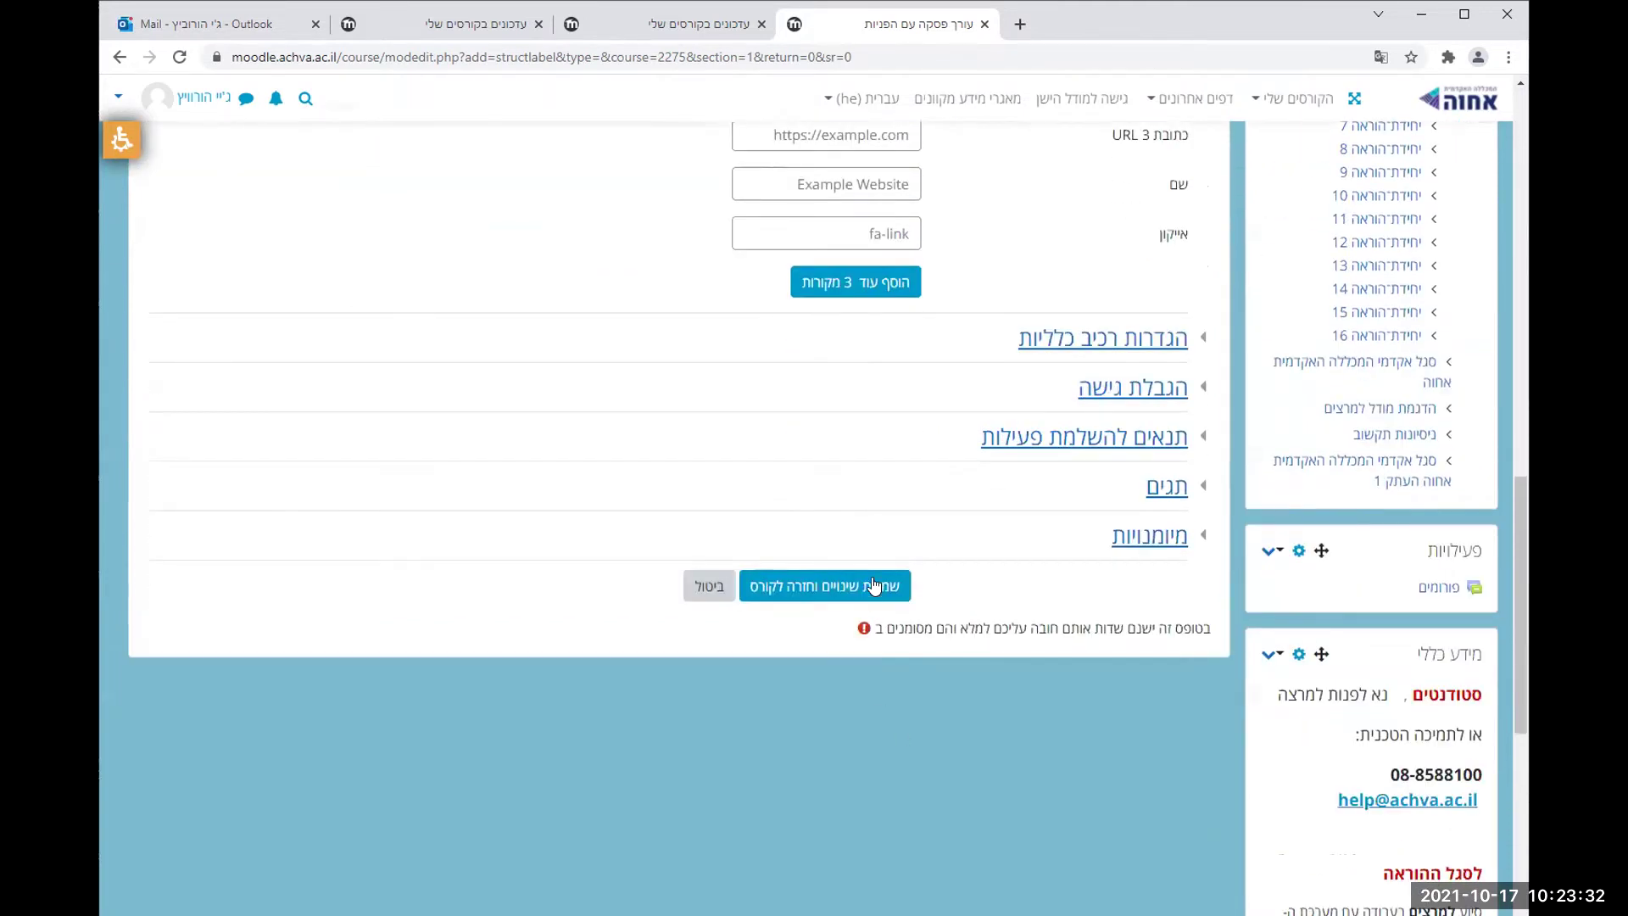
pyautogui.click(873, 585)
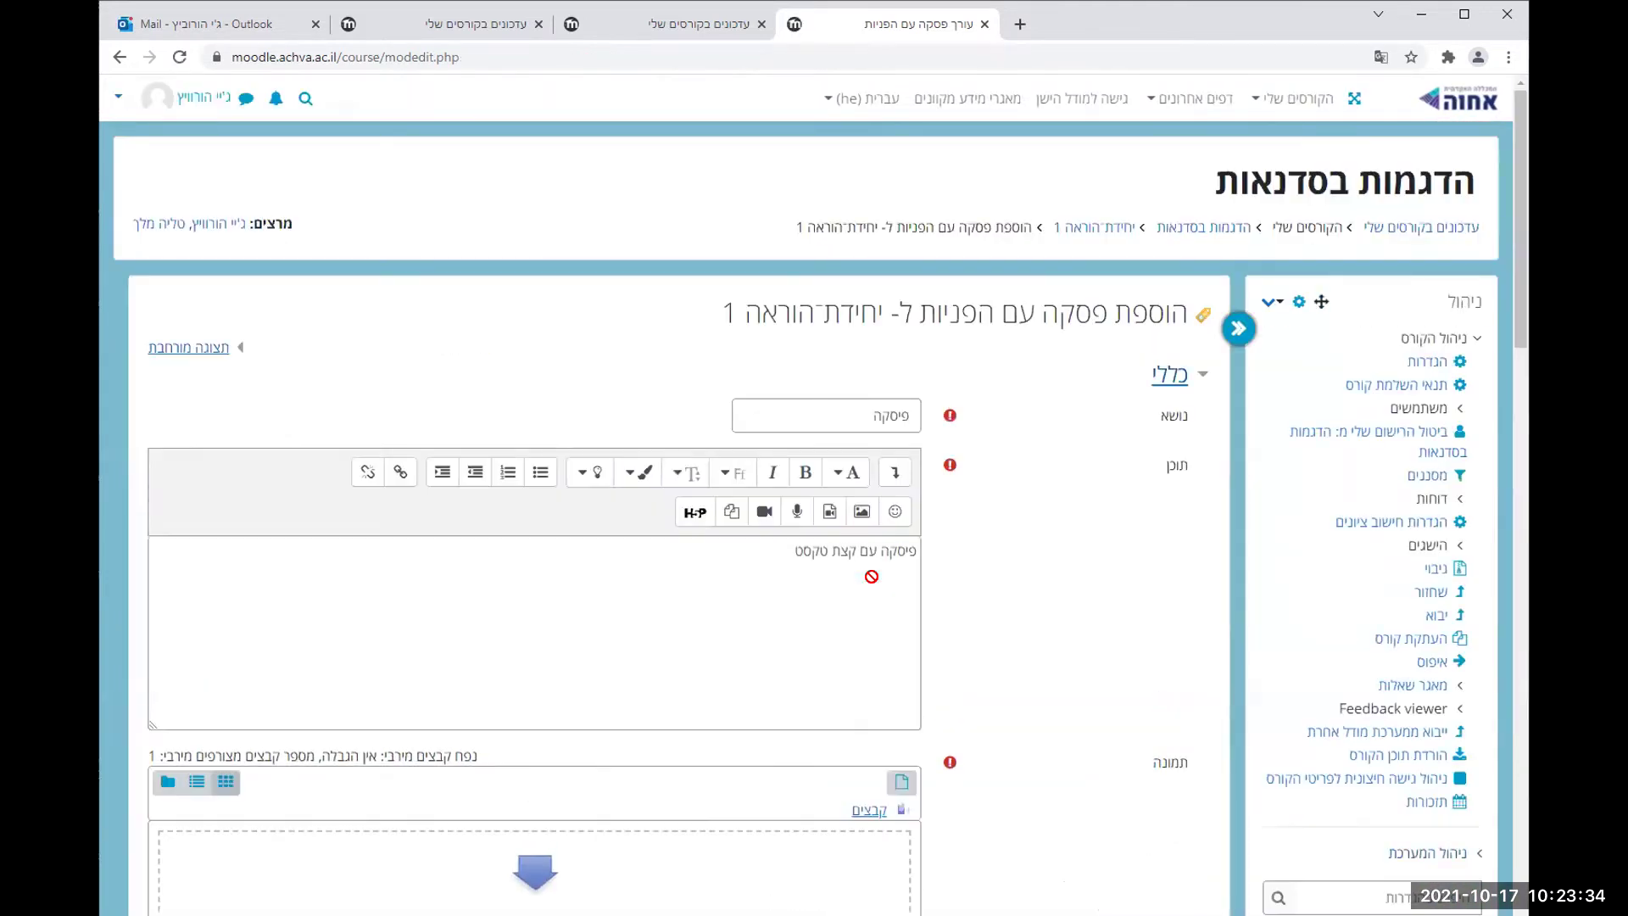
pyautogui.scroll(-8, 872, 577)
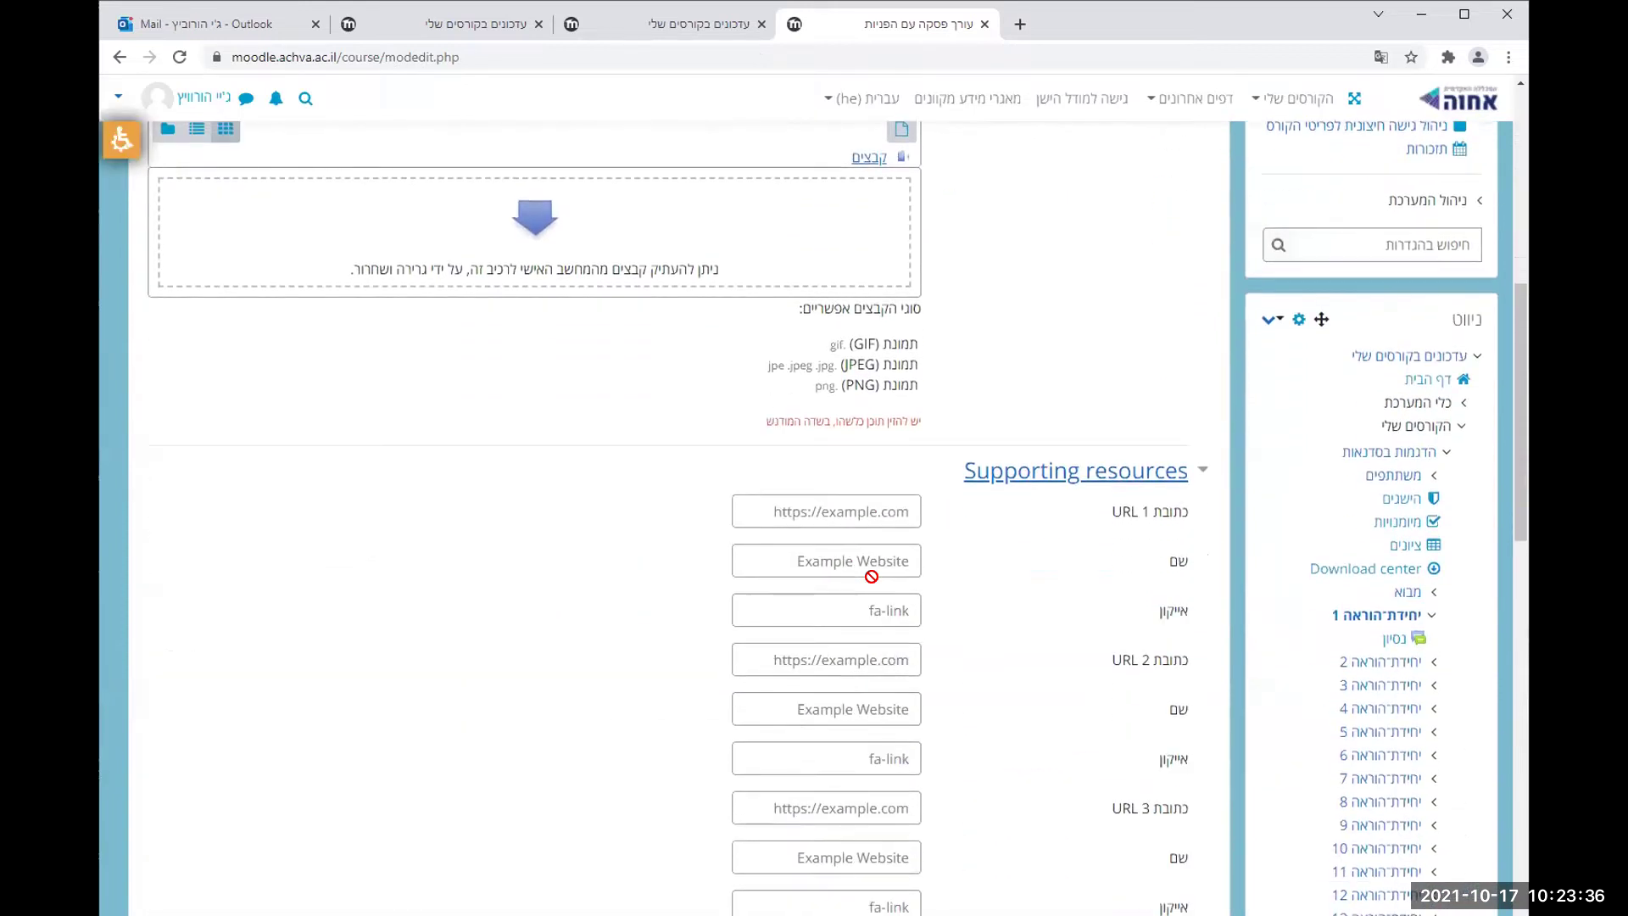
# Examine the required תמונה field of the new paragraph resource and the file sources its picker offers
pyautogui.scroll(3, 872, 577)
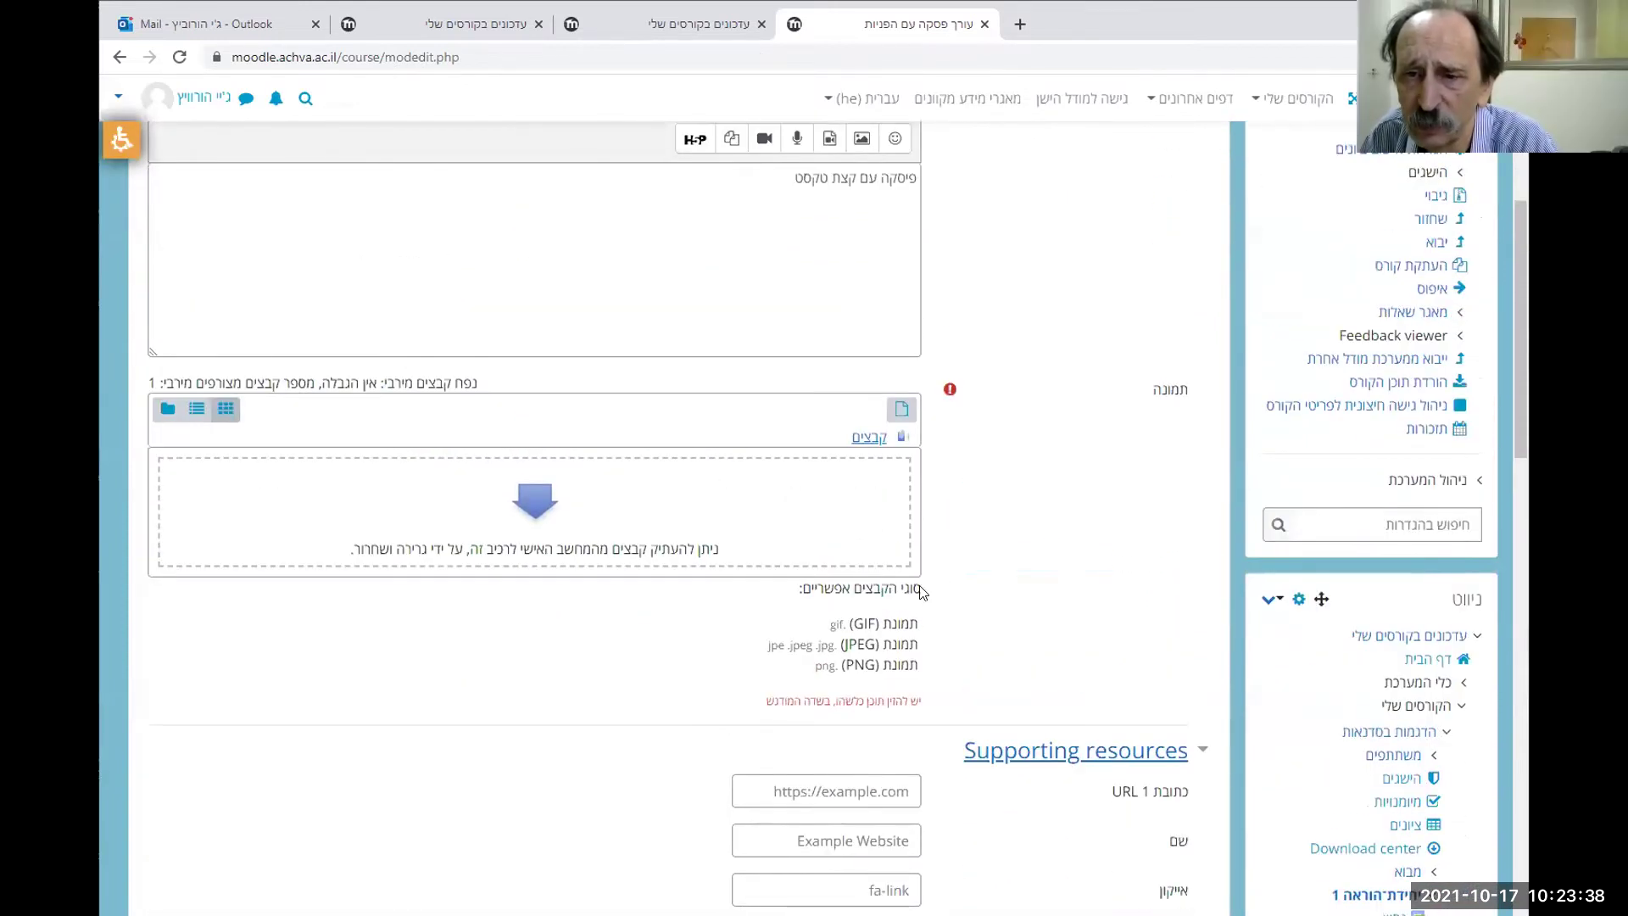
pyautogui.scroll(5, 948, 584)
pyautogui.scroll(-3, 948, 583)
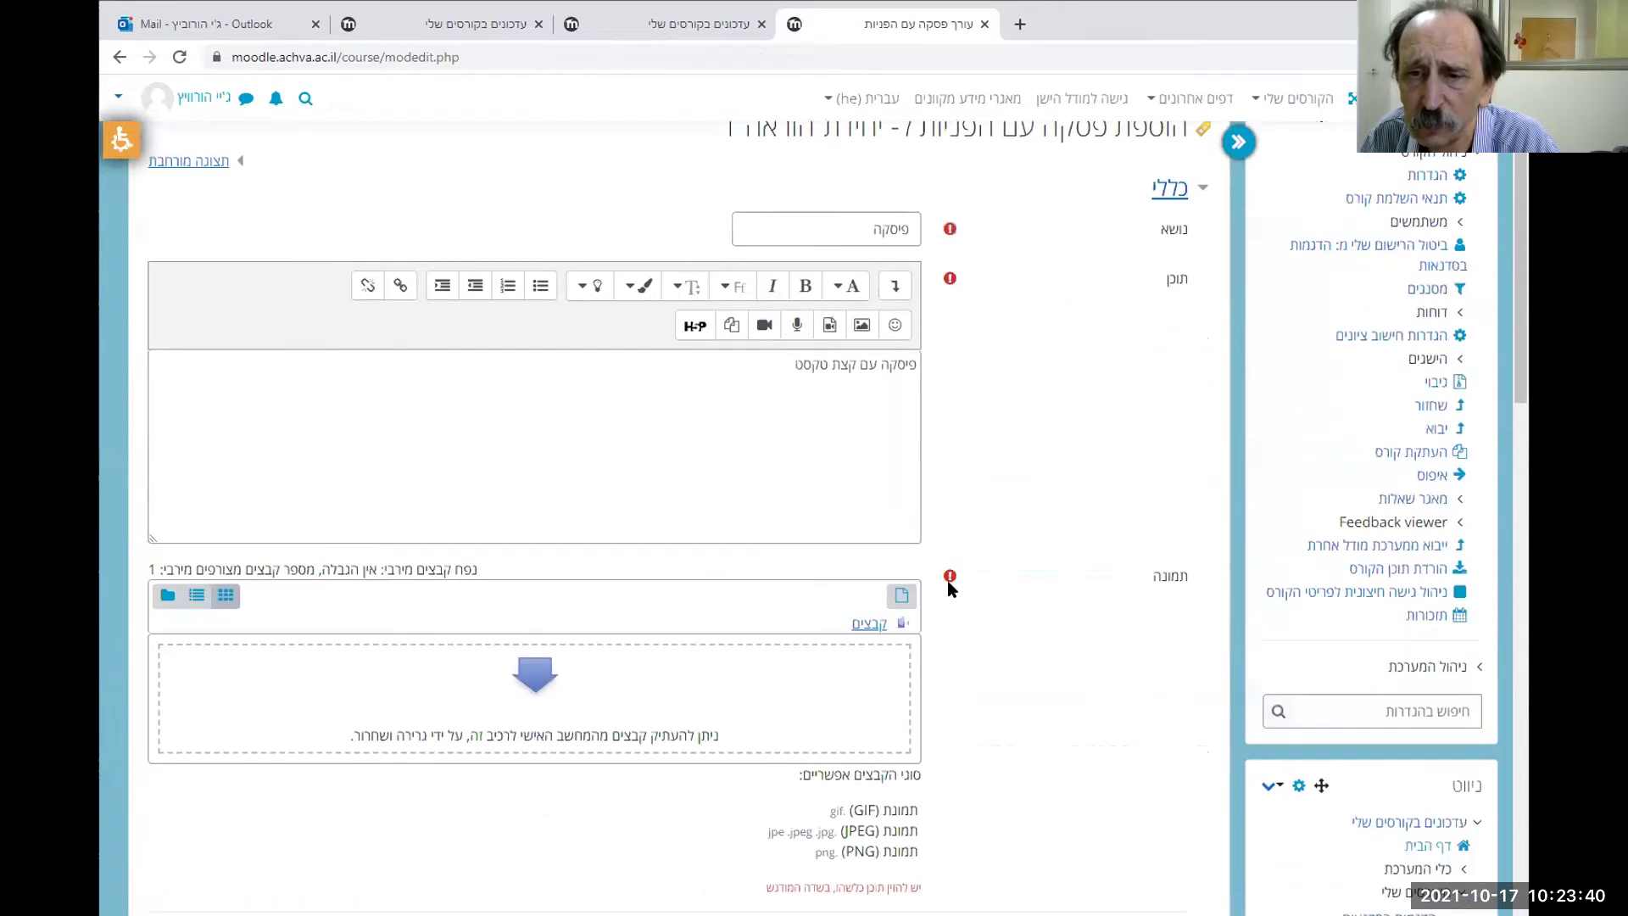
pyautogui.click(865, 676)
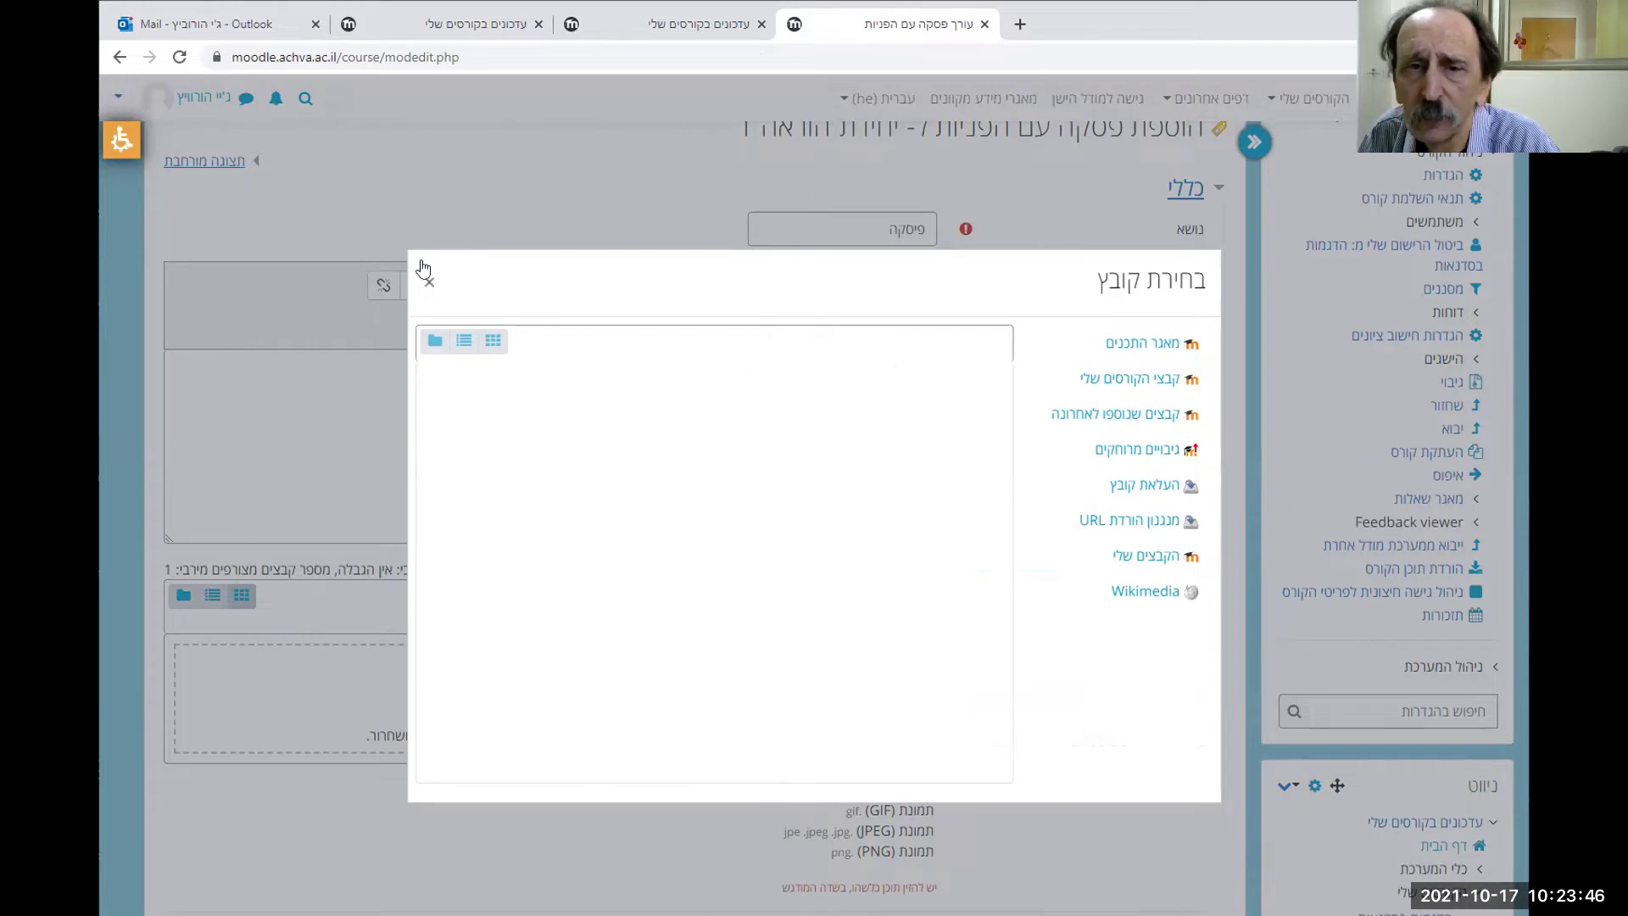
pyautogui.click(430, 288)
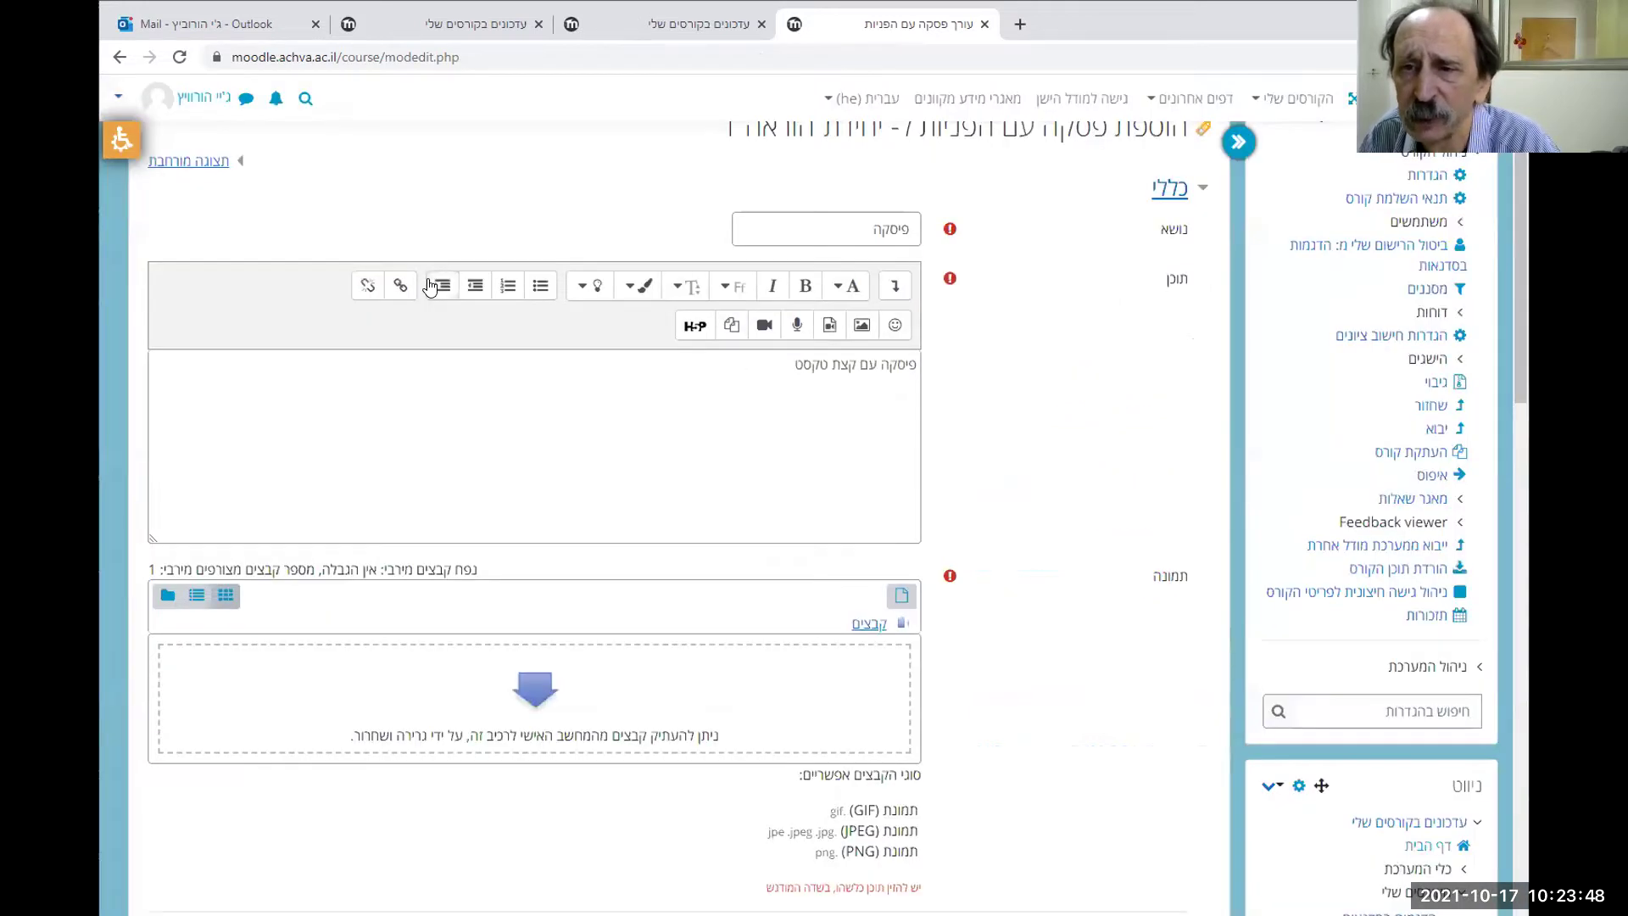
pyautogui.scroll(-1, 1101, 473)
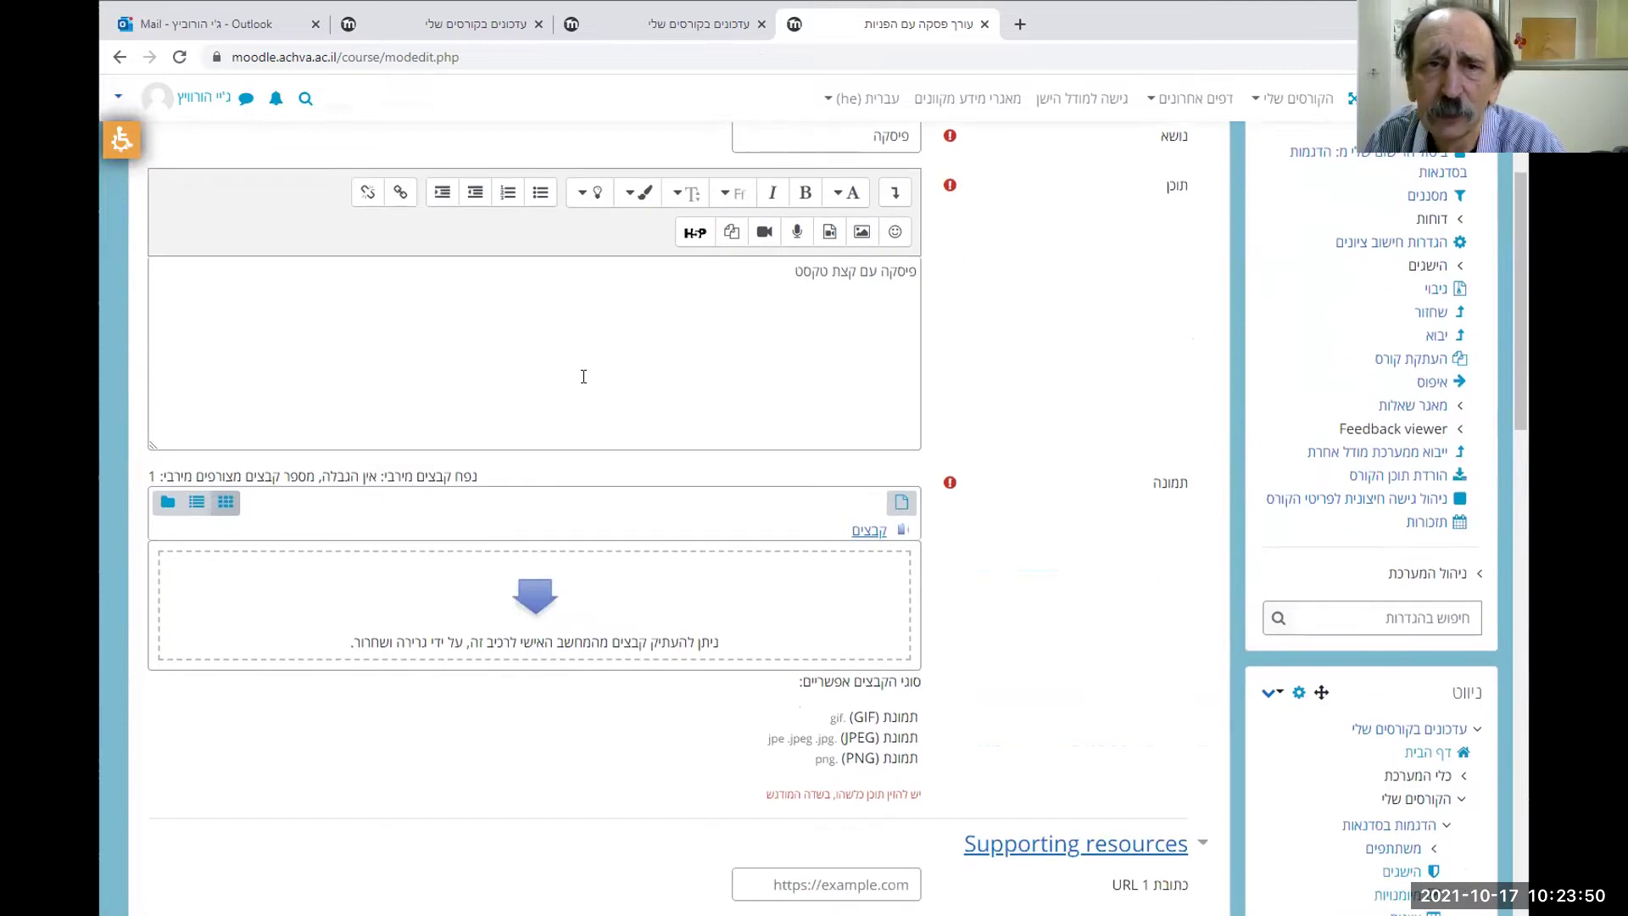
# Cancel the new paragraph resource and check the editing options of the נסיון forum in יחידת־הוראה 1
pyautogui.scroll(3, 583, 377)
pyautogui.click(120, 57)
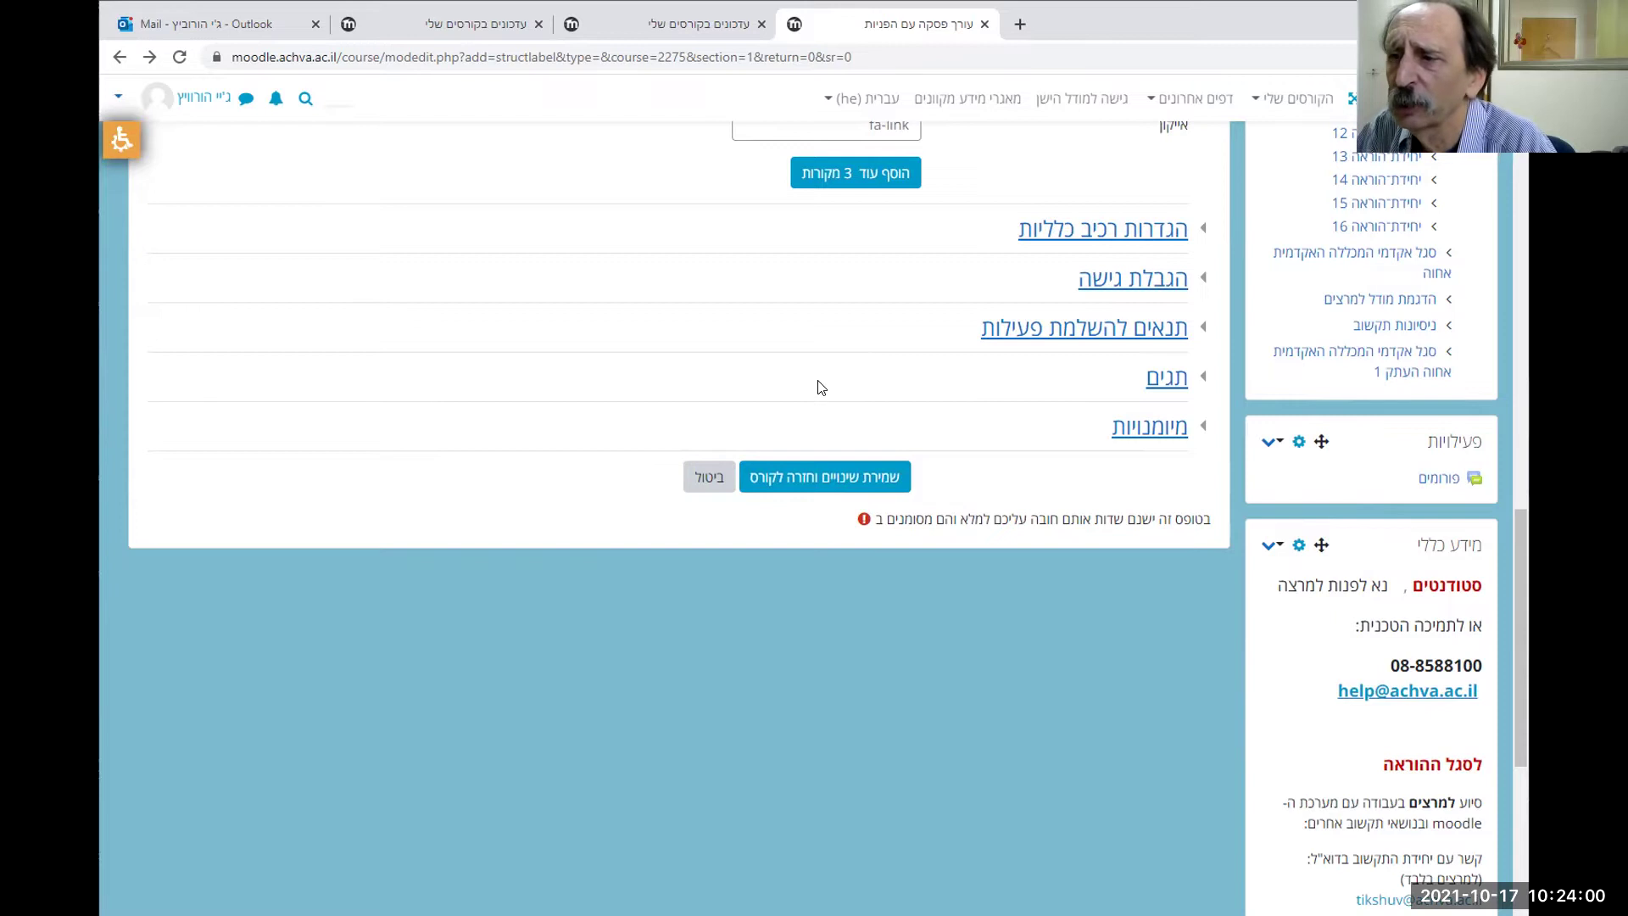
pyautogui.click(712, 473)
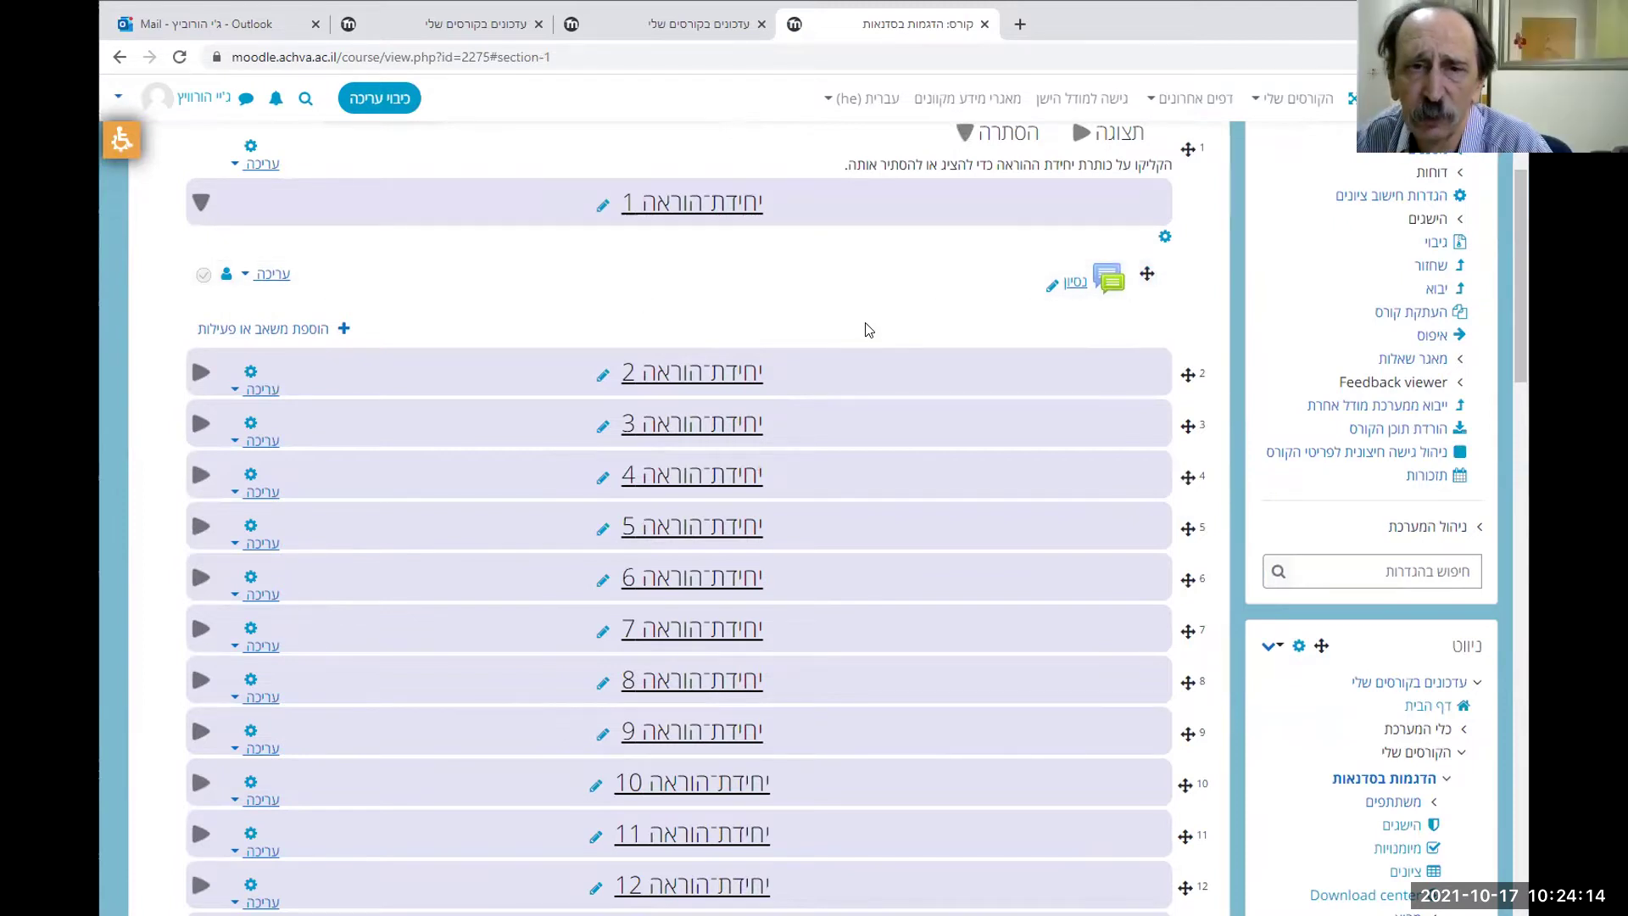
pyautogui.click(273, 276)
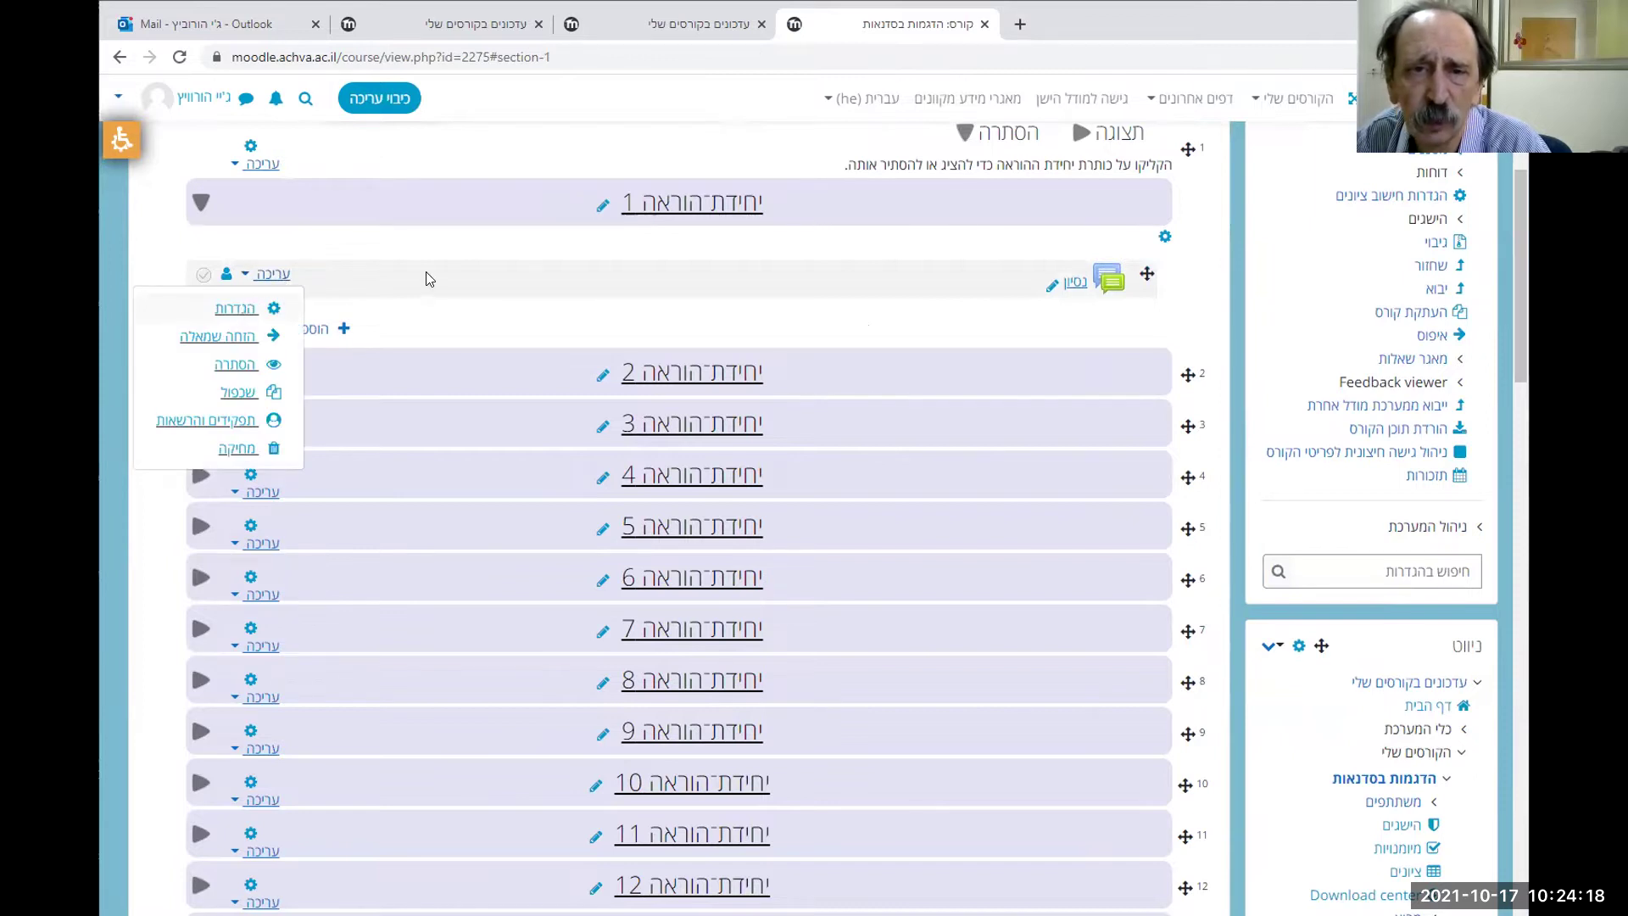
pyautogui.click(444, 320)
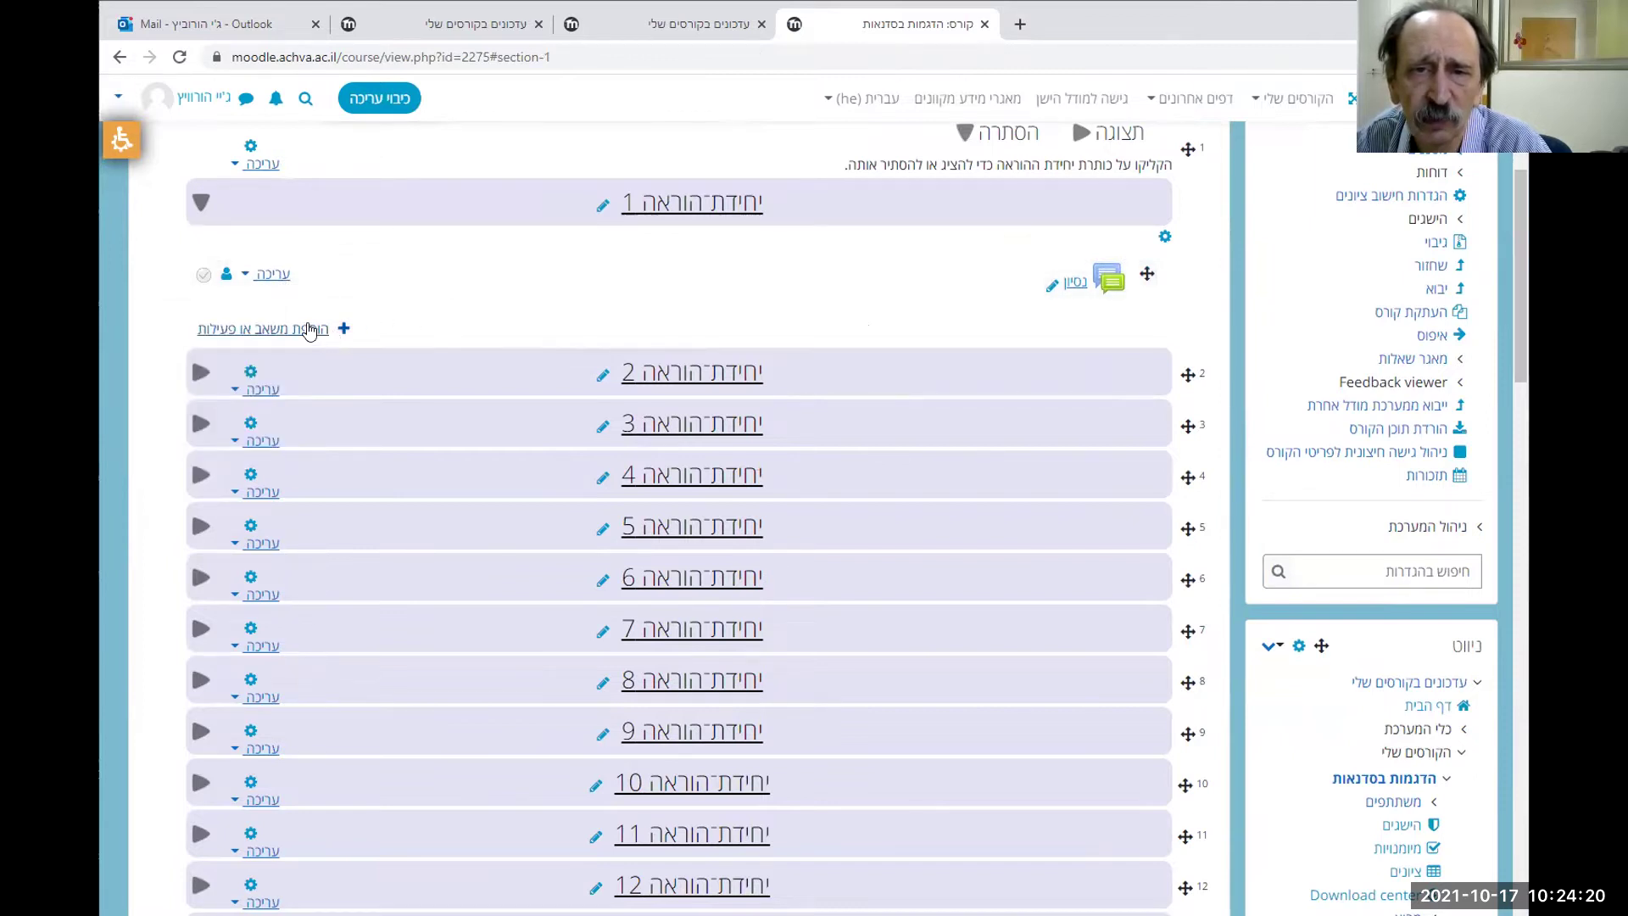
# Search the activity chooser of יחידת־הוראה 1 for פיסקה and retry with the spelling פסקה
pyautogui.click(310, 331)
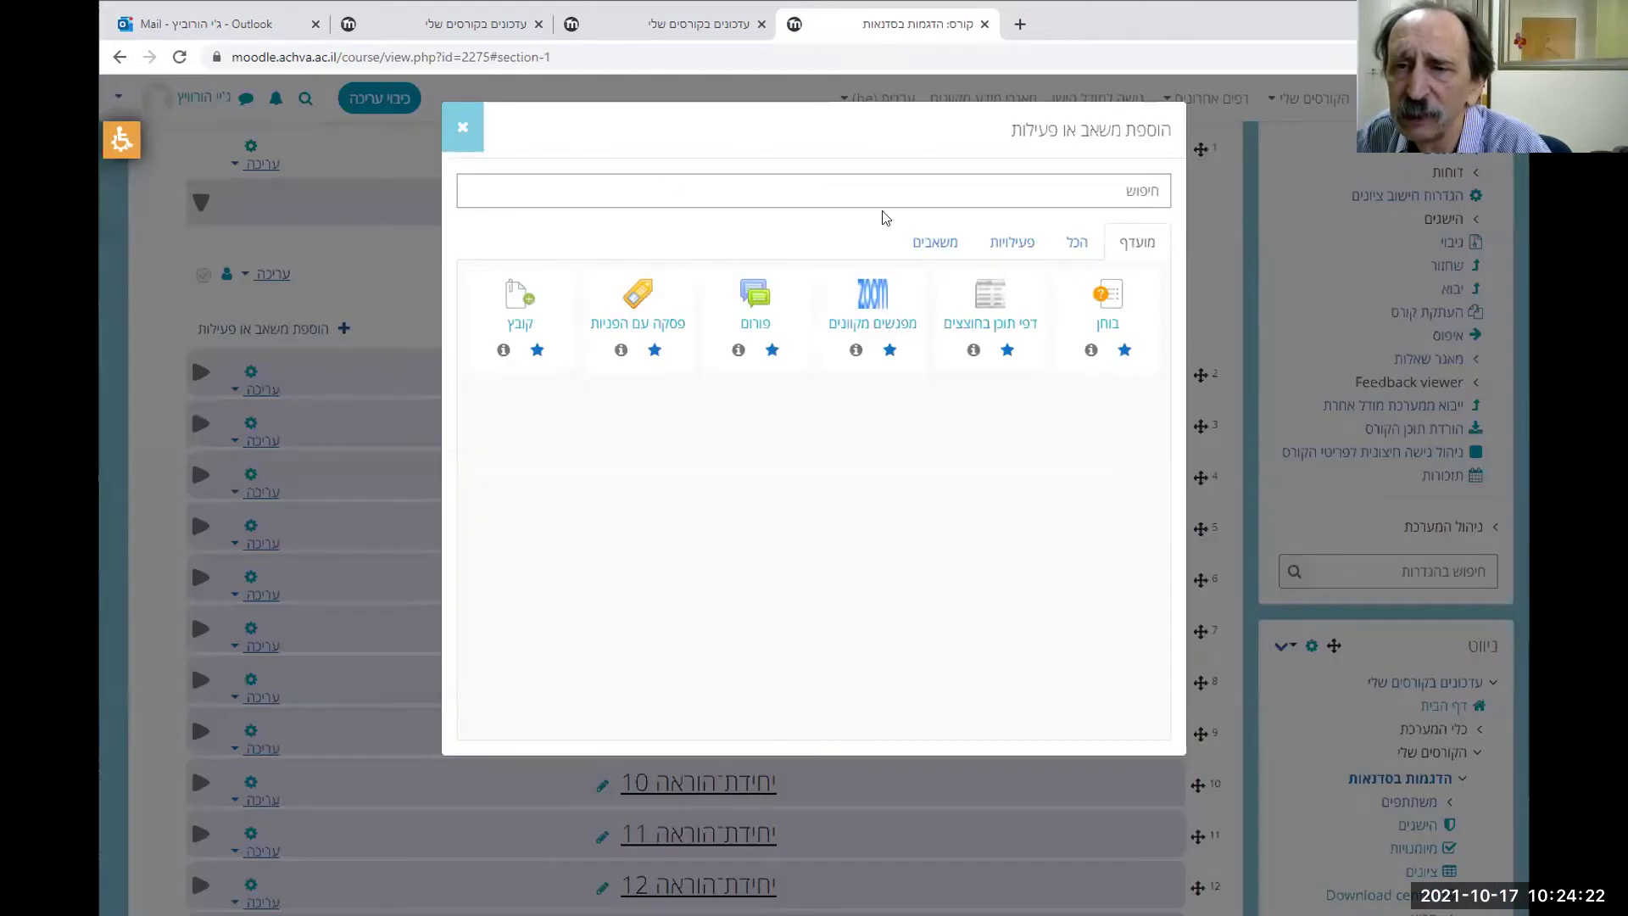
pyautogui.write('פיסקה')
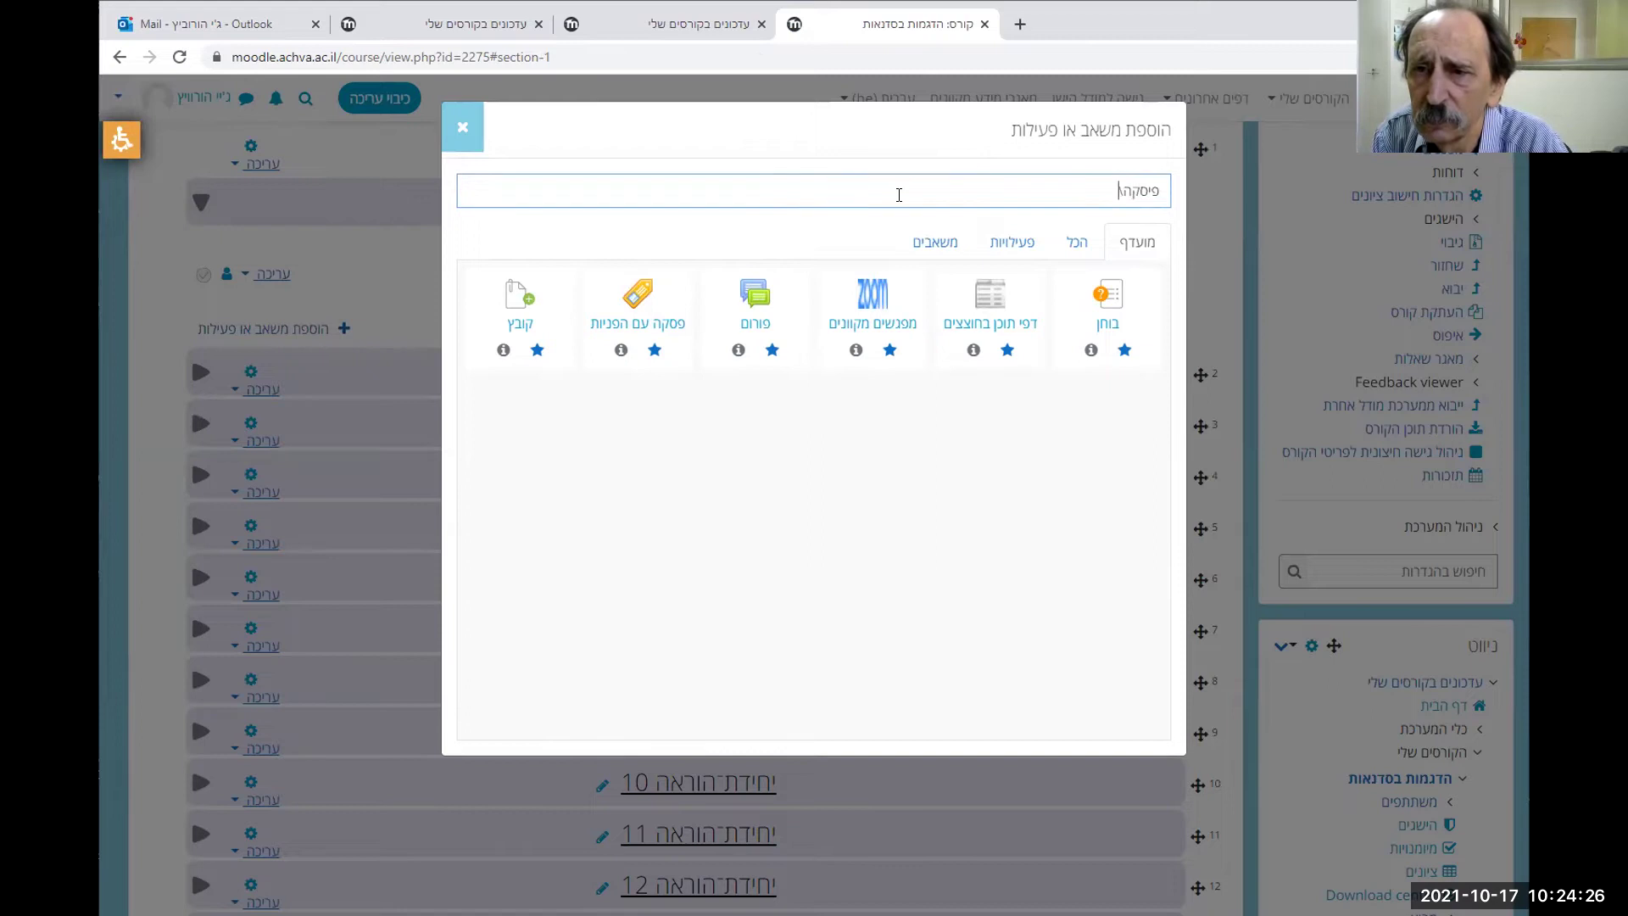
pyautogui.press('Return')
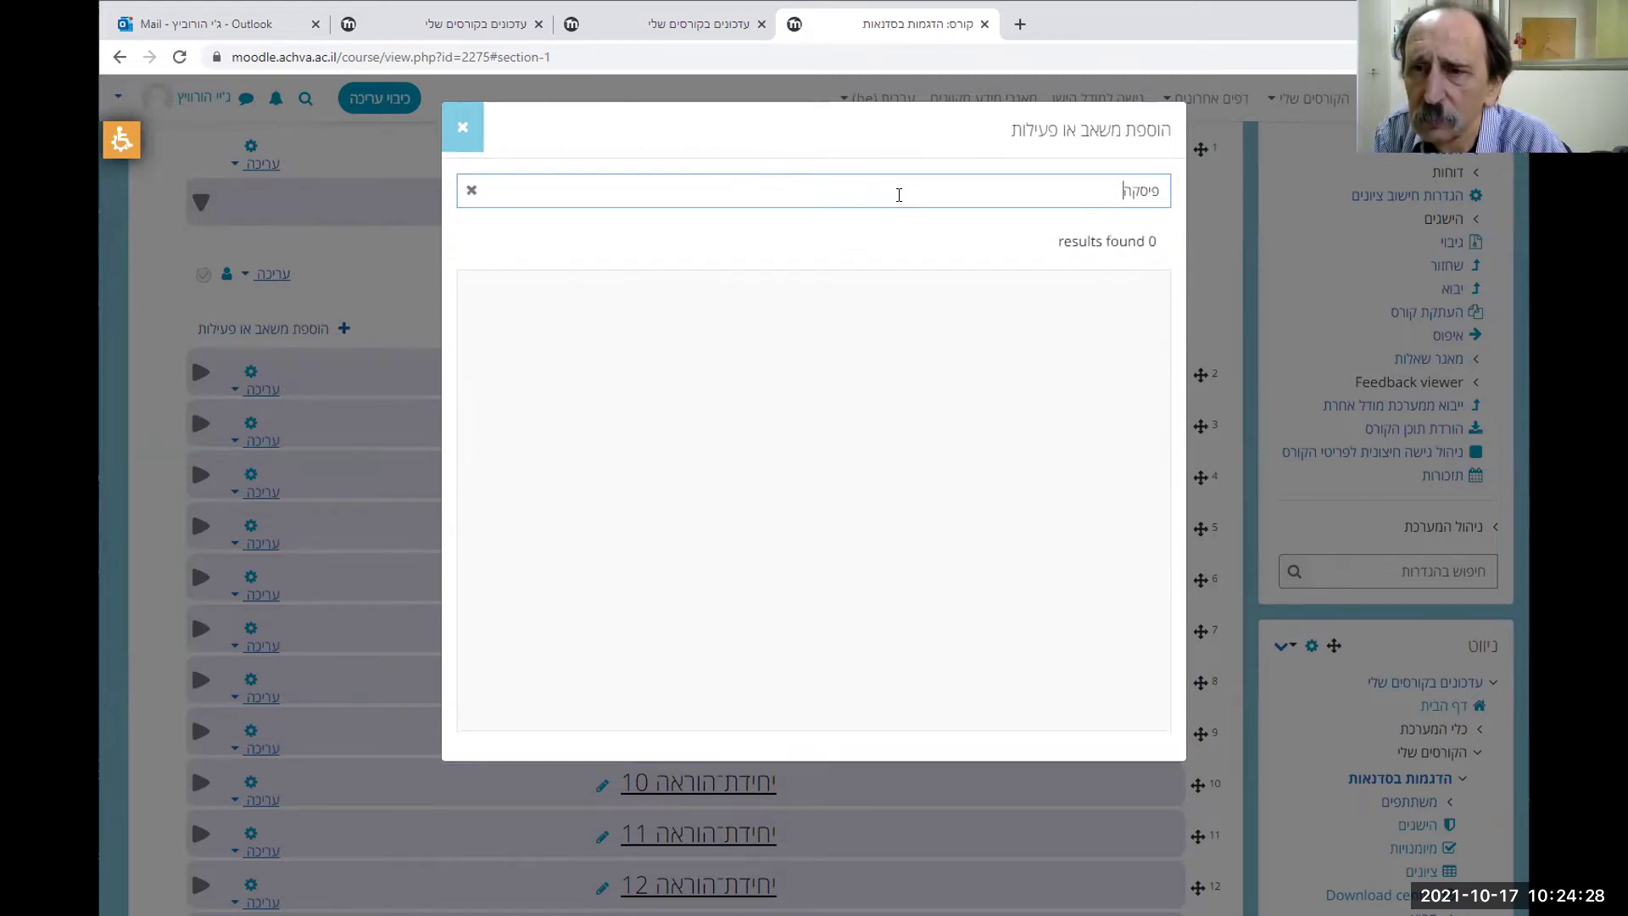
pyautogui.press('BackSpace')
pyautogui.press('BackSpace')
pyautogui.press('BackSpace')
pyautogui.press('BackSpace')
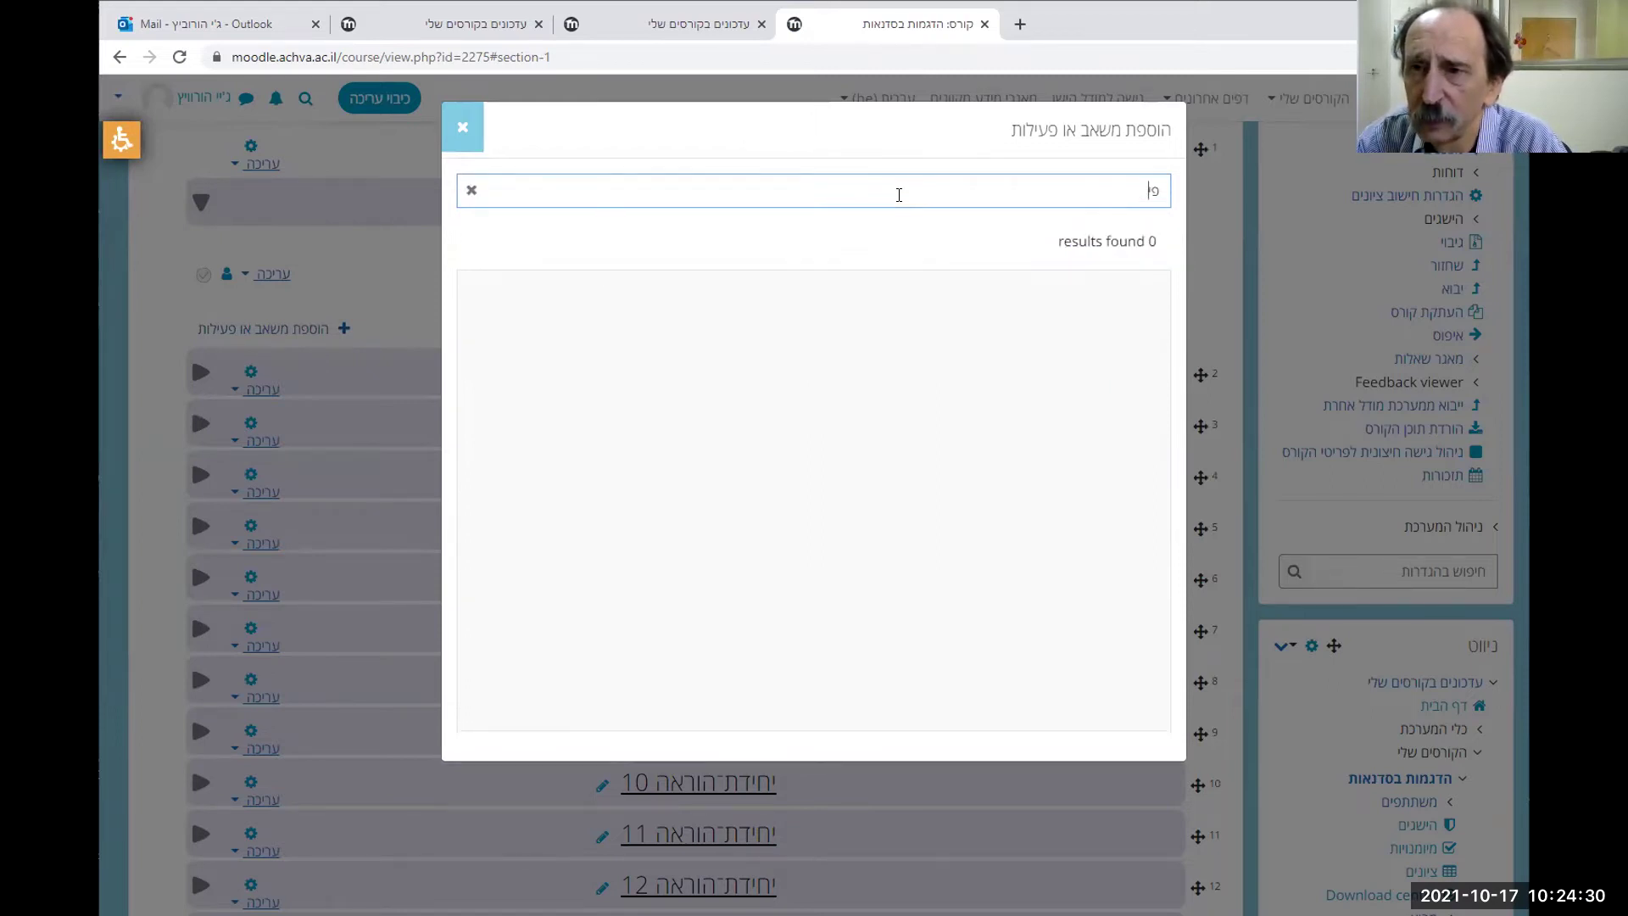
pyautogui.write('סקה')
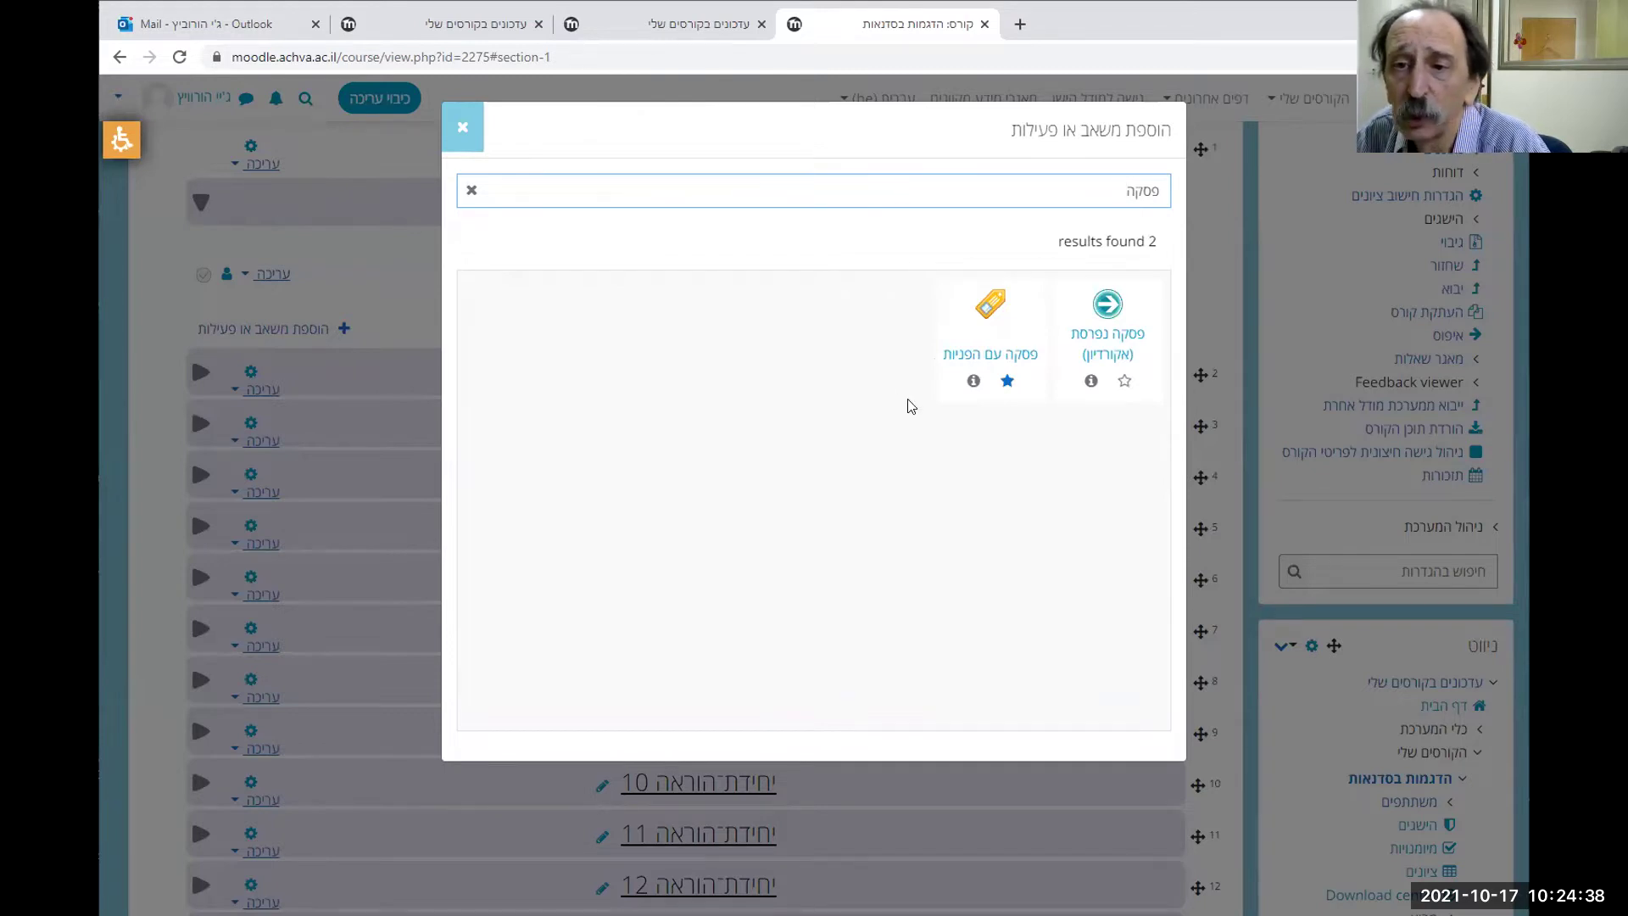
# Open a new פסקה עם הפניות form, inspect its required image field and file picker, and return to the course without saving
pyautogui.click(988, 312)
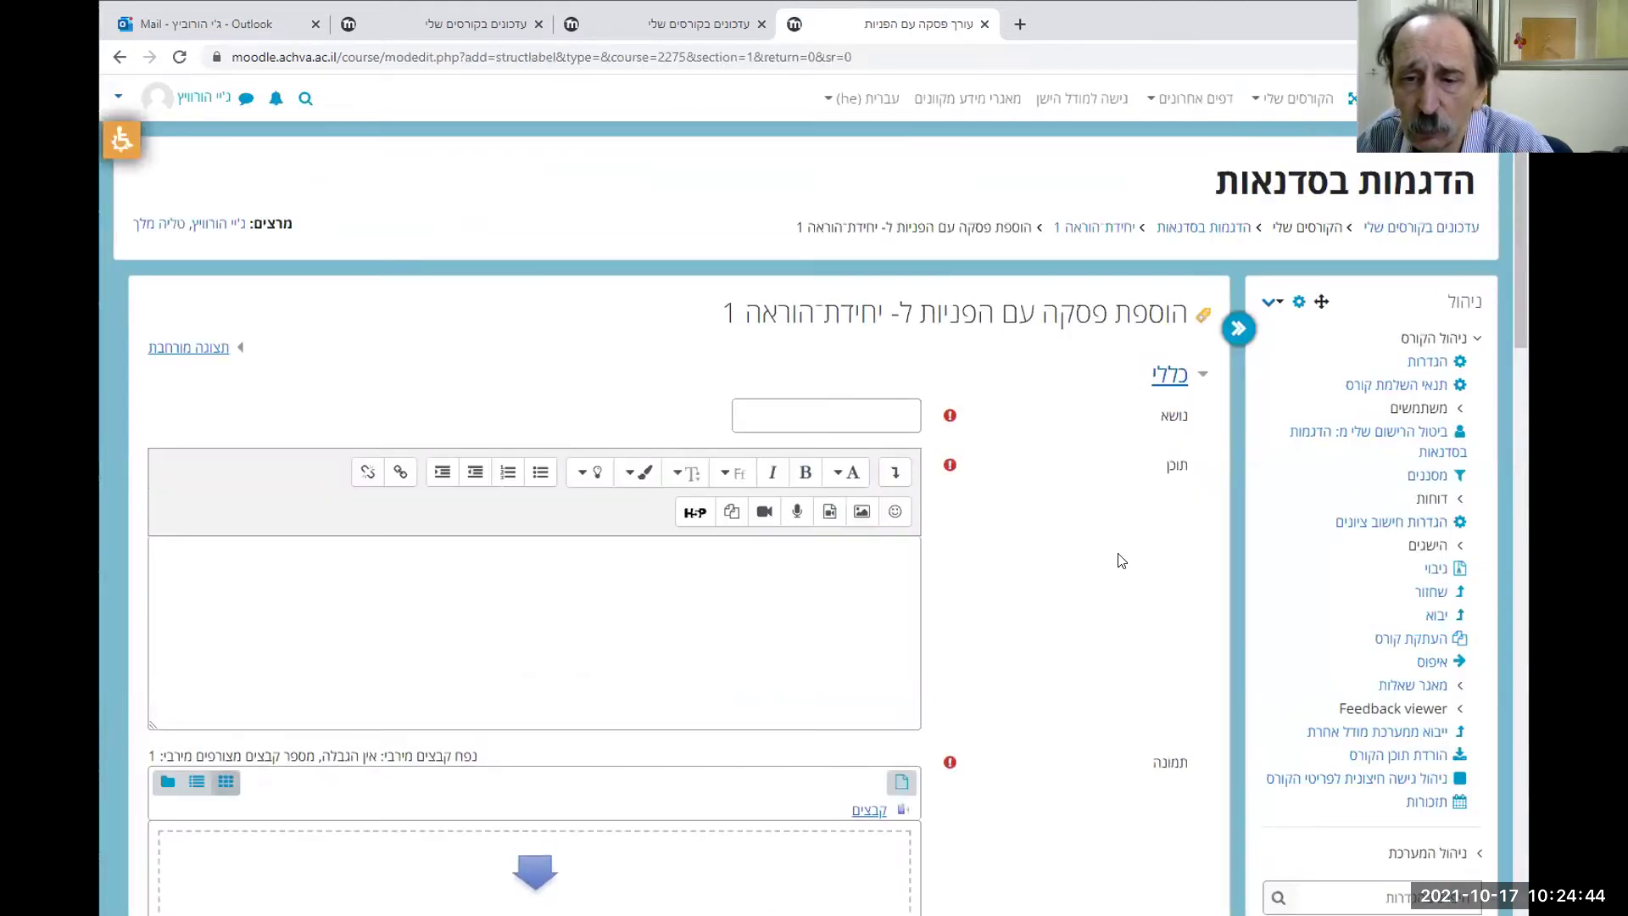
pyautogui.scroll(-3, 1105, 545)
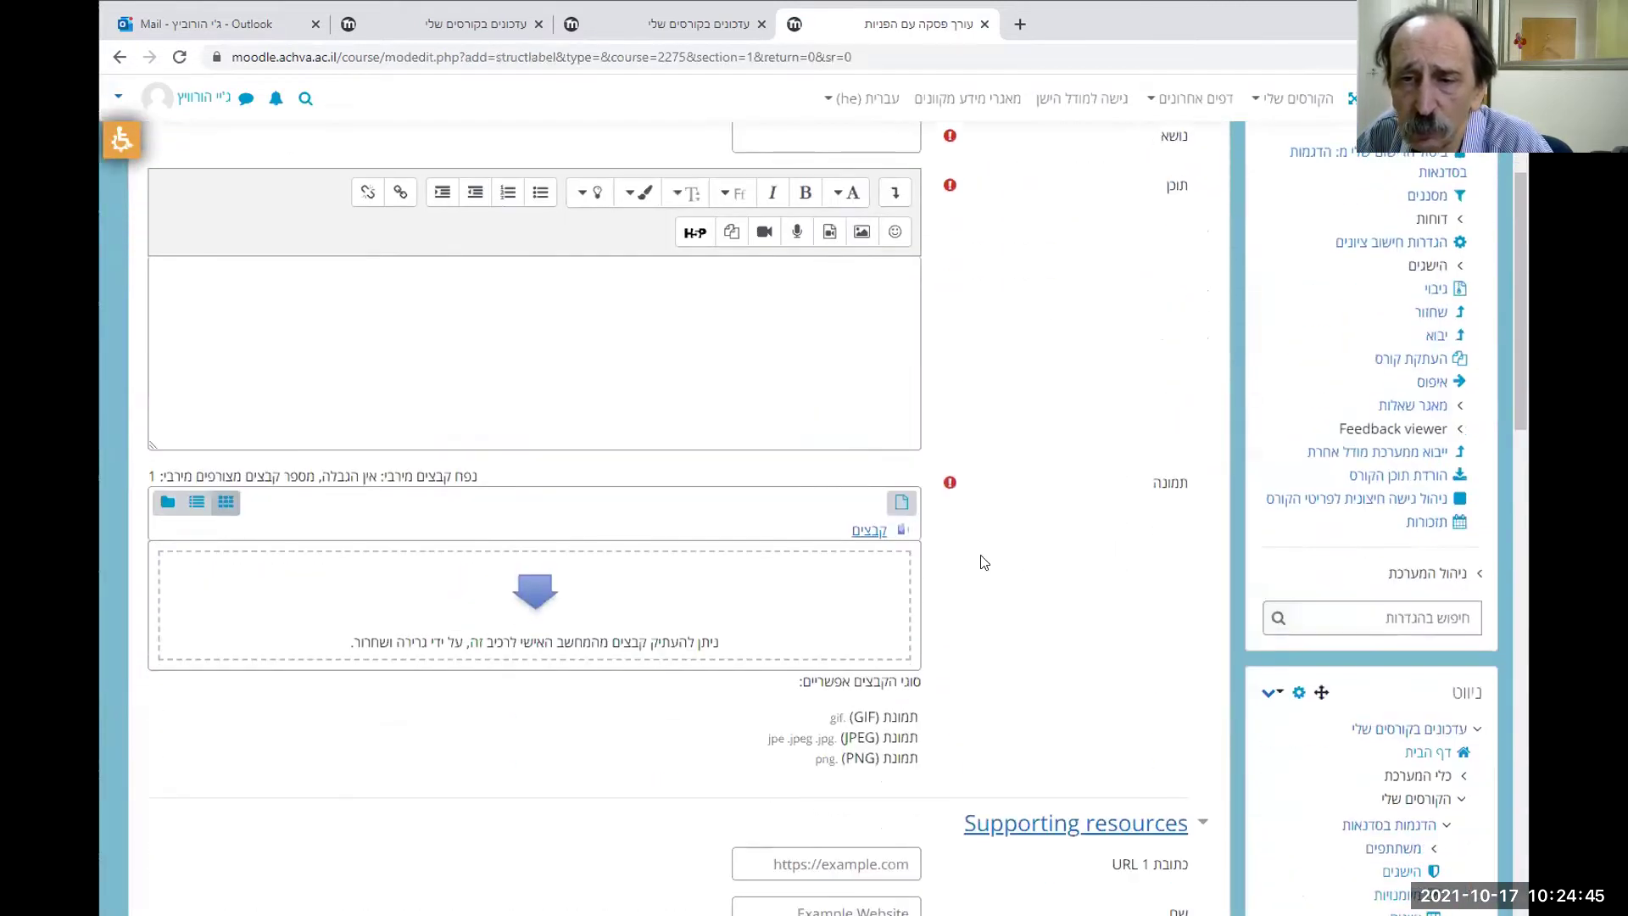
pyautogui.click(848, 582)
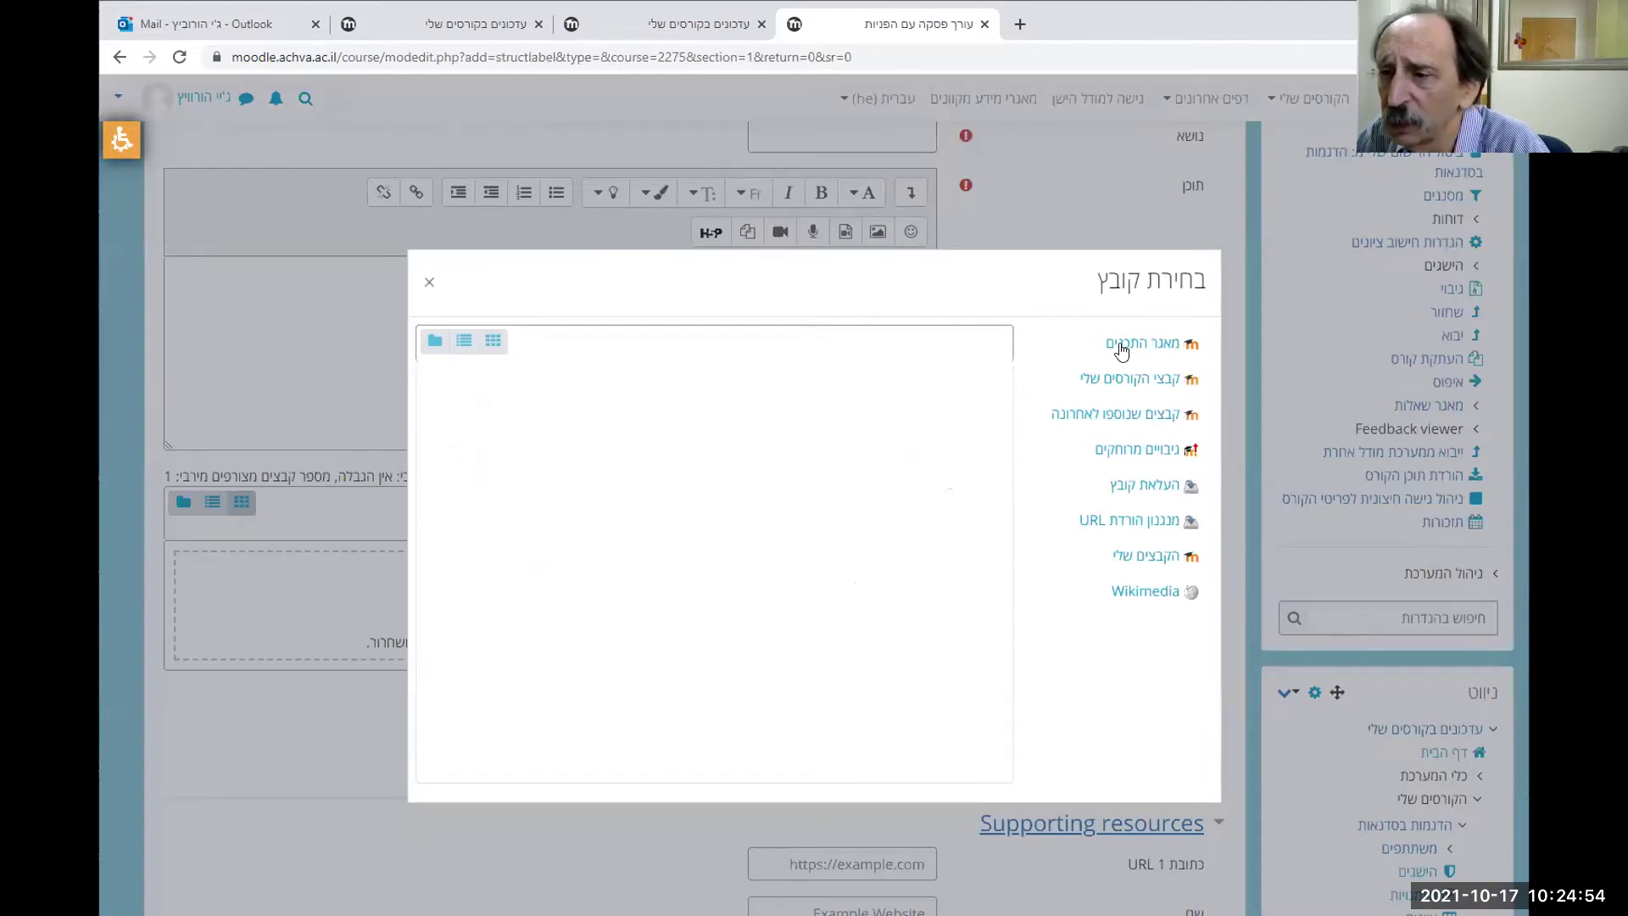
pyautogui.click(428, 285)
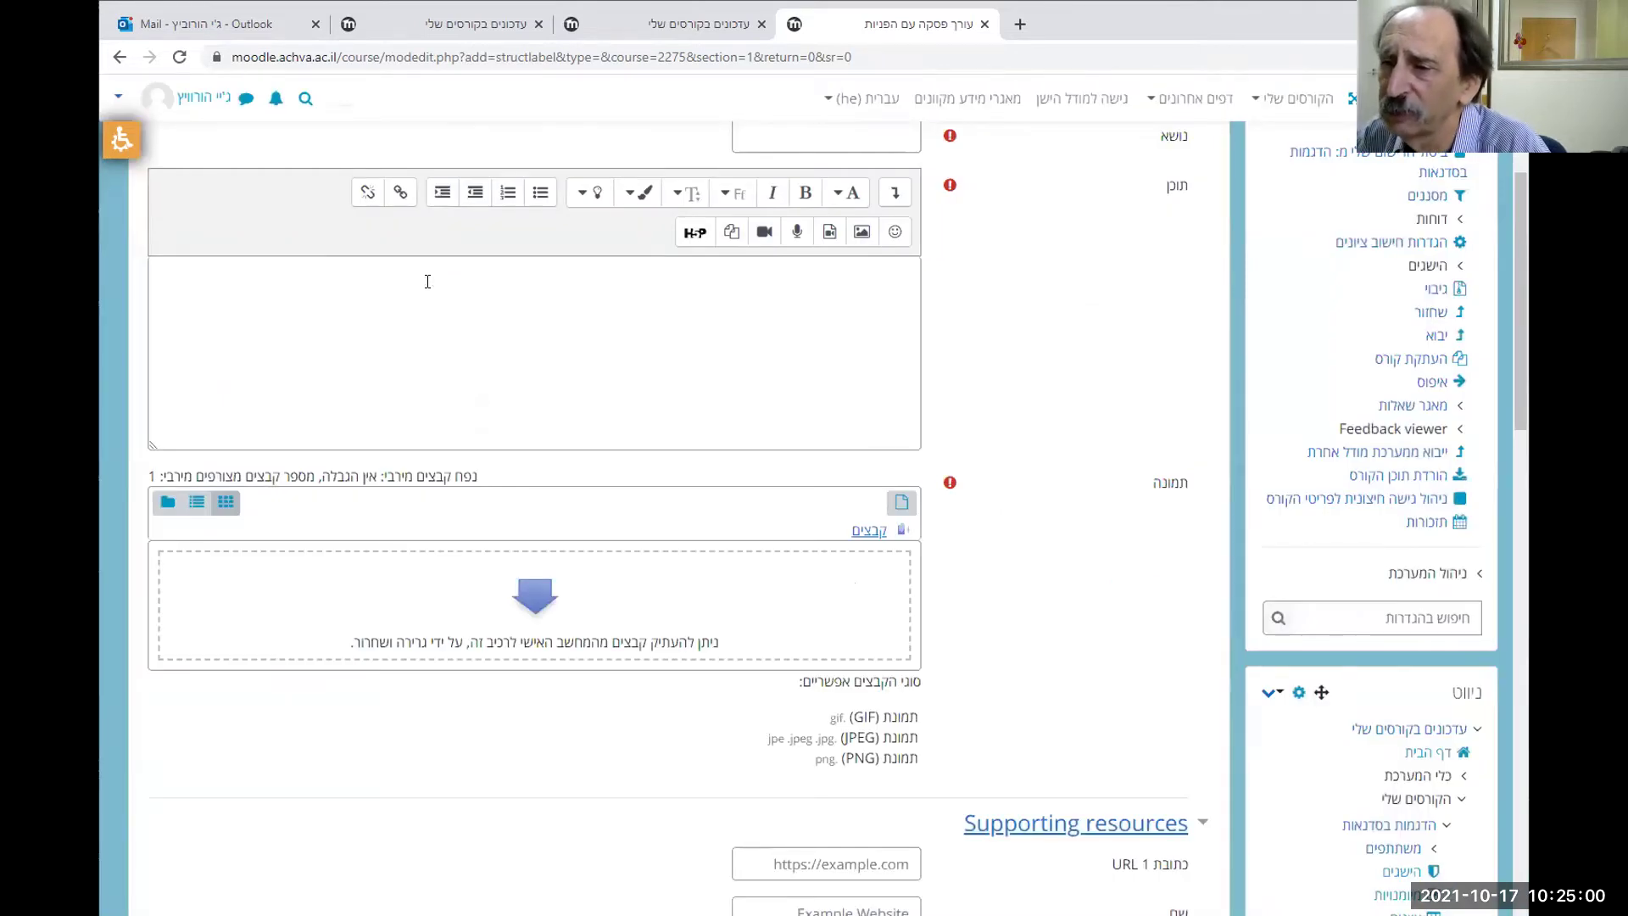
pyautogui.scroll(3, 427, 281)
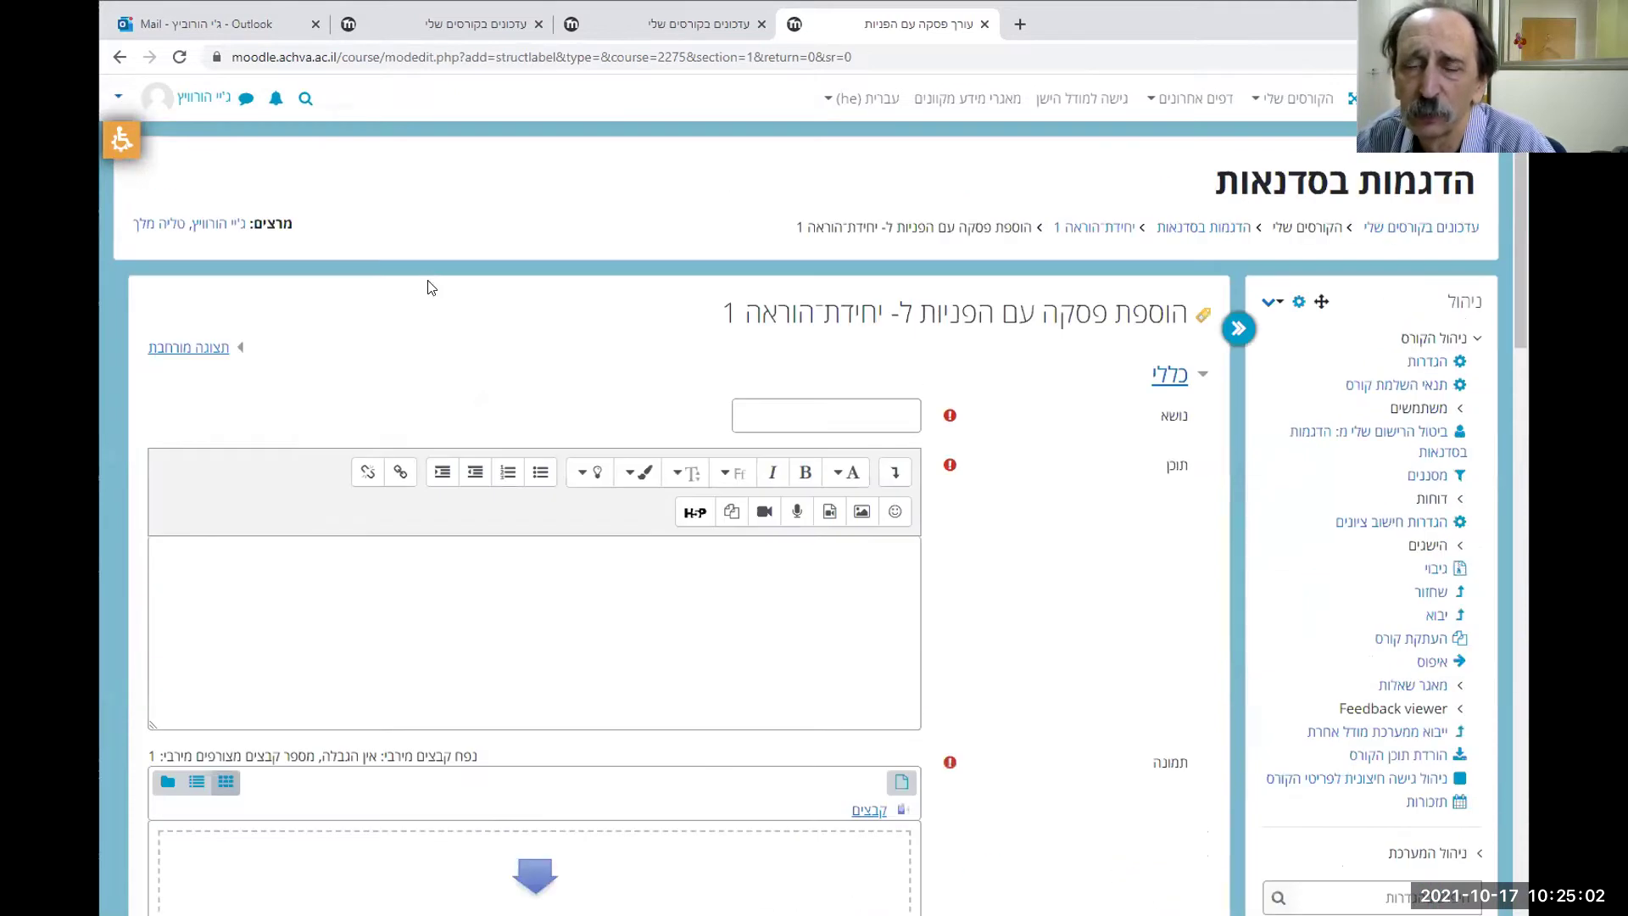
pyautogui.click(119, 57)
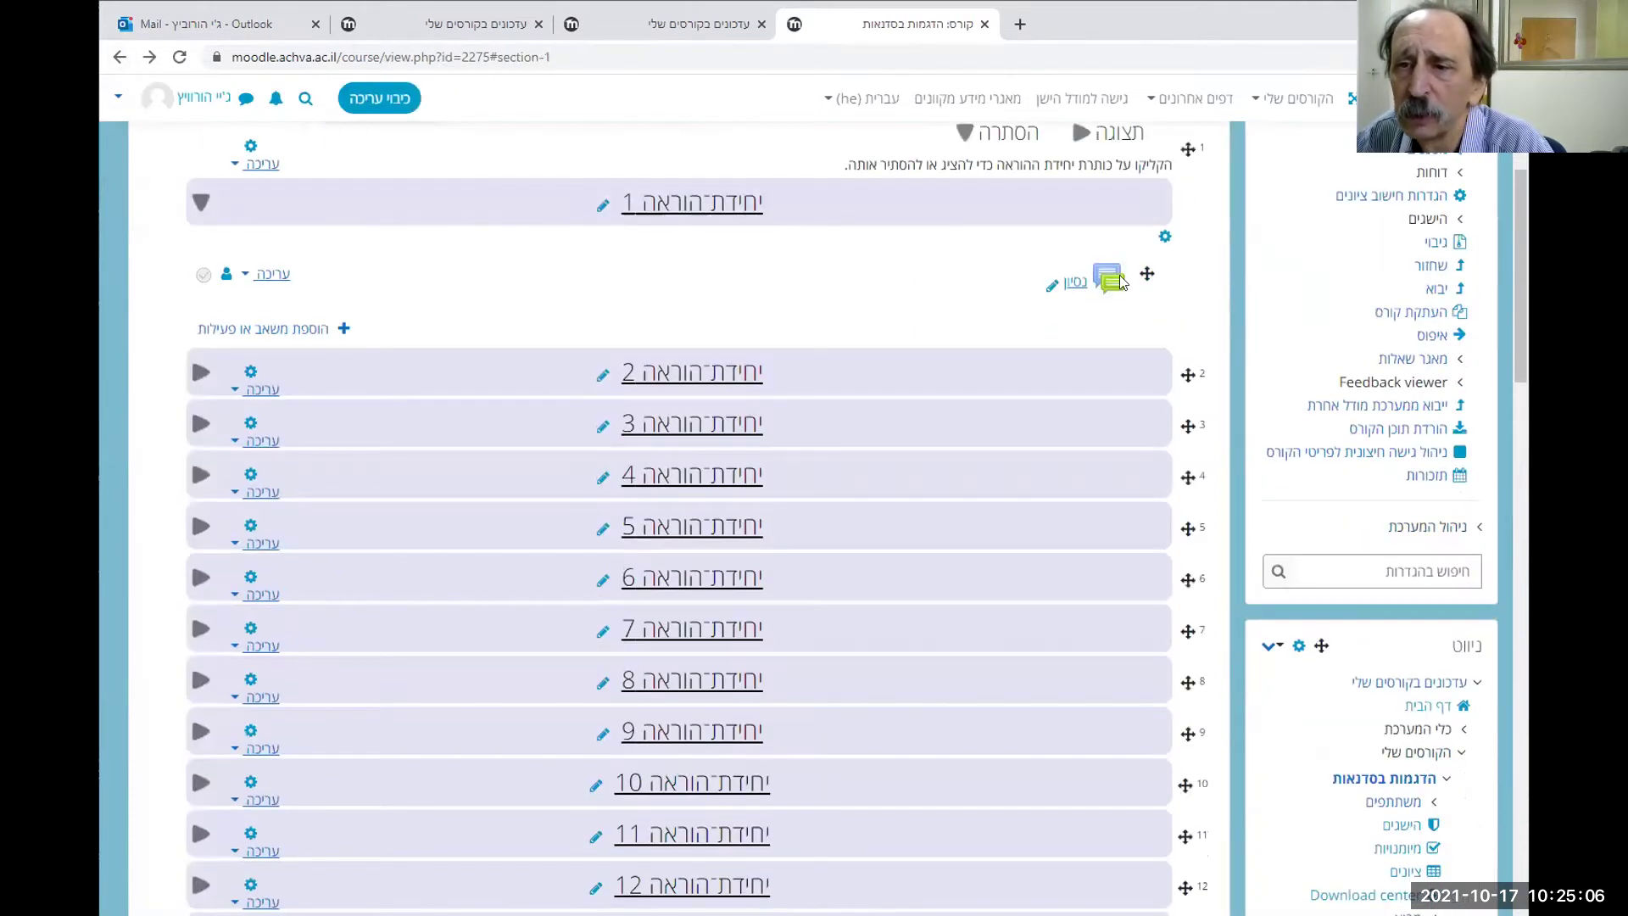
# Expand יחידת־הוראה 2 and move the נסיון forum into it from יחידת־הוראה 1
pyautogui.moveTo(1146, 273)
pyautogui.mouseDown()
pyautogui.moveTo(1115, 382)
pyautogui.moveTo(1148, 267)
pyautogui.mouseUp()
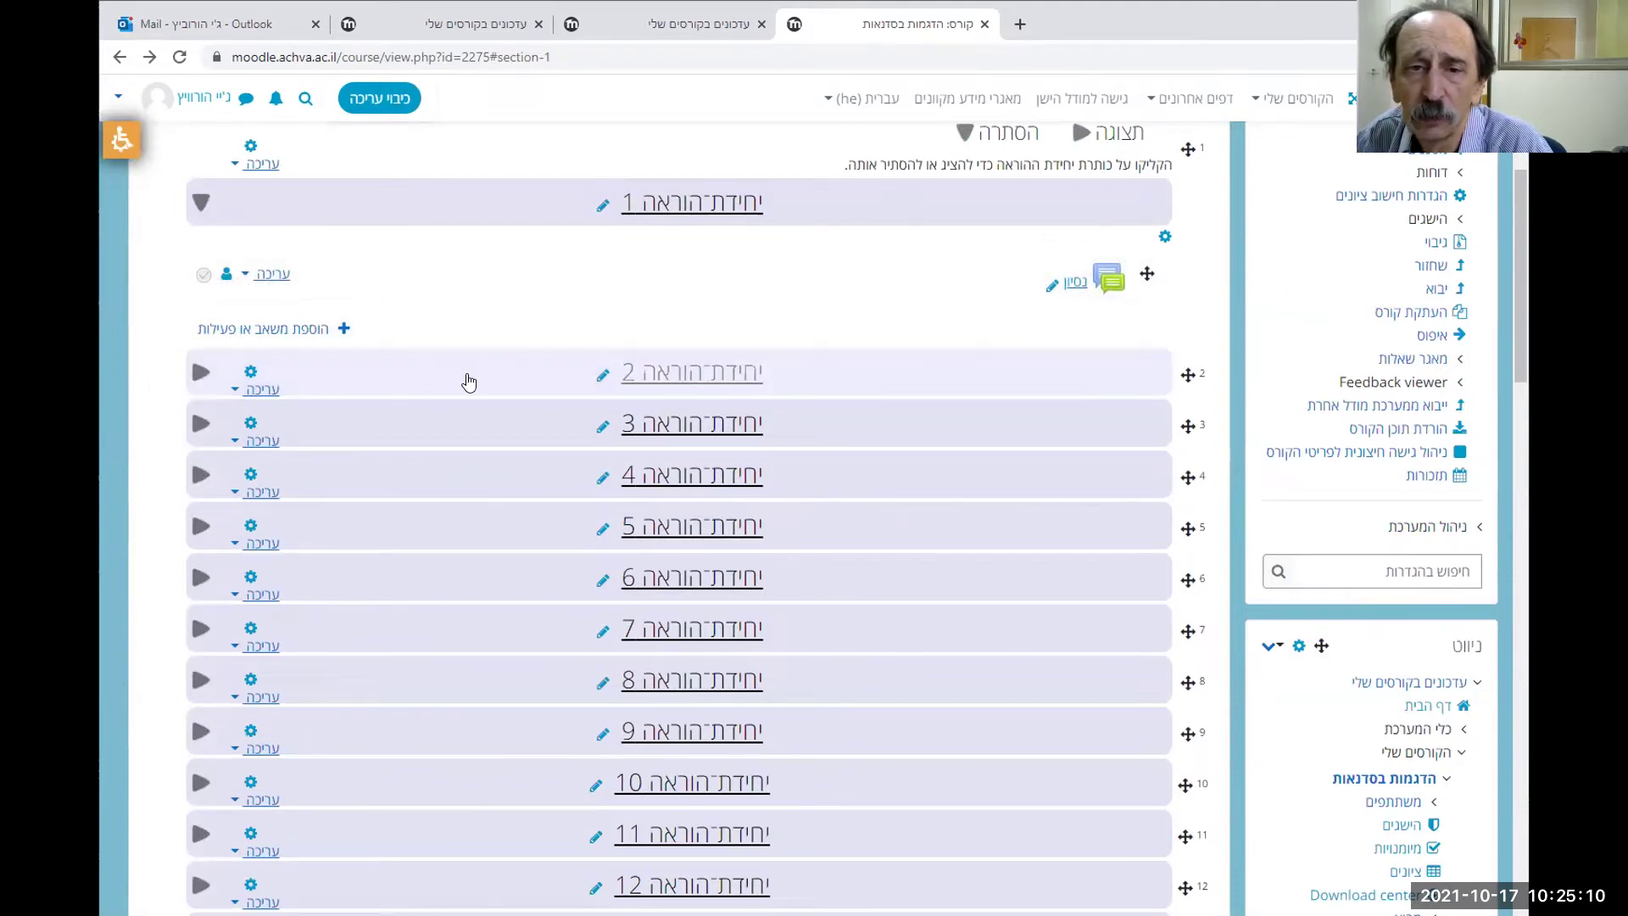
pyautogui.click(469, 383)
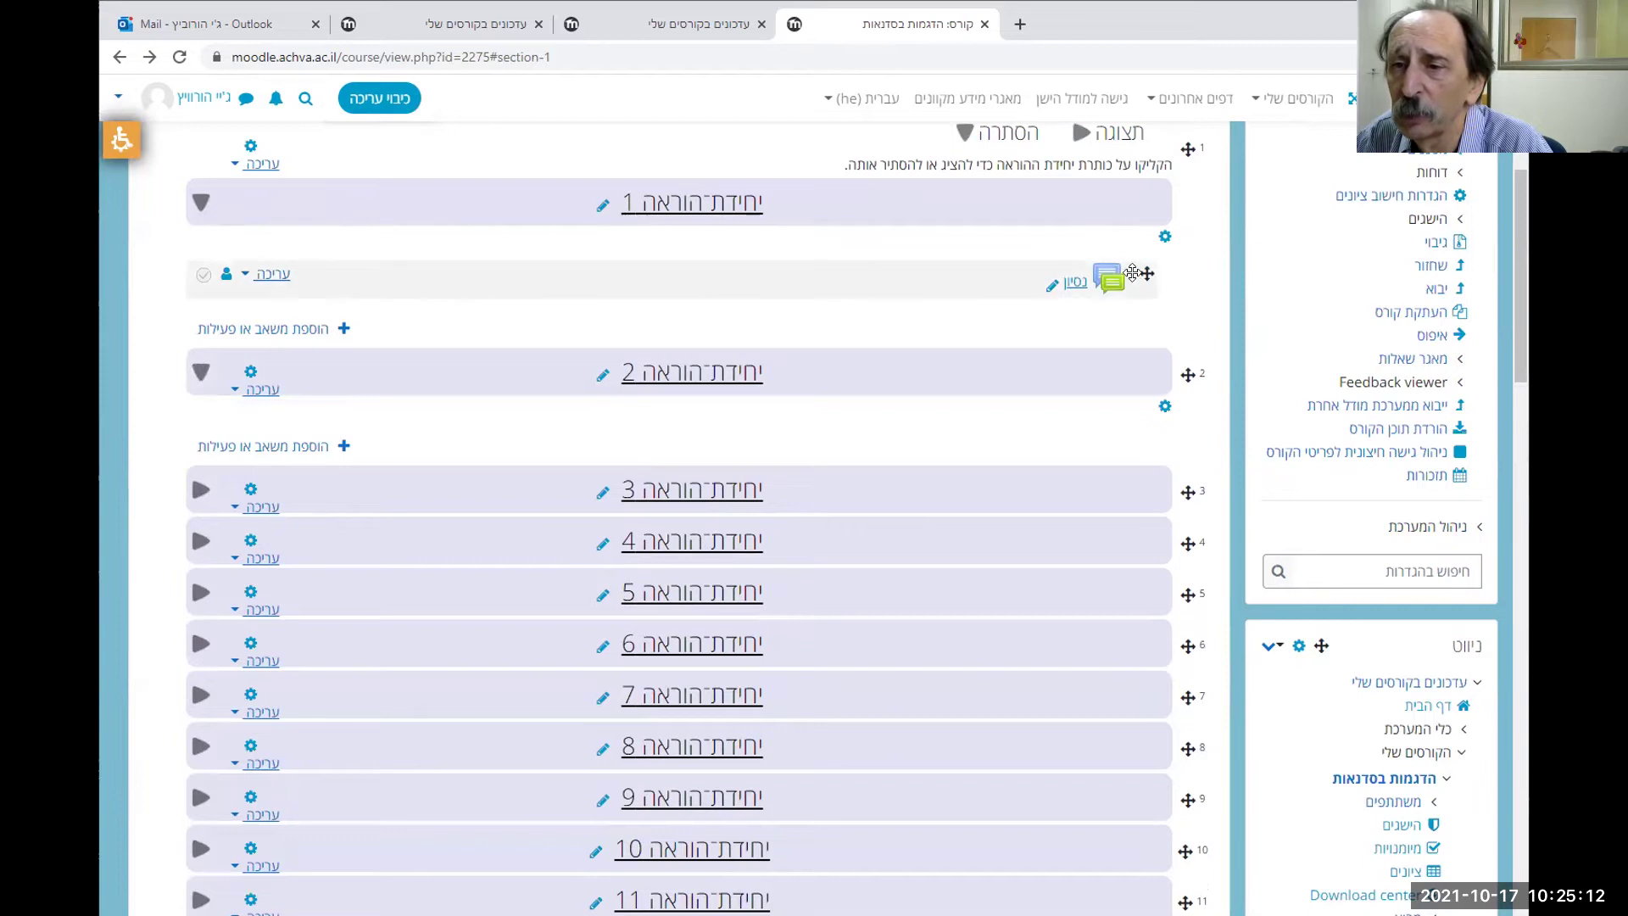
pyautogui.moveTo(1145, 273); pyautogui.dragTo(1118, 429)
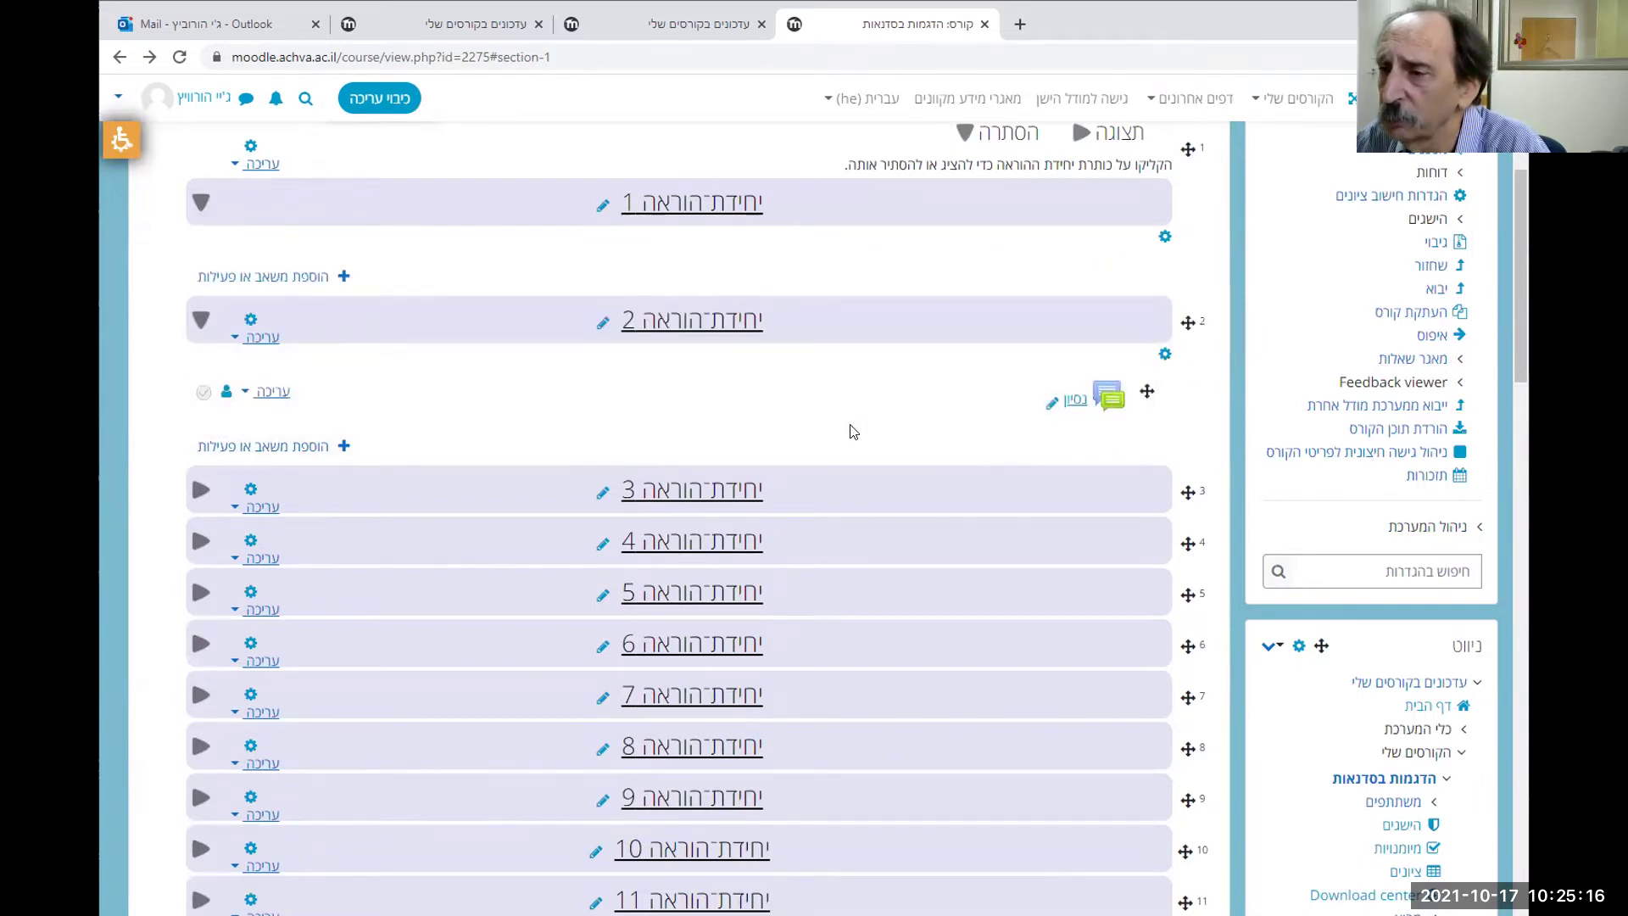
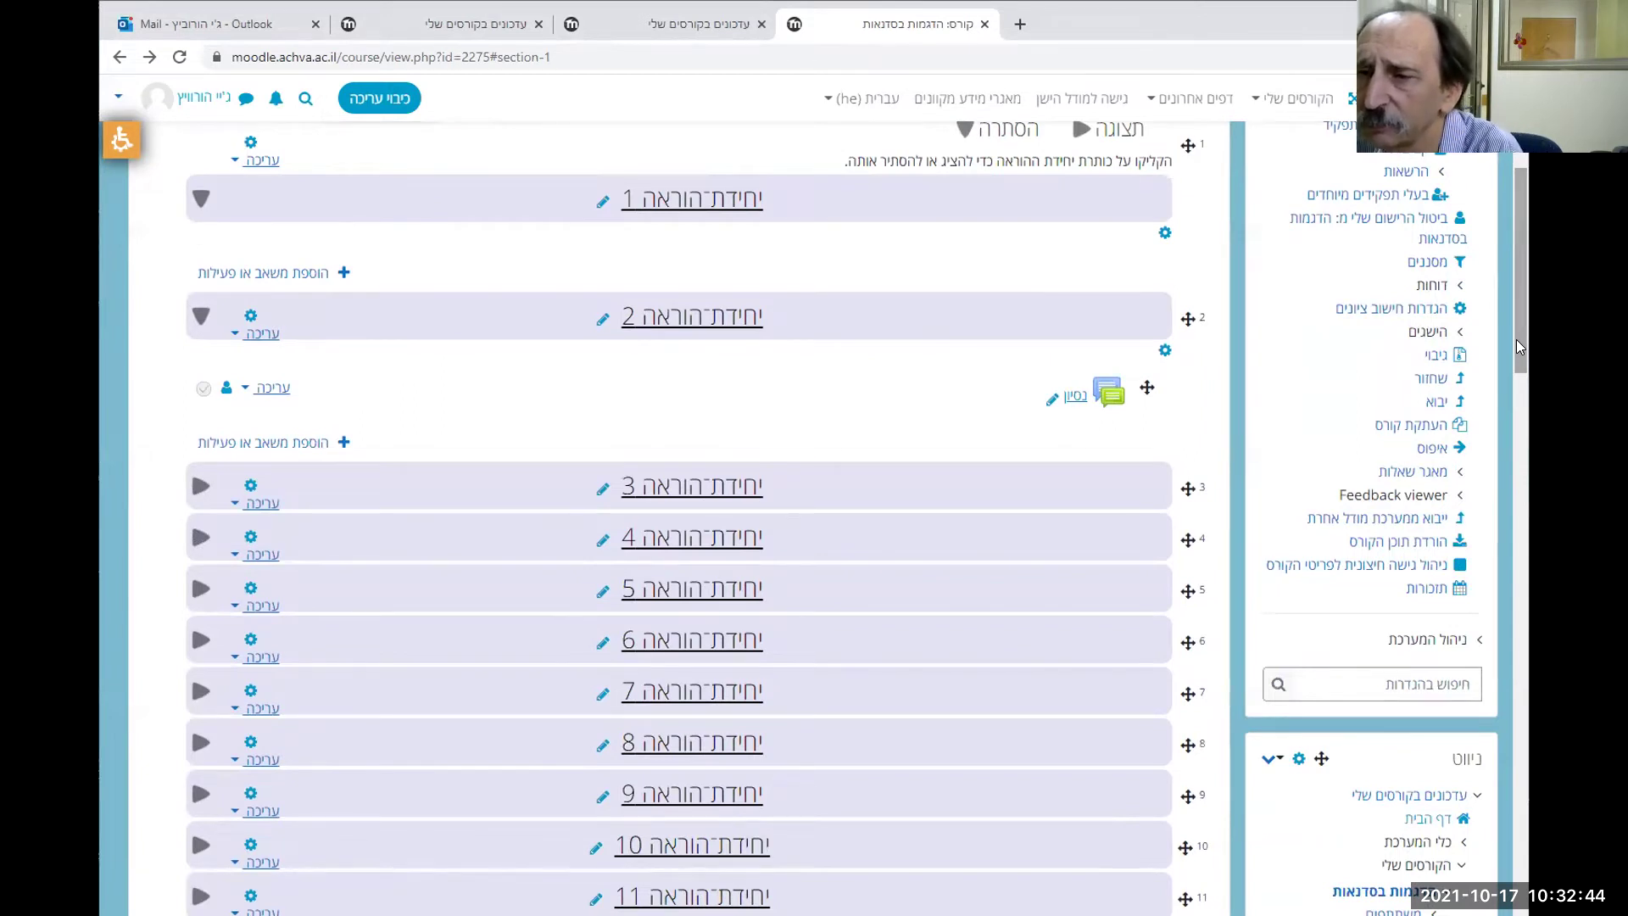
# Look through the course page's side blocks and locate the הוספת משבצת block for adding new blocks
pyautogui.moveTo(1516, 339); pyautogui.dragTo(1516, 354)
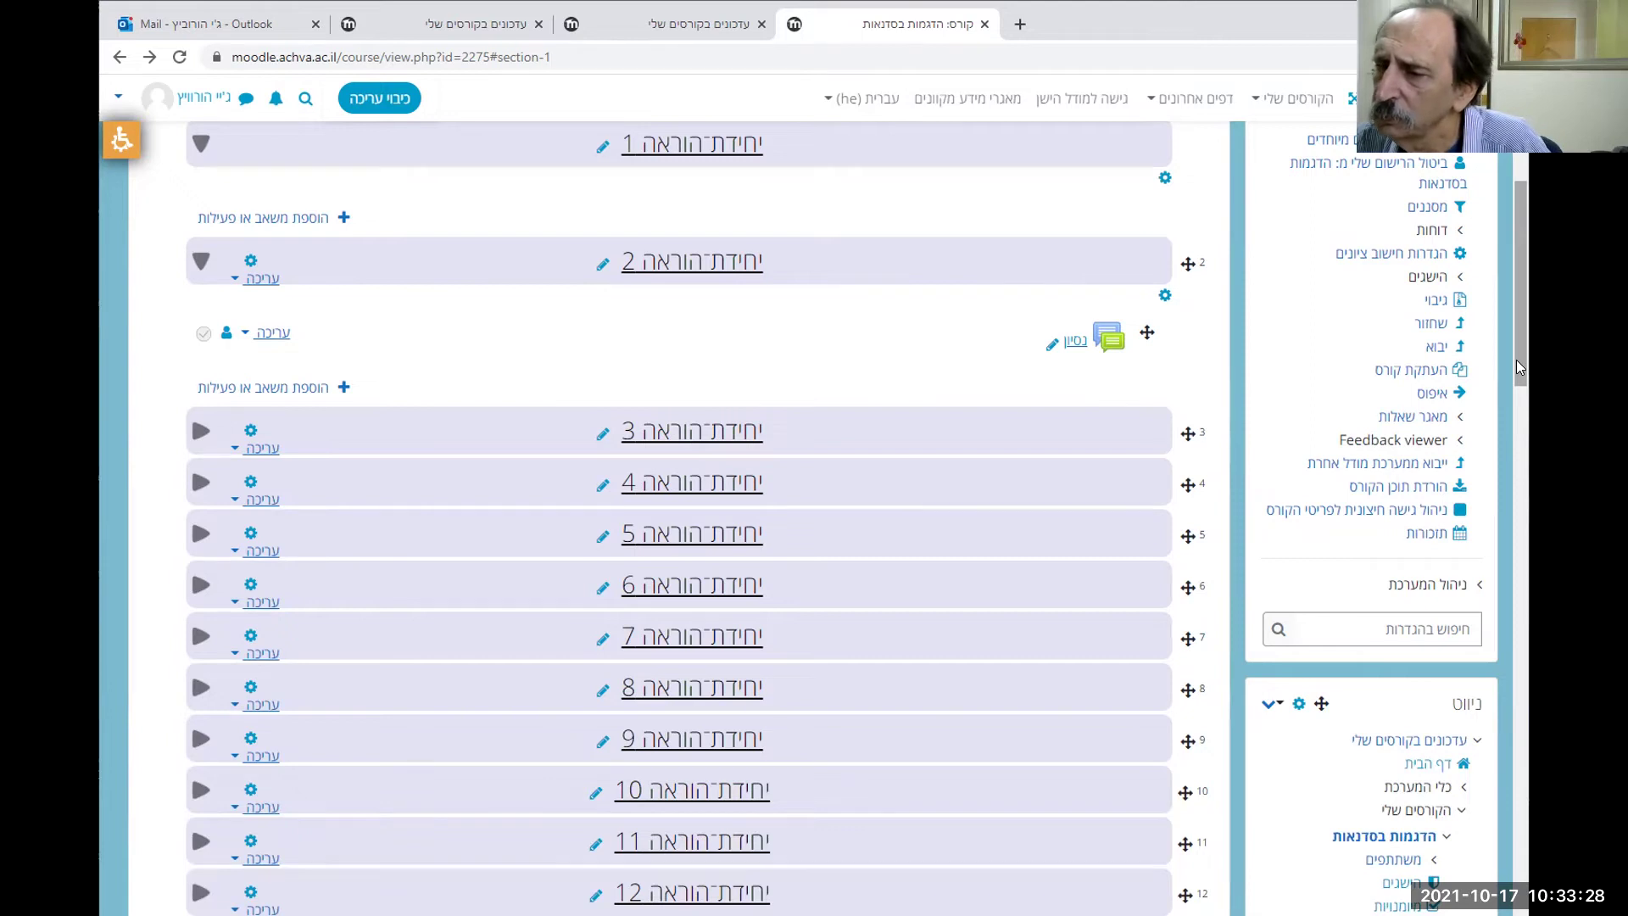
pyautogui.scroll(-1, 1450, 467)
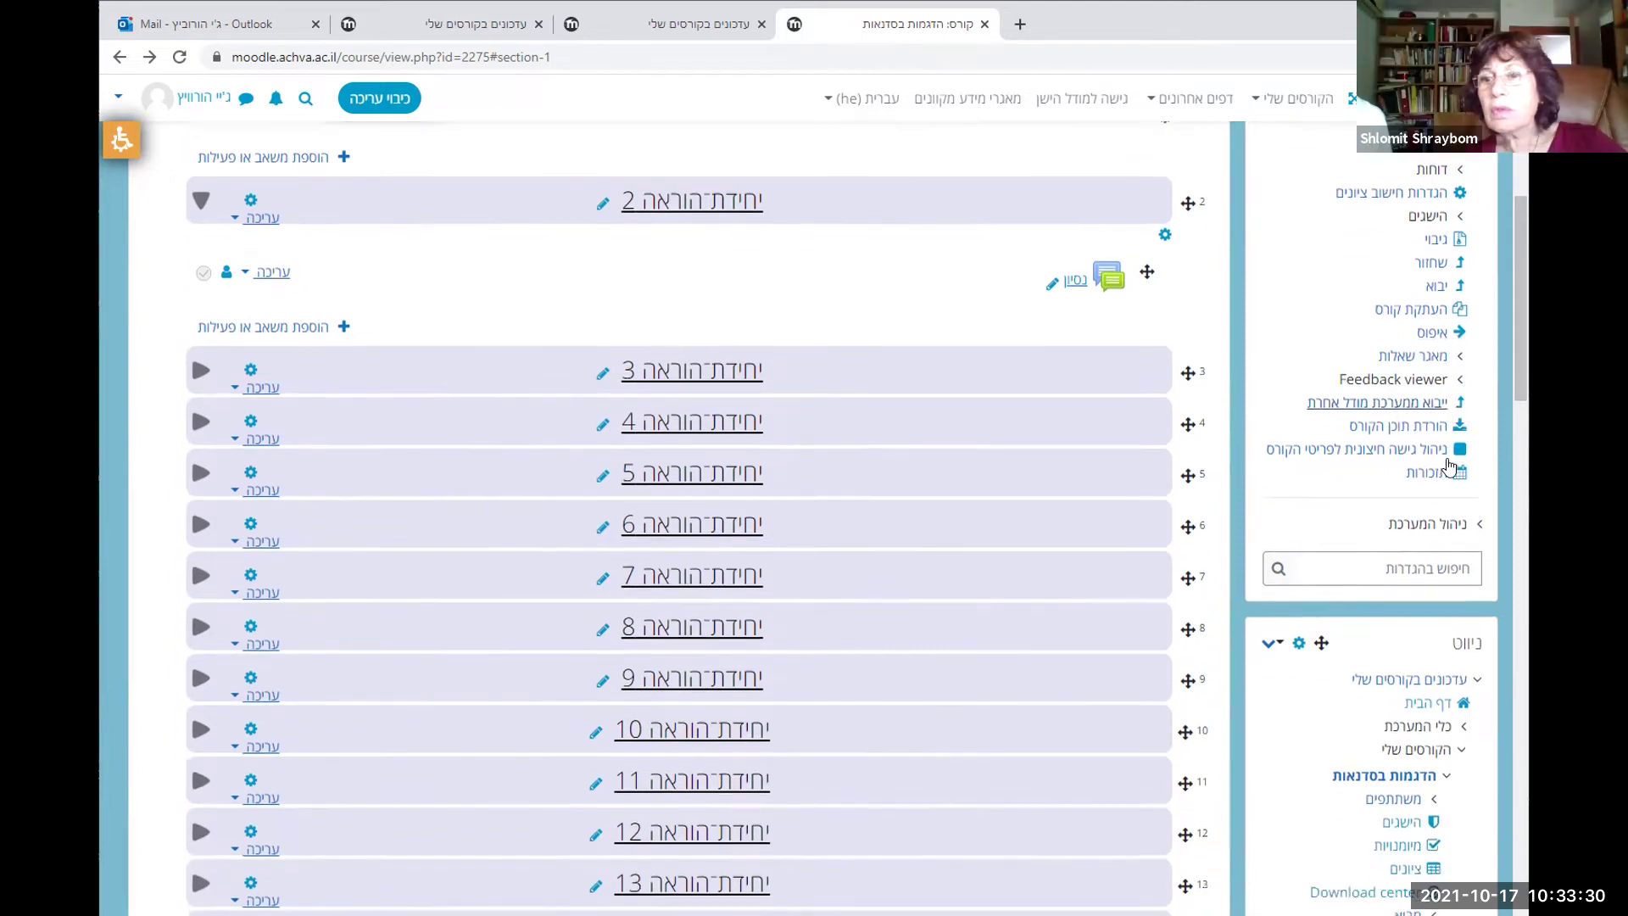
pyautogui.scroll(-6, 1450, 466)
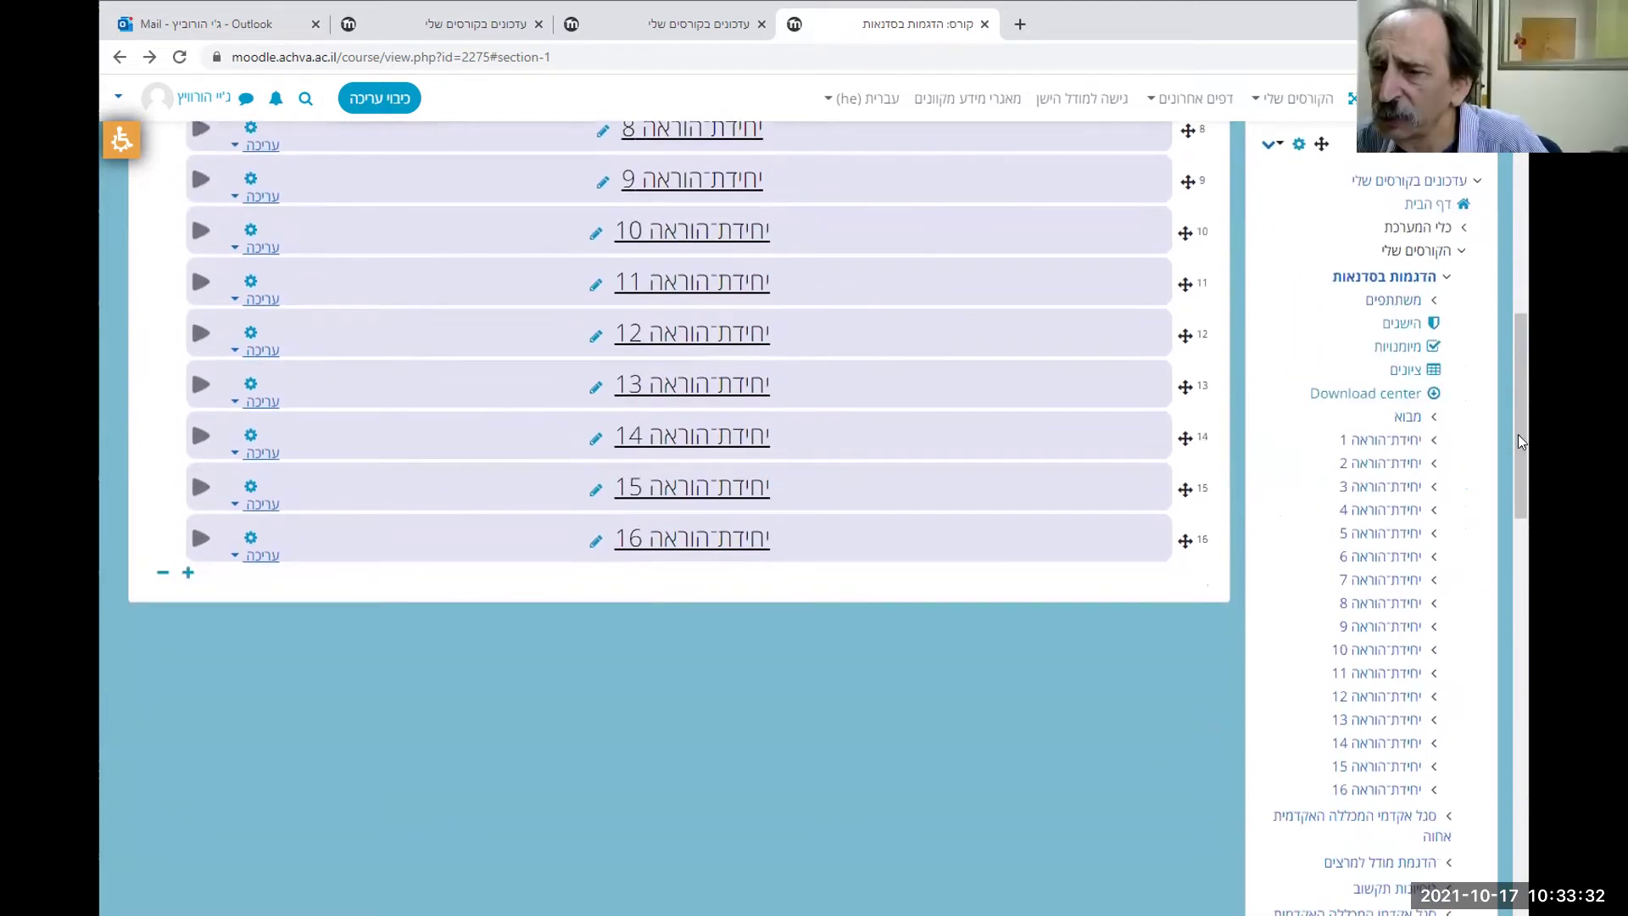
pyautogui.moveTo(1518, 434); pyautogui.dragTo(1525, 288)
pyautogui.scroll(-1, 1521, 568)
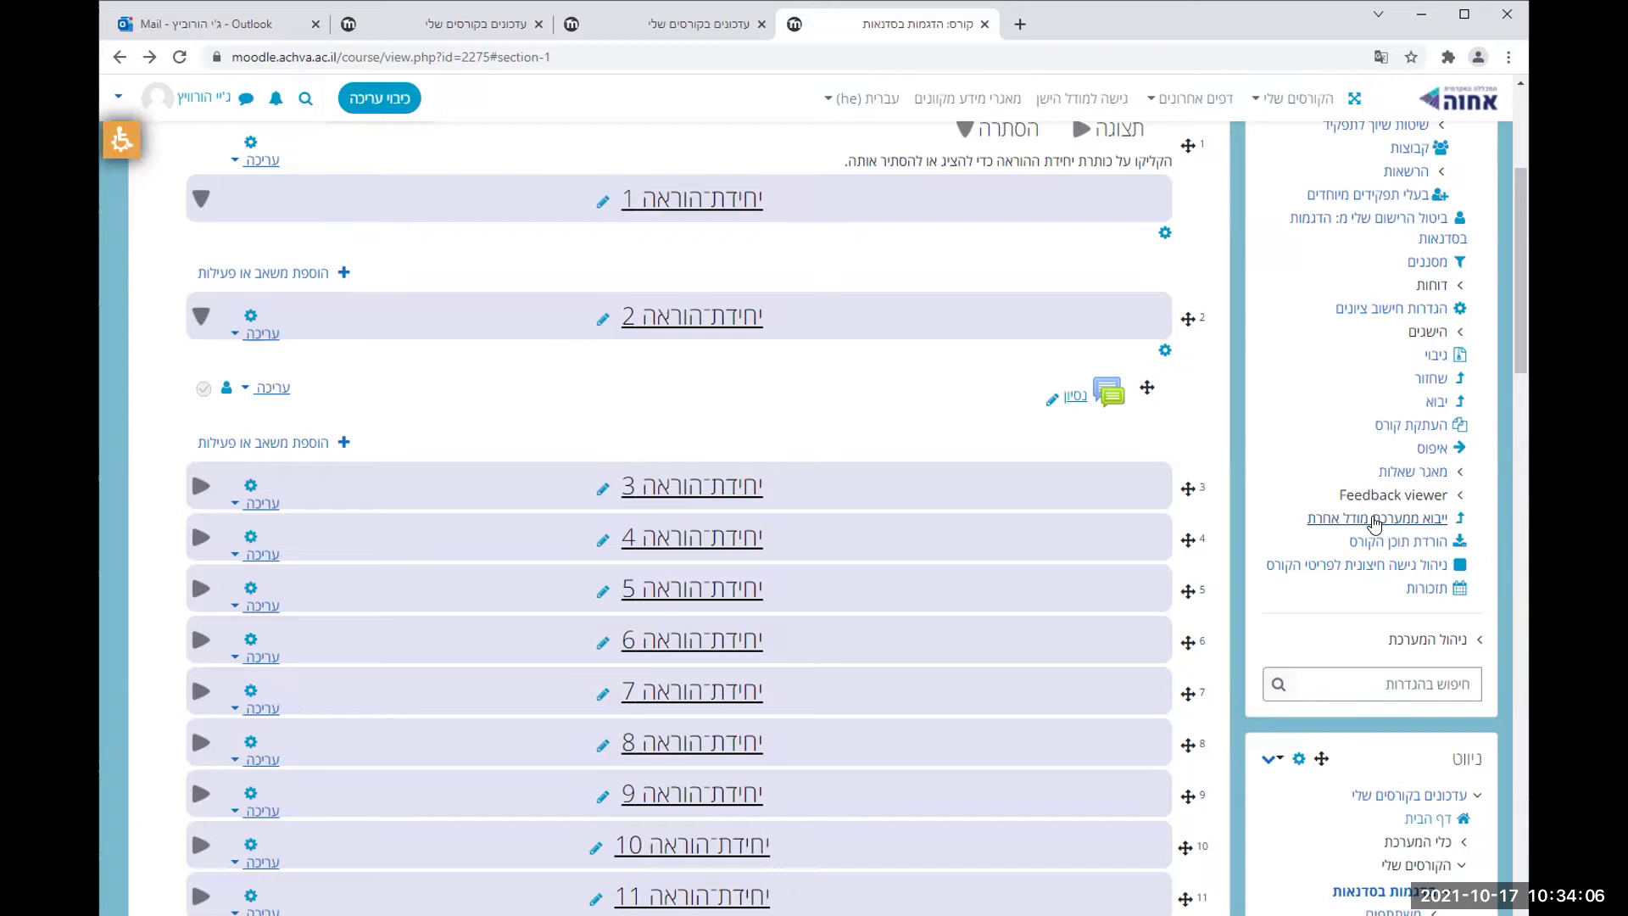
pyautogui.scroll(-10, 1375, 521)
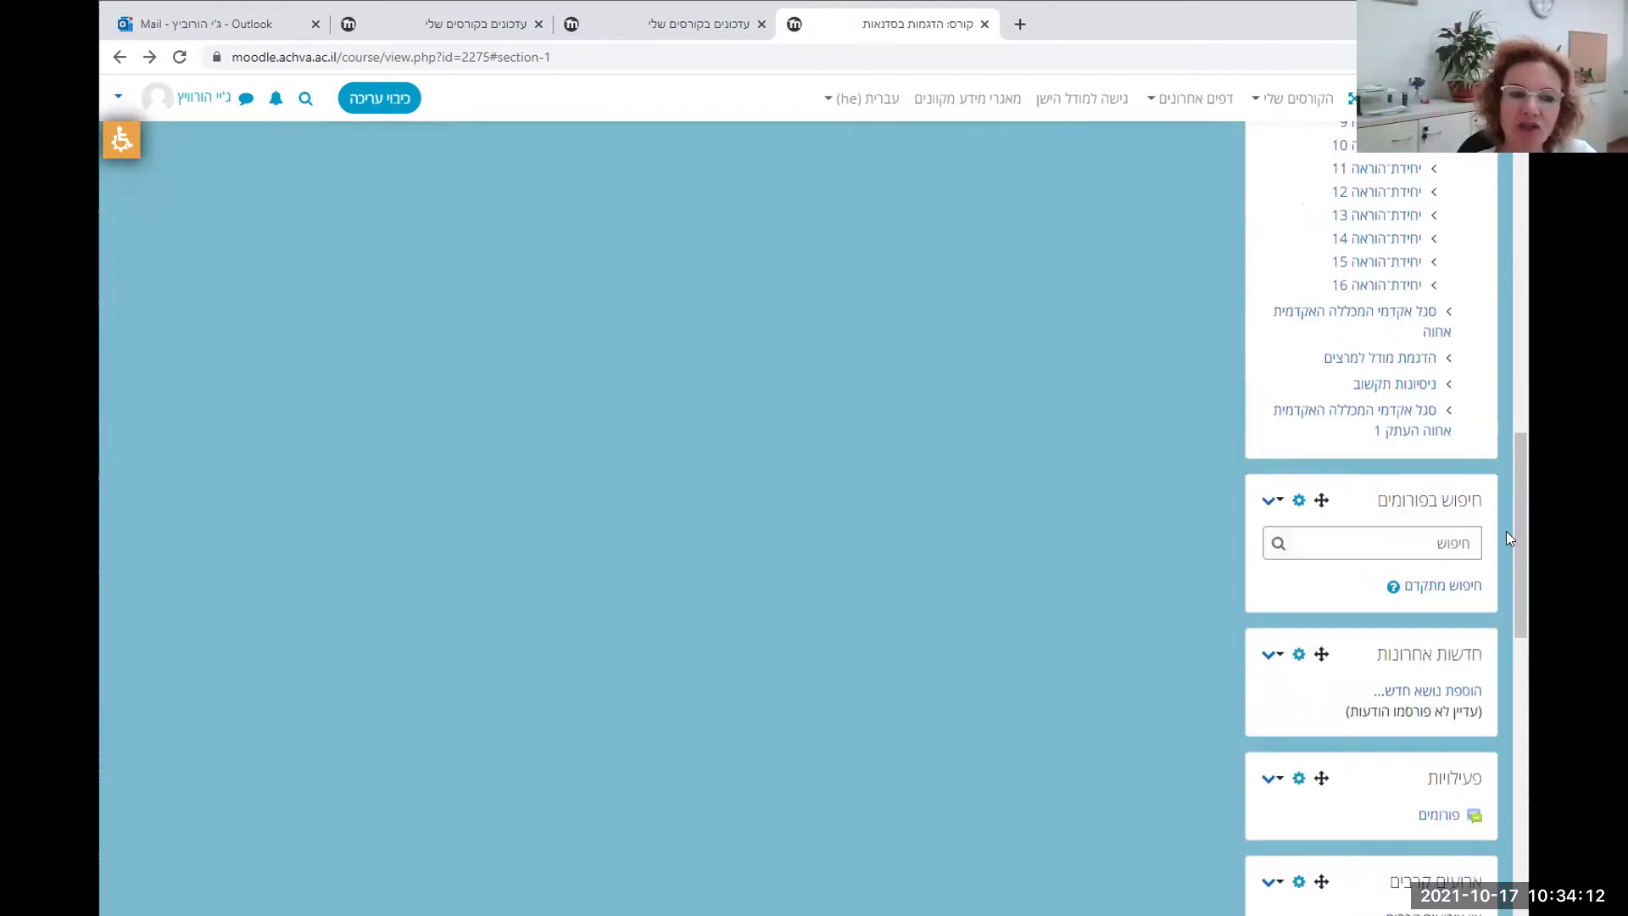
pyautogui.moveTo(1519, 542); pyautogui.dragTo(1520, 826)
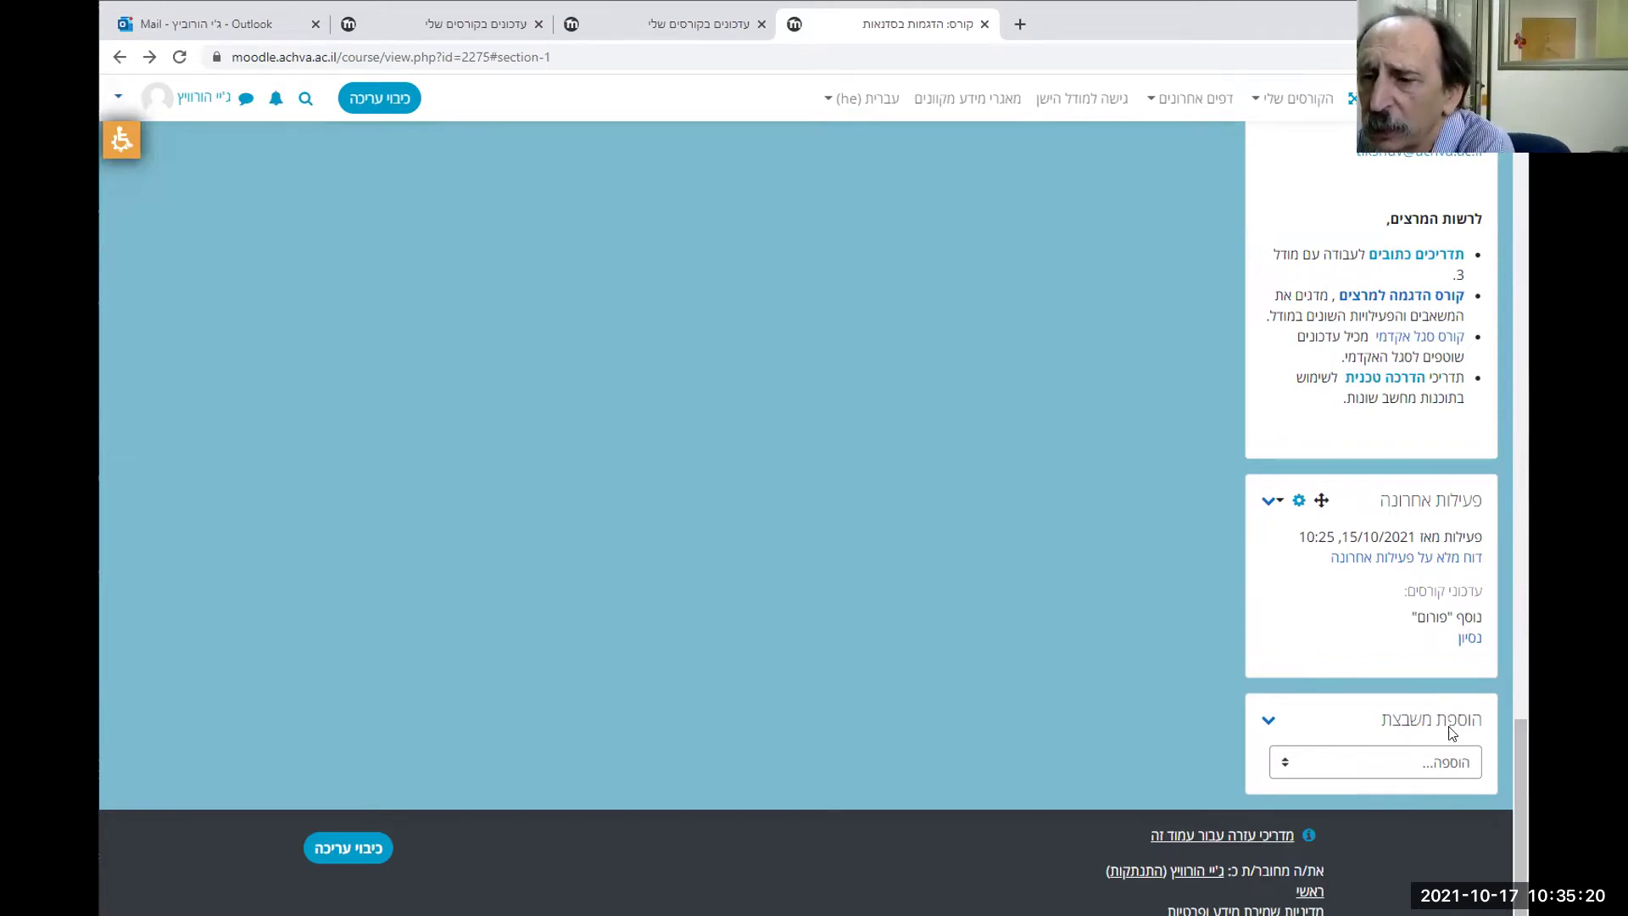
pyautogui.moveTo(1479, 720); pyautogui.dragTo(1384, 725)
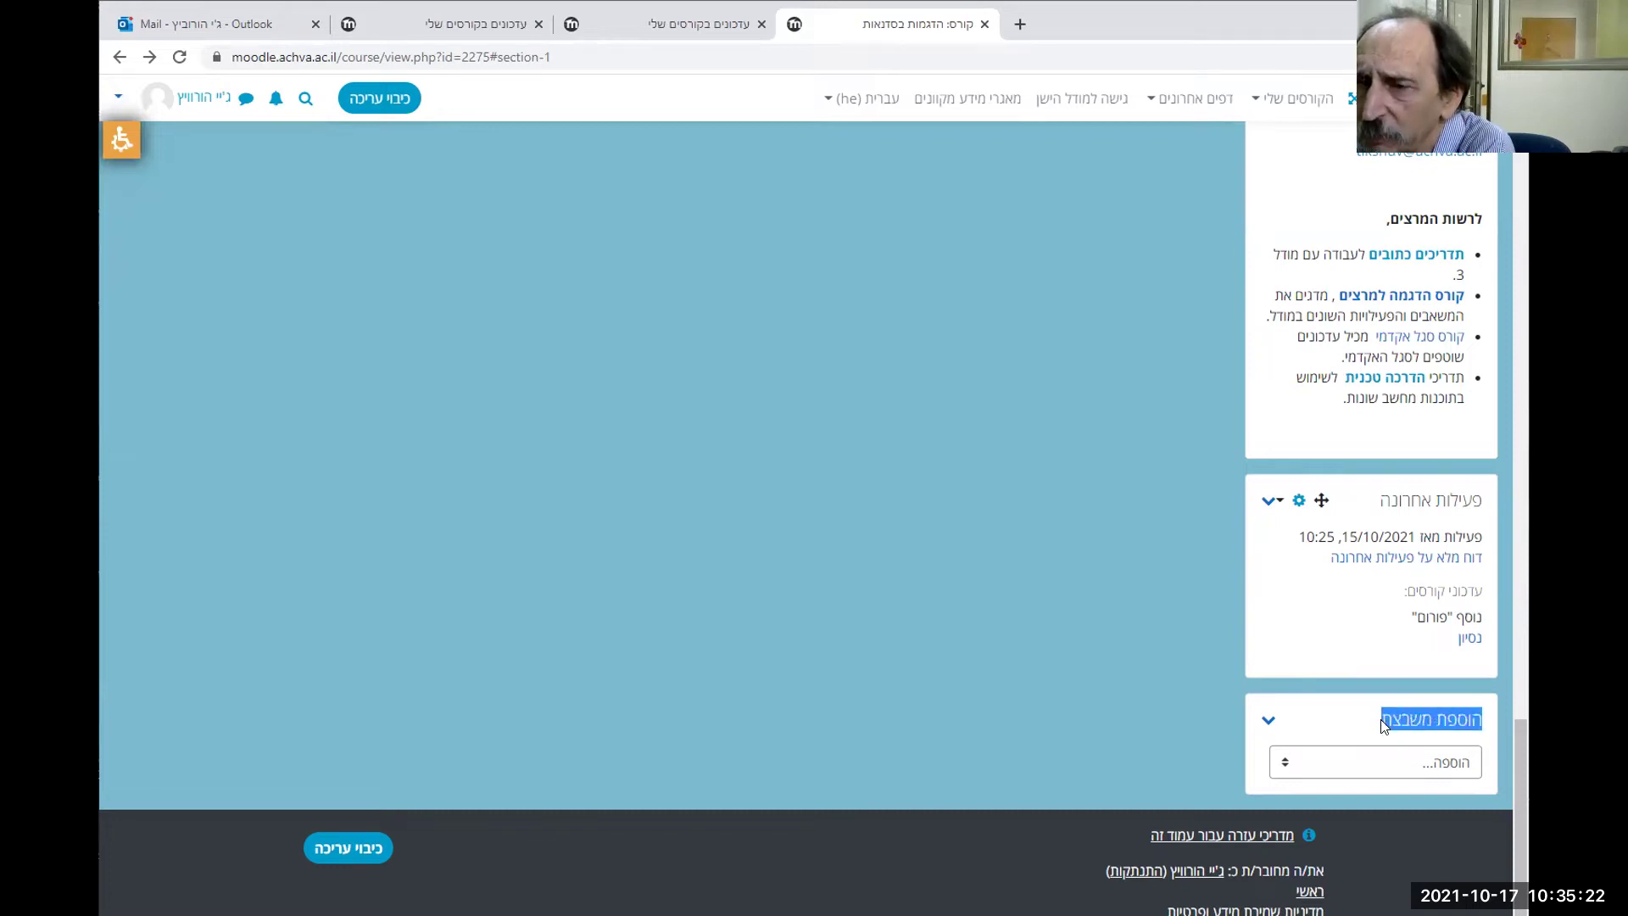
pyautogui.scroll(10, 943, 609)
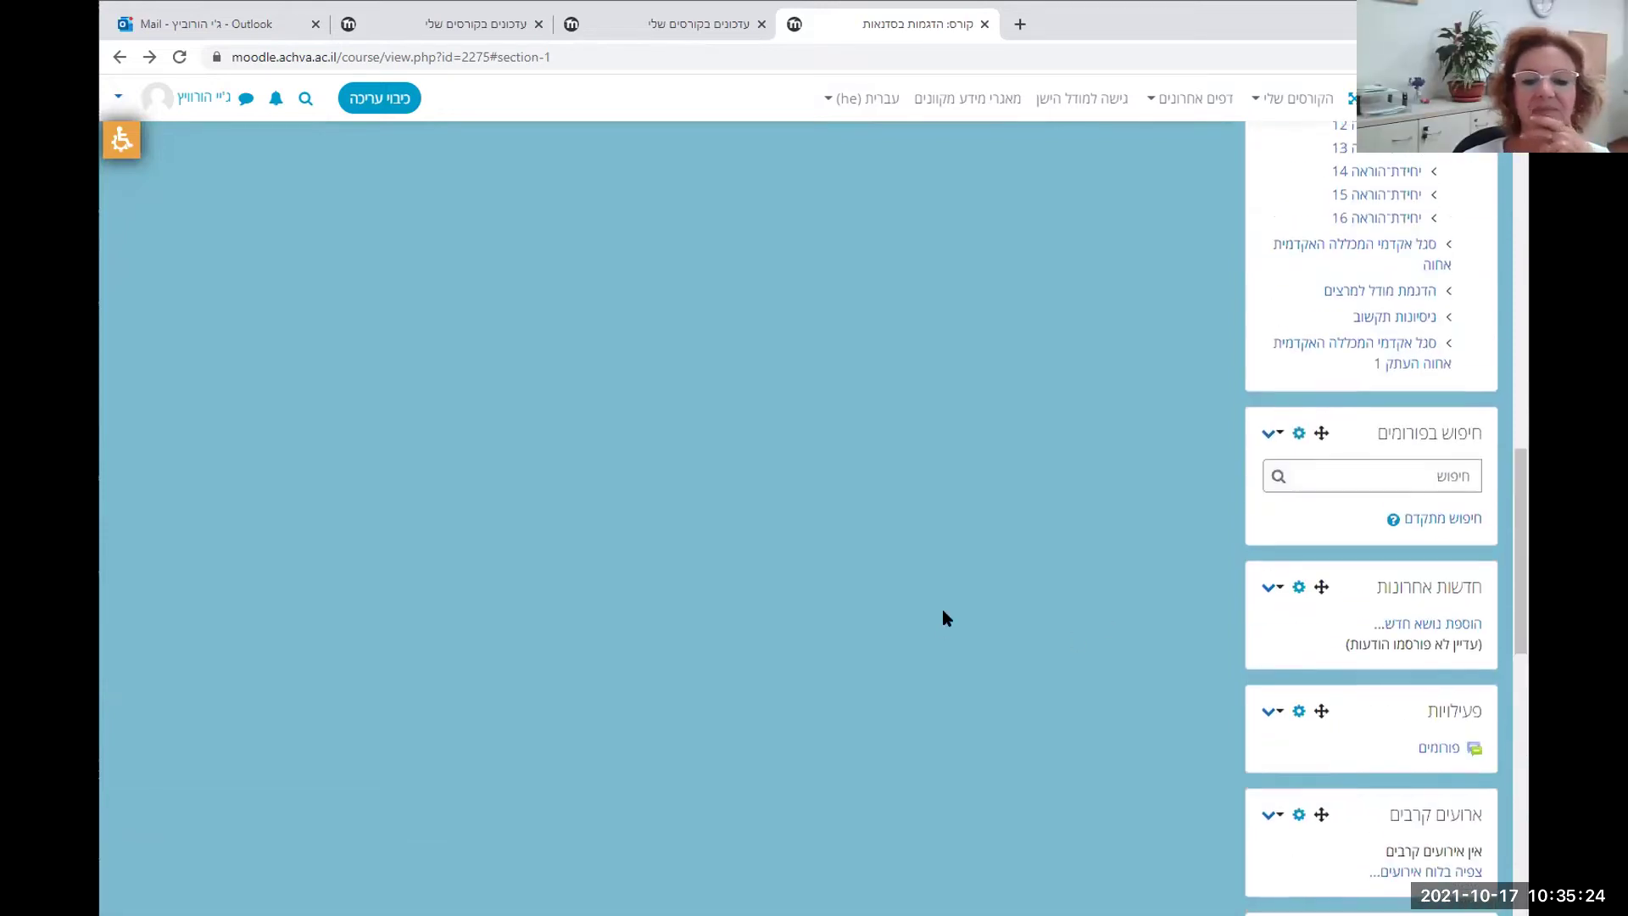
pyautogui.scroll(15, 943, 609)
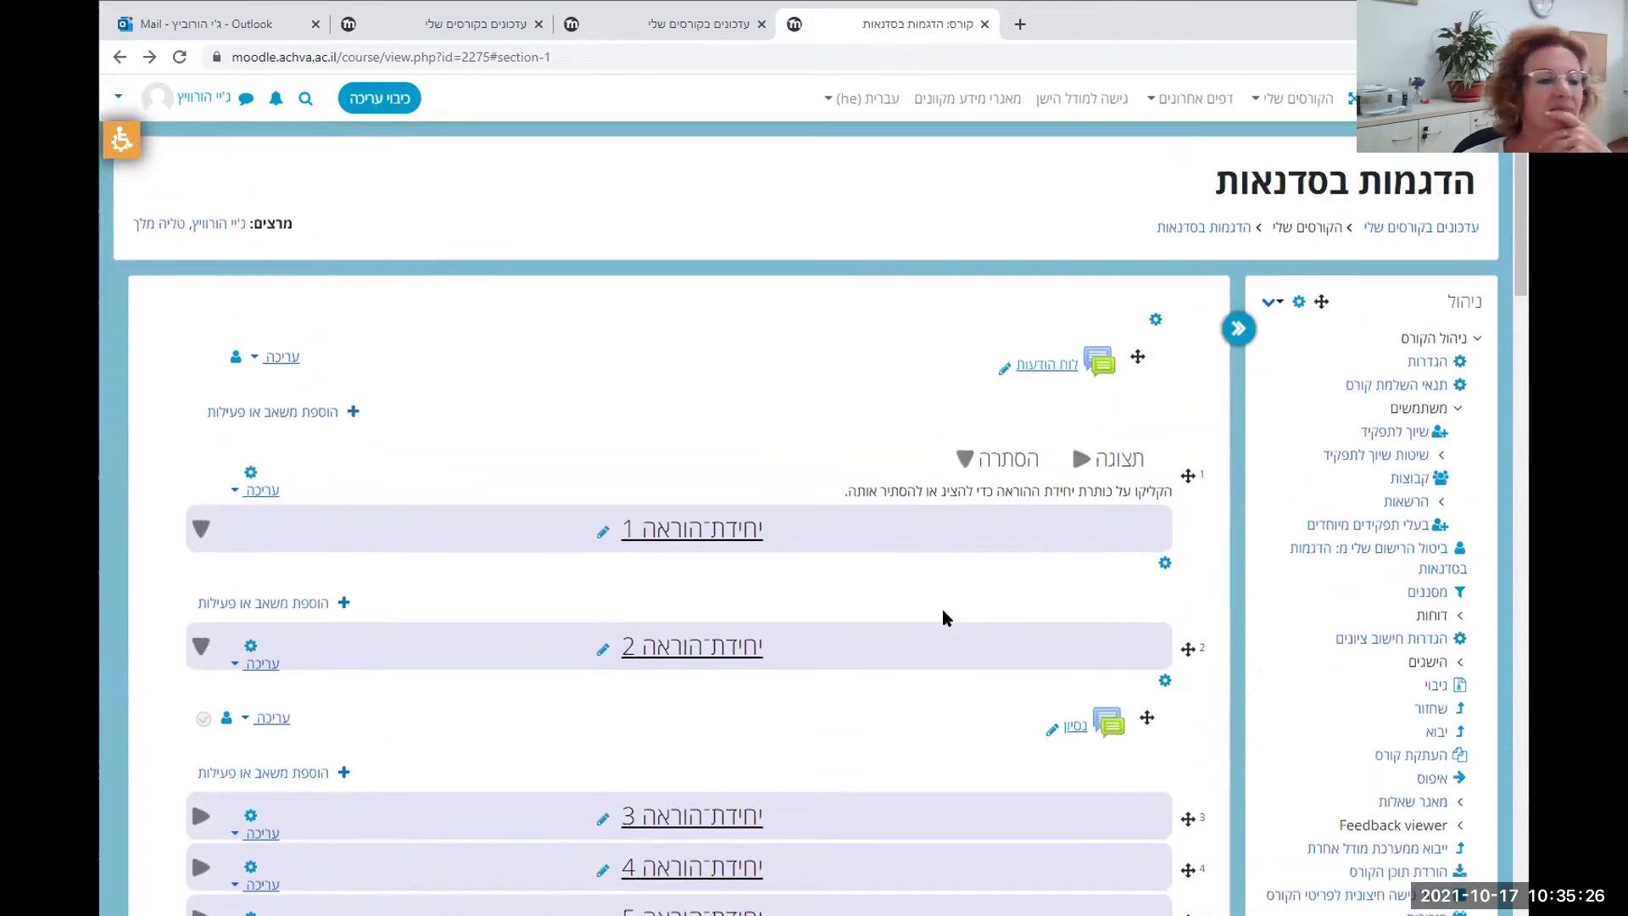
pyautogui.scroll(-15, 943, 617)
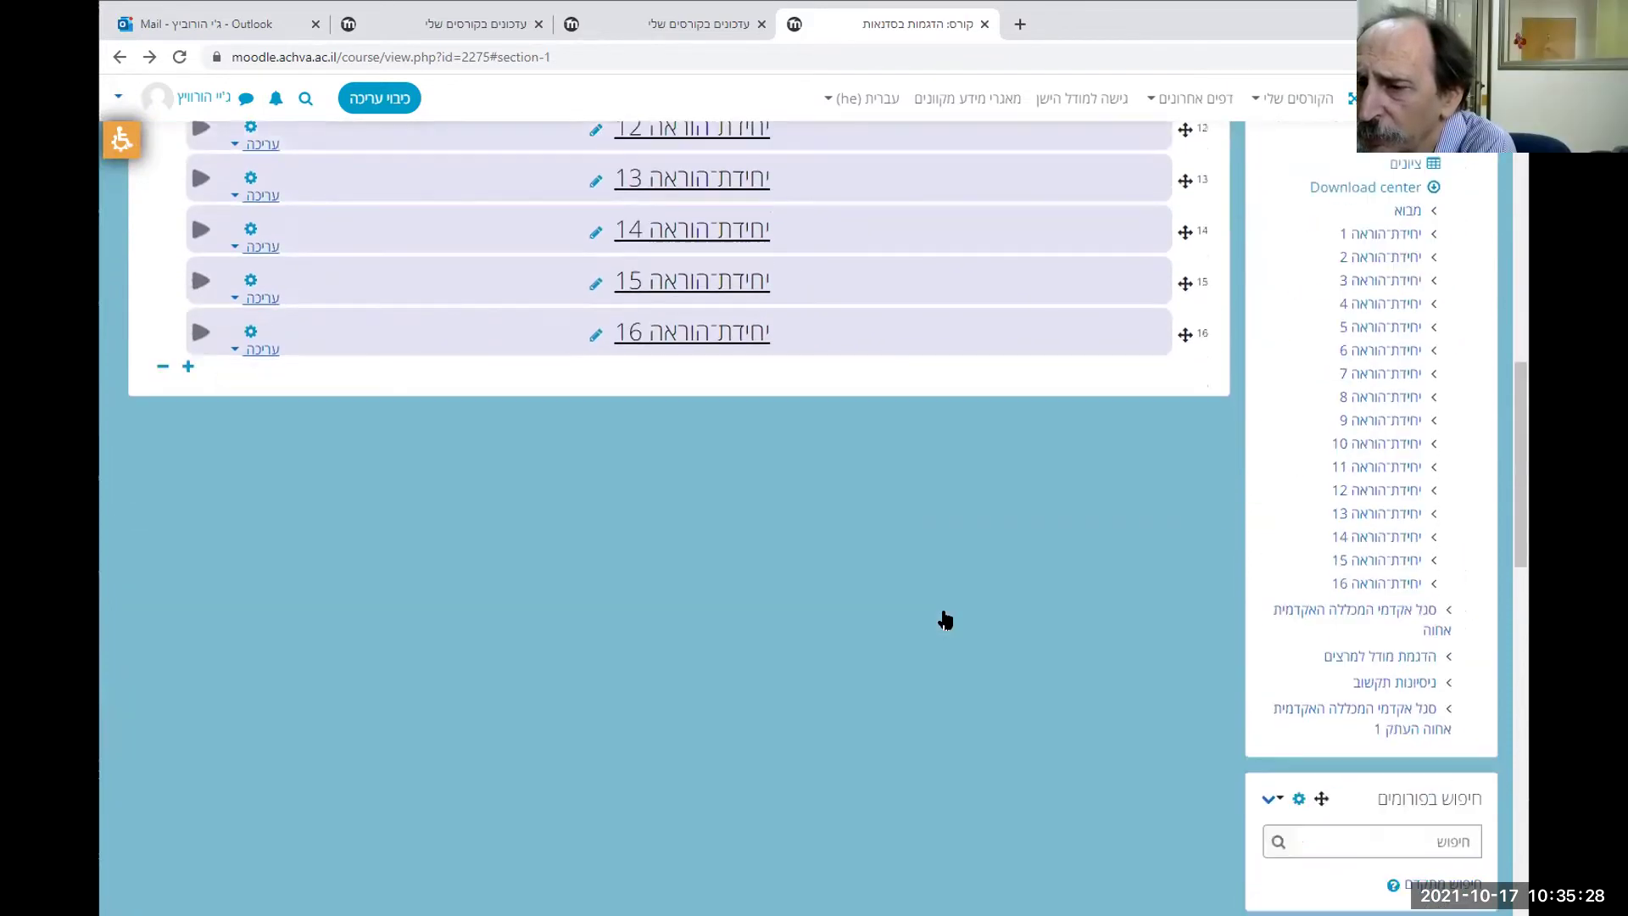
pyautogui.scroll(-10, 945, 619)
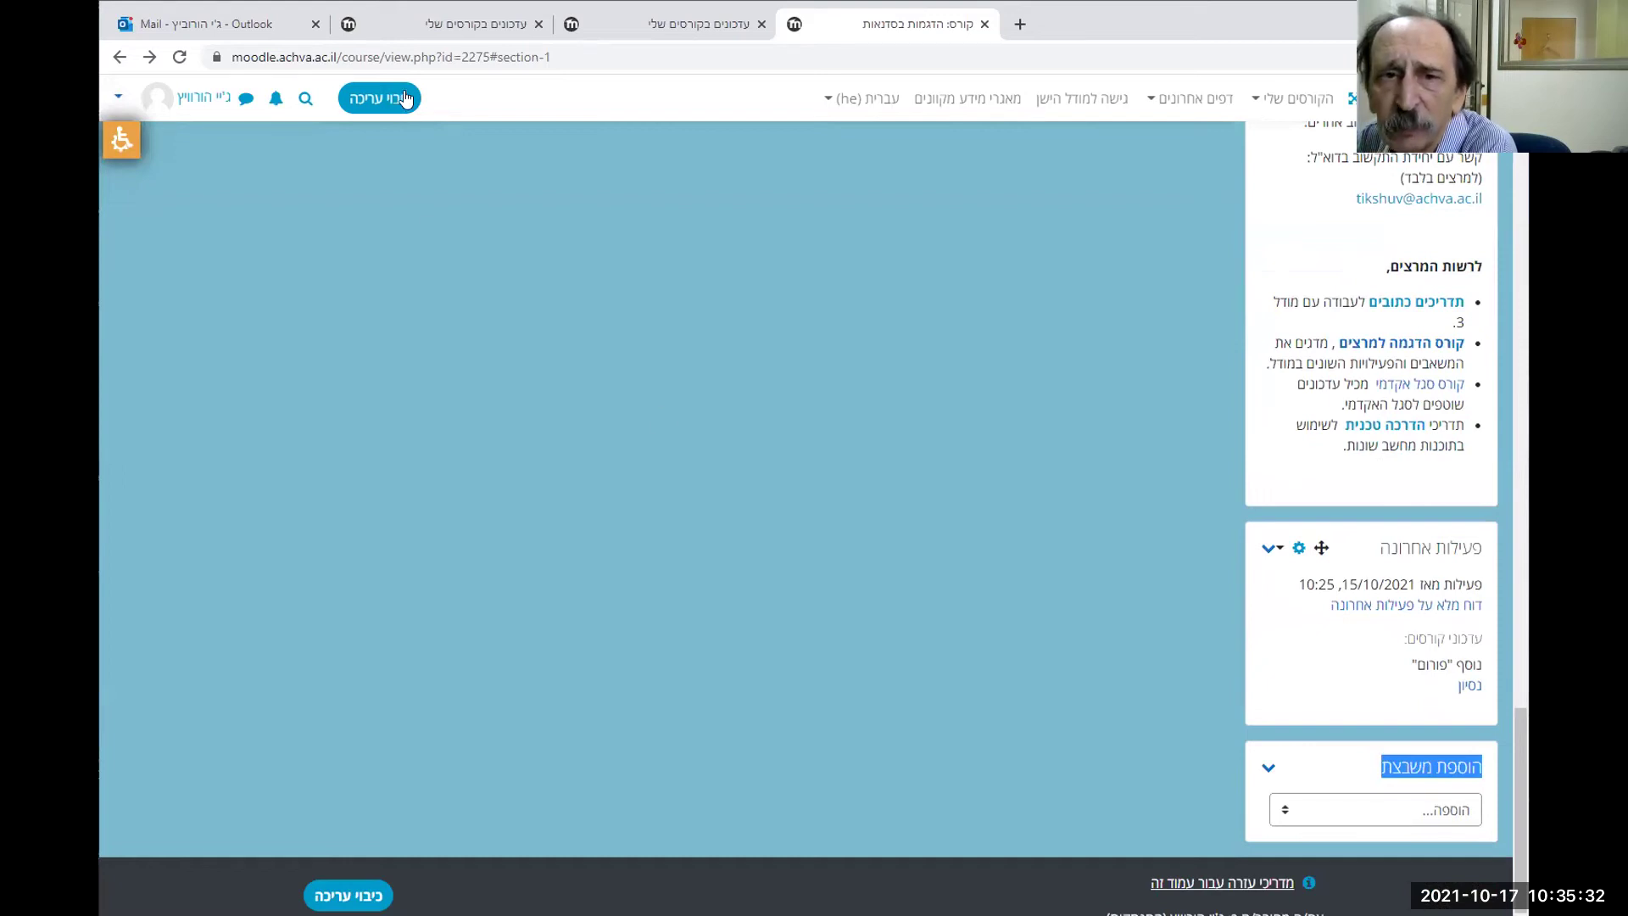
# Add the שיתוף פעילויות ומשאבים block to the הדגמות בסדנאות course page
pyautogui.click(1343, 768)
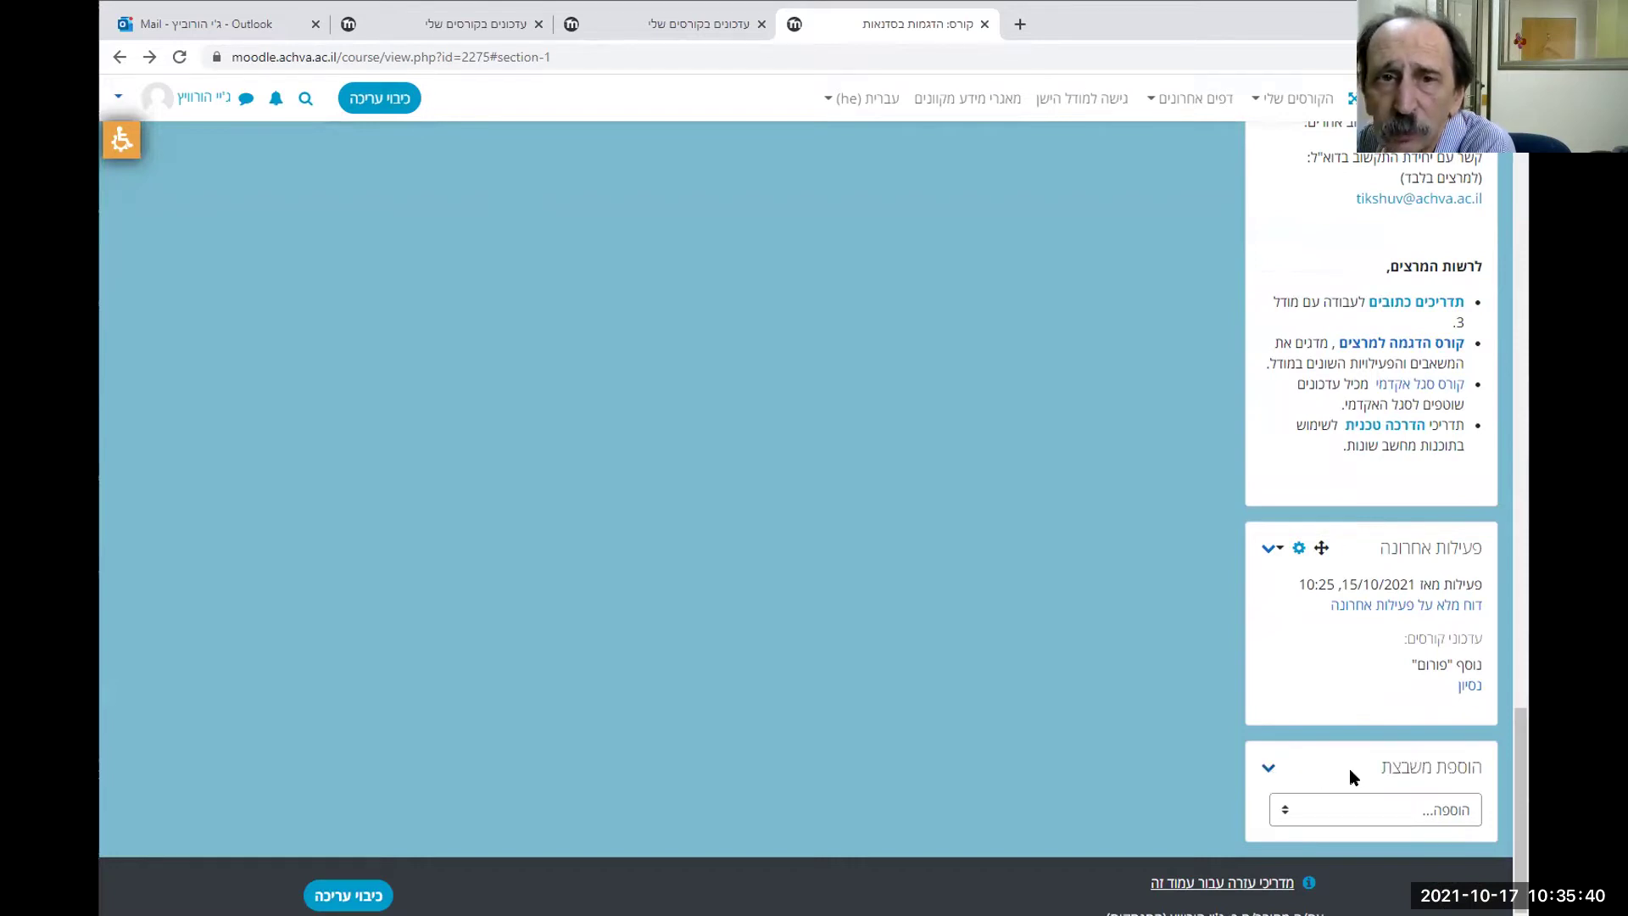
pyautogui.click(1268, 771)
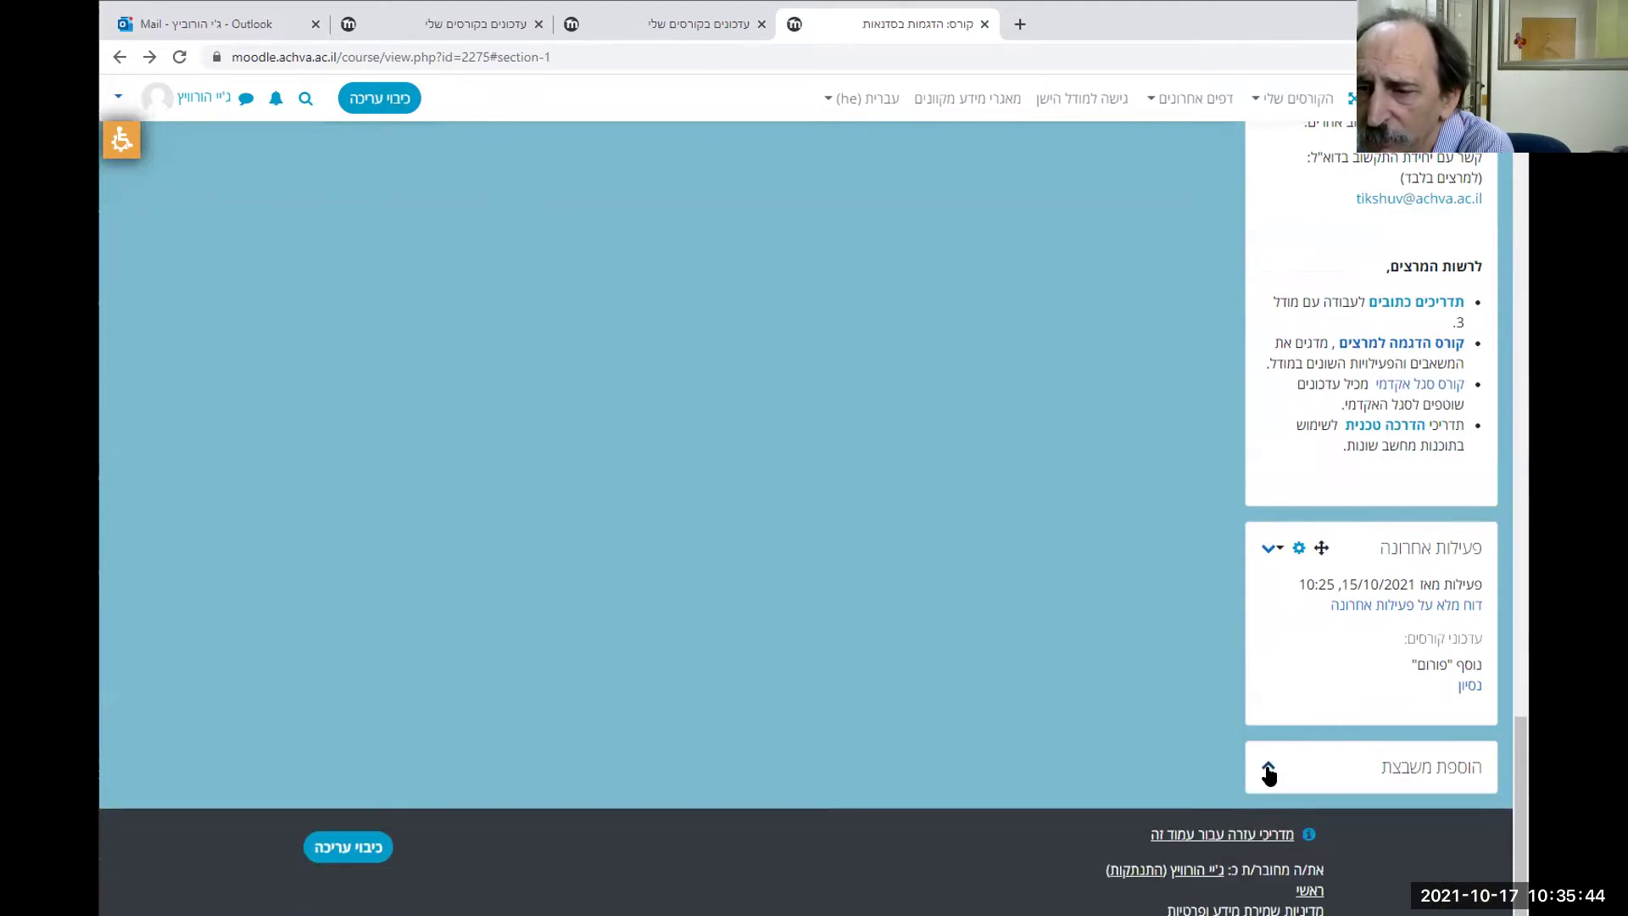
pyautogui.click(1269, 770)
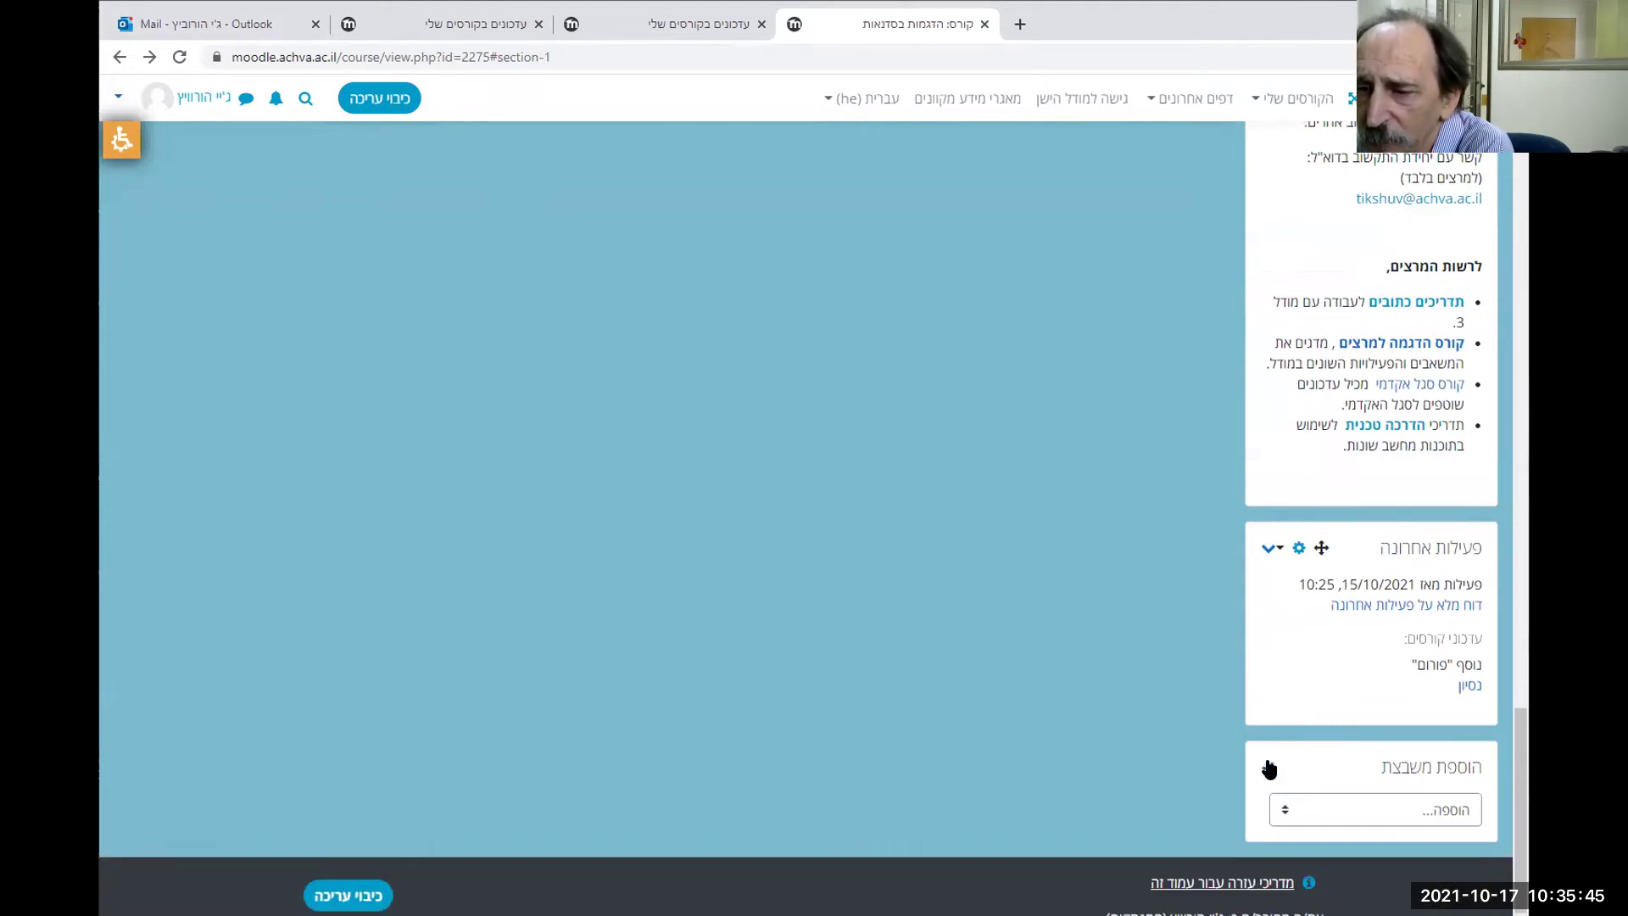
pyautogui.click(1284, 810)
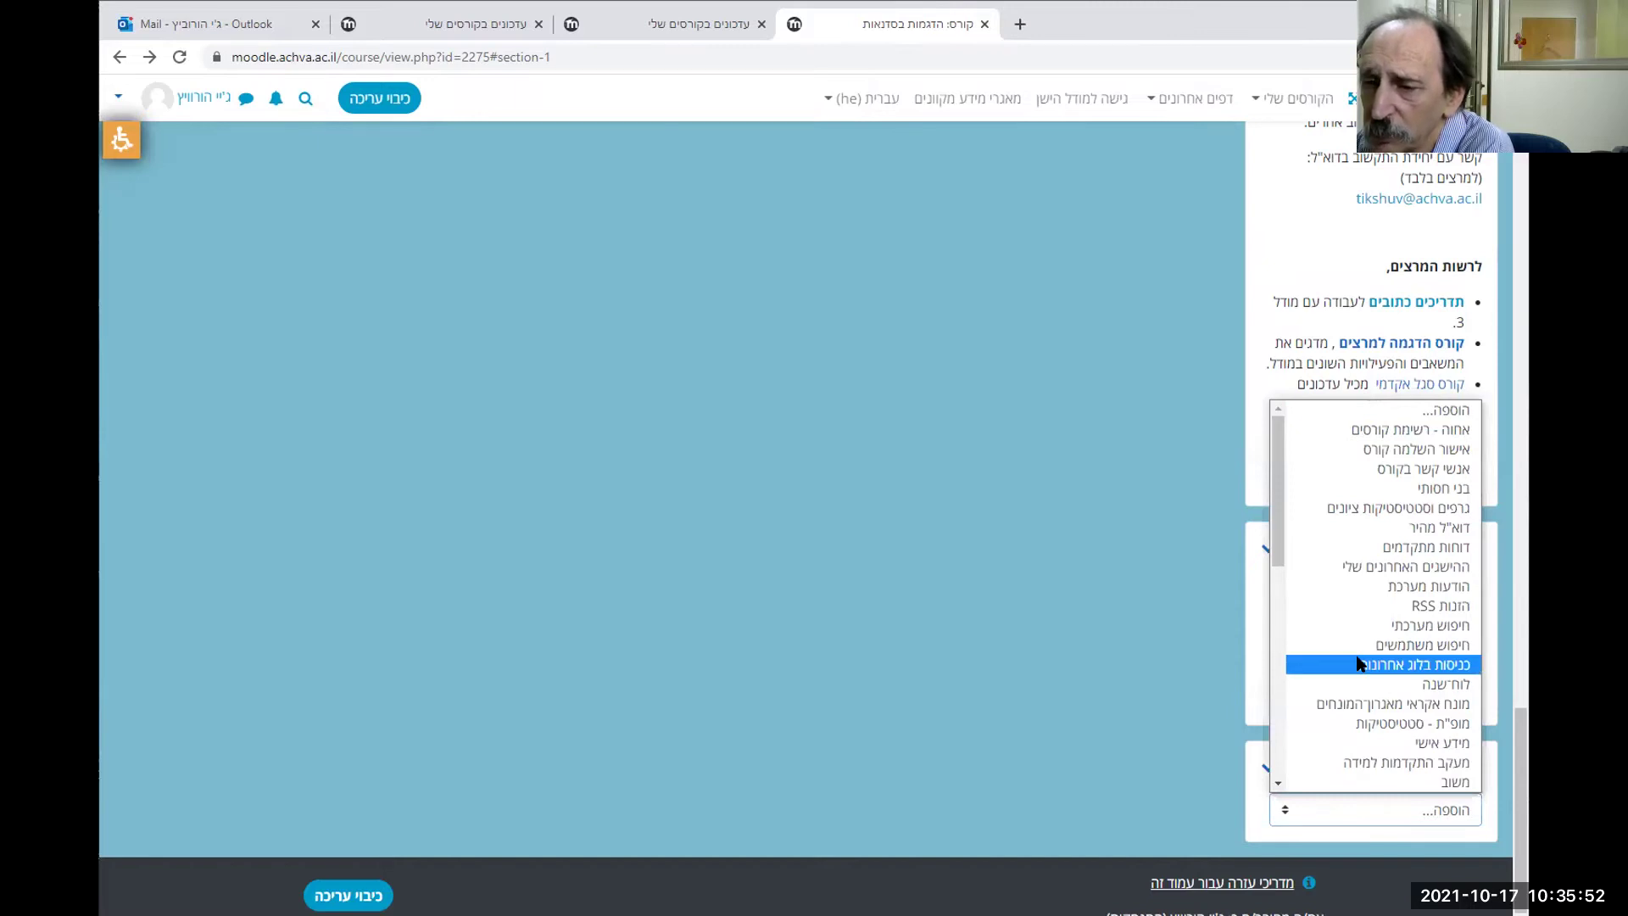
pyautogui.scroll(-10, 1358, 663)
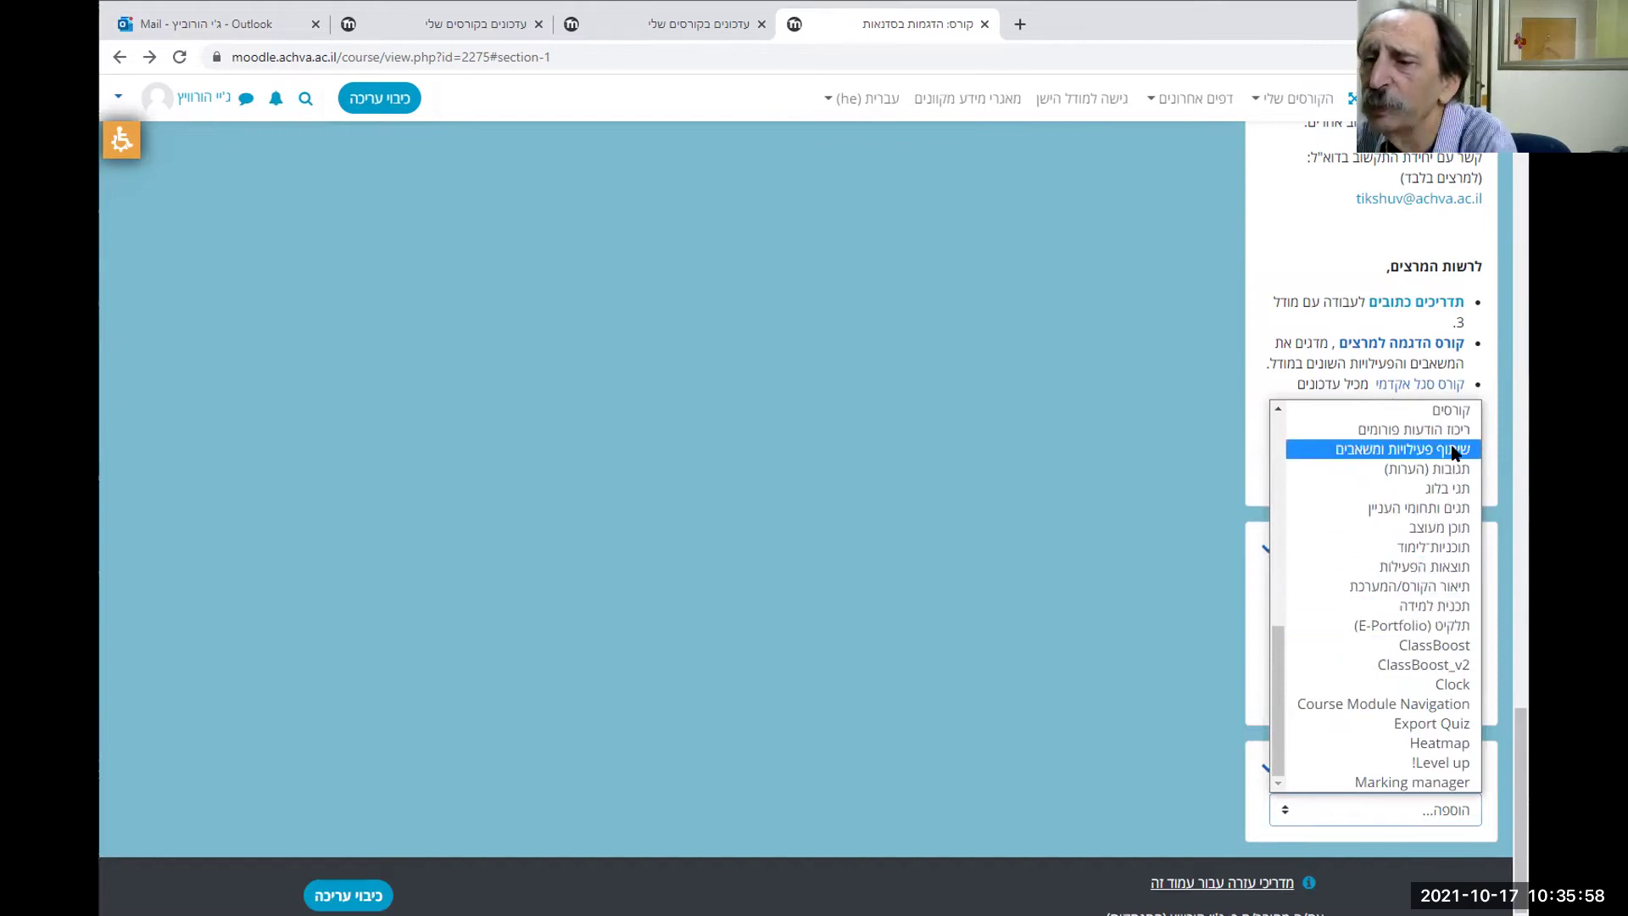
pyautogui.click(1455, 450)
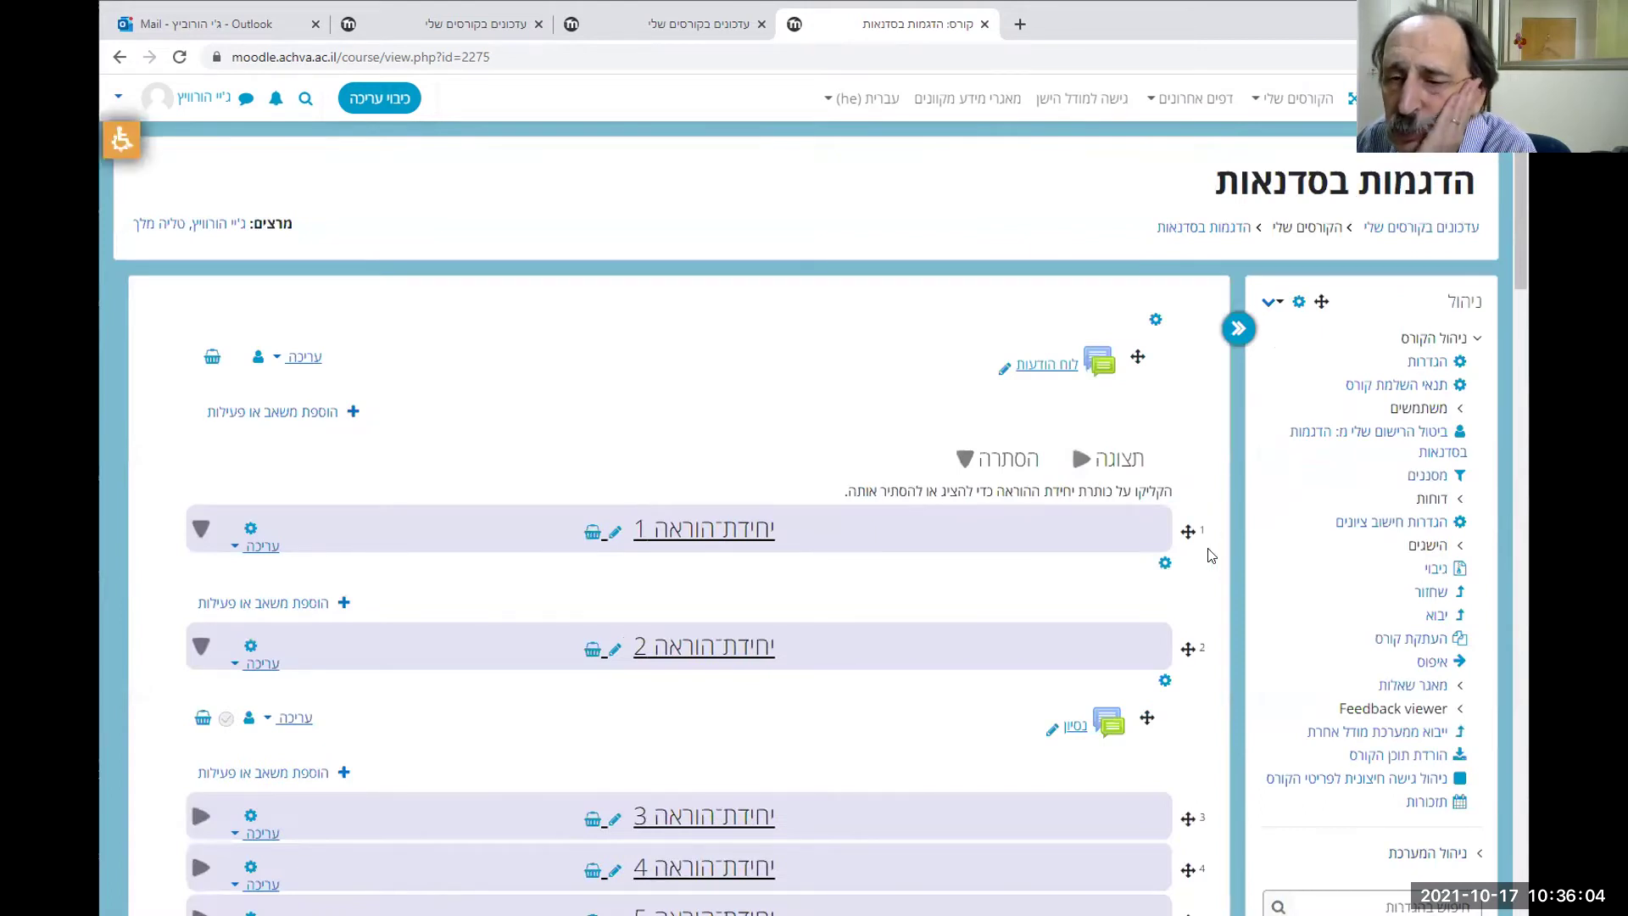
# Copy the נסיון forum in יחידת־הוראה 2 to the sharing basket without including user data
pyautogui.scroll(-4, 1187, 537)
pyautogui.scroll(-5, 1189, 546)
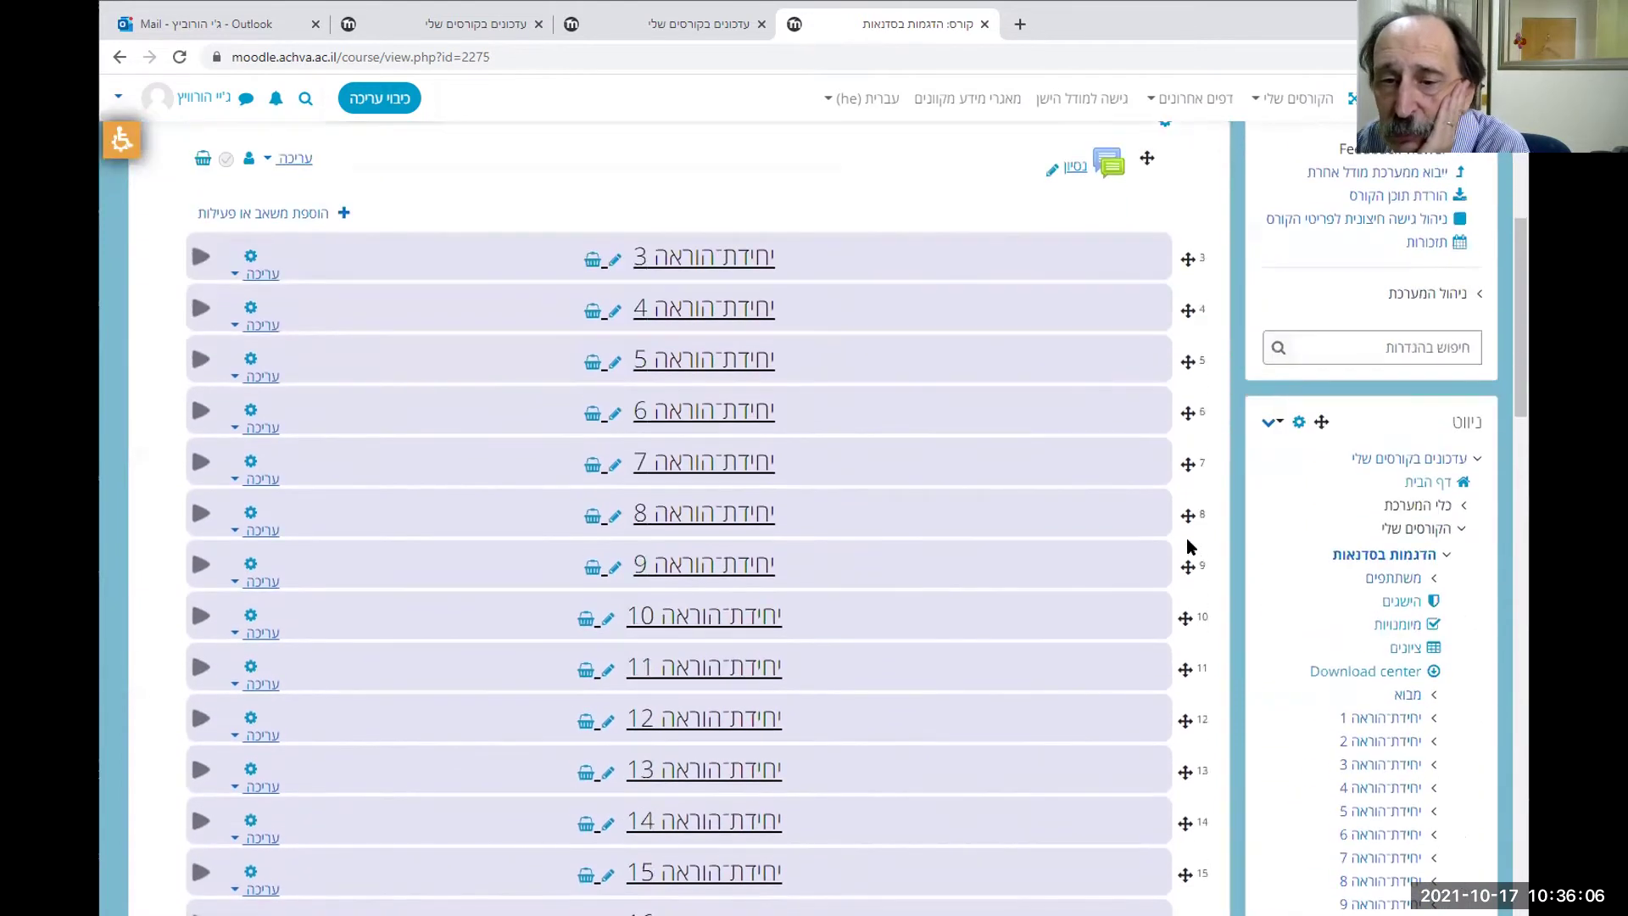
pyautogui.scroll(8, 1190, 546)
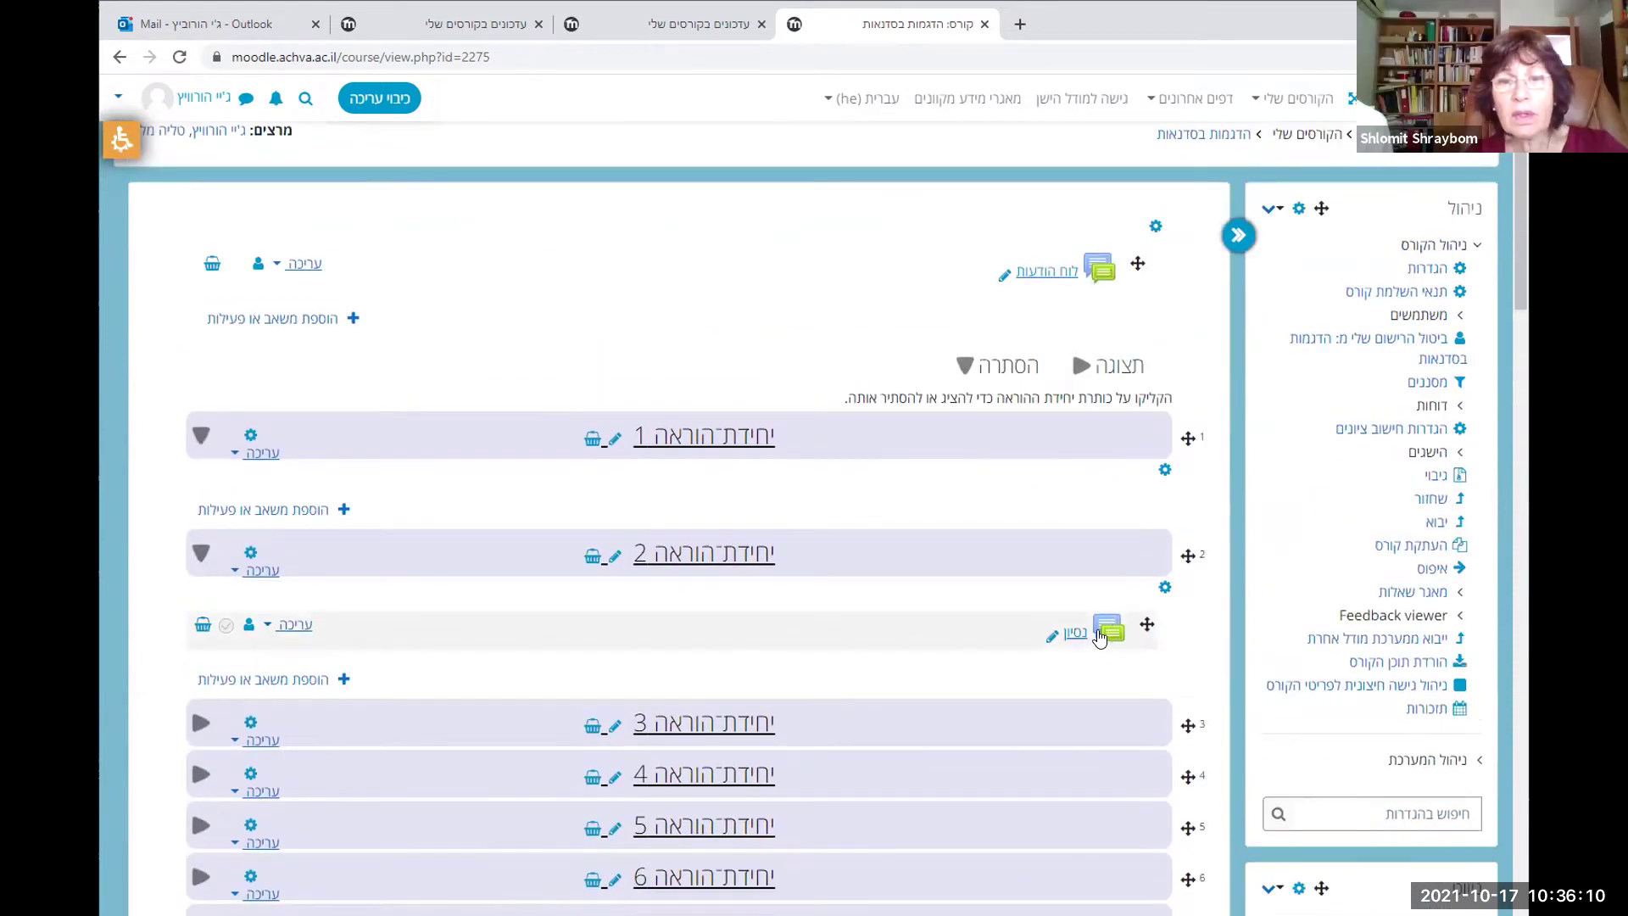
pyautogui.click(295, 627)
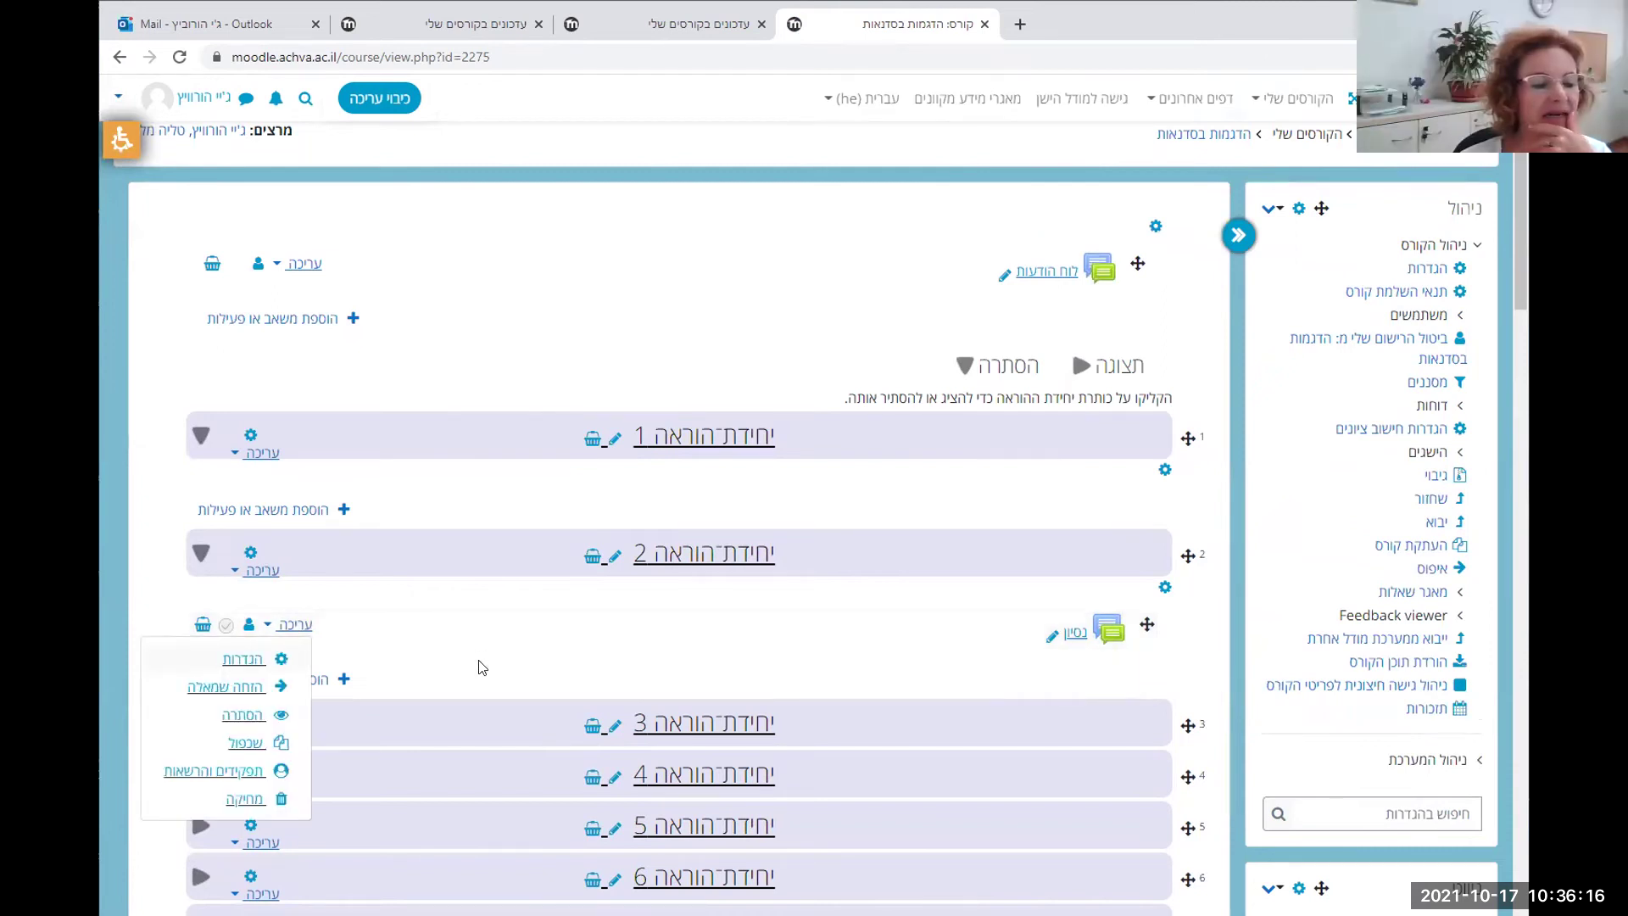
pyautogui.click(632, 689)
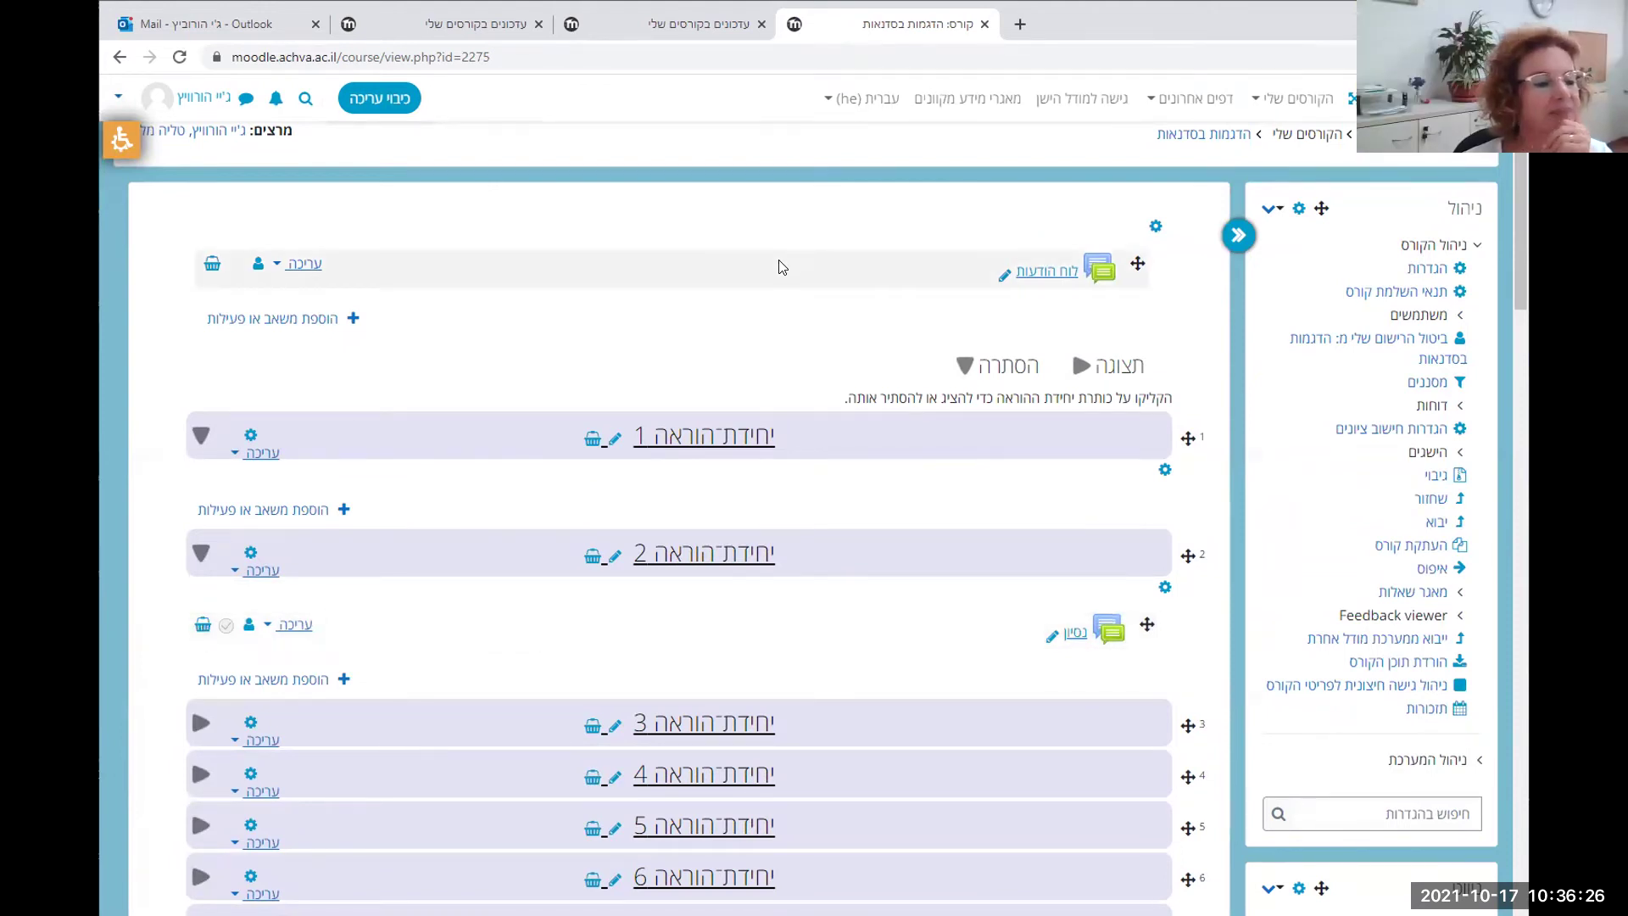
pyautogui.click(202, 626)
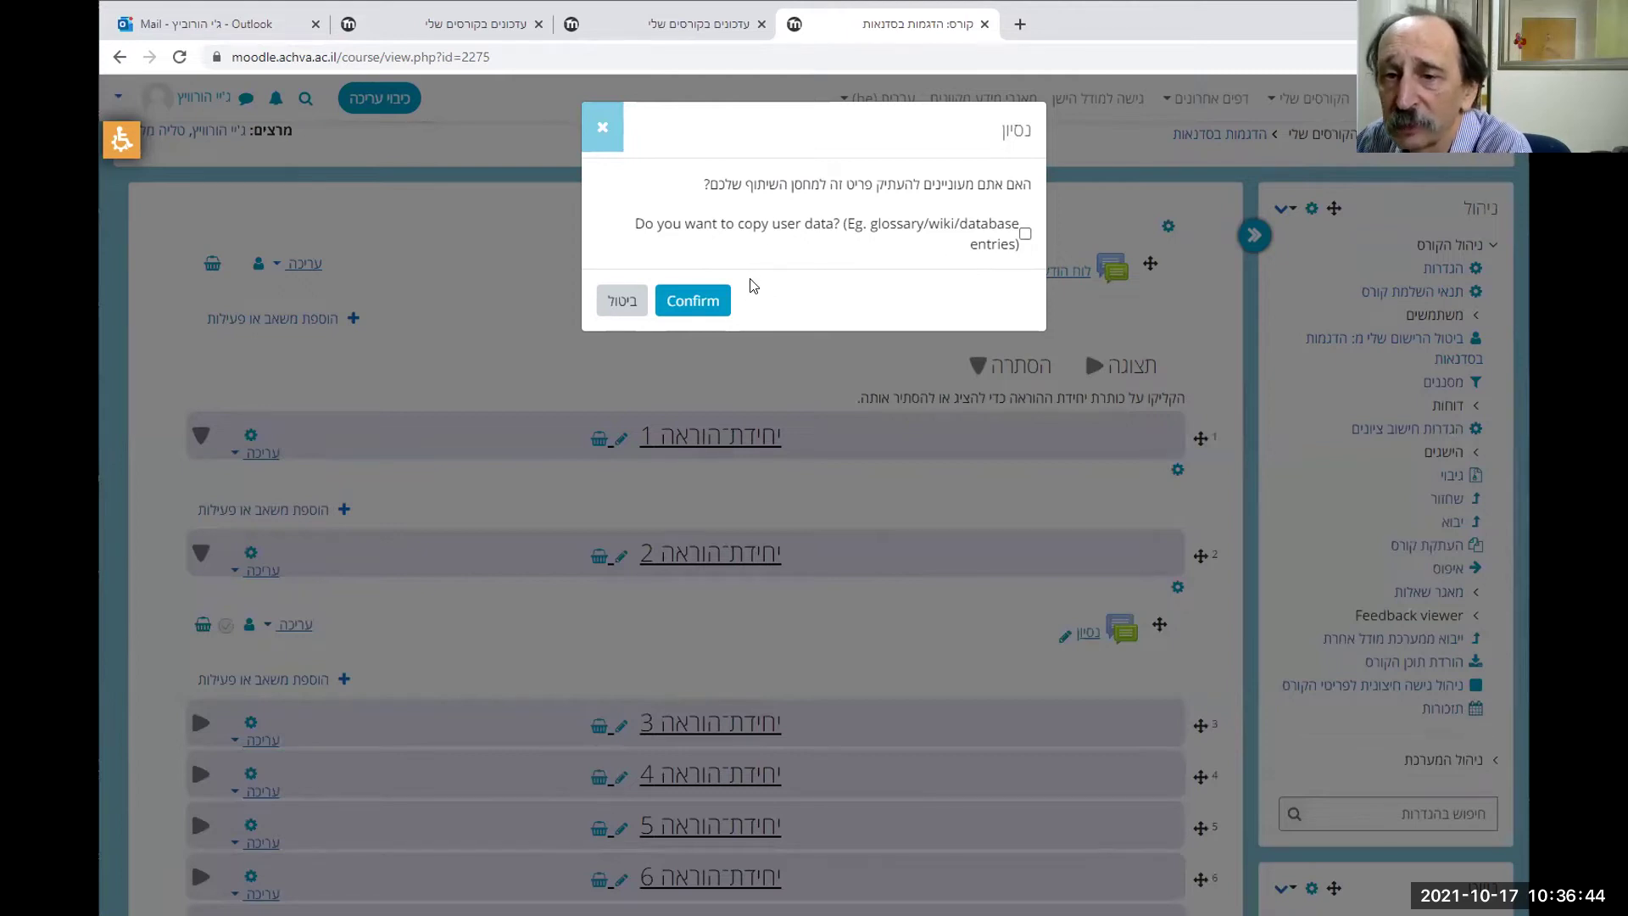
pyautogui.click(699, 303)
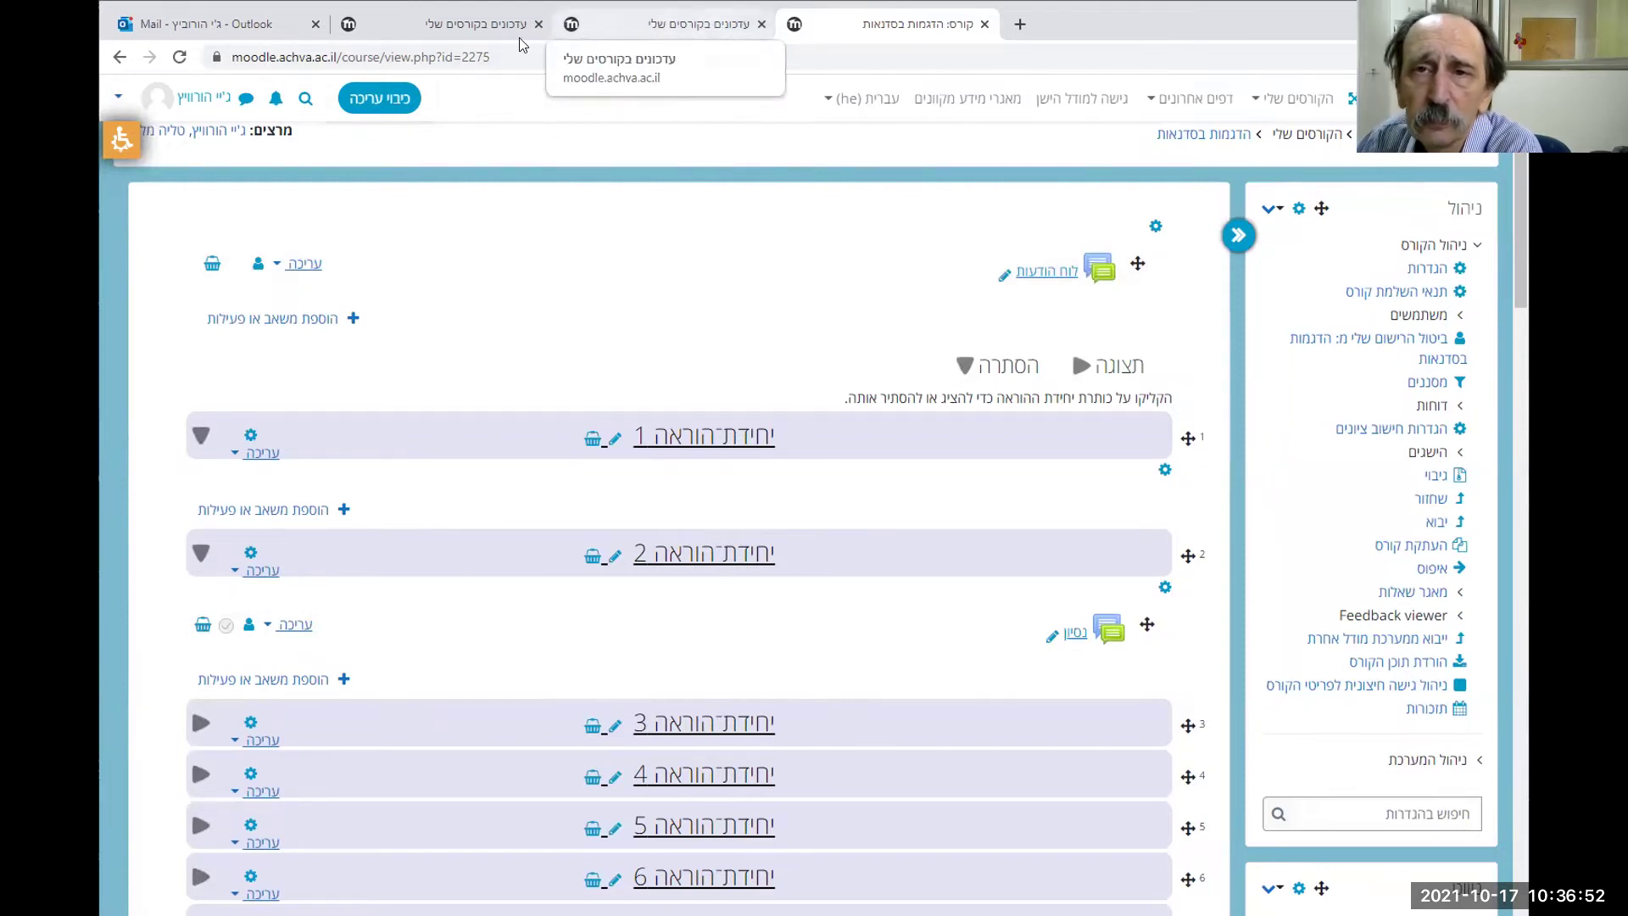
# Switch to the other Moodle browser tab and open the ניסיונות תקשוב course there
pyautogui.click(707, 34)
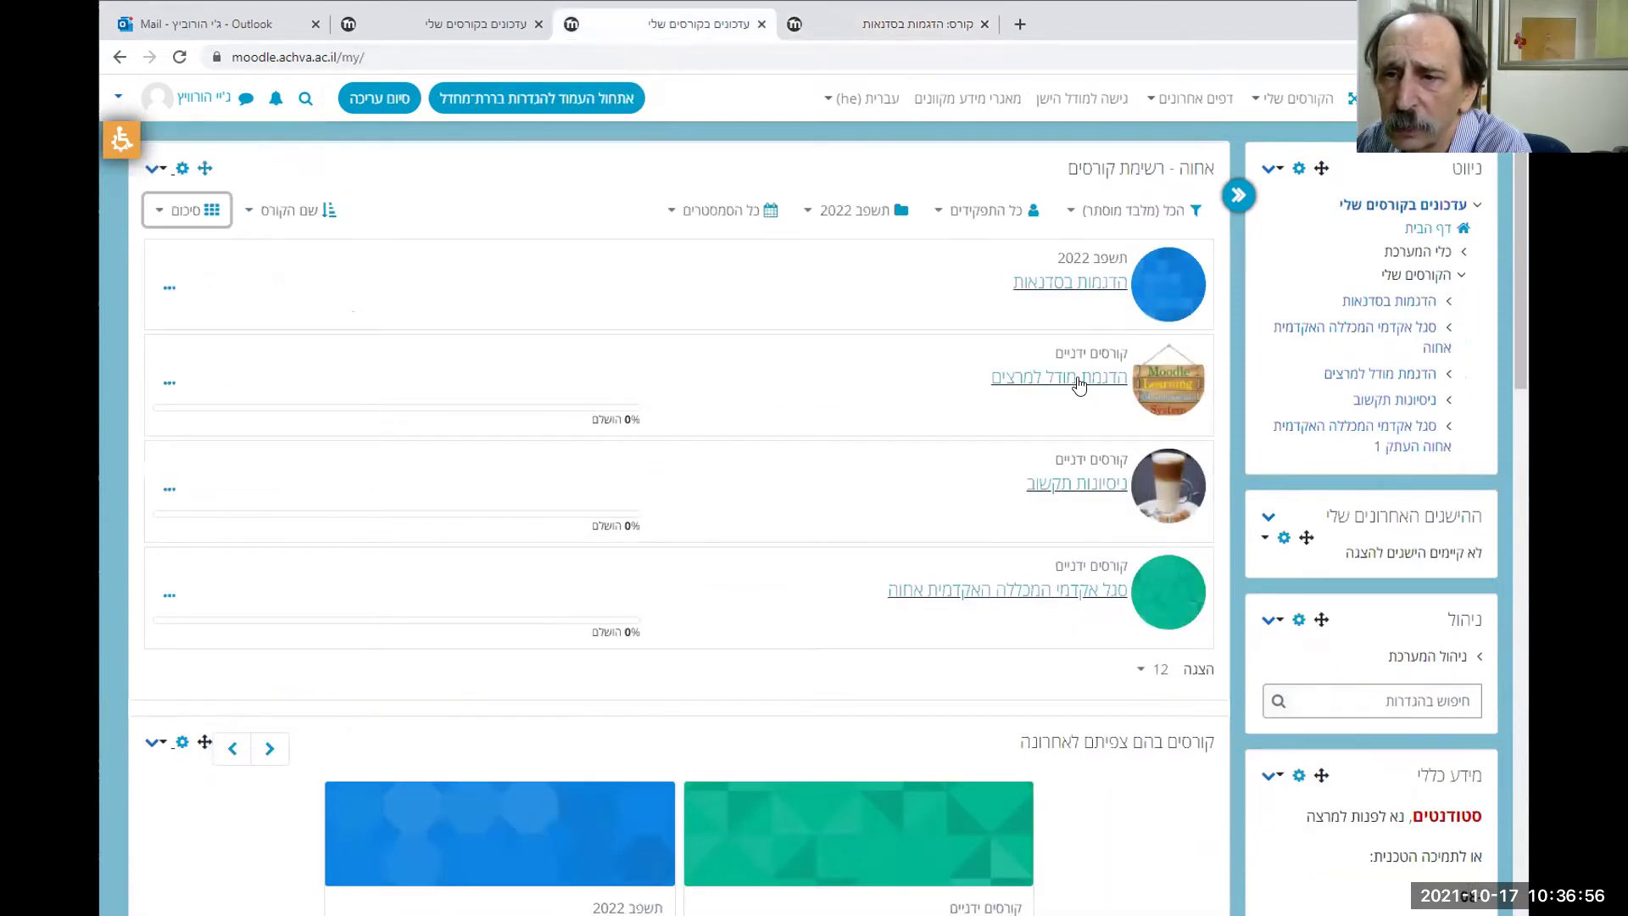
pyautogui.click(1092, 284)
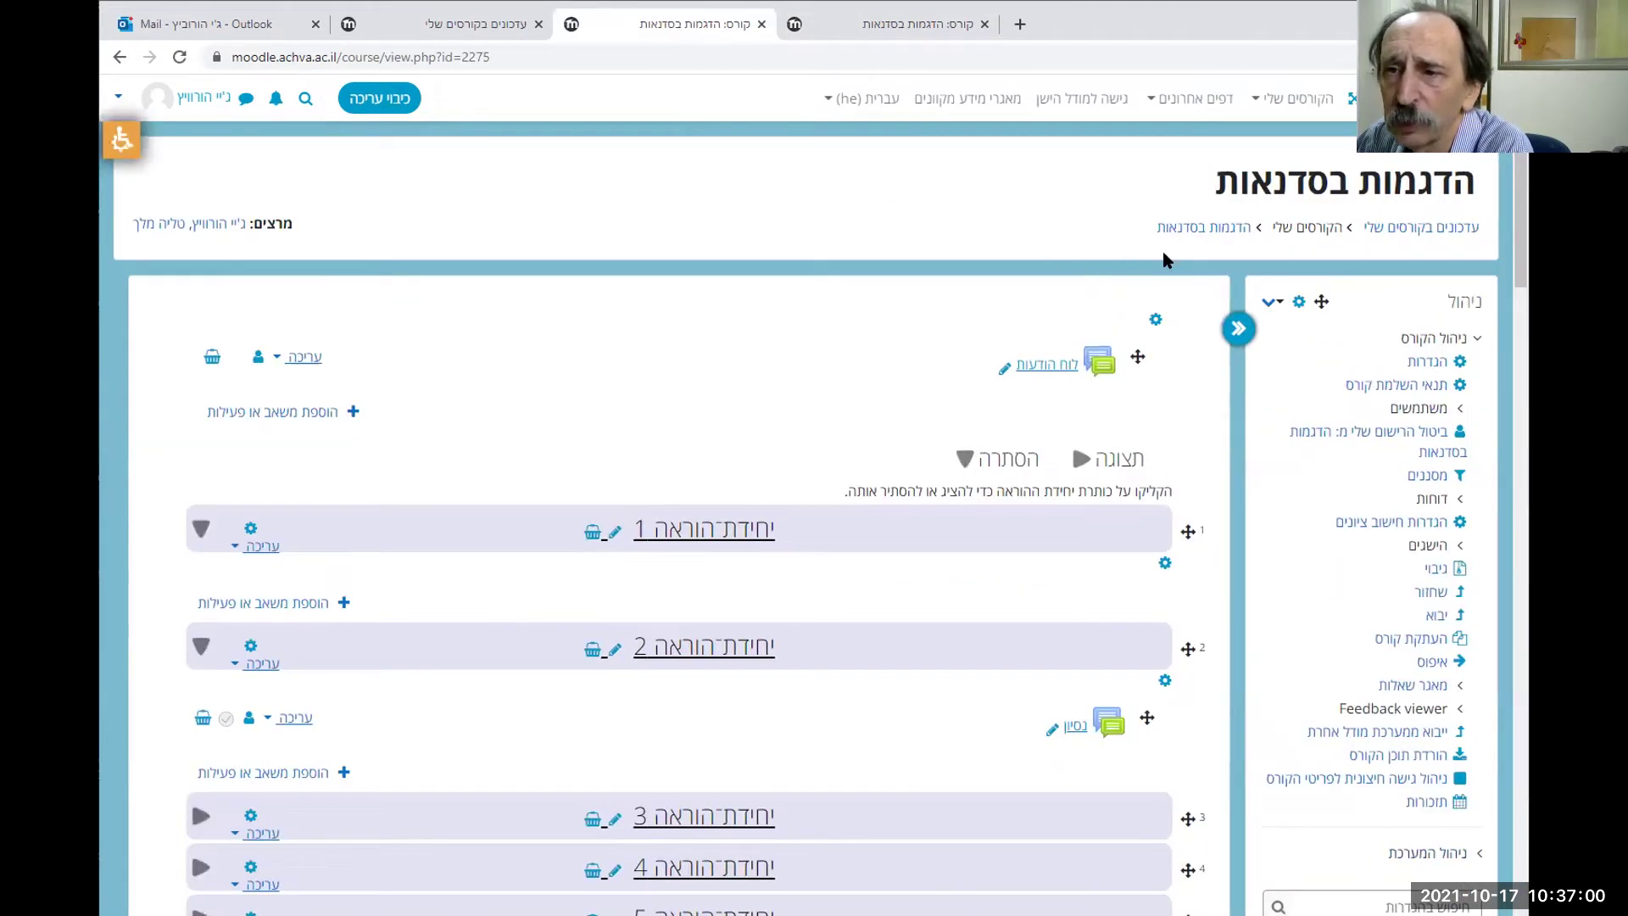
pyautogui.click(1263, 99)
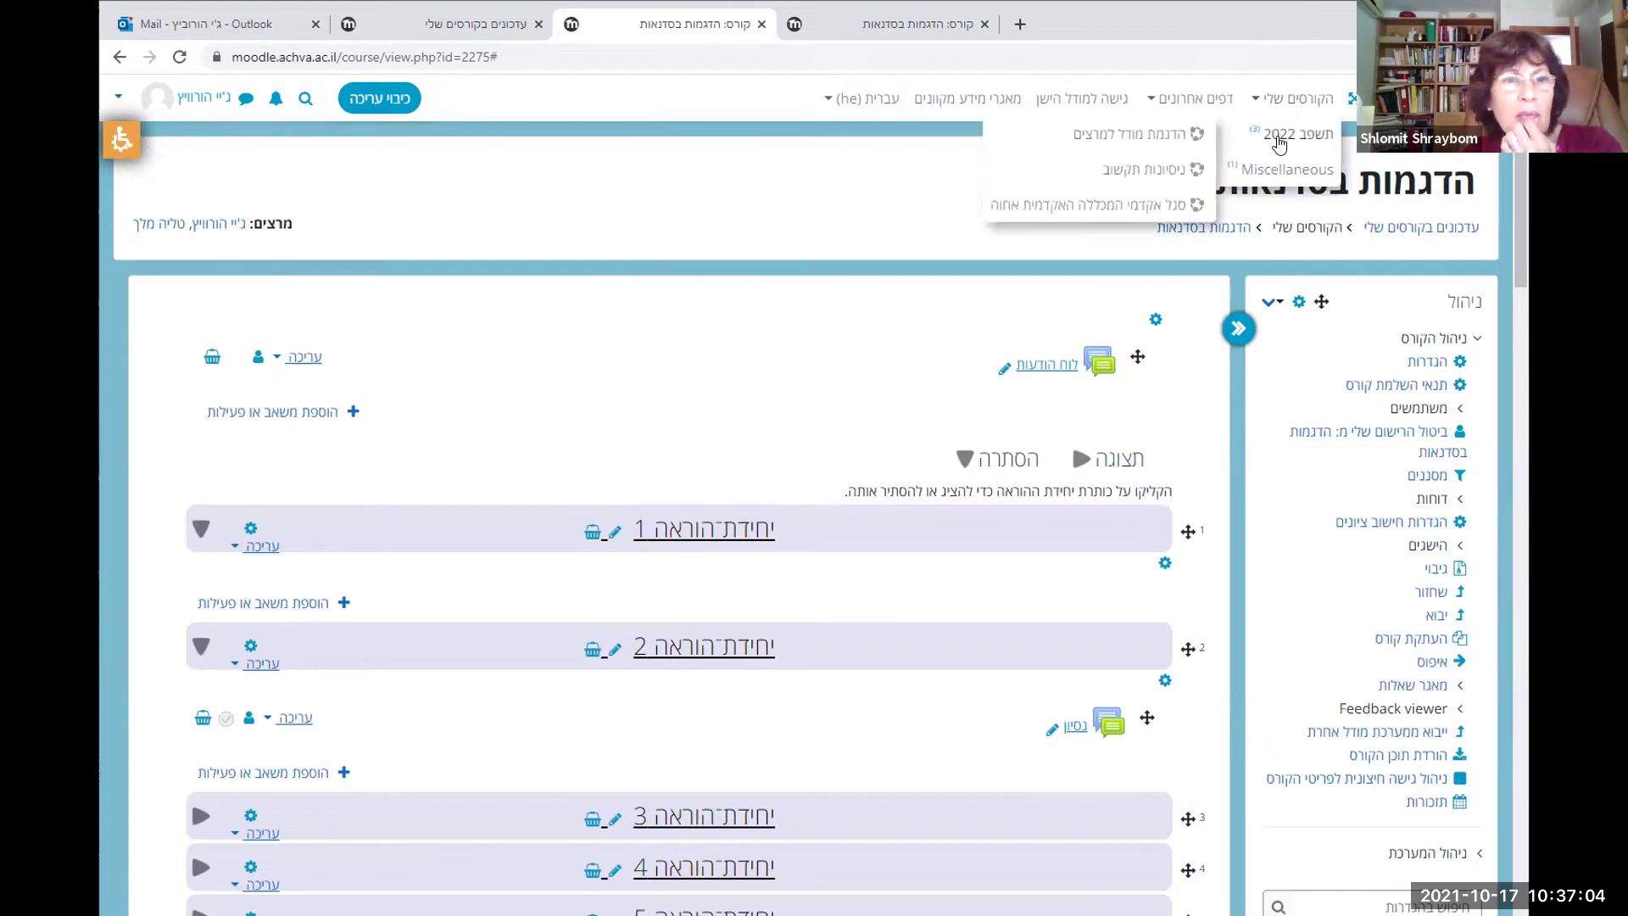
pyautogui.moveTo(1293, 134)
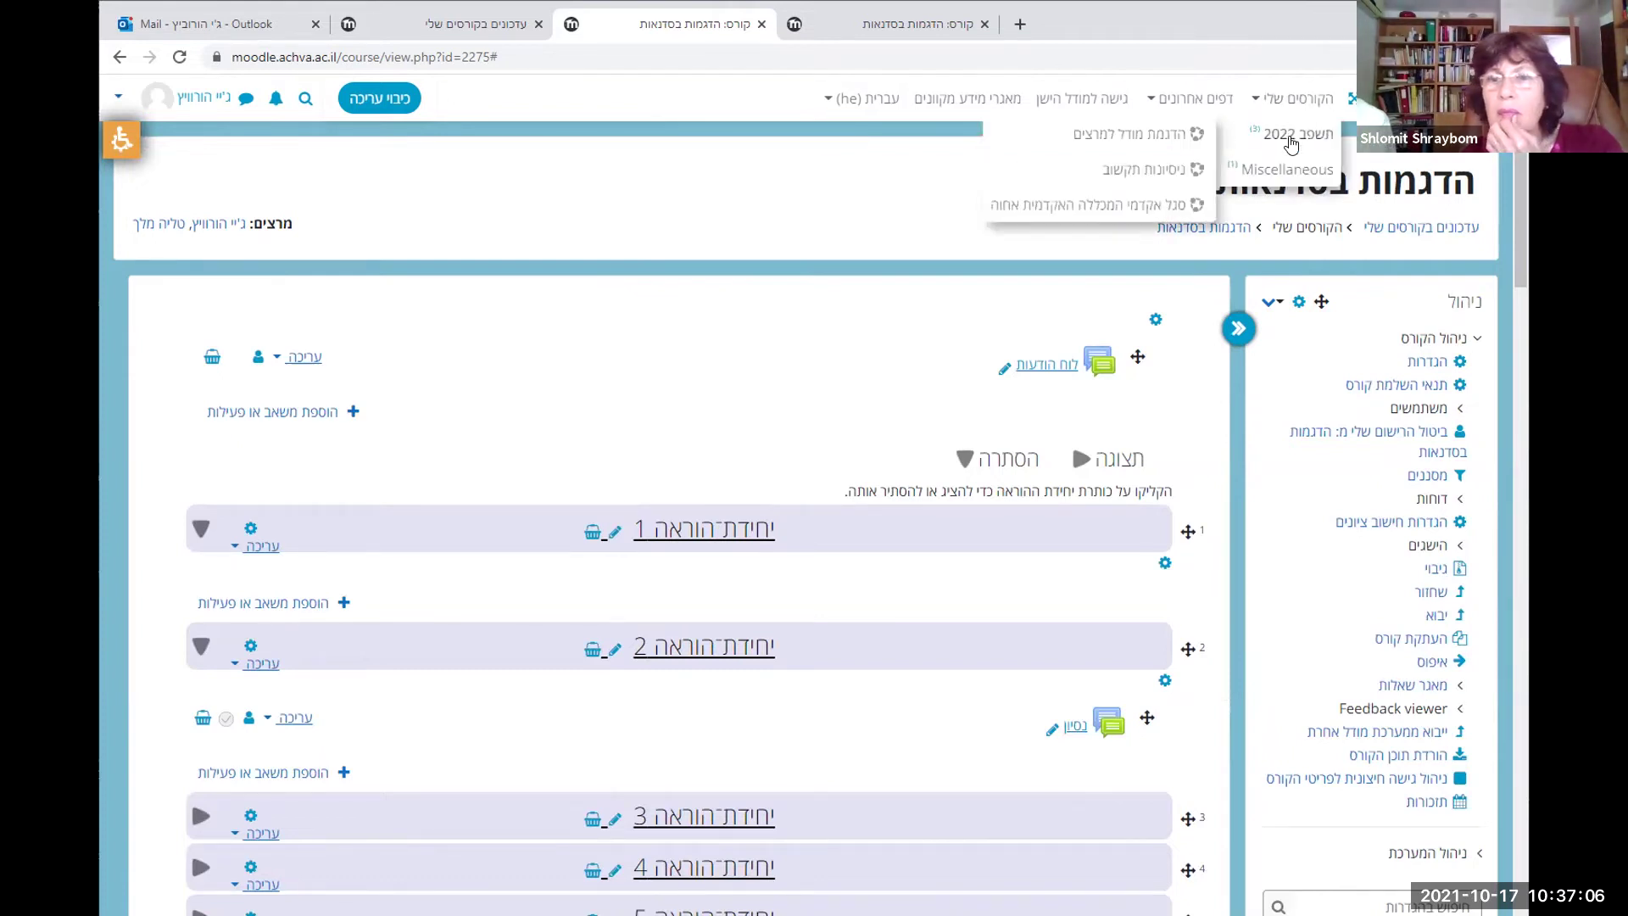
pyautogui.click(1161, 171)
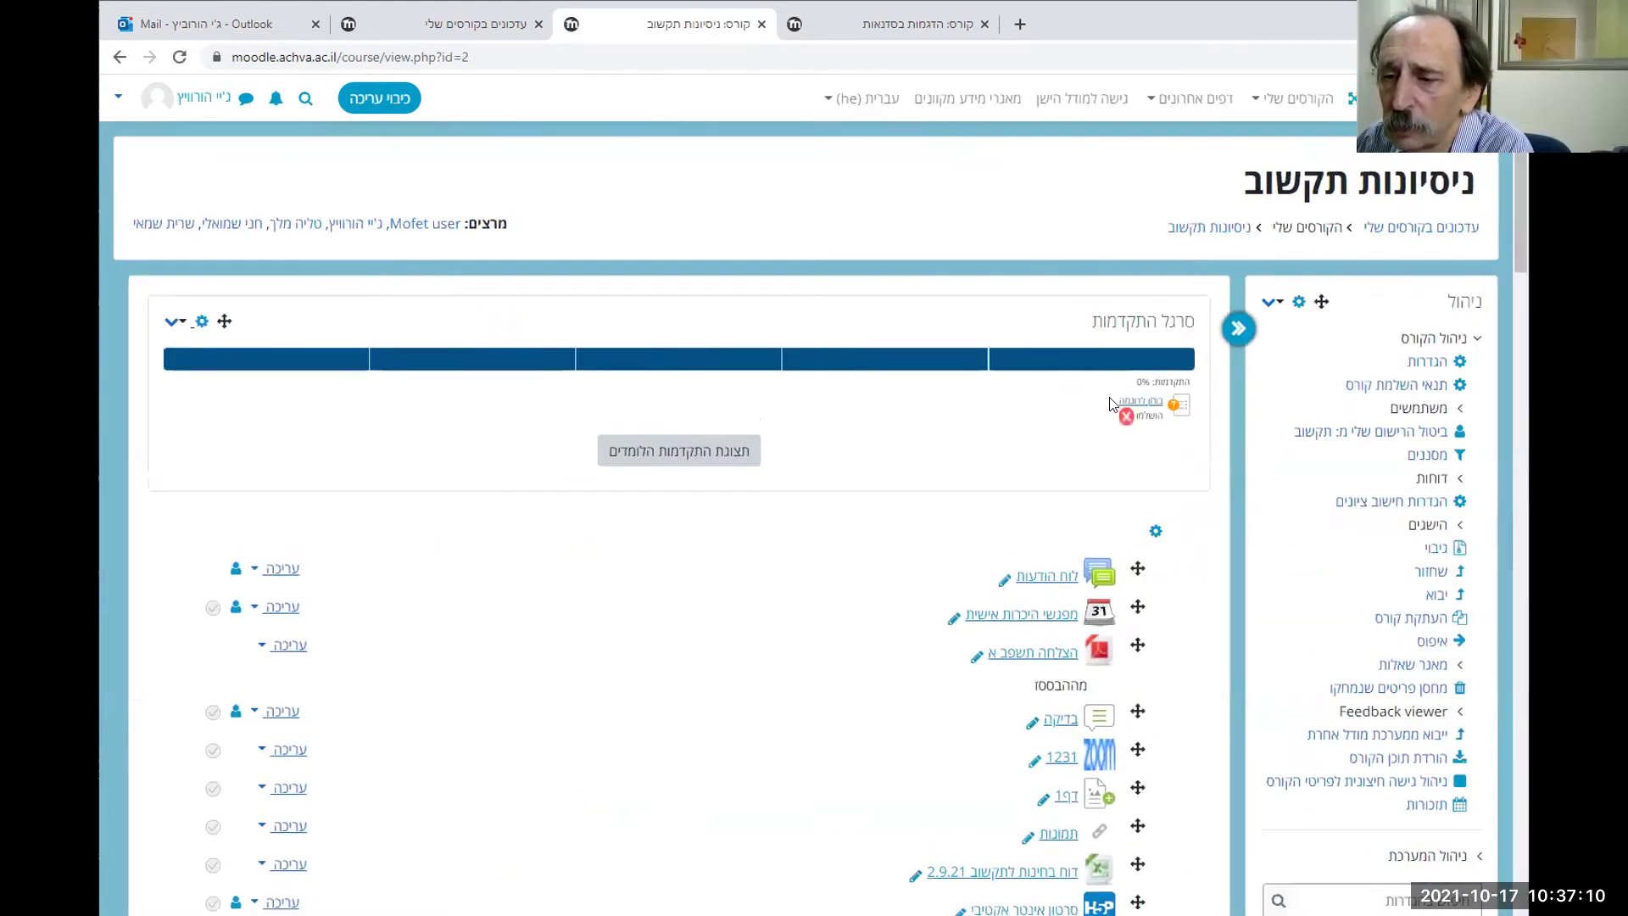
# Add the שיתוף פעילויות ומשאבים block to the ניסיונות תקשוב course page
pyautogui.scroll(-6, 1344, 456)
pyautogui.scroll(-20, 1344, 456)
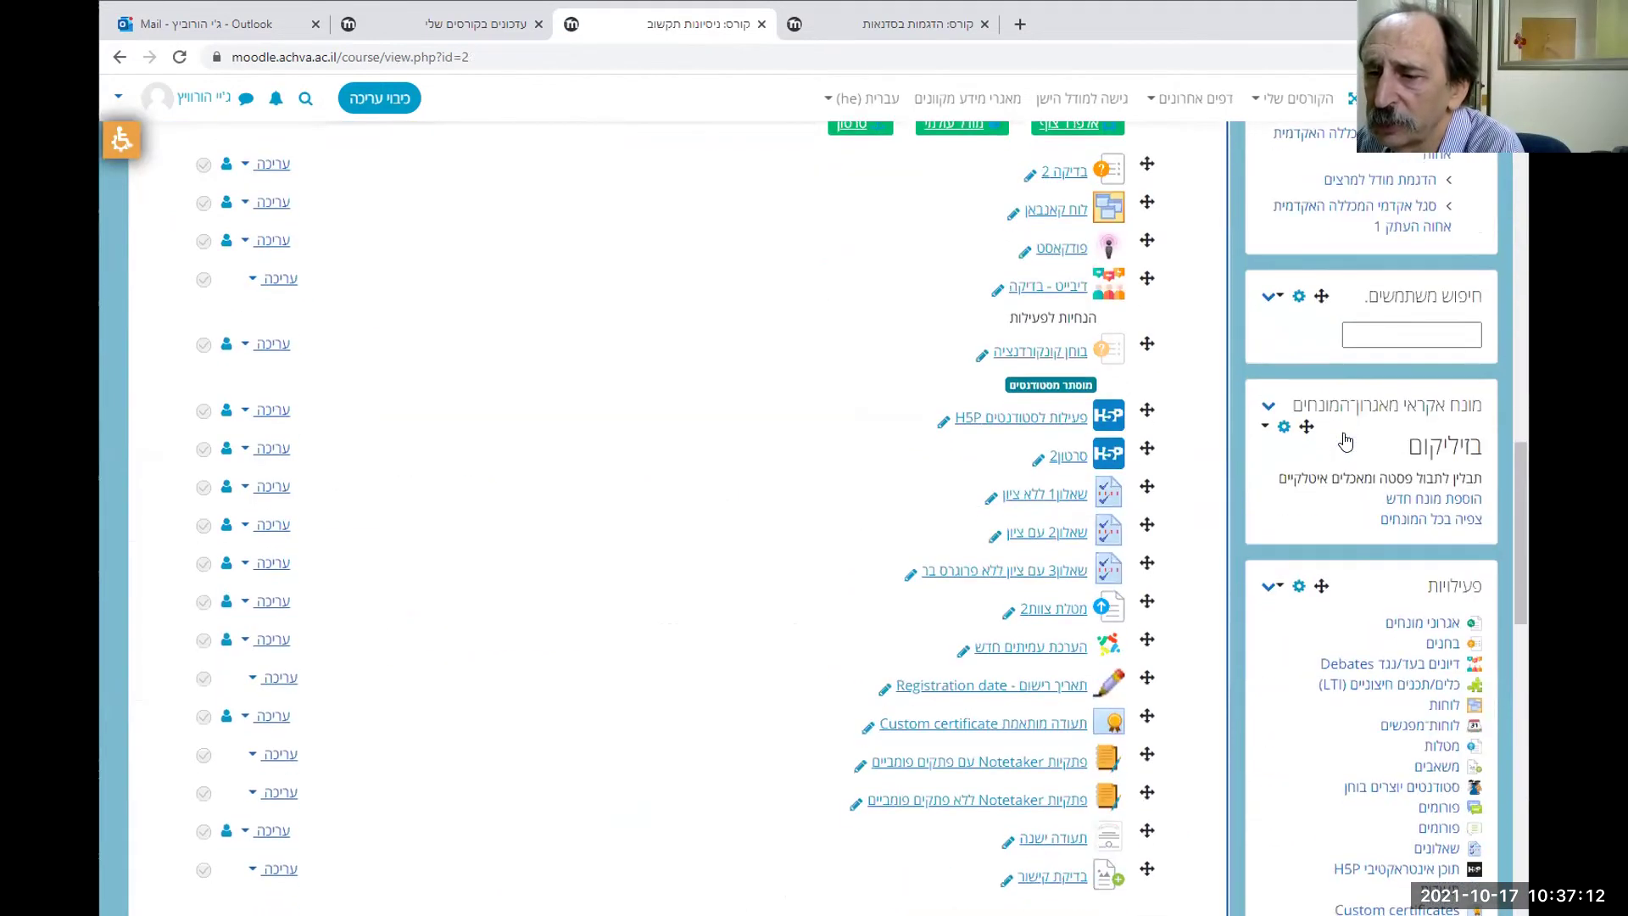
pyautogui.scroll(-3, 1347, 439)
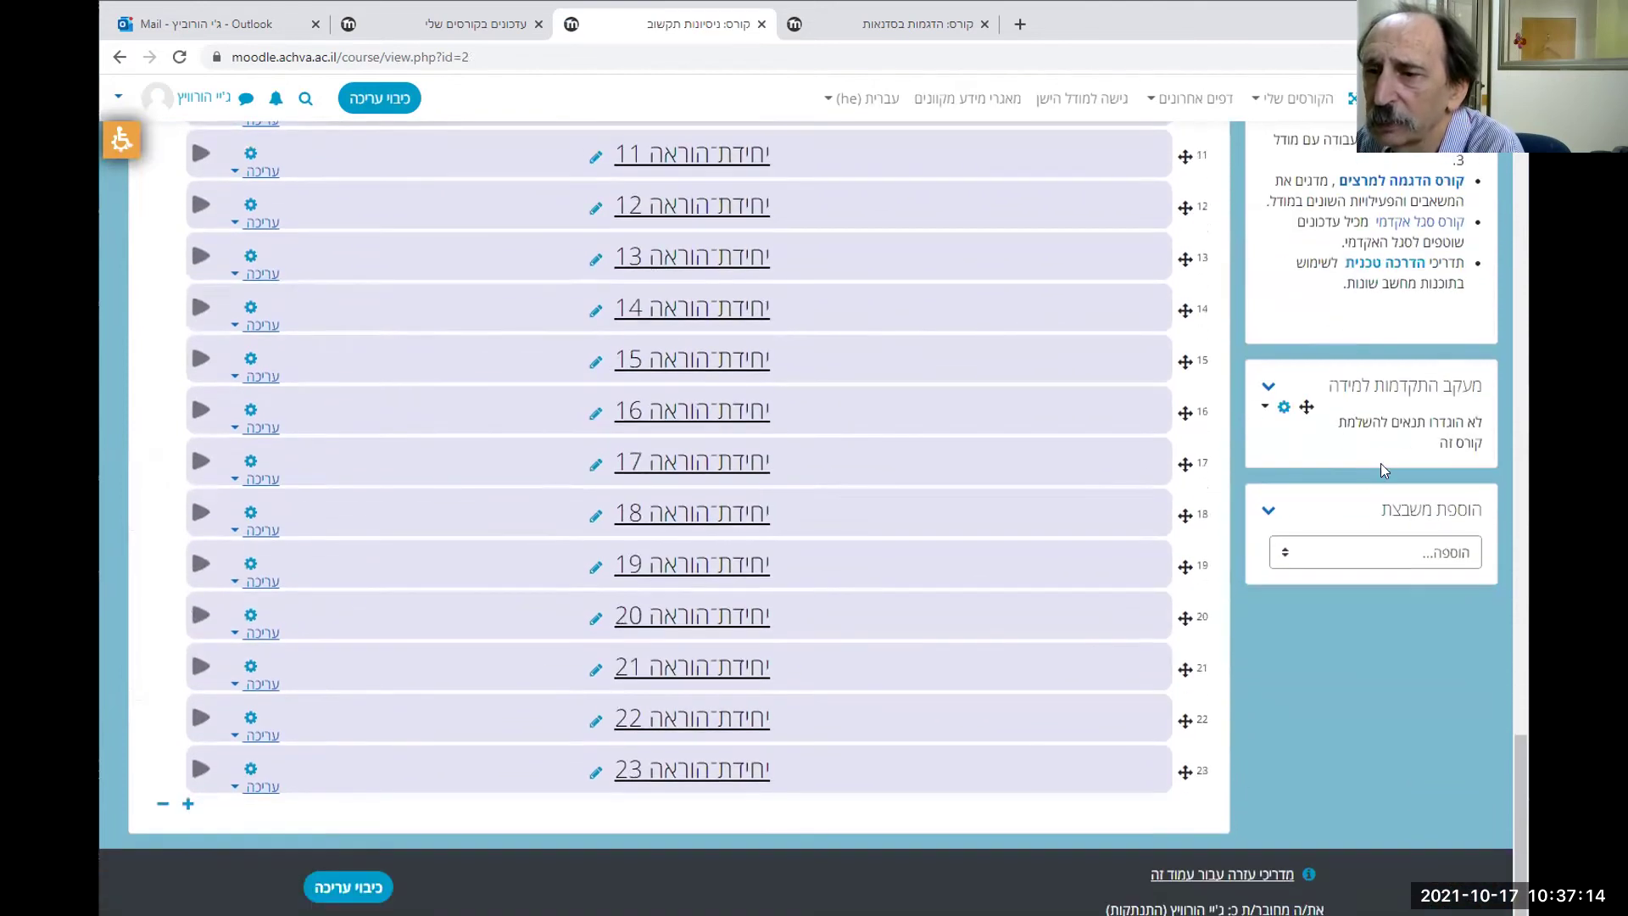
pyautogui.click(1285, 550)
pyautogui.scroll(-5, 1387, 432)
pyautogui.scroll(5, 1387, 431)
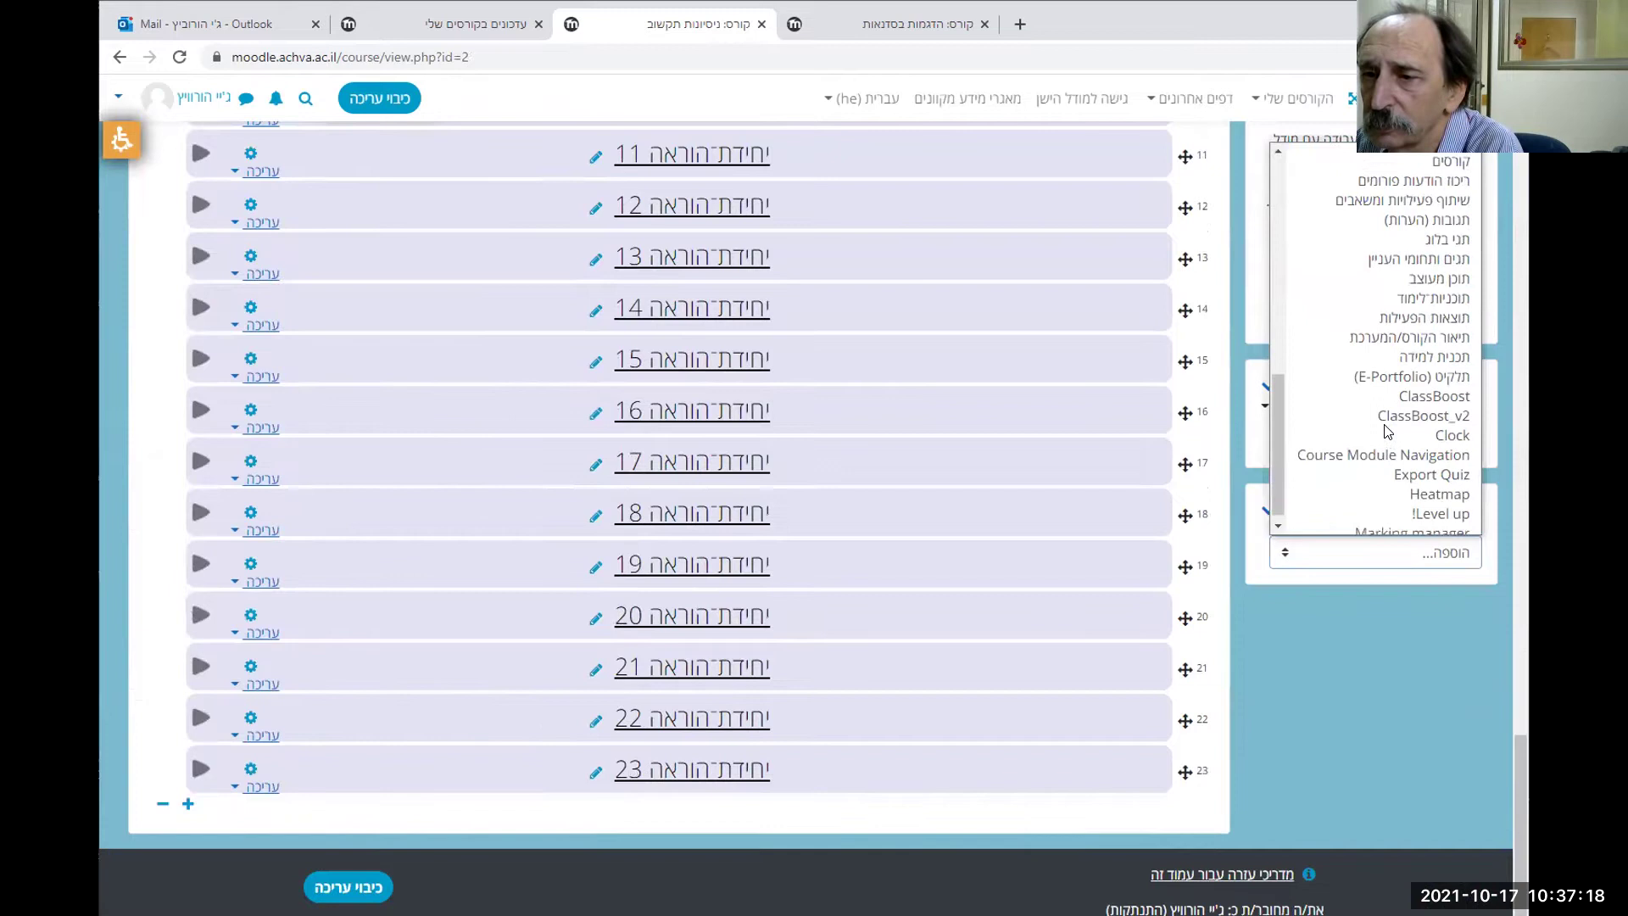
pyautogui.scroll(-5, 1396, 440)
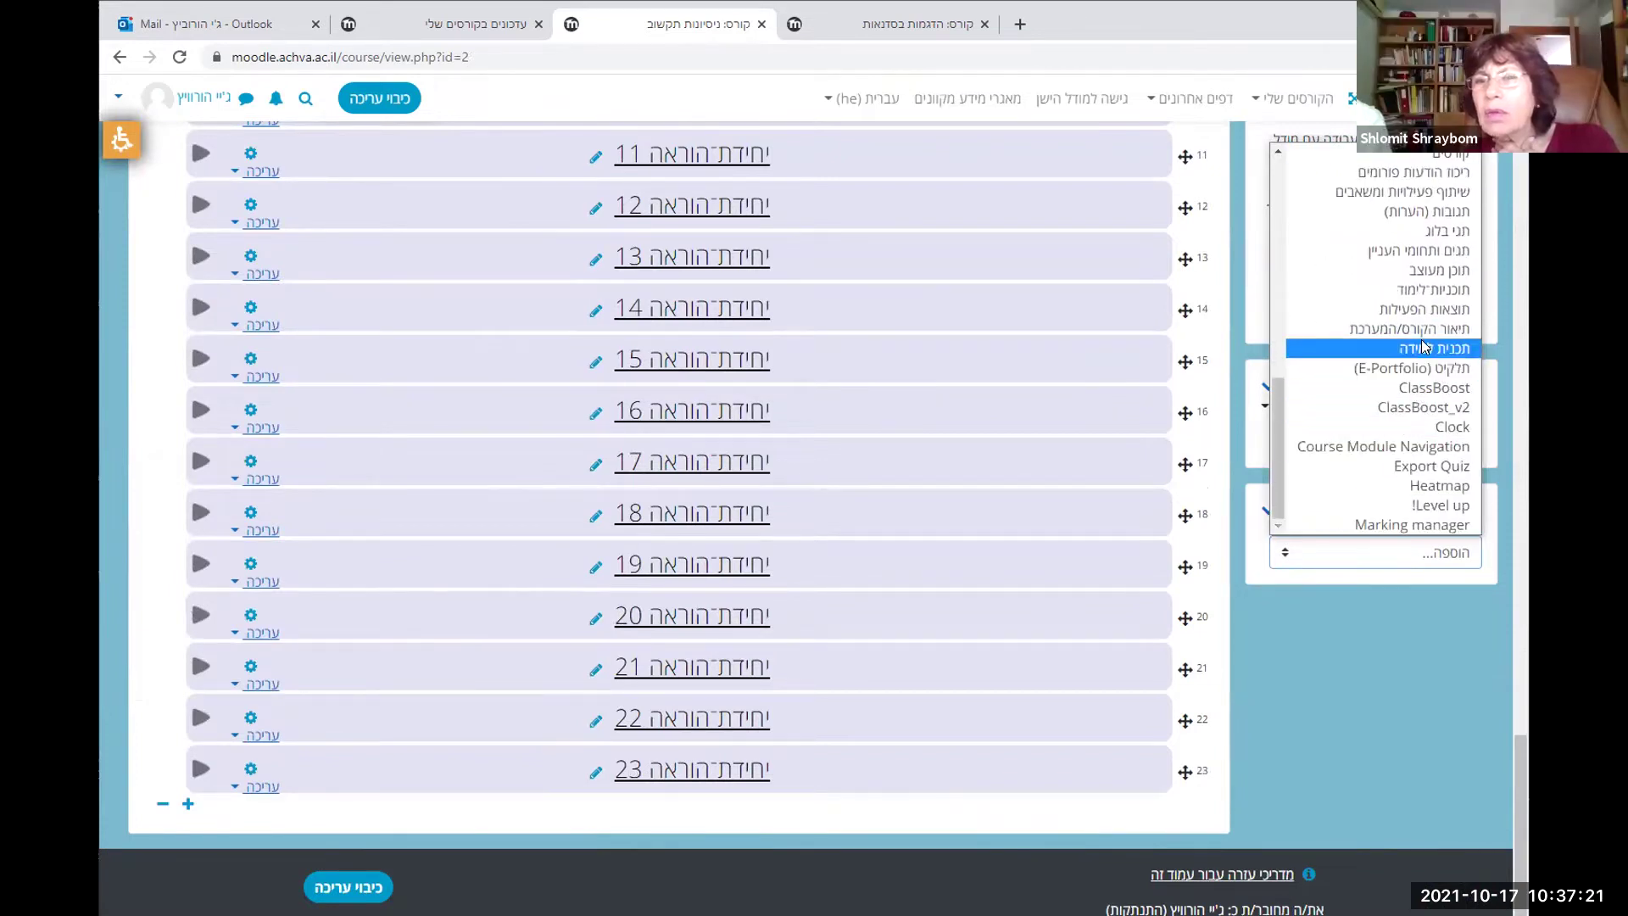
pyautogui.click(1429, 188)
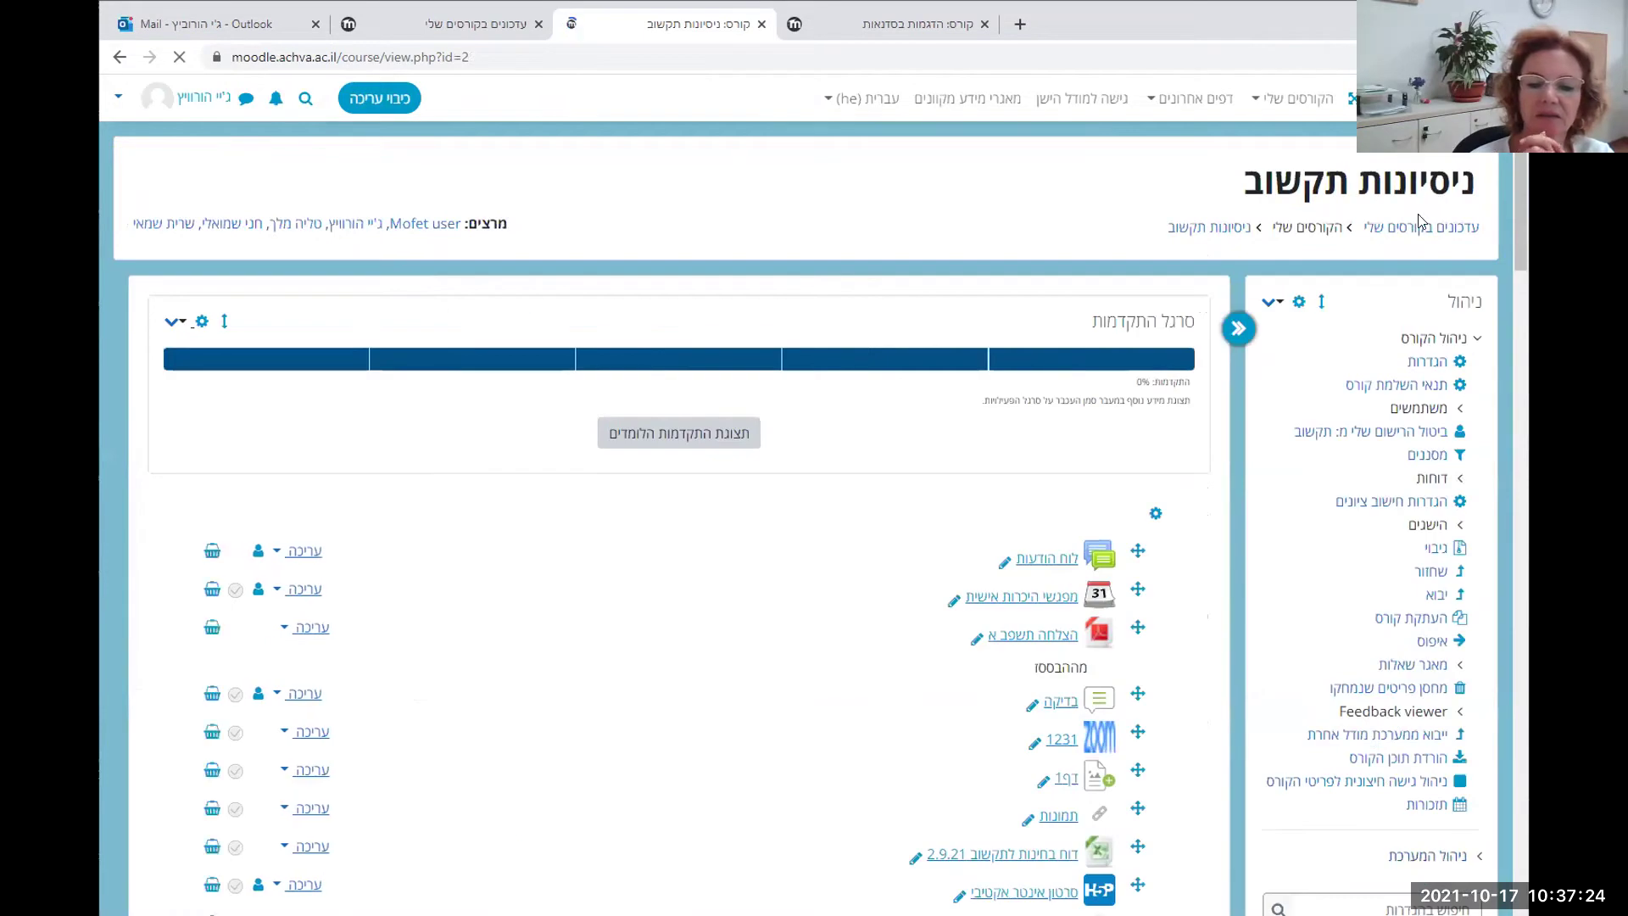
# Expand יחידת־הוראה 8 and copy the shared נסיון forum into it from the שיתוף פעילויות ומשאבים block
pyautogui.scroll(-15, 1384, 430)
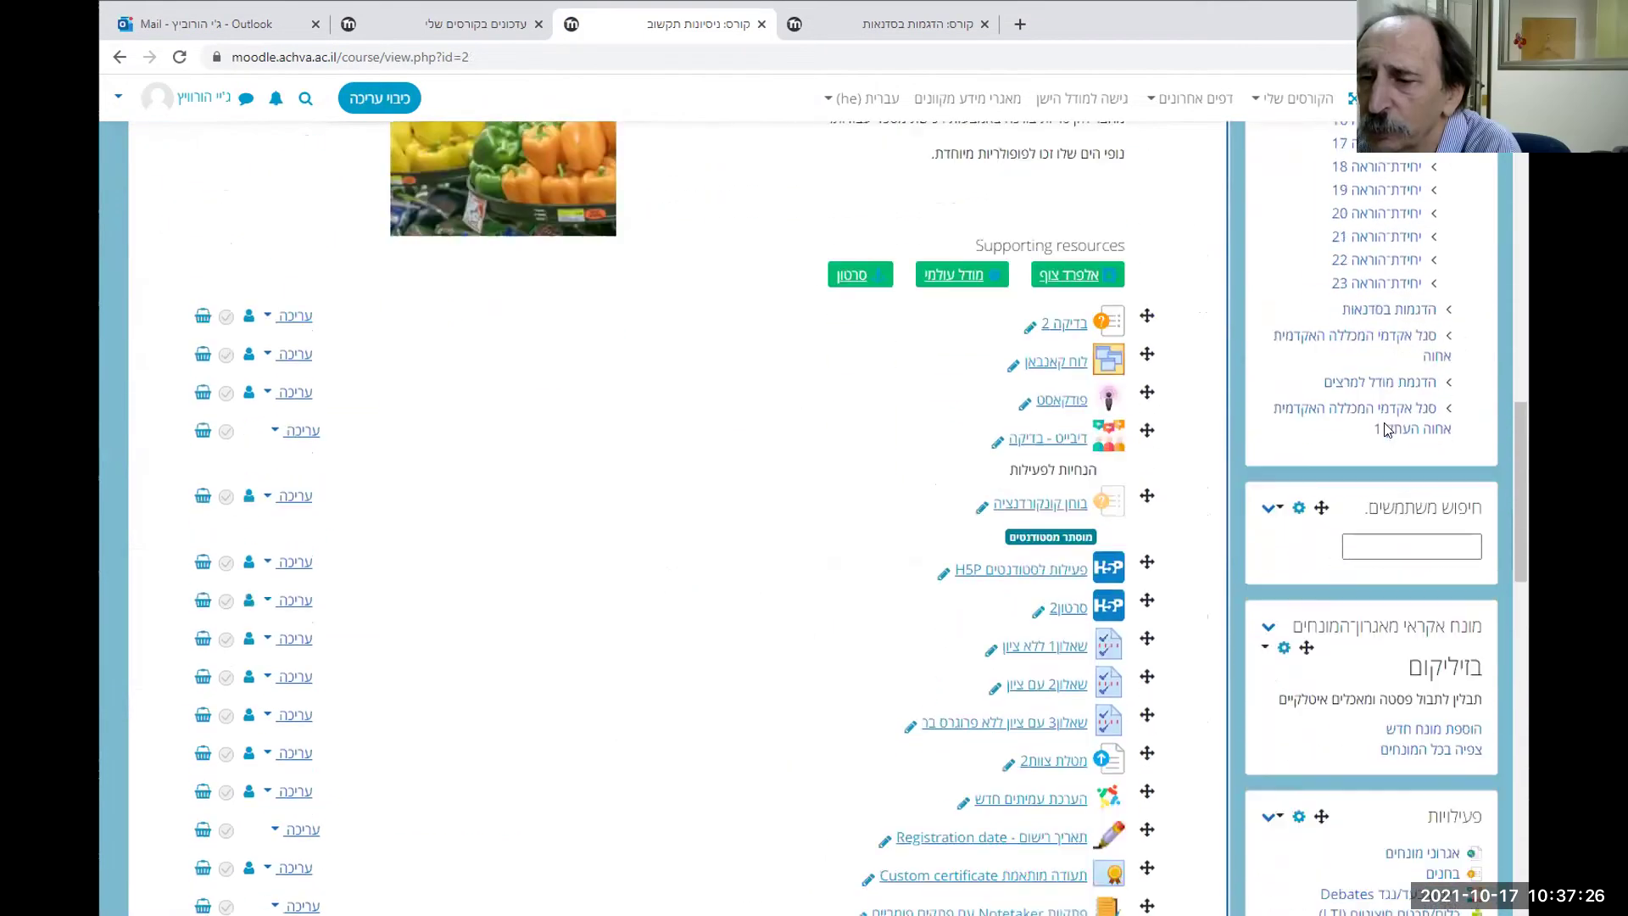
pyautogui.scroll(-15, 1383, 422)
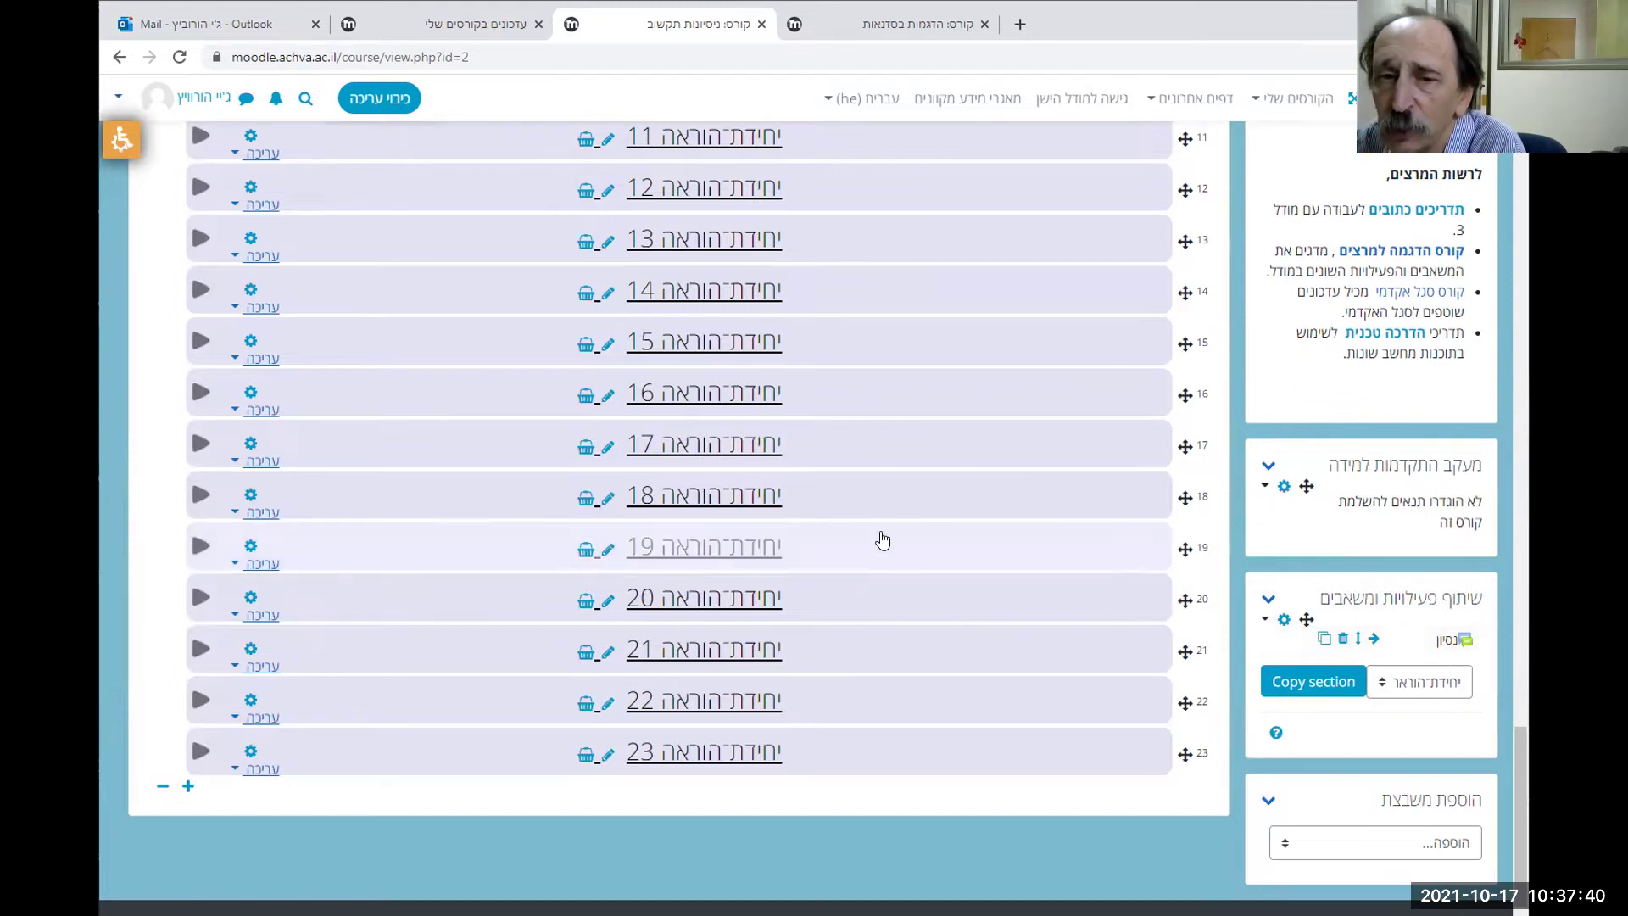
pyautogui.scroll(3, 877, 539)
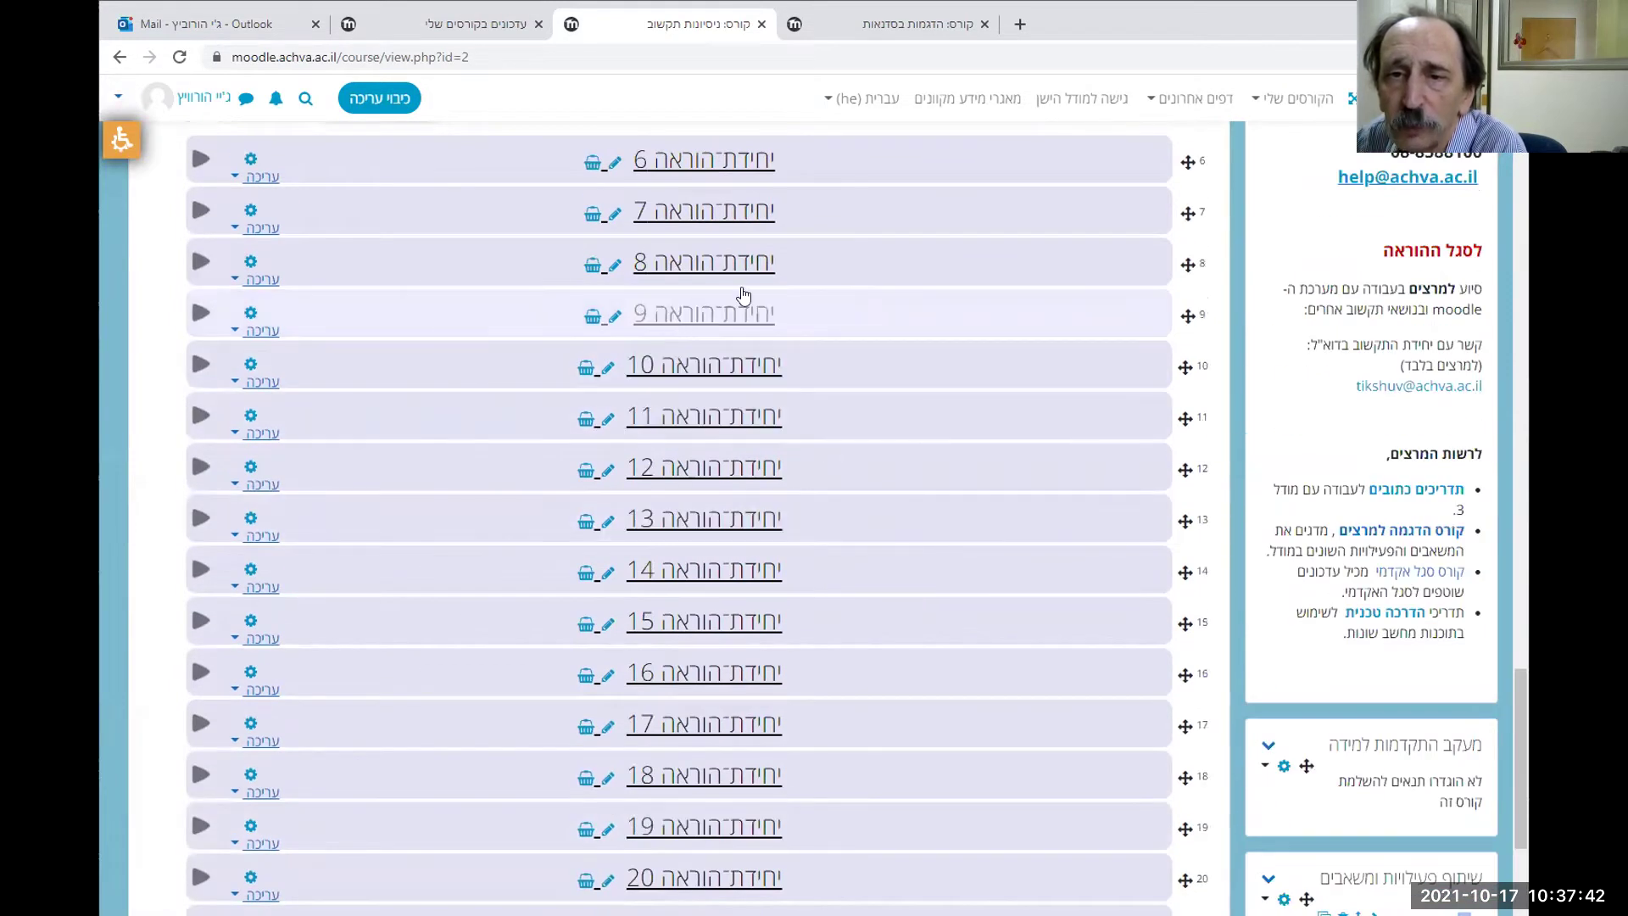
pyautogui.click(818, 264)
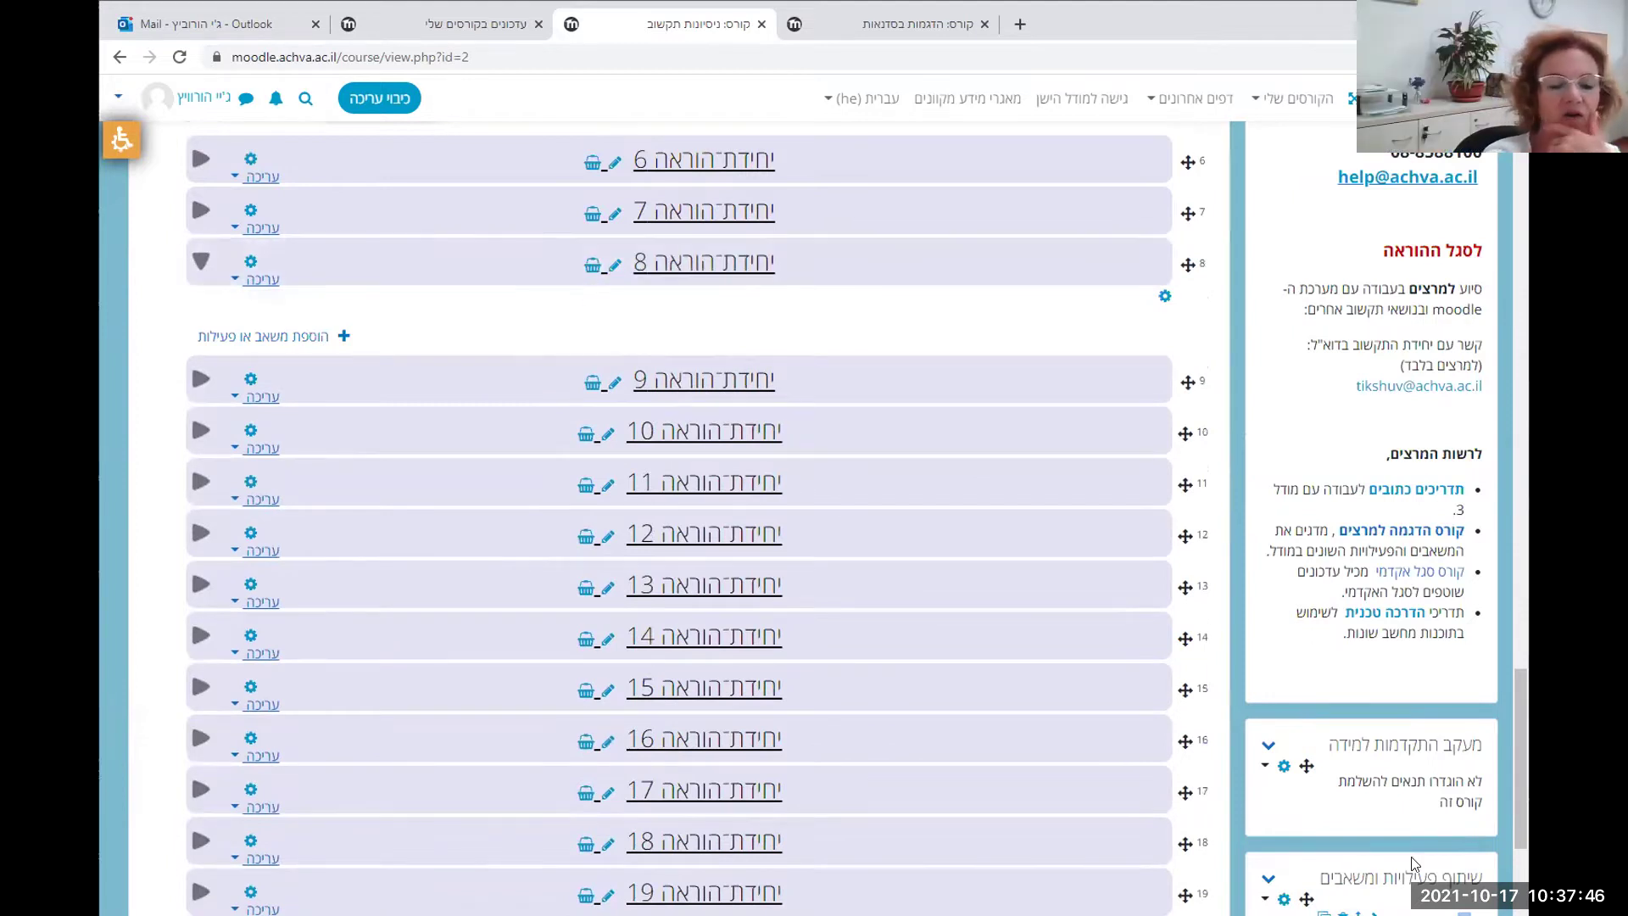
pyautogui.scroll(-1, 1393, 509)
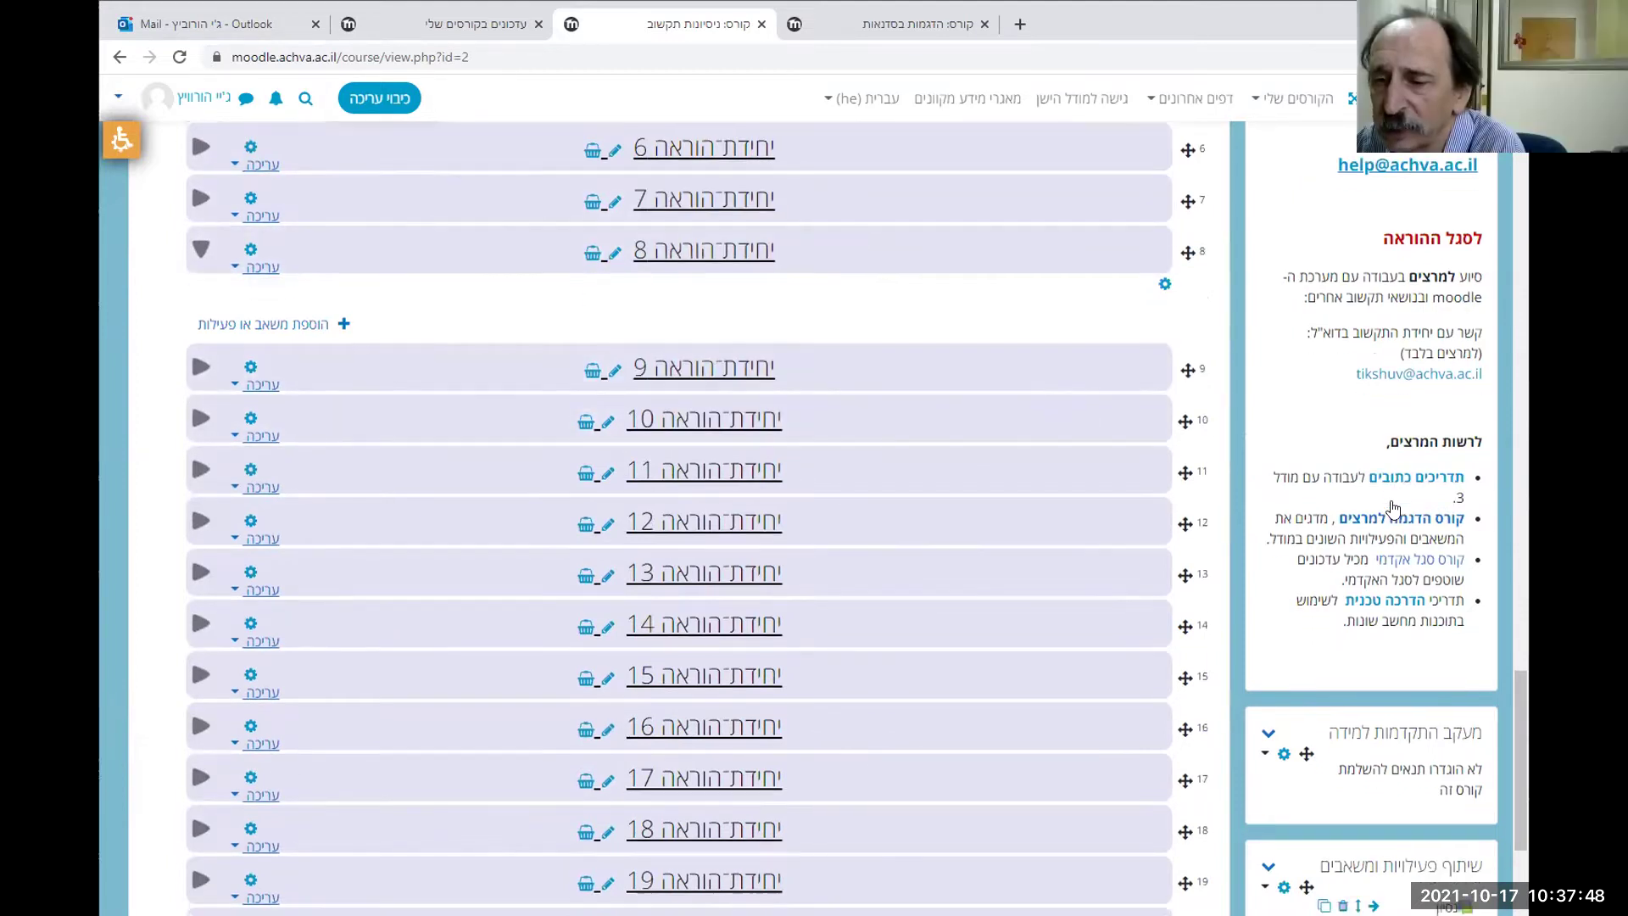
pyautogui.scroll(-5, 1393, 509)
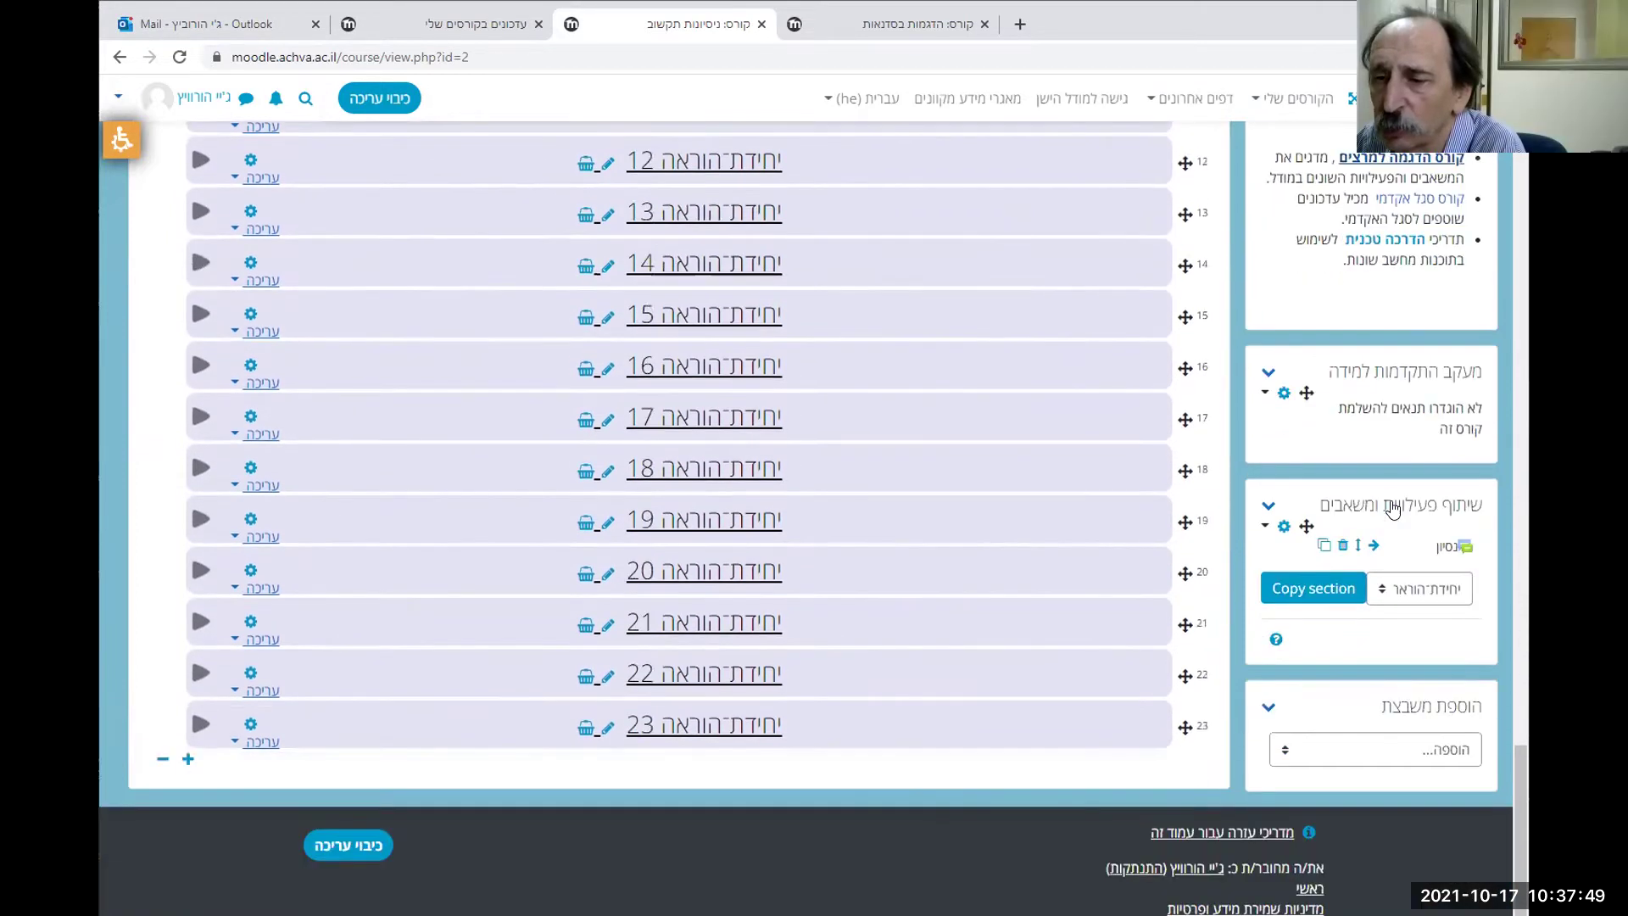
pyautogui.click(1323, 549)
pyautogui.scroll(3, 1137, 523)
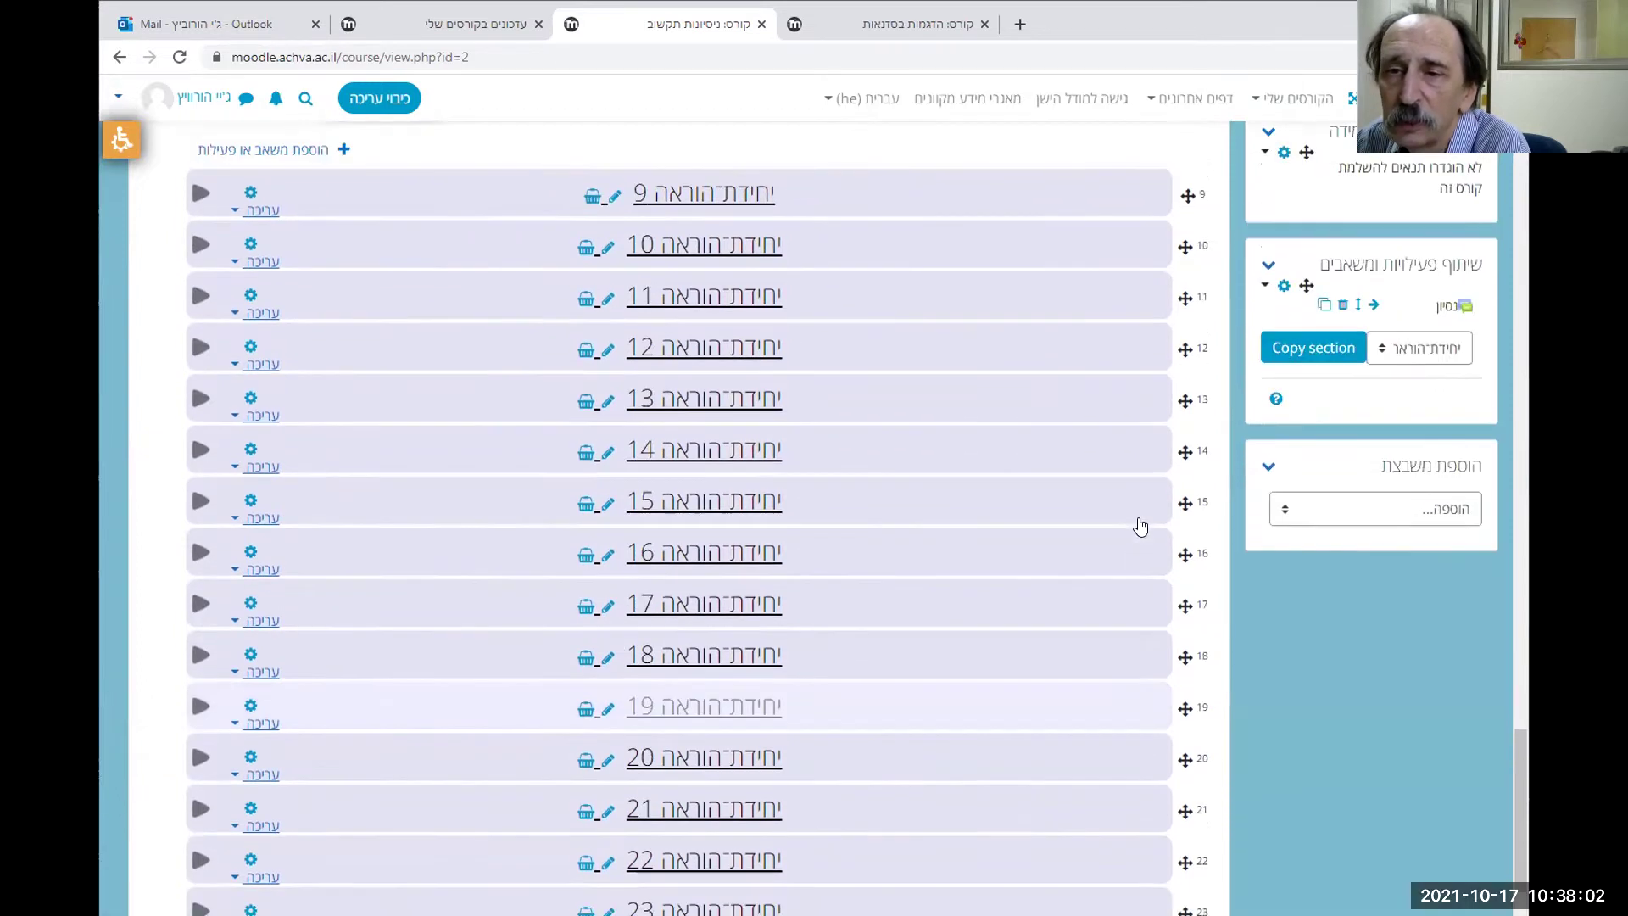
pyautogui.scroll(2, 1139, 523)
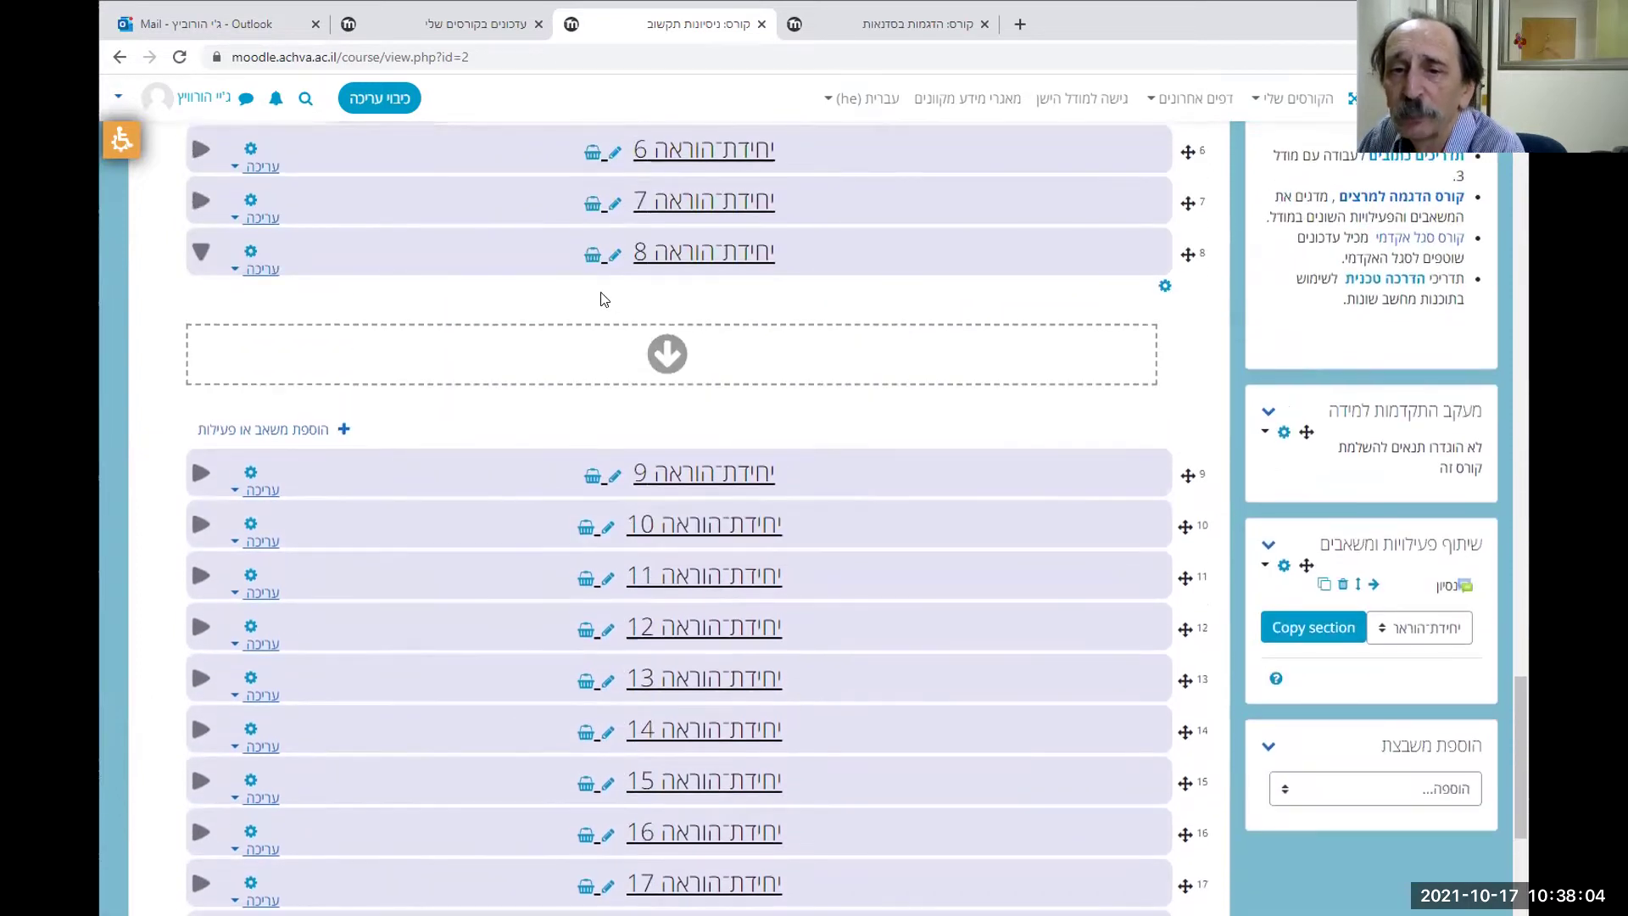
pyautogui.click(666, 355)
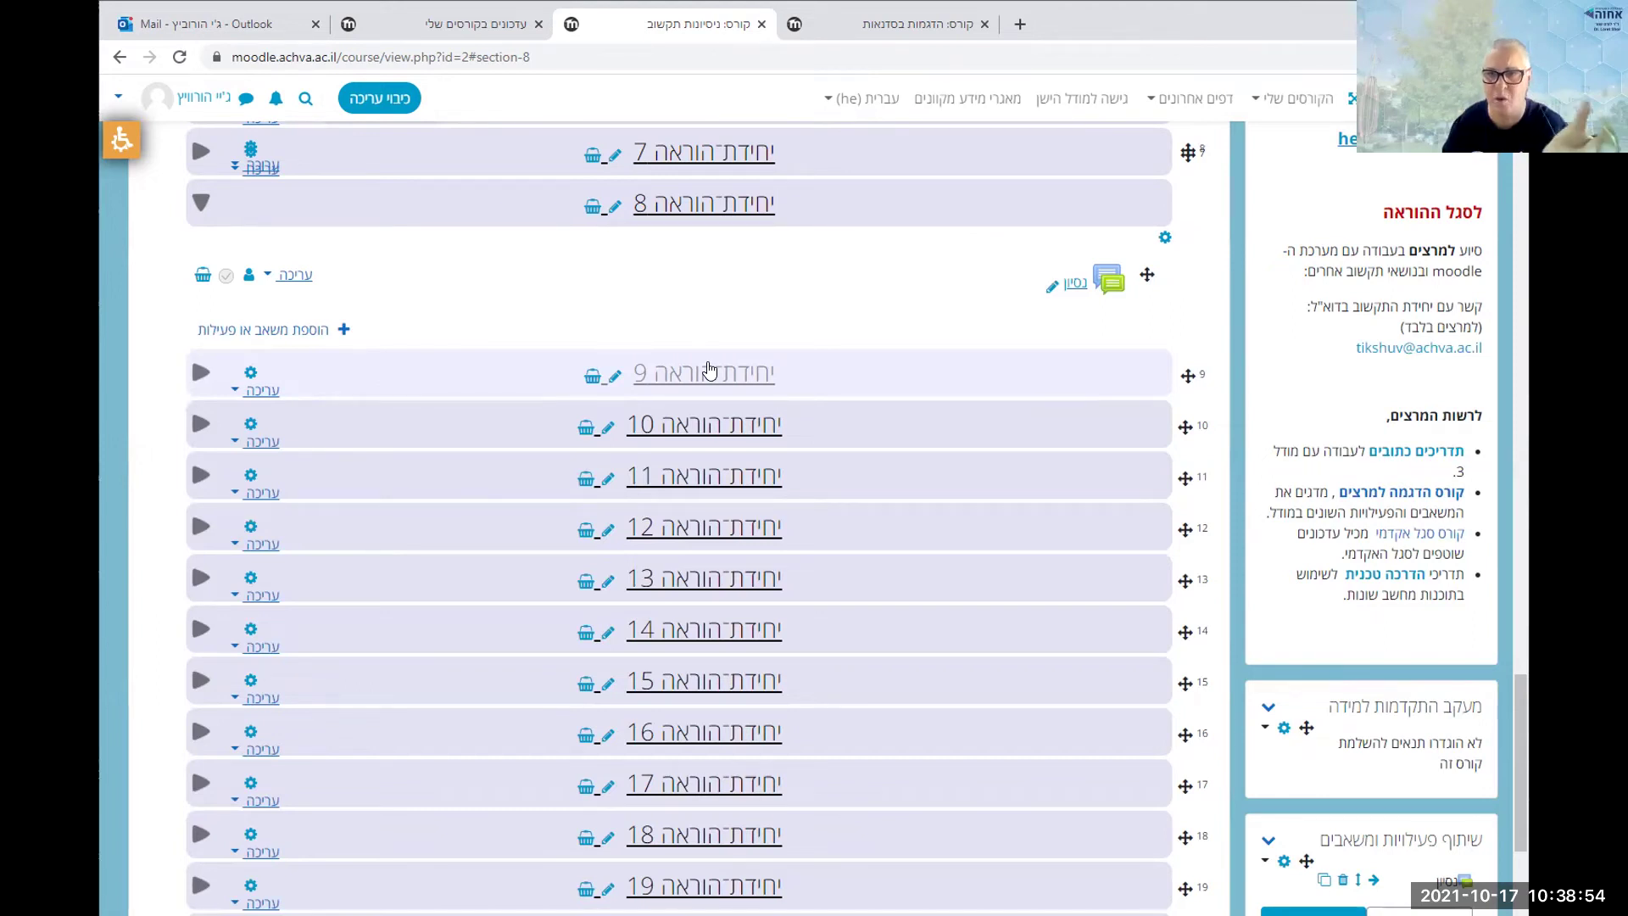
# Review the נסיון item's copy option in the שיתוף פעילויות ומשאבים block and the copied forum in יחידת־הוראה 8
pyautogui.scroll(-2, 1361, 591)
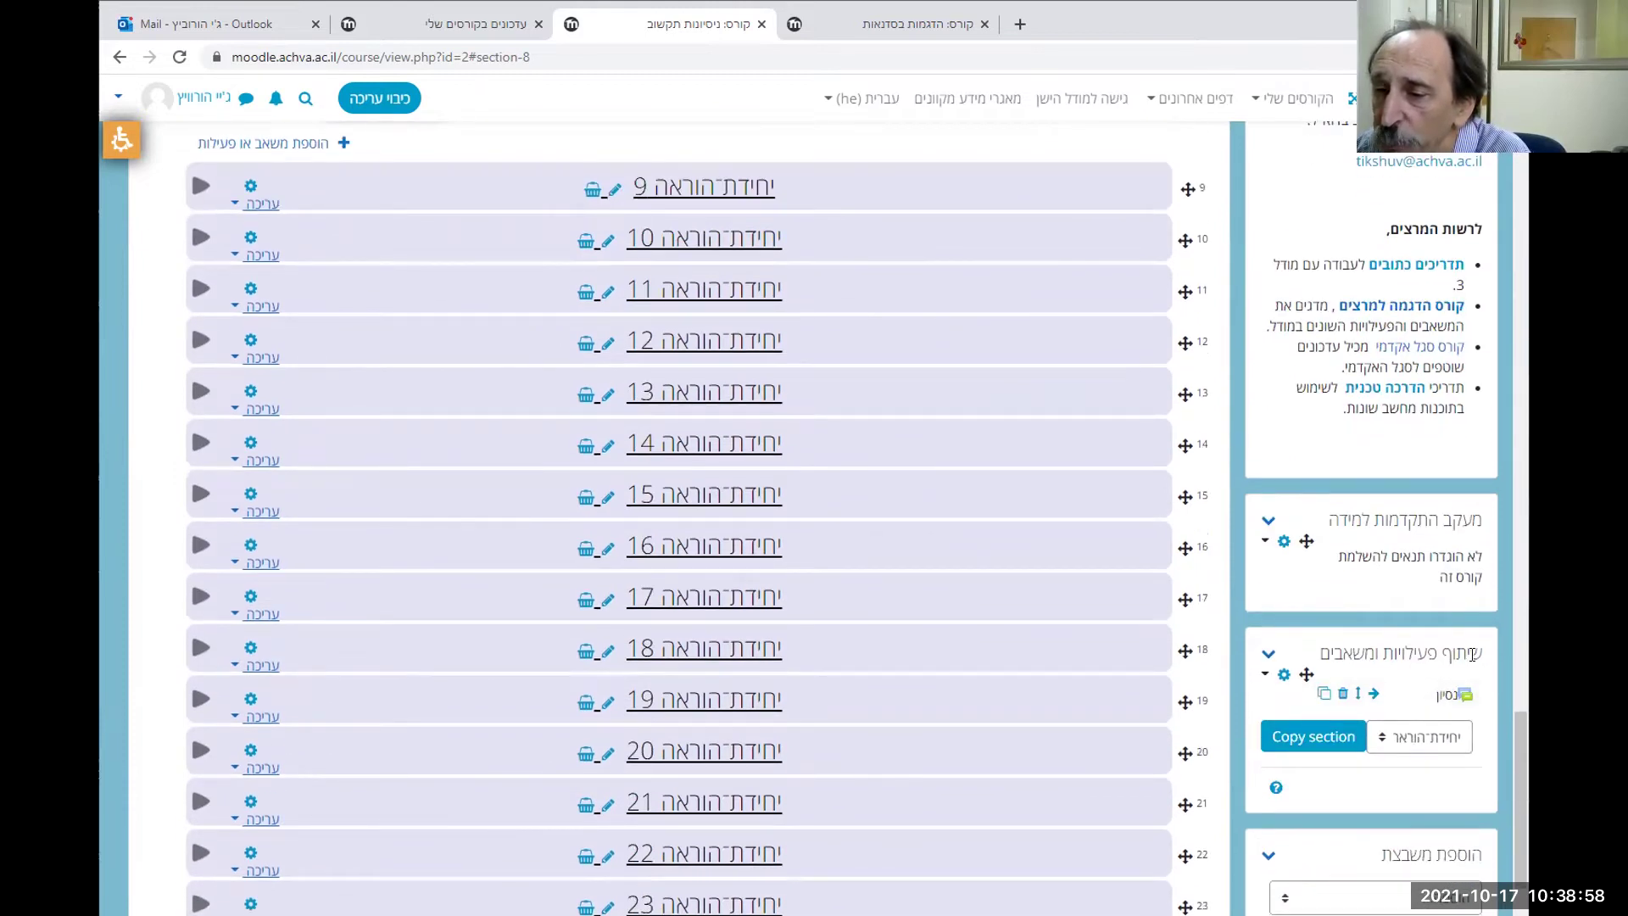
pyautogui.moveTo(1482, 653); pyautogui.dragTo(1366, 652)
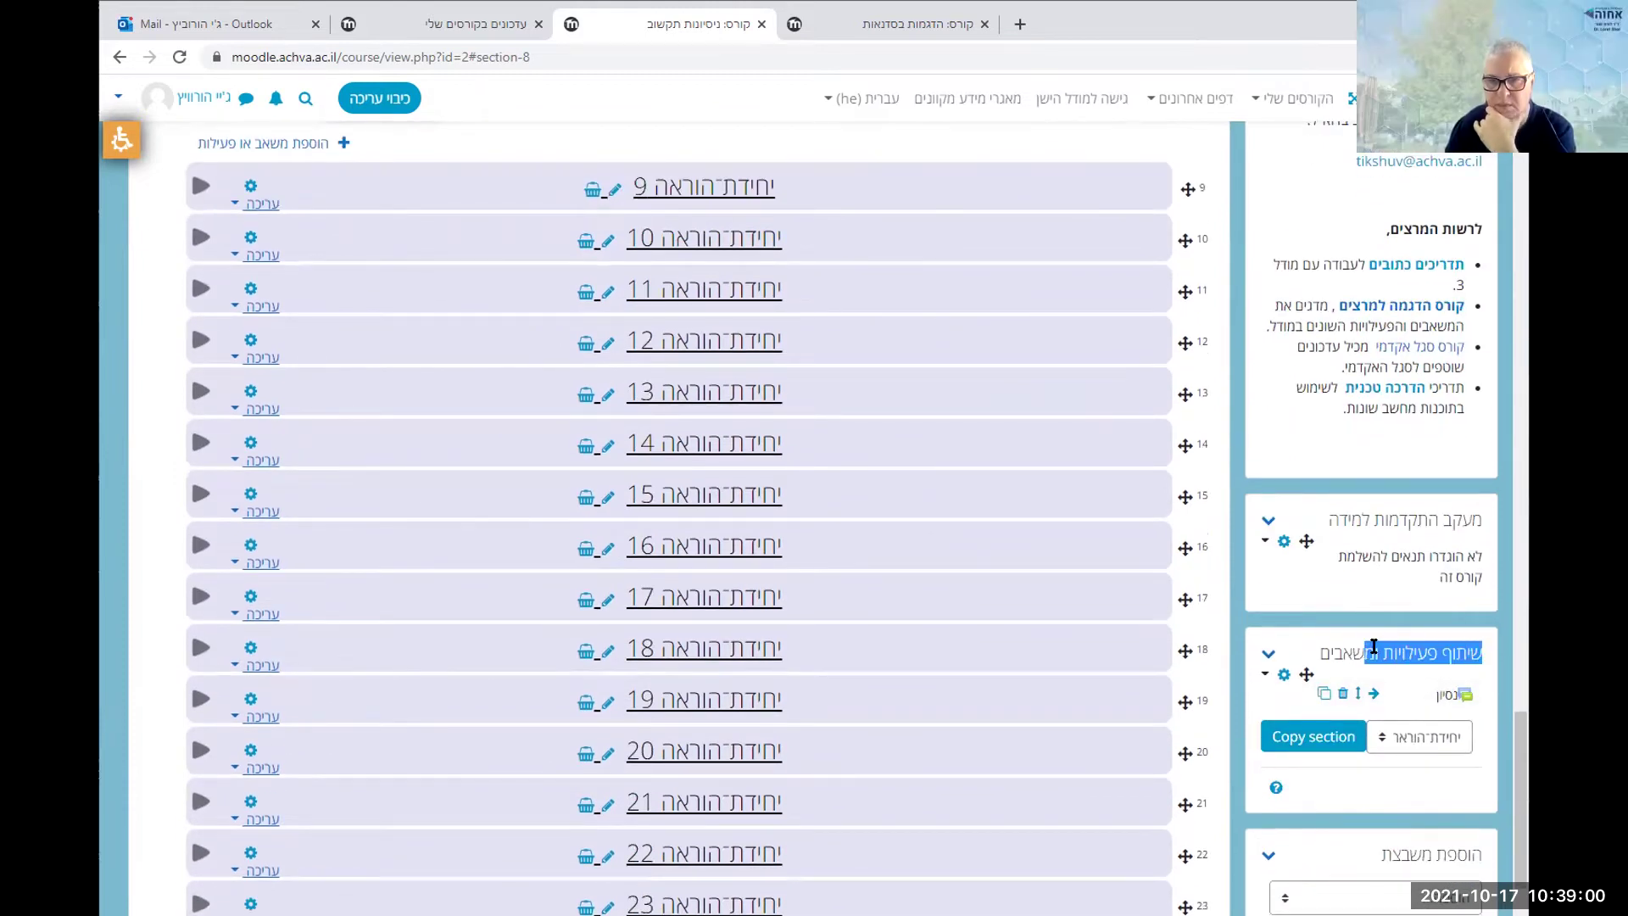
pyautogui.click(1324, 699)
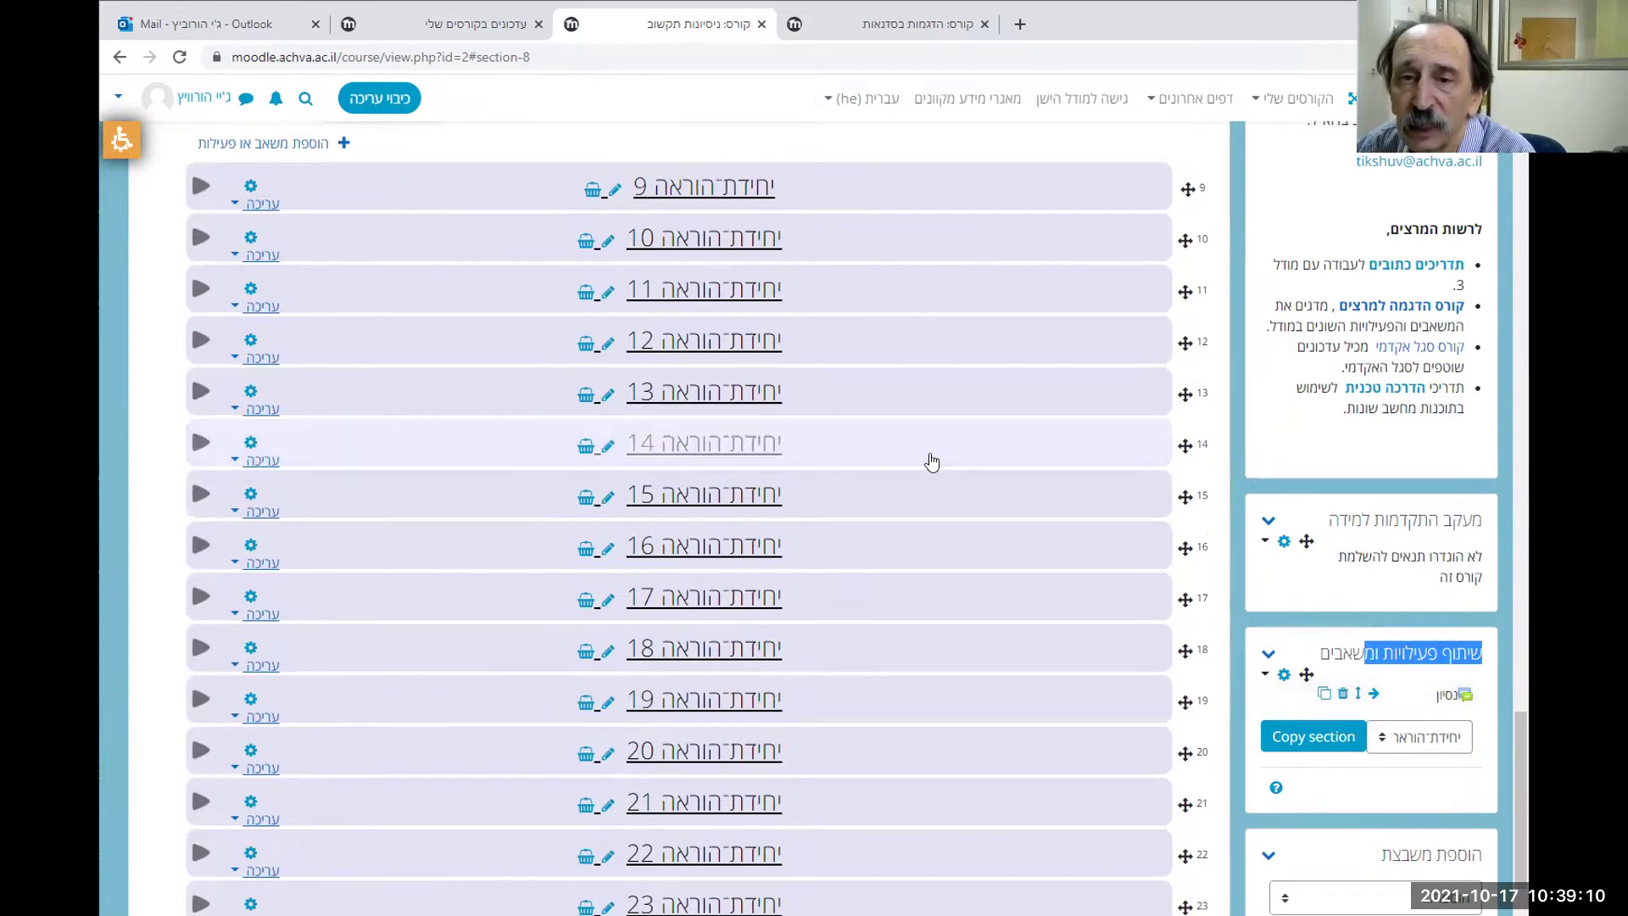
pyautogui.scroll(1, 930, 346)
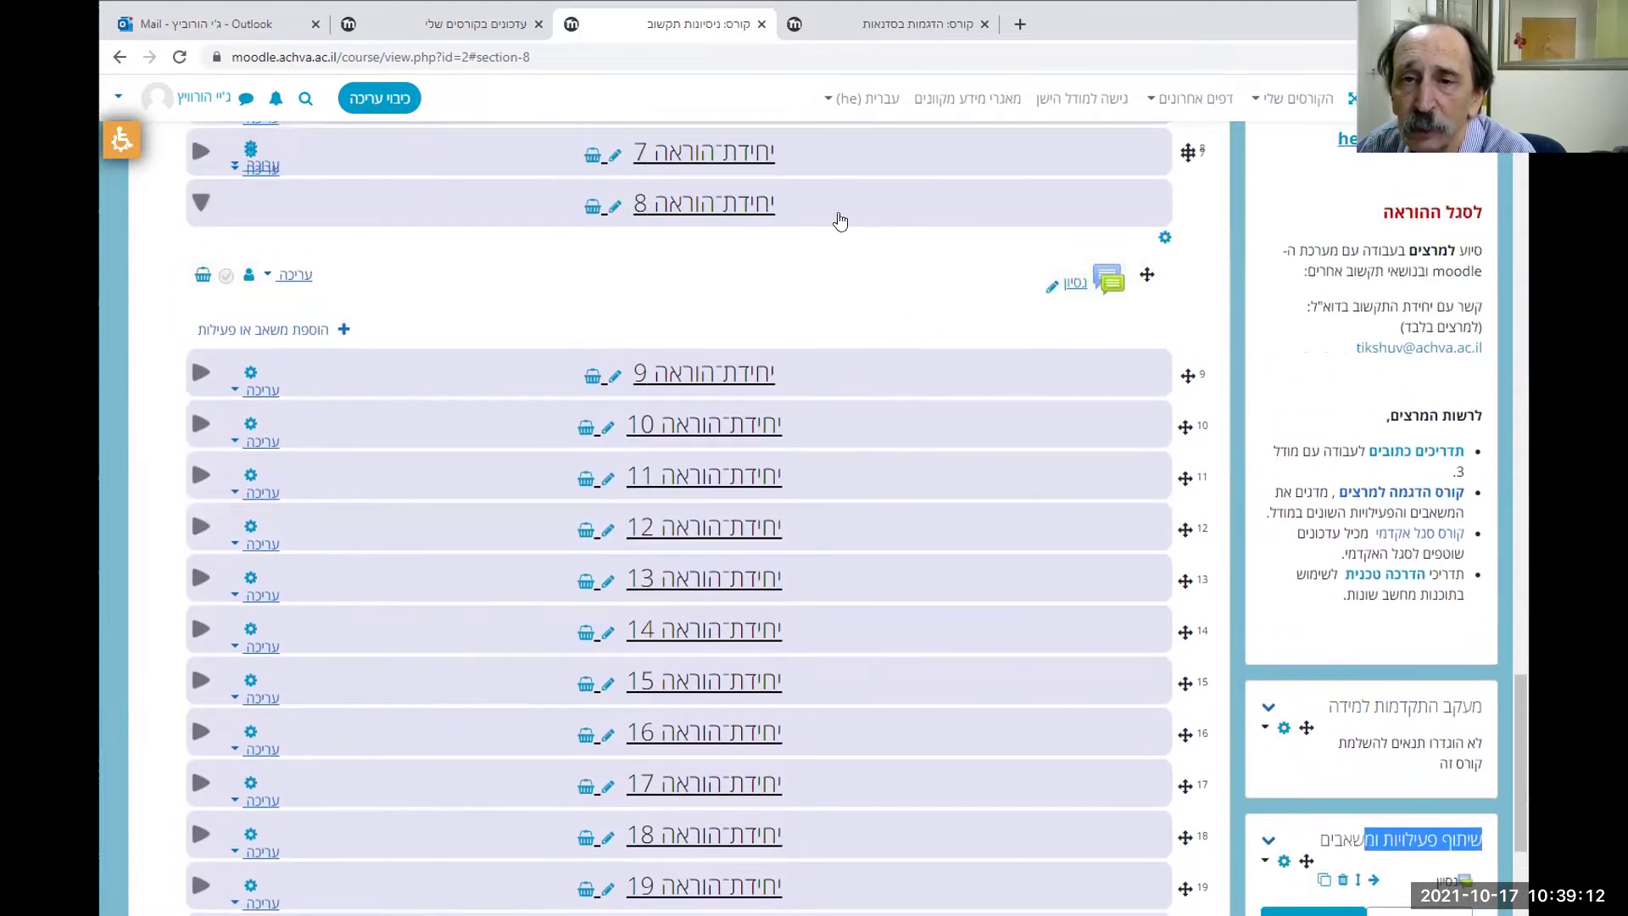
# Collapse יחידת־הוראה 8 and try to expand יחידת־הוראה 7
pyautogui.click(830, 160)
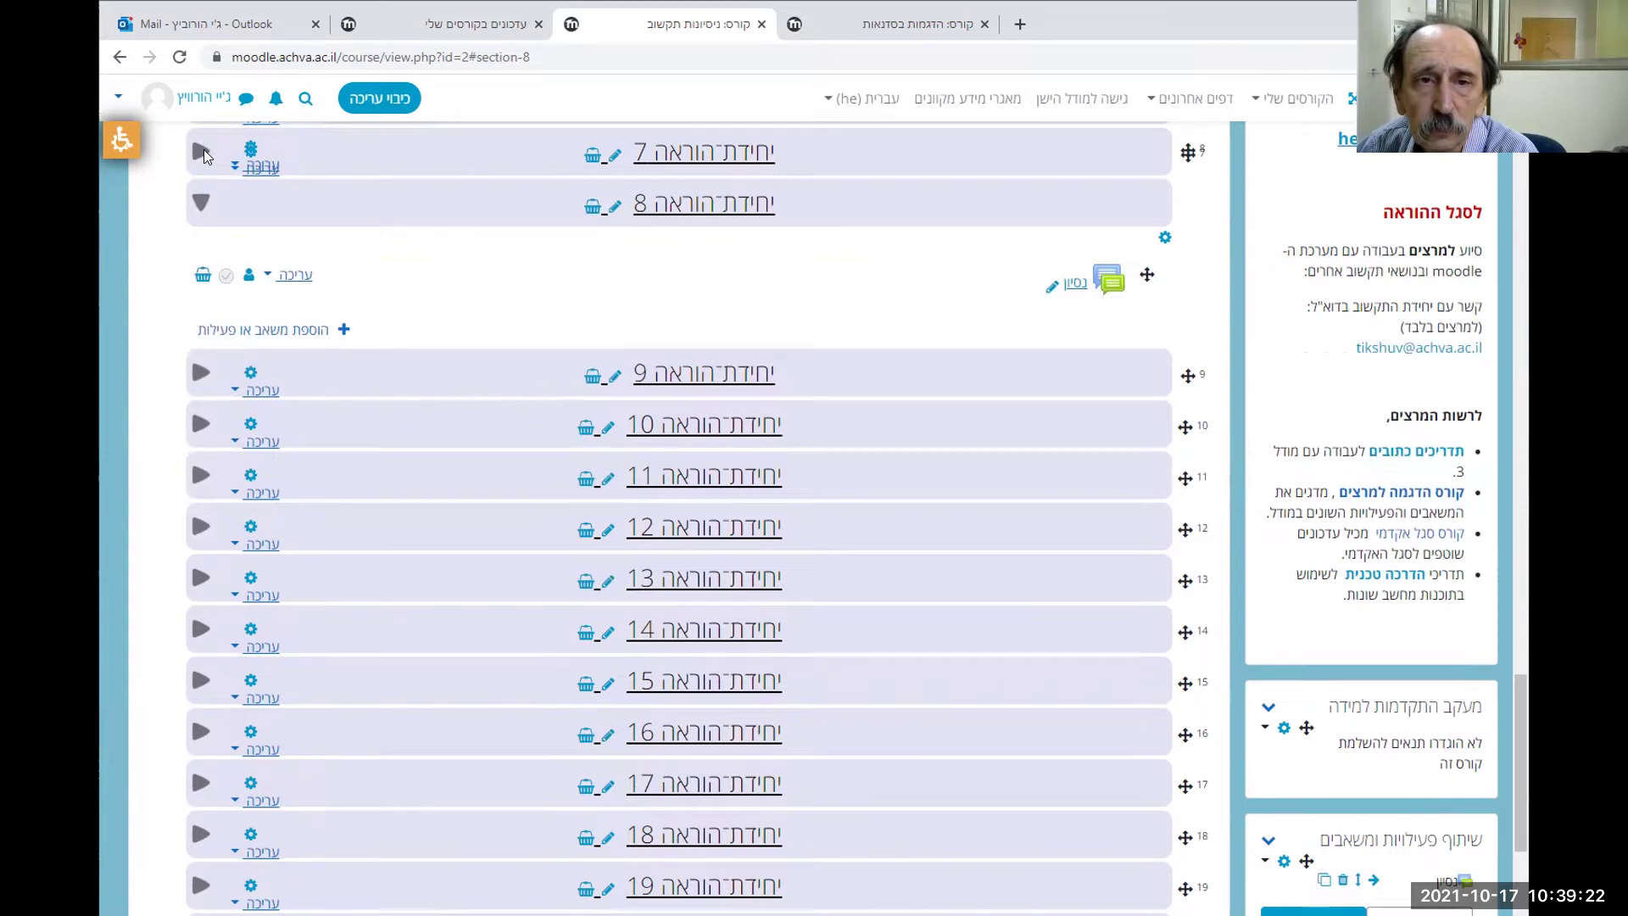
pyautogui.click(201, 203)
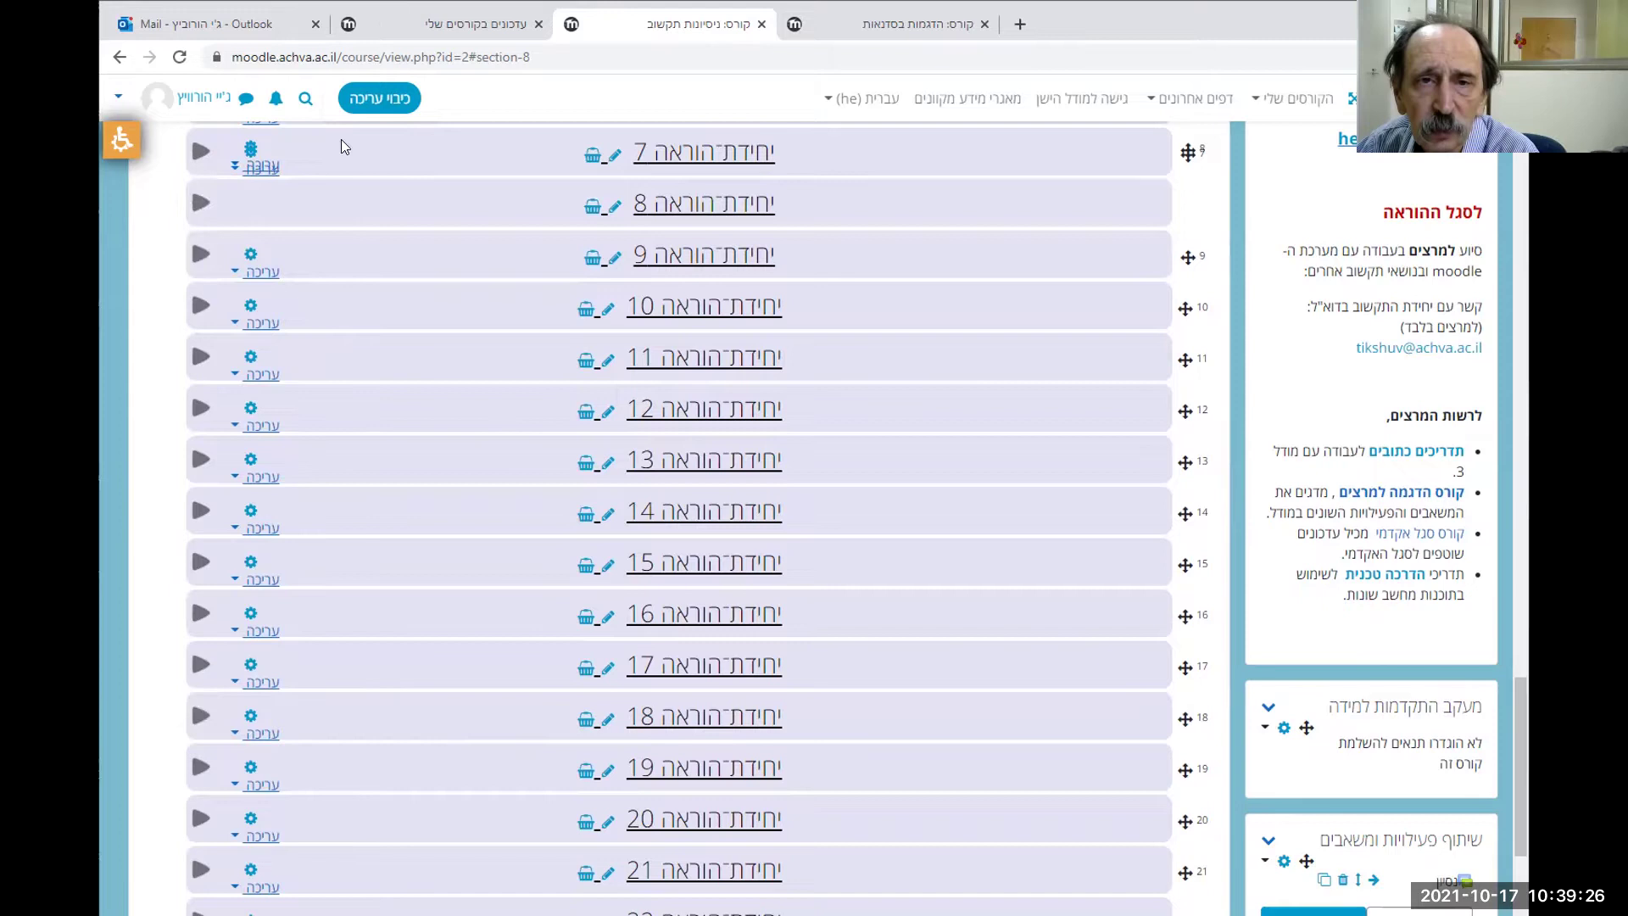
pyautogui.click(215, 158)
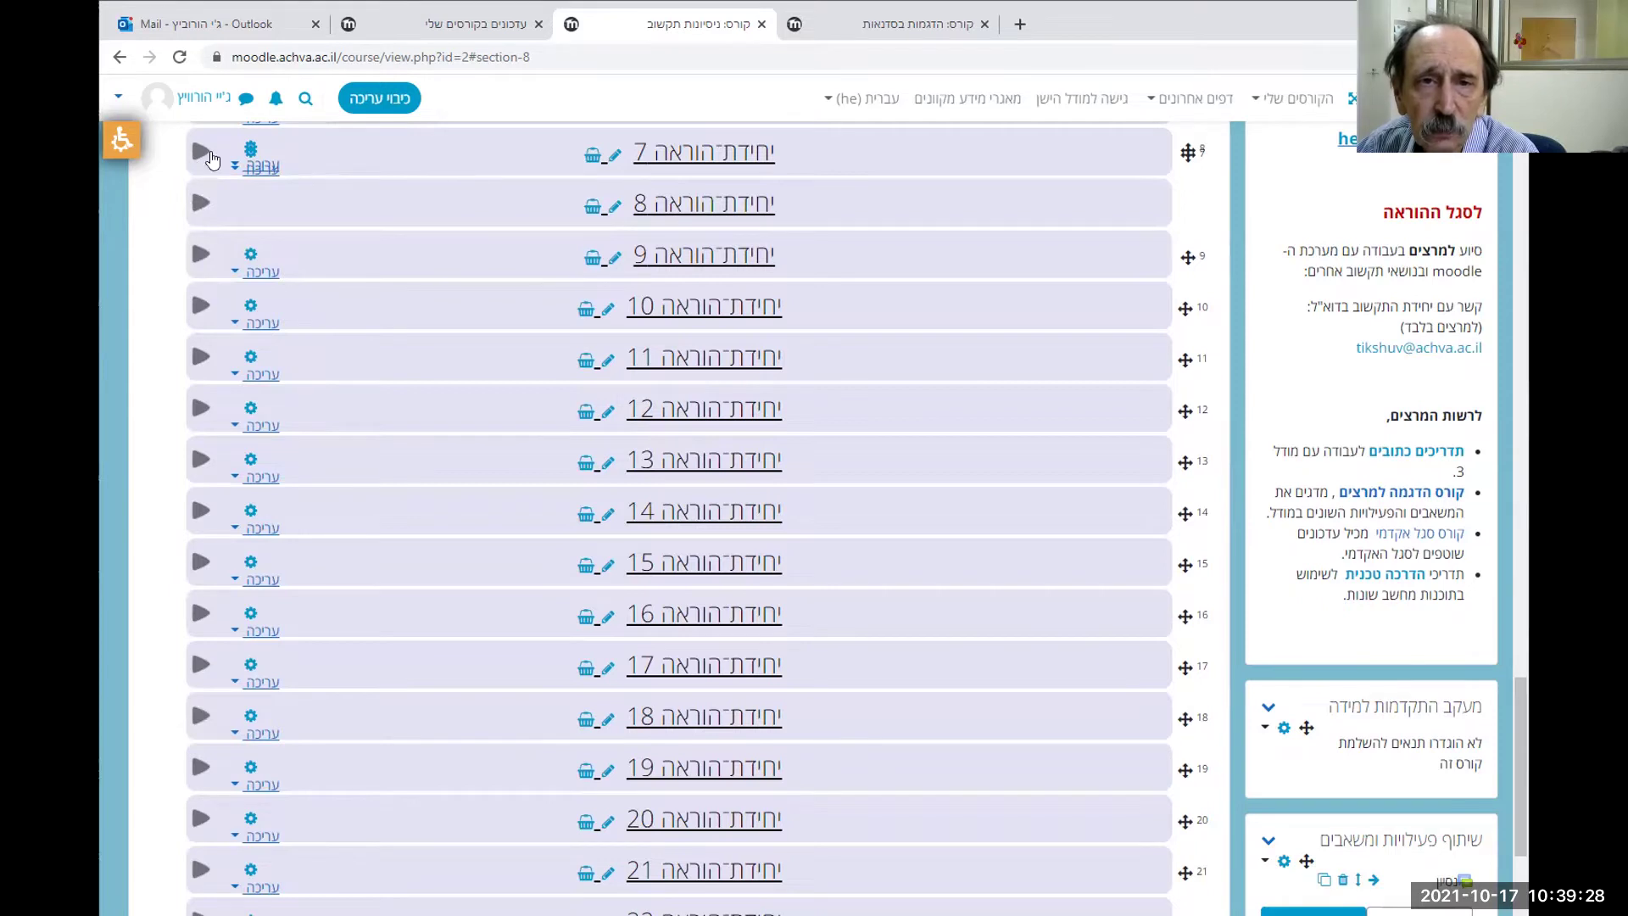
pyautogui.click(118, 57)
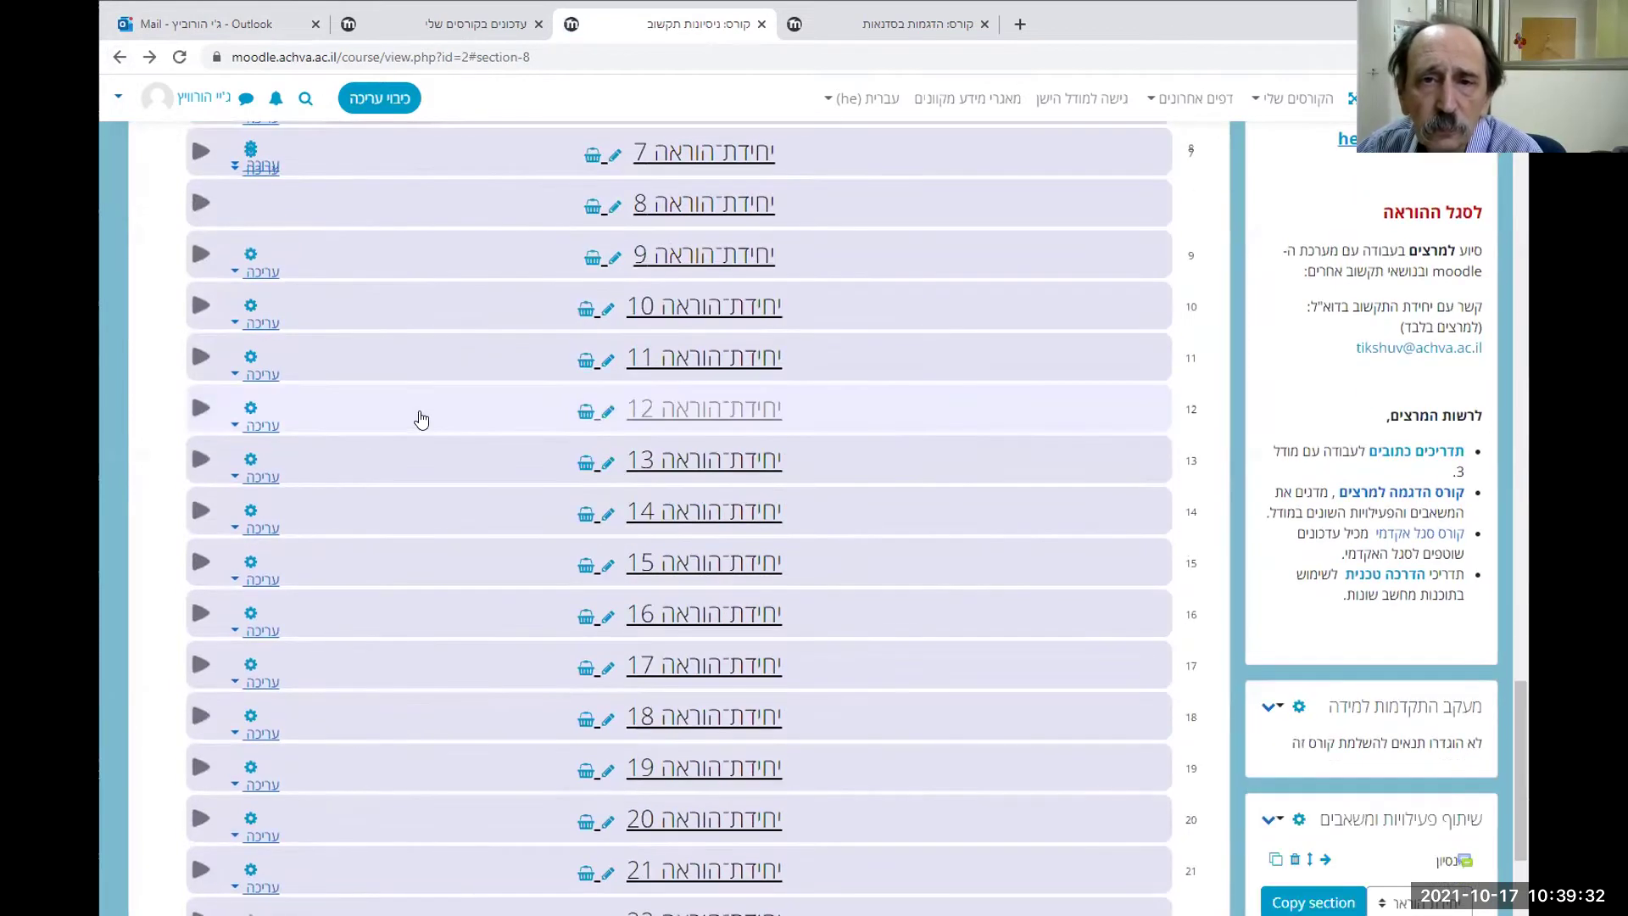
# Expand יחידת־הוראה 6, 8 and 9, and move the נסיון forum from unit 8 into unit 9
pyautogui.scroll(2, 378, 346)
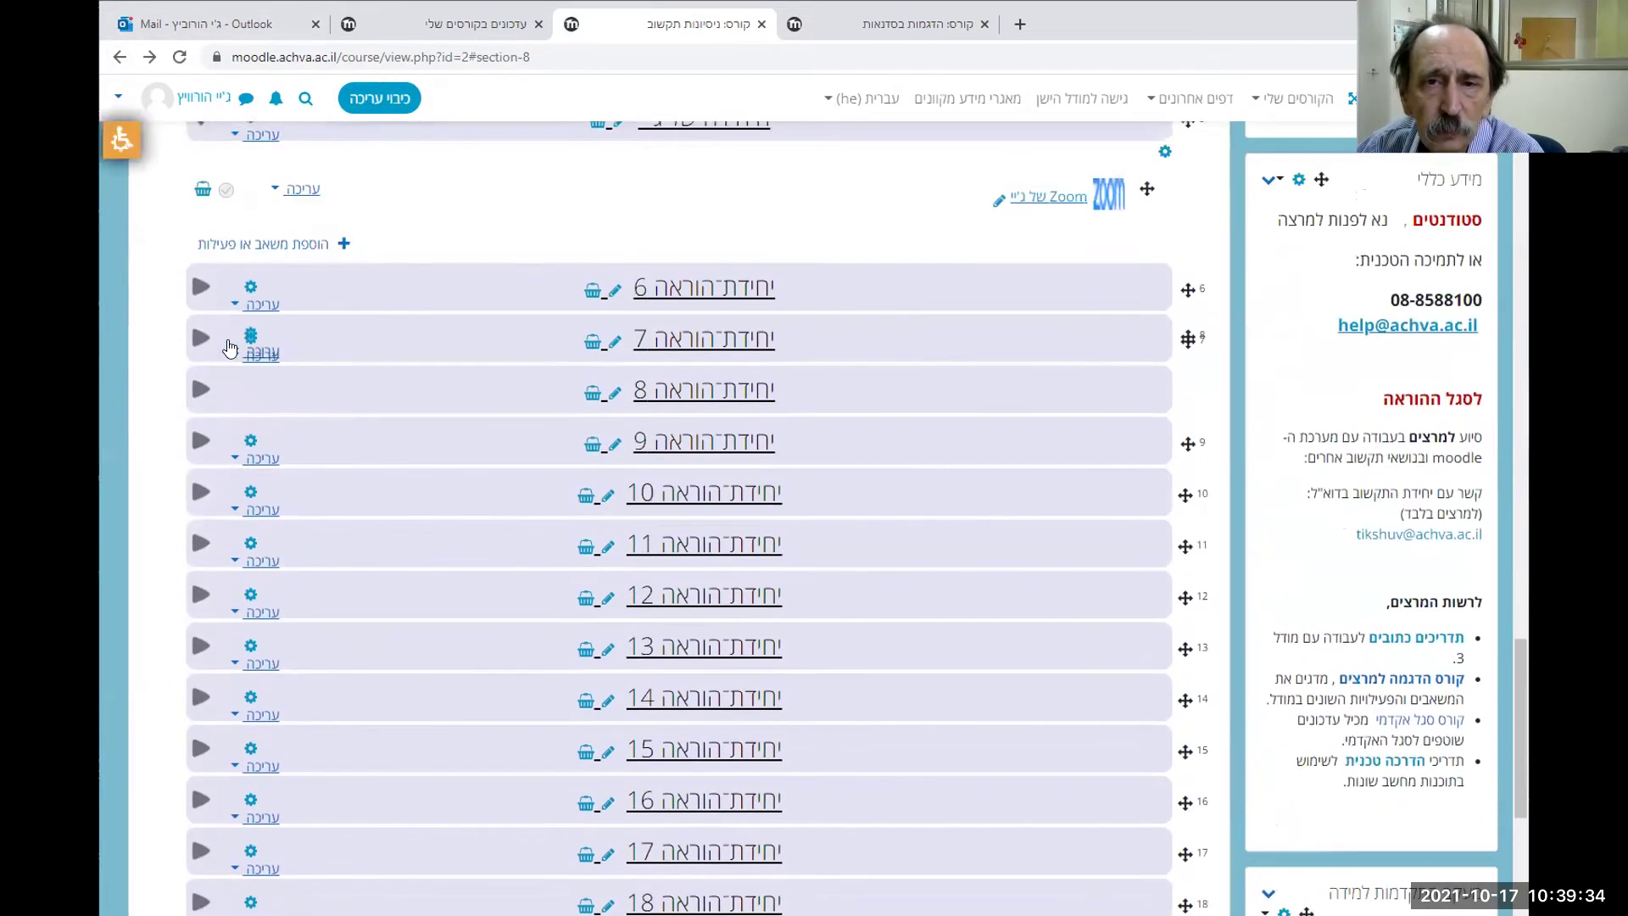
pyautogui.click(902, 295)
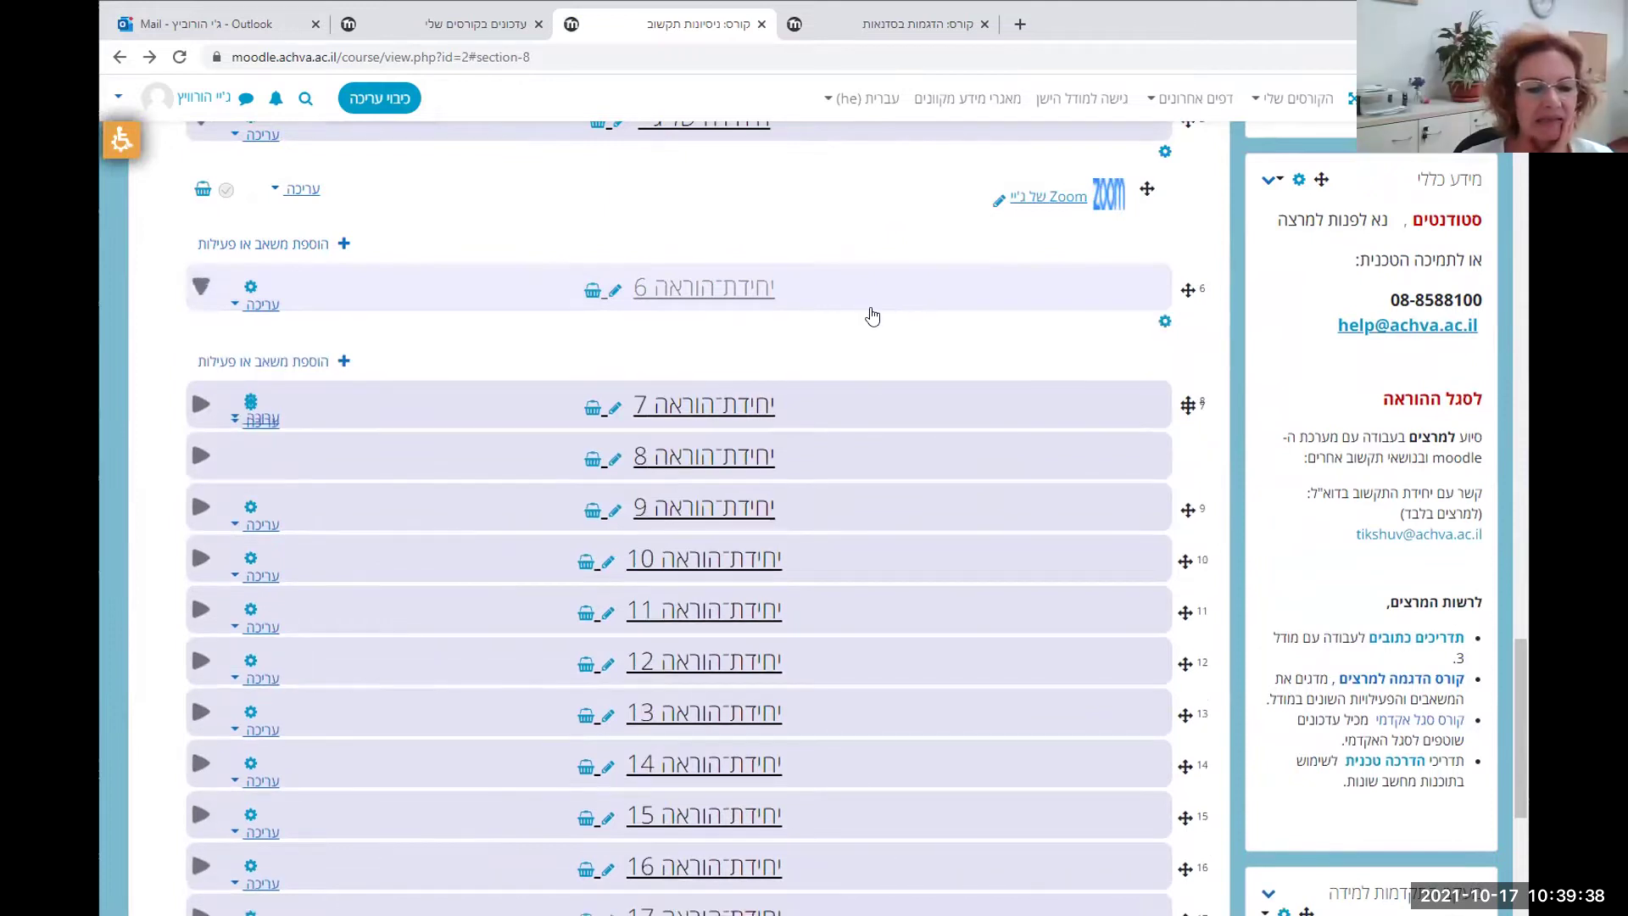
pyautogui.click(940, 461)
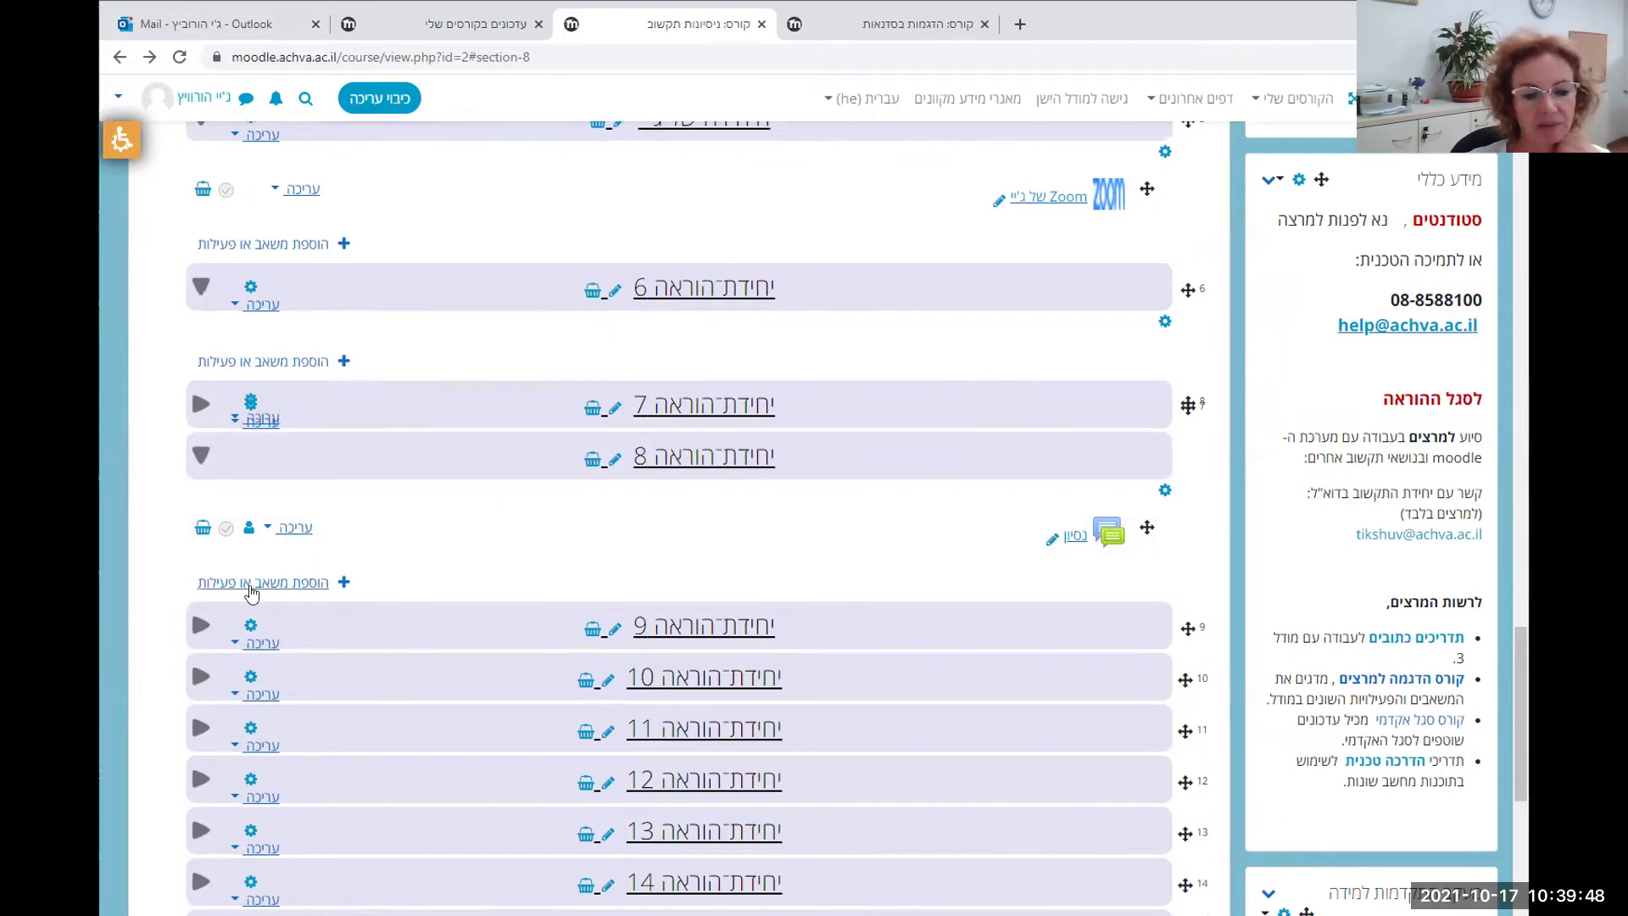
pyautogui.click(410, 627)
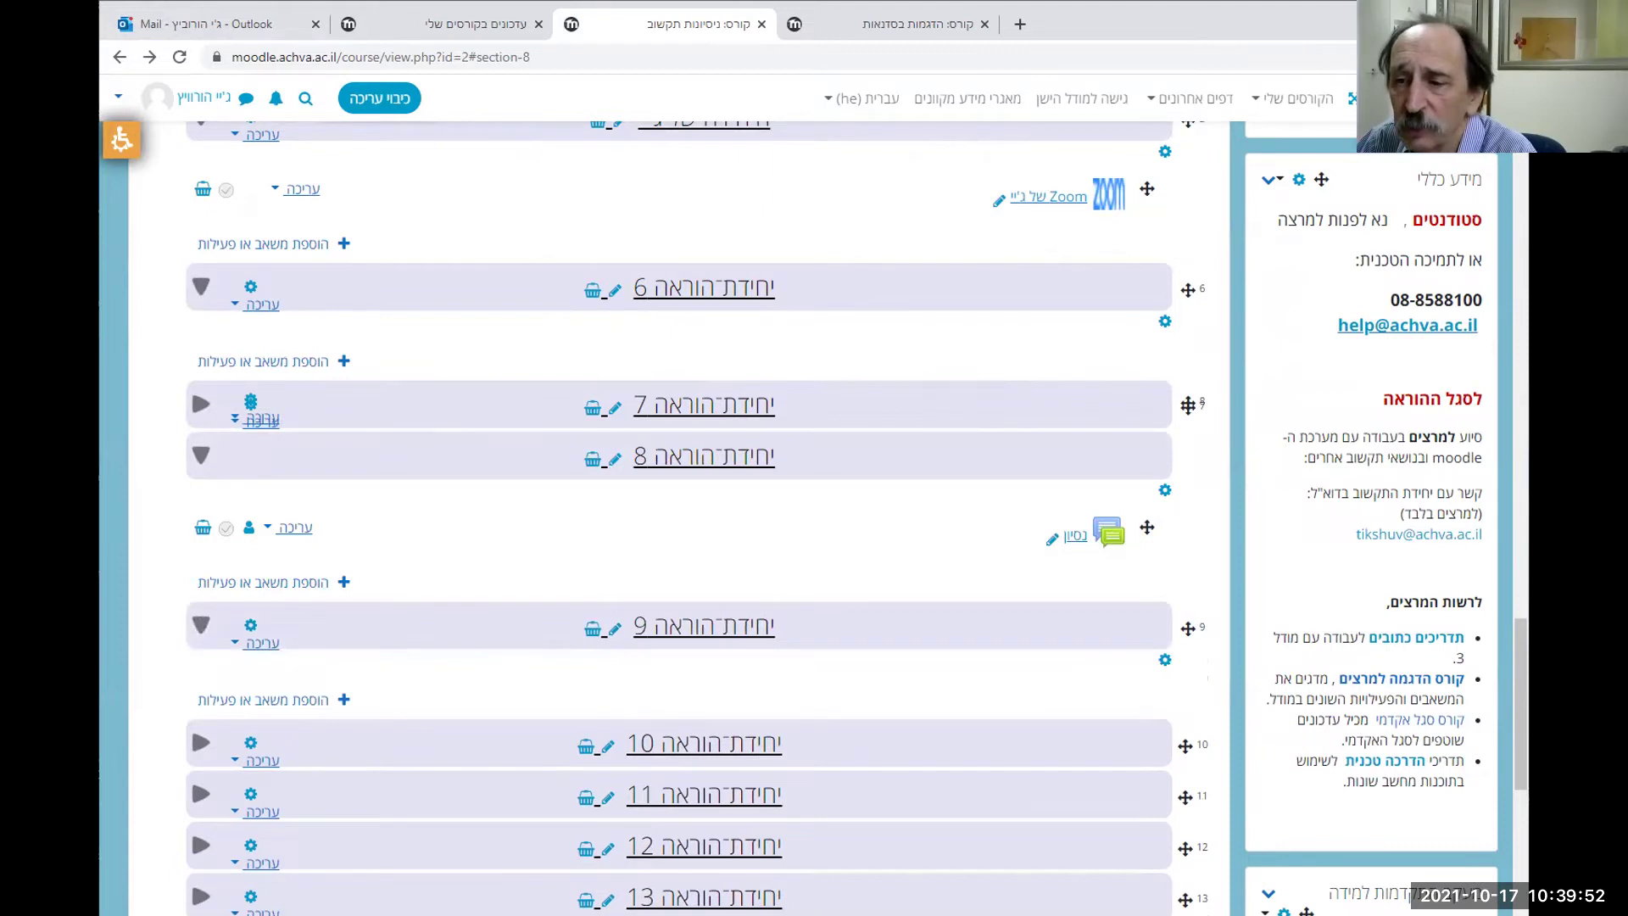
pyautogui.scroll(-1, 1499, 738)
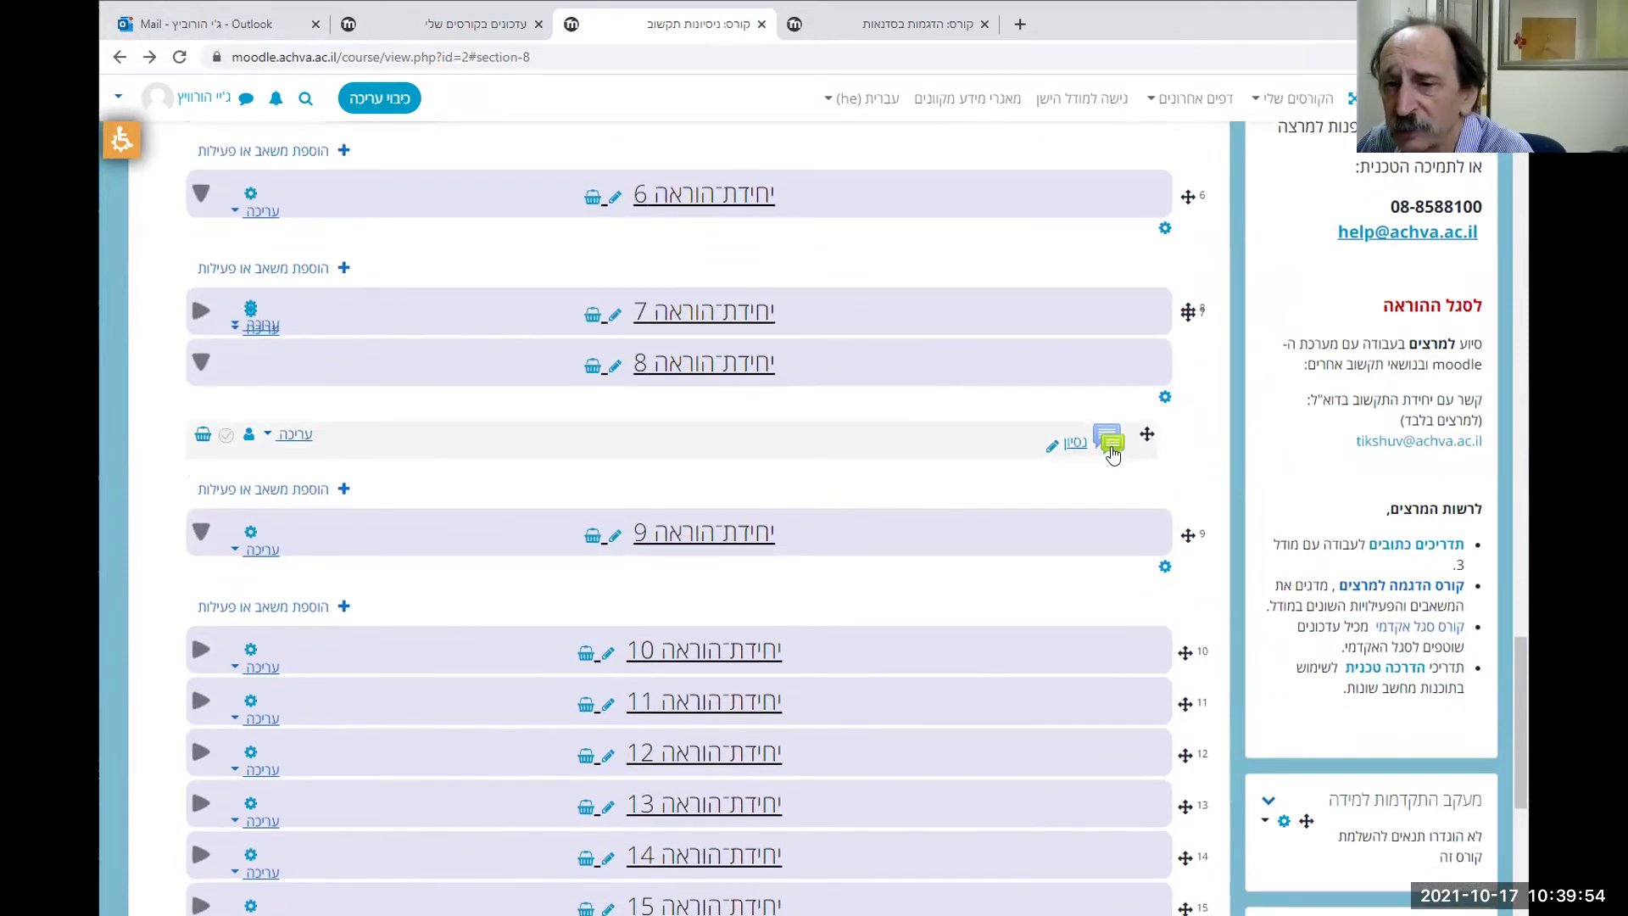
pyautogui.moveTo(1142, 431); pyautogui.dragTo(1107, 589)
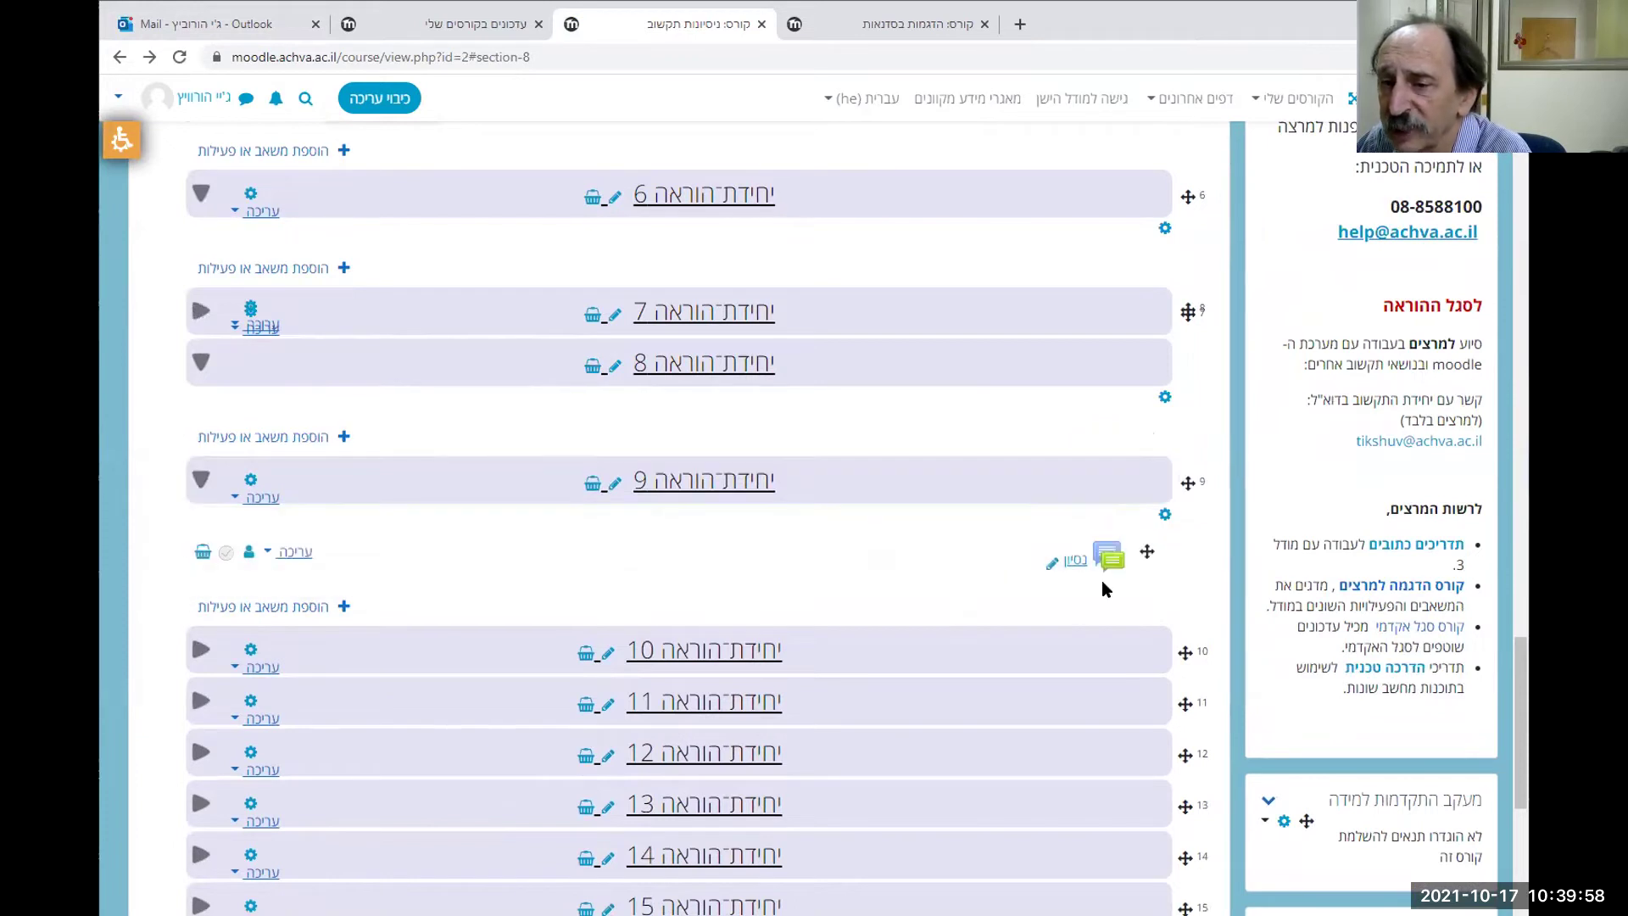
# Expand יחידת־הוראה 10 and יחידת־הוראה 11 on the course page
pyautogui.scroll(-7, 1469, 614)
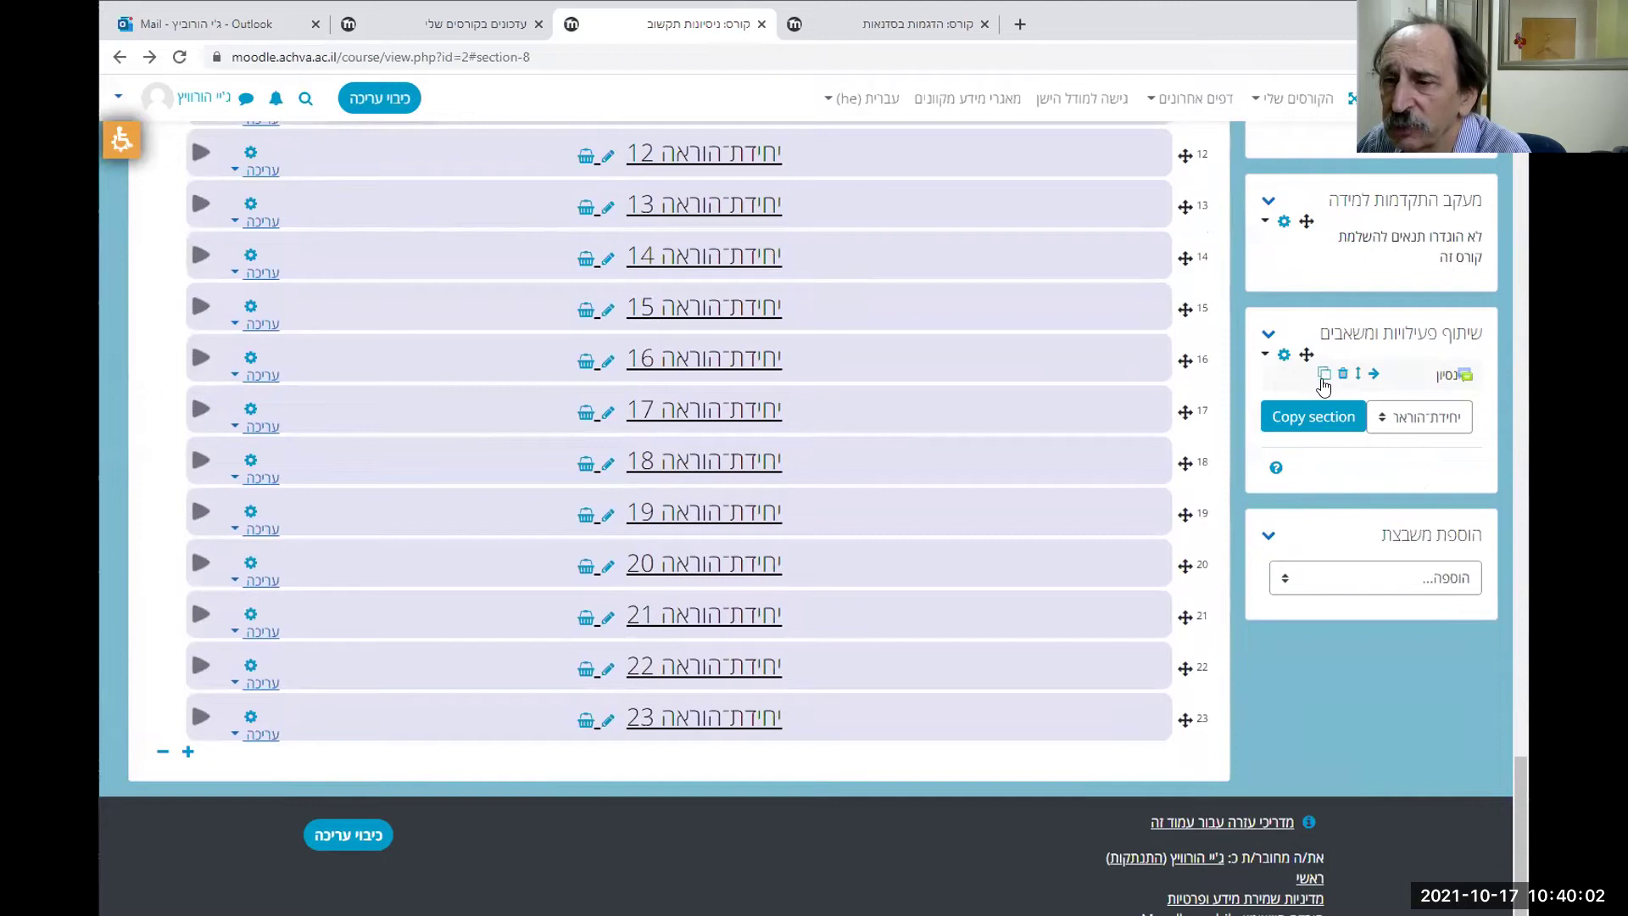
pyautogui.scroll(5, 945, 552)
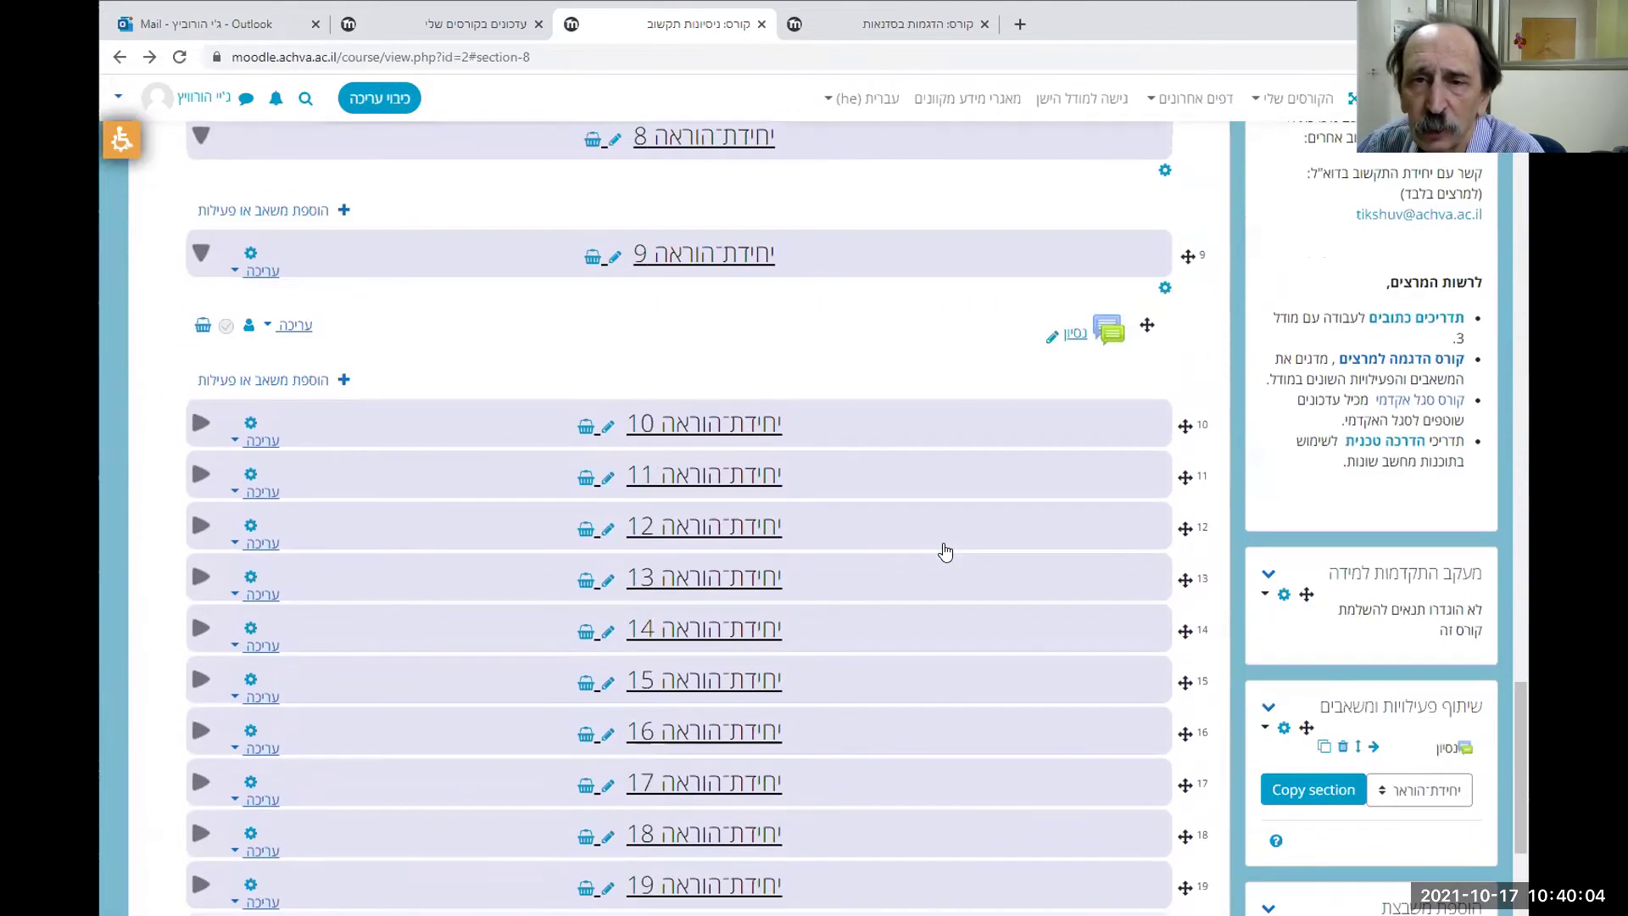
pyautogui.click(450, 522)
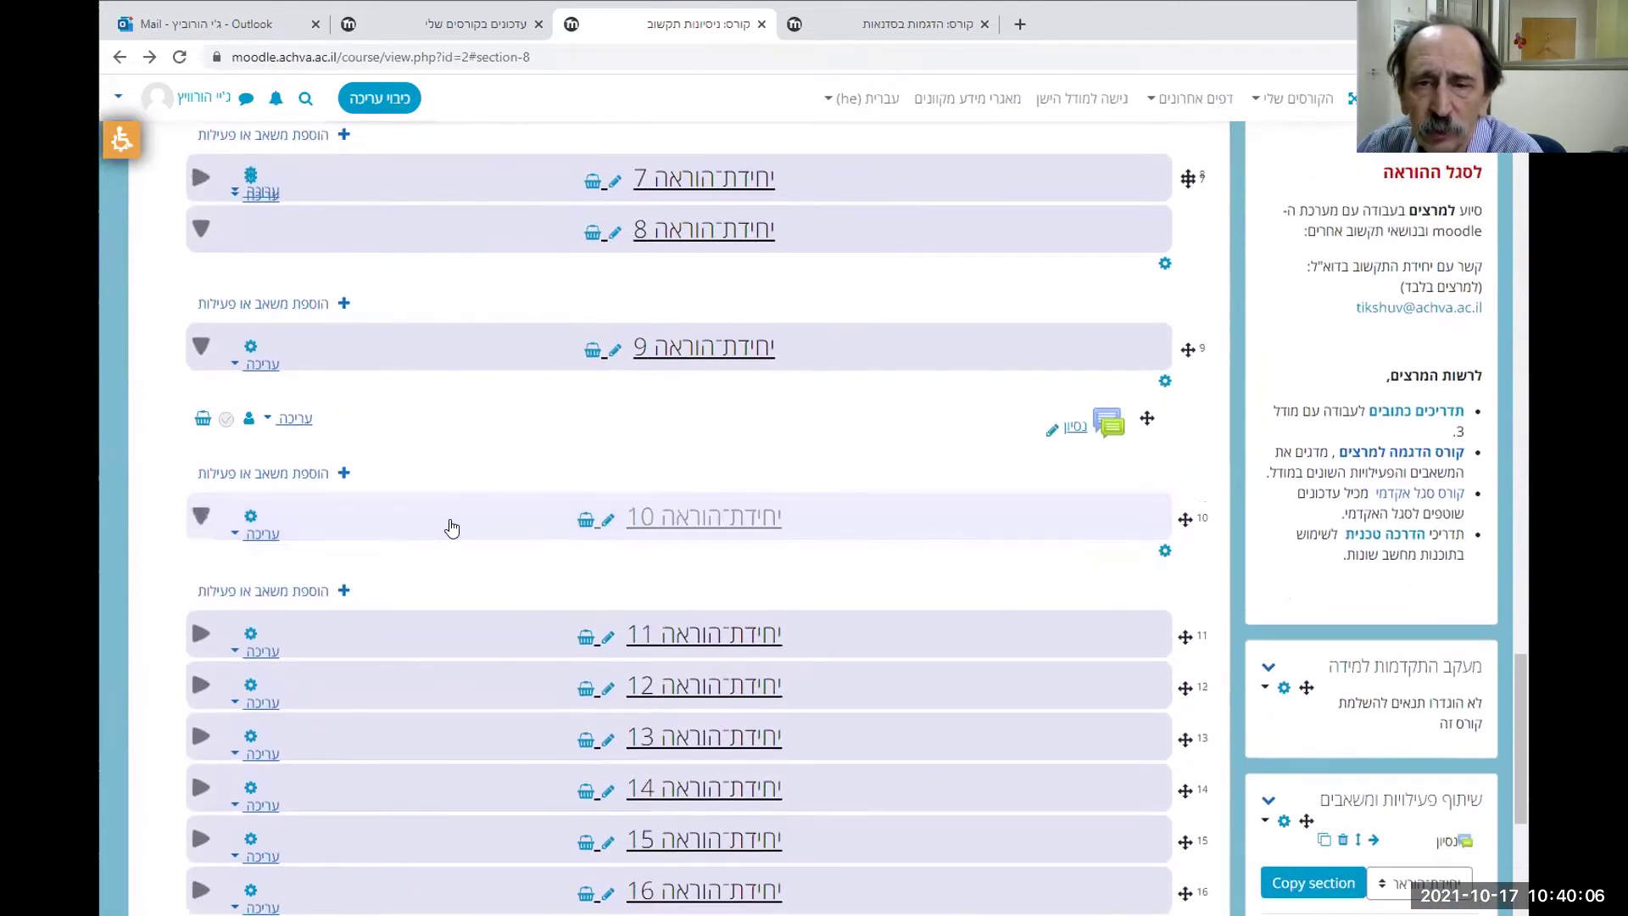
pyautogui.click(456, 638)
pyautogui.scroll(-4, 1491, 785)
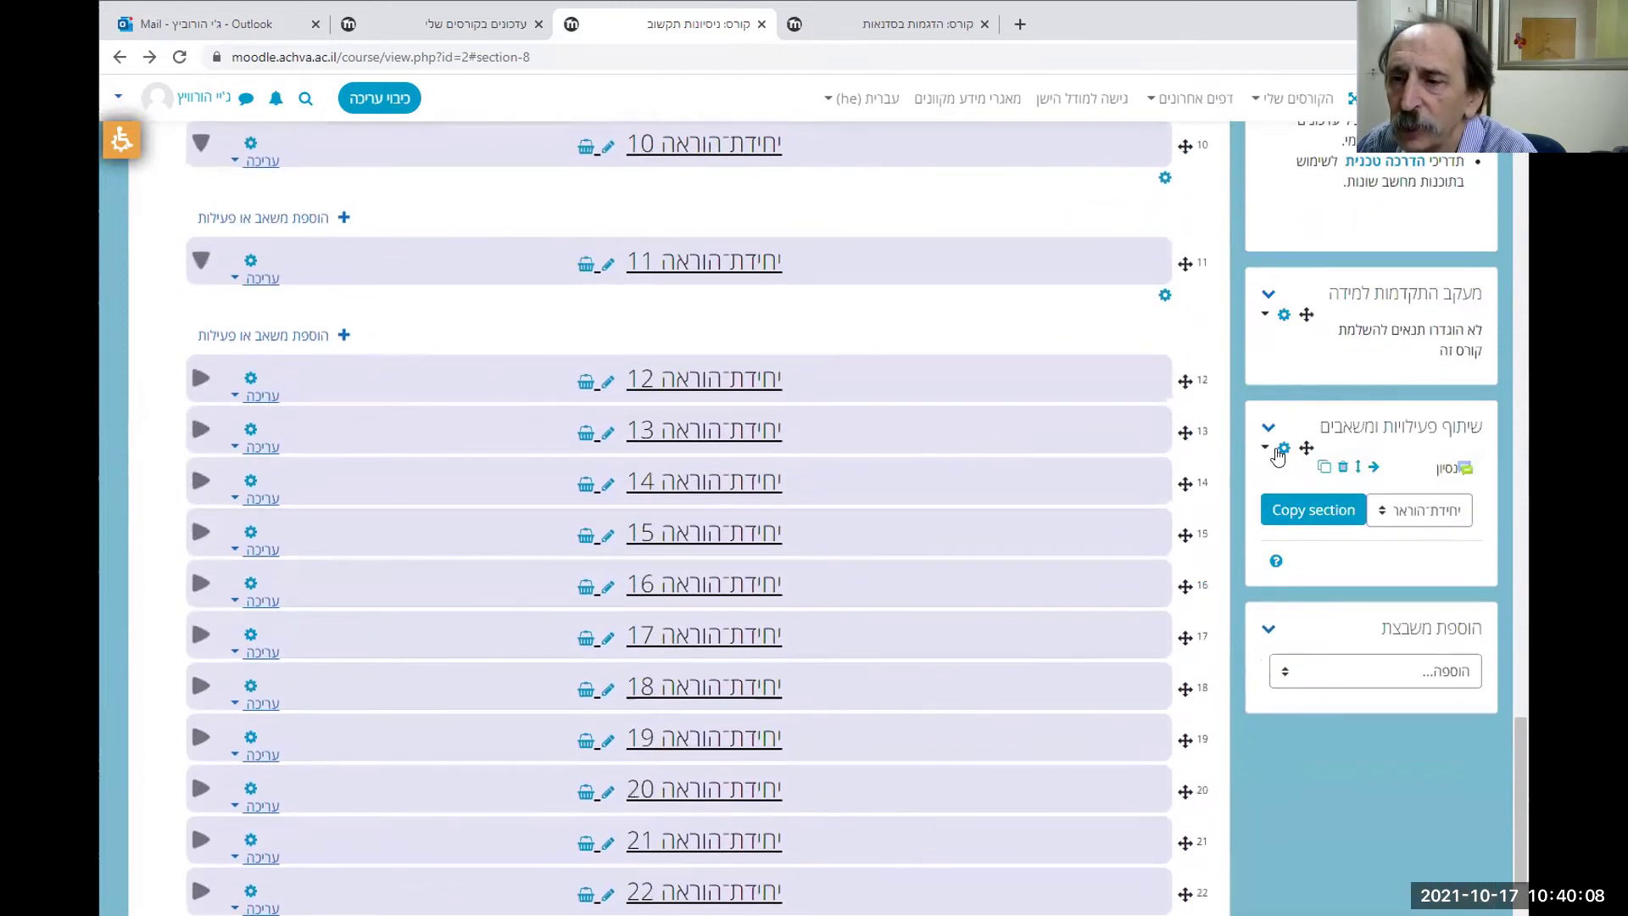
# Copy the shared נסיון item from the שיתוף פעילויות ומשאבים block into יחידת־הוראה 11
pyautogui.click(1321, 469)
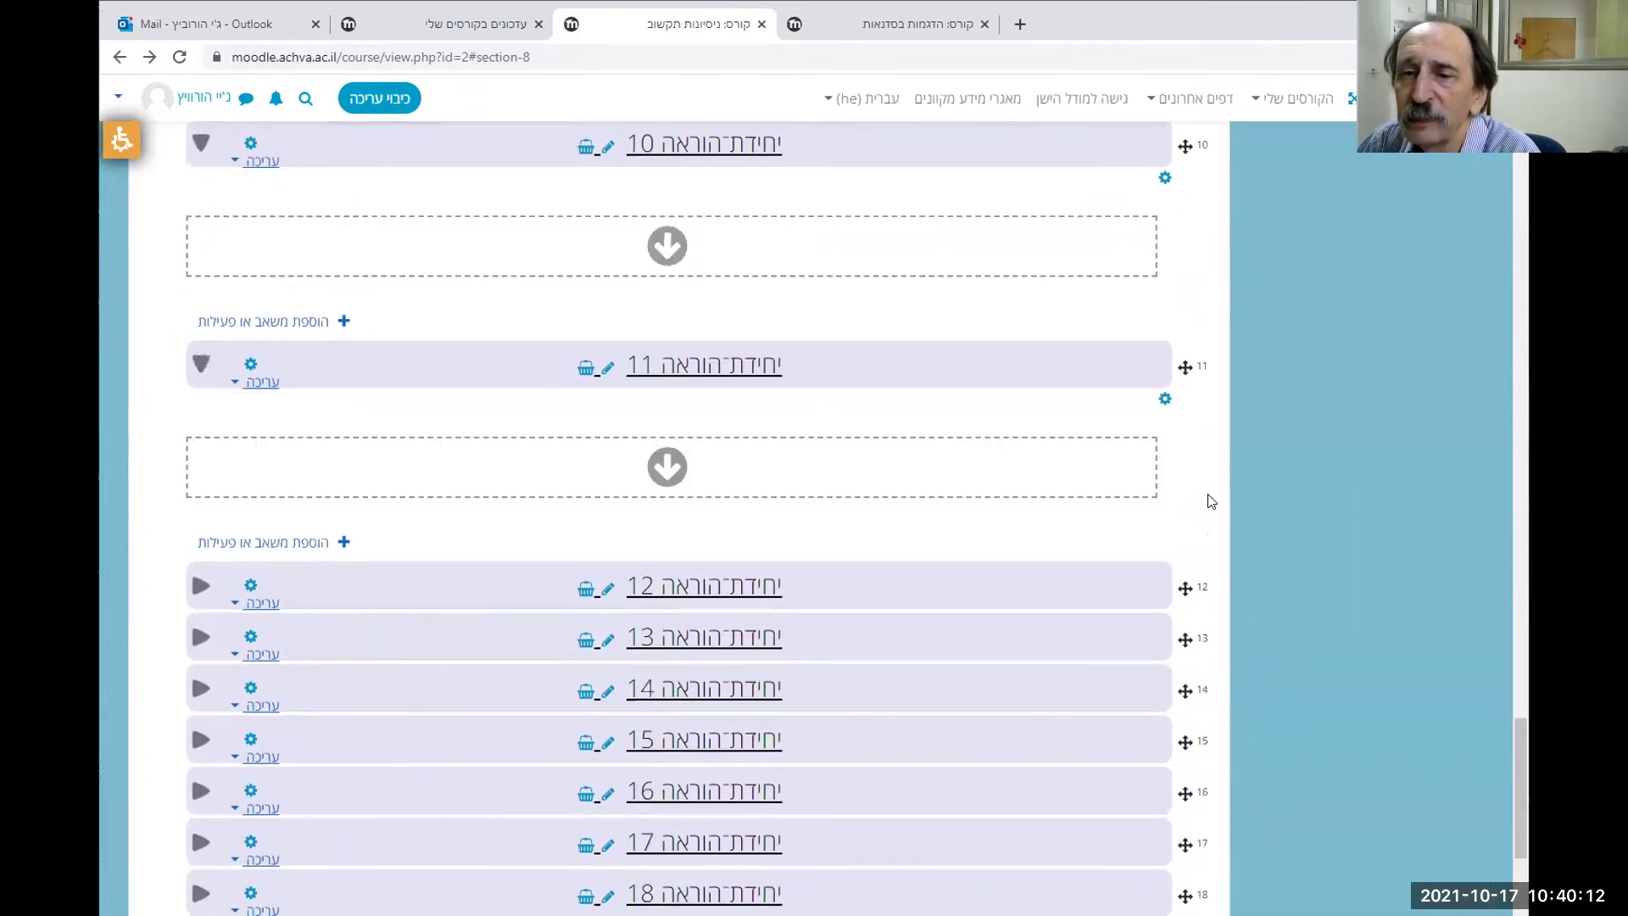
pyautogui.scroll(3, 1211, 501)
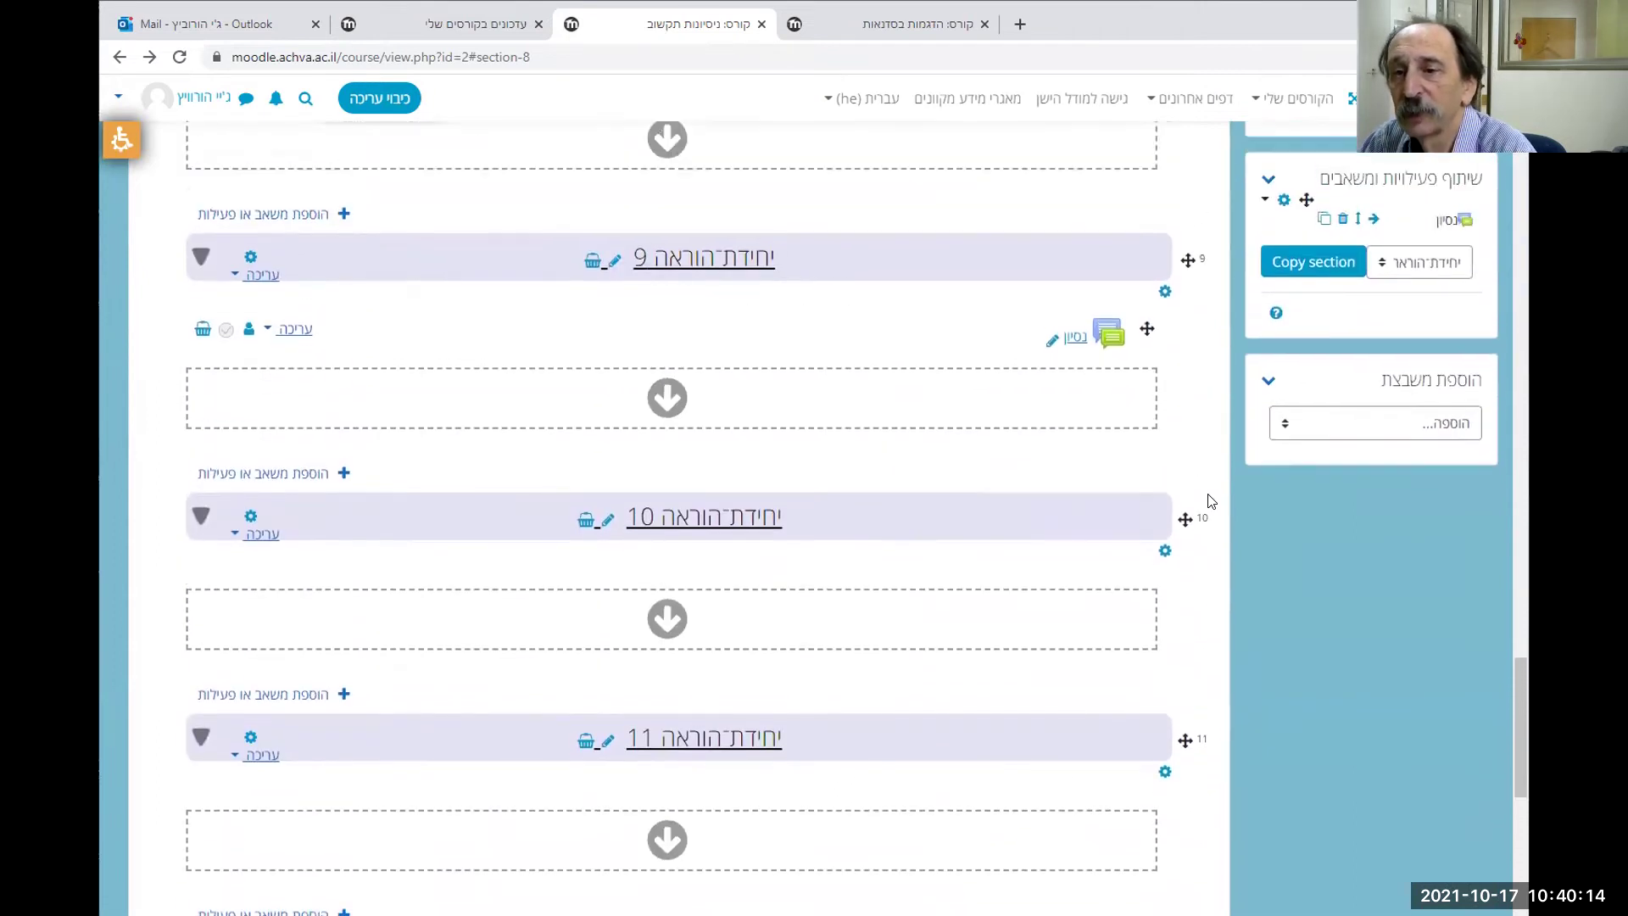
pyautogui.scroll(4, 1211, 501)
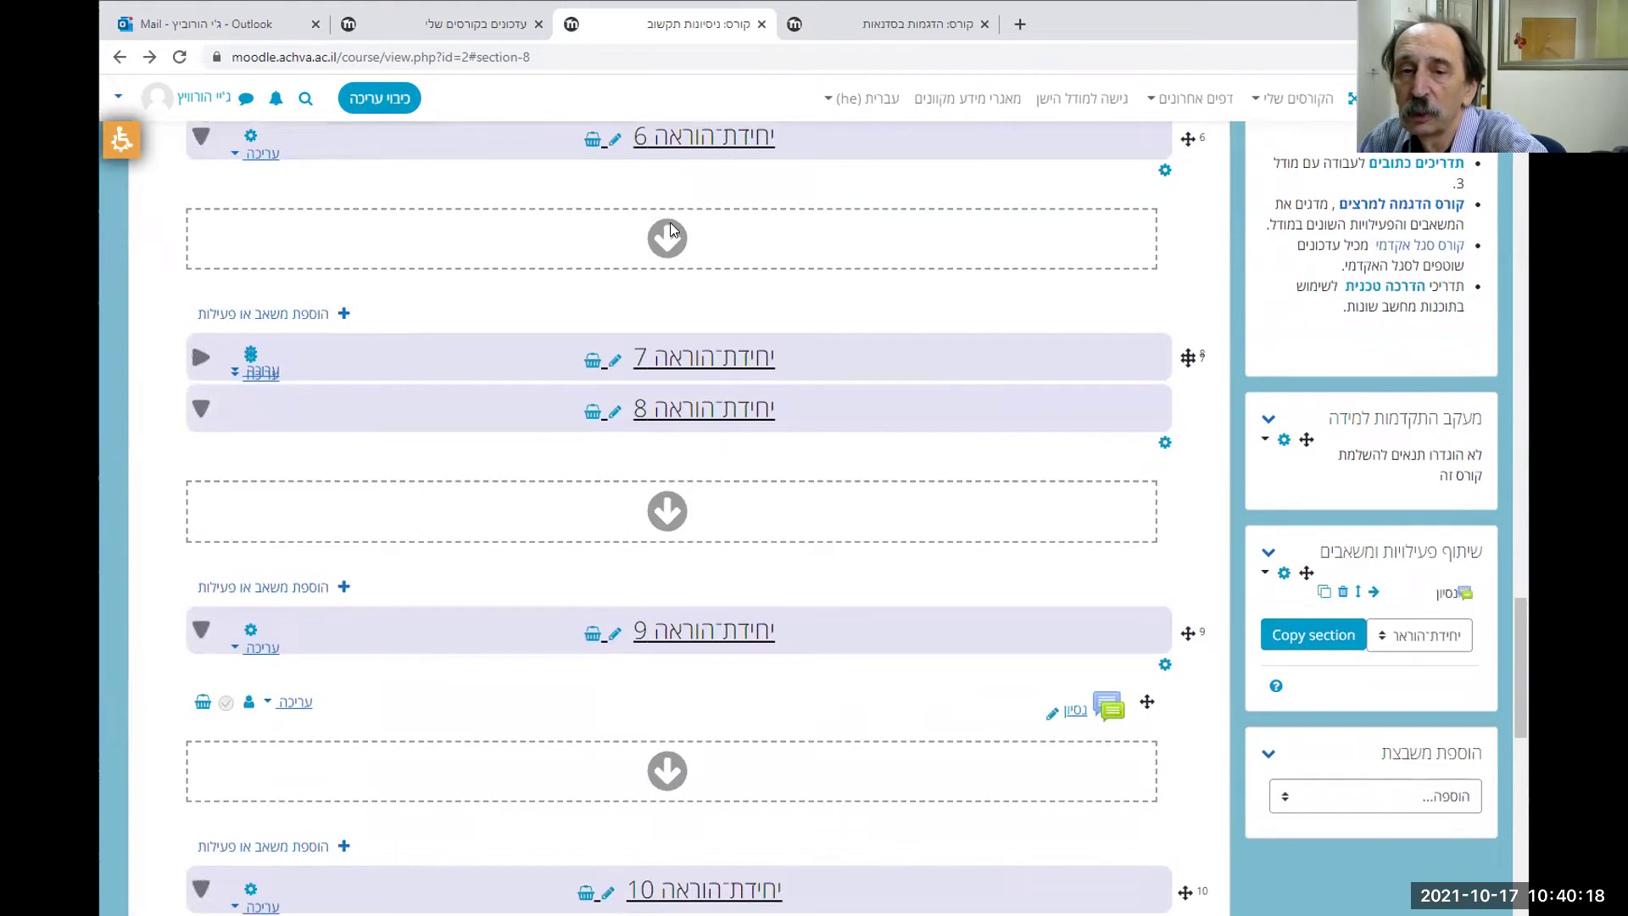
pyautogui.scroll(-3, 701, 517)
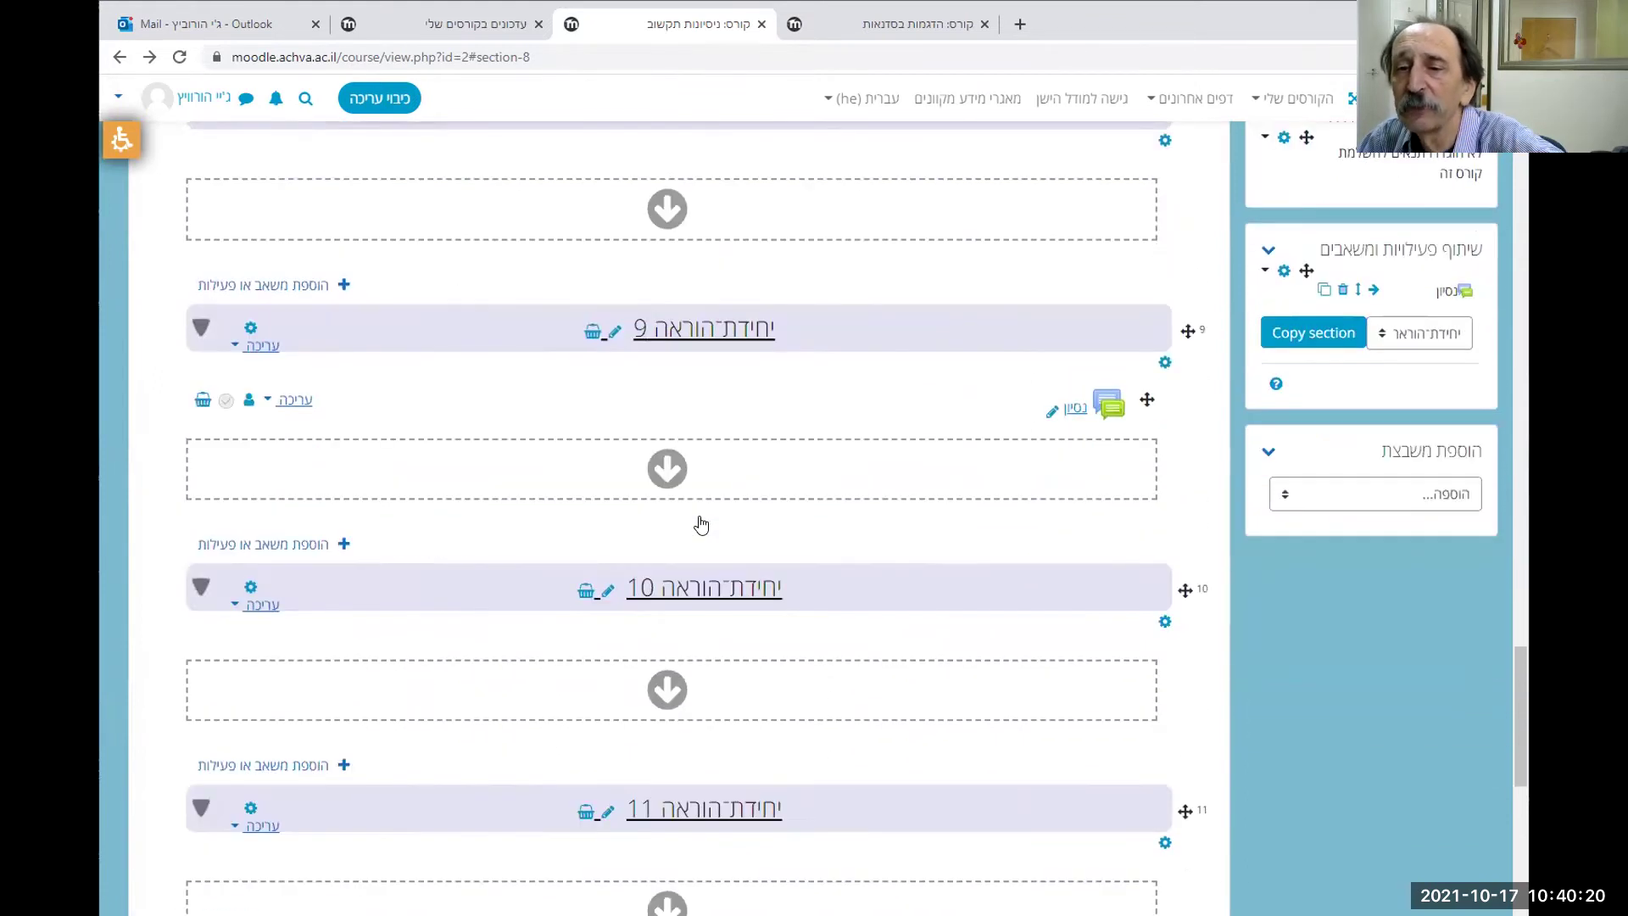
pyautogui.scroll(-3, 701, 524)
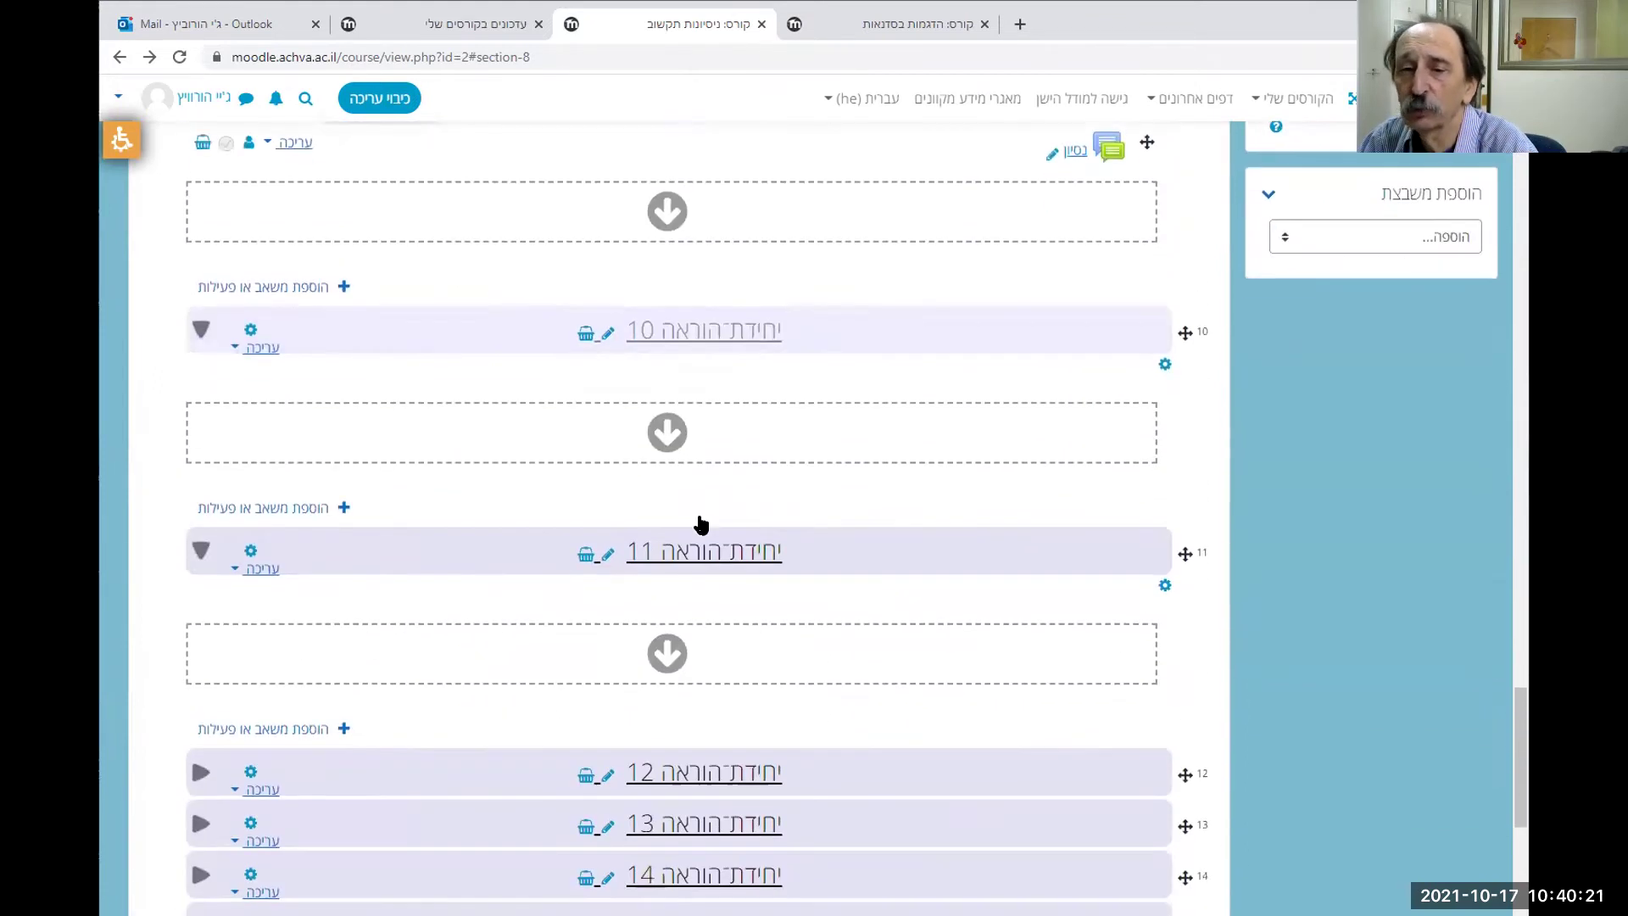
pyautogui.click(665, 653)
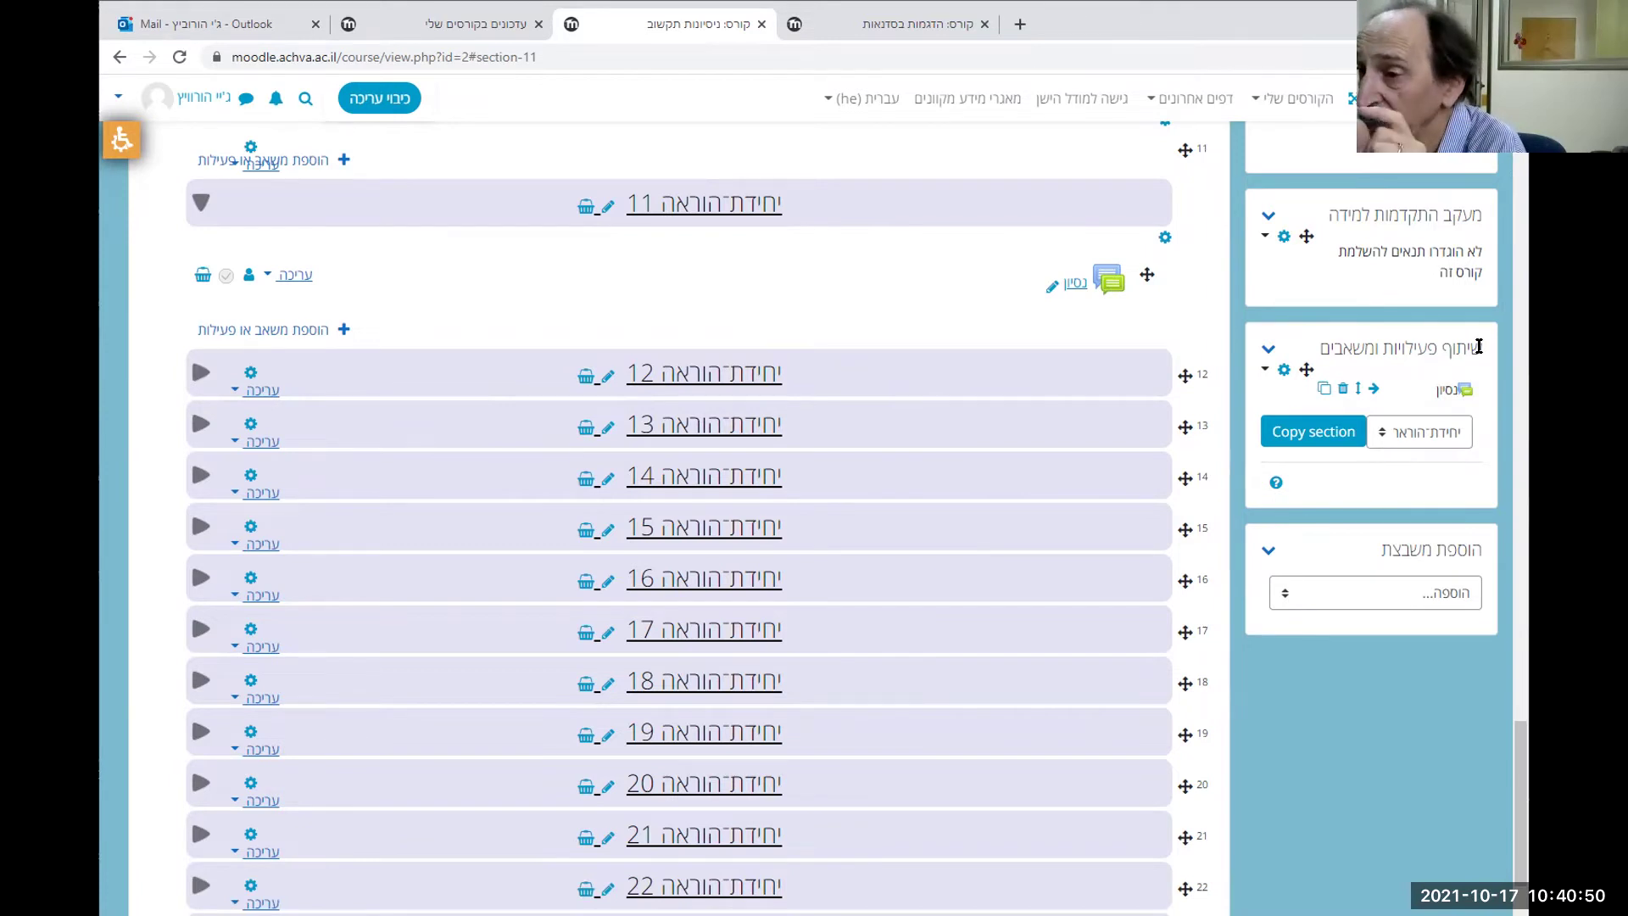
# Review the שיתוף פעילויות ומשאבים block and the blocks offered under הוספת משבצת
pyautogui.moveTo(1479, 346); pyautogui.dragTo(1320, 346)
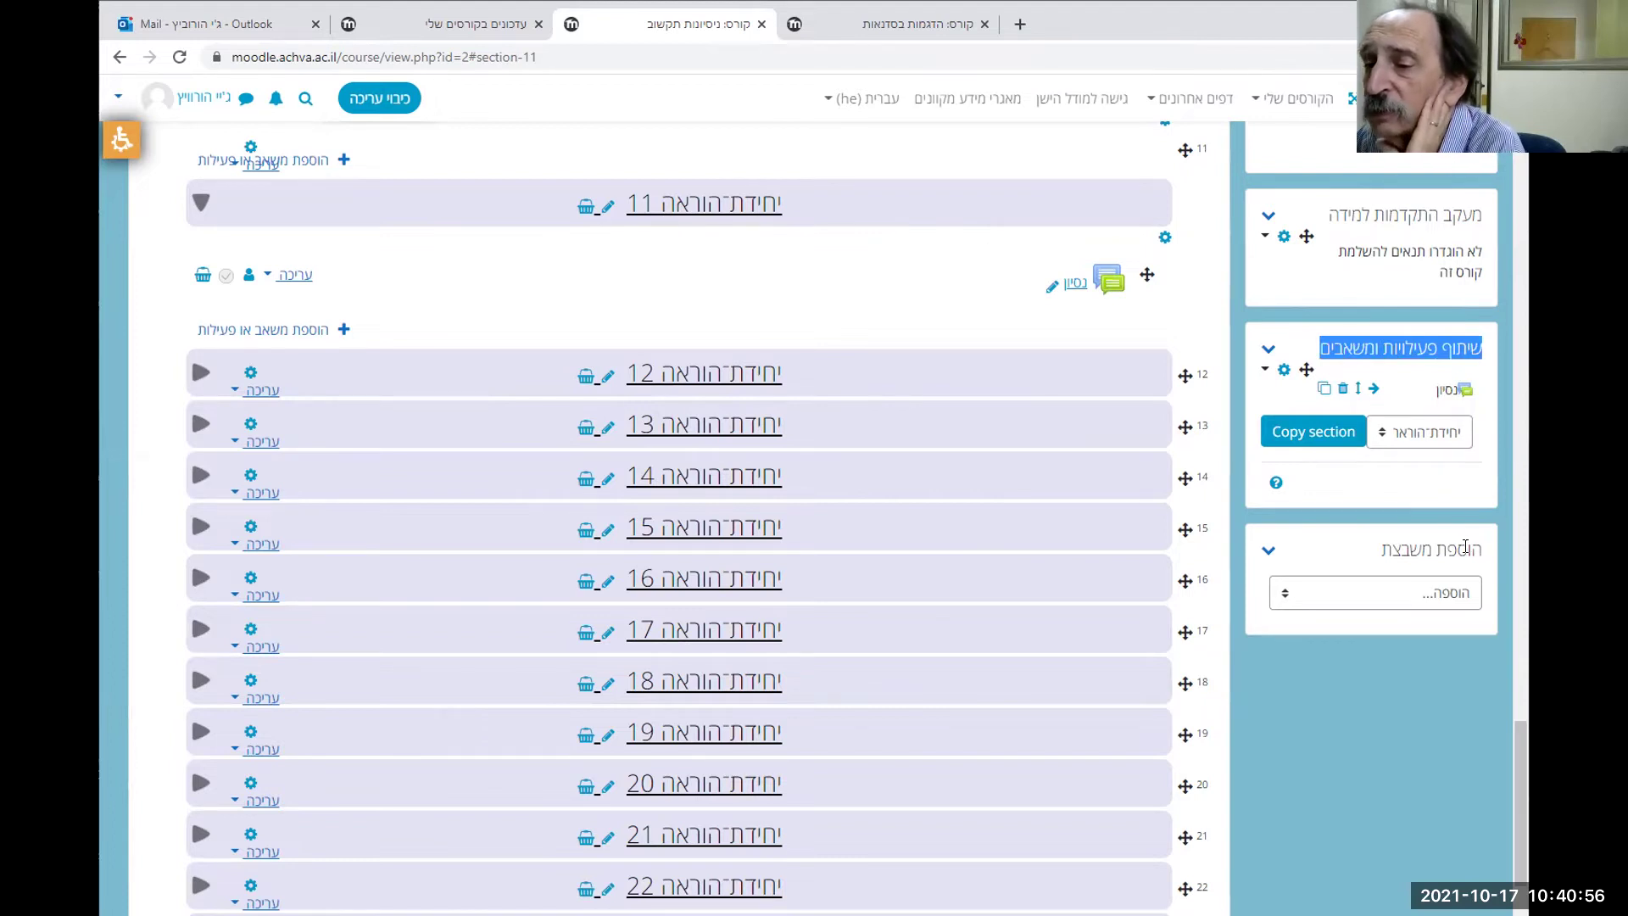
pyautogui.moveTo(1475, 541); pyautogui.dragTo(1375, 540)
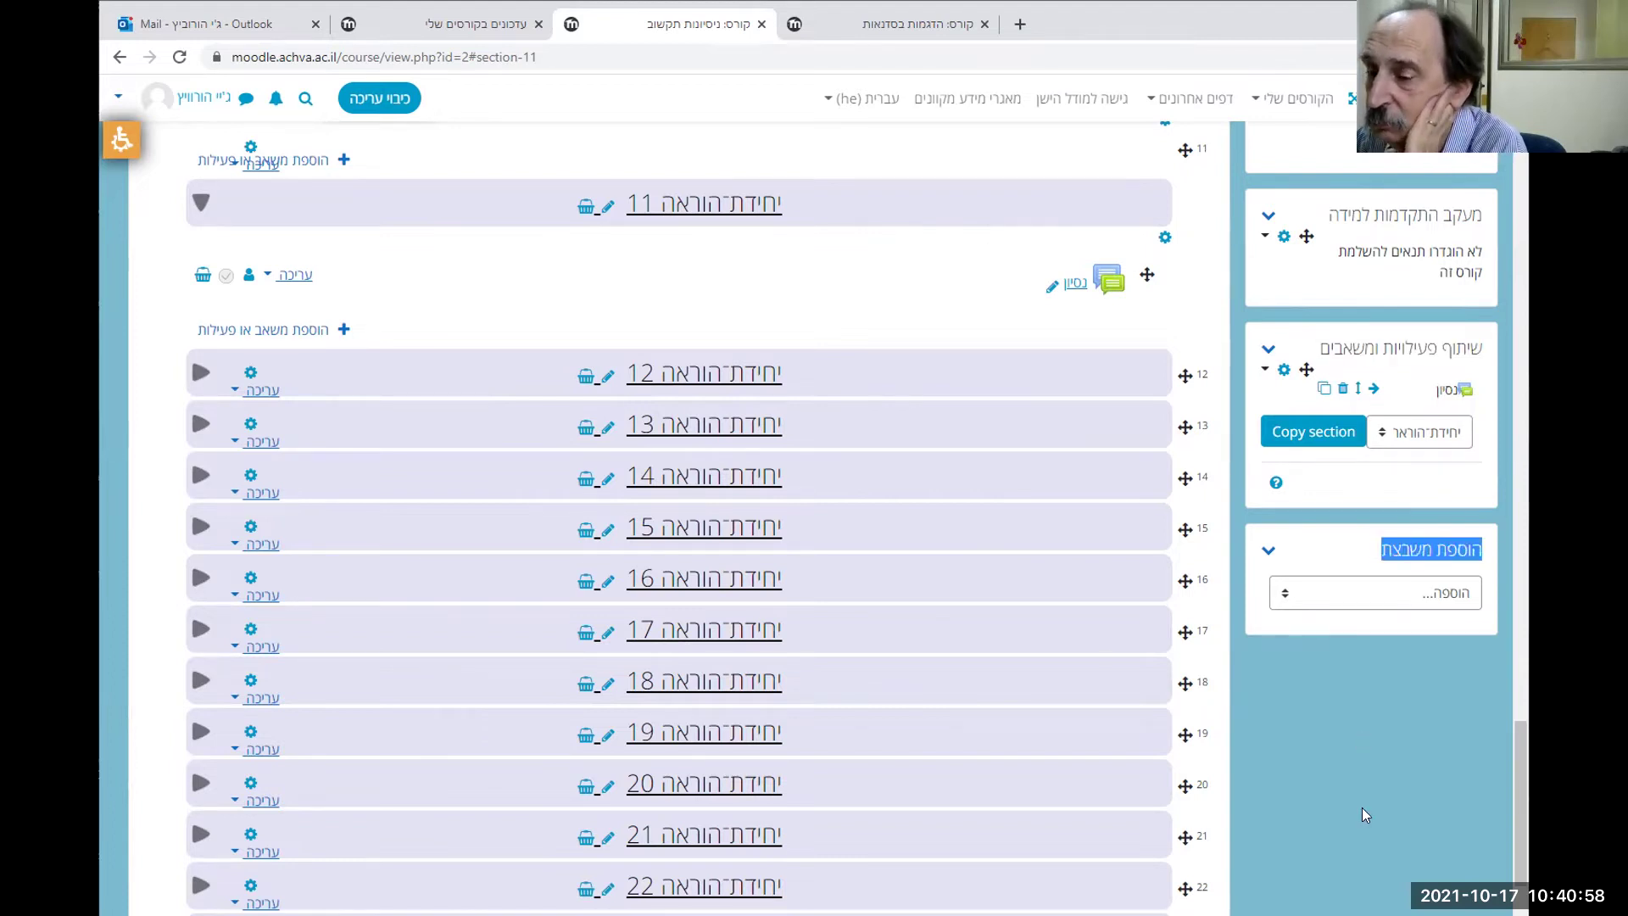
pyautogui.click(1285, 596)
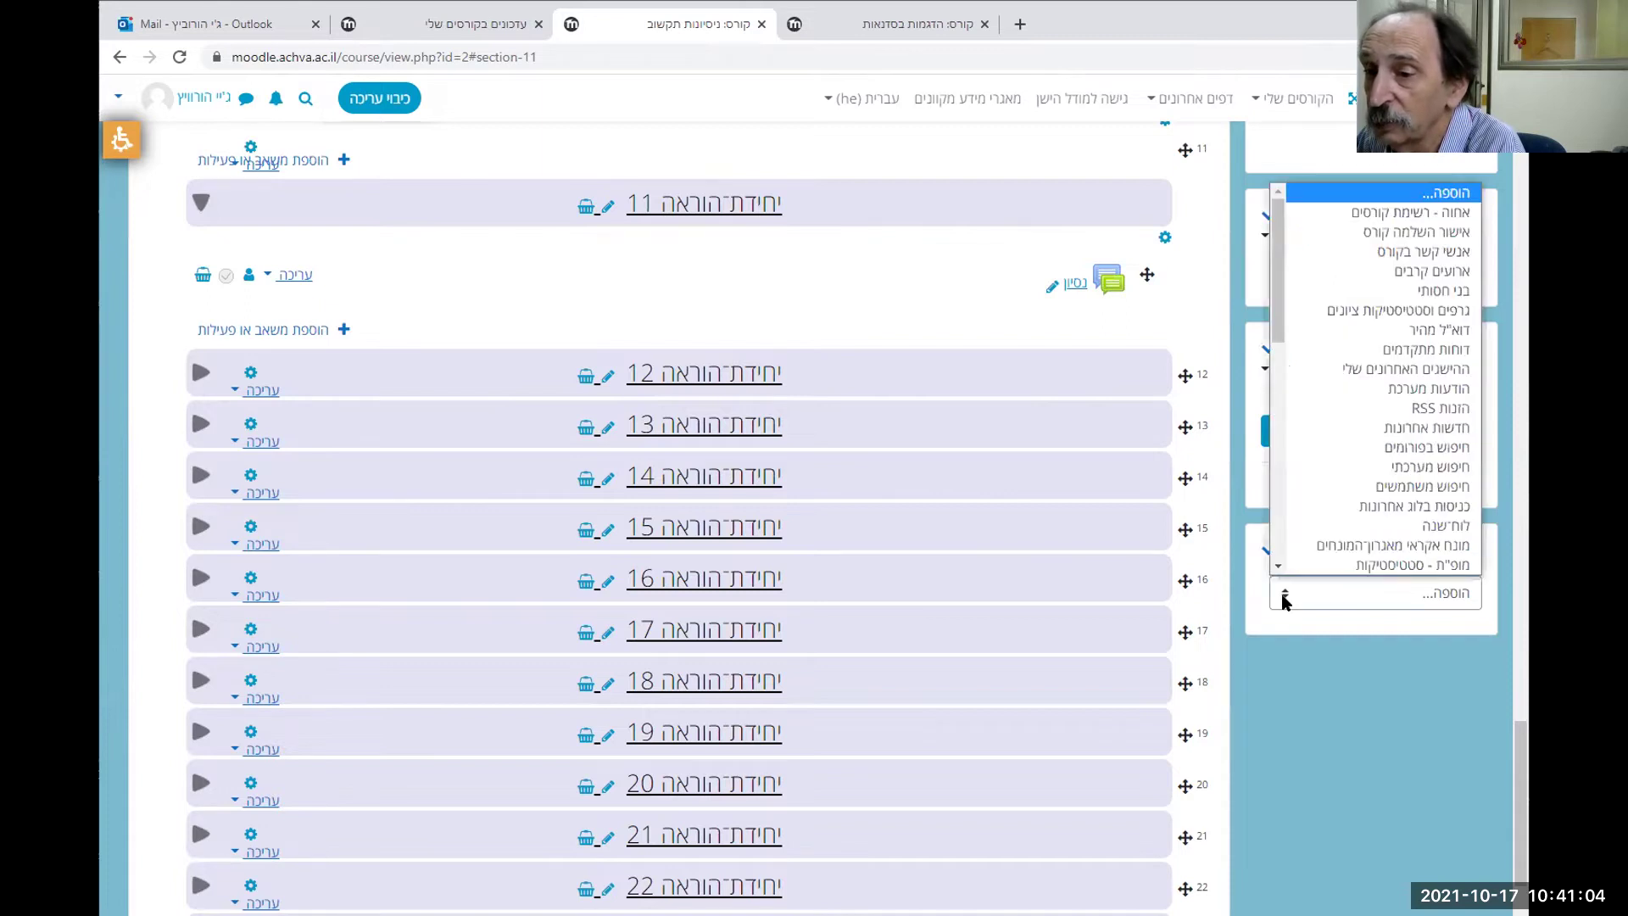
pyautogui.scroll(-1, 1370, 486)
pyautogui.scroll(-5, 1380, 449)
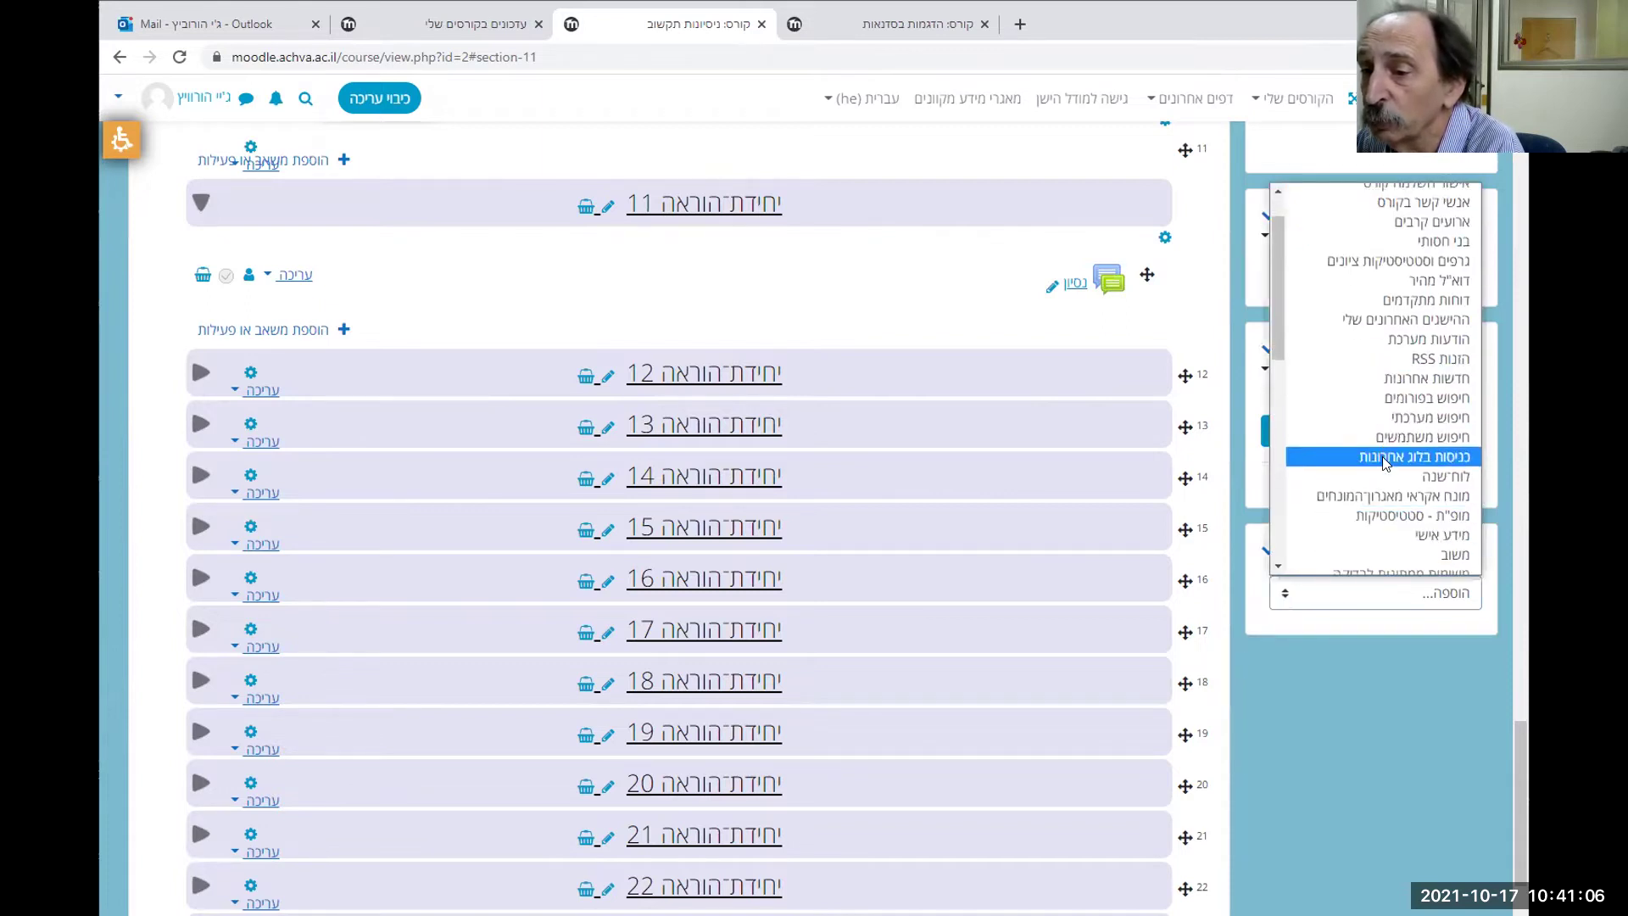
pyautogui.scroll(-3, 1384, 471)
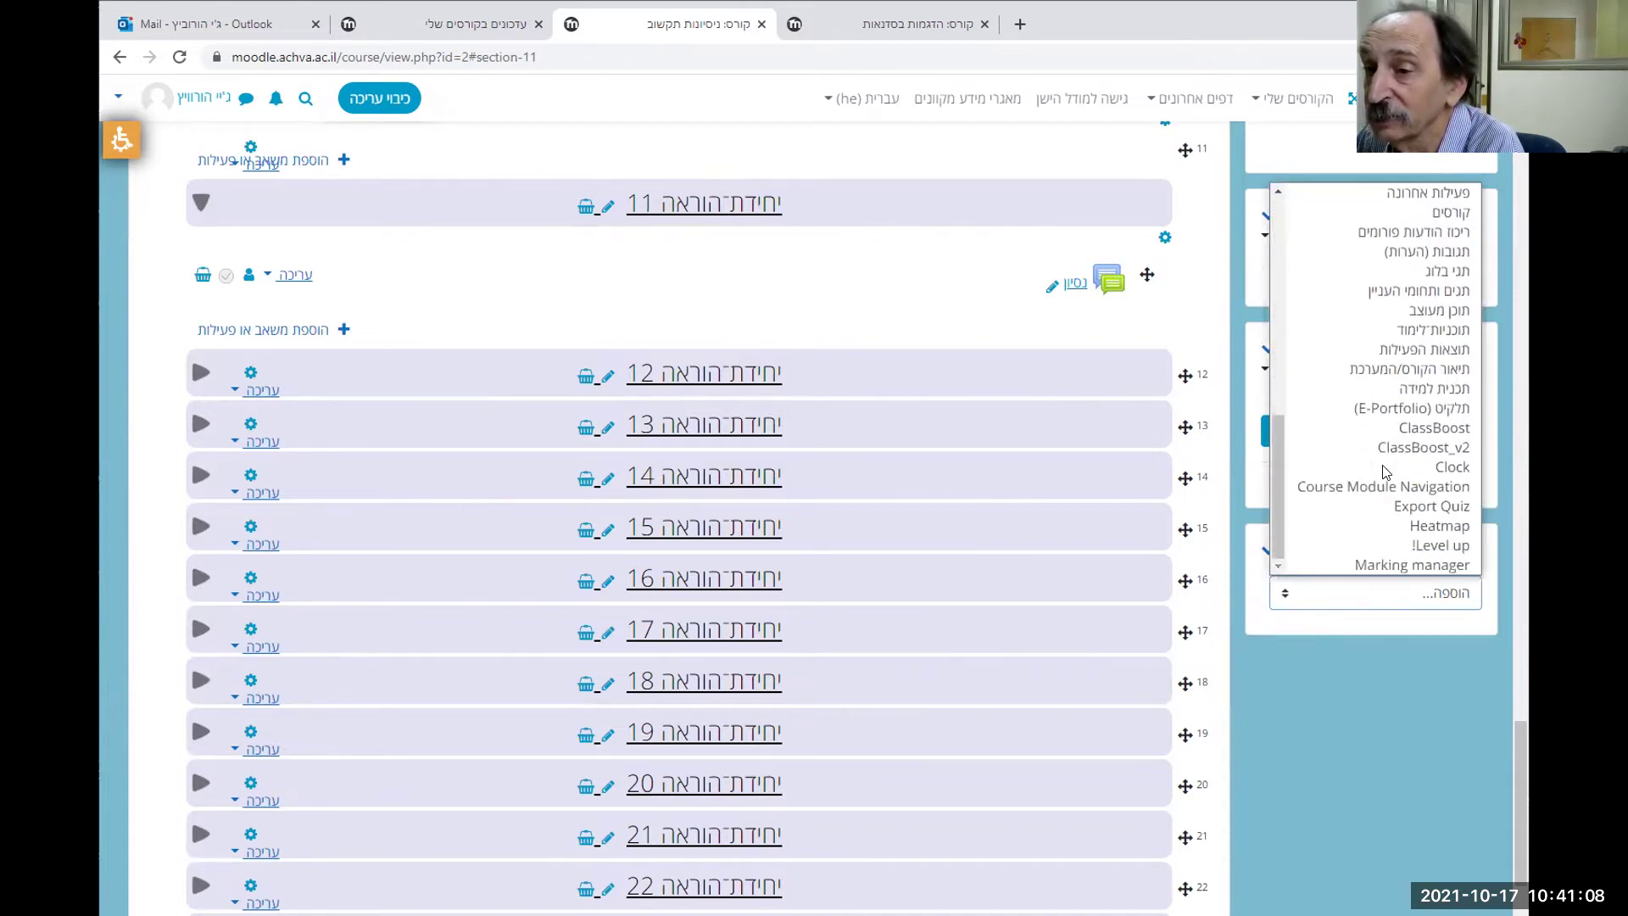
pyautogui.scroll(3, 1385, 473)
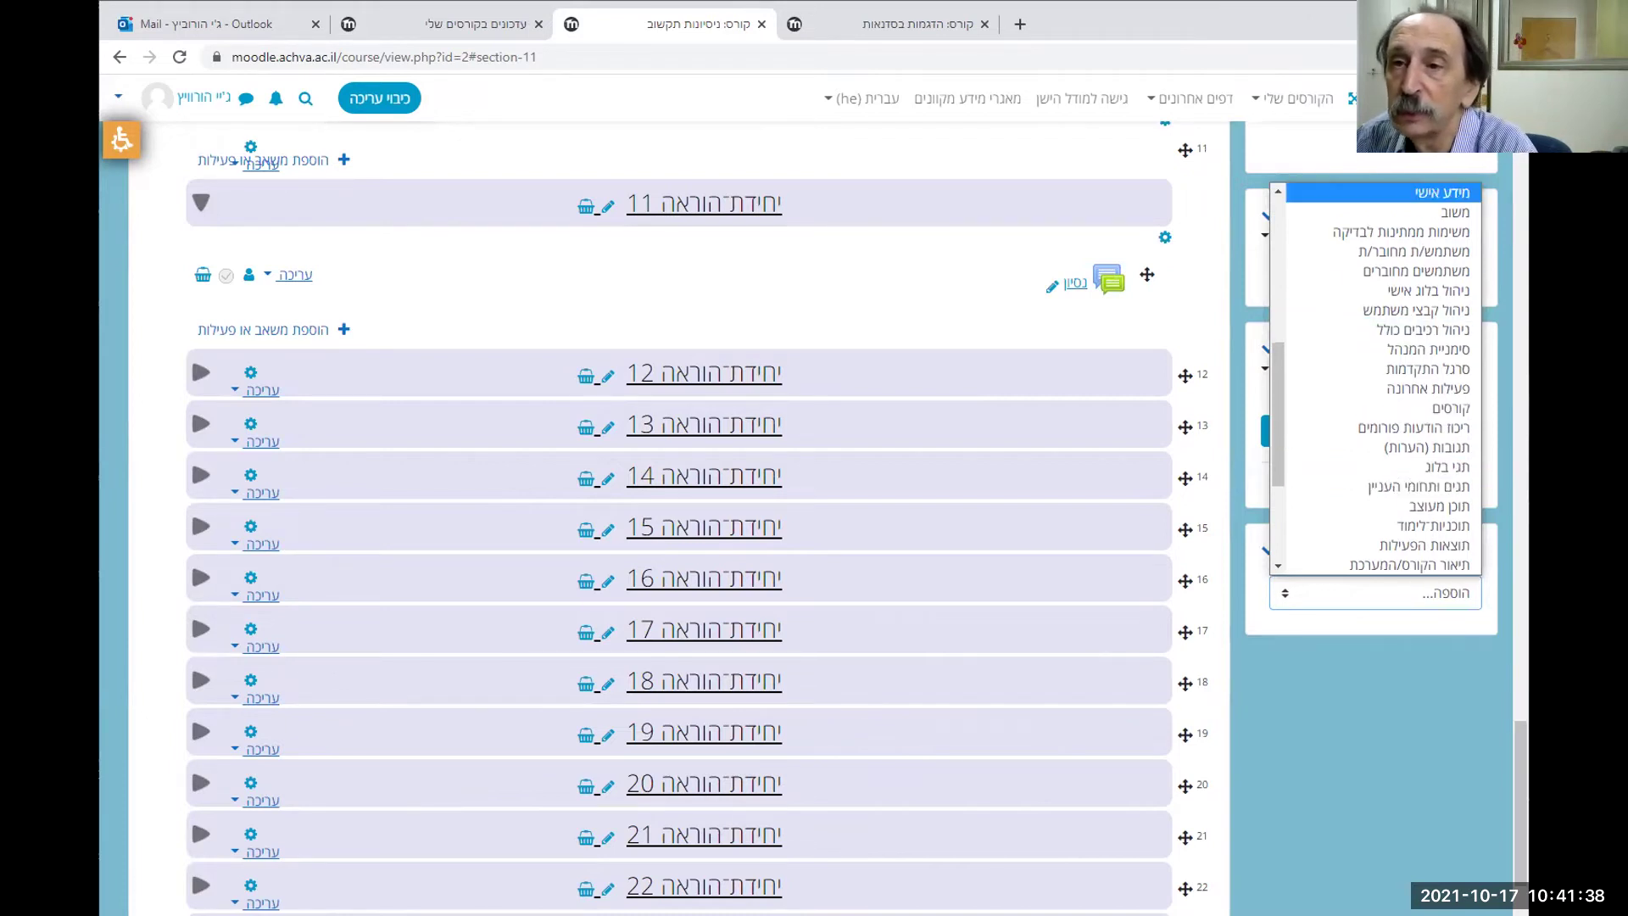
# Switch to the הדגמות בסדנאות course tab and review the נסיון forum's sharing option and the שיתוף פעילויות ומשאבים block
pyautogui.click(923, 32)
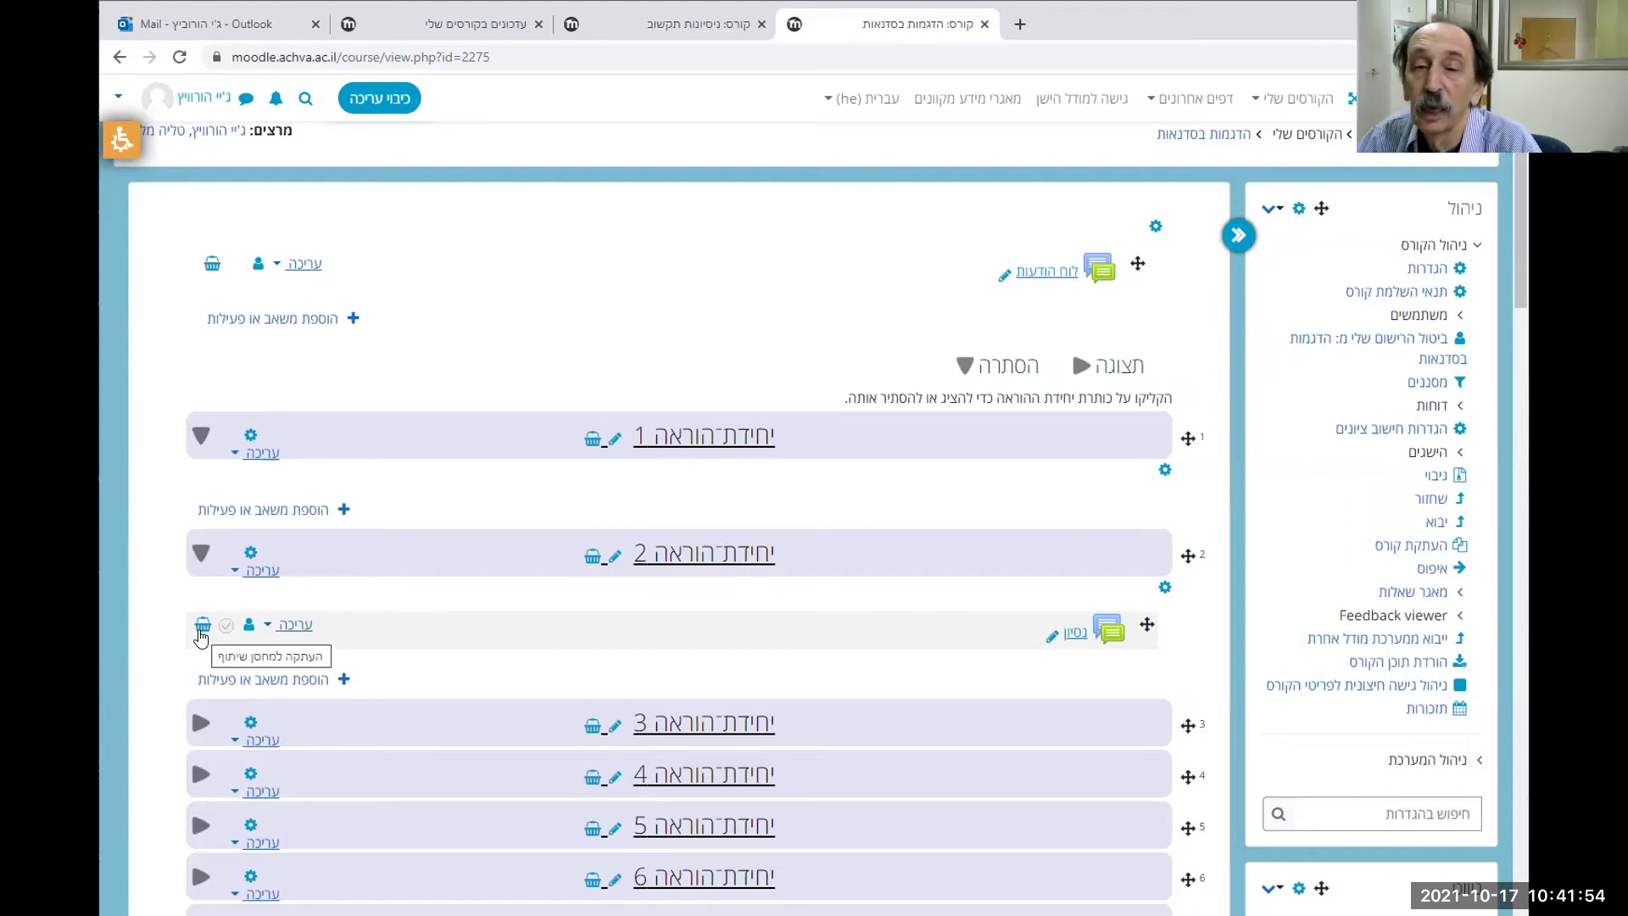
pyautogui.scroll(-3, 1012, 602)
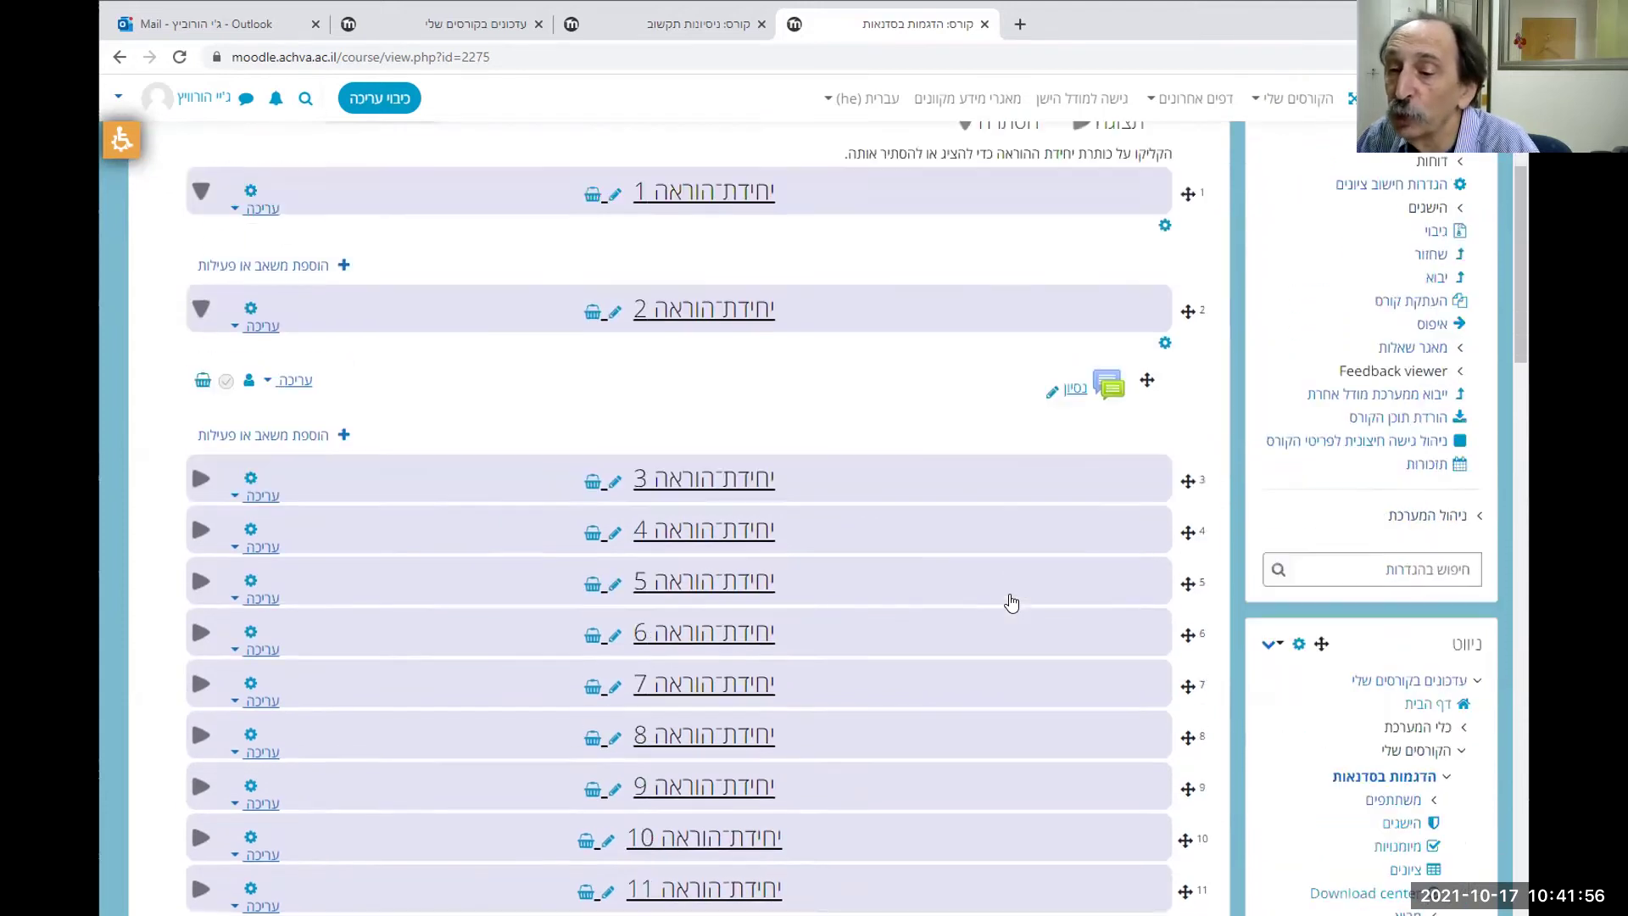
pyautogui.scroll(-20, 1012, 602)
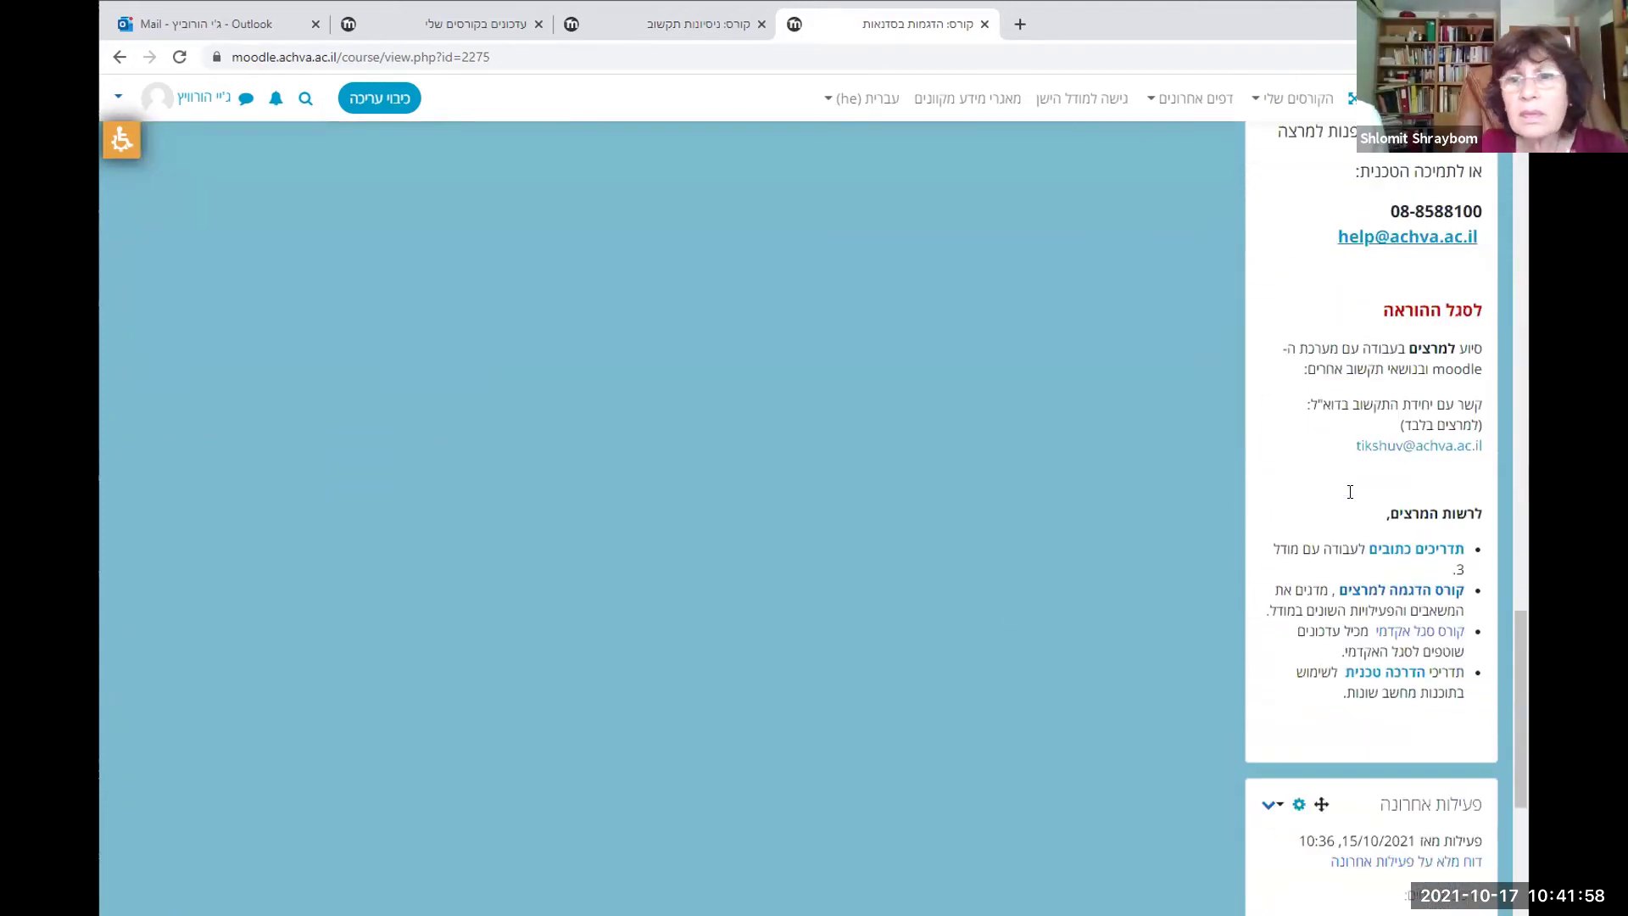
pyautogui.scroll(-6, 1349, 492)
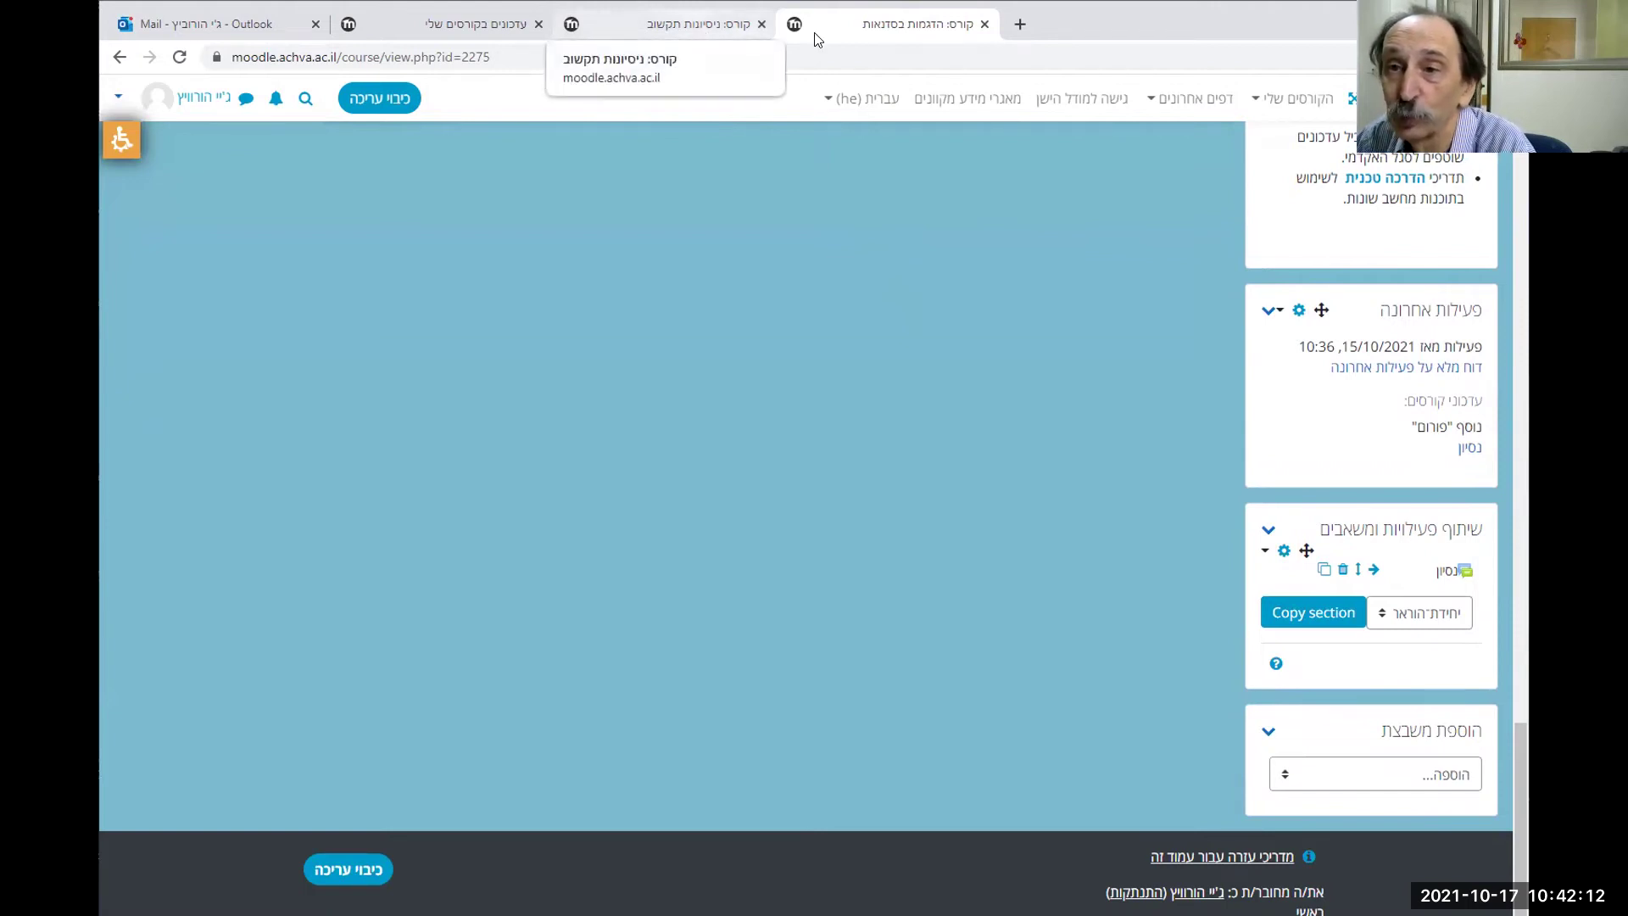
# Return to the ניסיונות תקשוב tab, open the הדגמת מודל למרצים course there and go to its הוספת משבצת block
pyautogui.click(705, 32)
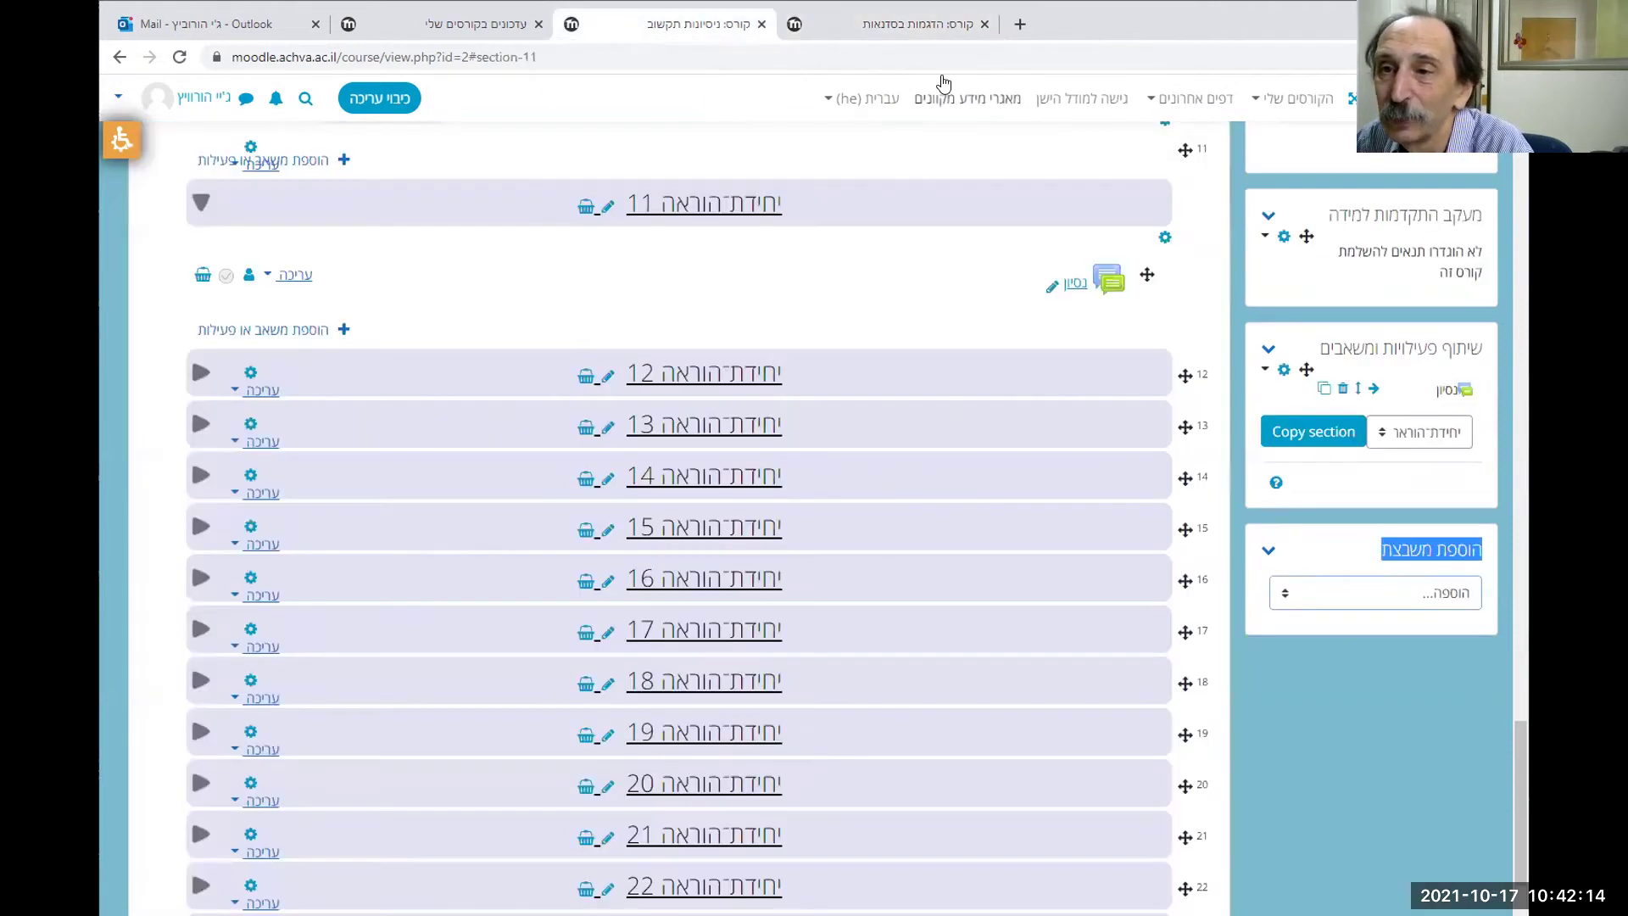
pyautogui.click(1299, 99)
pyautogui.moveTo(1286, 136)
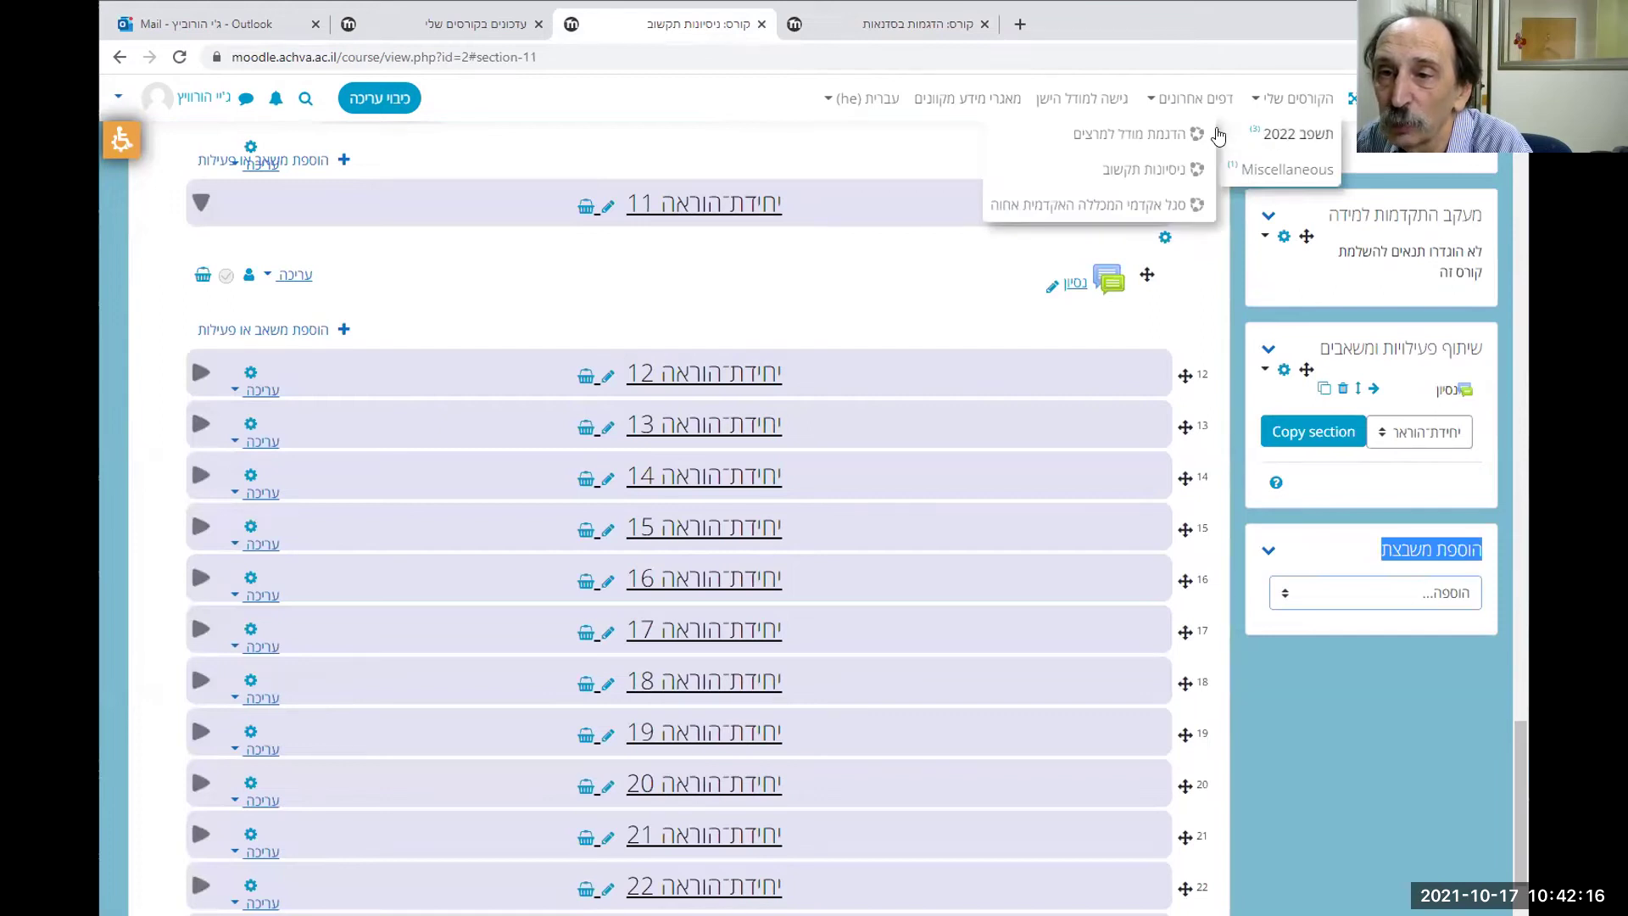
pyautogui.click(1164, 135)
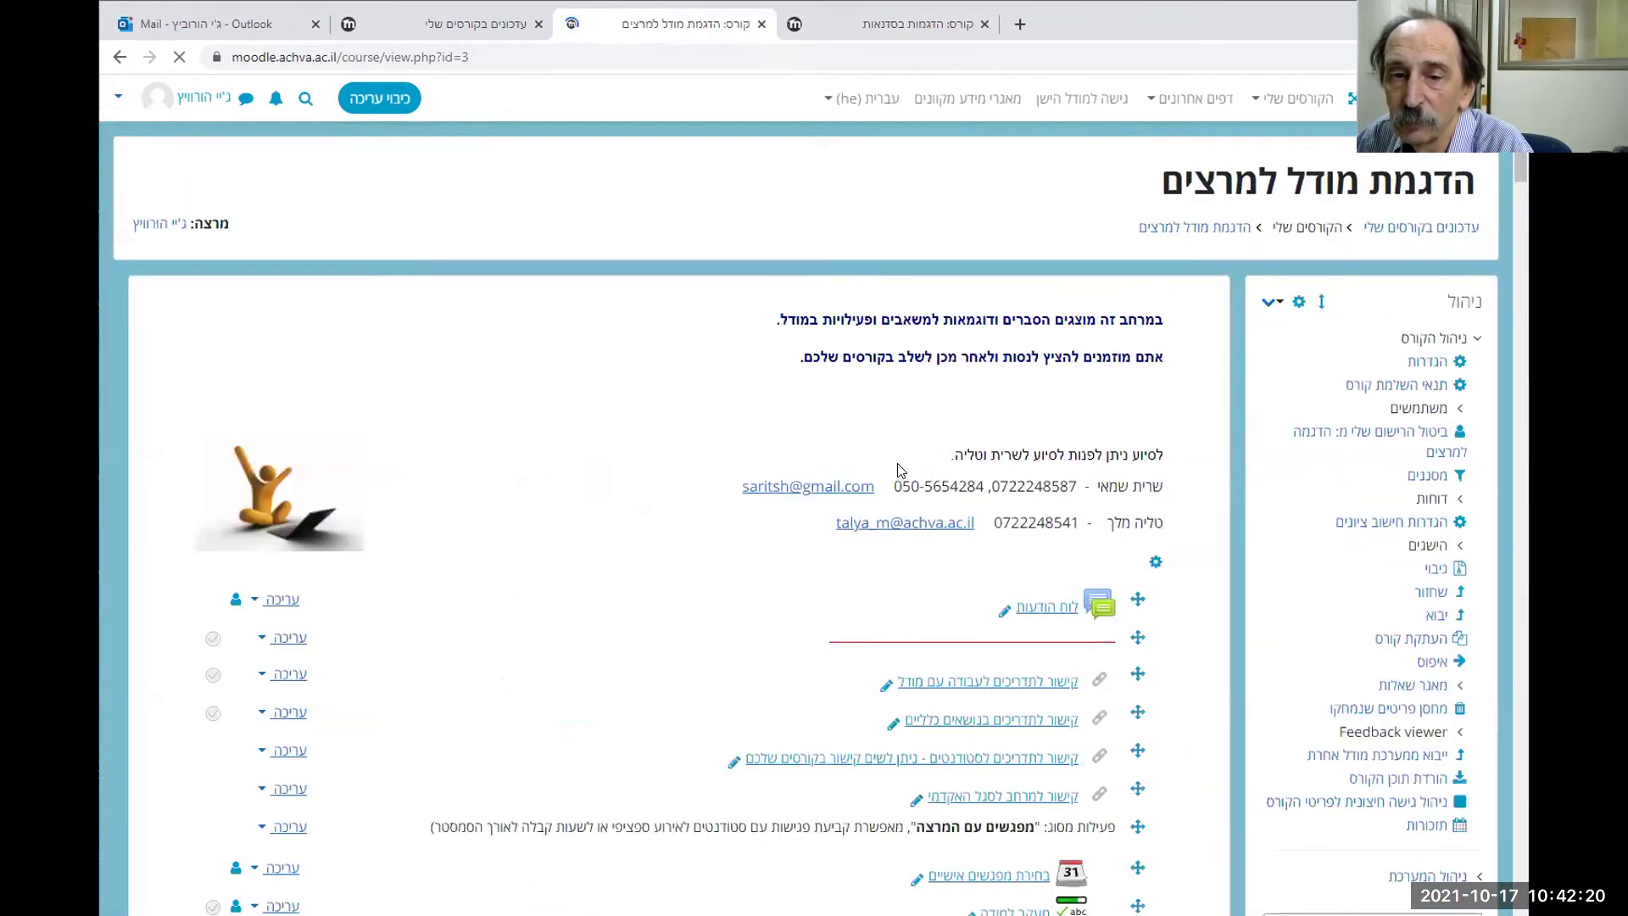
pyautogui.scroll(-10, 903, 458)
pyautogui.scroll(-1, 903, 460)
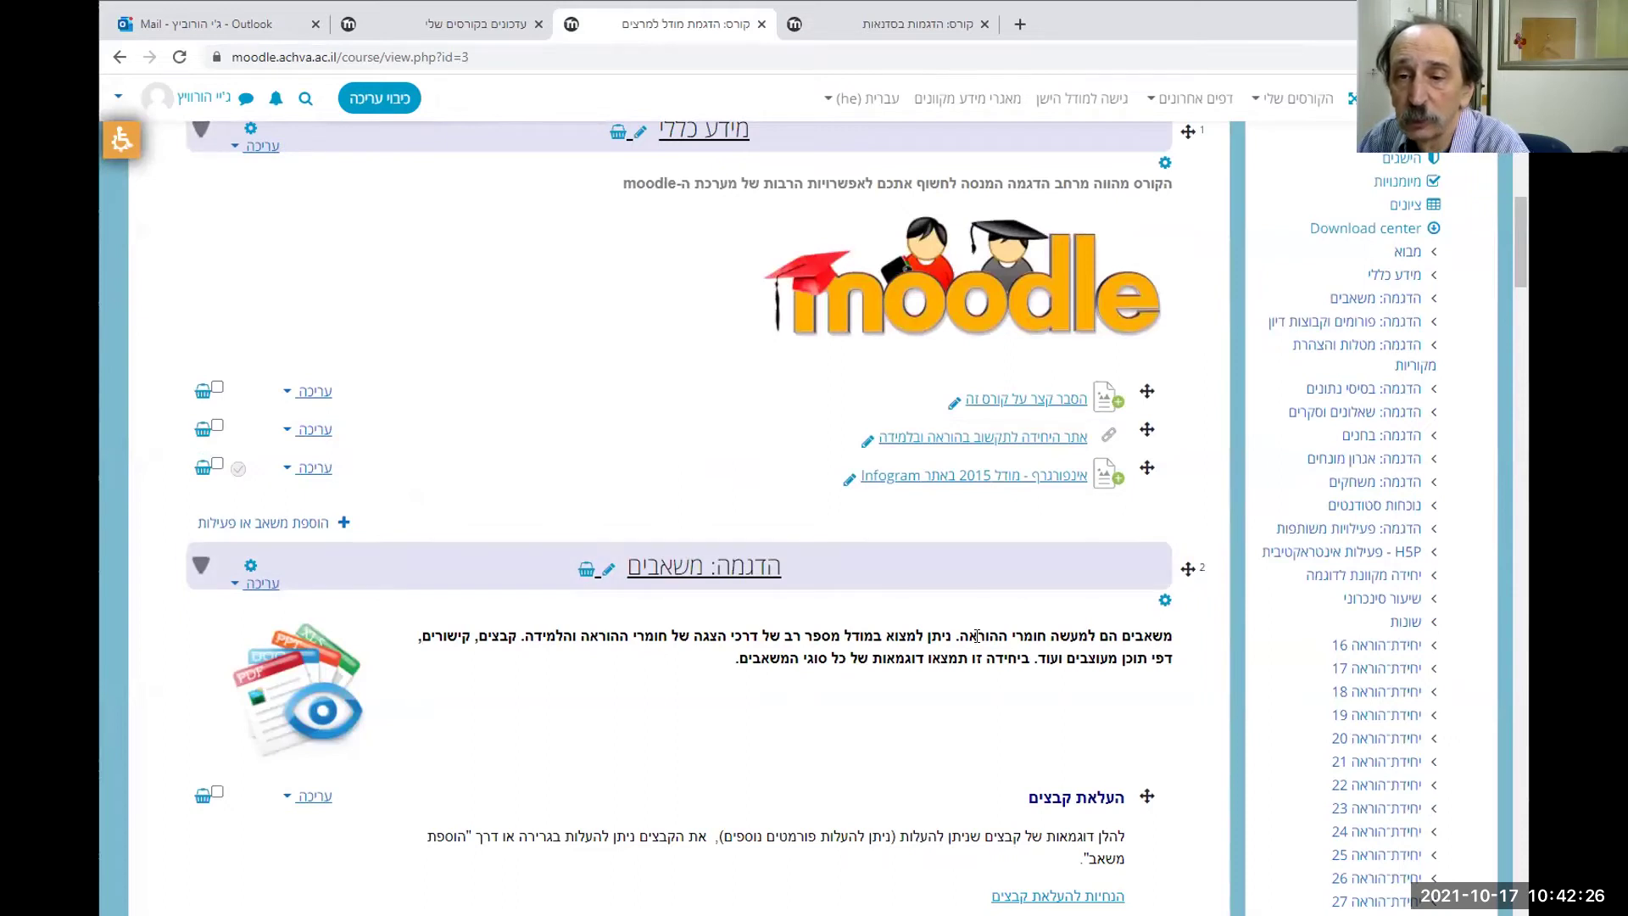
pyautogui.scroll(-1, 988, 632)
pyautogui.moveTo(1519, 254); pyautogui.dragTo(1517, 890)
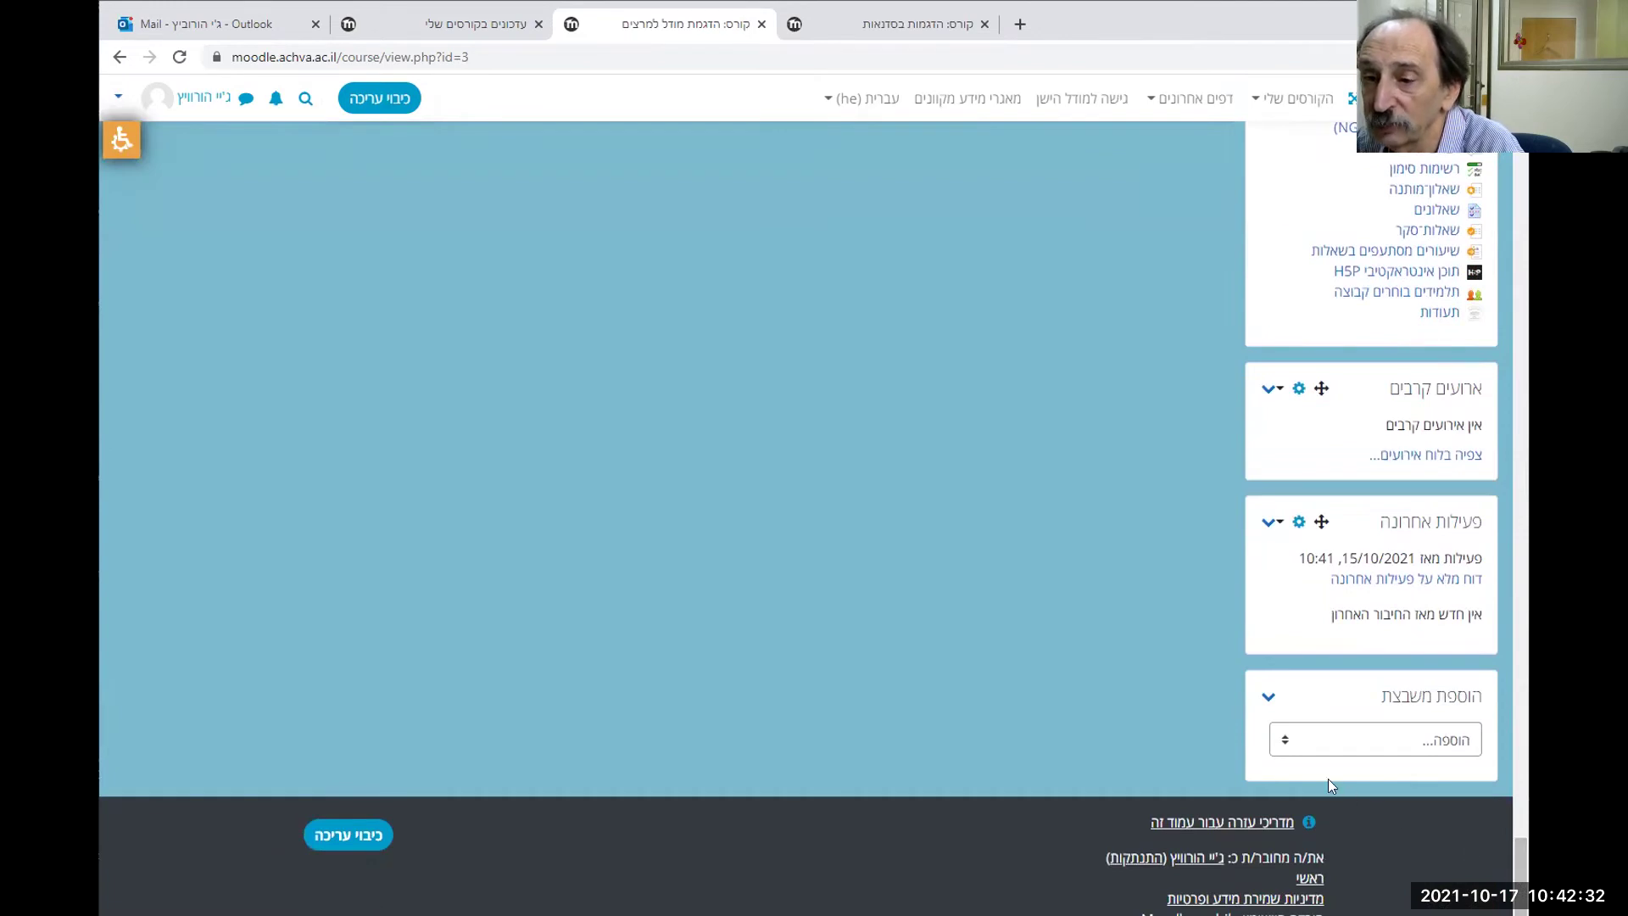
# Review the blocks offered under הוספת משבצת in the הדגמת מודל למרצים course without adding one
pyautogui.click(1284, 743)
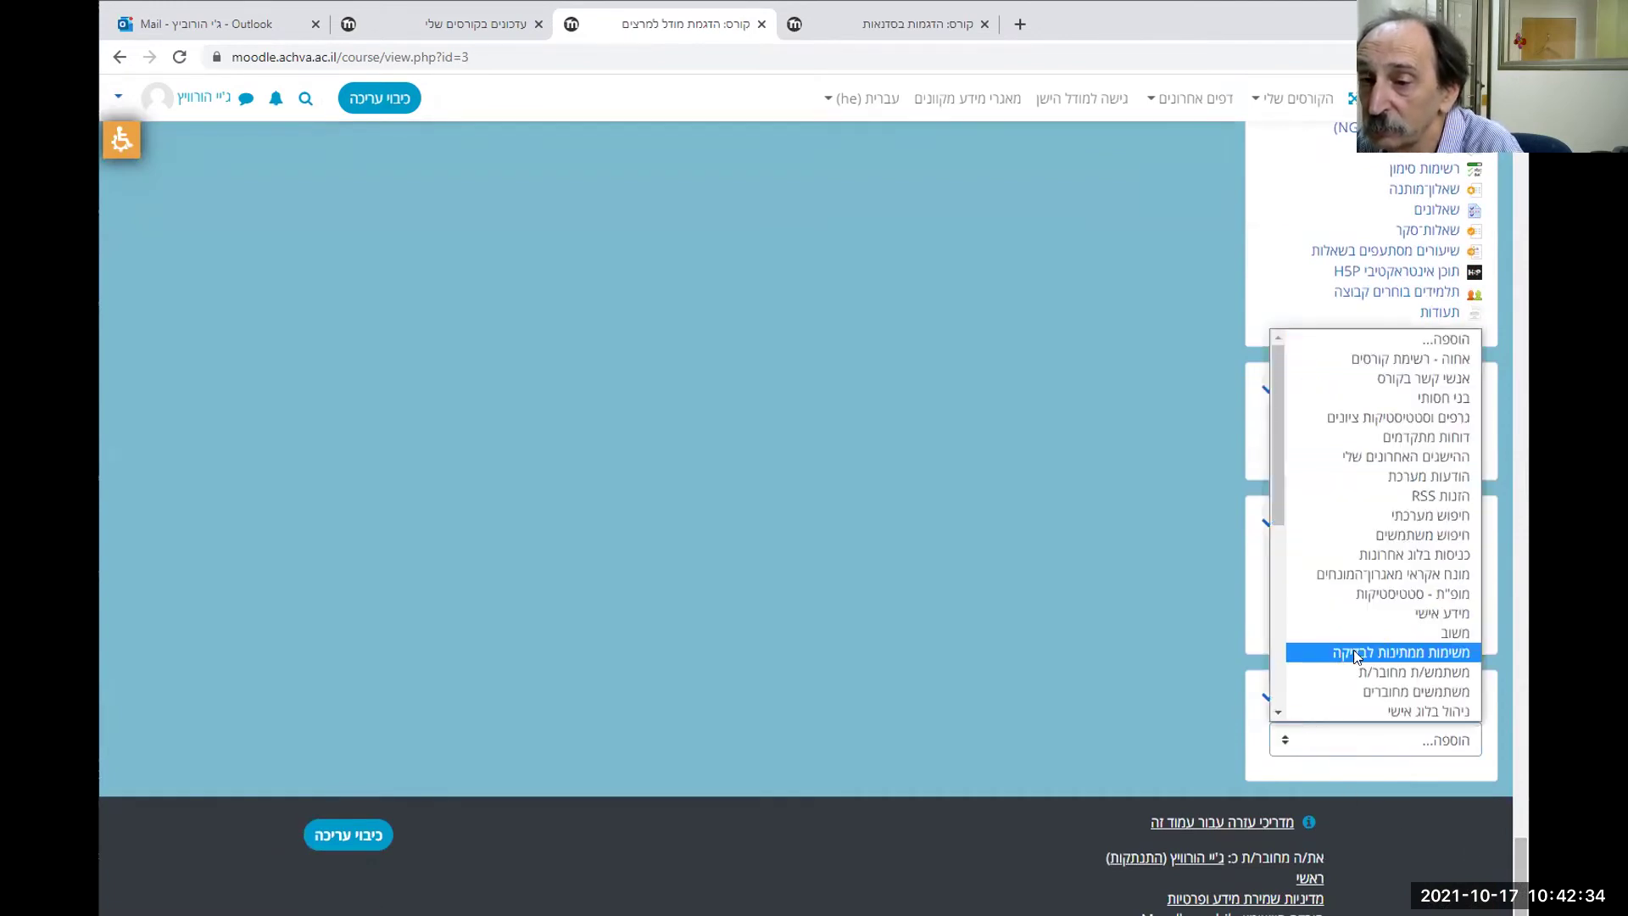
pyautogui.scroll(-5, 1431, 695)
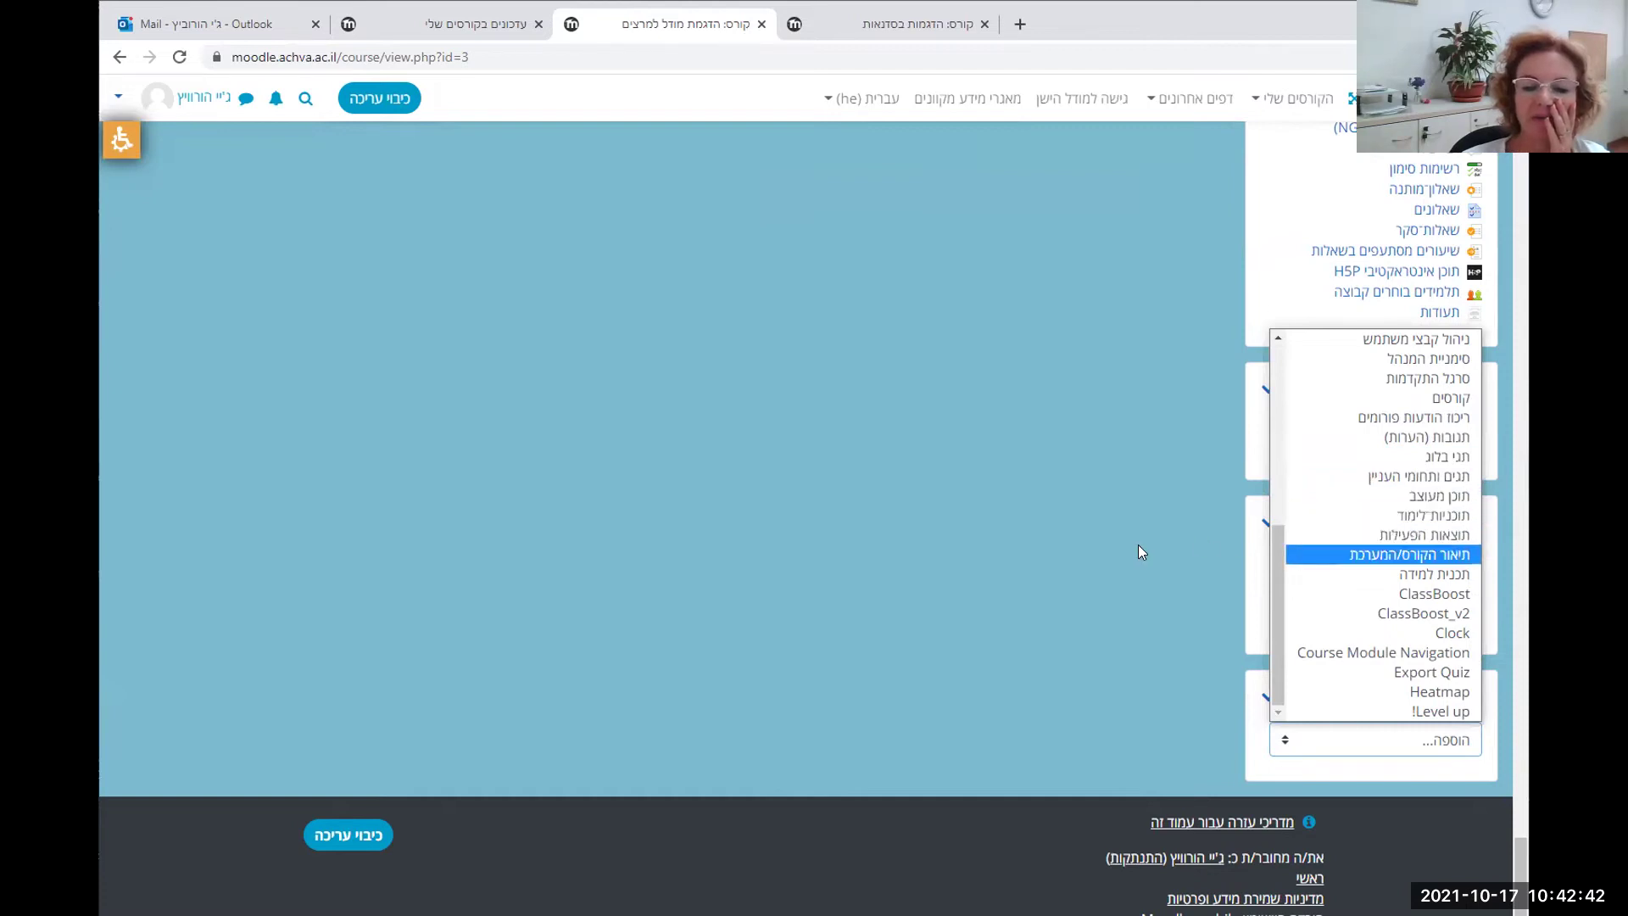
pyautogui.click(1163, 568)
# Expand the יחידת־הוראה 47, יחידת־הוראה 48 and יחידת־הוראה 49 sections of the course
pyautogui.scroll(4, 1163, 568)
pyautogui.scroll(6, 1163, 568)
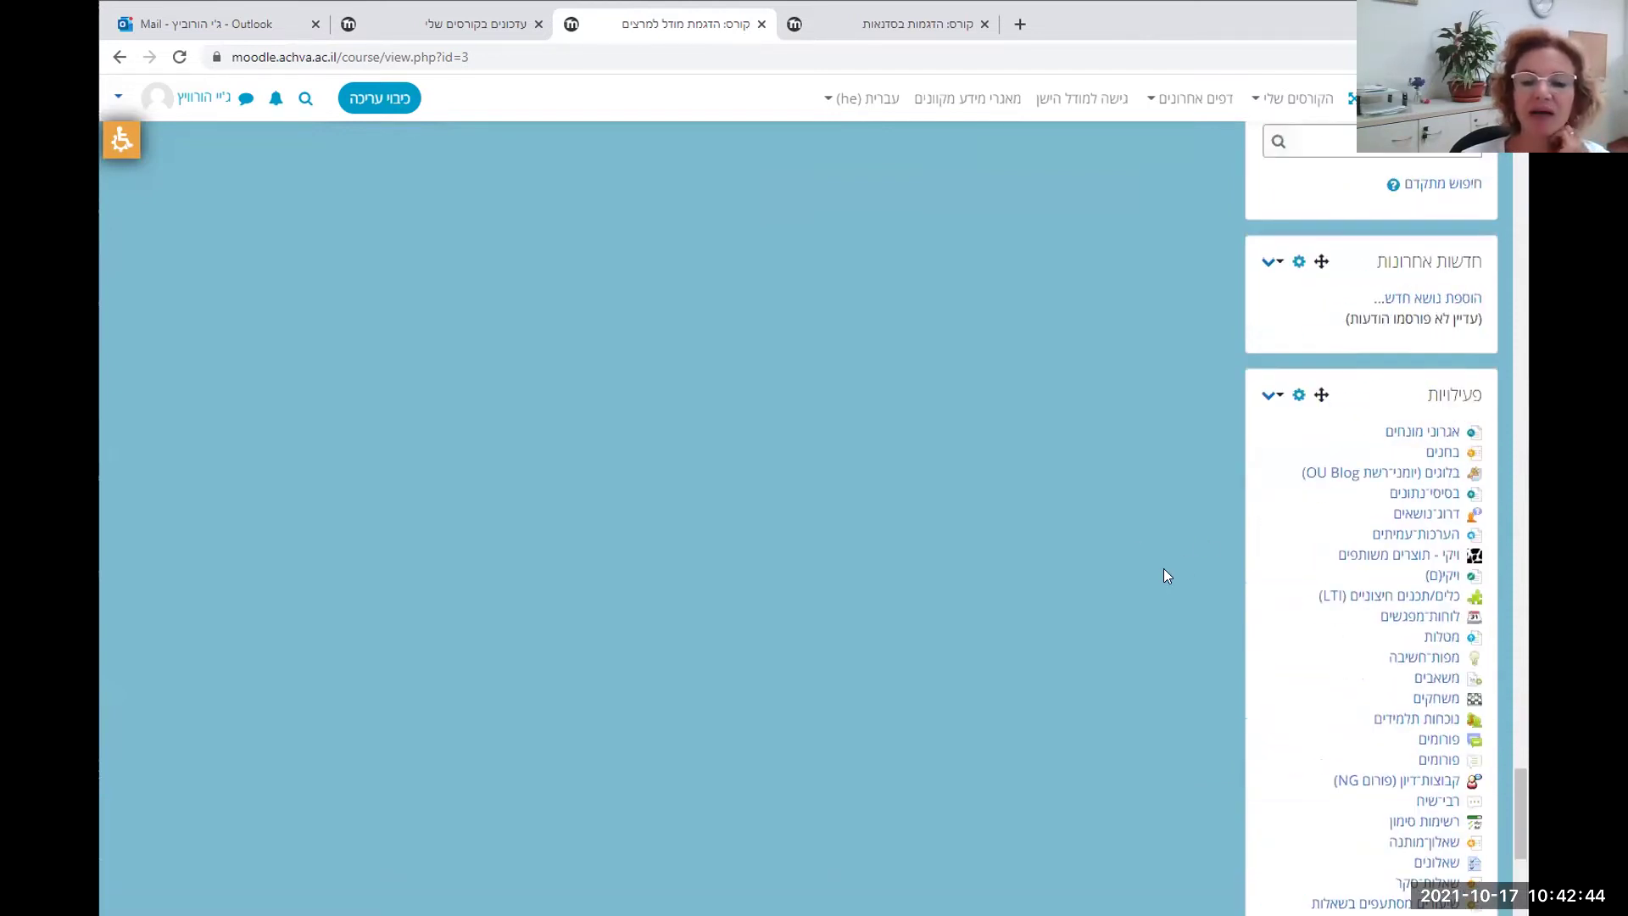
pyautogui.scroll(5, 1163, 574)
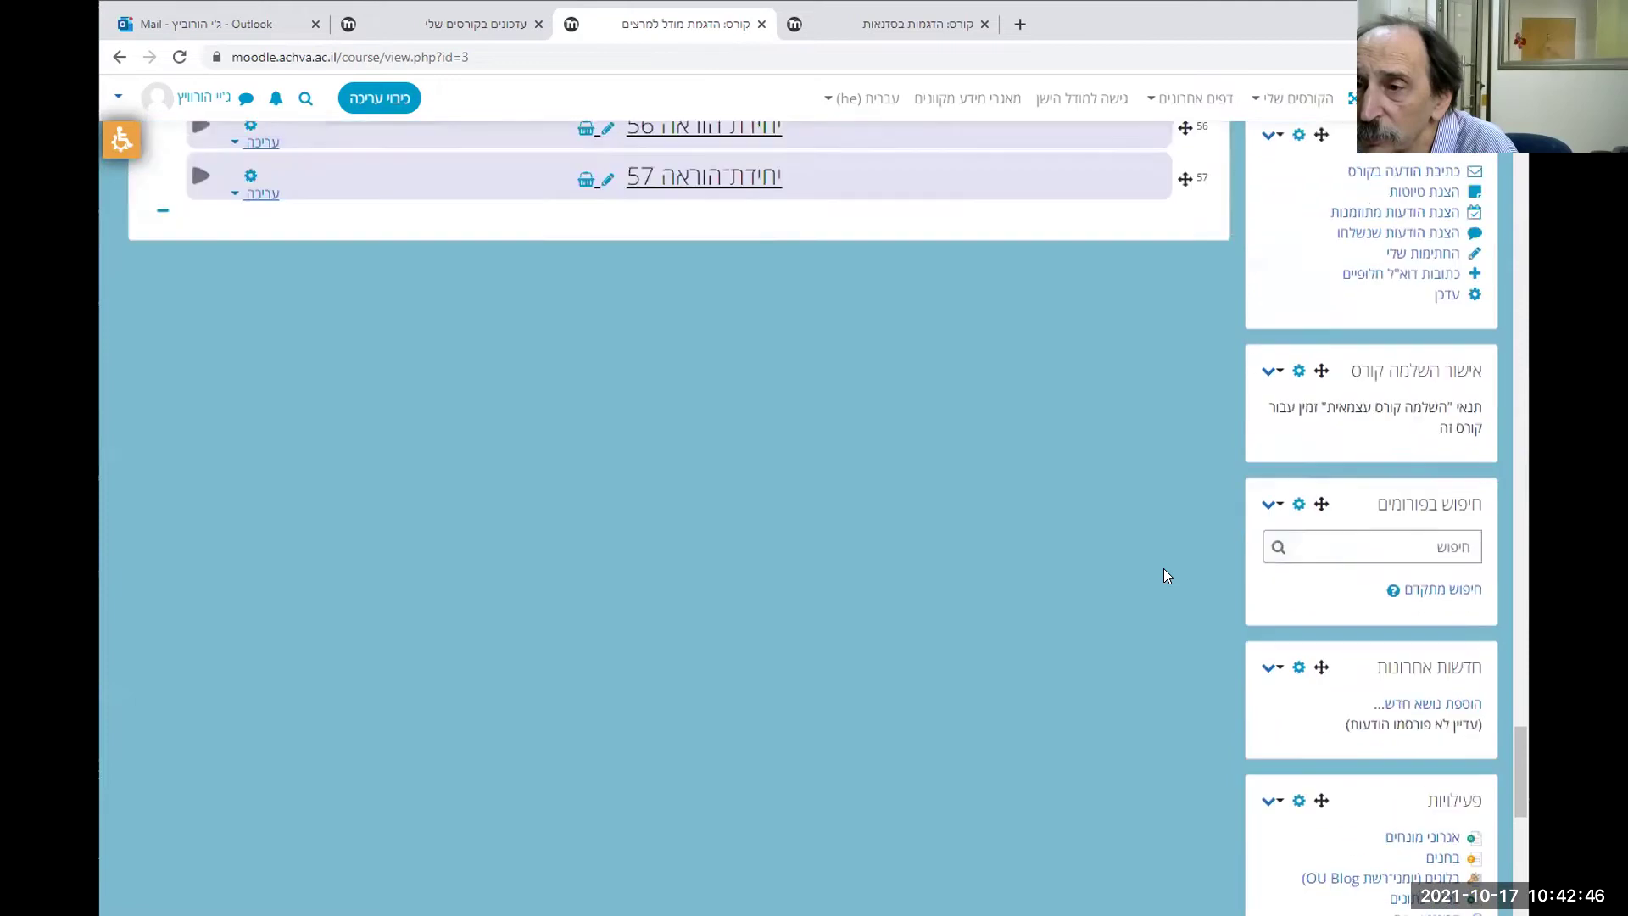
pyautogui.scroll(5, 1163, 575)
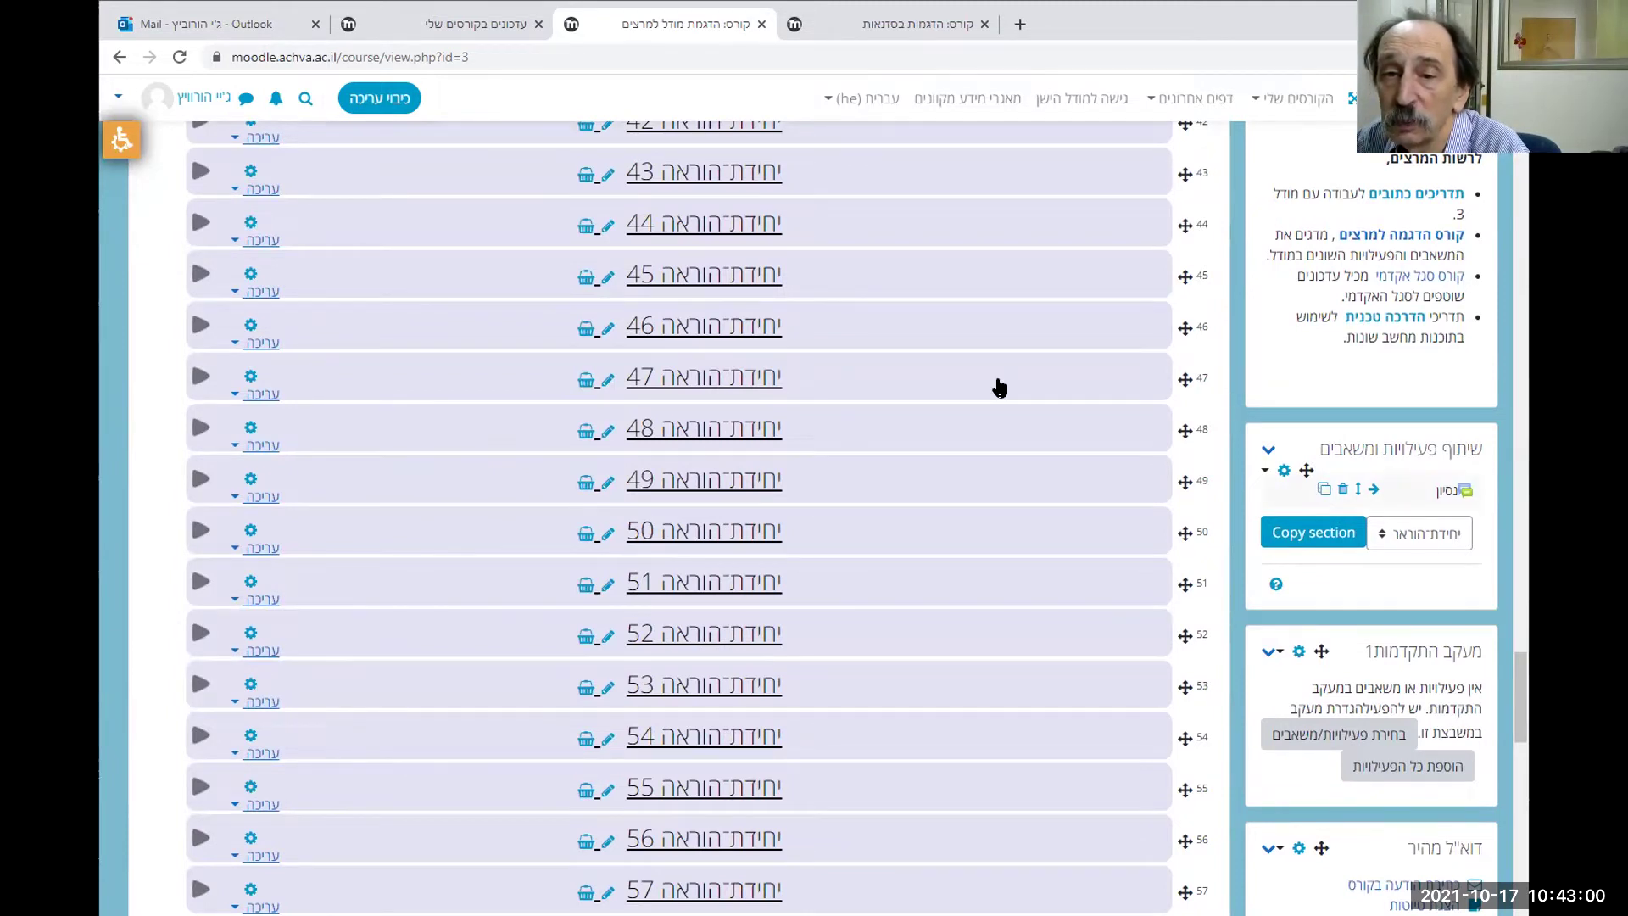
pyautogui.click(933, 375)
pyautogui.click(934, 501)
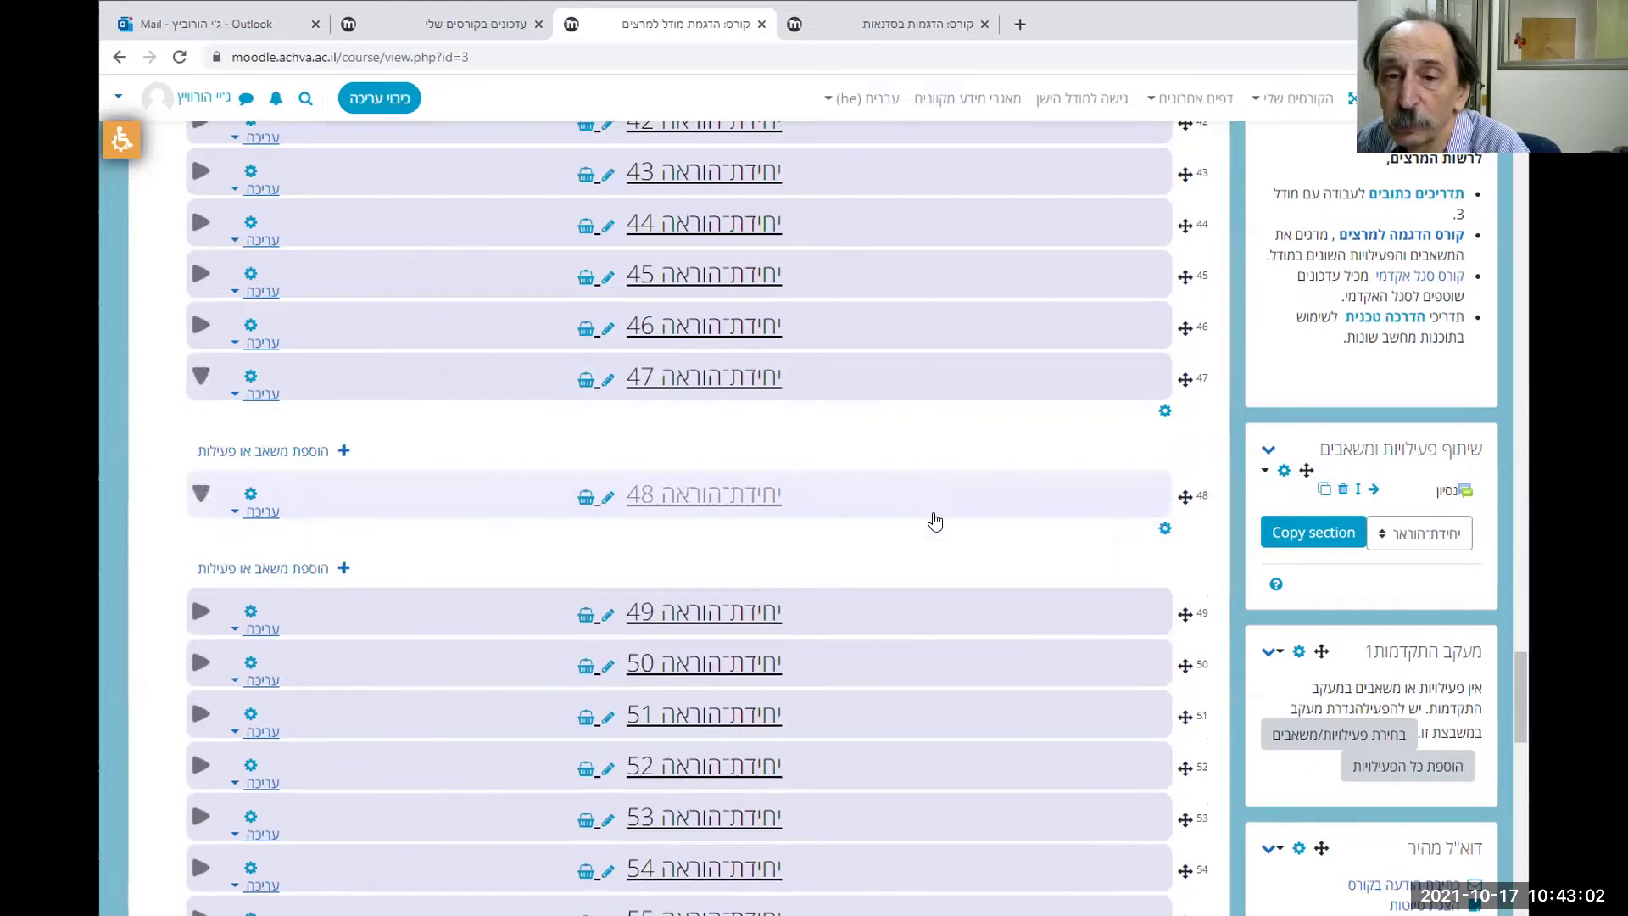
pyautogui.click(948, 623)
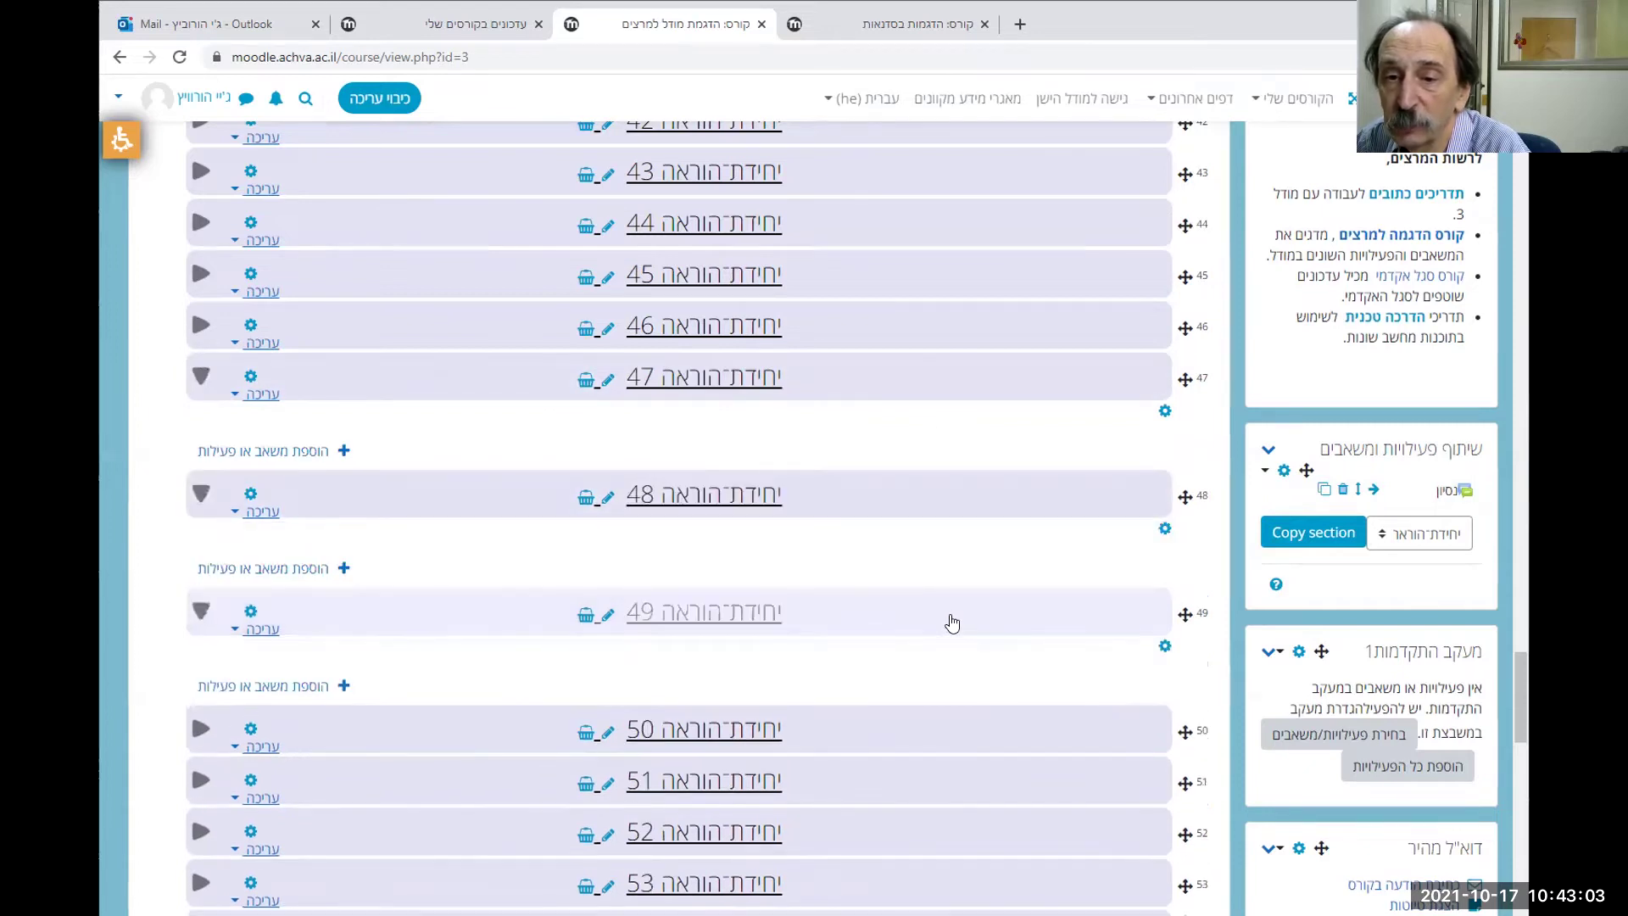
# Copy the shared נסיון item from the שיתוף פעילויות ומשאבים block into יחידת־הוראה 49 and move the copied forum to יחידת־הוראה 48
pyautogui.click(1325, 492)
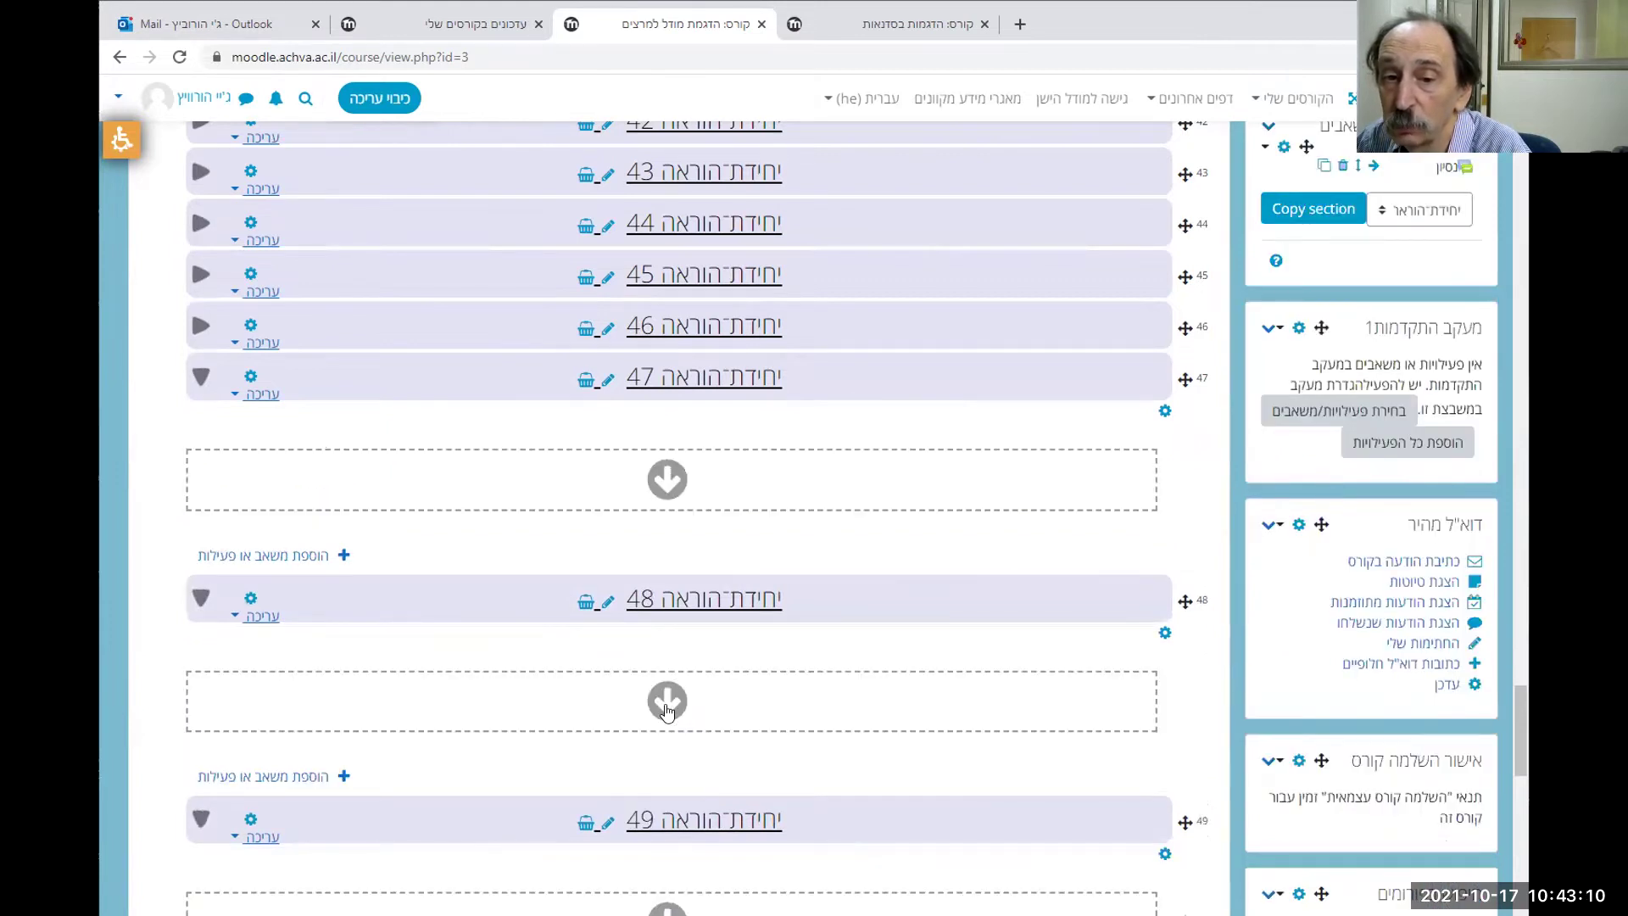
pyautogui.scroll(-2, 667, 704)
pyautogui.click(658, 738)
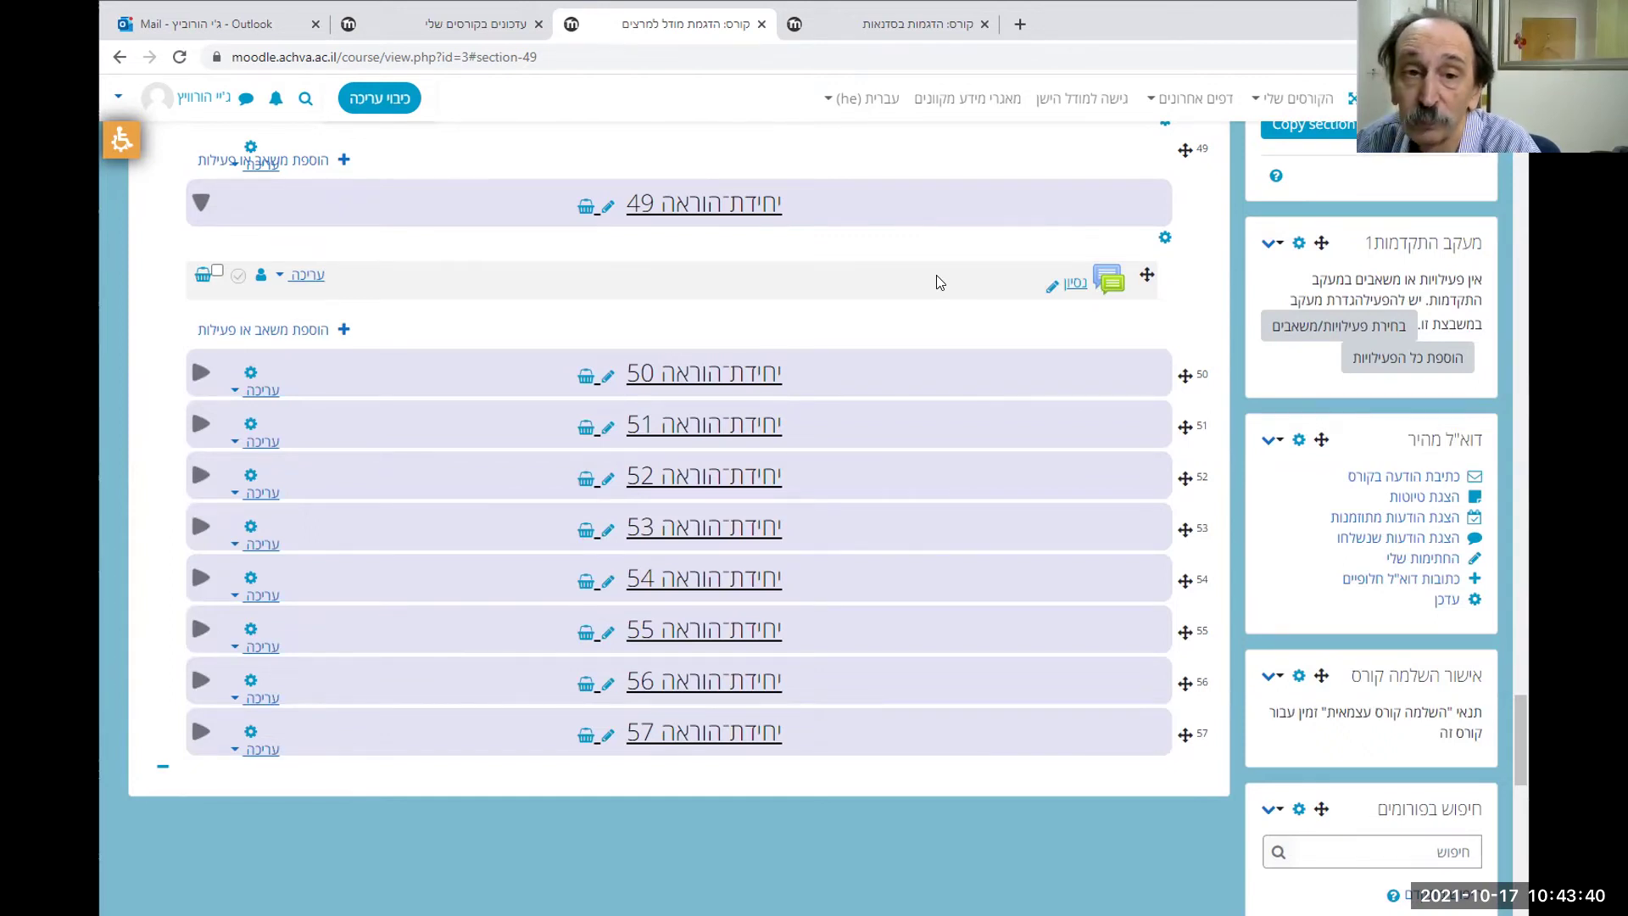
pyautogui.scroll(1, 908, 313)
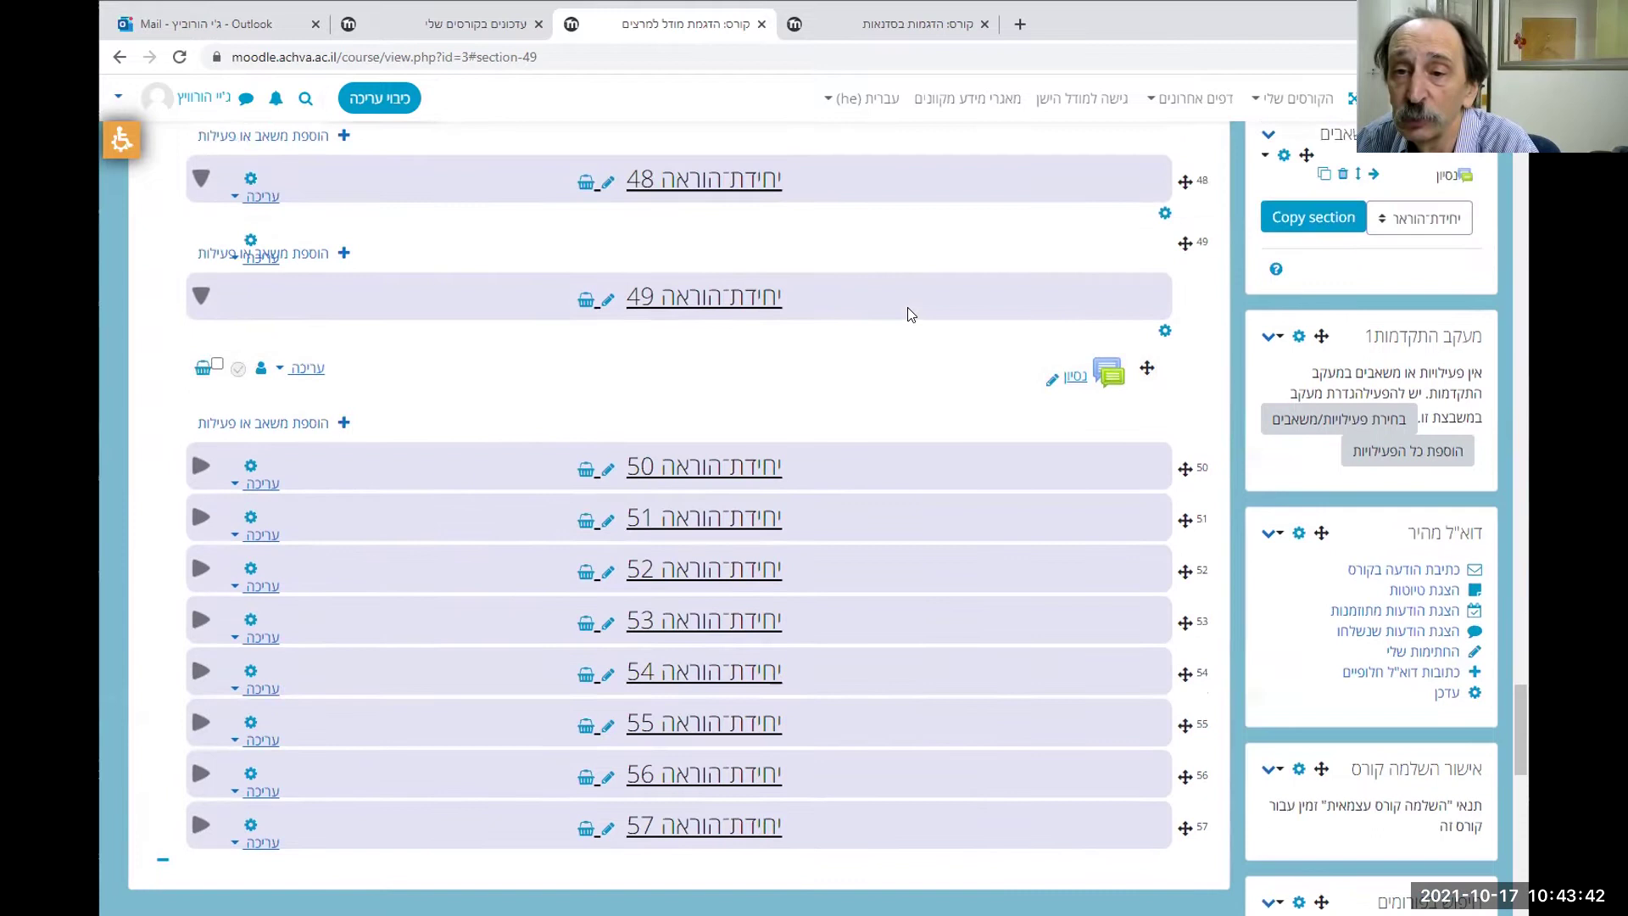
pyautogui.moveTo(1146, 367); pyautogui.dragTo(1129, 253)
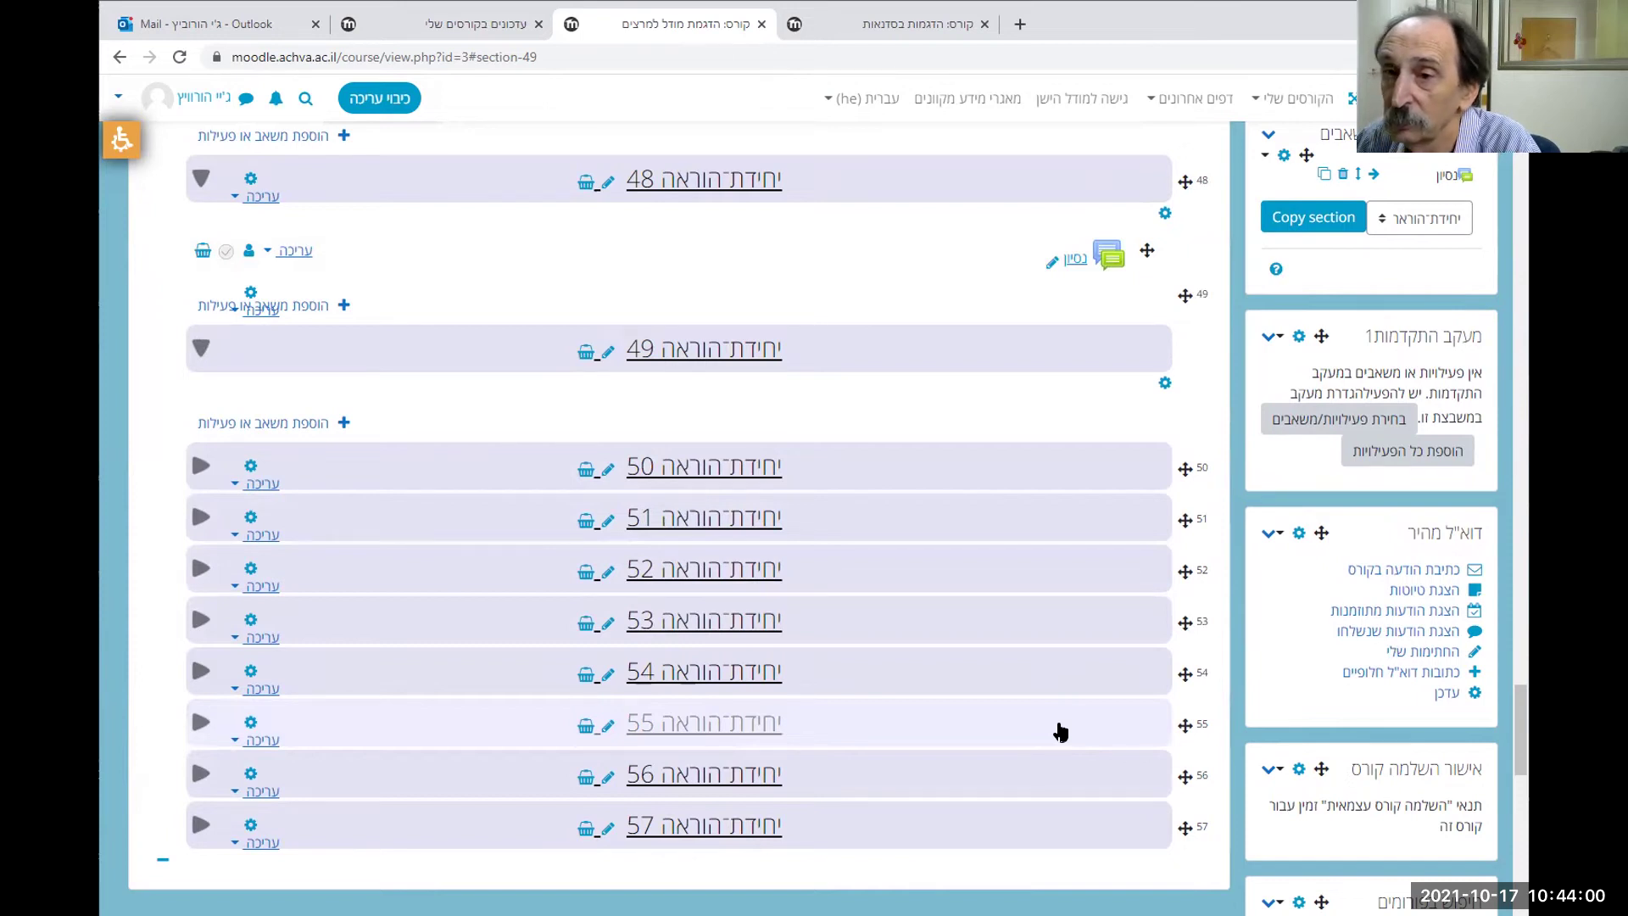
# Move the יחידה מקוונת לדוגמה section above H5P - פעילות אינטראקטיבית, and return it to its place below that section
pyautogui.scroll(20, 1060, 730)
pyautogui.scroll(2, 1060, 731)
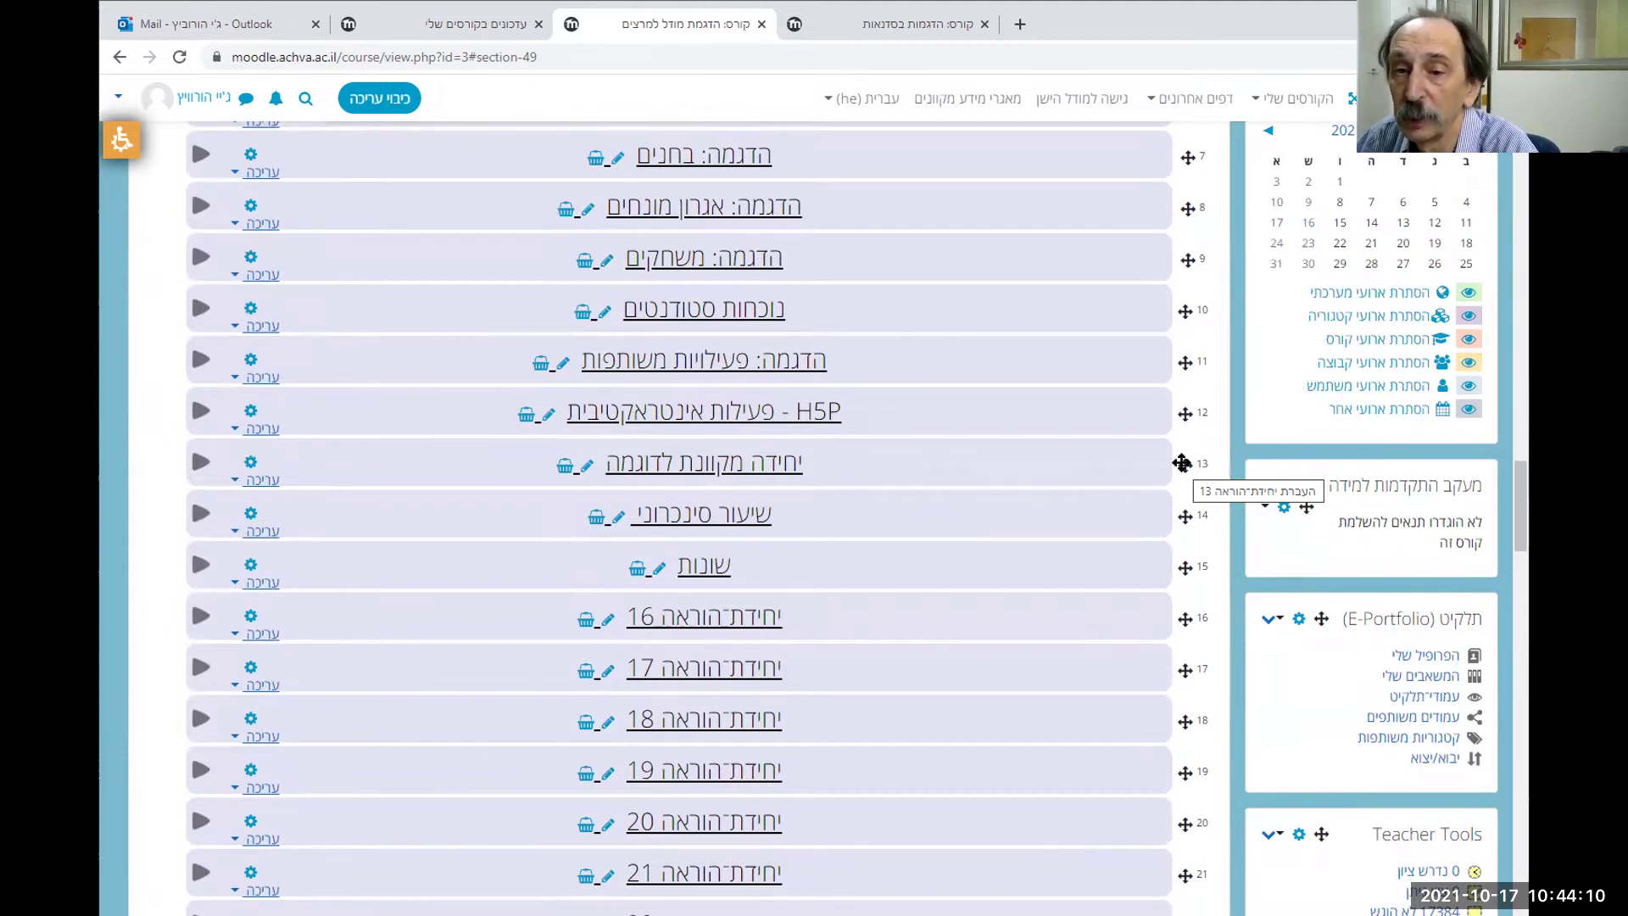
pyautogui.moveTo(1181, 462); pyautogui.dragTo(1181, 413)
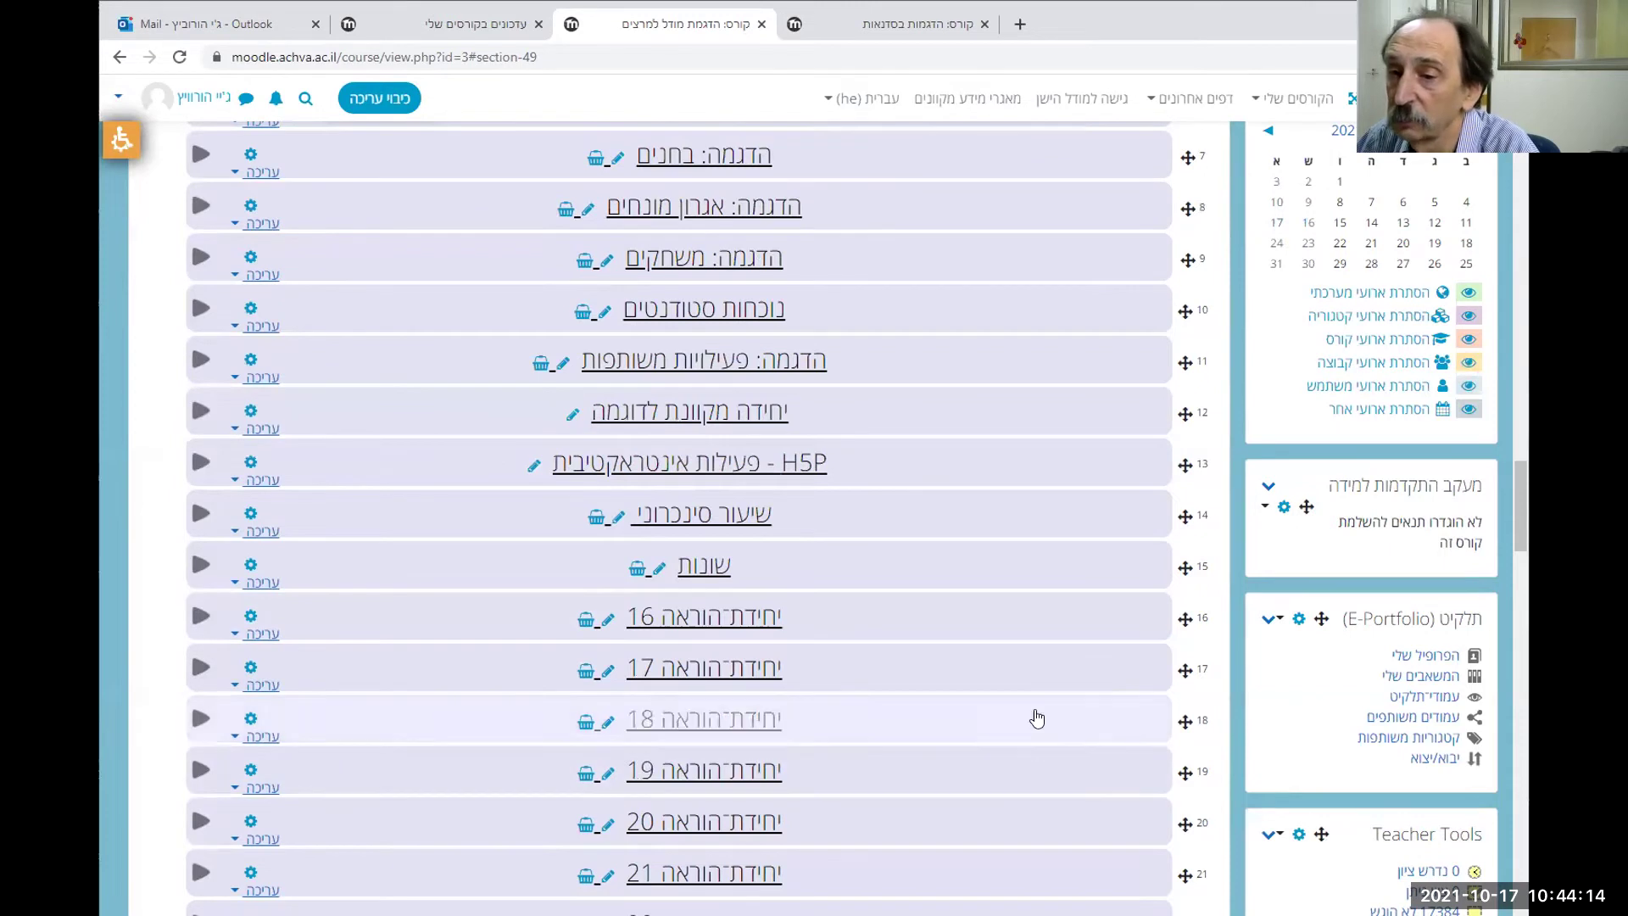
pyautogui.moveTo(1185, 409); pyautogui.dragTo(1175, 472)
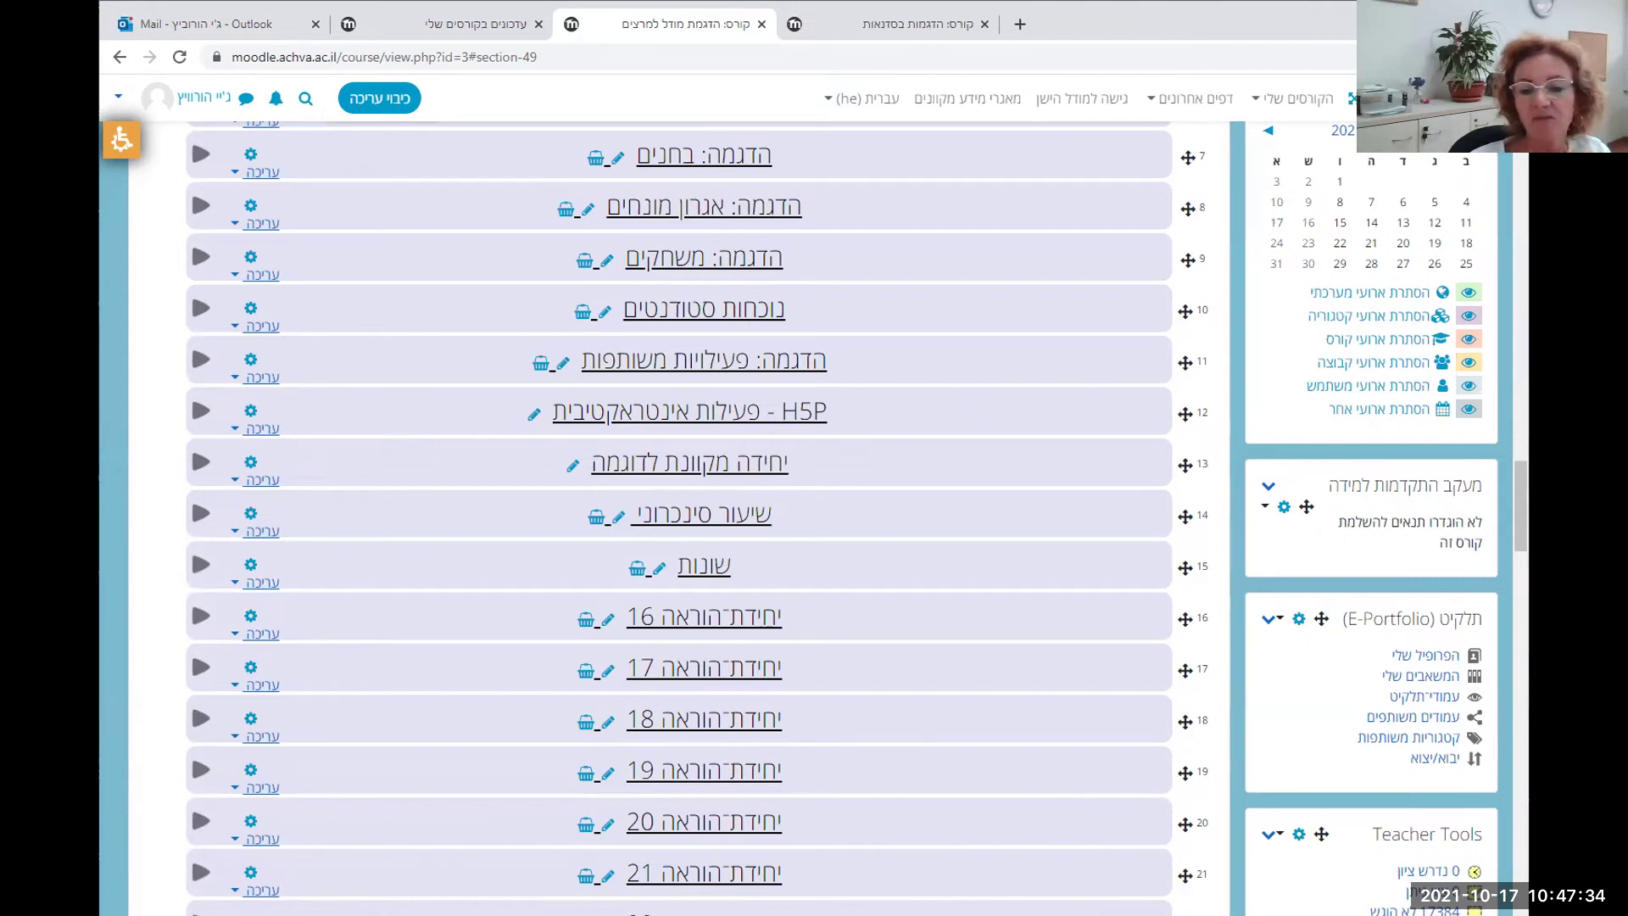
# Examine the Teacher Tools and ניהול רכיבים כולל side blocks and the resource examples in the upper course sections
pyautogui.scroll(-5, 1365, 386)
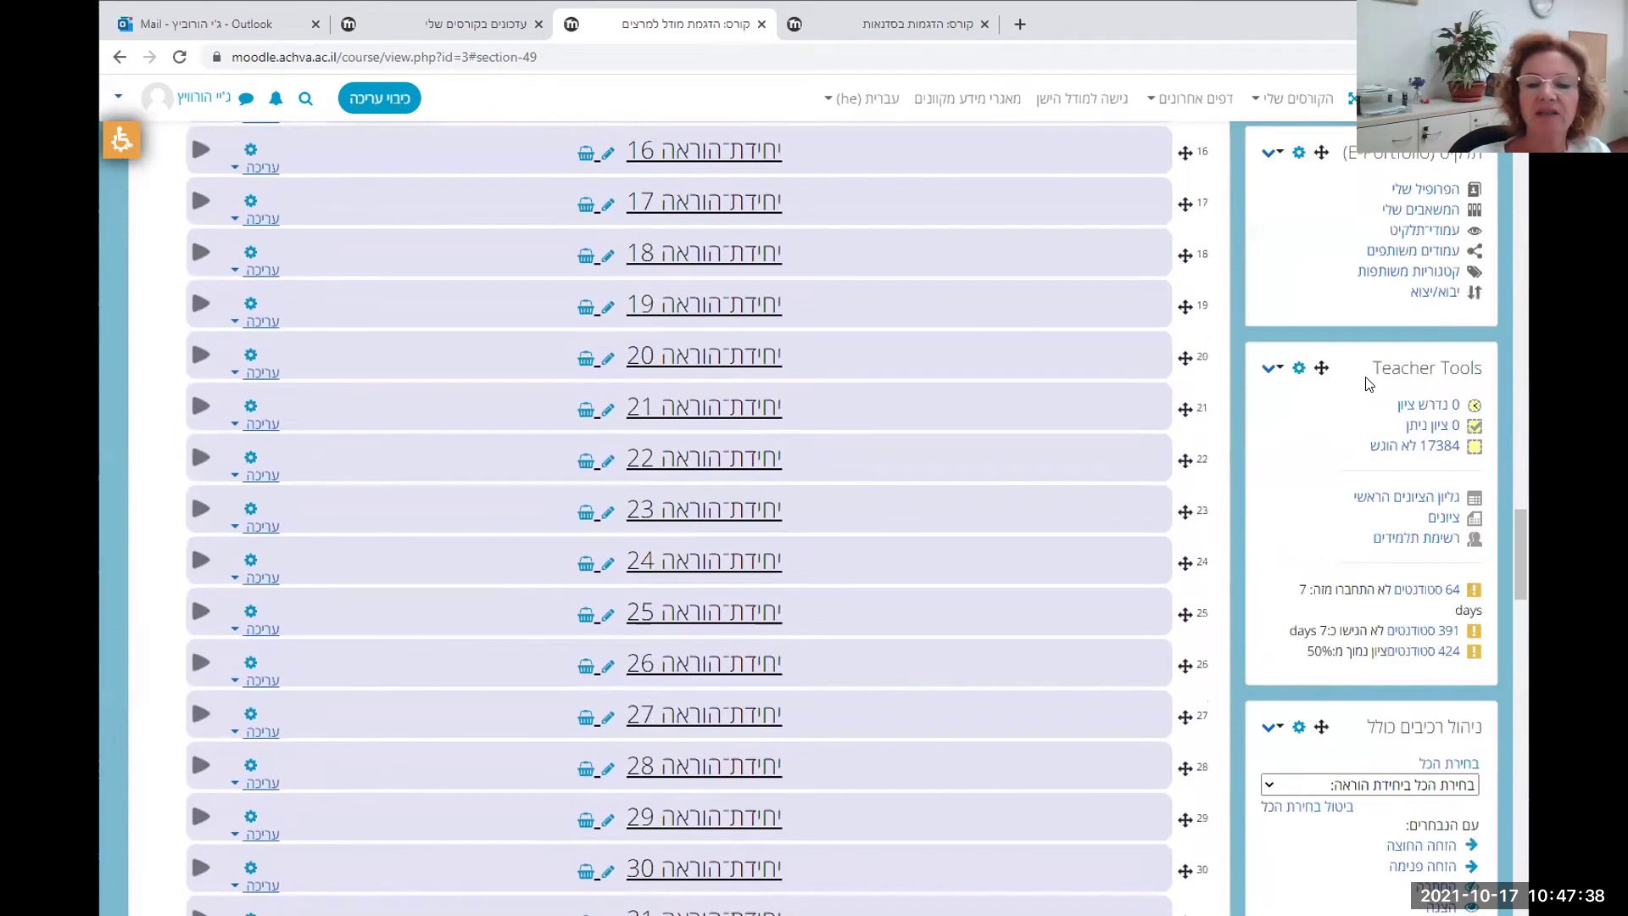
pyautogui.scroll(-1, 1365, 384)
pyautogui.scroll(-2, 1365, 385)
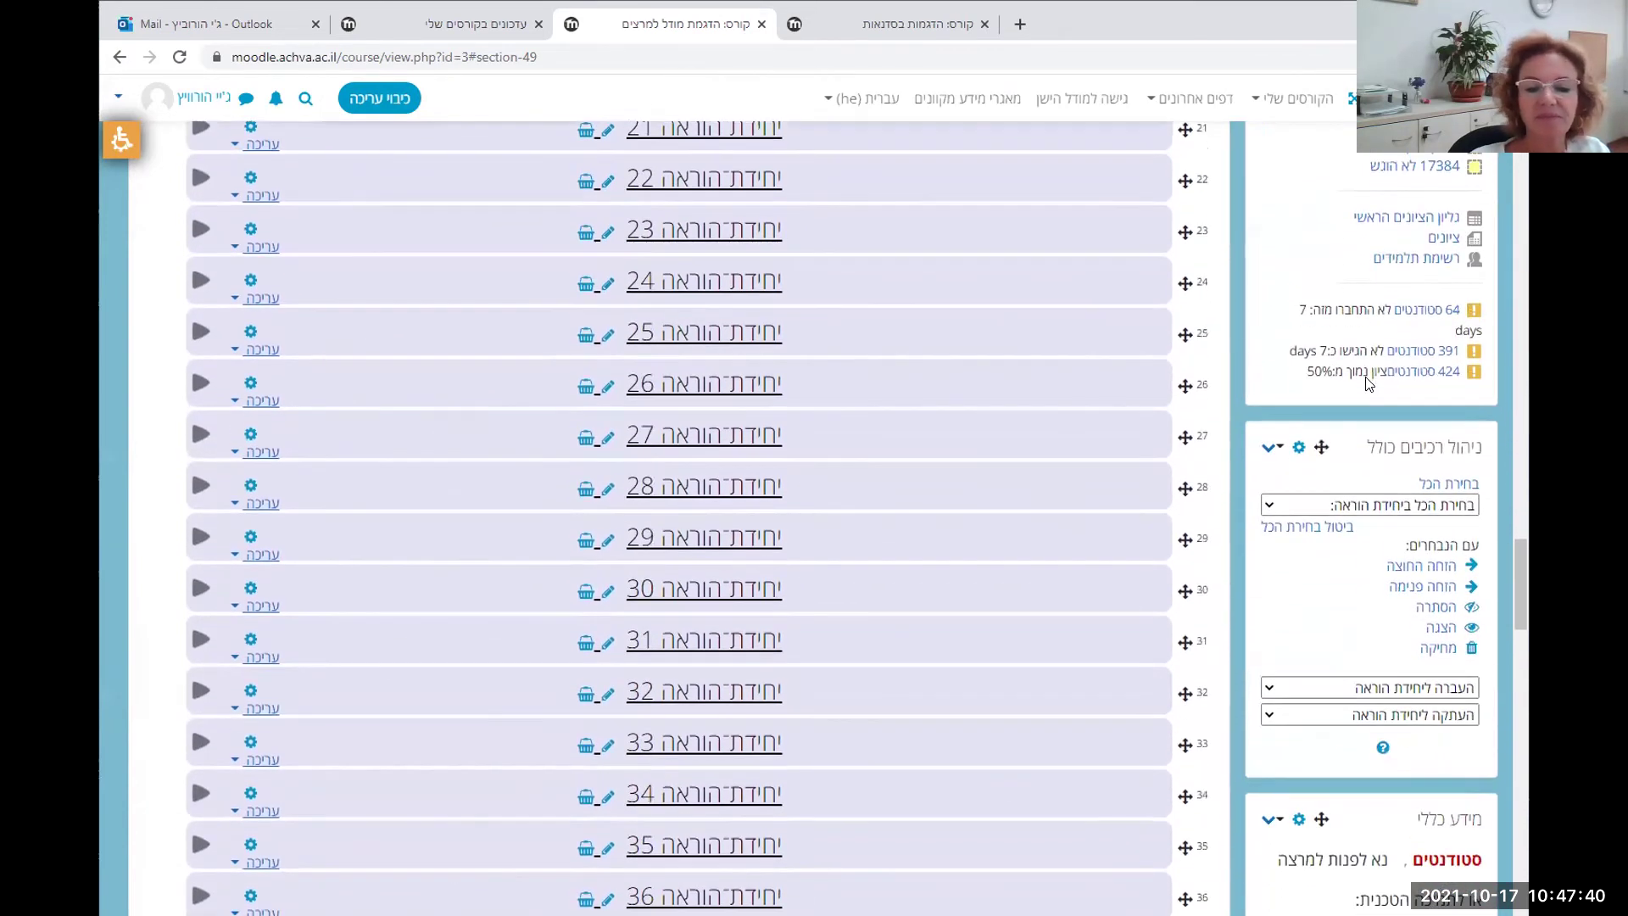
pyautogui.scroll(-2, 1365, 384)
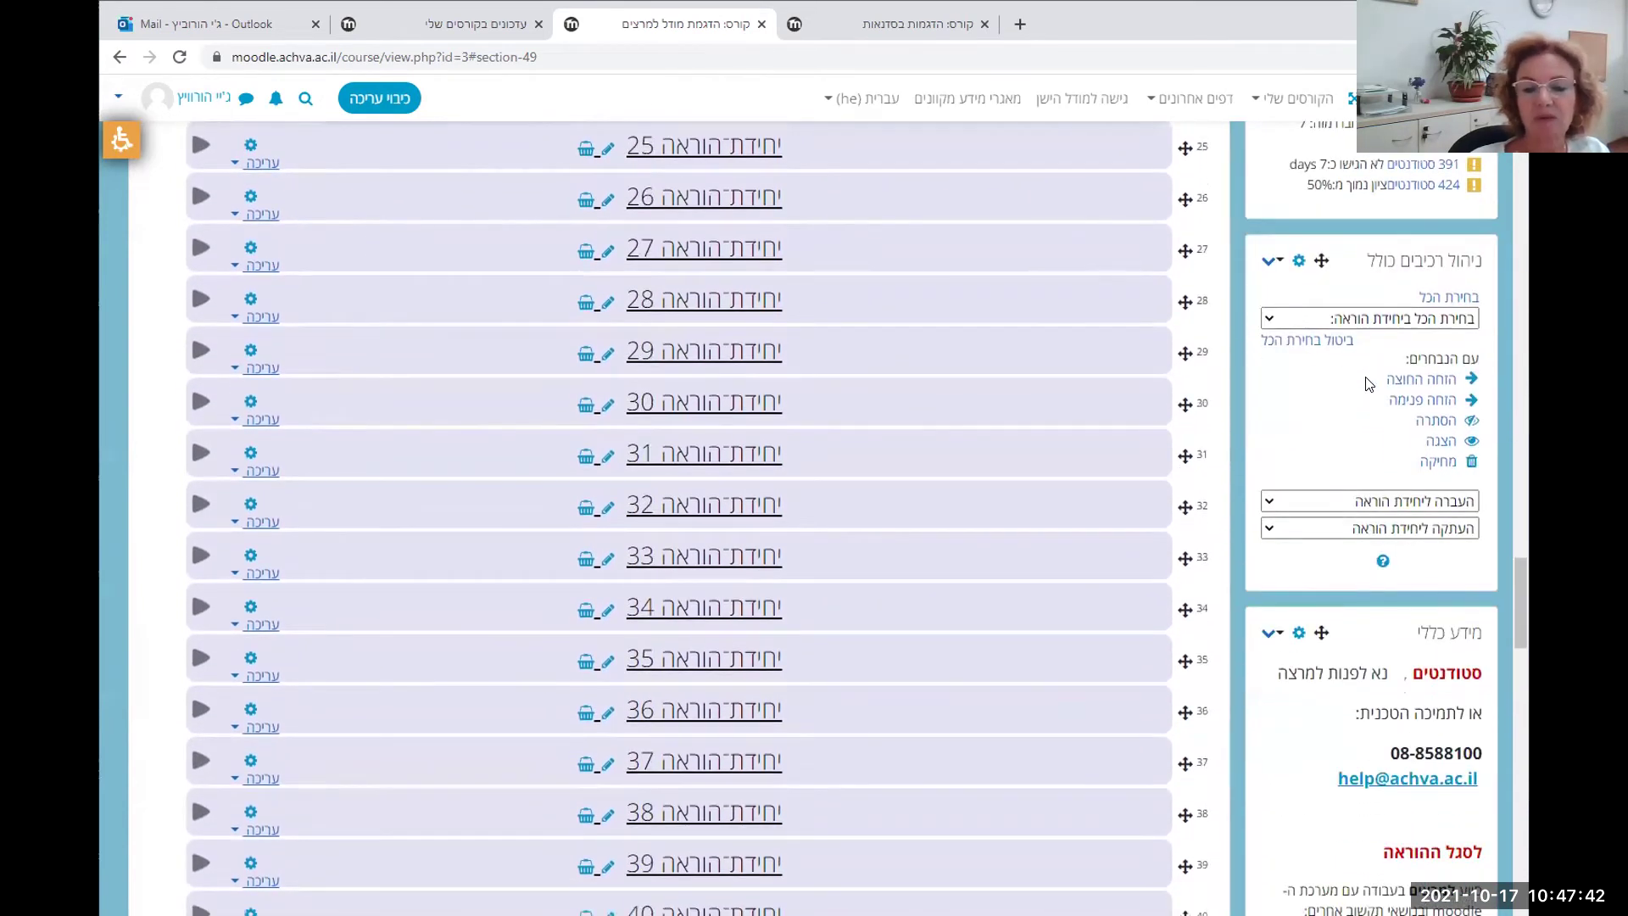
pyautogui.scroll(1, 1365, 384)
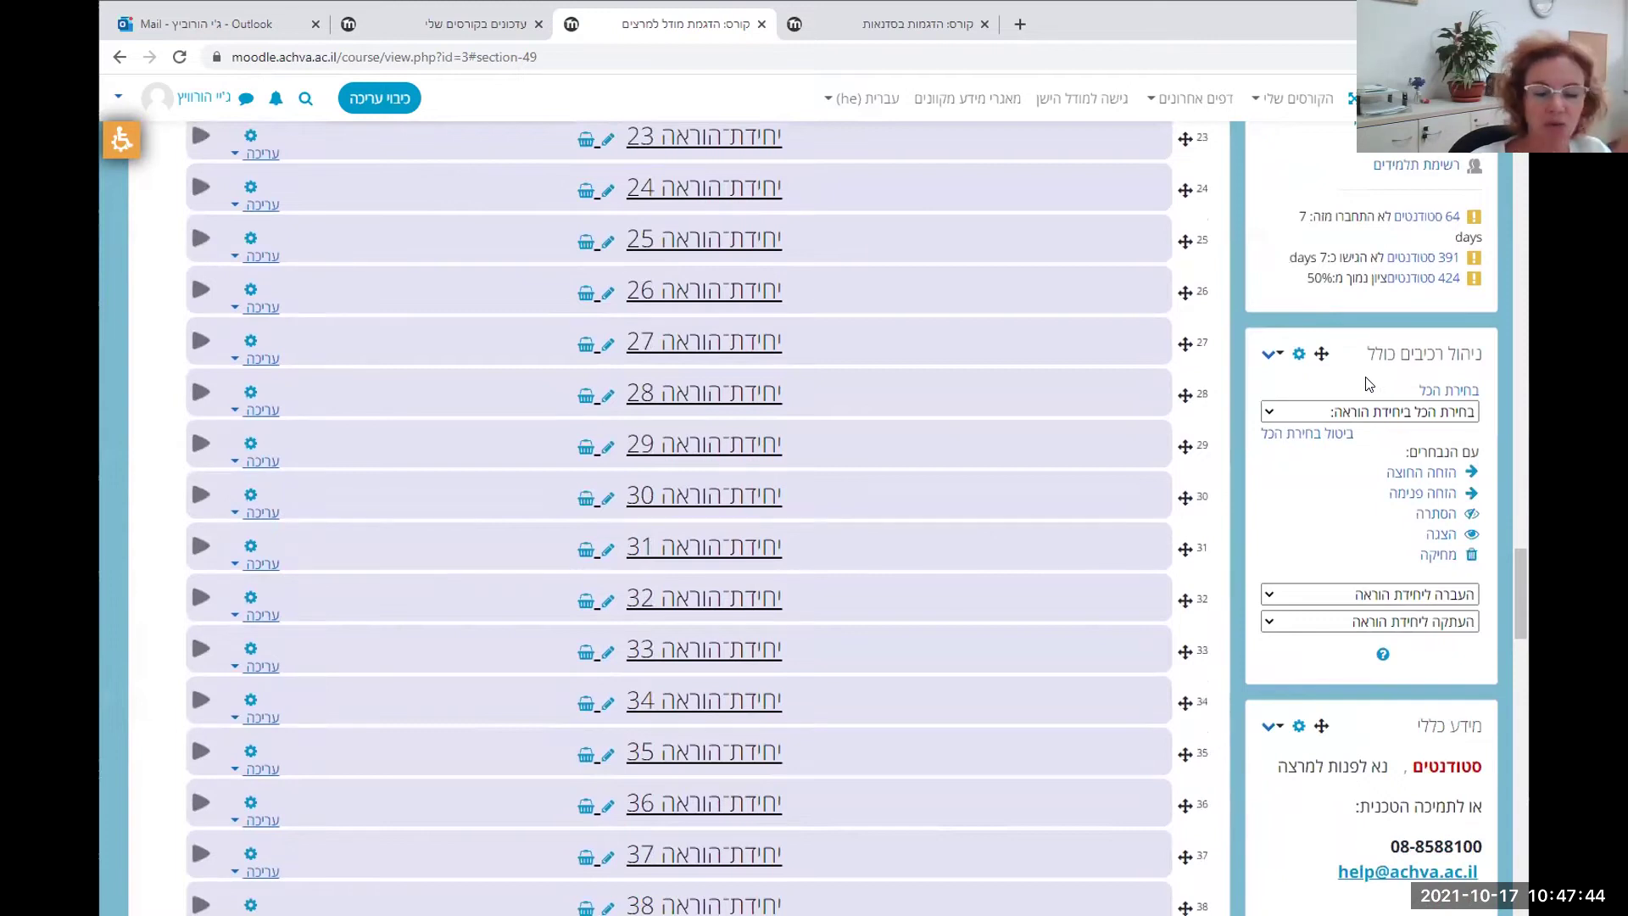
pyautogui.scroll(20, 1161, 437)
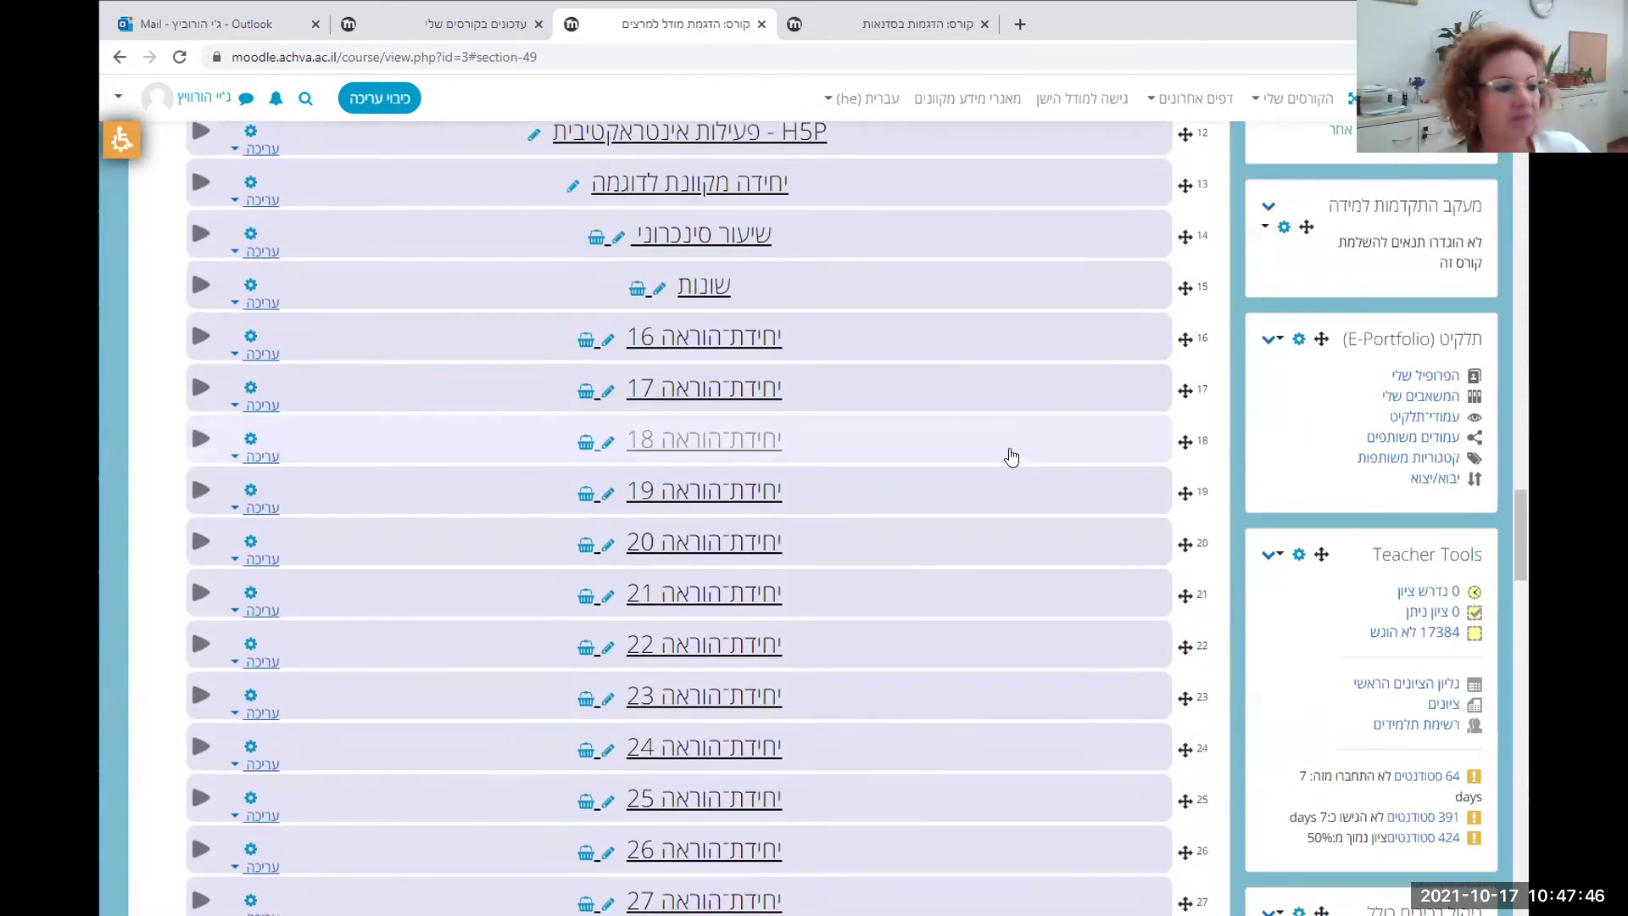
pyautogui.scroll(10, 1009, 430)
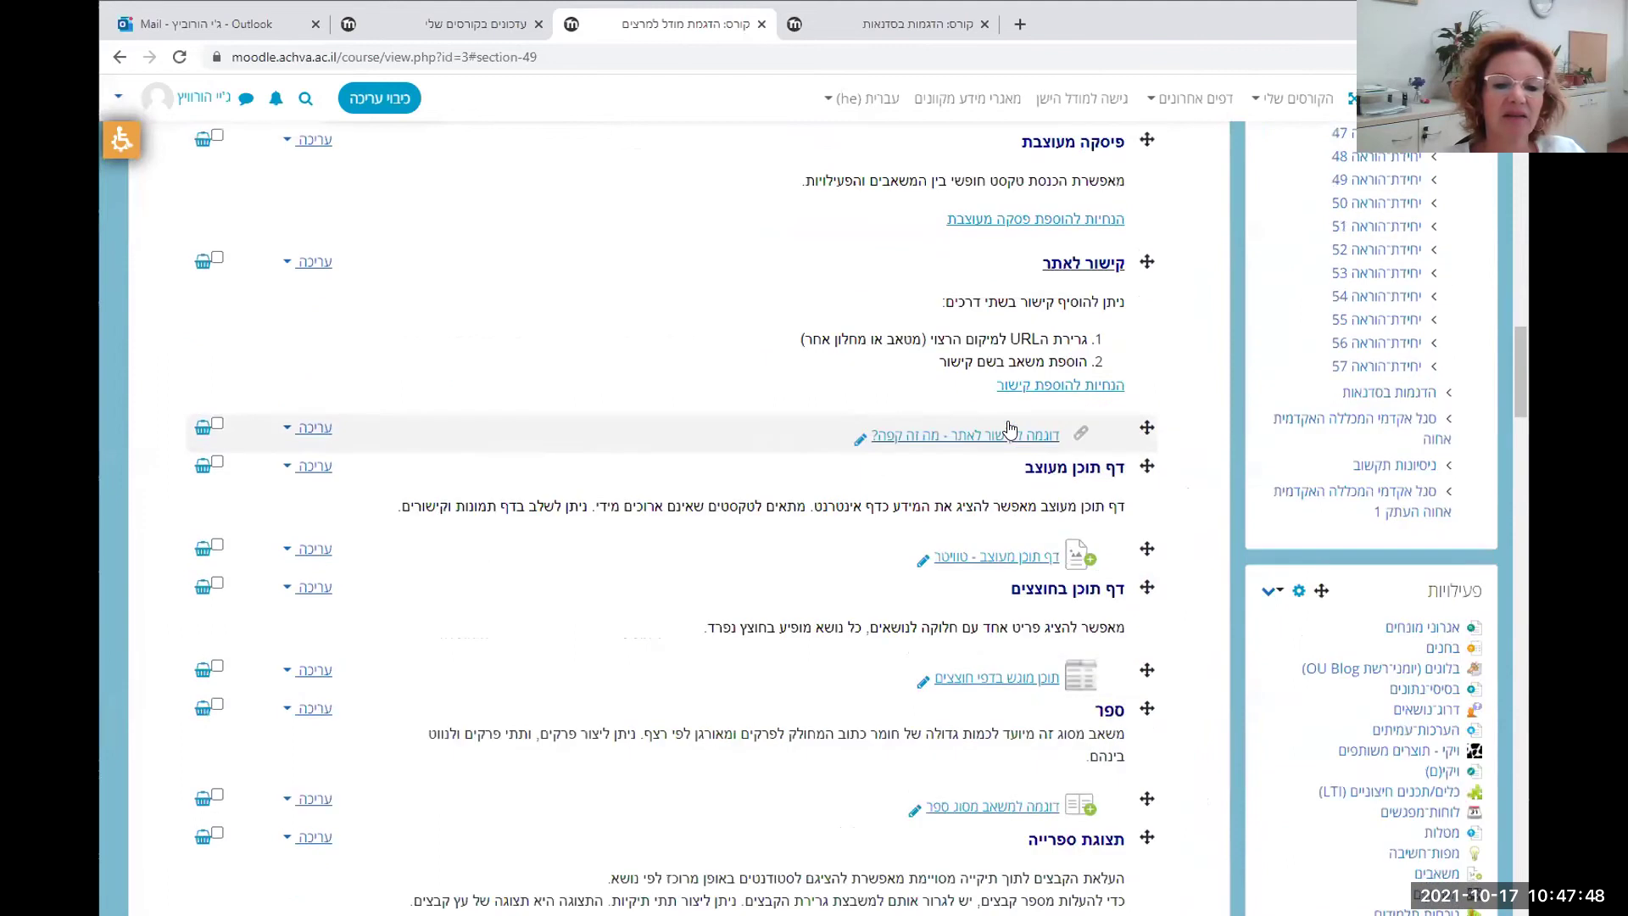
pyautogui.scroll(10, 1009, 430)
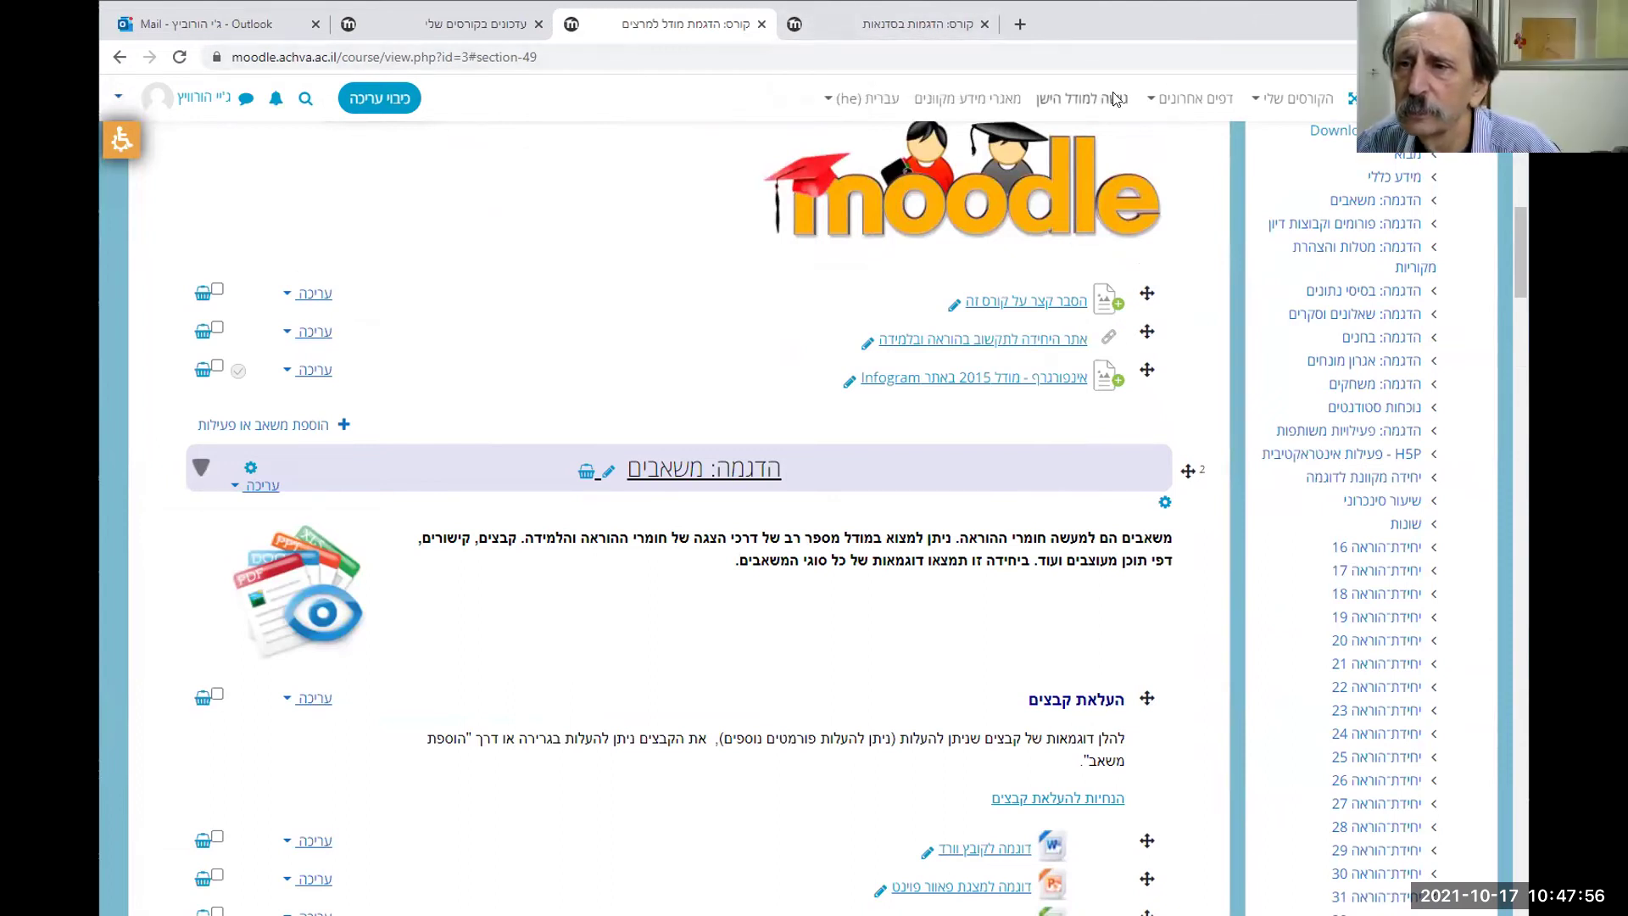
# Switch to the הדגמות בסדנאות course tab and delete the נסיון forum from יחידת־הוראה 2
pyautogui.moveTo(1264, 127)
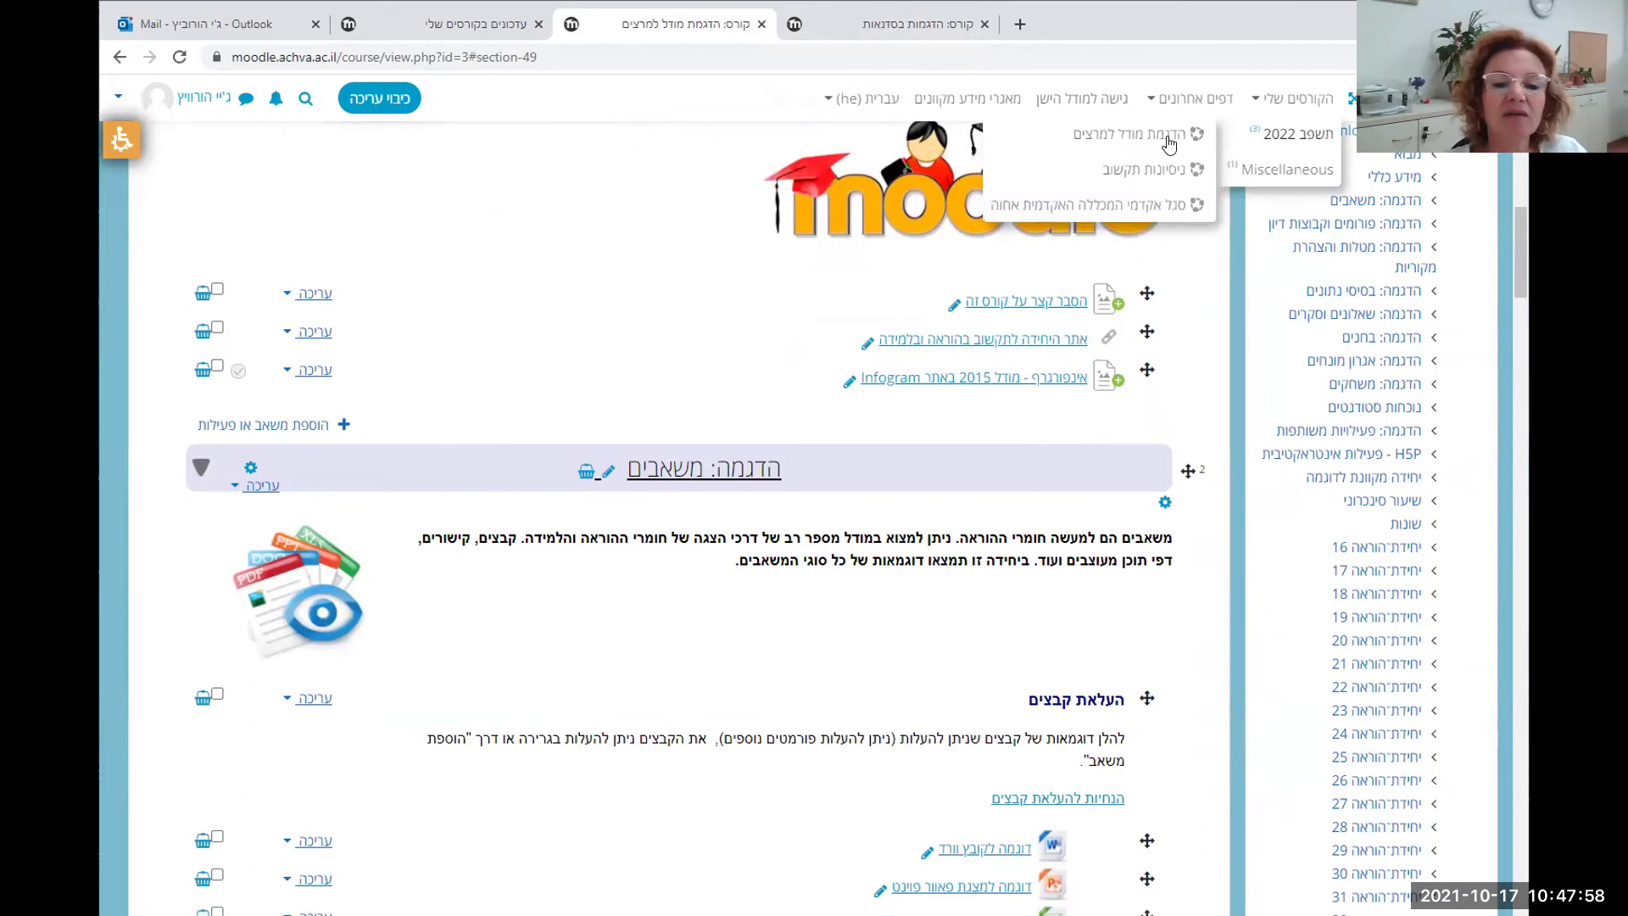
pyautogui.click(865, 27)
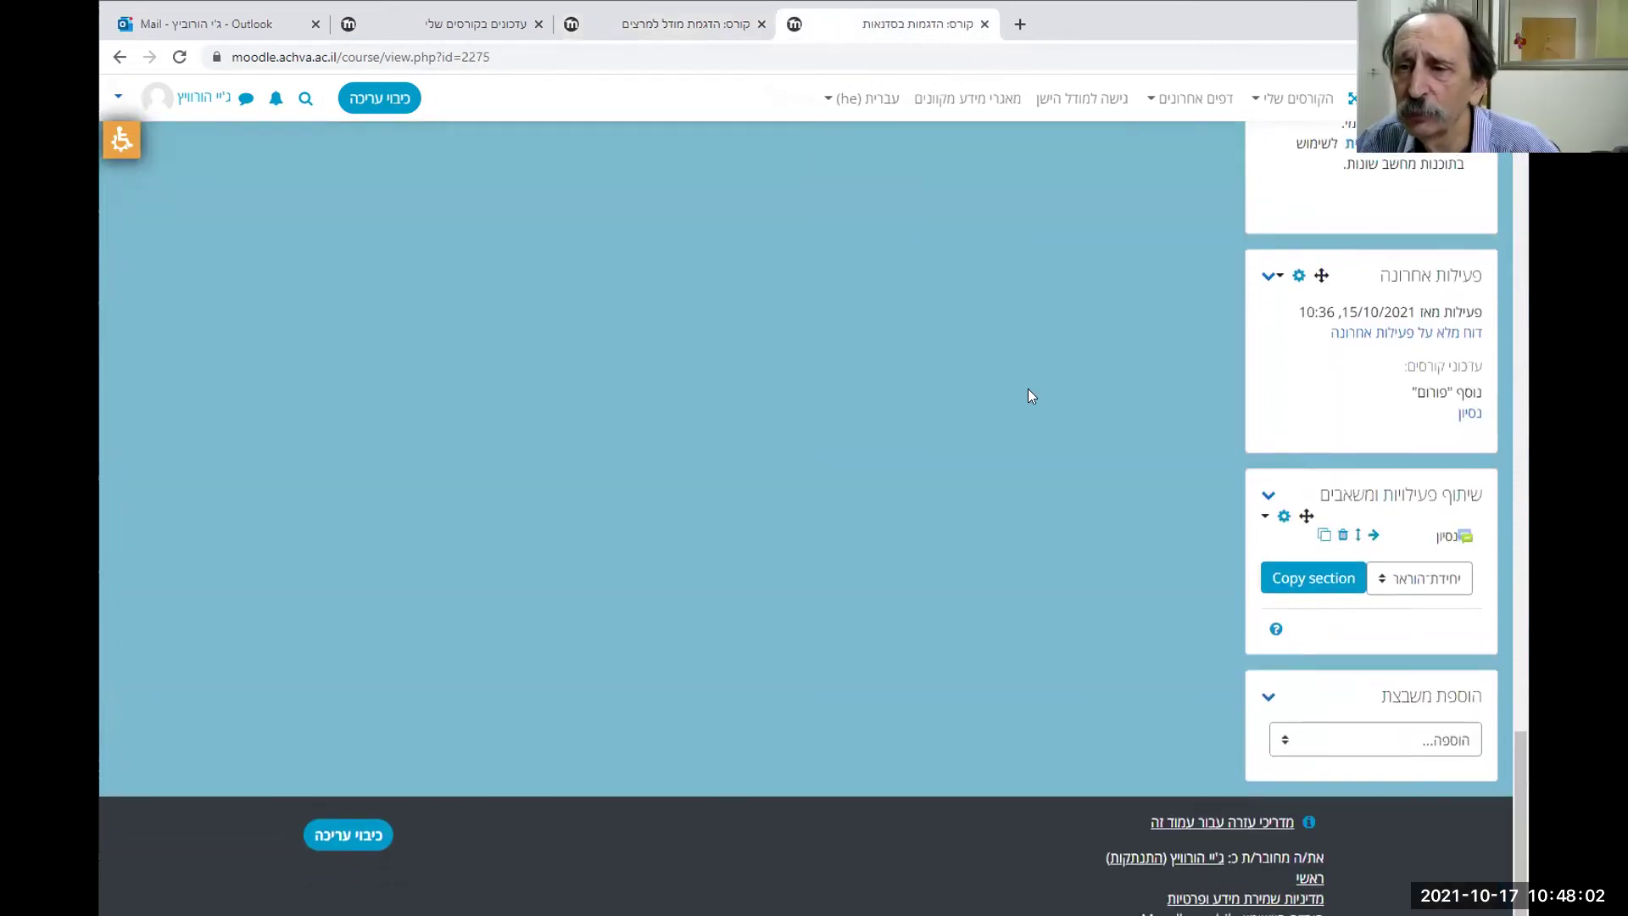
pyautogui.scroll(20, 1039, 373)
pyautogui.scroll(4, 1034, 346)
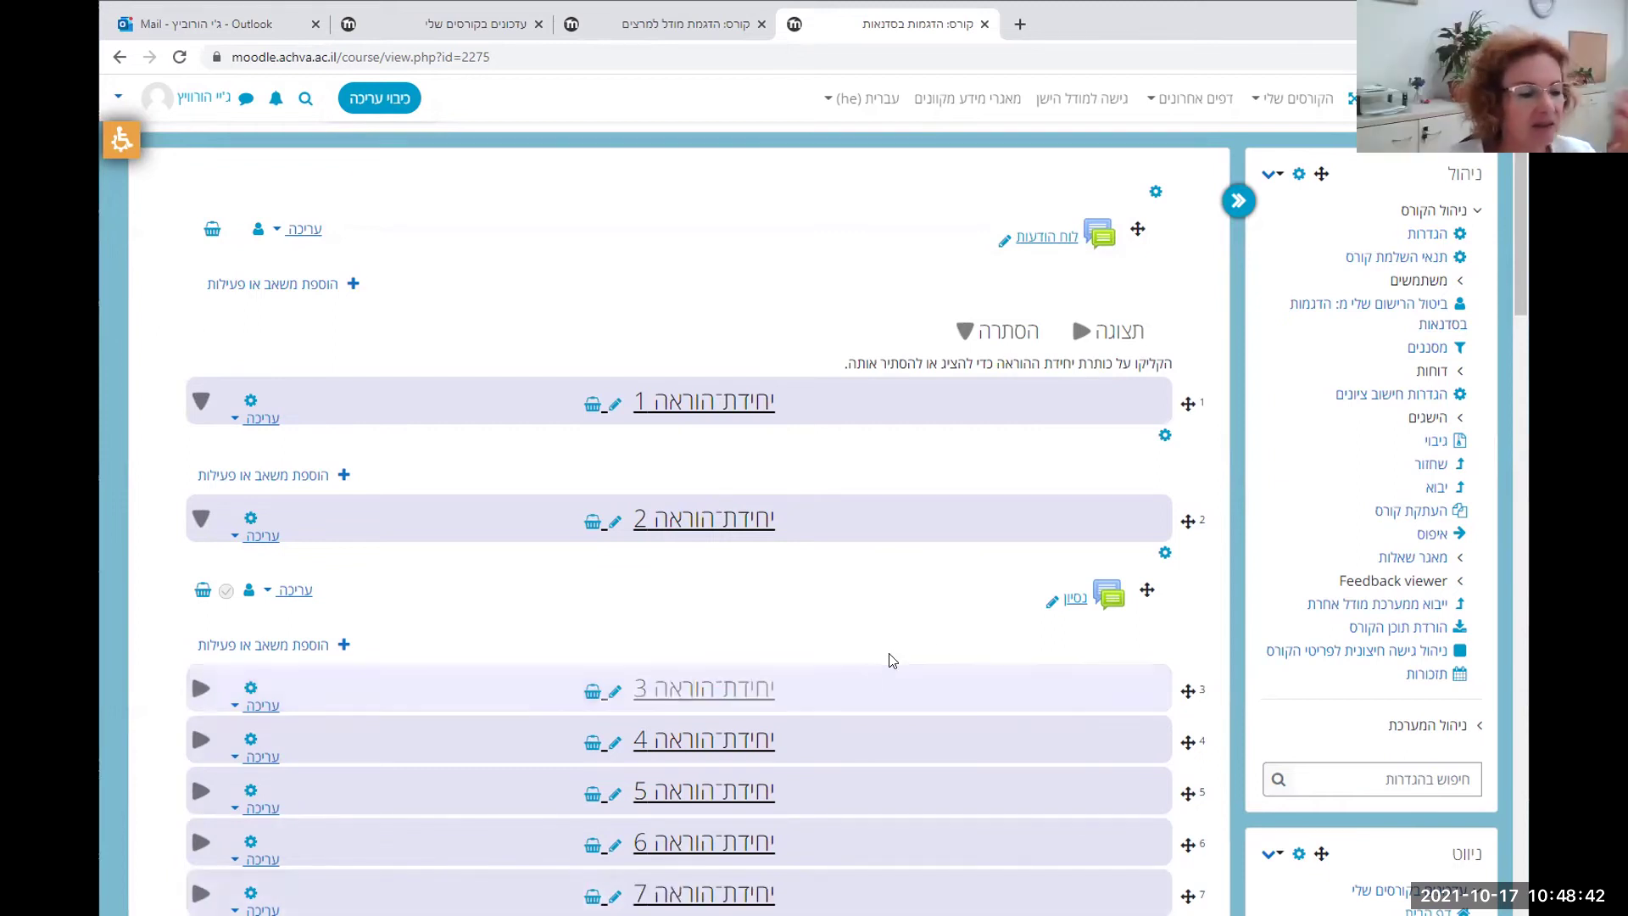
pyautogui.click(294, 593)
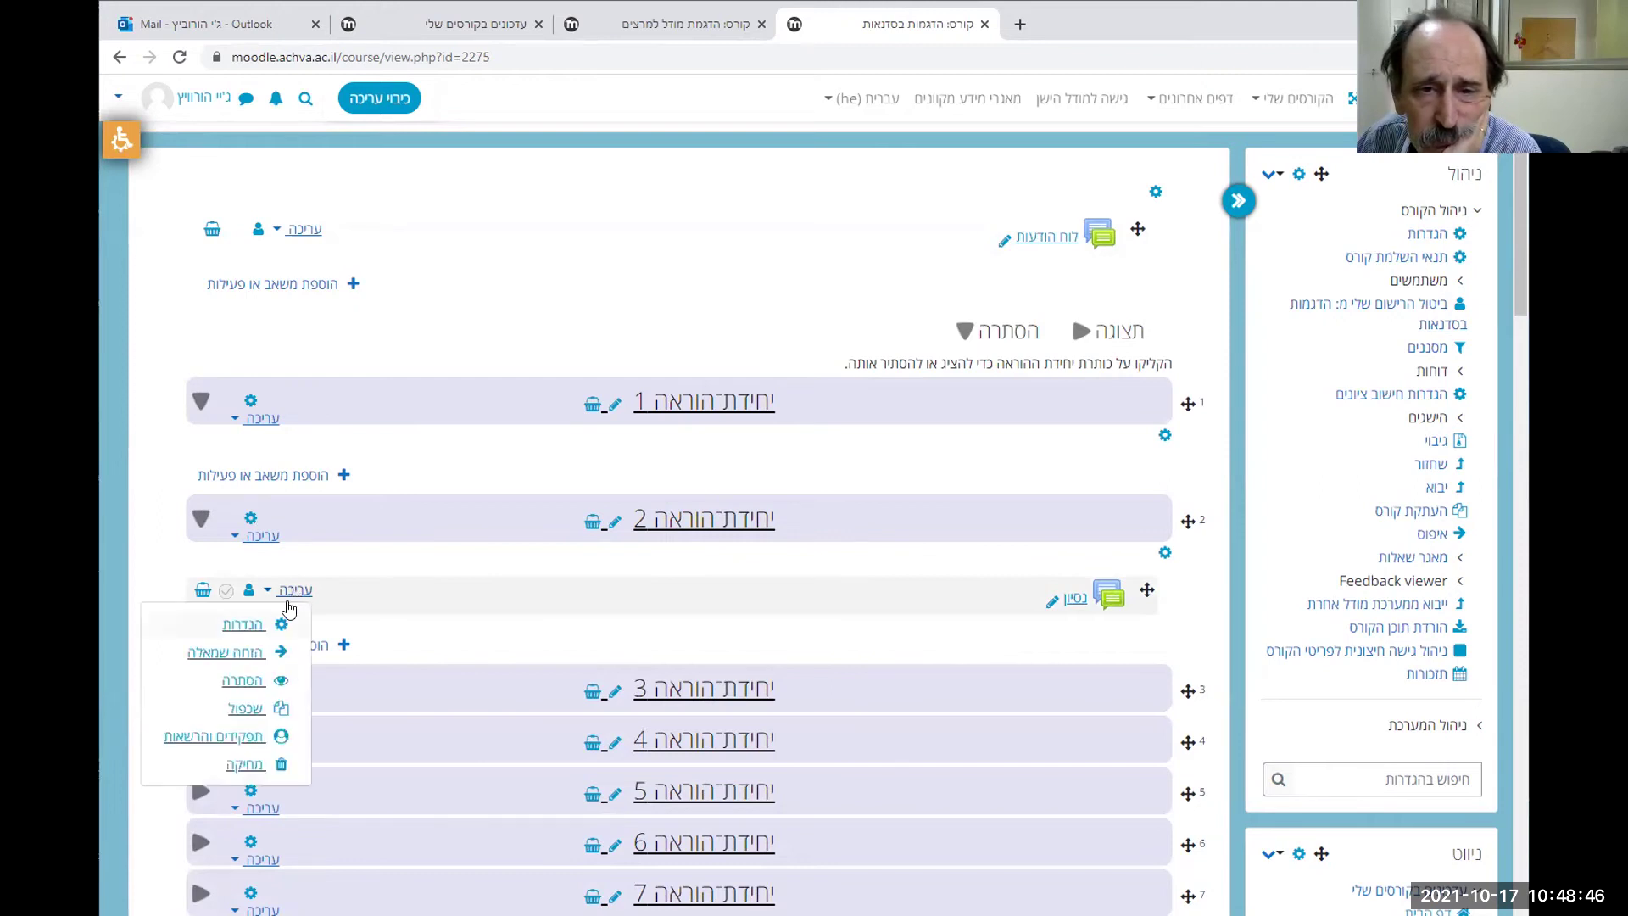
pyautogui.click(245, 766)
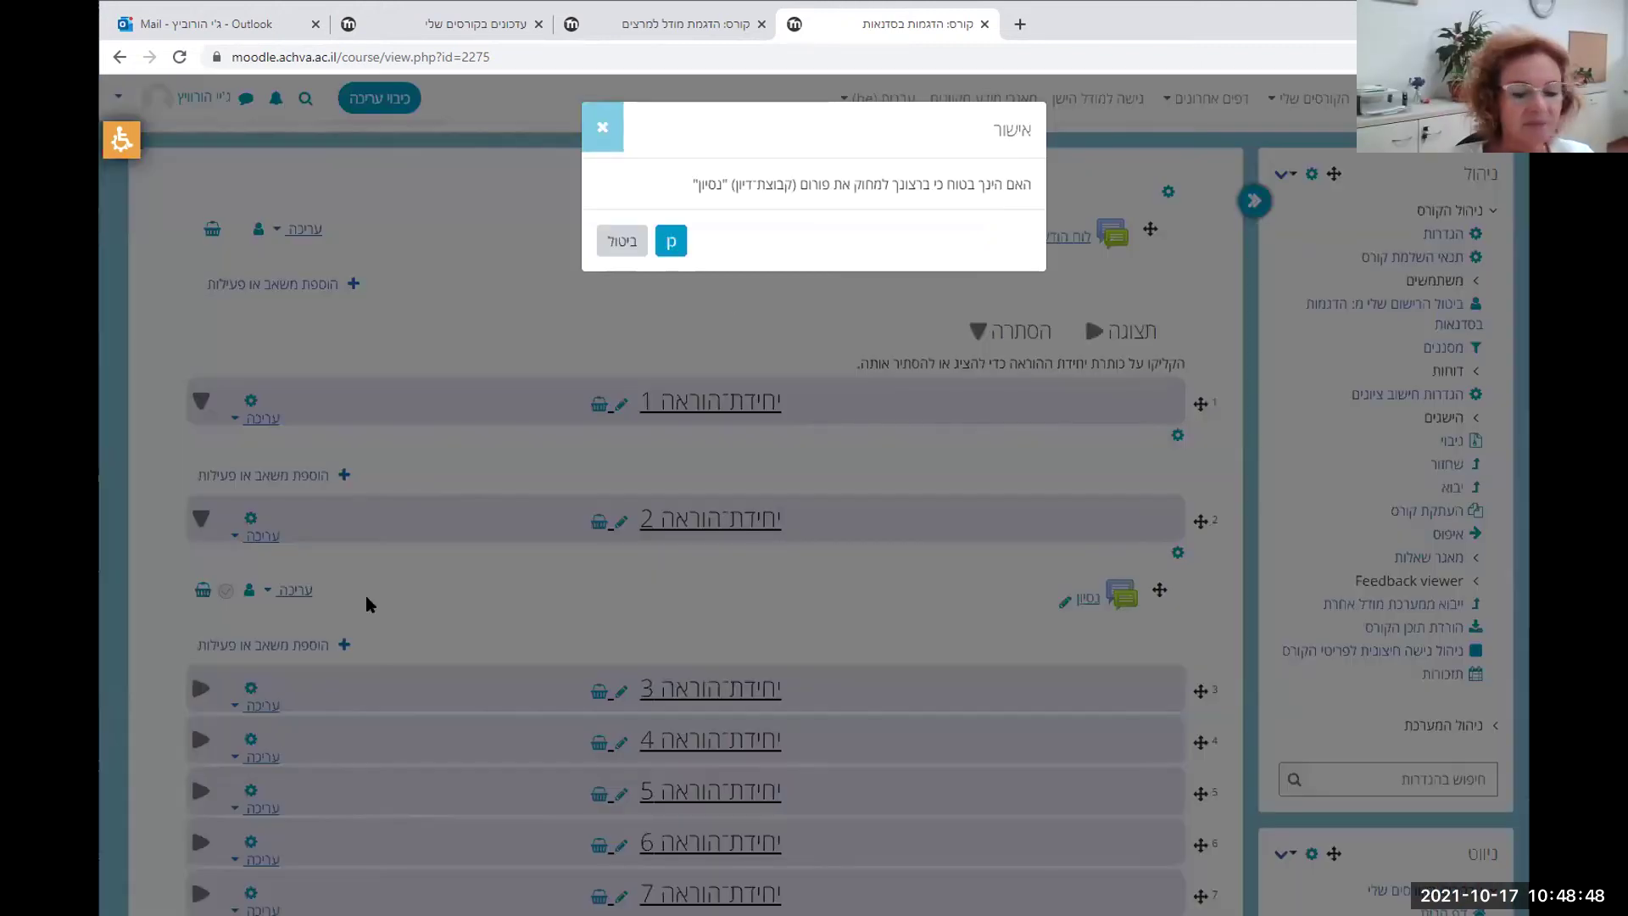
pyautogui.click(671, 241)
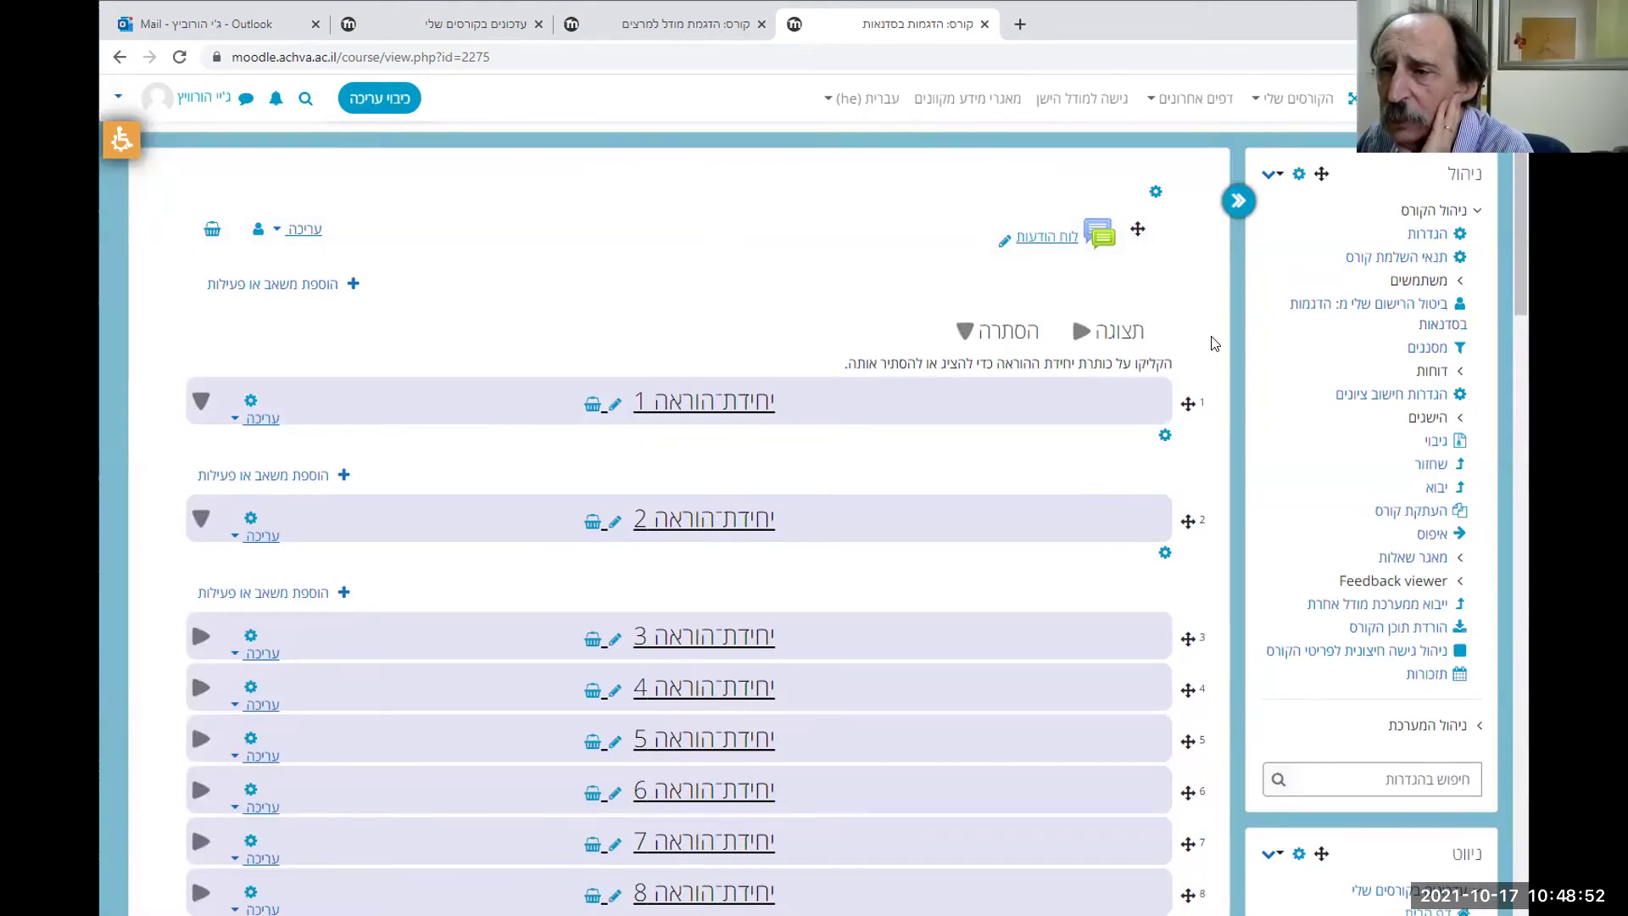
# Reload the הדגמות בסדנאות course page and examine its teaching units, side blocks and ניהול הקורס options
pyautogui.scroll(-10, 1303, 386)
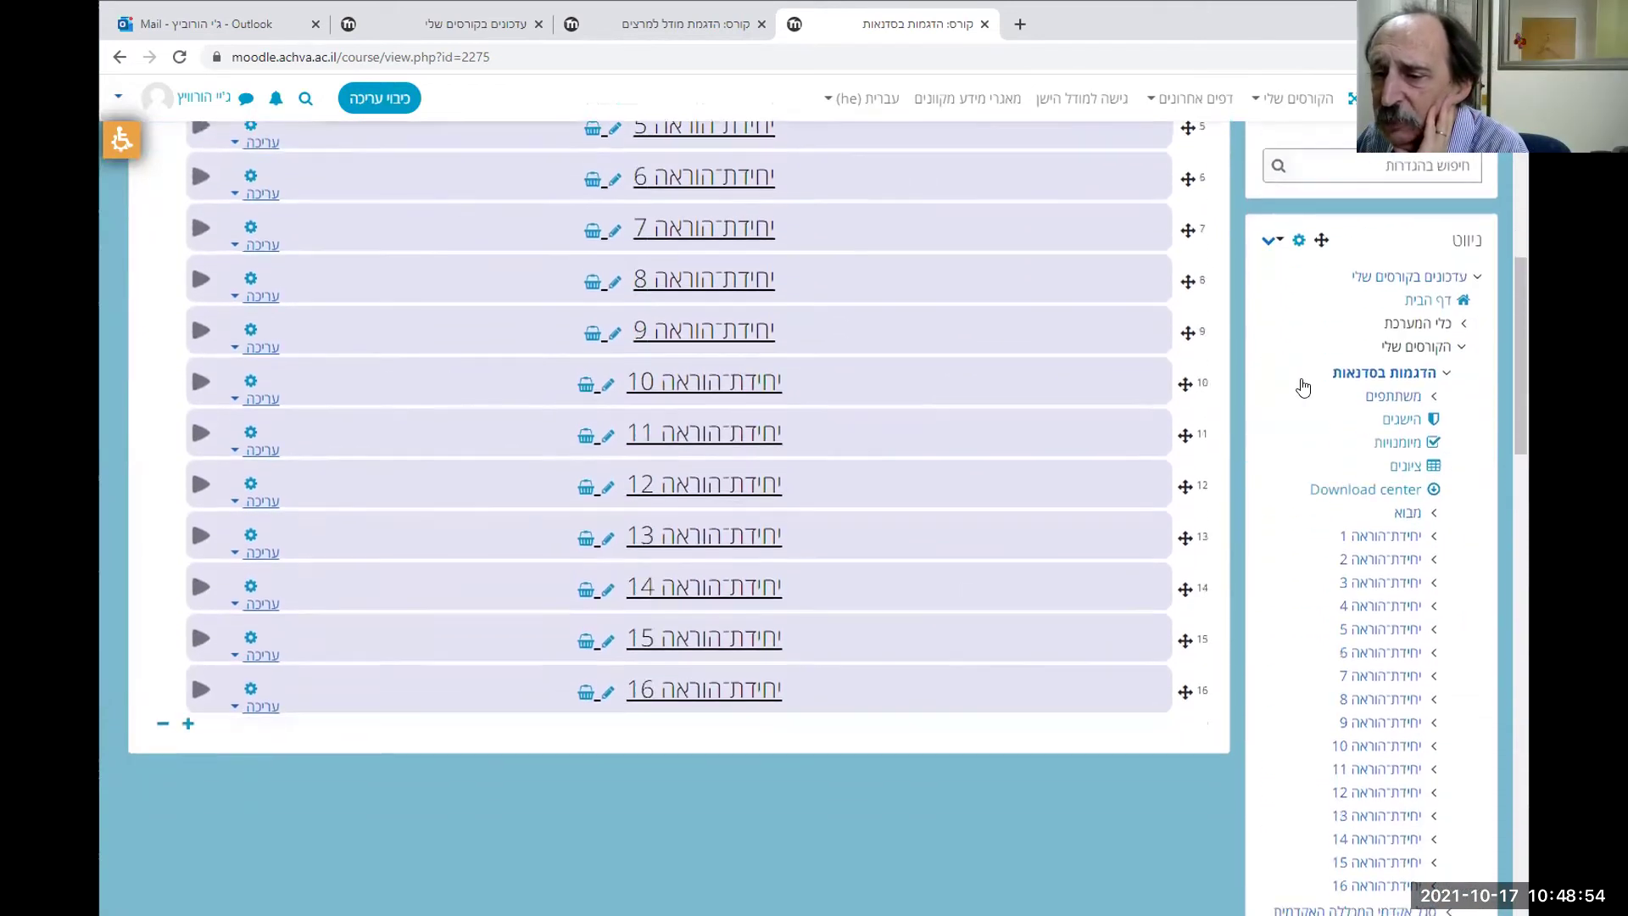
pyautogui.scroll(-4, 1303, 386)
pyautogui.scroll(-2, 1304, 386)
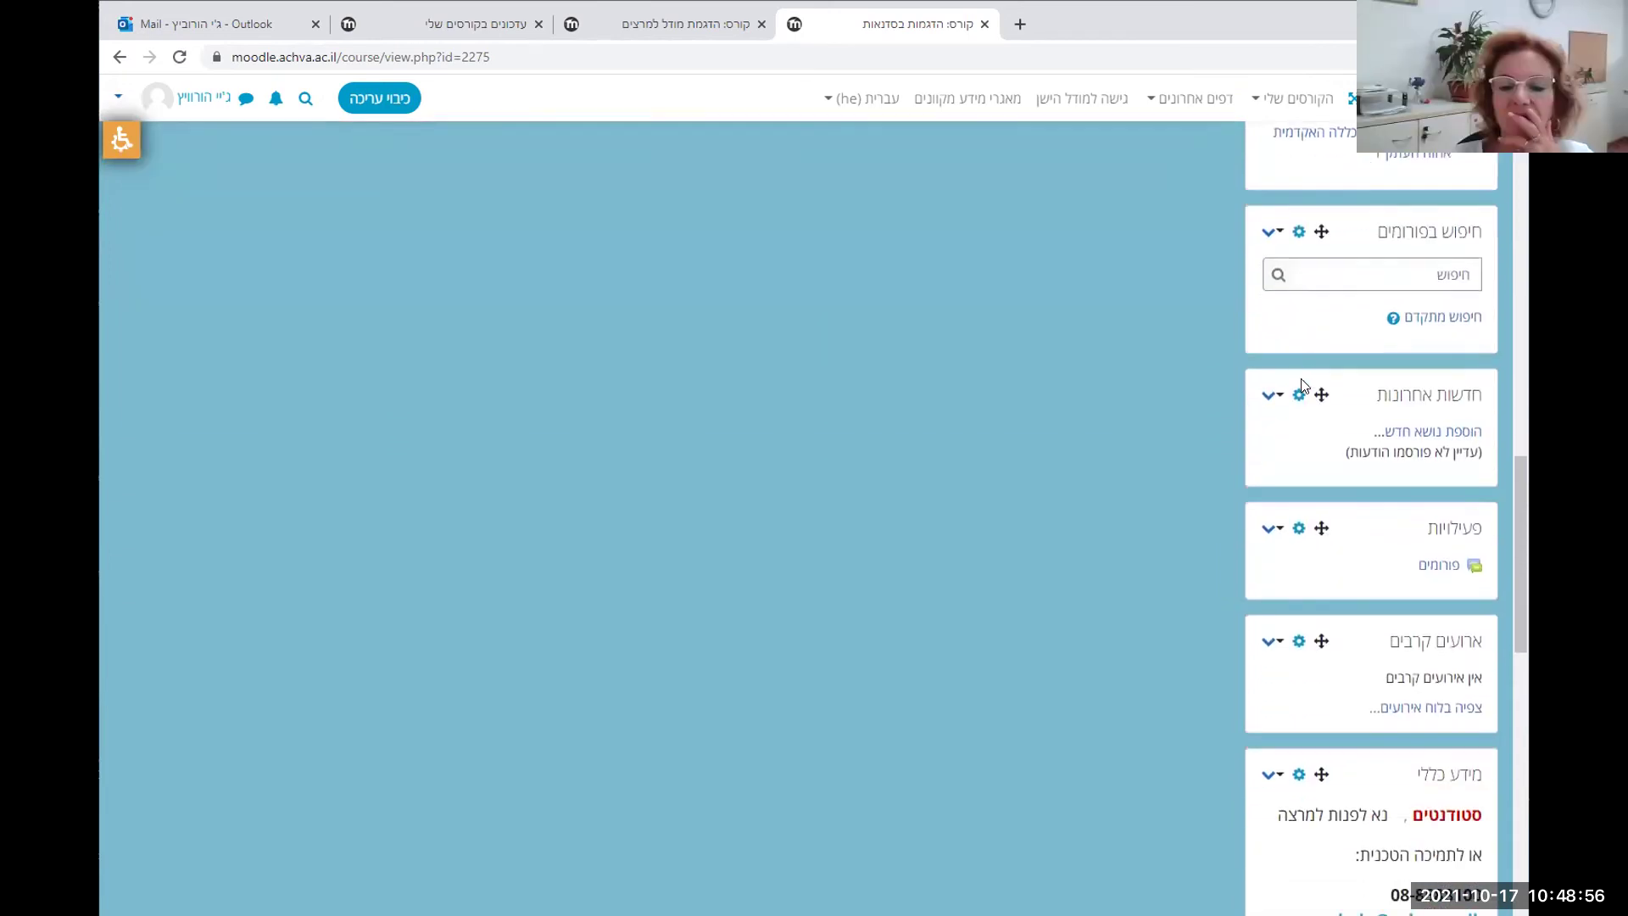
pyautogui.scroll(5, 1303, 386)
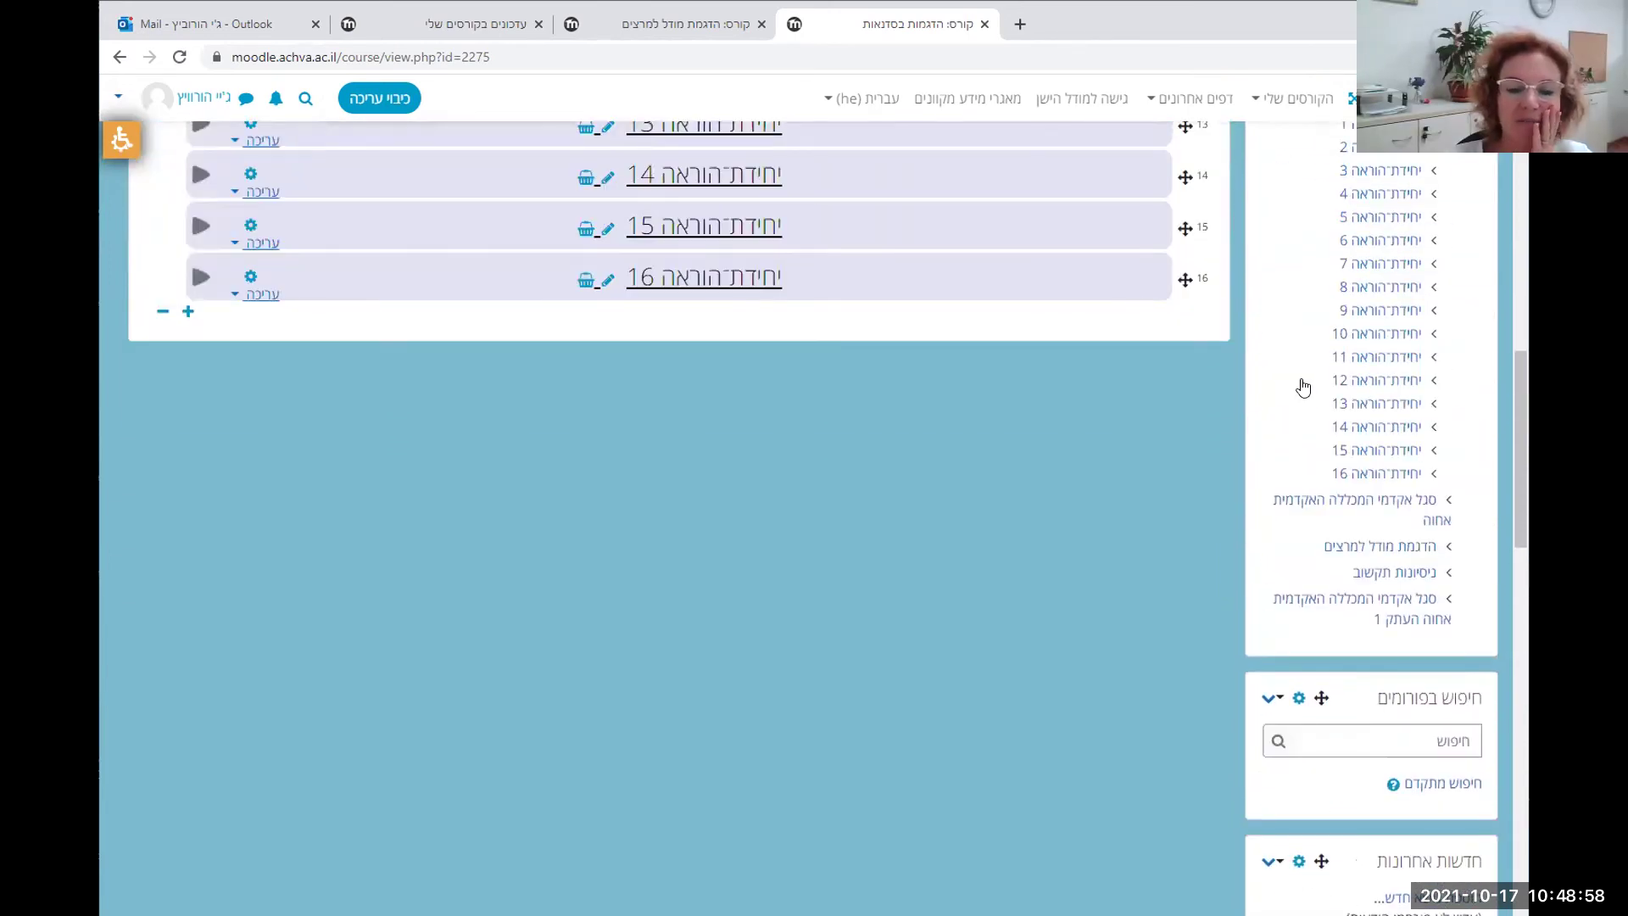
pyautogui.scroll(4, 1303, 386)
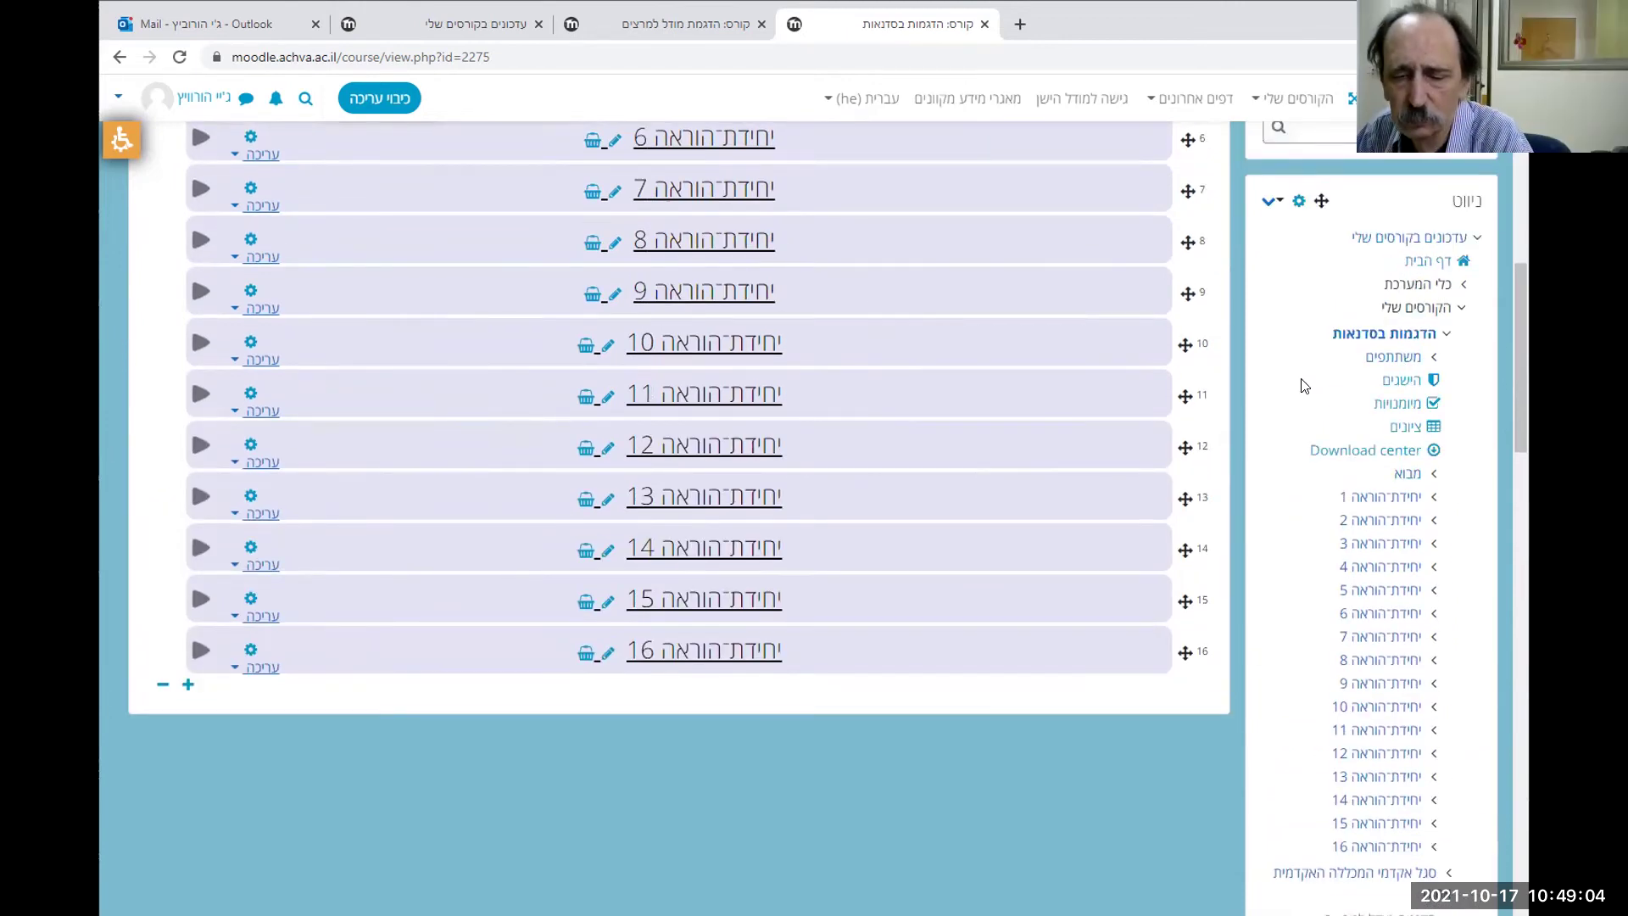
pyautogui.press('F5')
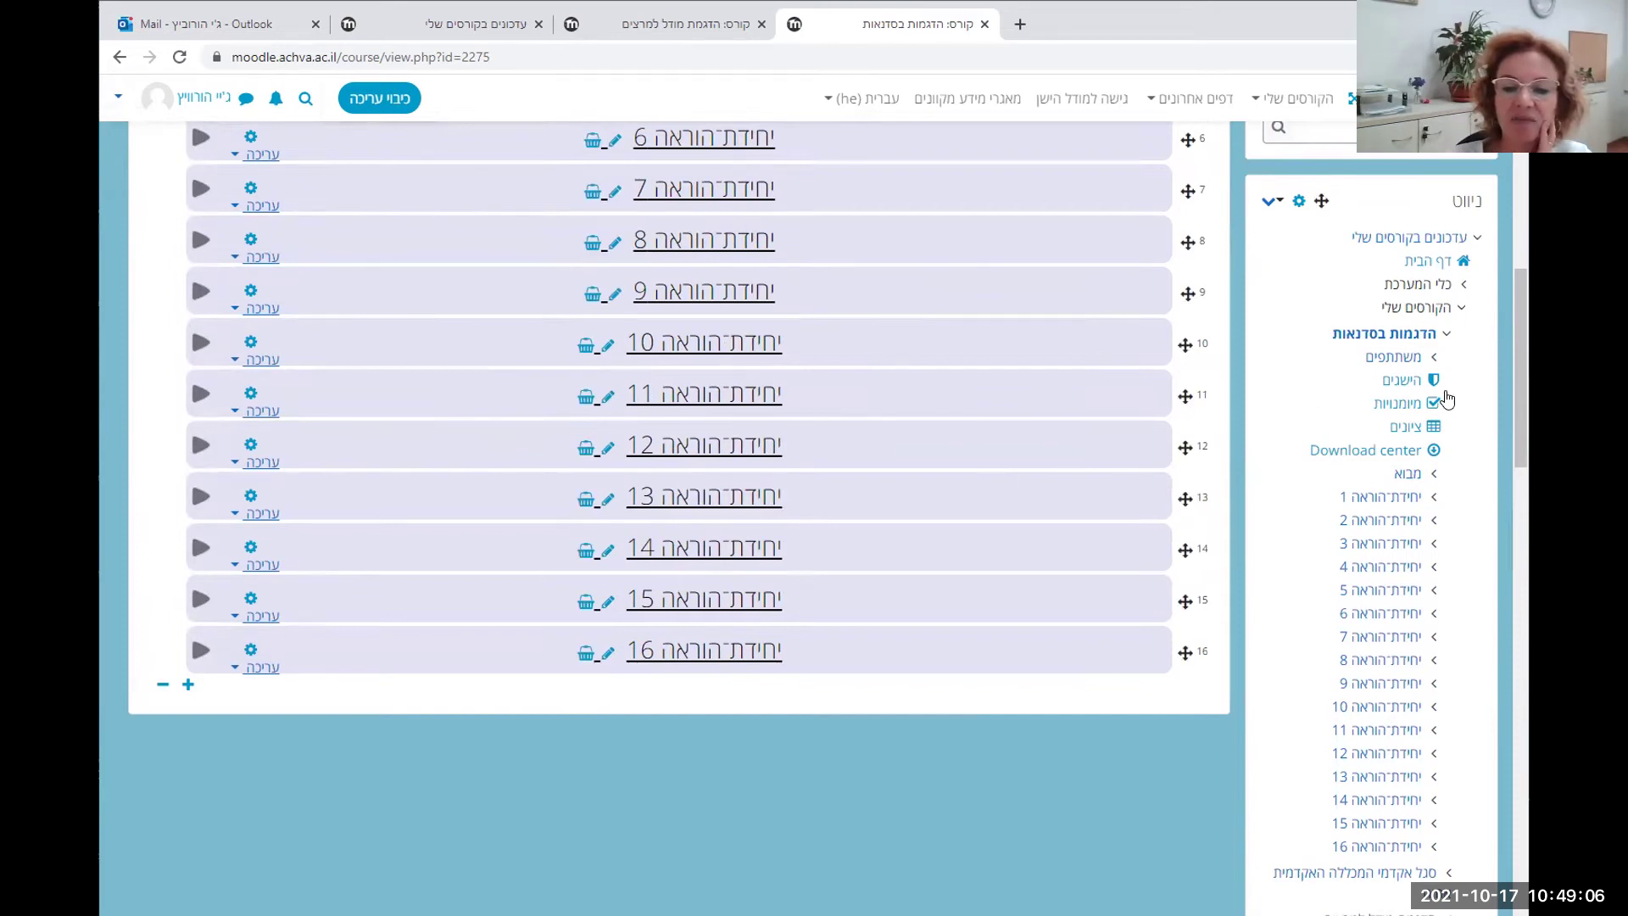
pyautogui.moveTo(1514, 349); pyautogui.dragTo(1523, 190)
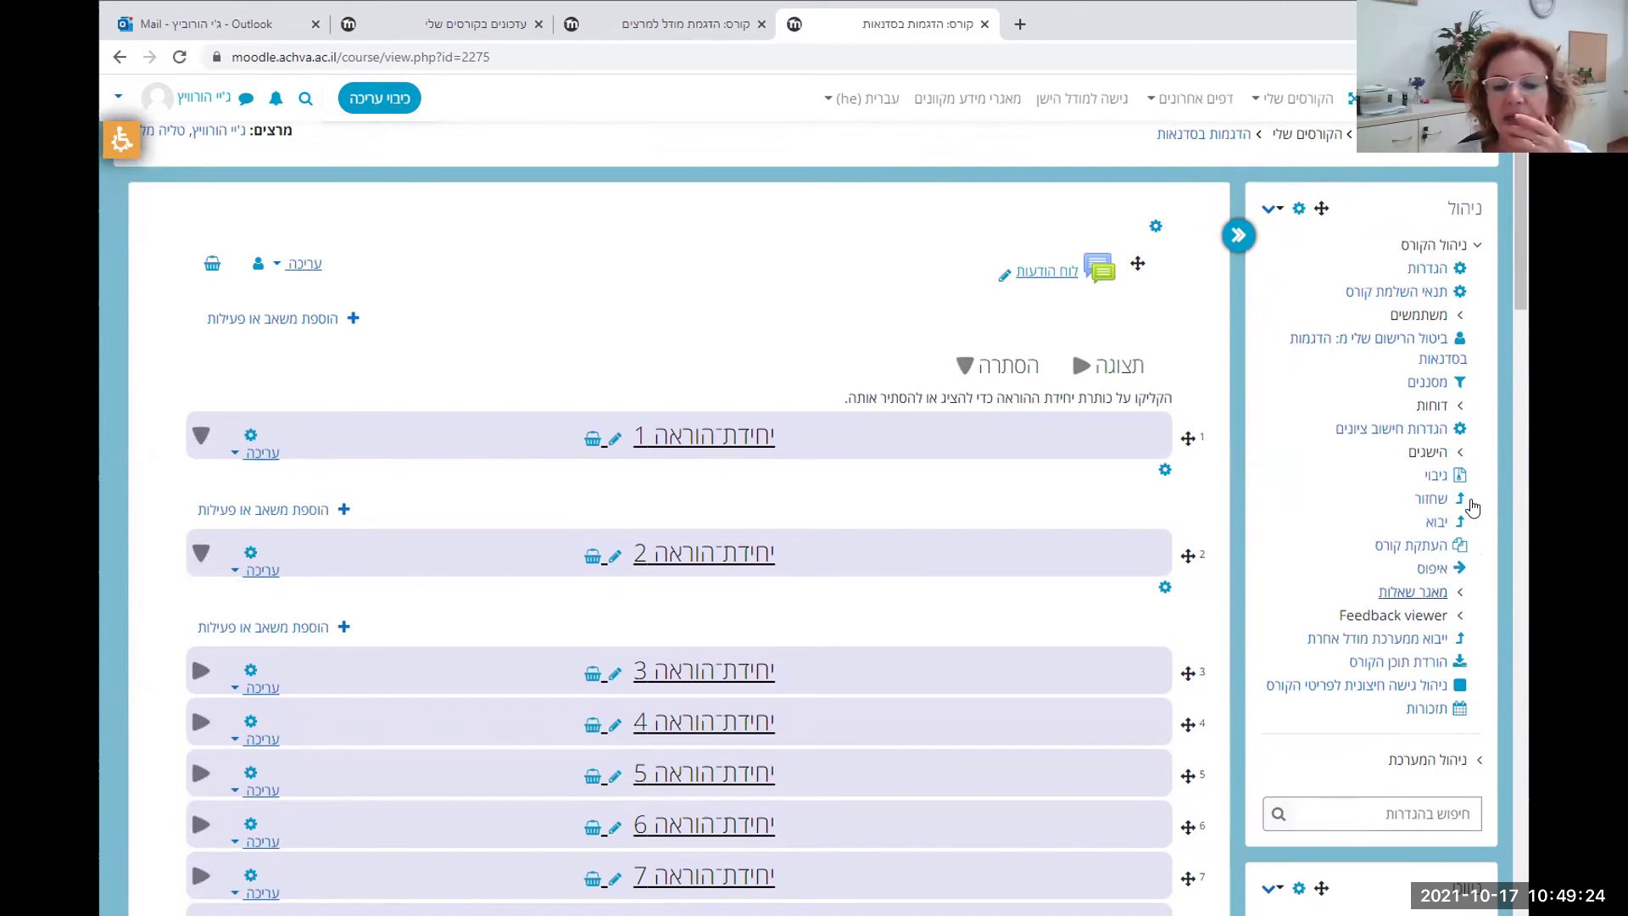
pyautogui.scroll(-2, 1476, 506)
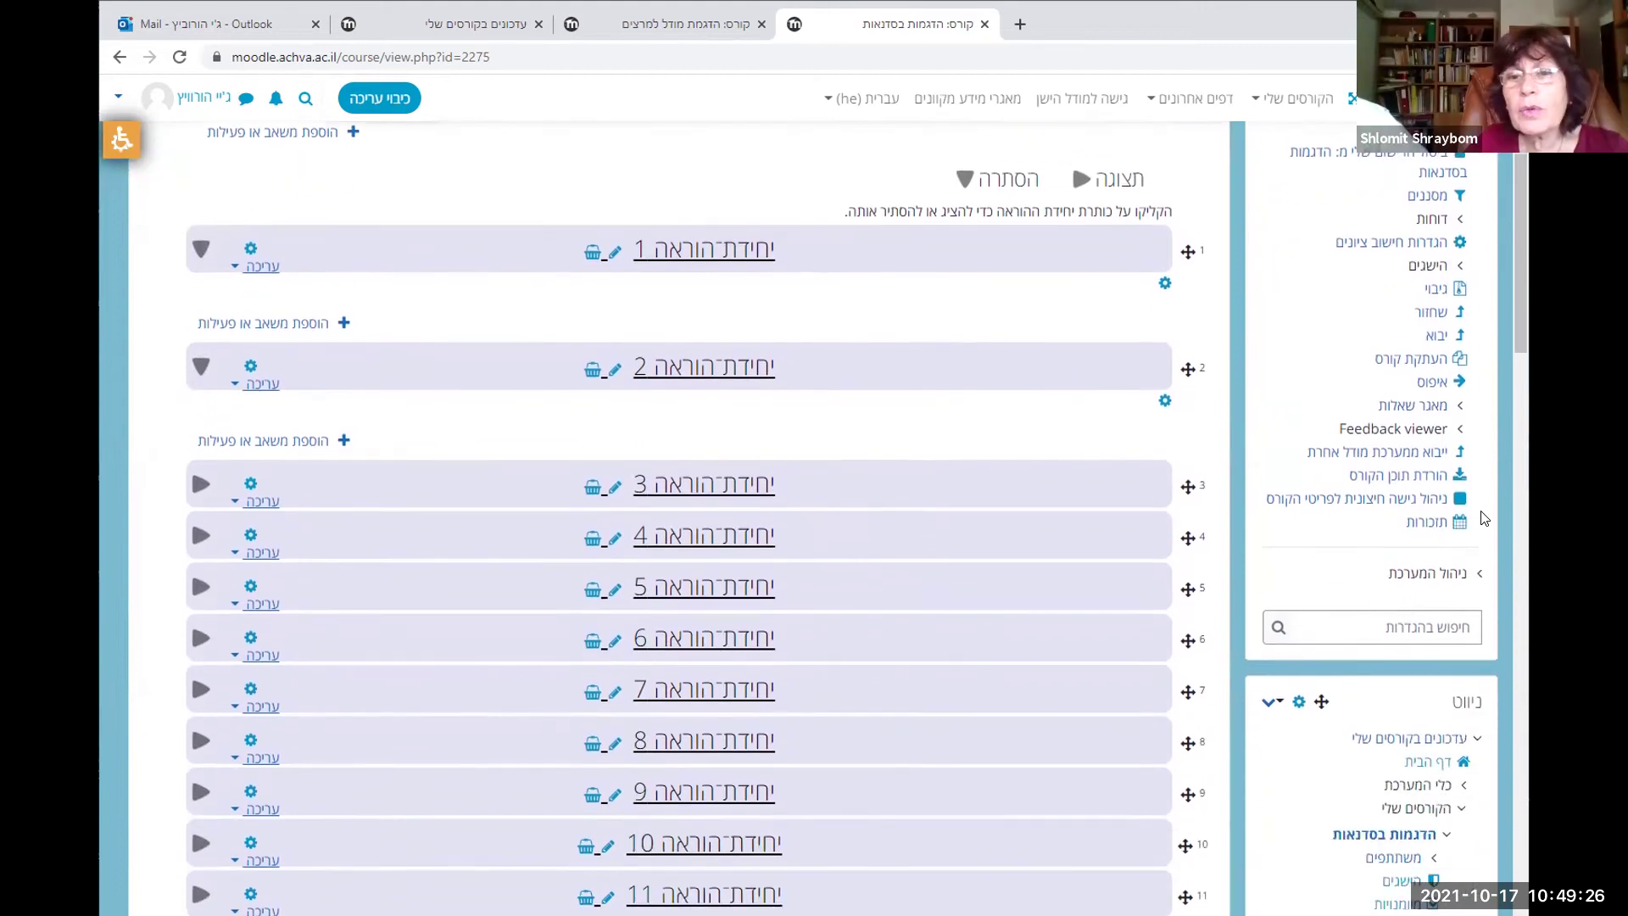
pyautogui.scroll(-2, 1484, 519)
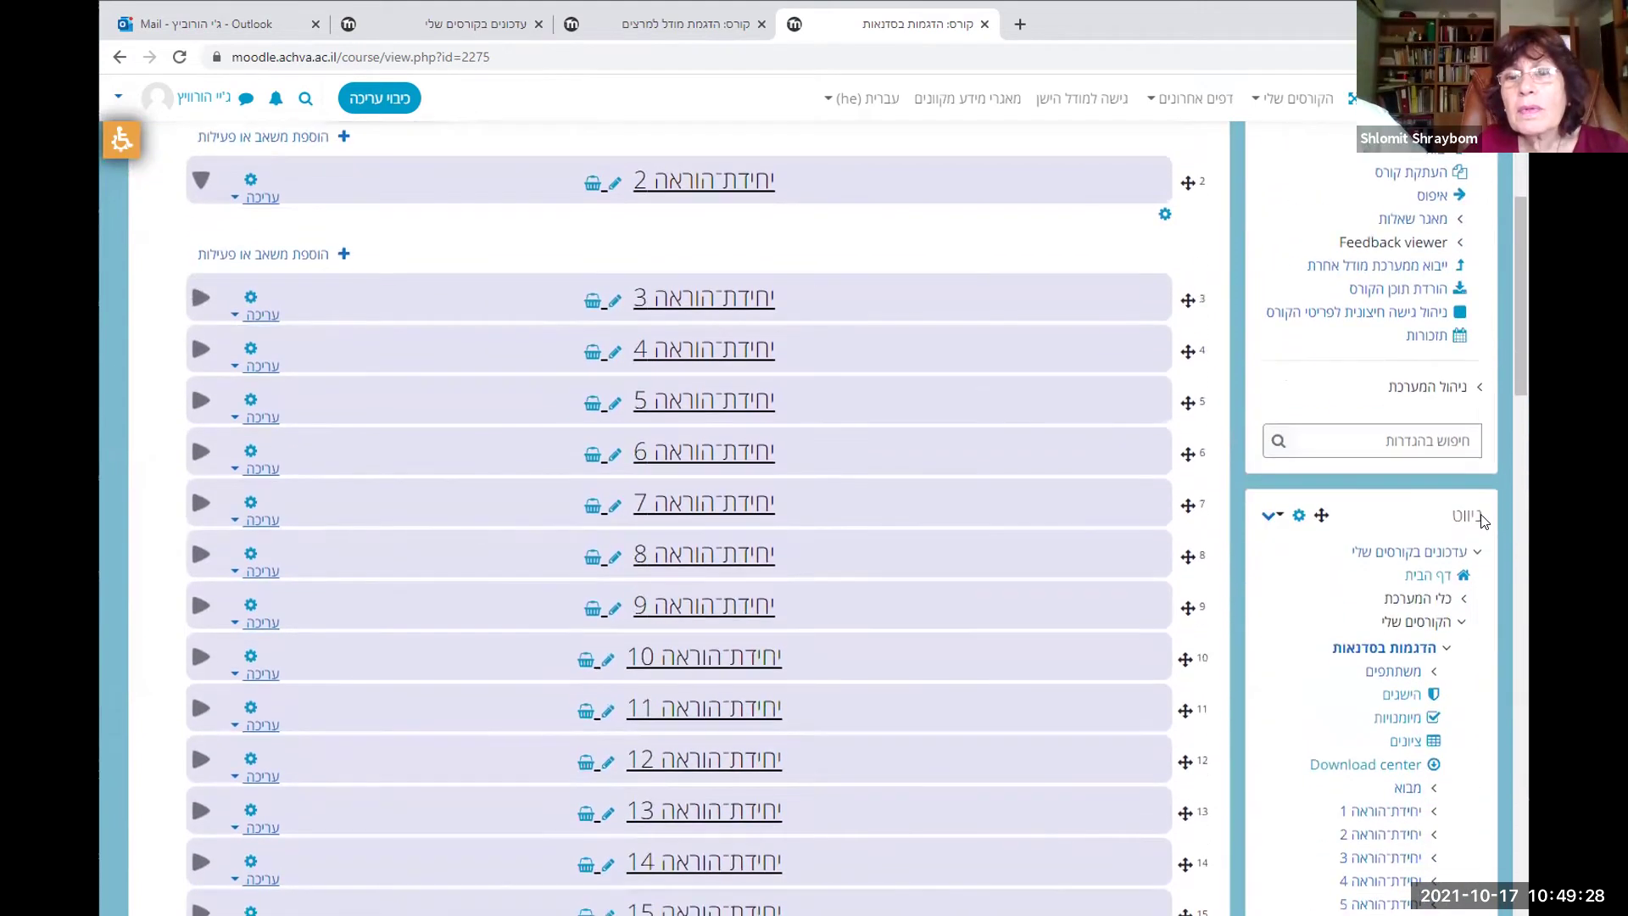
# Examine the side blocks of the הדגמות בסדנאות course, including שיתוף פעילויות ומשאבים and the blocks available in הוספת משבצת
pyautogui.scroll(-3, 1483, 519)
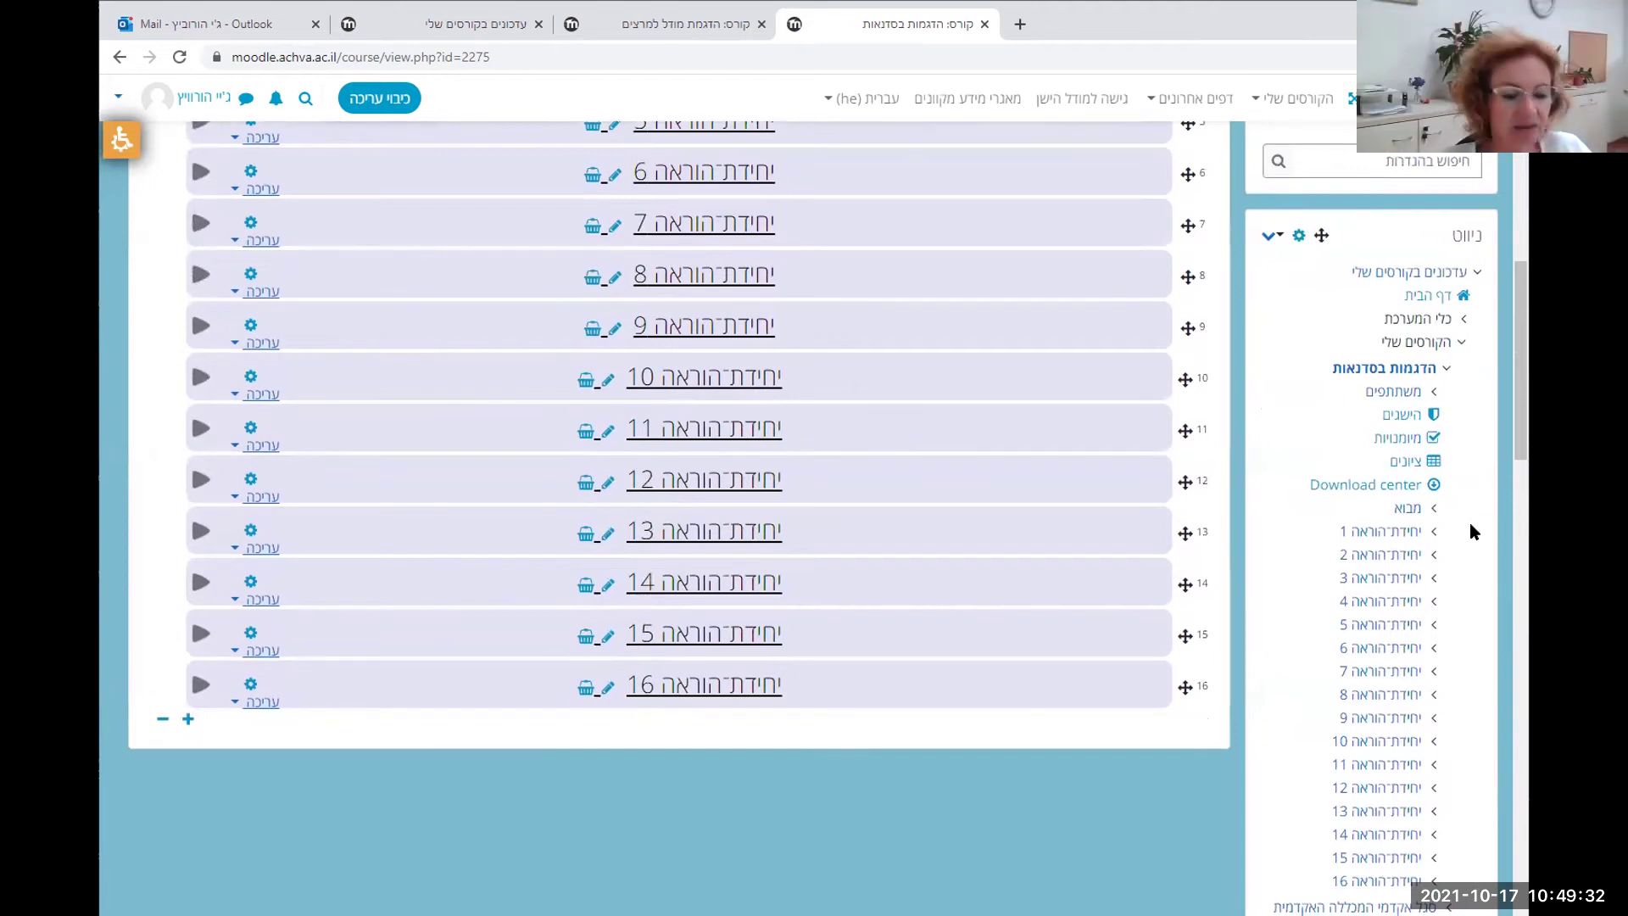
pyautogui.scroll(-2, 1468, 523)
pyautogui.scroll(-3, 1470, 526)
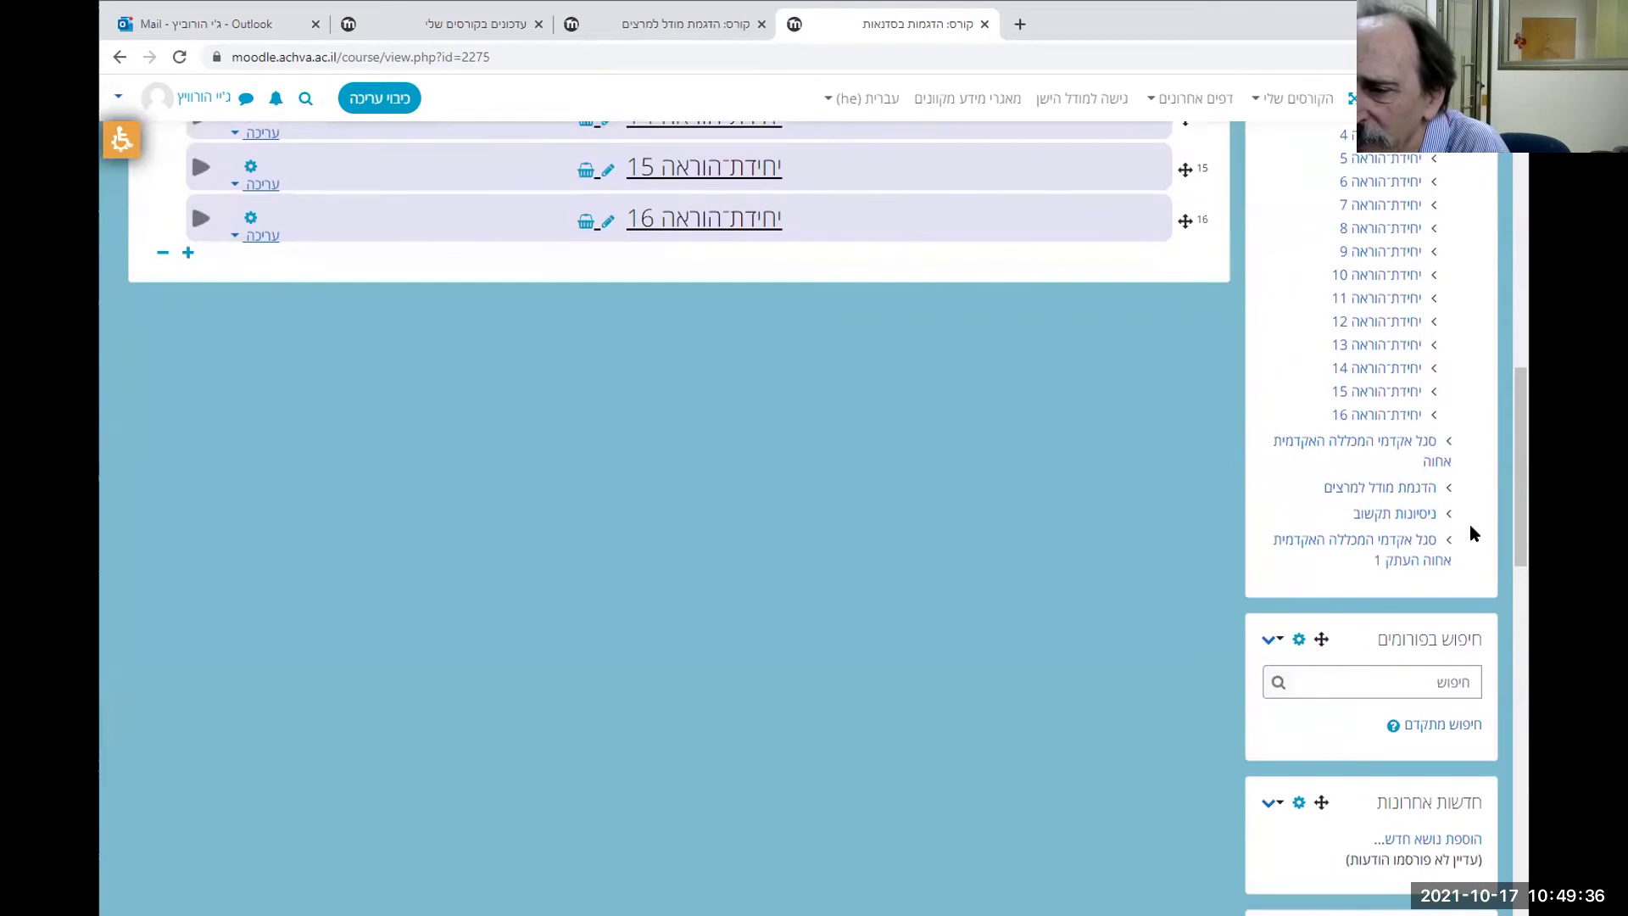
pyautogui.scroll(-1, 1469, 532)
pyautogui.scroll(-6, 1472, 536)
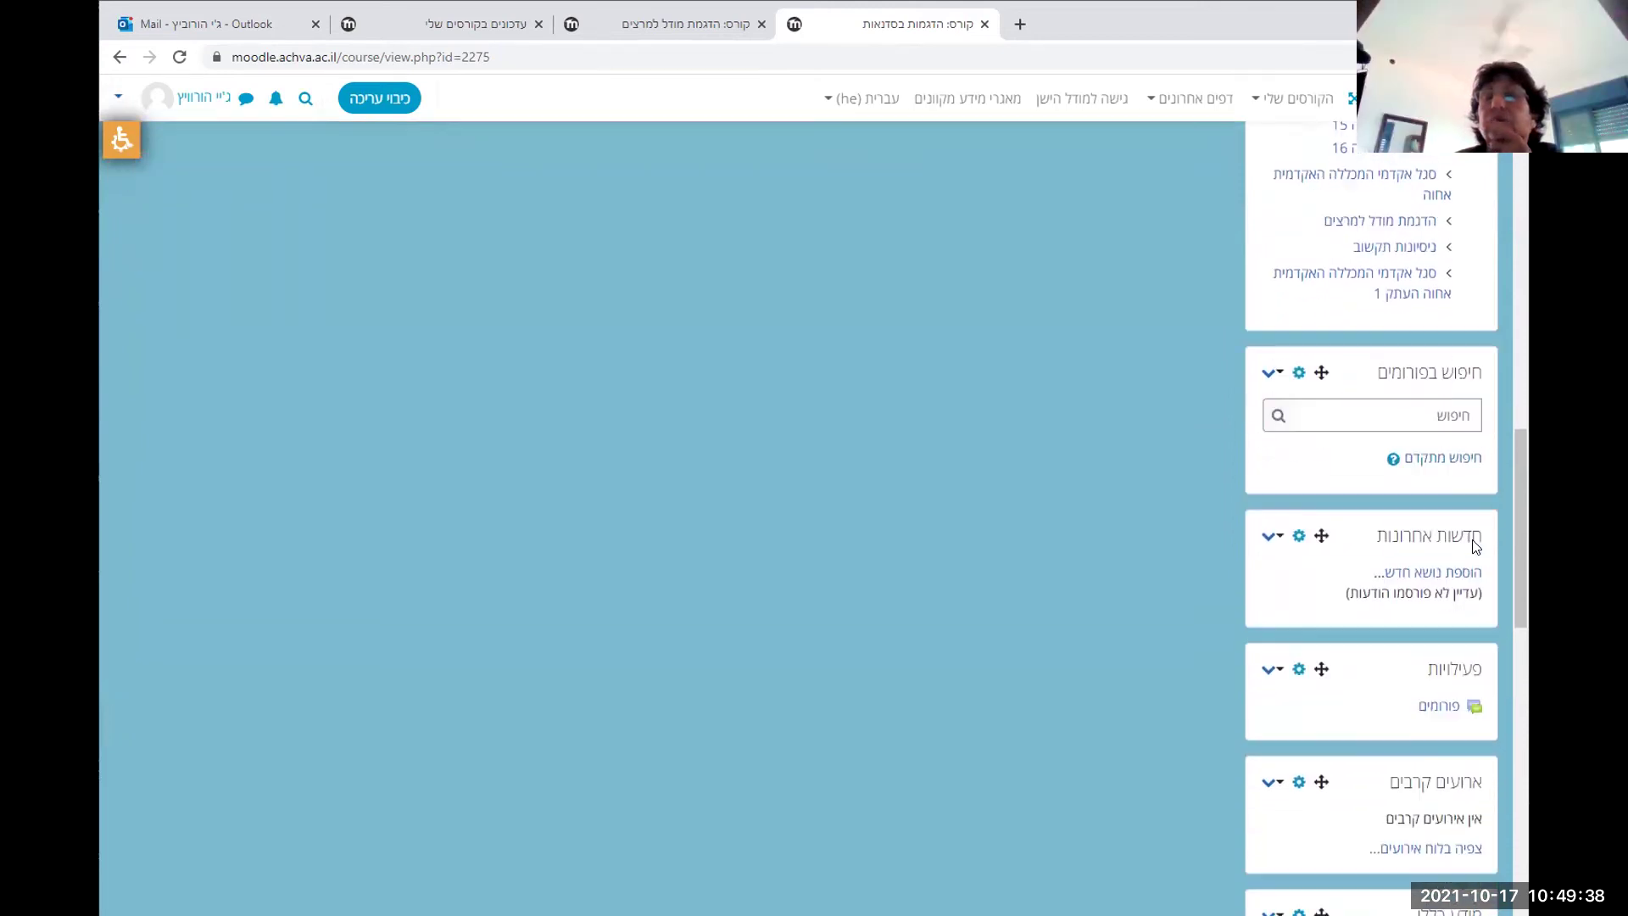
pyautogui.scroll(-8, 1476, 549)
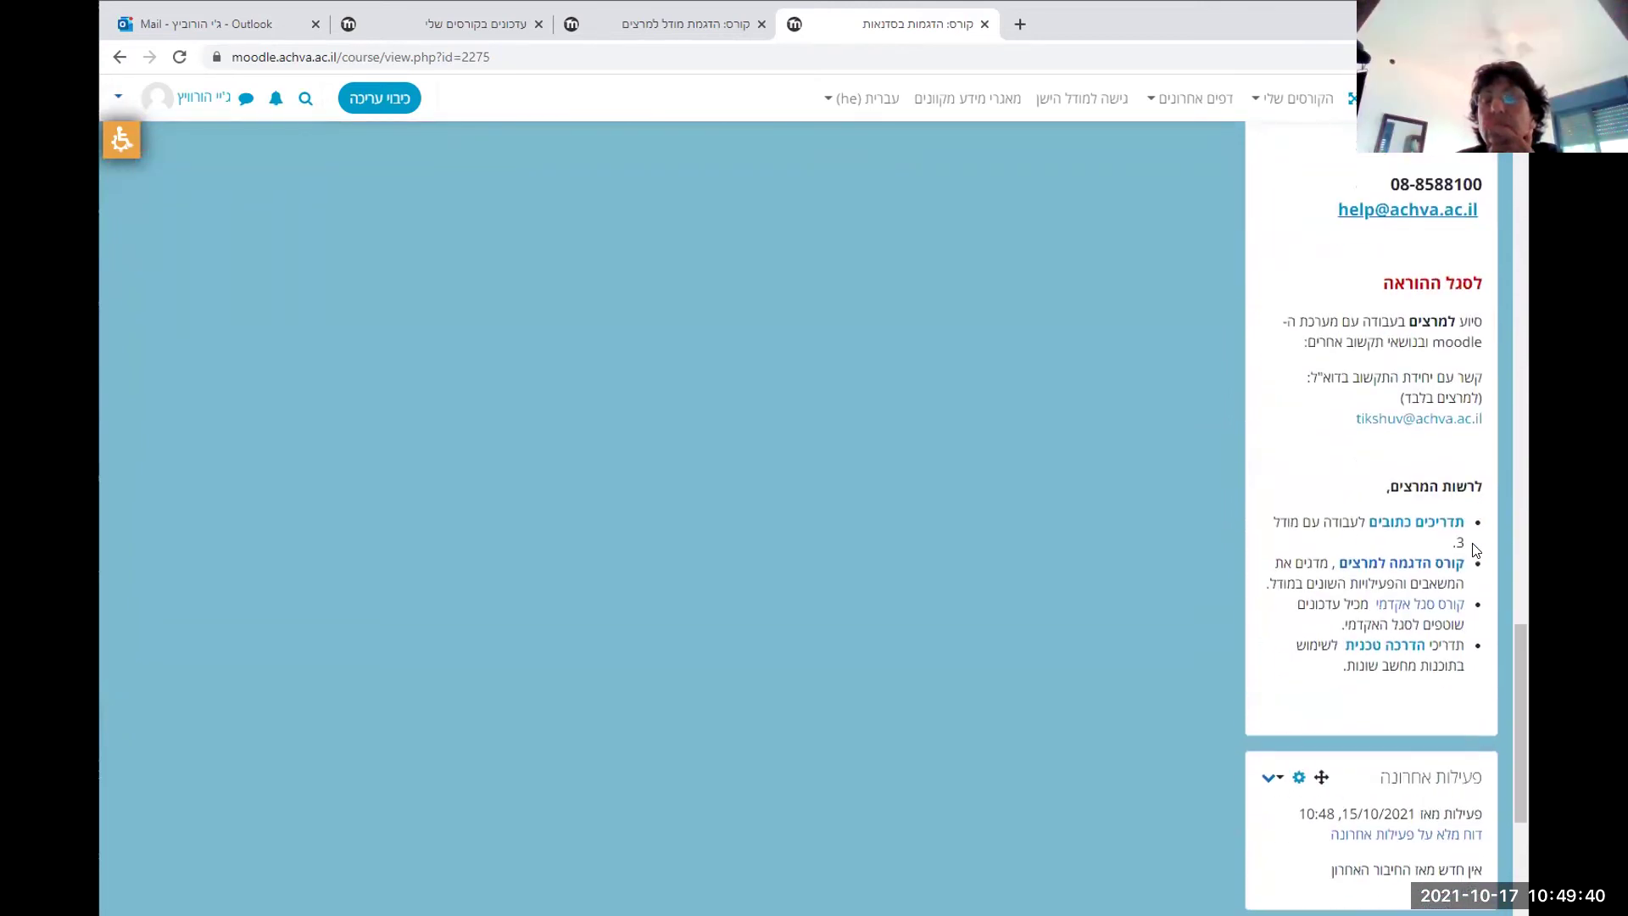
pyautogui.scroll(-2, 1473, 553)
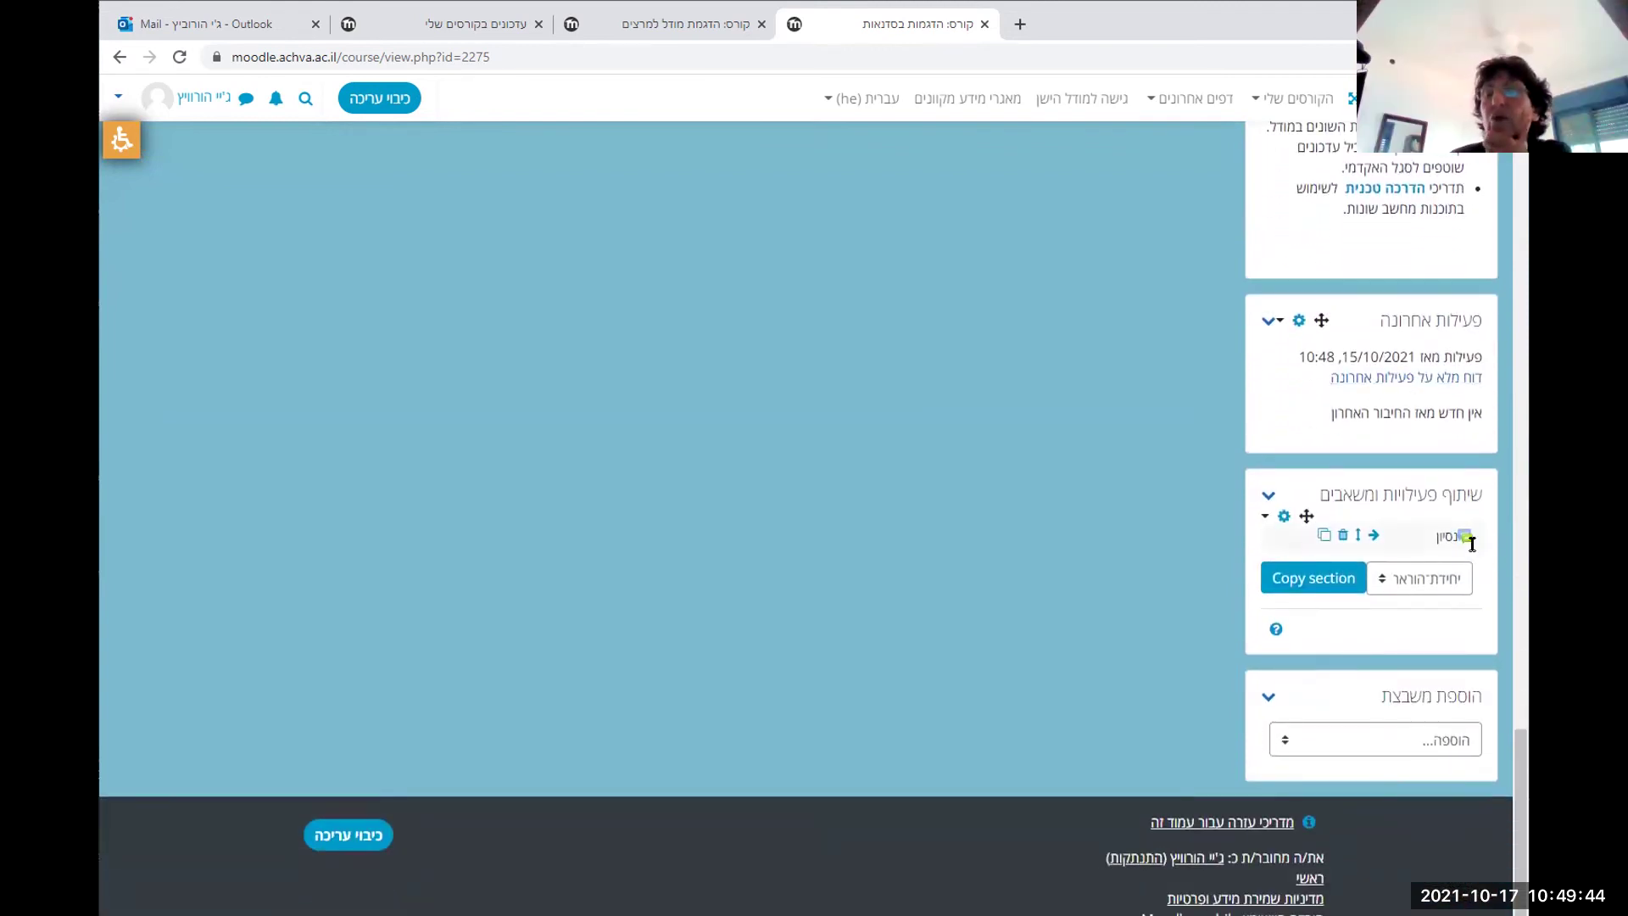
pyautogui.scroll(20, 1472, 543)
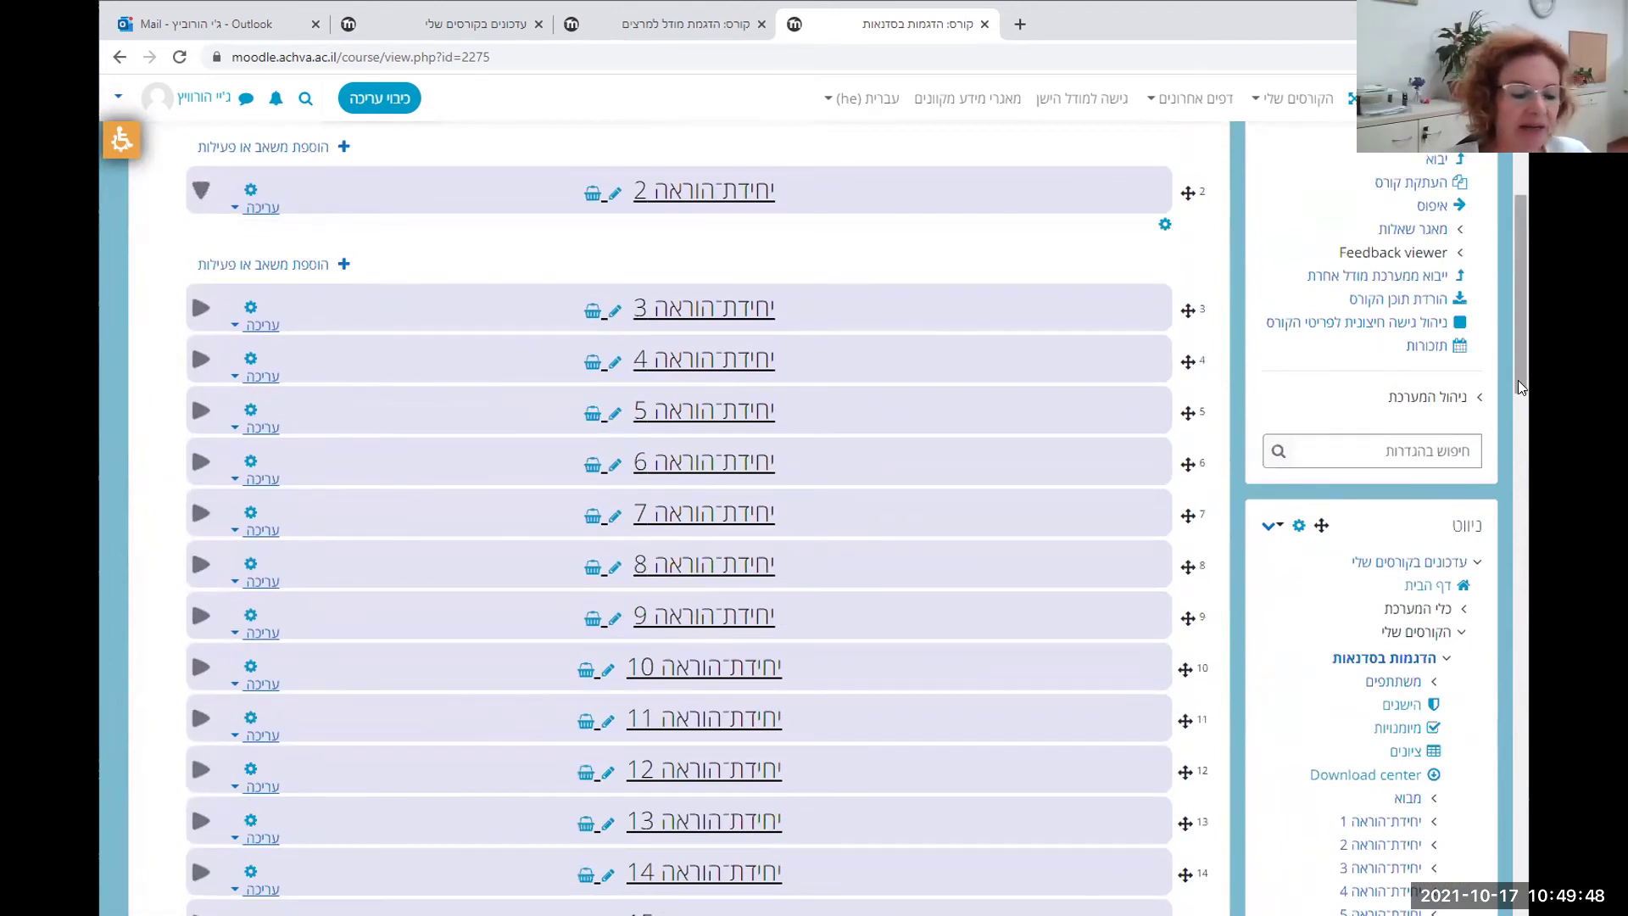
pyautogui.moveTo(1525, 379); pyautogui.dragTo(1522, 914)
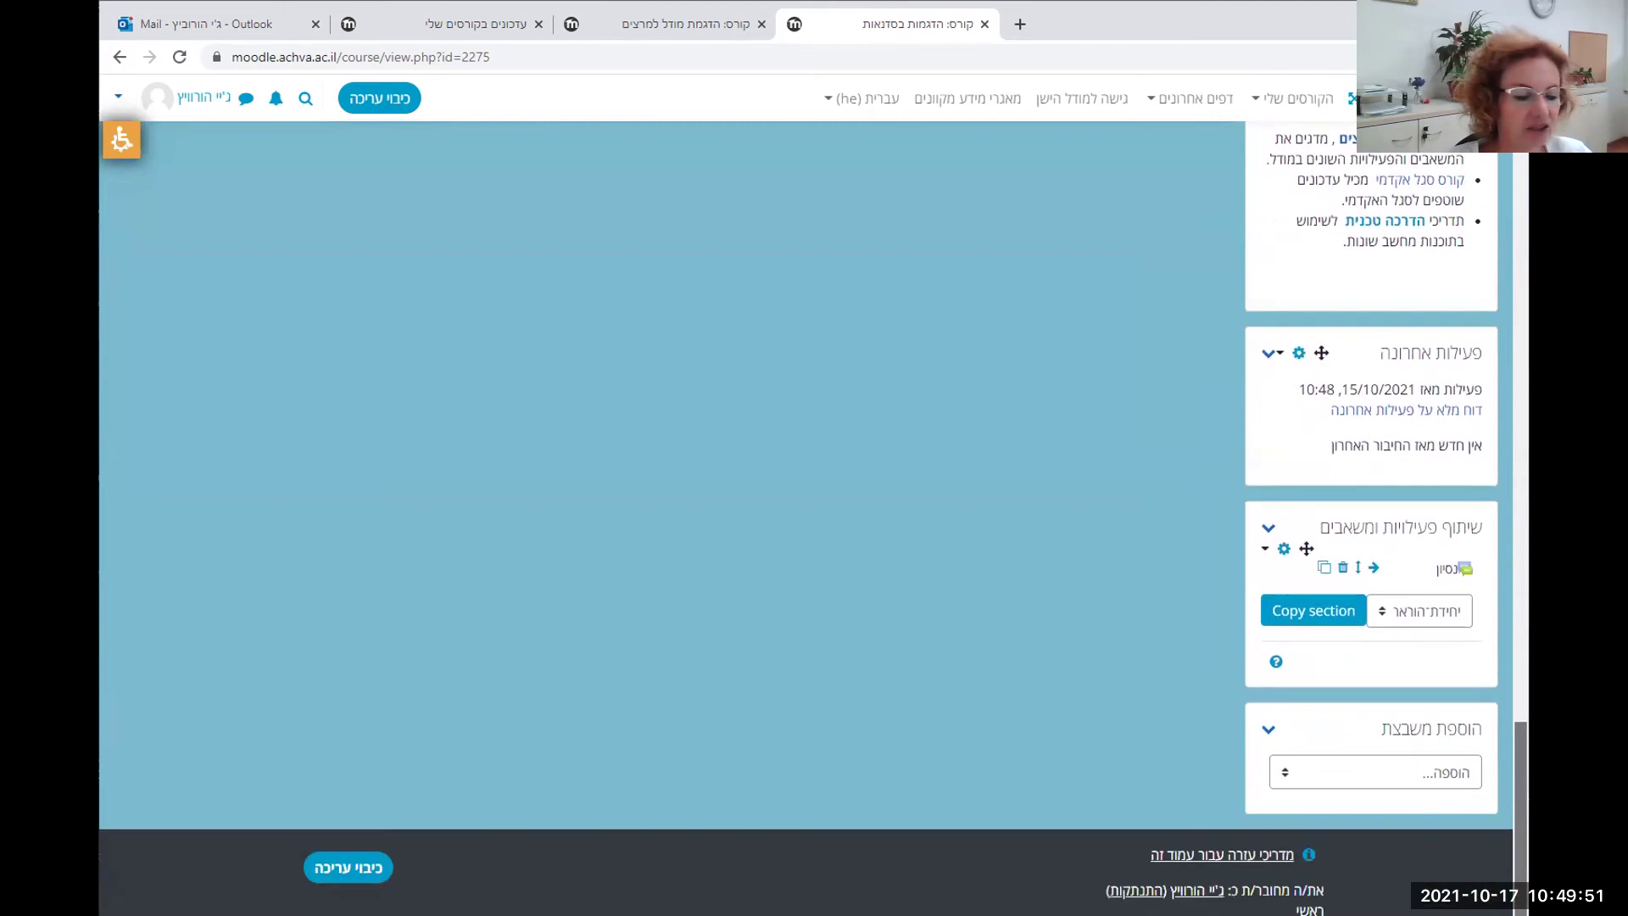
pyautogui.click(1284, 775)
pyautogui.scroll(1, 1372, 638)
pyautogui.scroll(-5, 1376, 644)
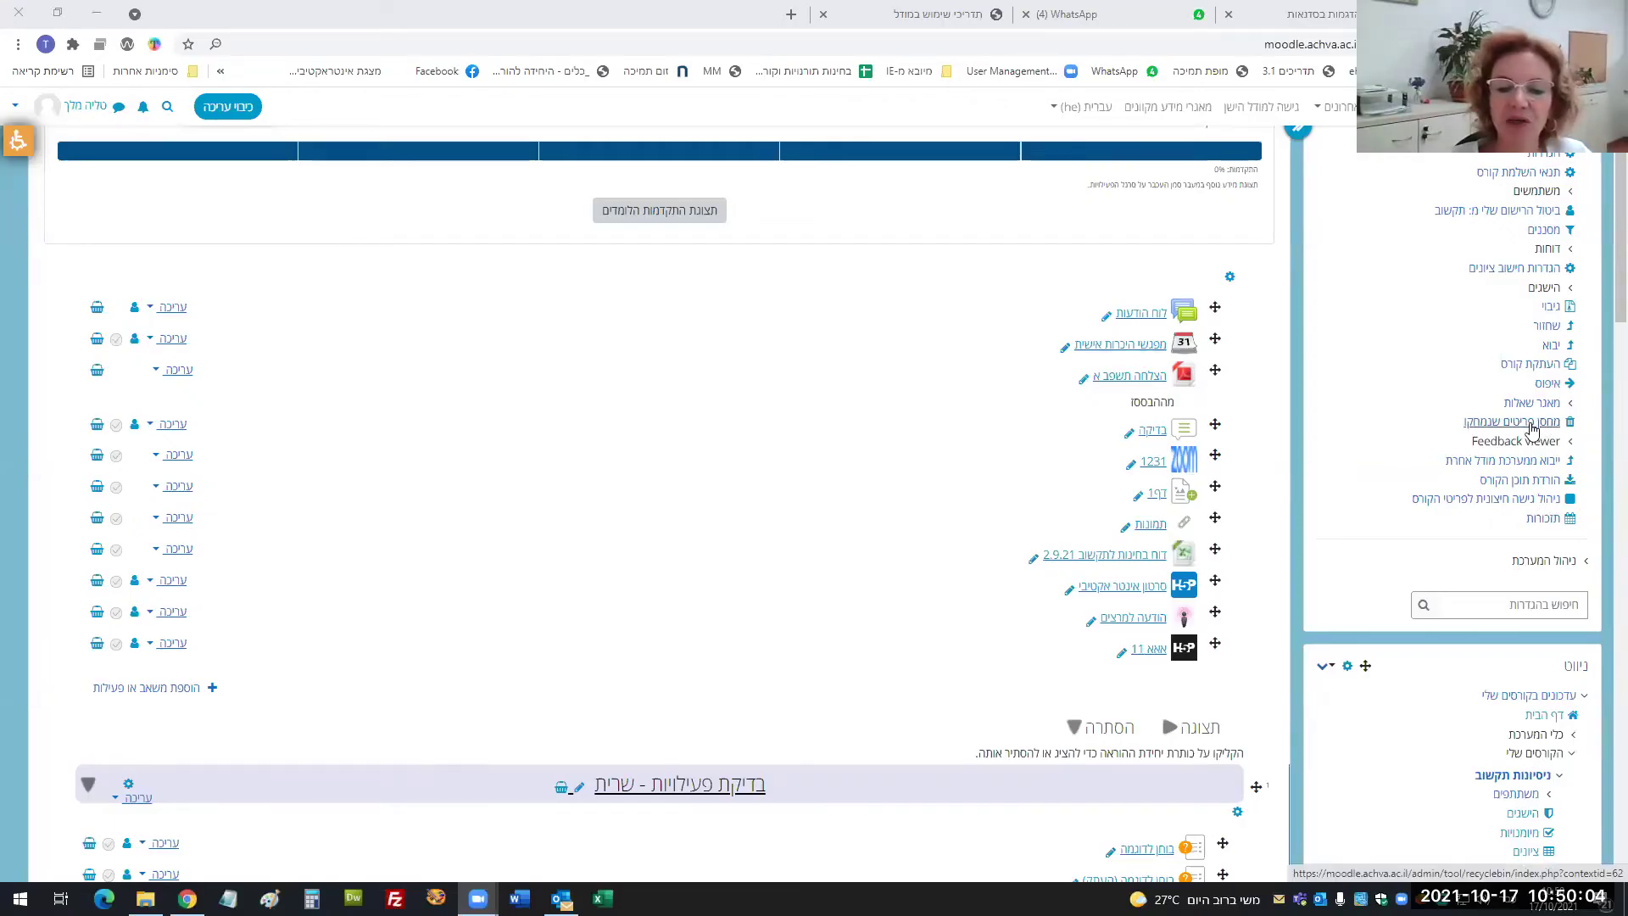
# Restore the deleted סתם מטלה activity from מחסן פריטים שנמחקו in the ניסיונות תקשוב course and return to the course page
pyautogui.click(1489, 423)
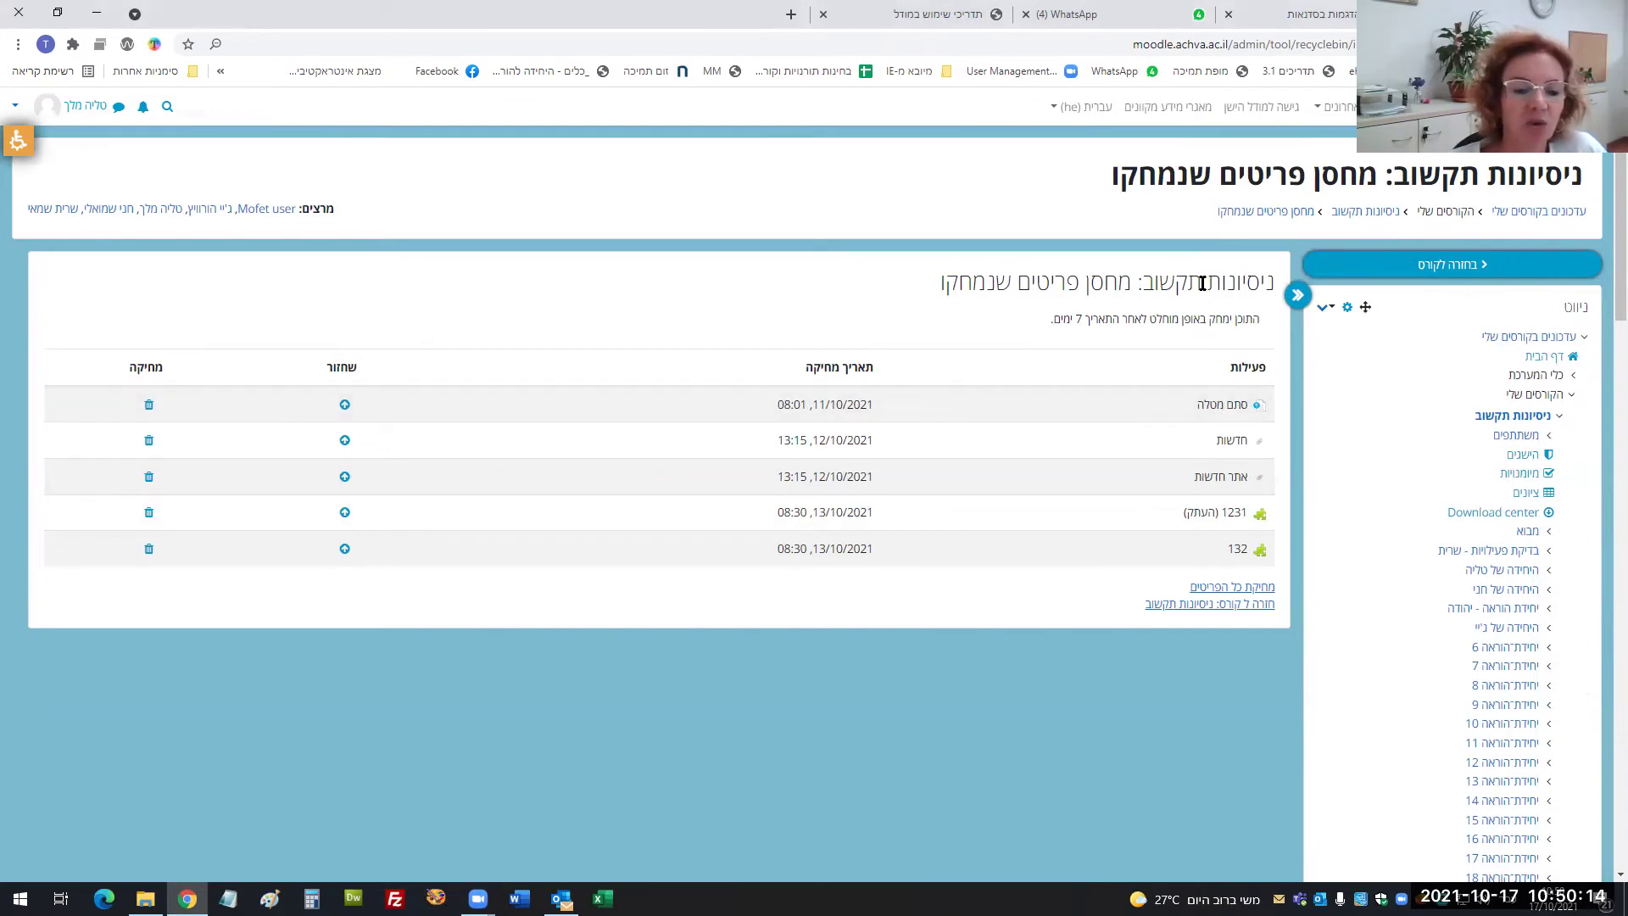
pyautogui.click(344, 407)
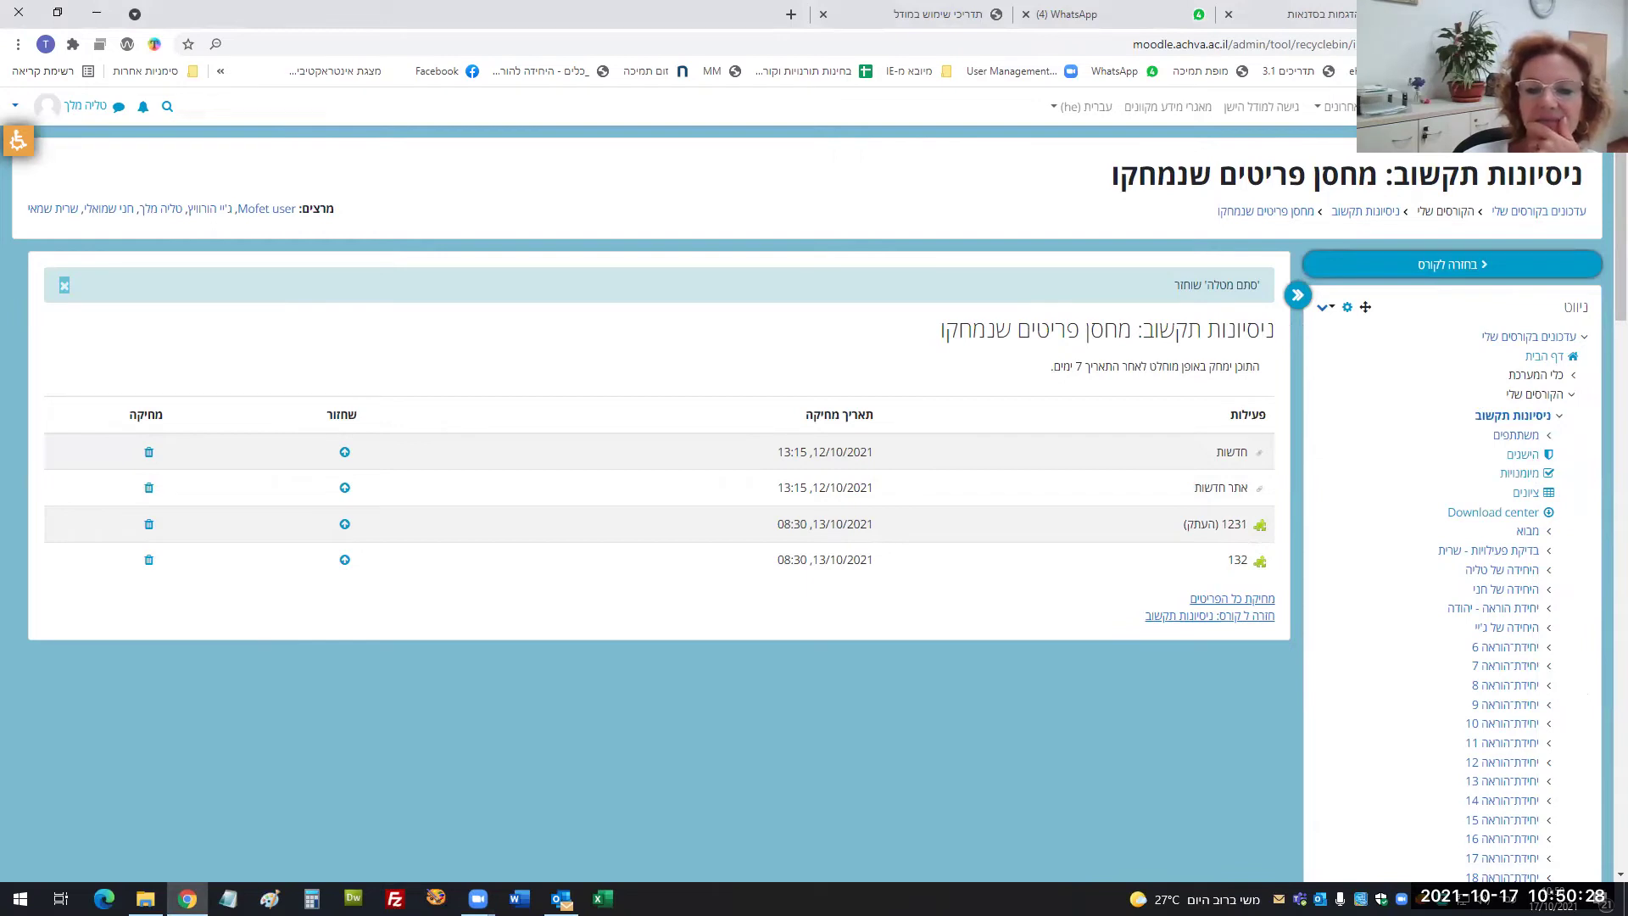
pyautogui.hotkey('alt', 'Left')
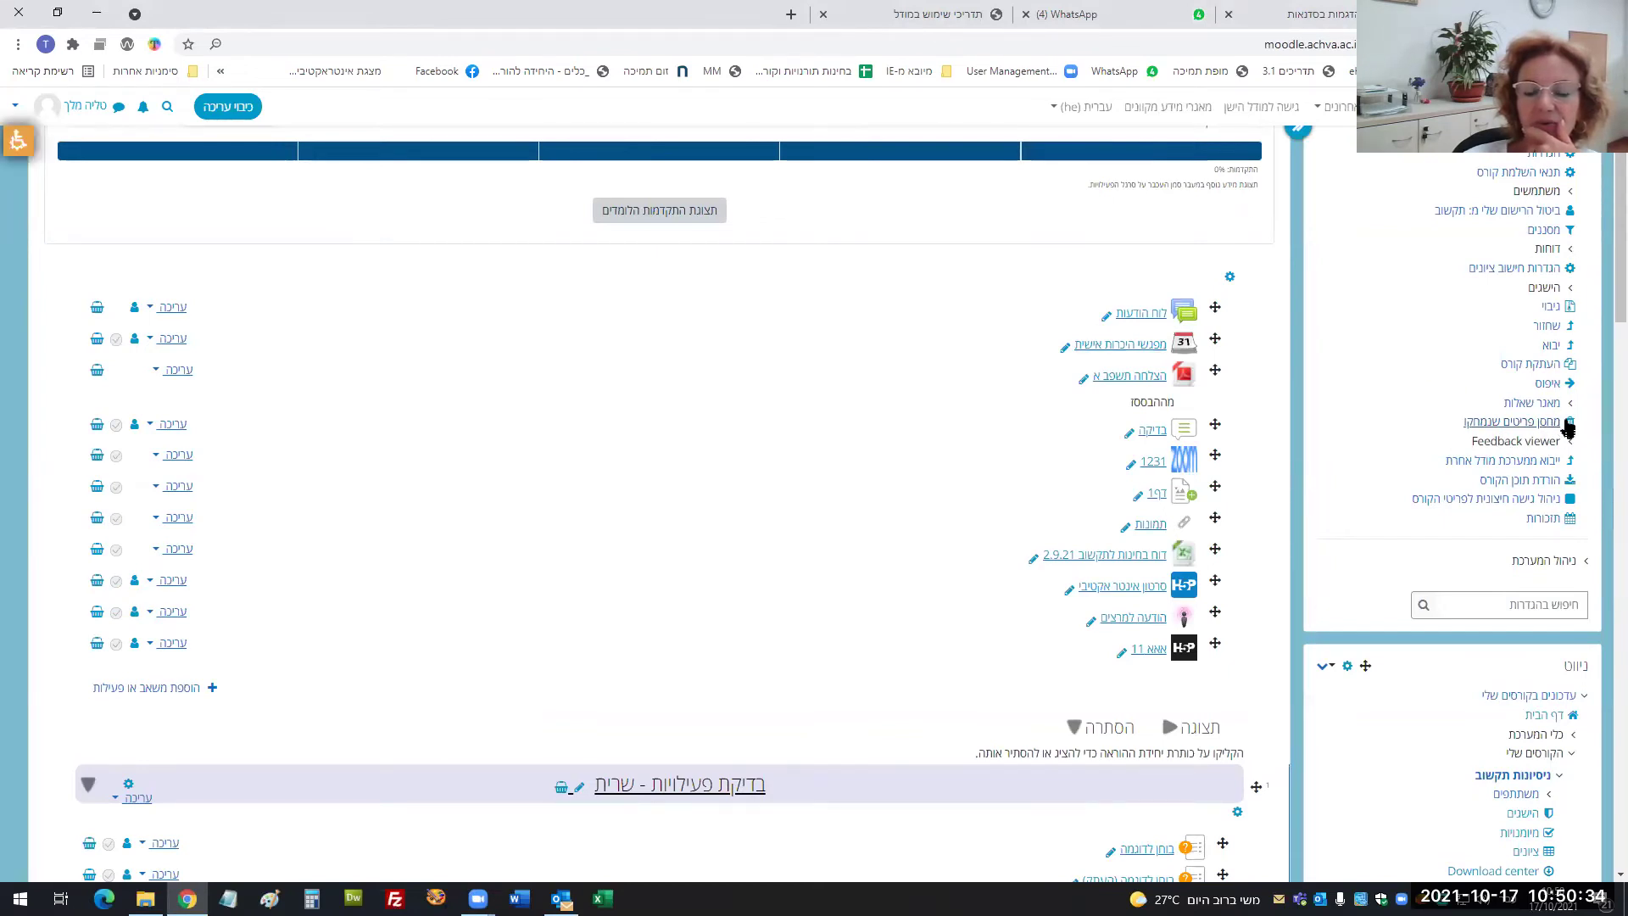
pyautogui.scroll(1, 1601, 307)
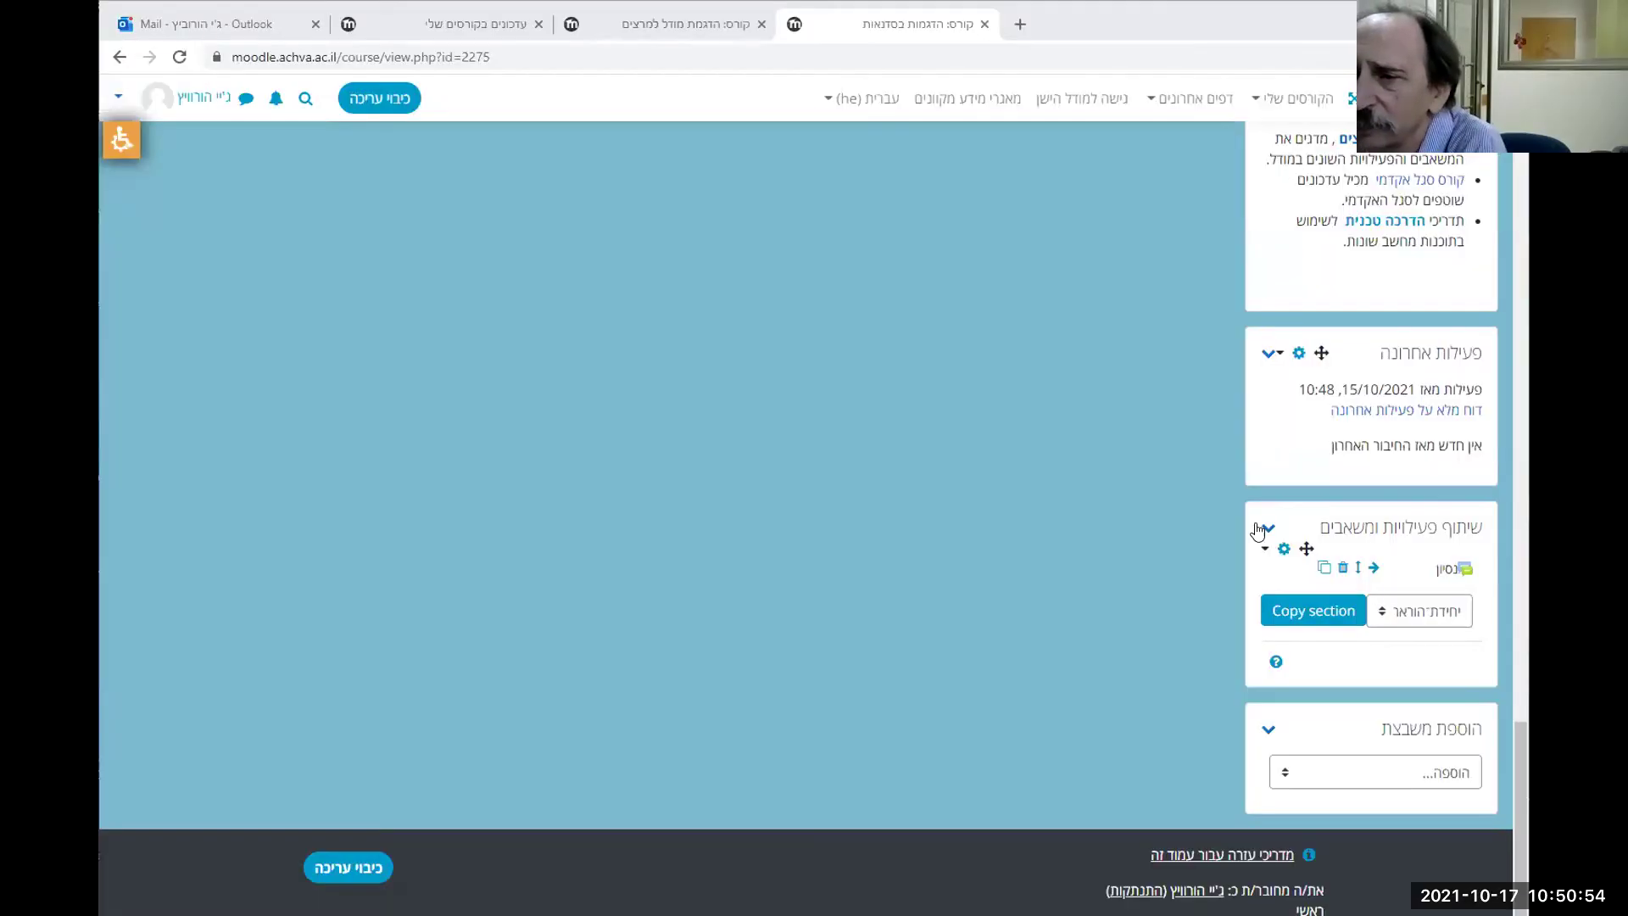
# Examine the settings form and the editing options of יחידת־הוראה 1 in the הדגמות בסדנאות course
pyautogui.scroll(5, 1272, 356)
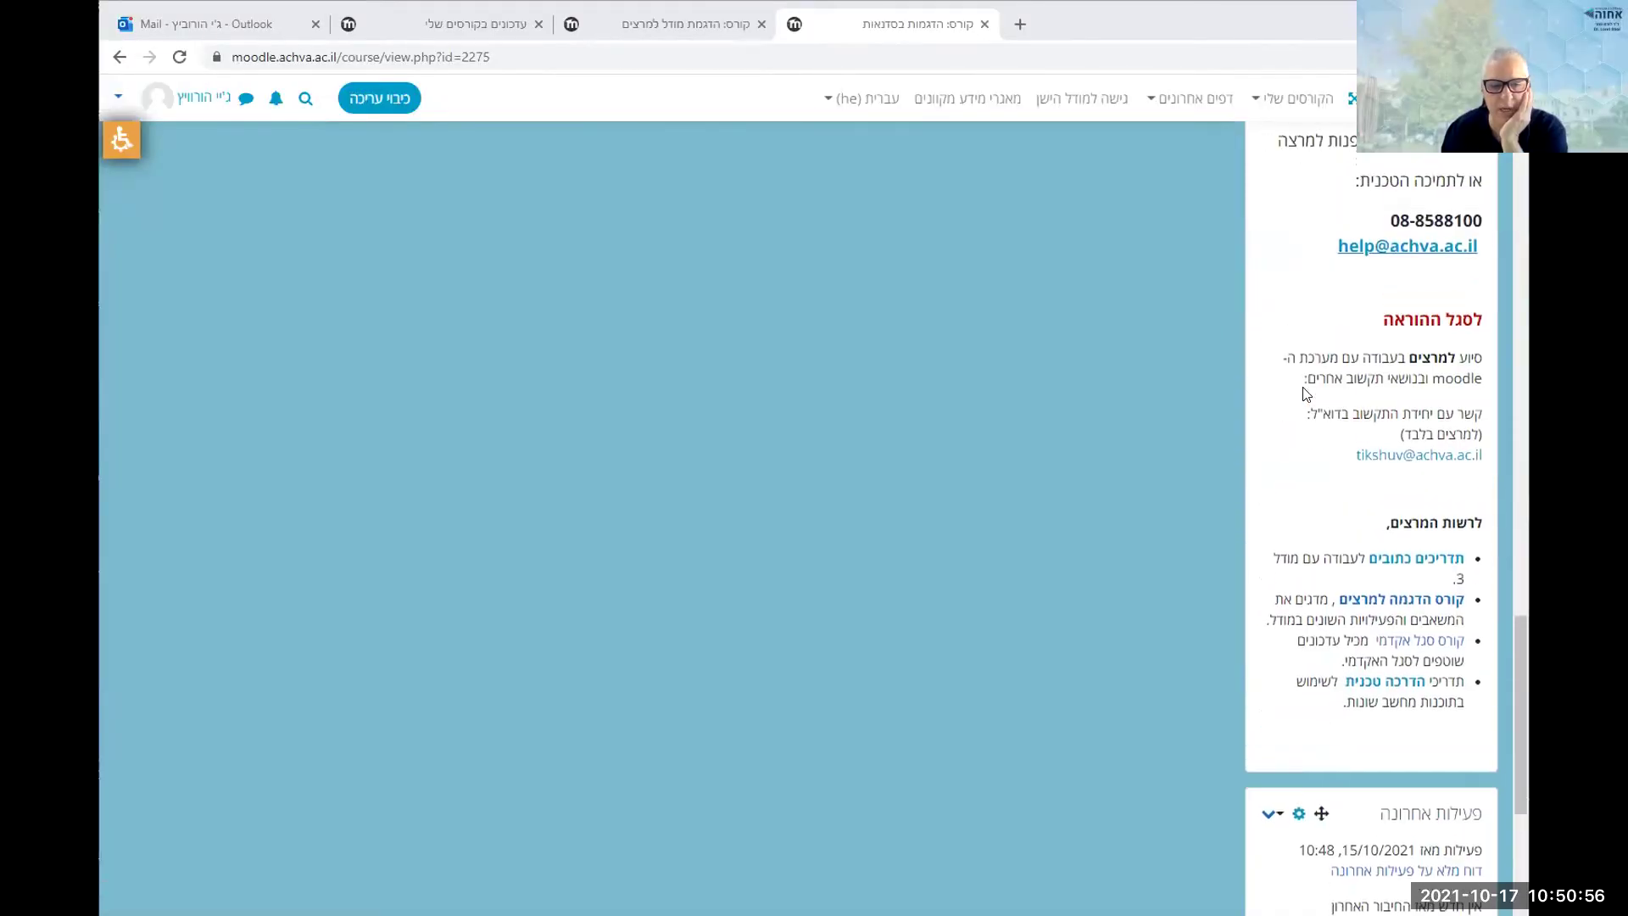
pyautogui.scroll(15, 1304, 392)
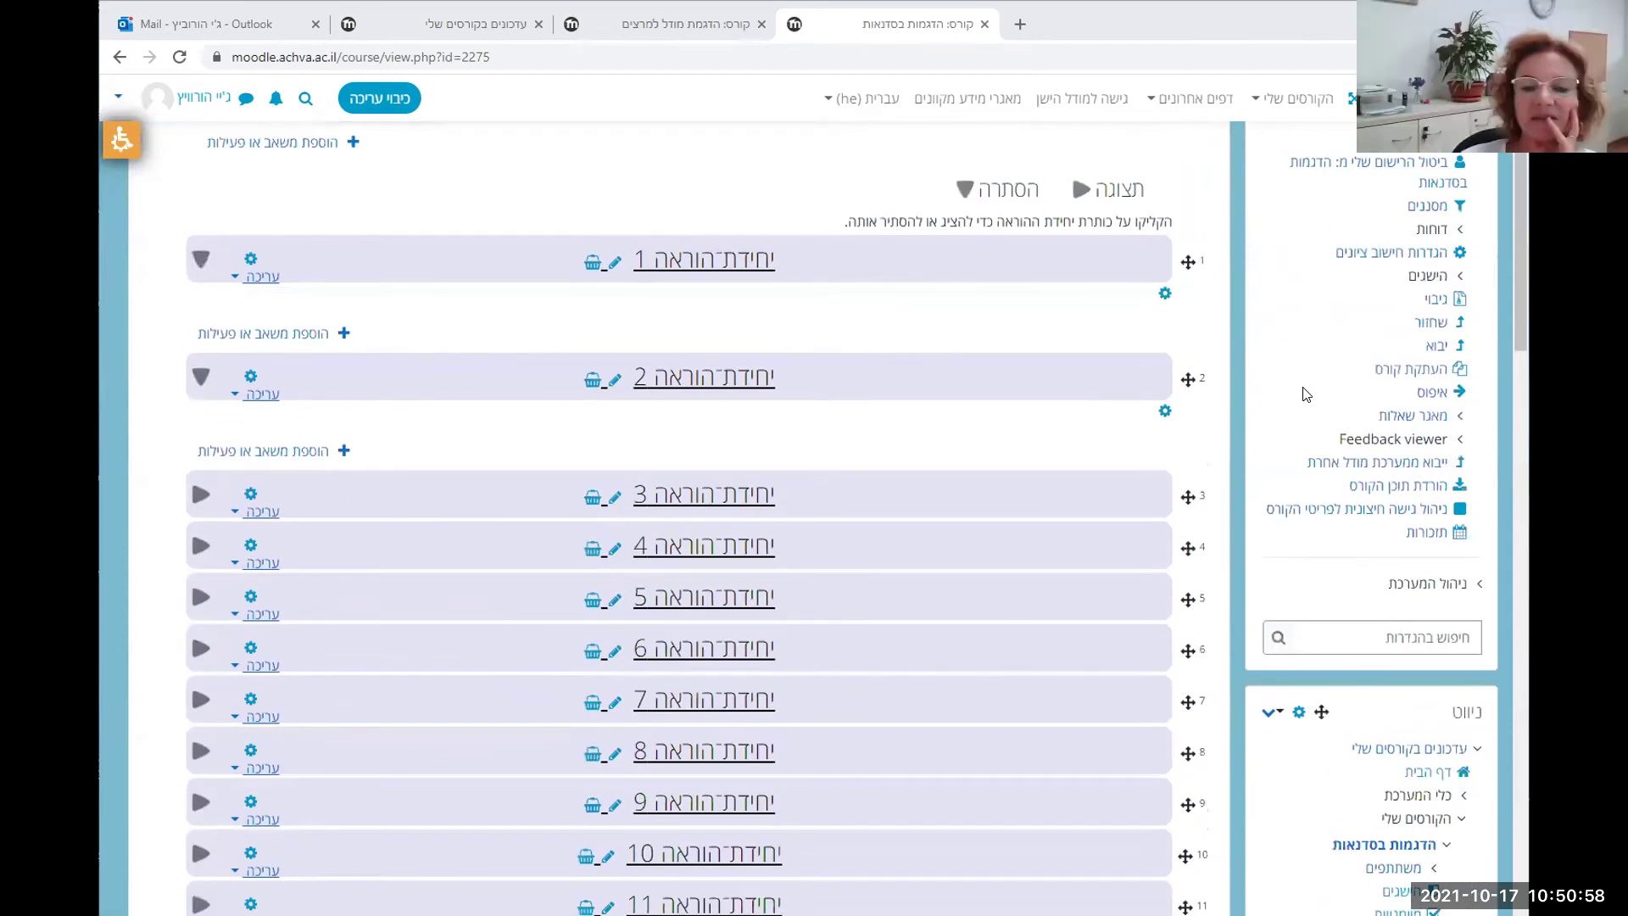
pyautogui.scroll(1, 1303, 393)
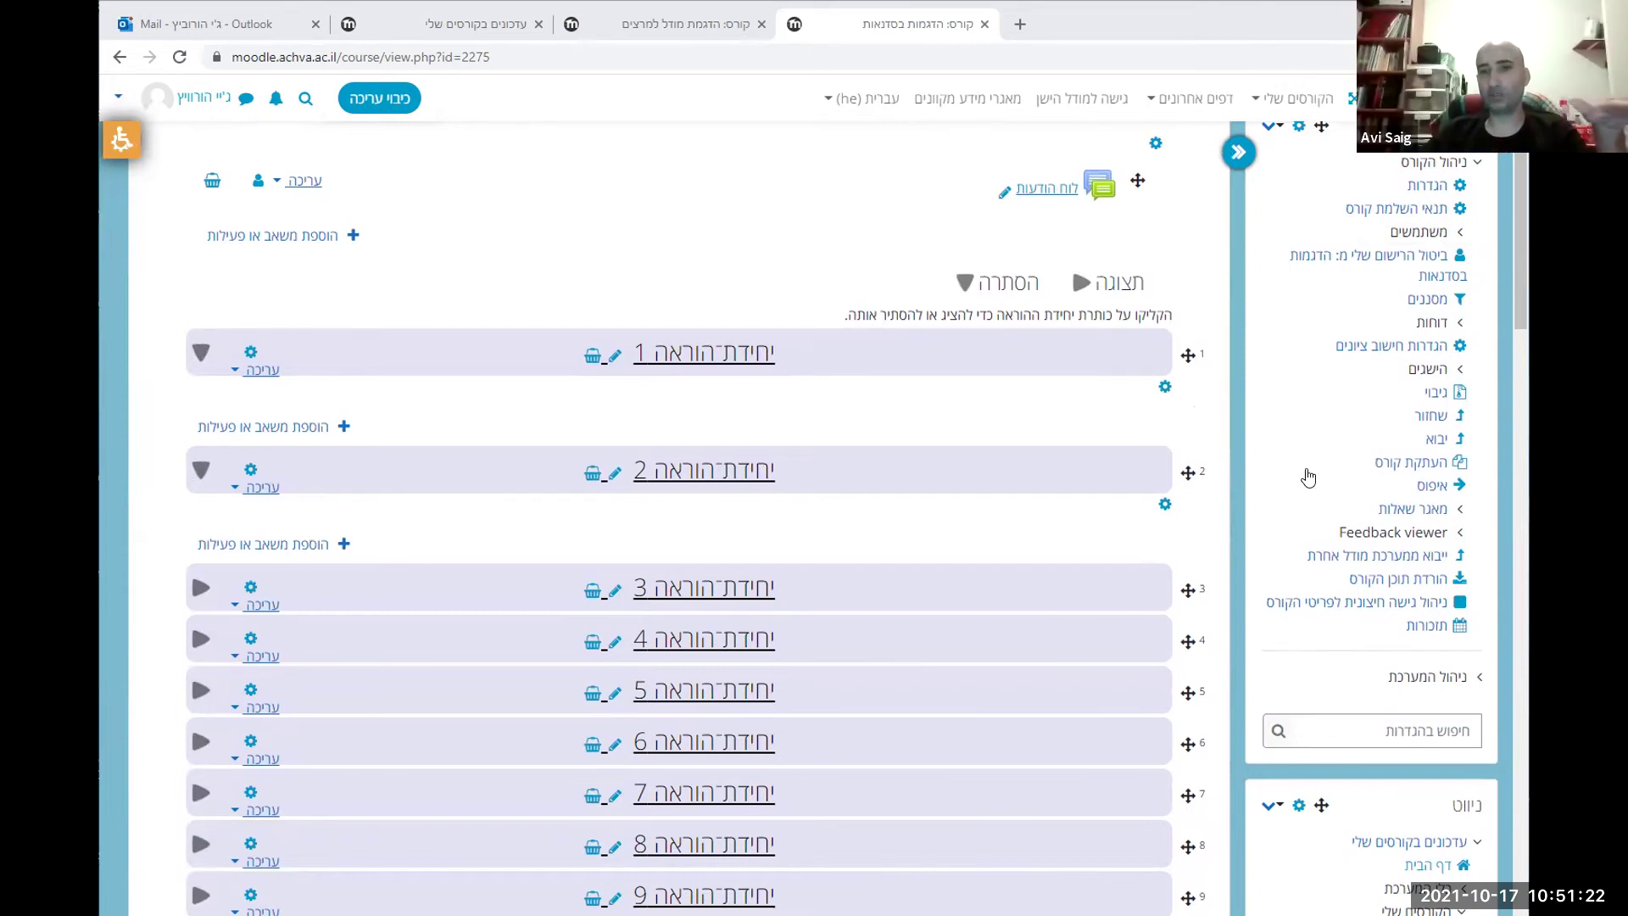
pyautogui.click(251, 355)
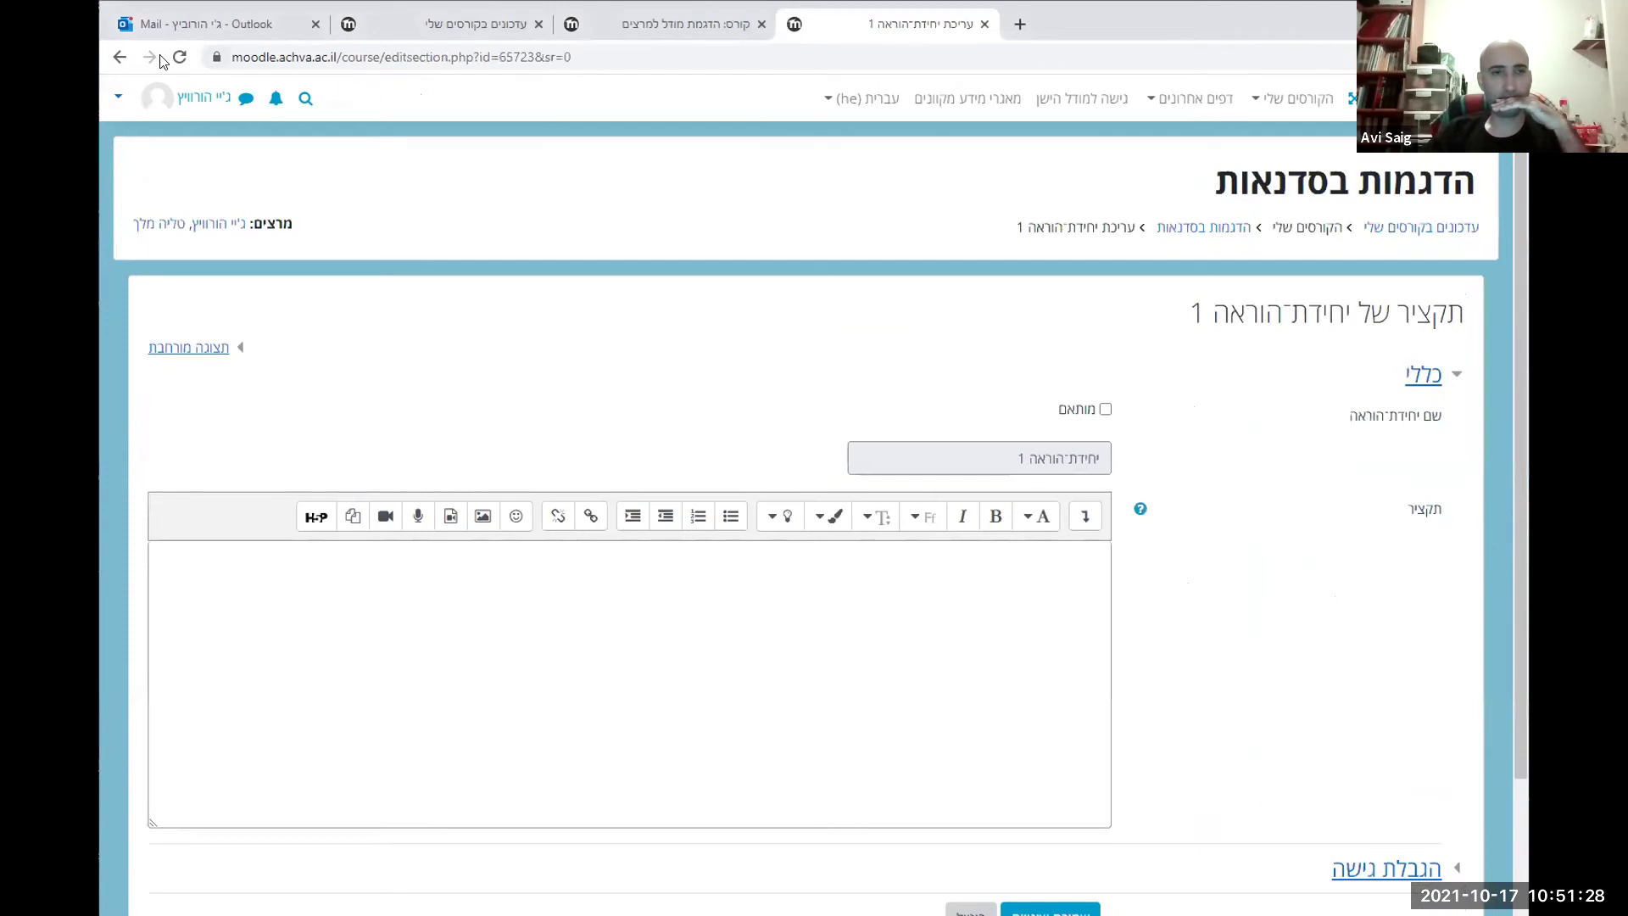
pyautogui.scroll(-2, 941, 509)
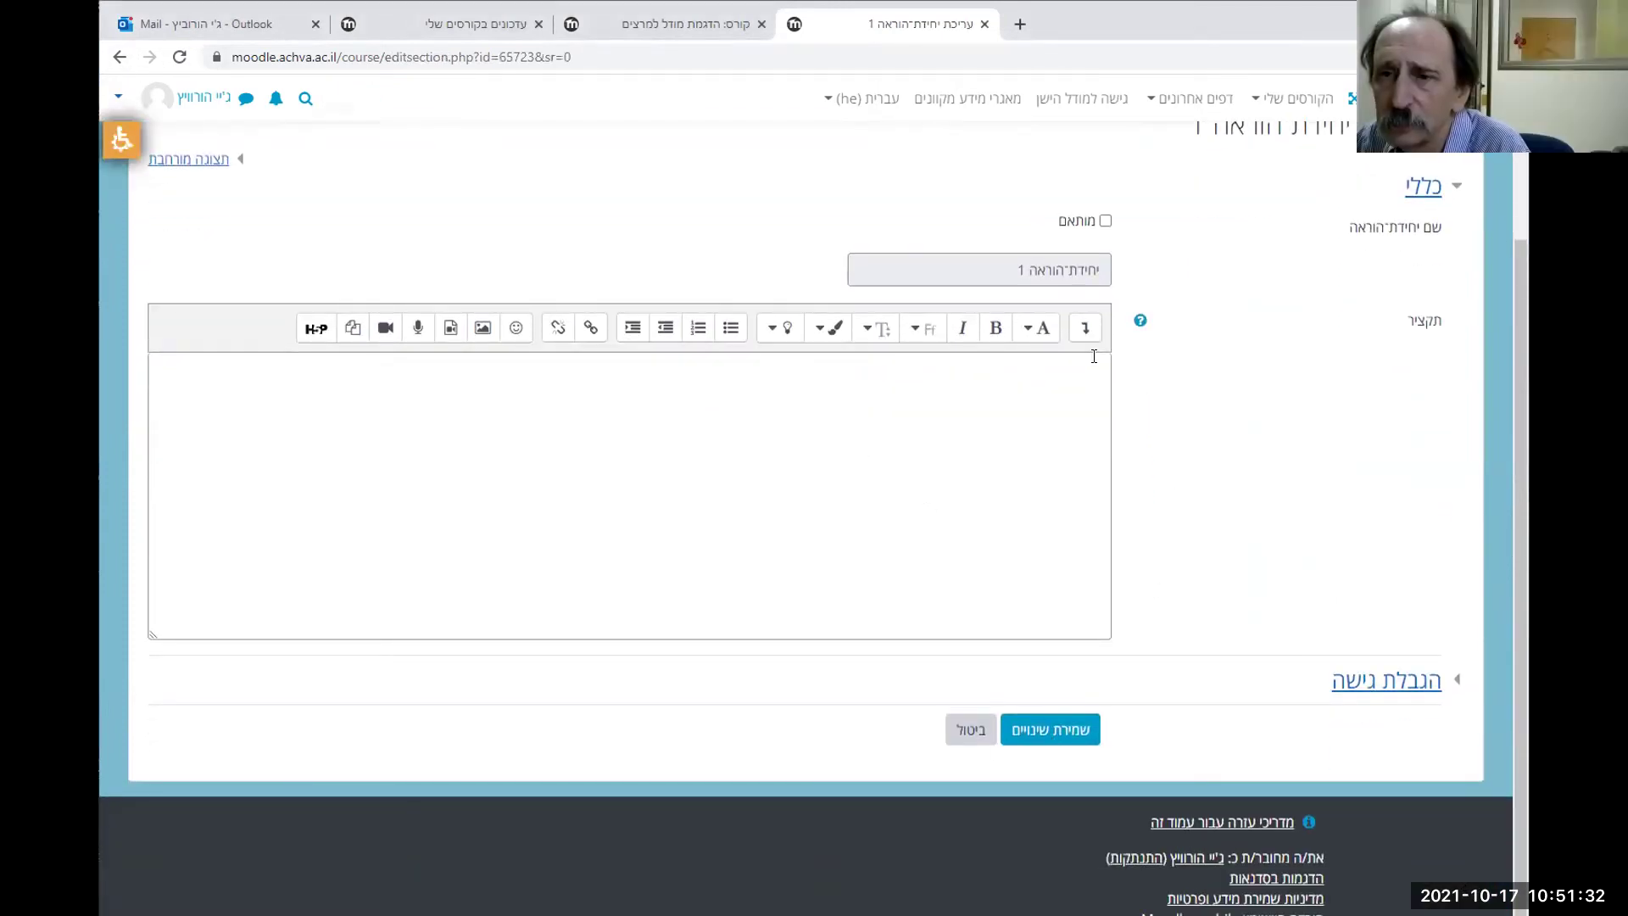
pyautogui.scroll(2, 838, 252)
pyautogui.click(120, 59)
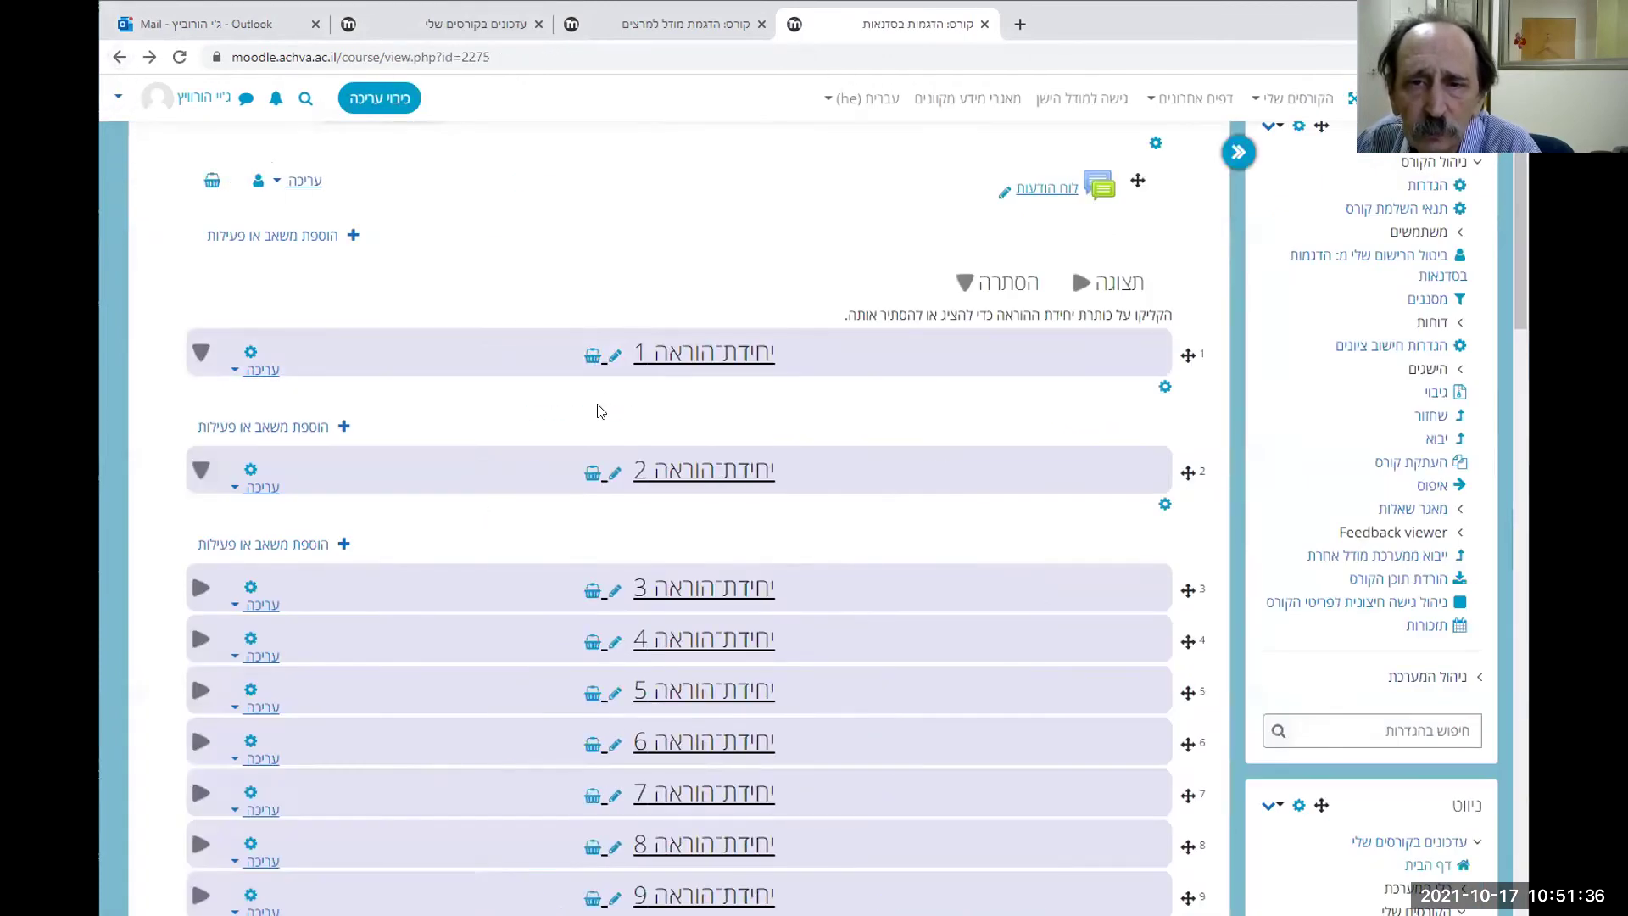
pyautogui.click(259, 371)
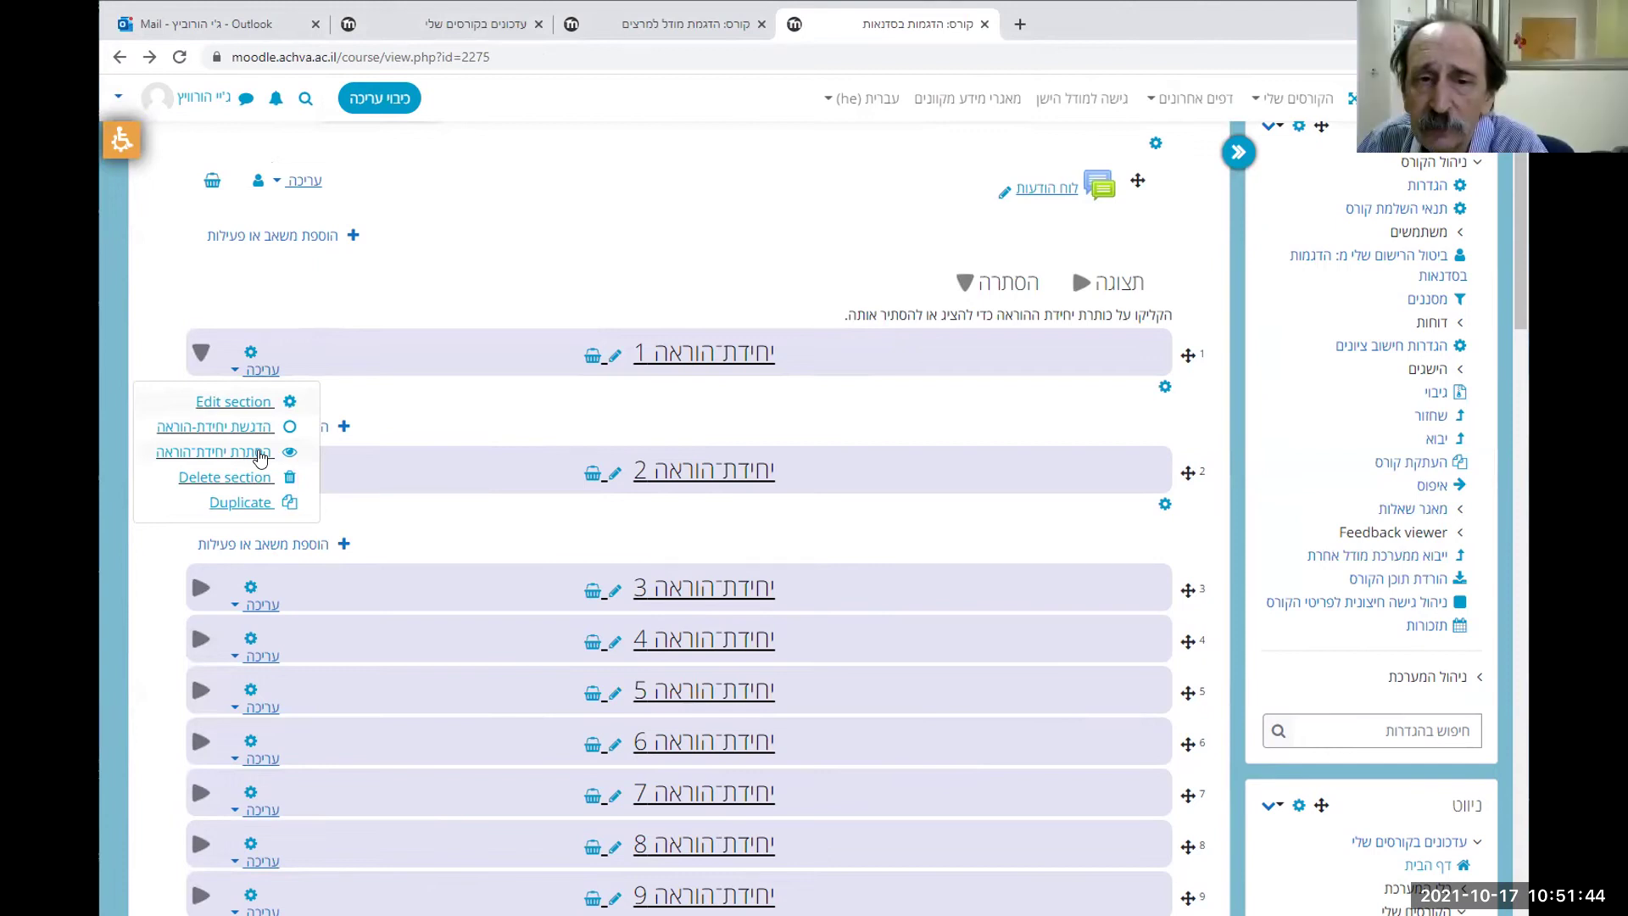
pyautogui.click(324, 434)
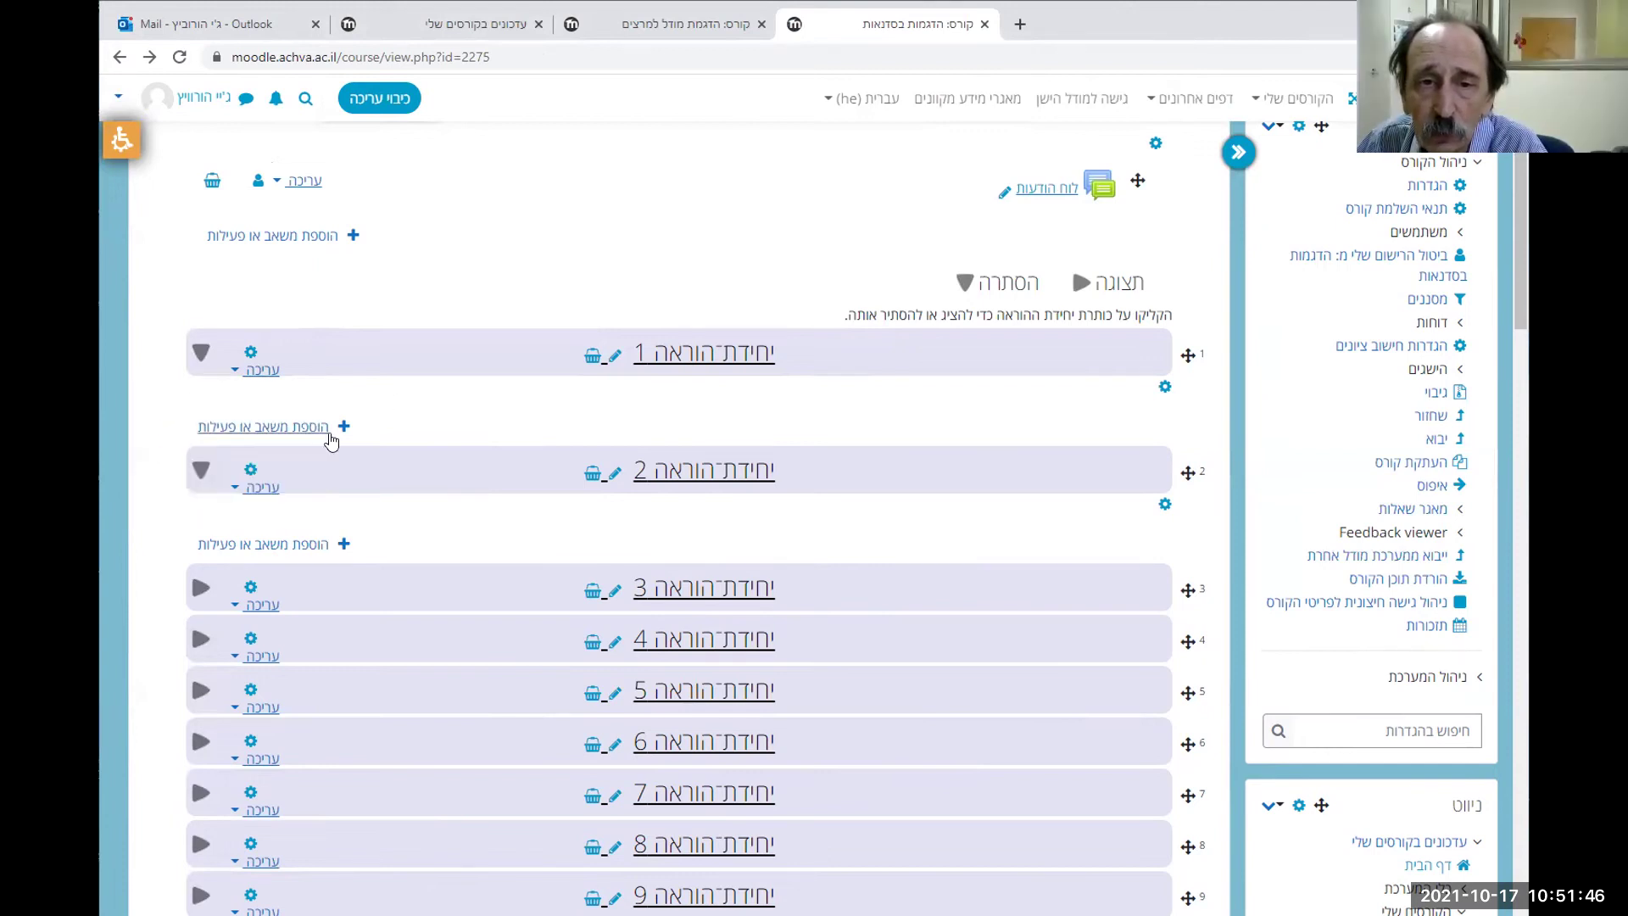
# Add a forum named פורום to יחידת־הוראה 1 and save it, returning to the course page
pyautogui.click(310, 429)
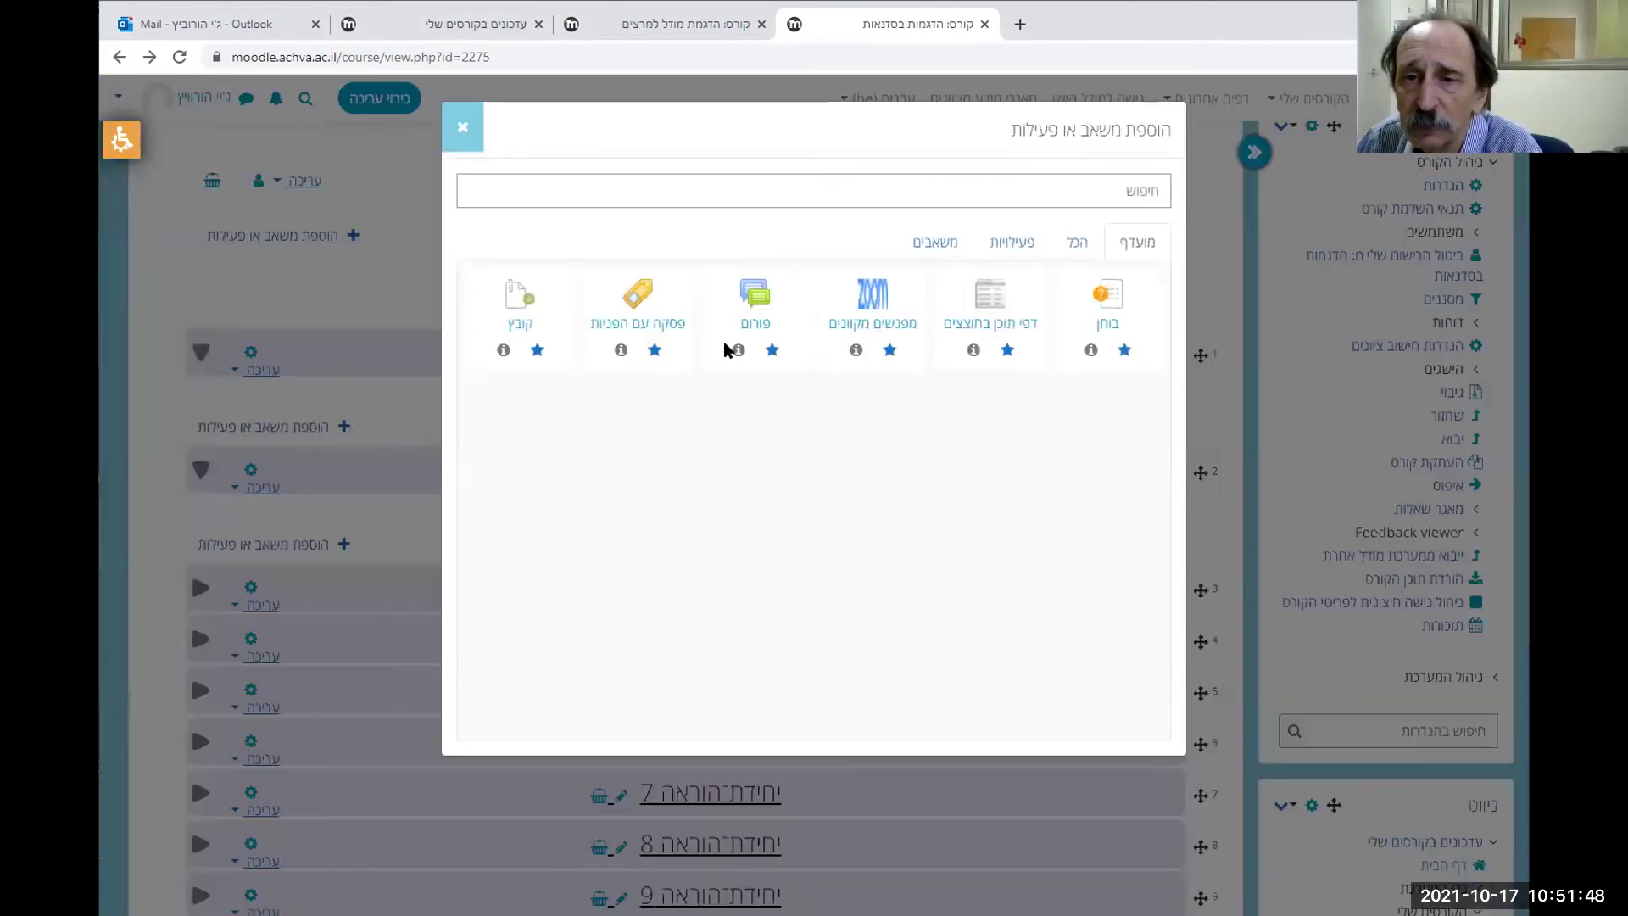
pyautogui.click(755, 304)
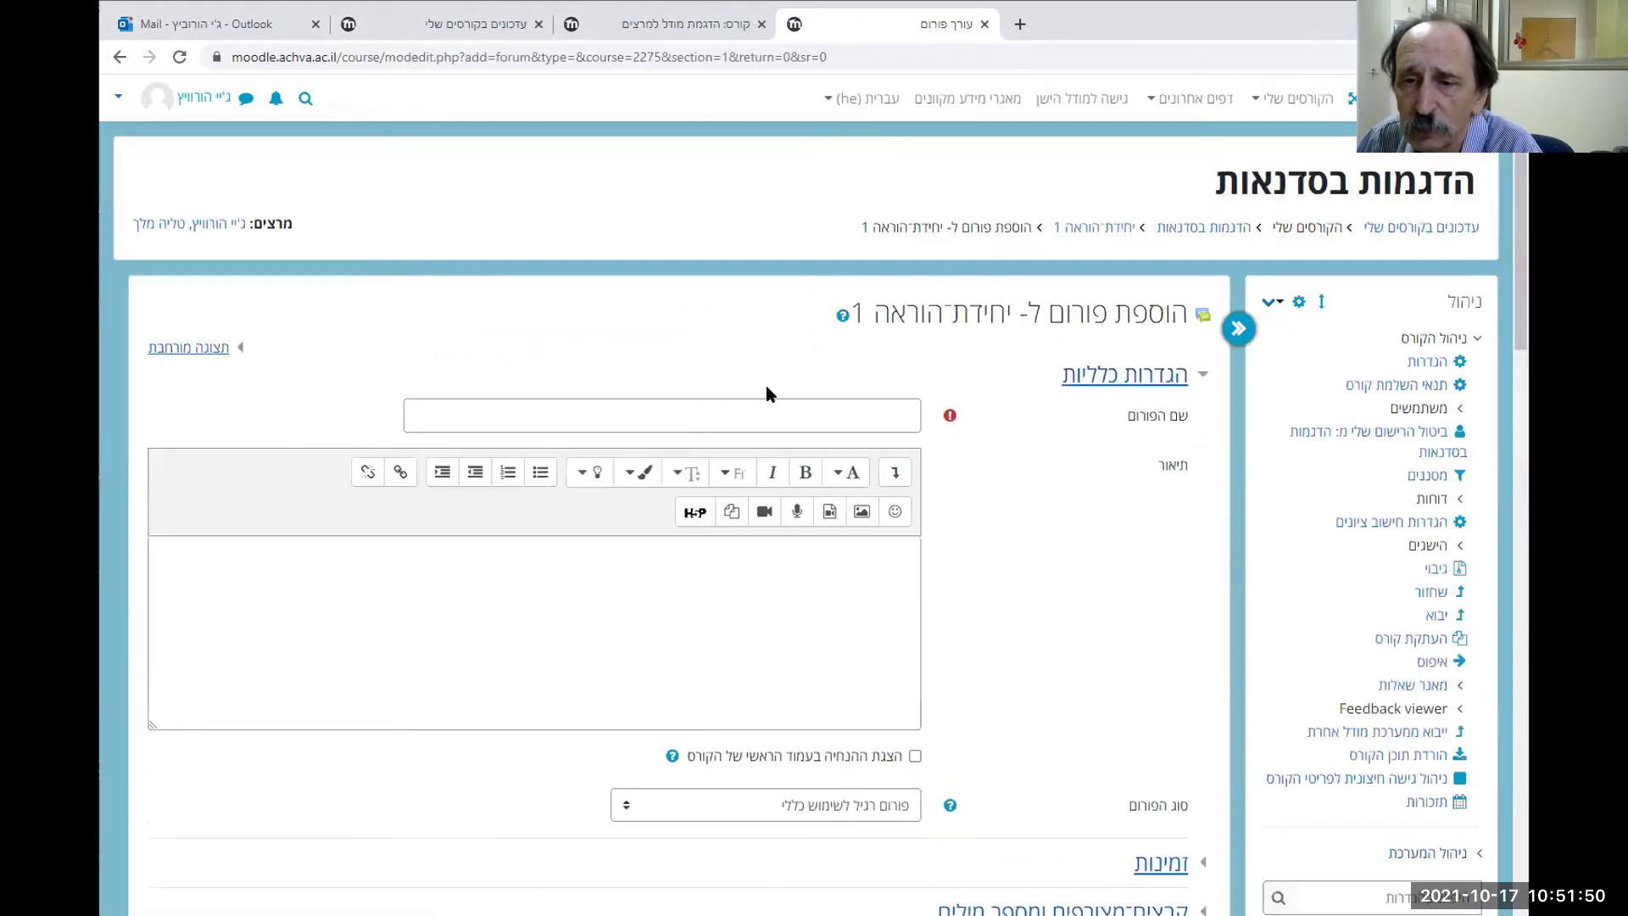
pyautogui.click(831, 418)
pyautogui.write('פורום')
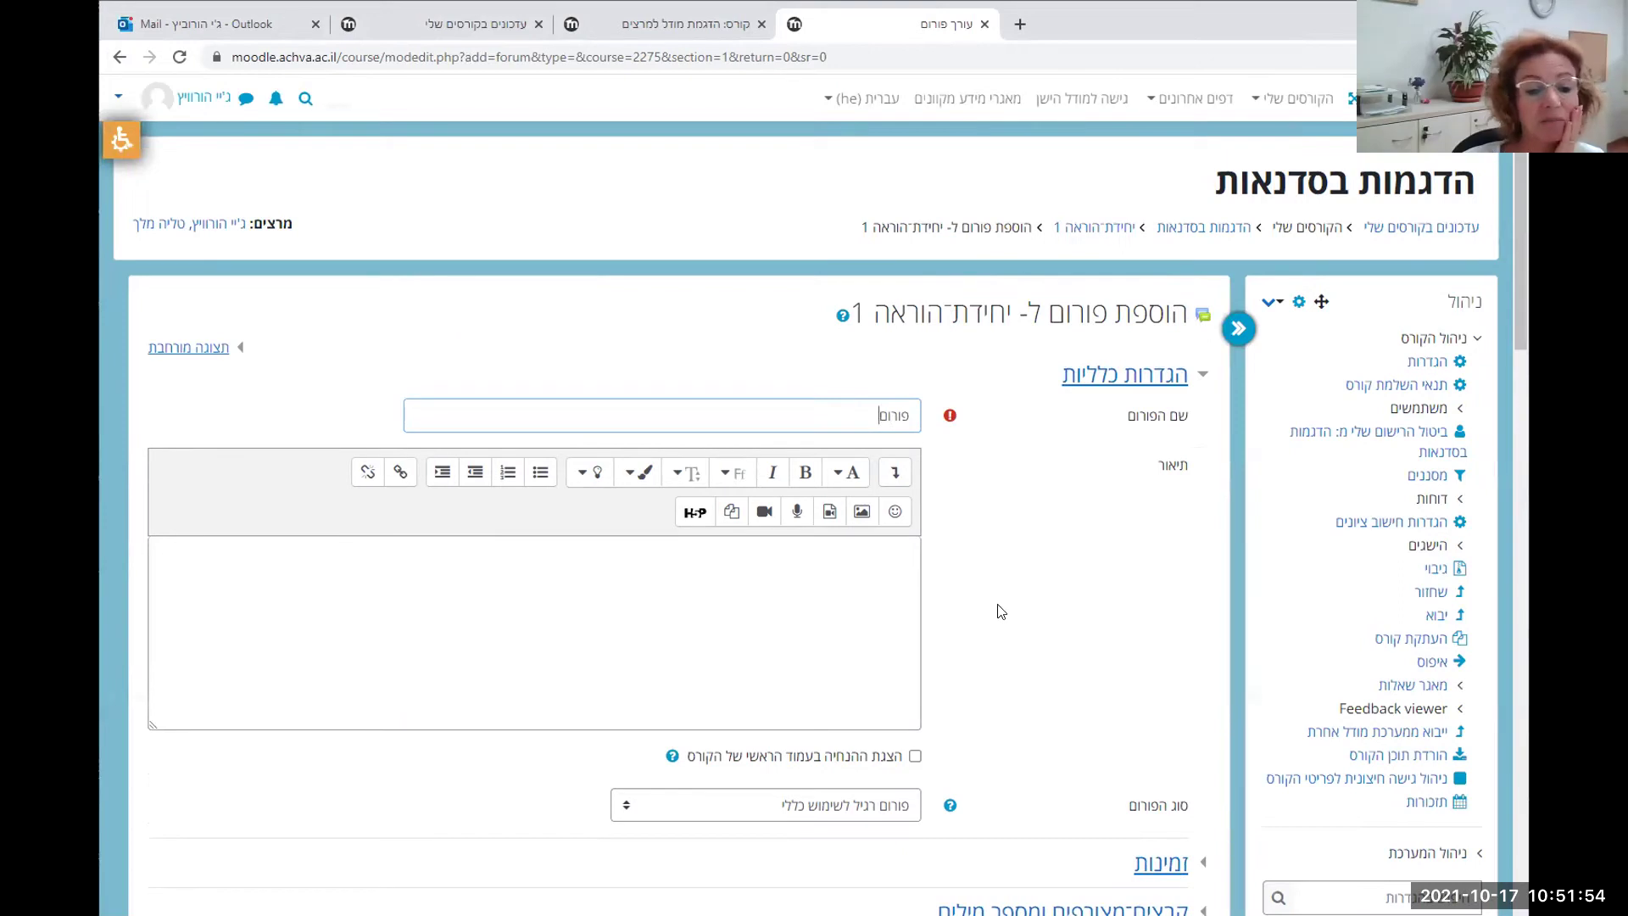
pyautogui.scroll(-10, 1009, 606)
pyautogui.click(862, 526)
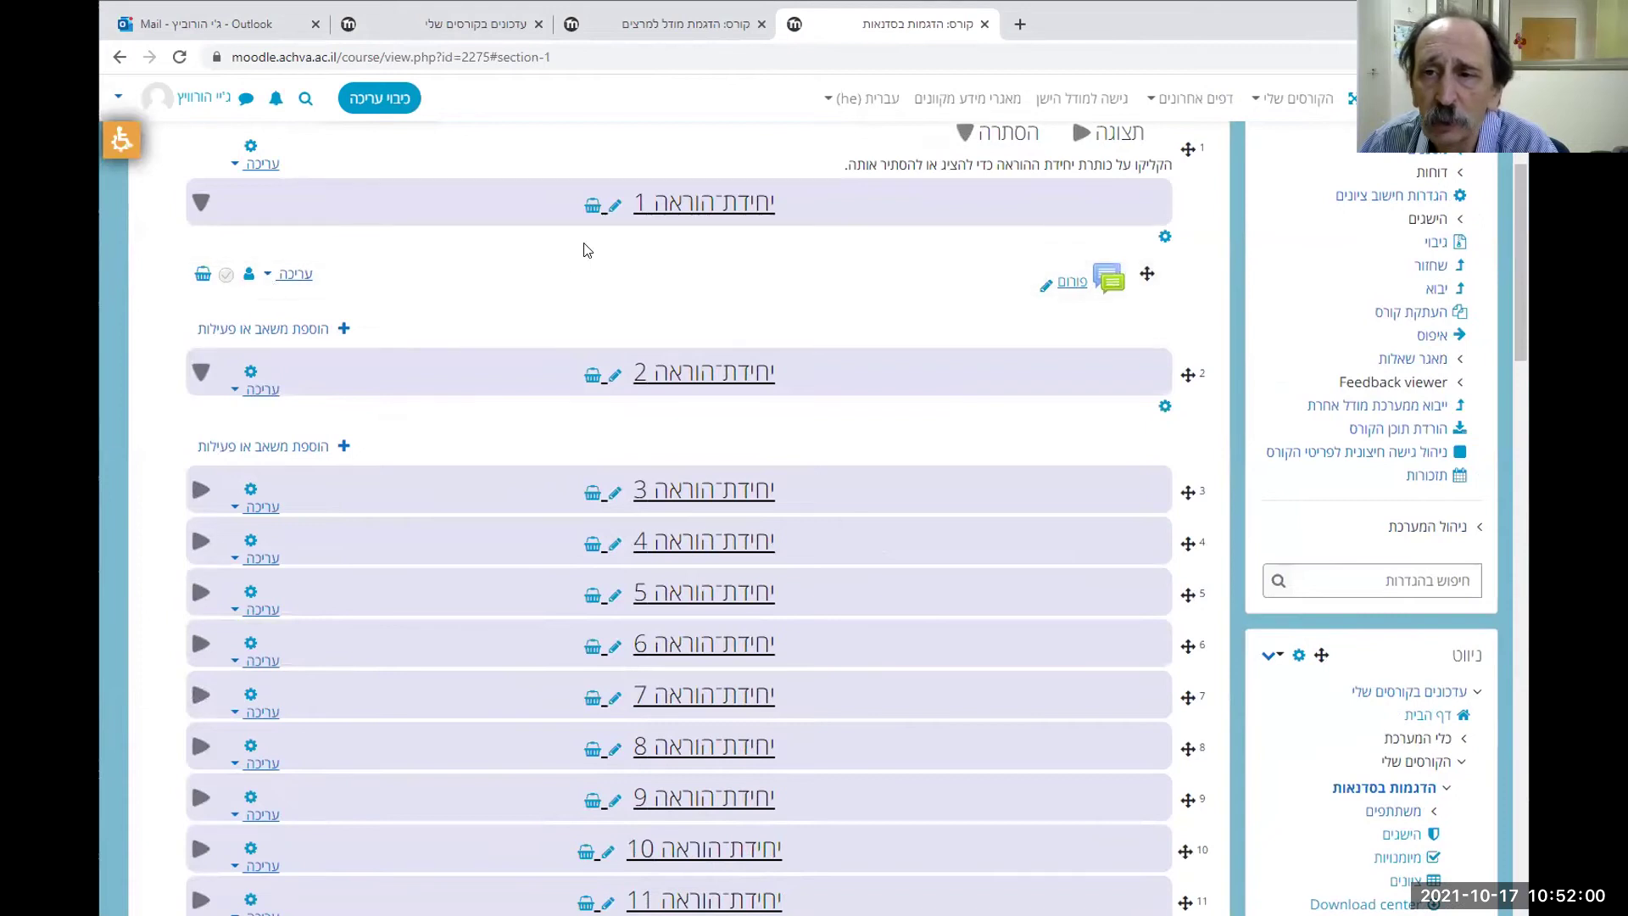
# Hide the פורום forum in יחידת־הוראה 1 from students, and make it visible to them again
pyautogui.click(291, 282)
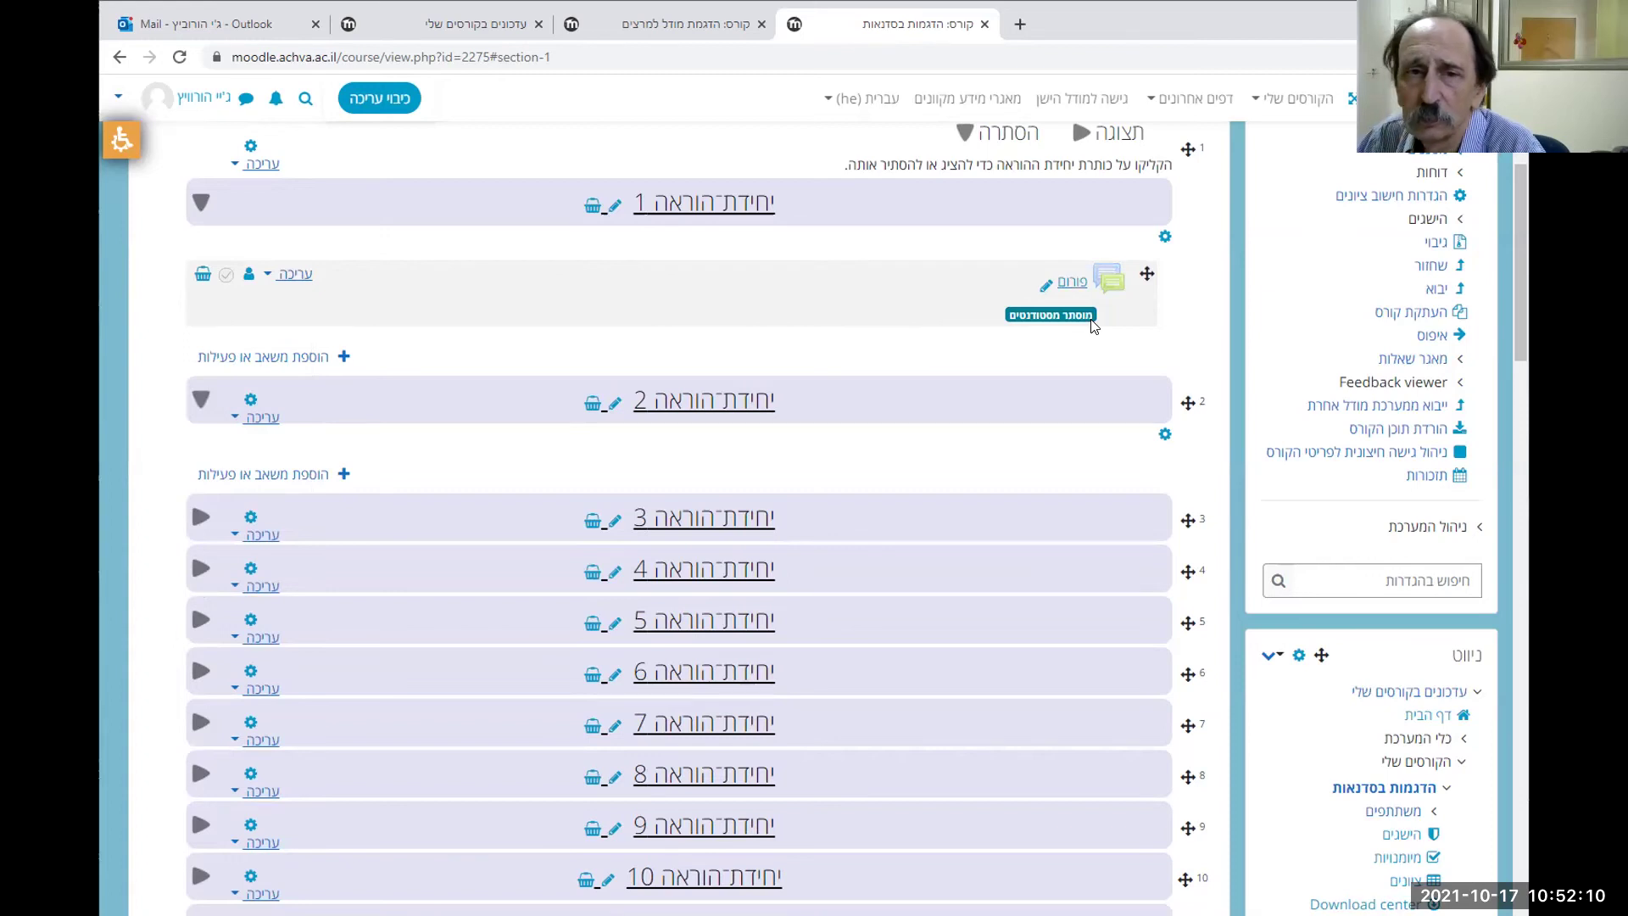
pyautogui.click(288, 277)
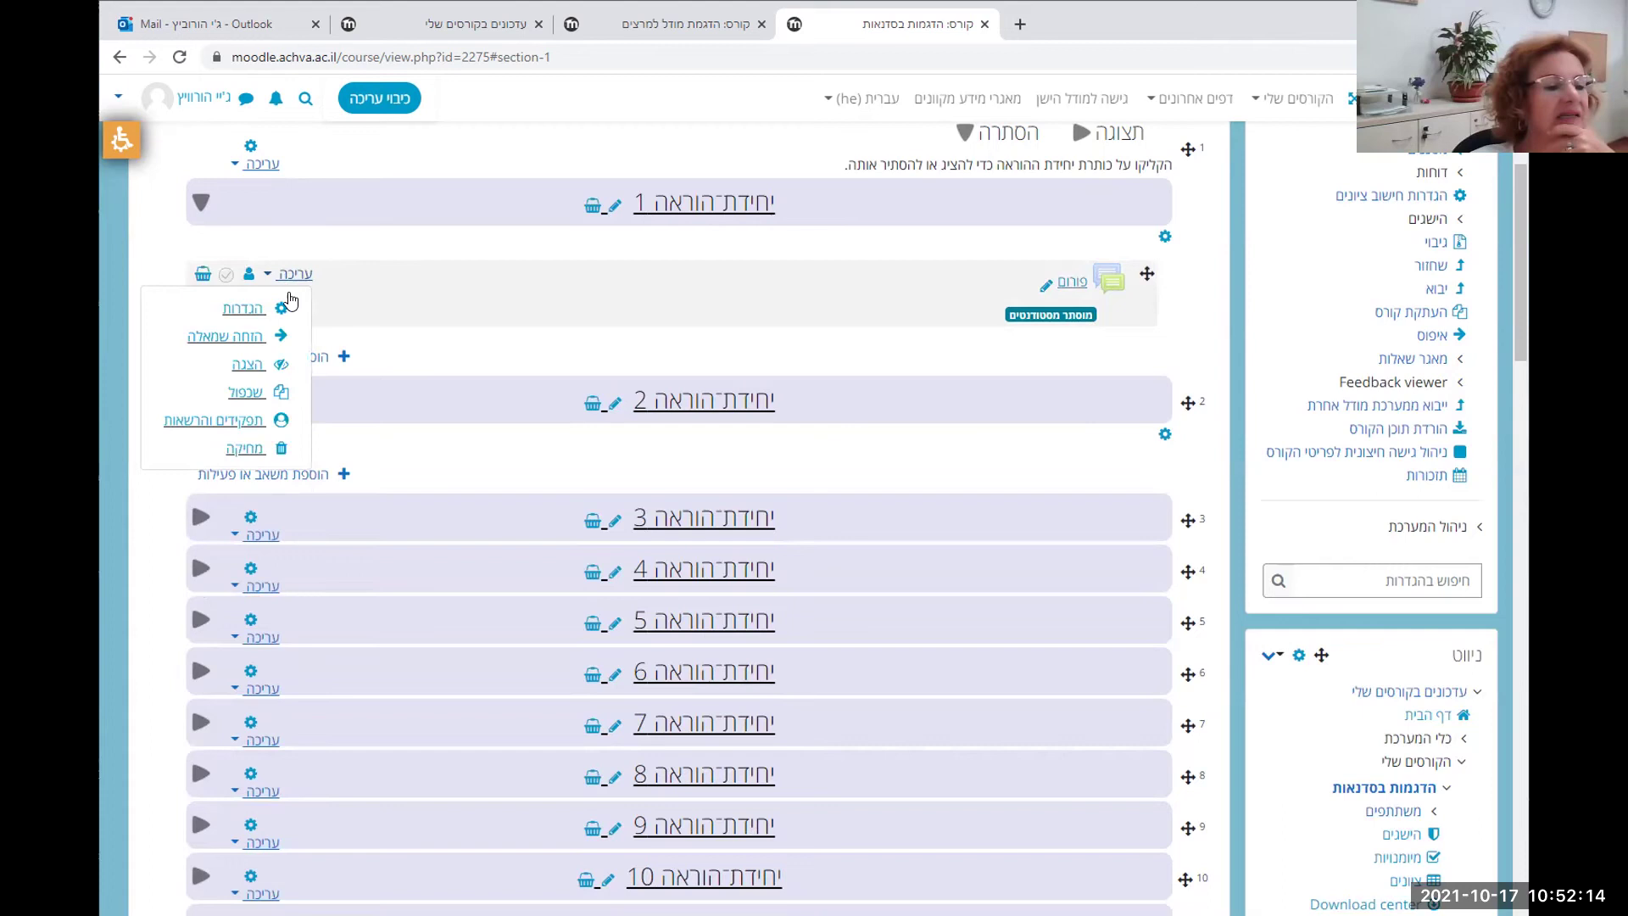
pyautogui.click(248, 364)
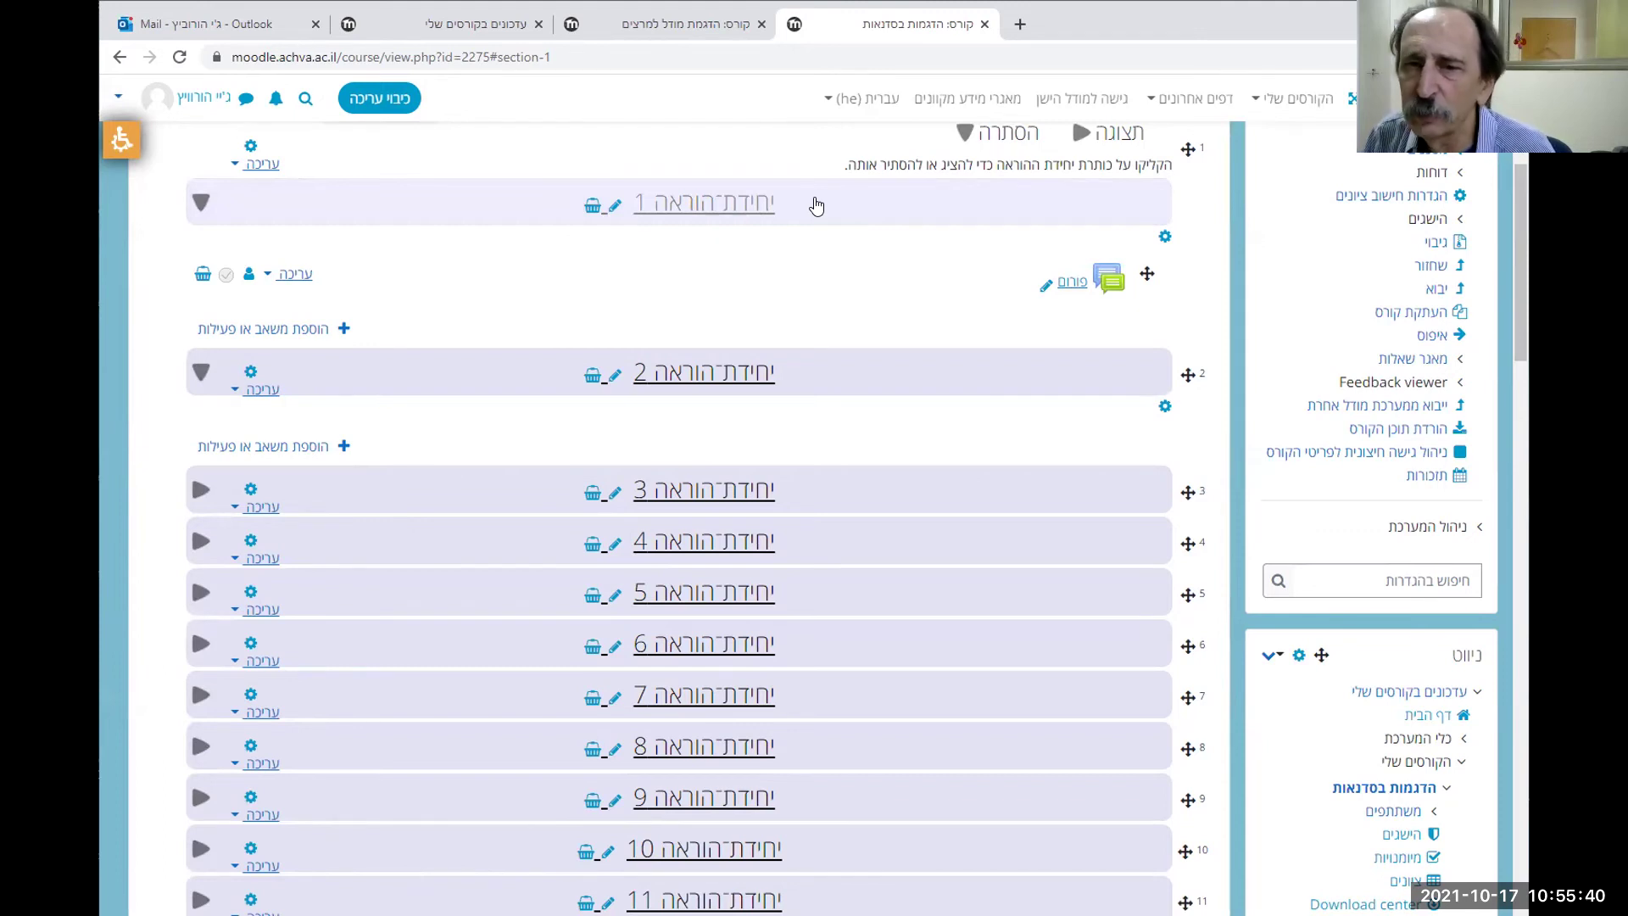
# Rename the יחידת־הוראה 1 section as מבוא לקורס and expand it to show its contents
pyautogui.click(613, 206)
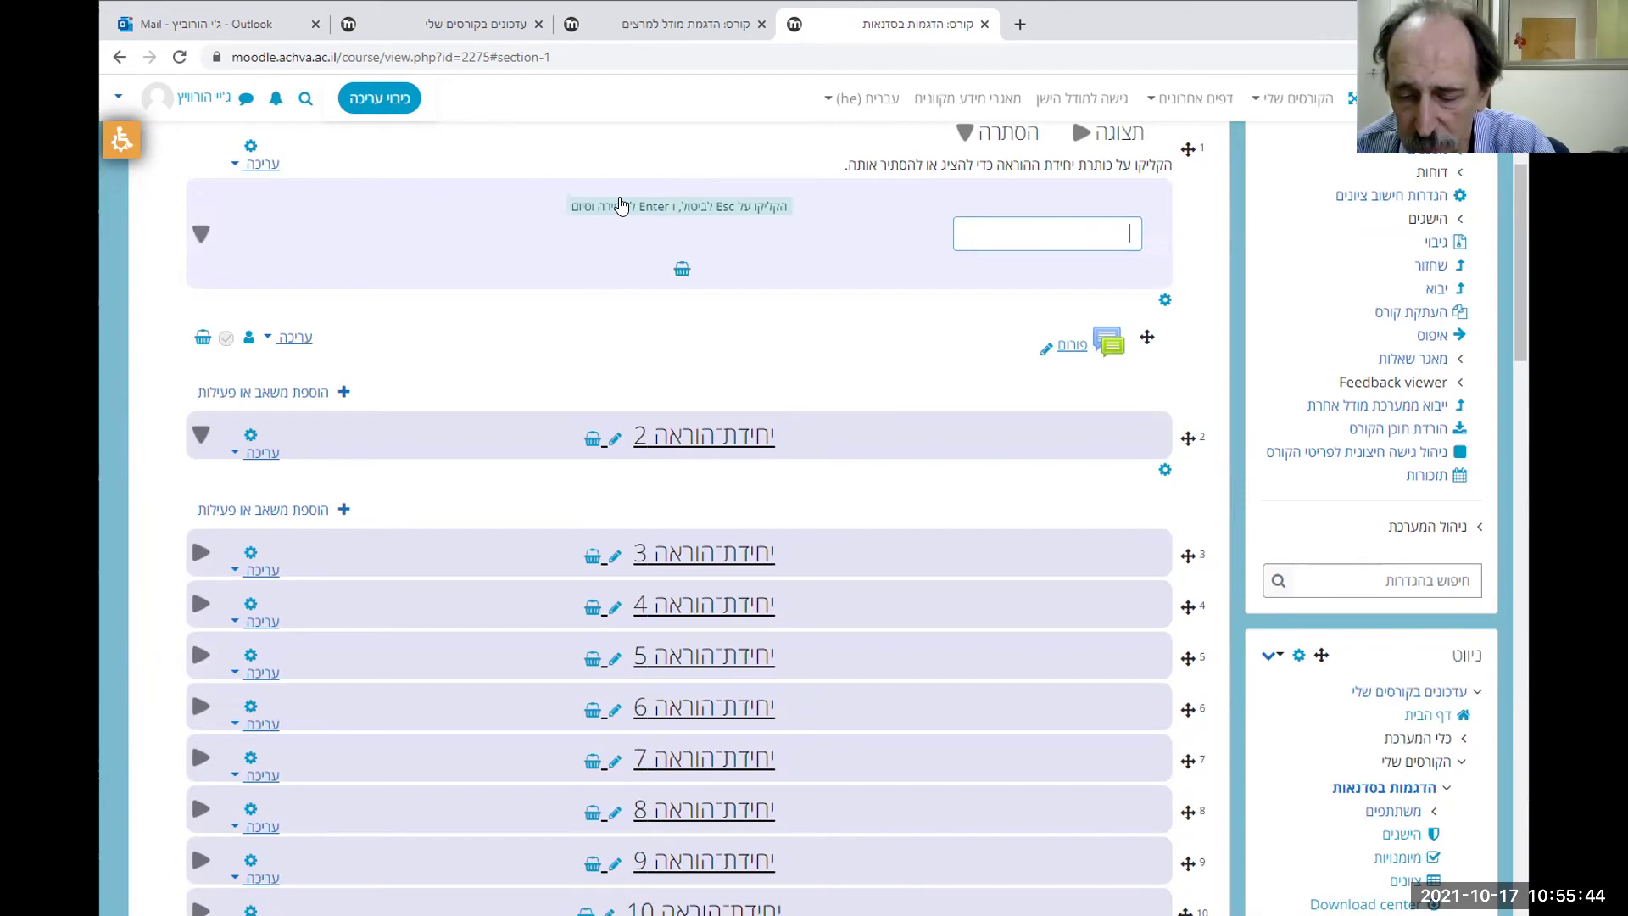
pyautogui.write('מבוא לקורס')
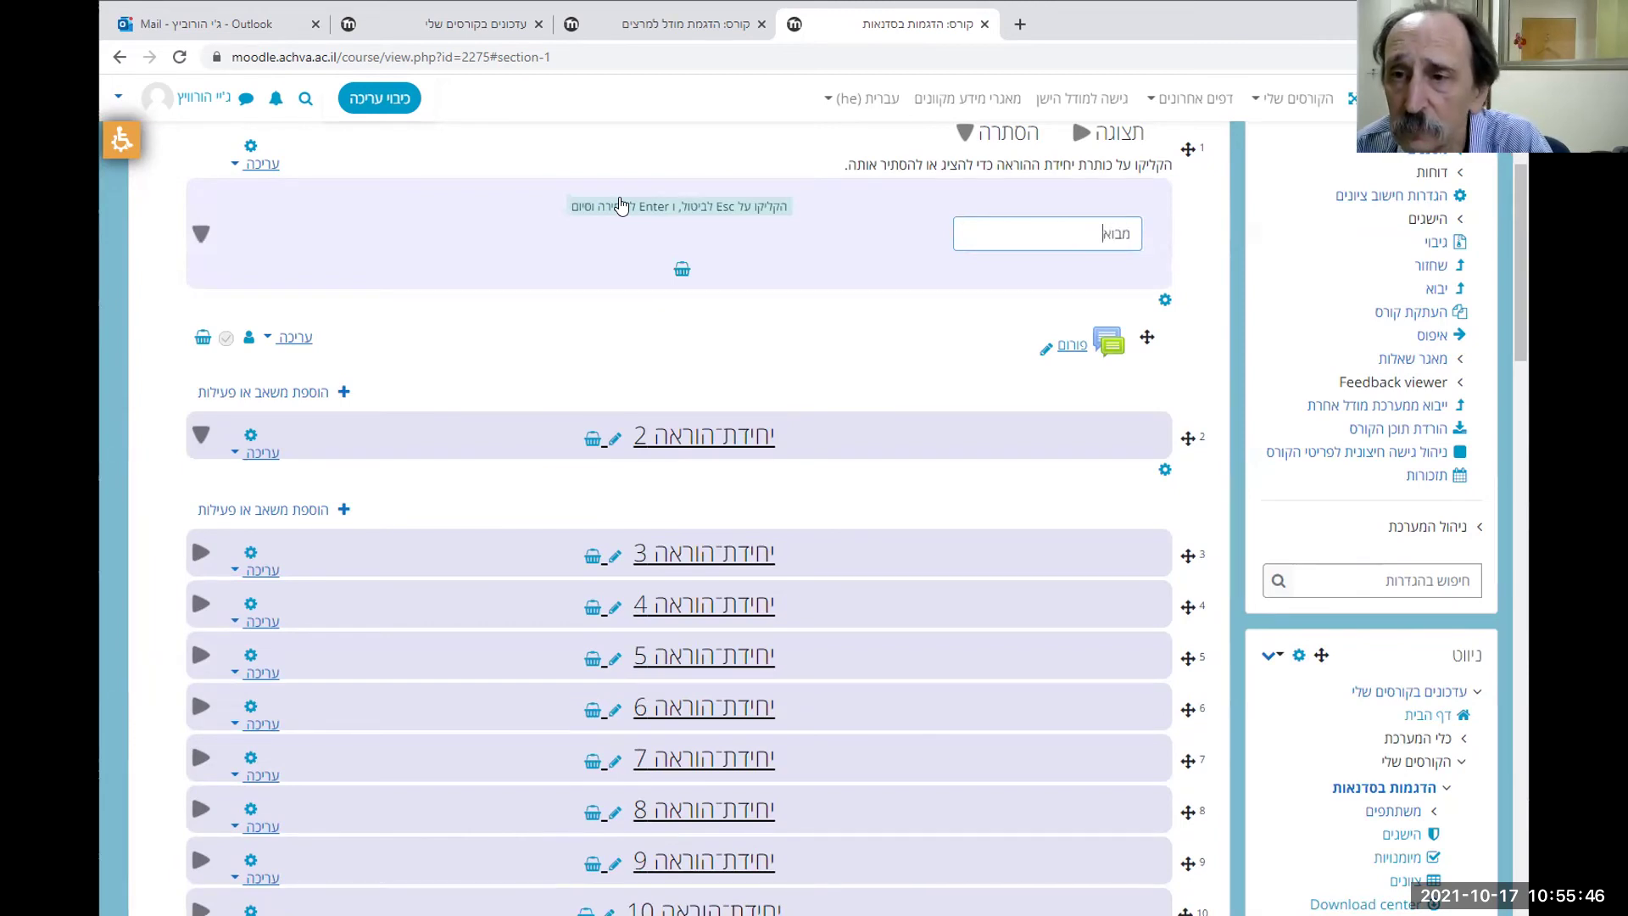
pyautogui.press('Return')
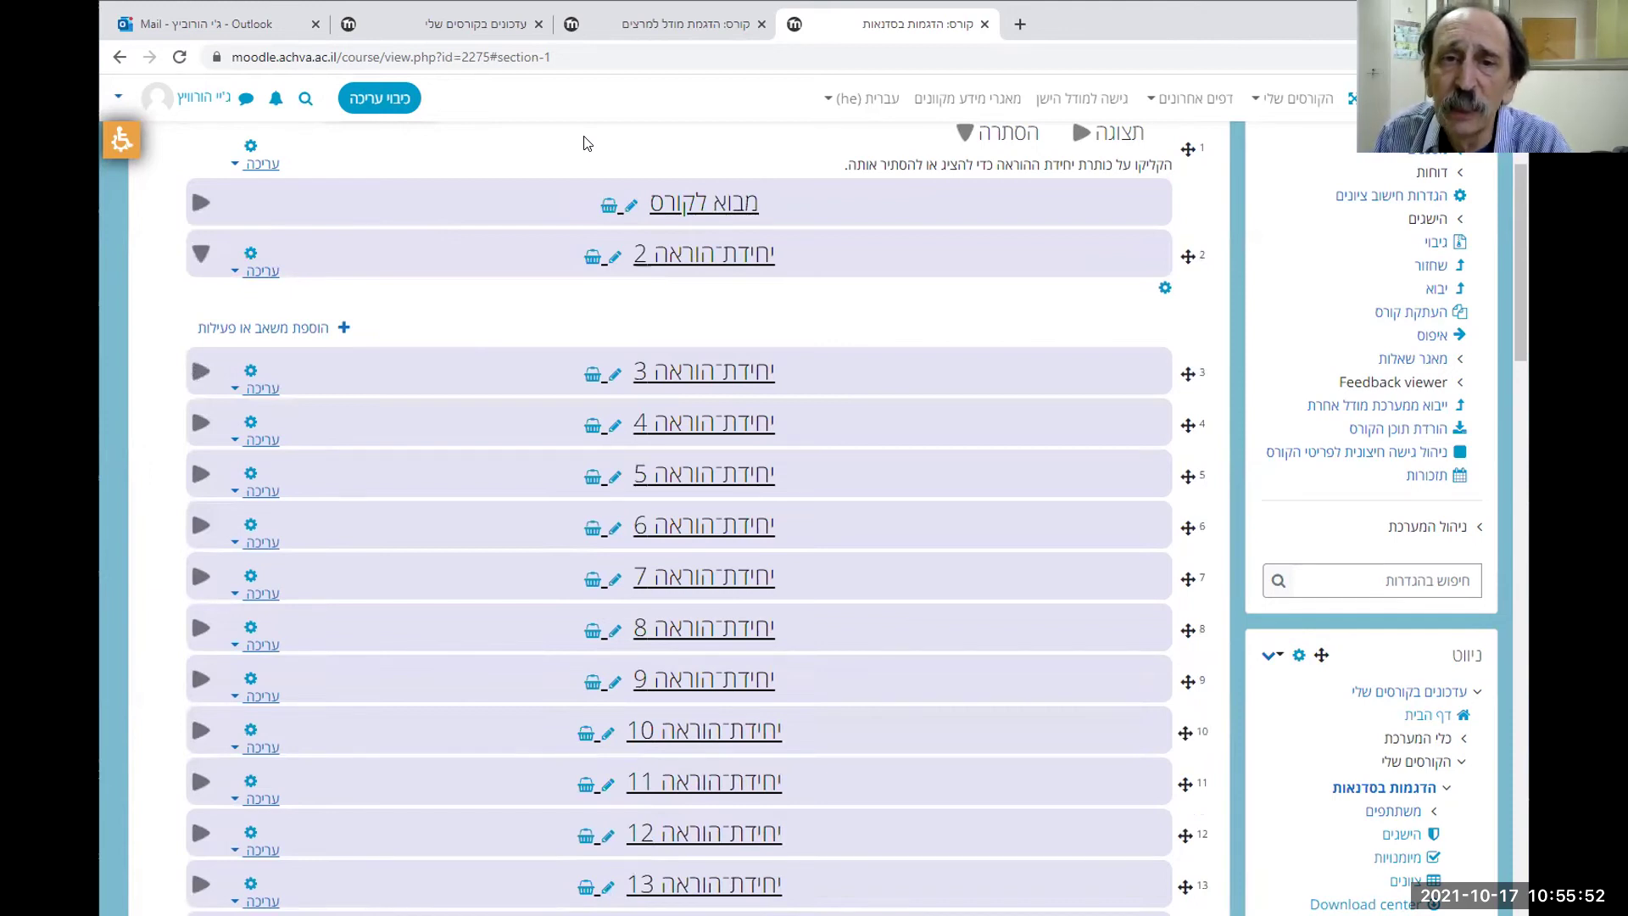
pyautogui.click(965, 197)
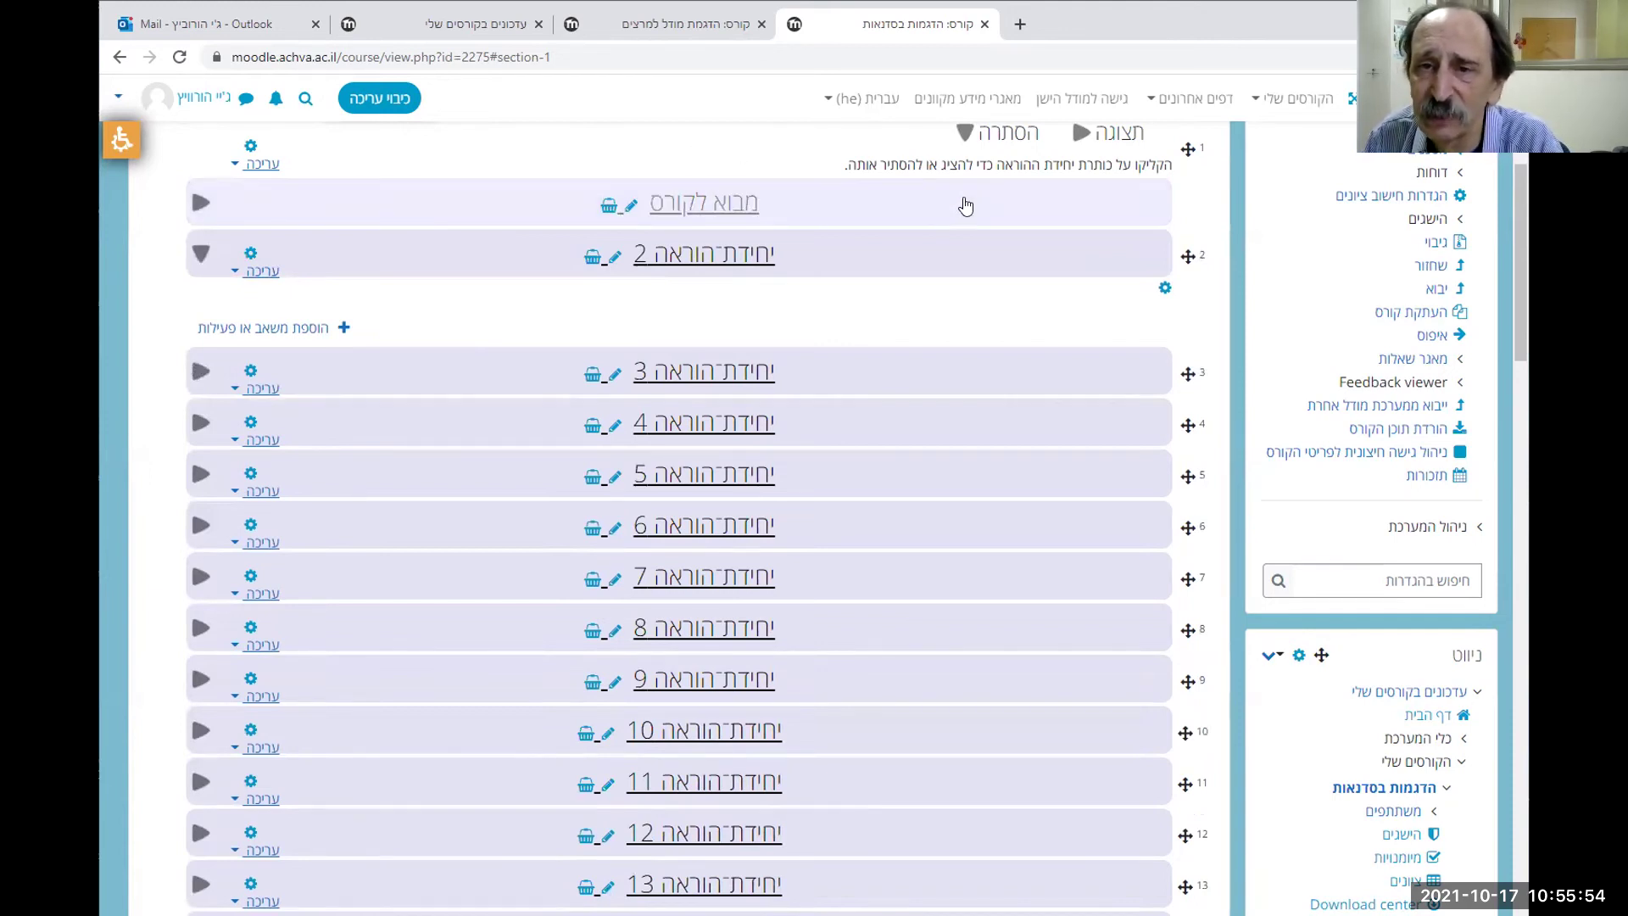
pyautogui.click(967, 203)
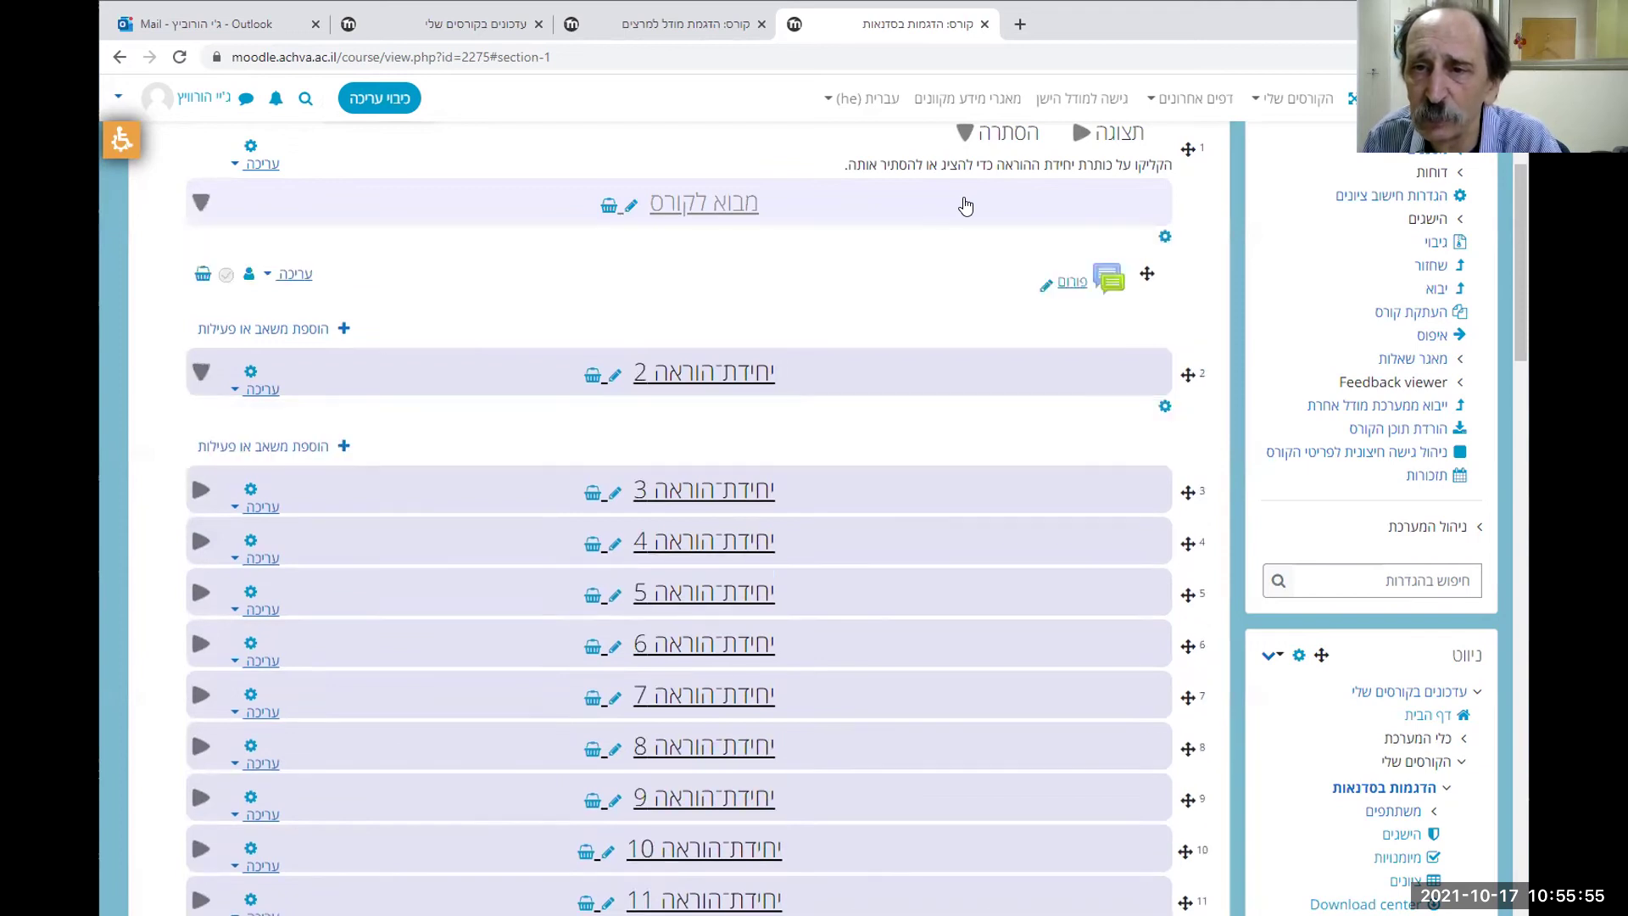
# Add the summary ובו אנחנו נכיר מה יקרה בקורס שלנו to the מבוא לקורס section and save it
pyautogui.click(1166, 236)
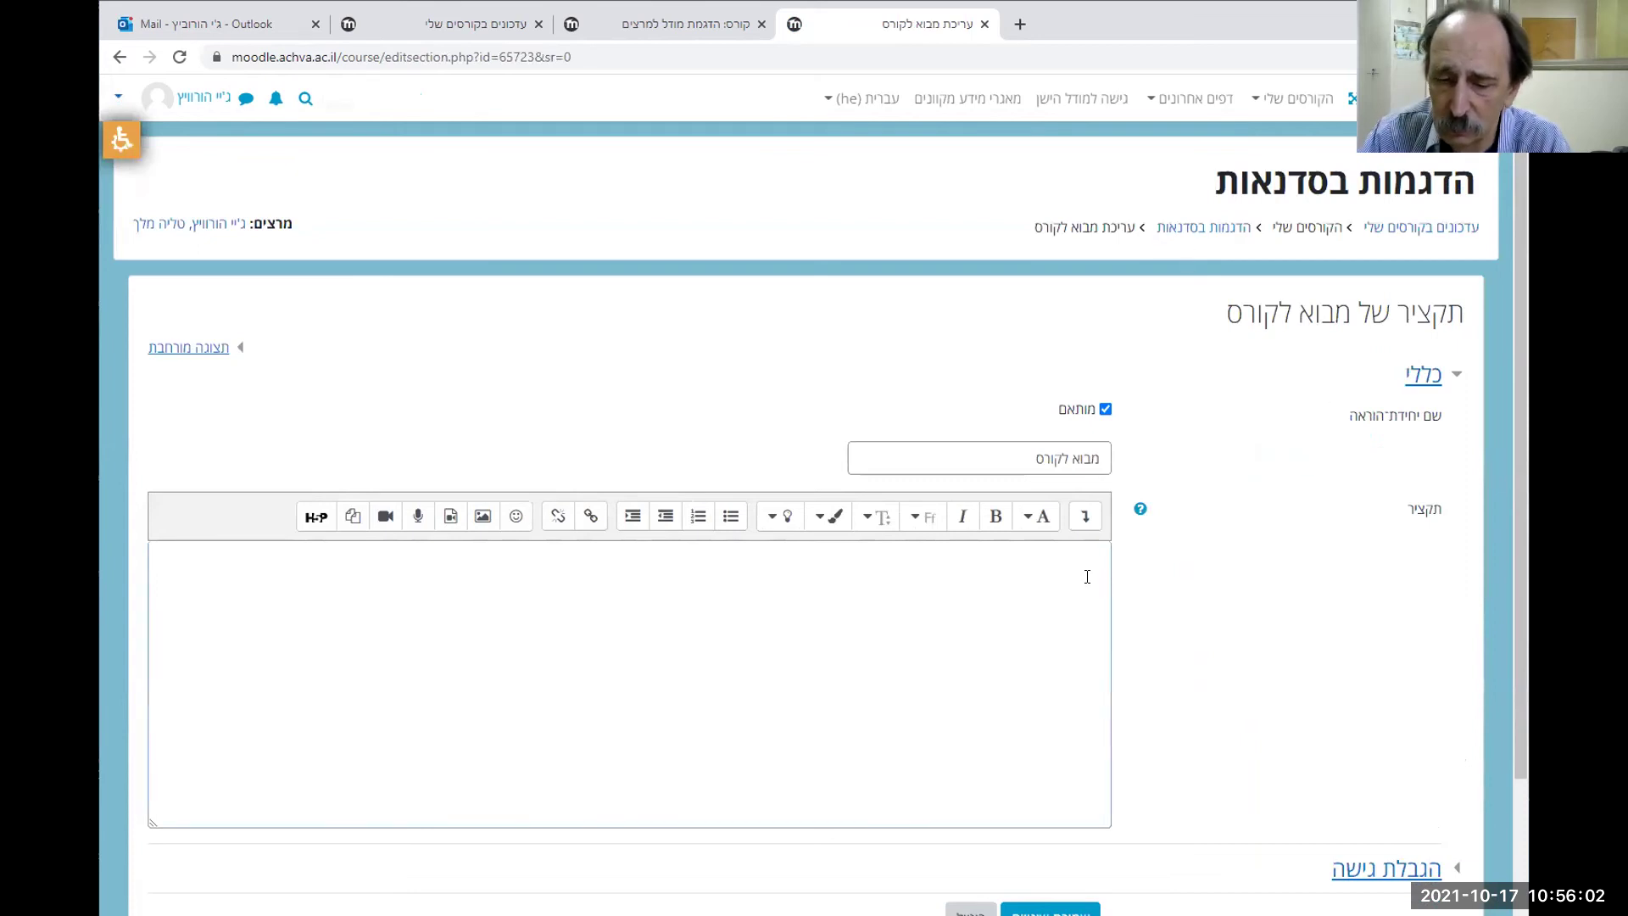
pyautogui.write('בו')
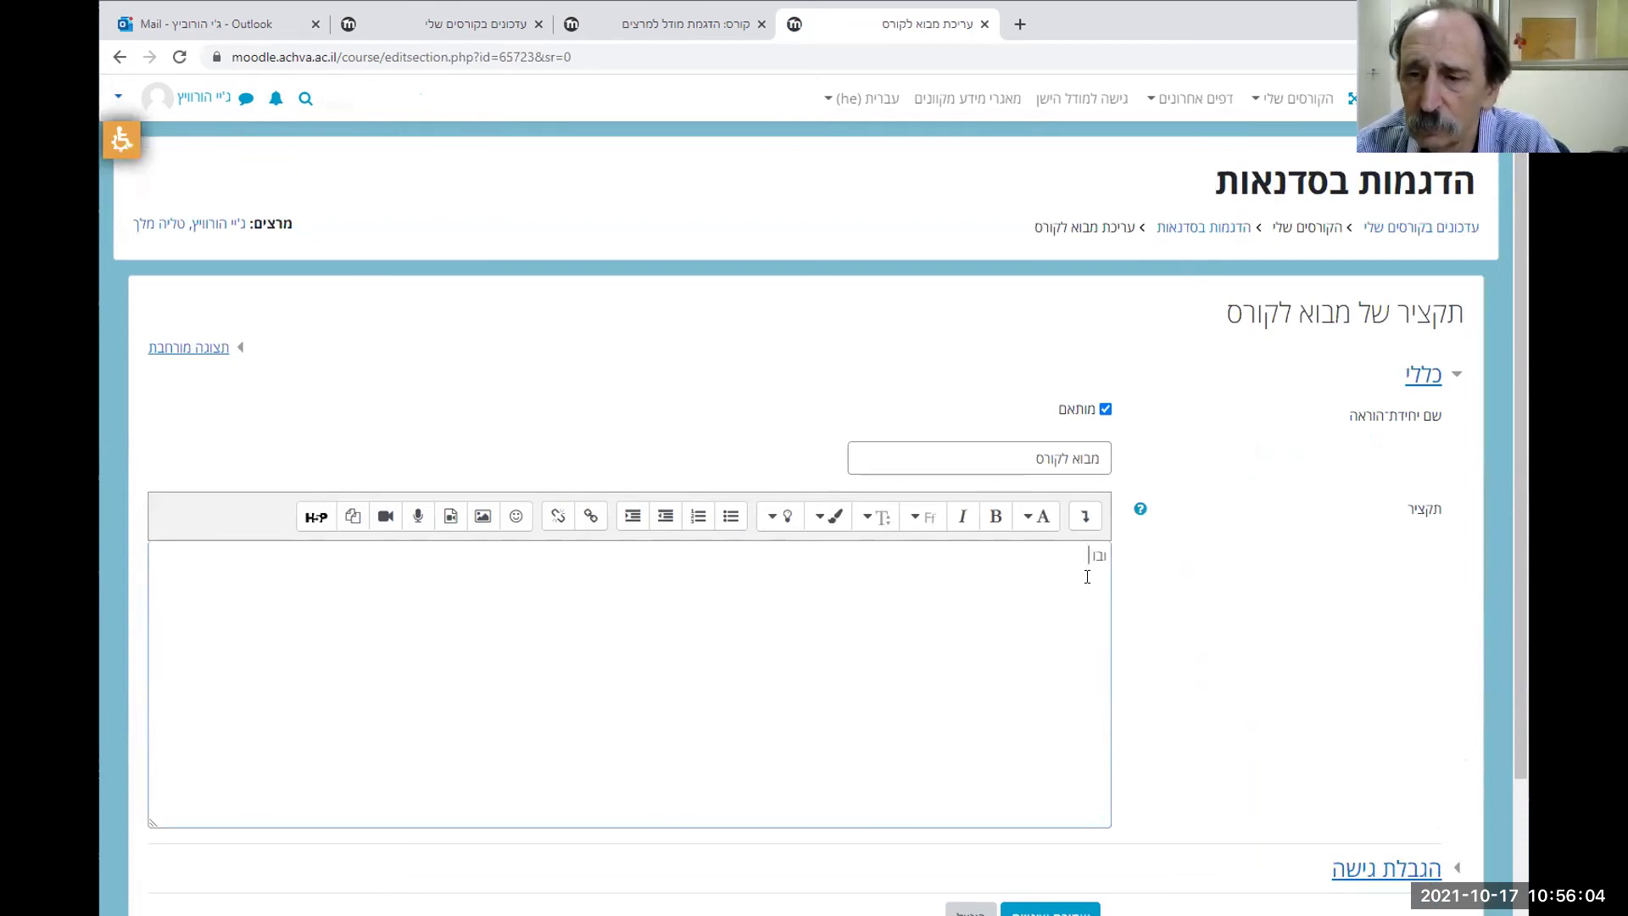
pyautogui.write(' אנחנו נ')
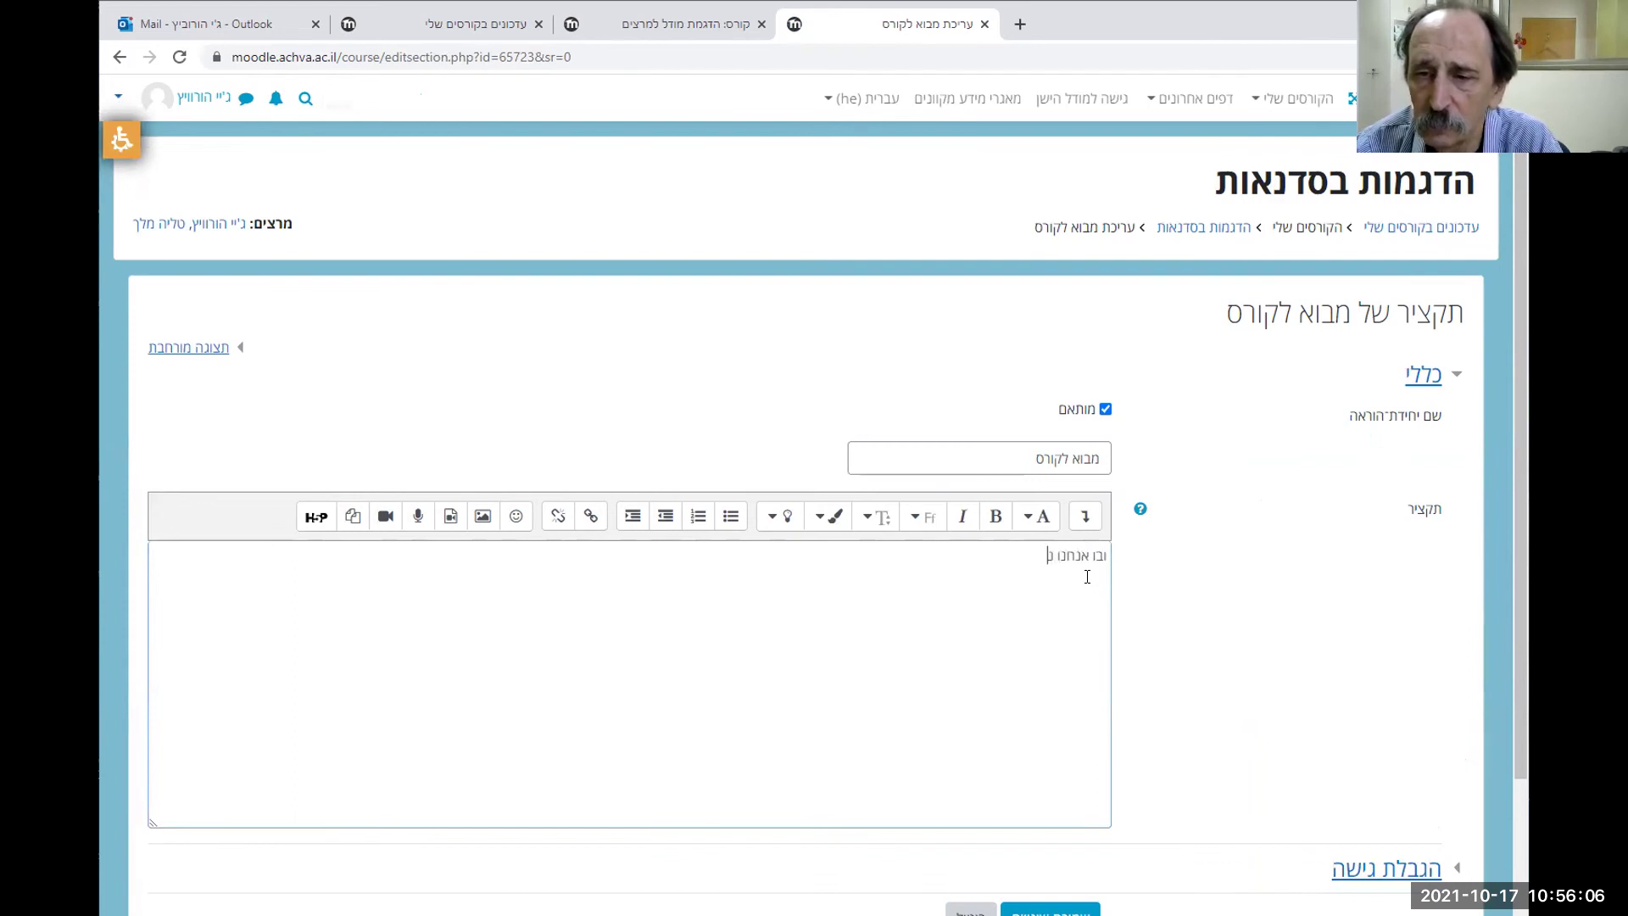
pyautogui.write('כיר מה יקרה בקורס שלנו')
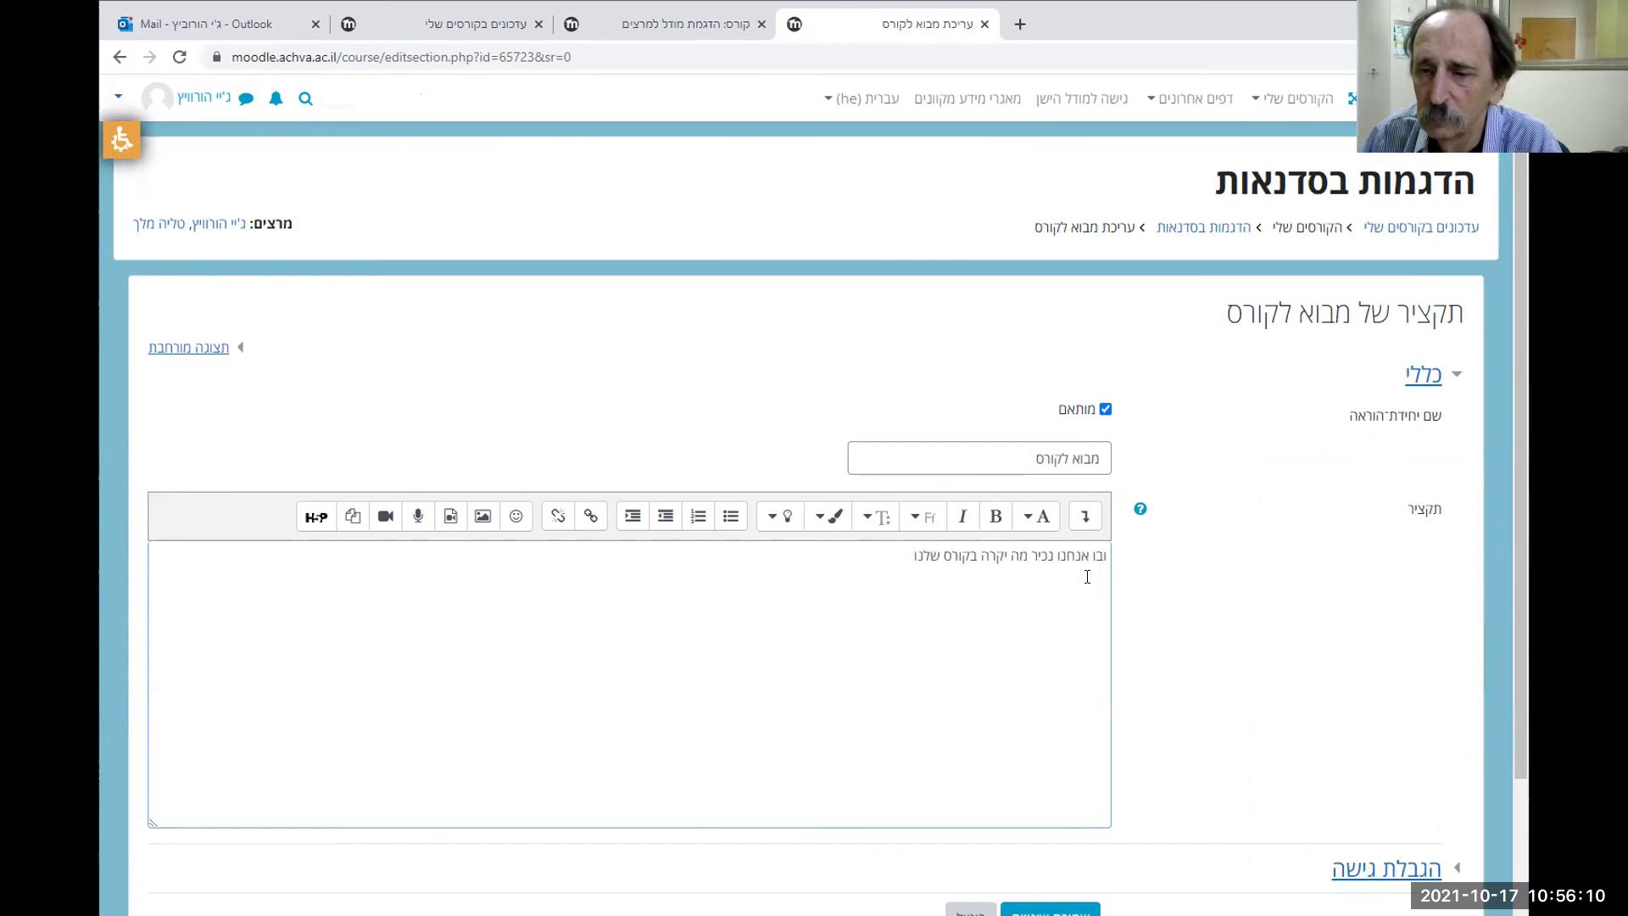
pyautogui.scroll(-3, 1087, 577)
pyautogui.click(1060, 714)
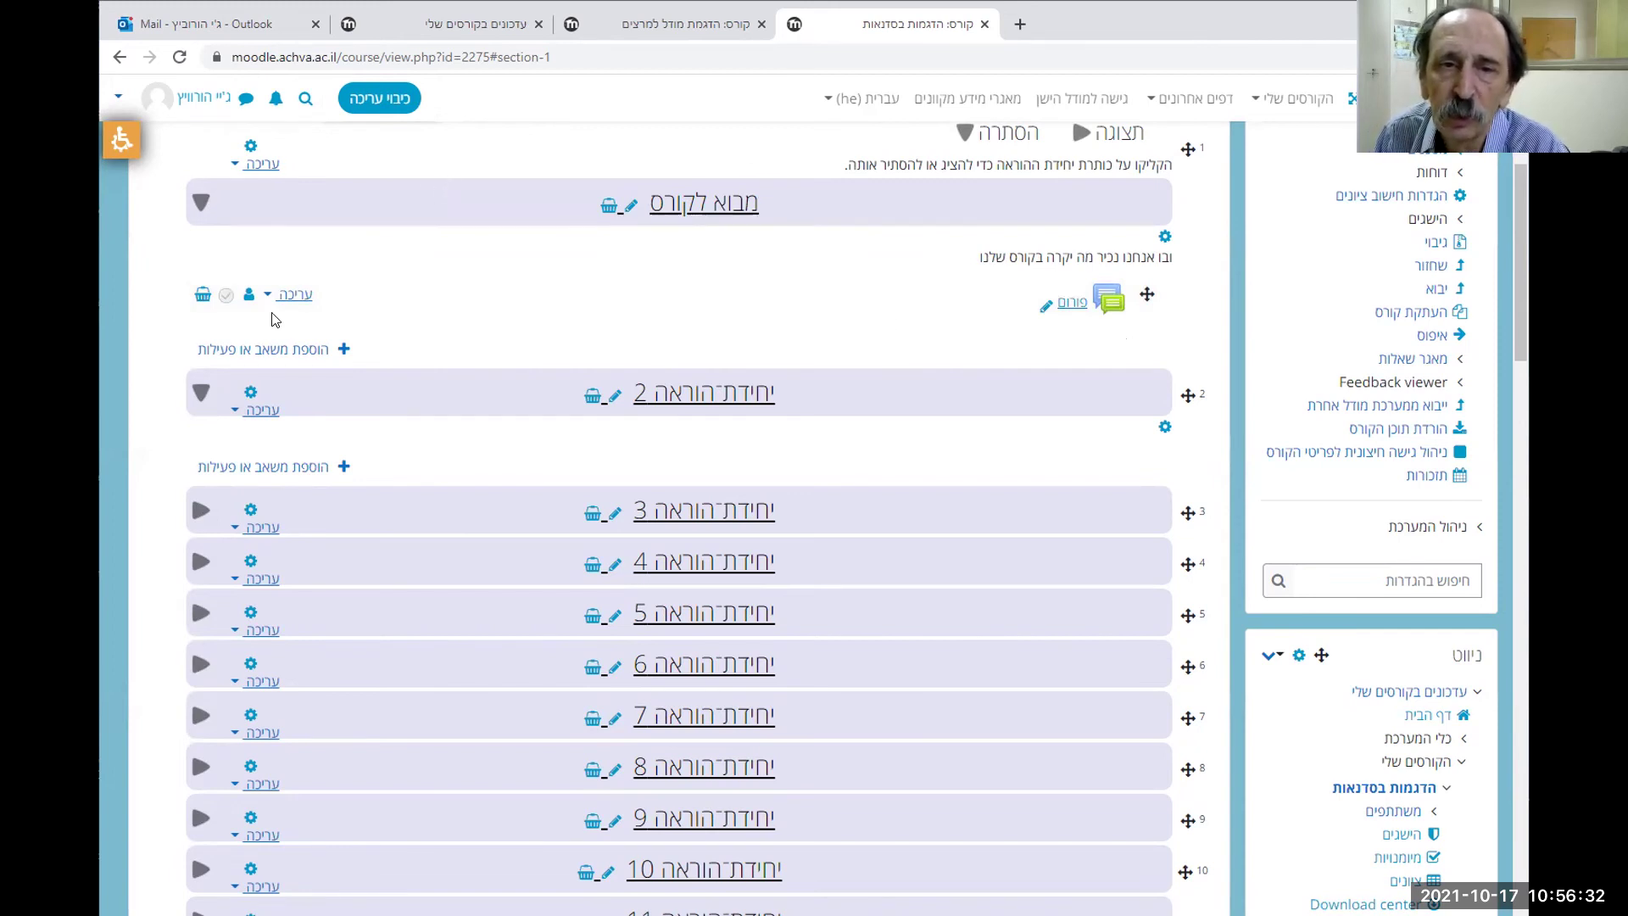
# Indent the פורום forum in מבוא לקורס one level to the left, and shift it back to the right
pyautogui.click(293, 294)
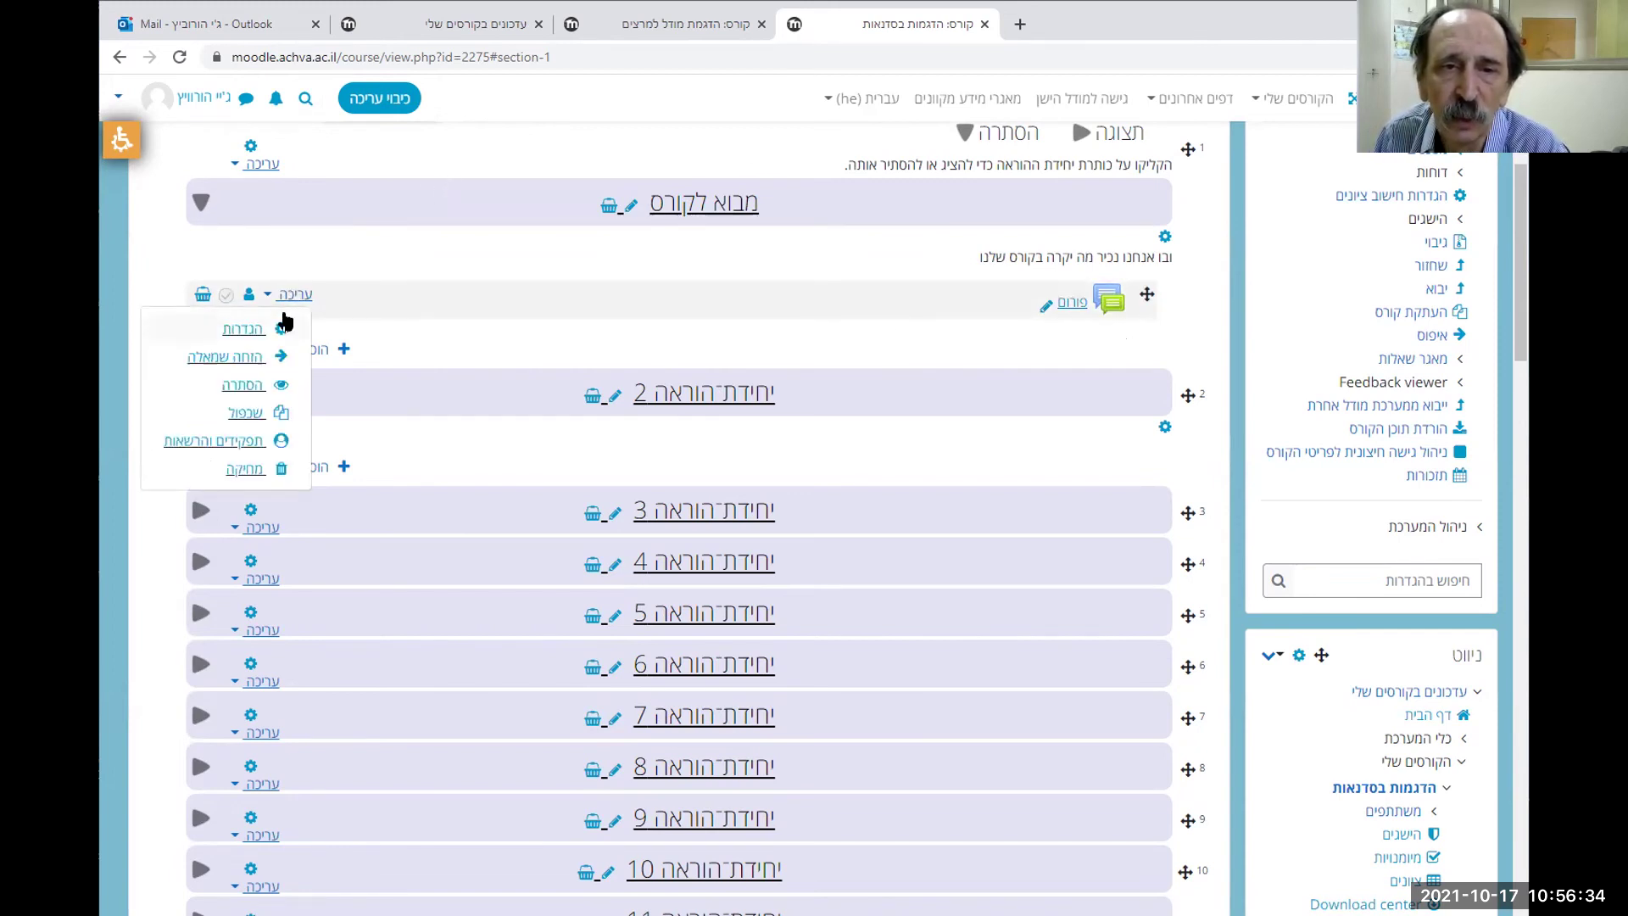
pyautogui.click(247, 362)
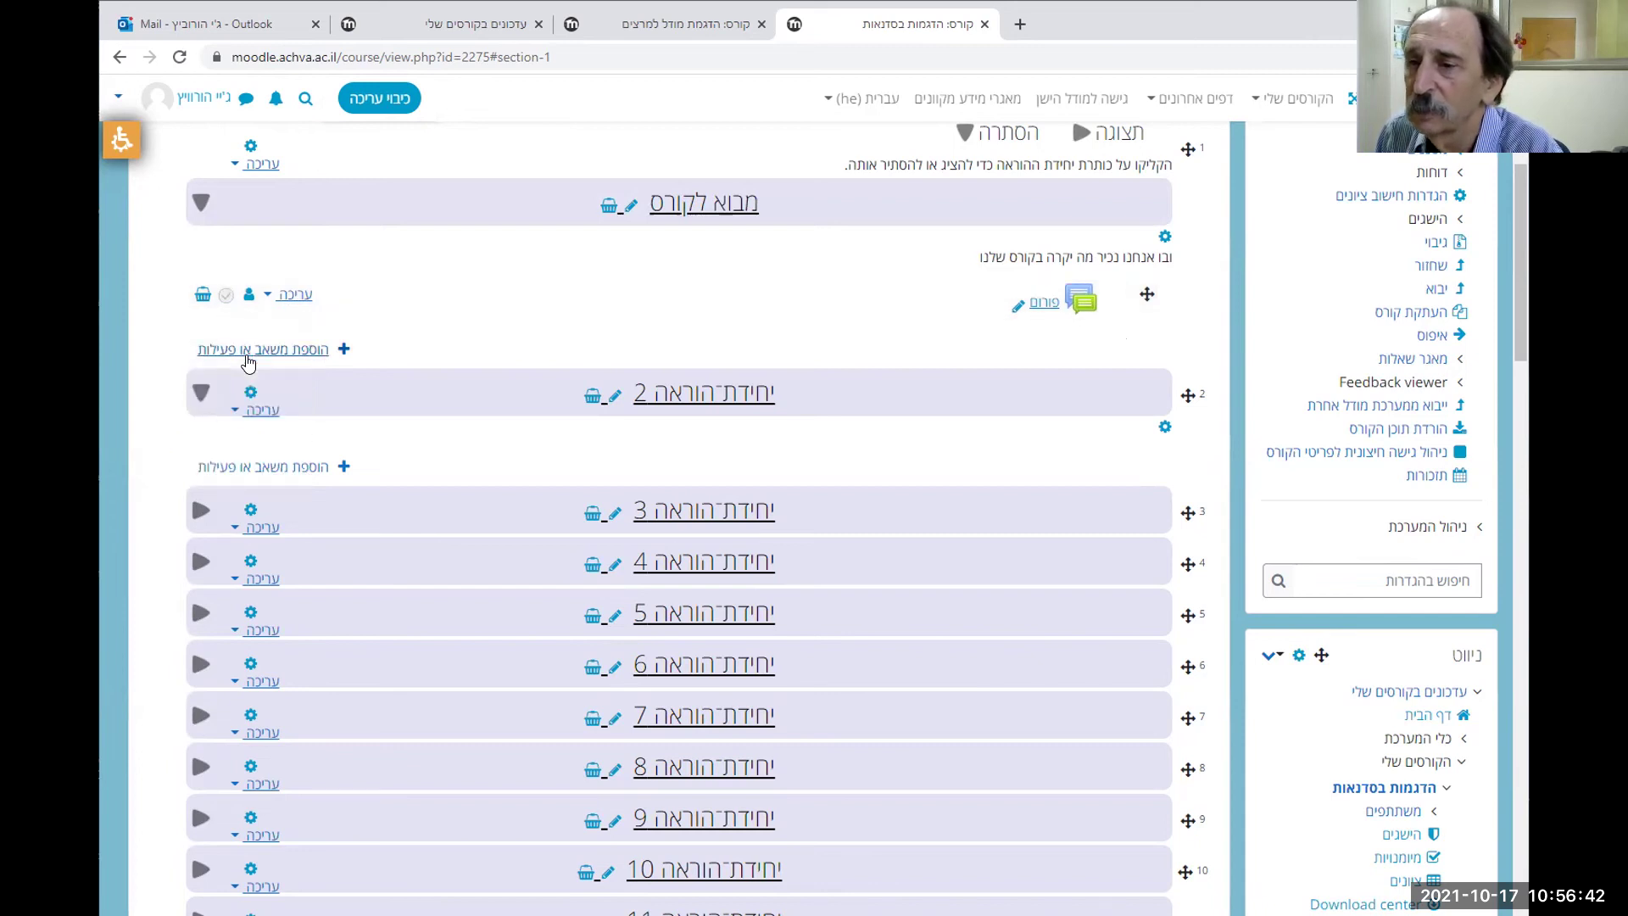
pyautogui.click(265, 298)
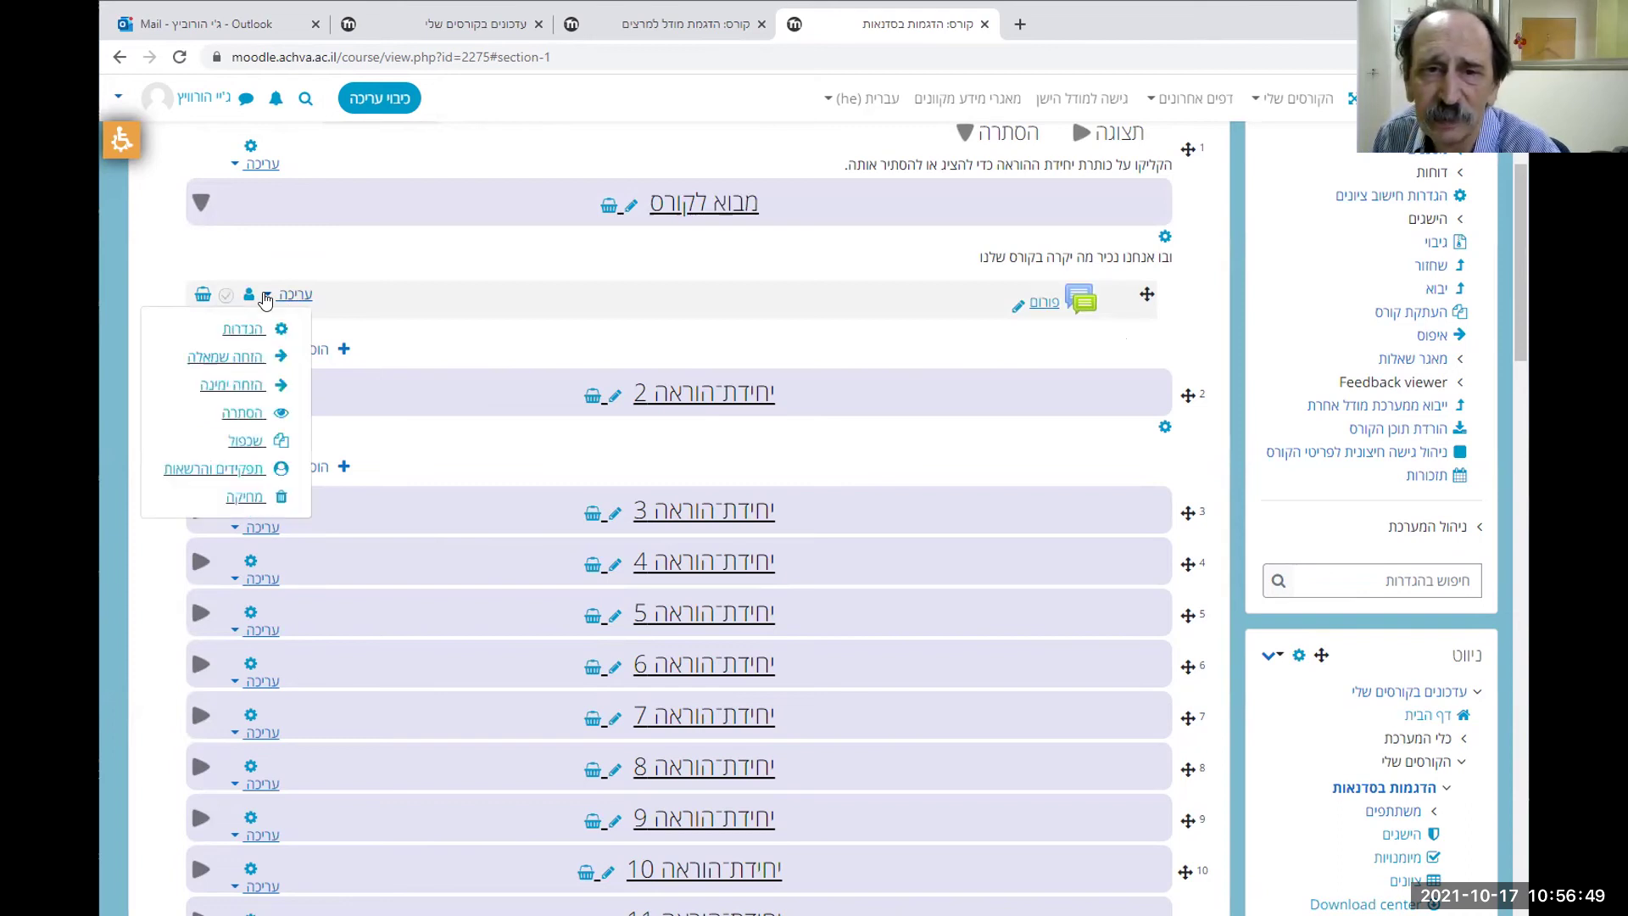
pyautogui.click(244, 387)
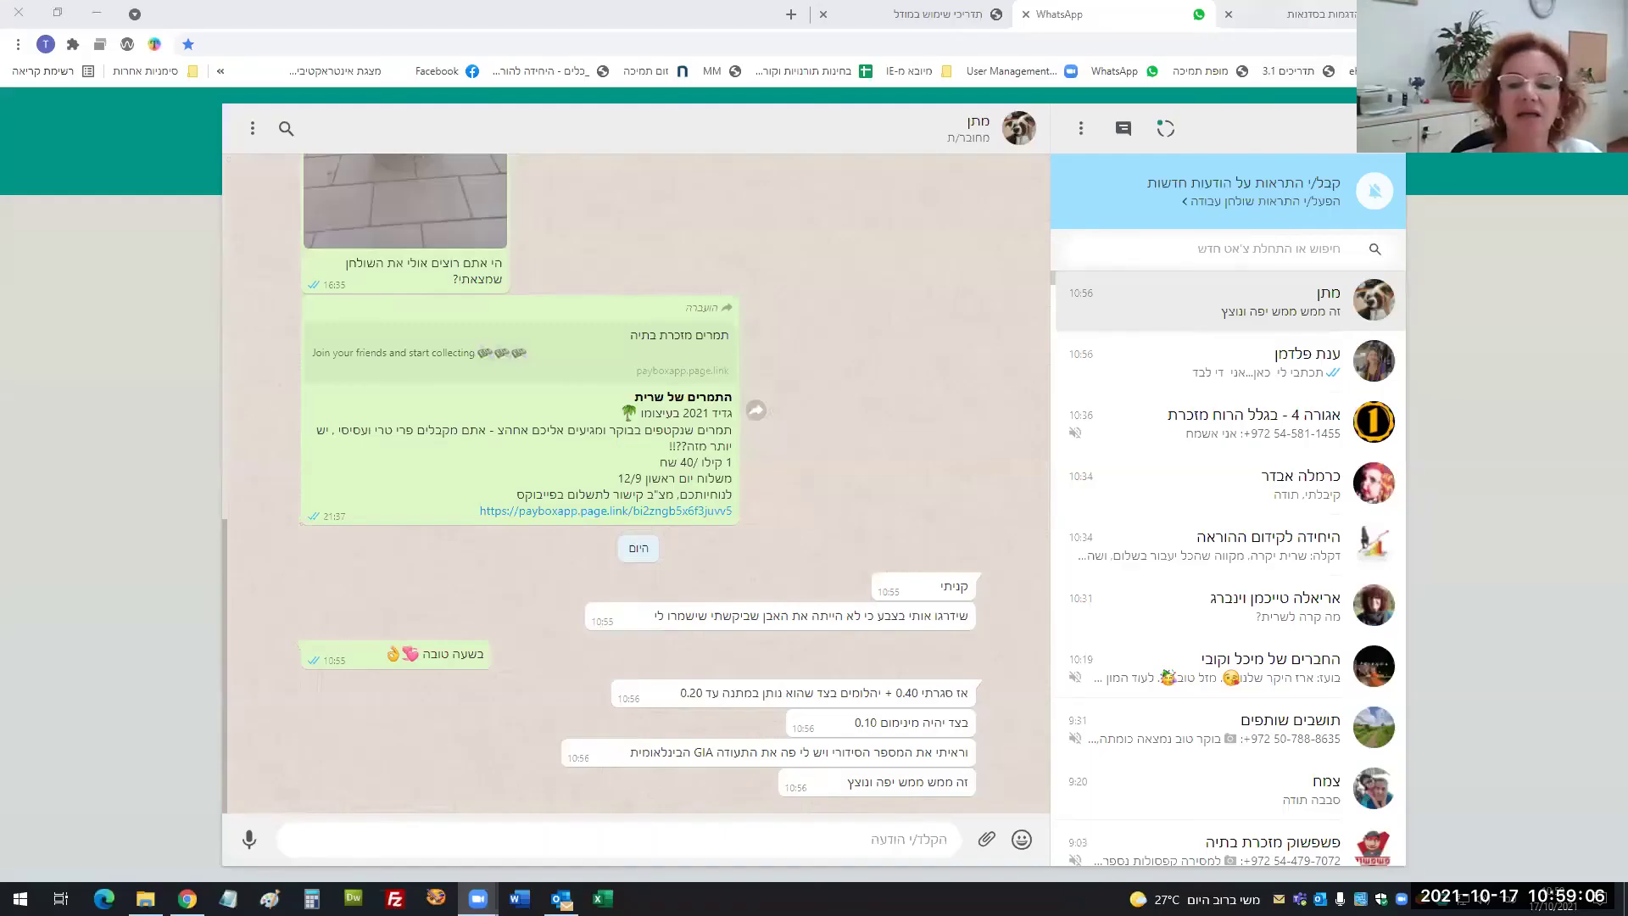
# Switch to the הדגמות בסדנאות course page and browse the תדריכים כתובים guides linked in its מידע כללי block
pyautogui.hotkey('ctrl', 'shift', 'Tab')
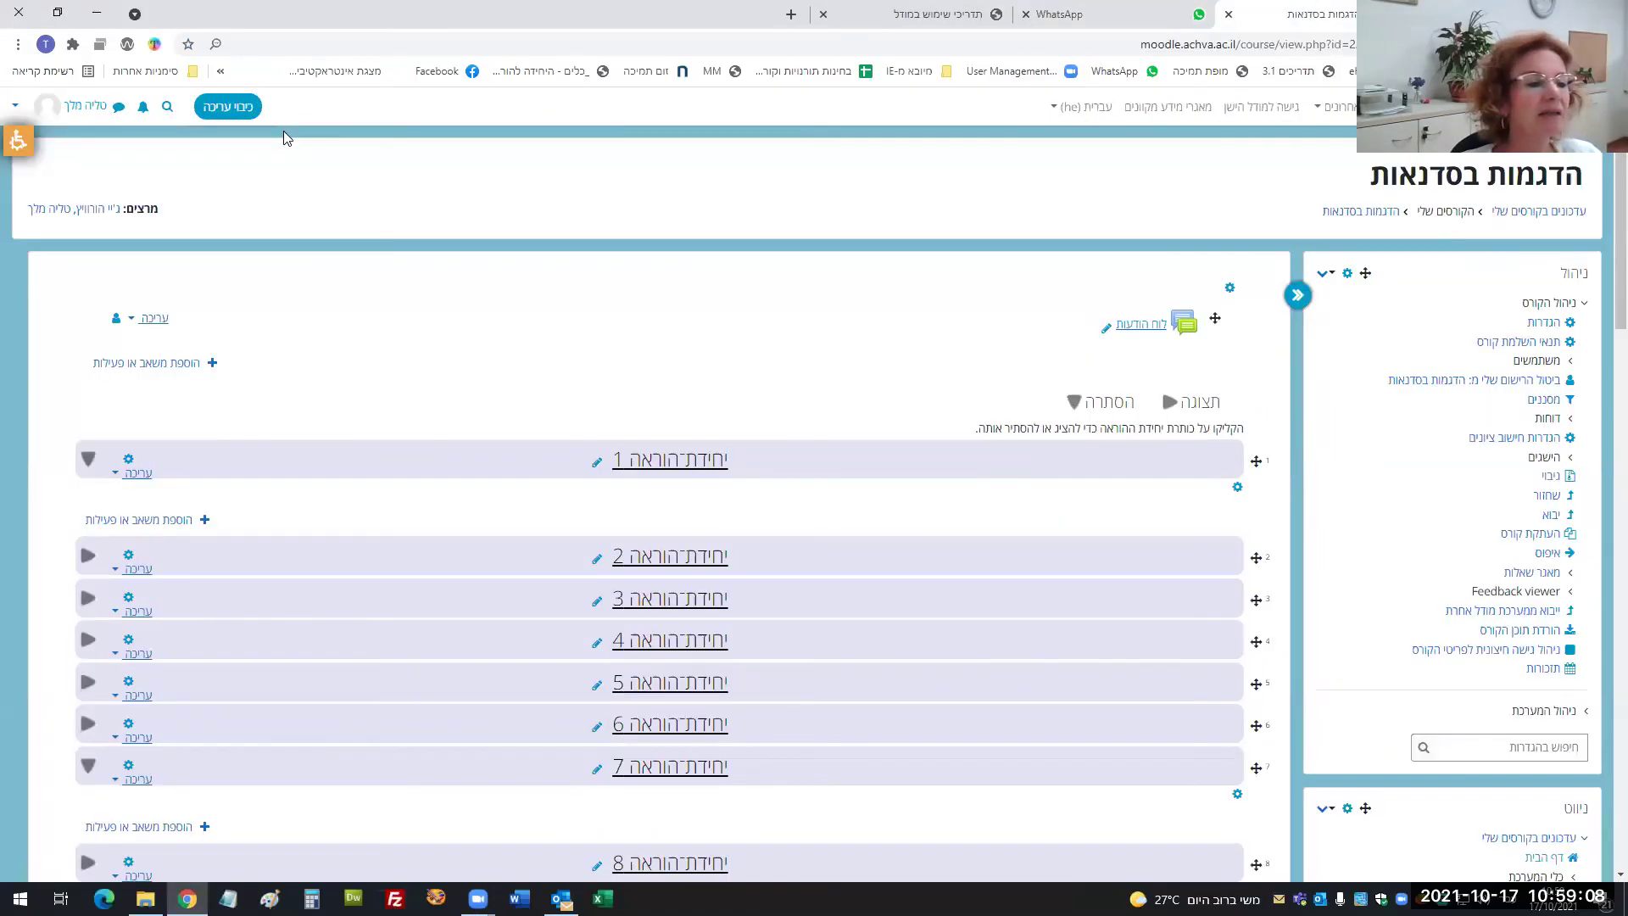
pyautogui.scroll(-3, 1526, 363)
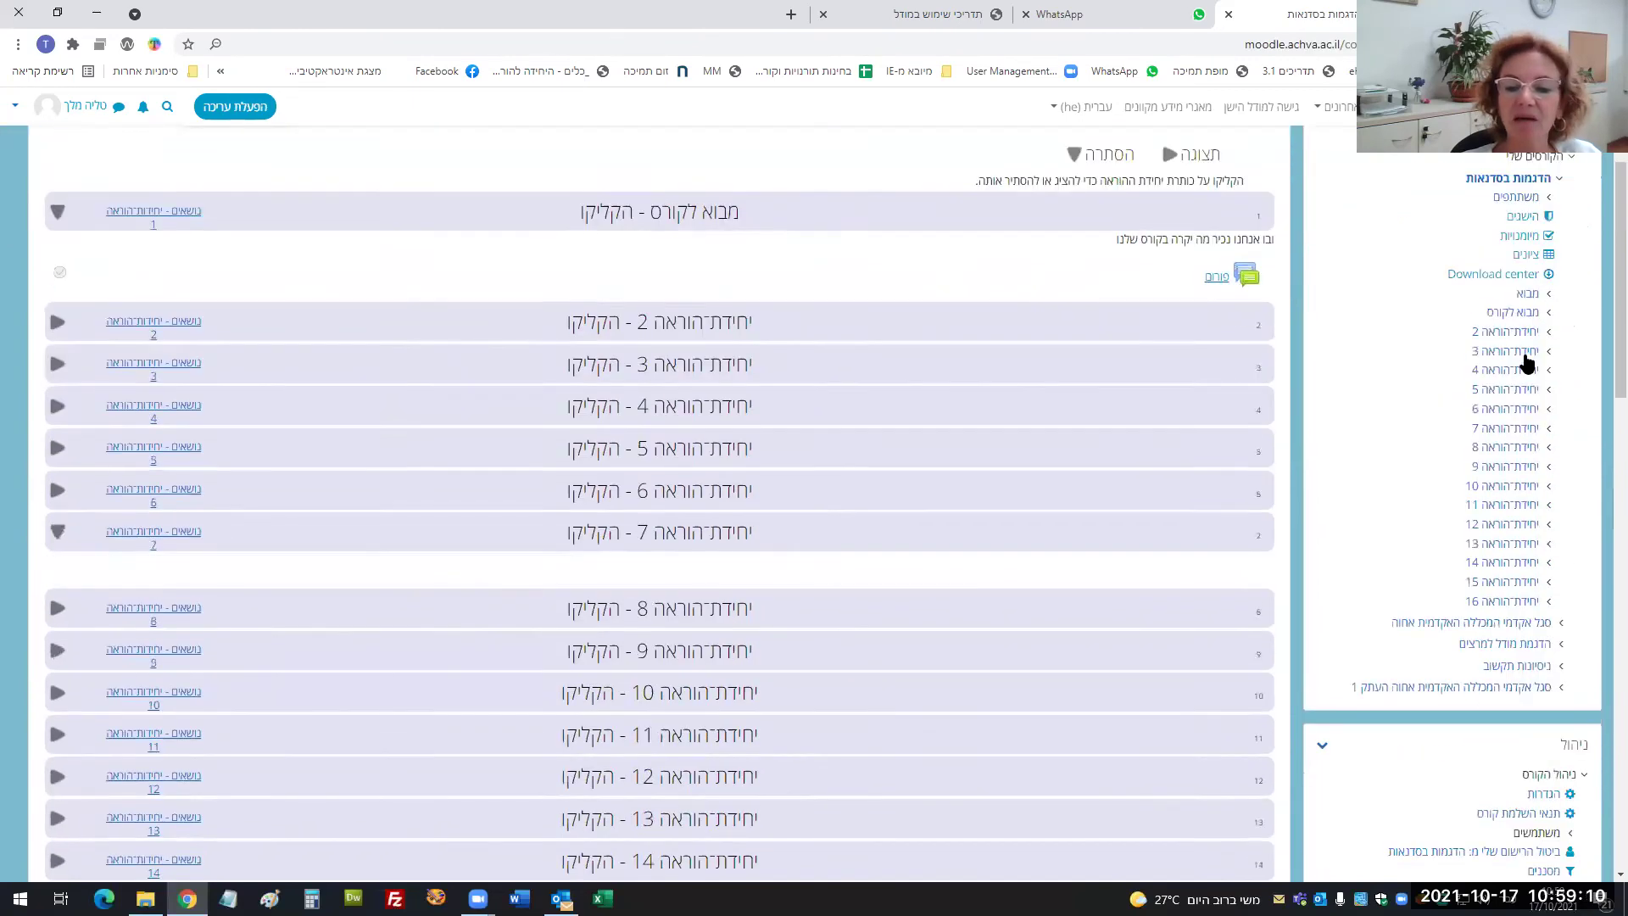
pyautogui.scroll(-15, 1526, 363)
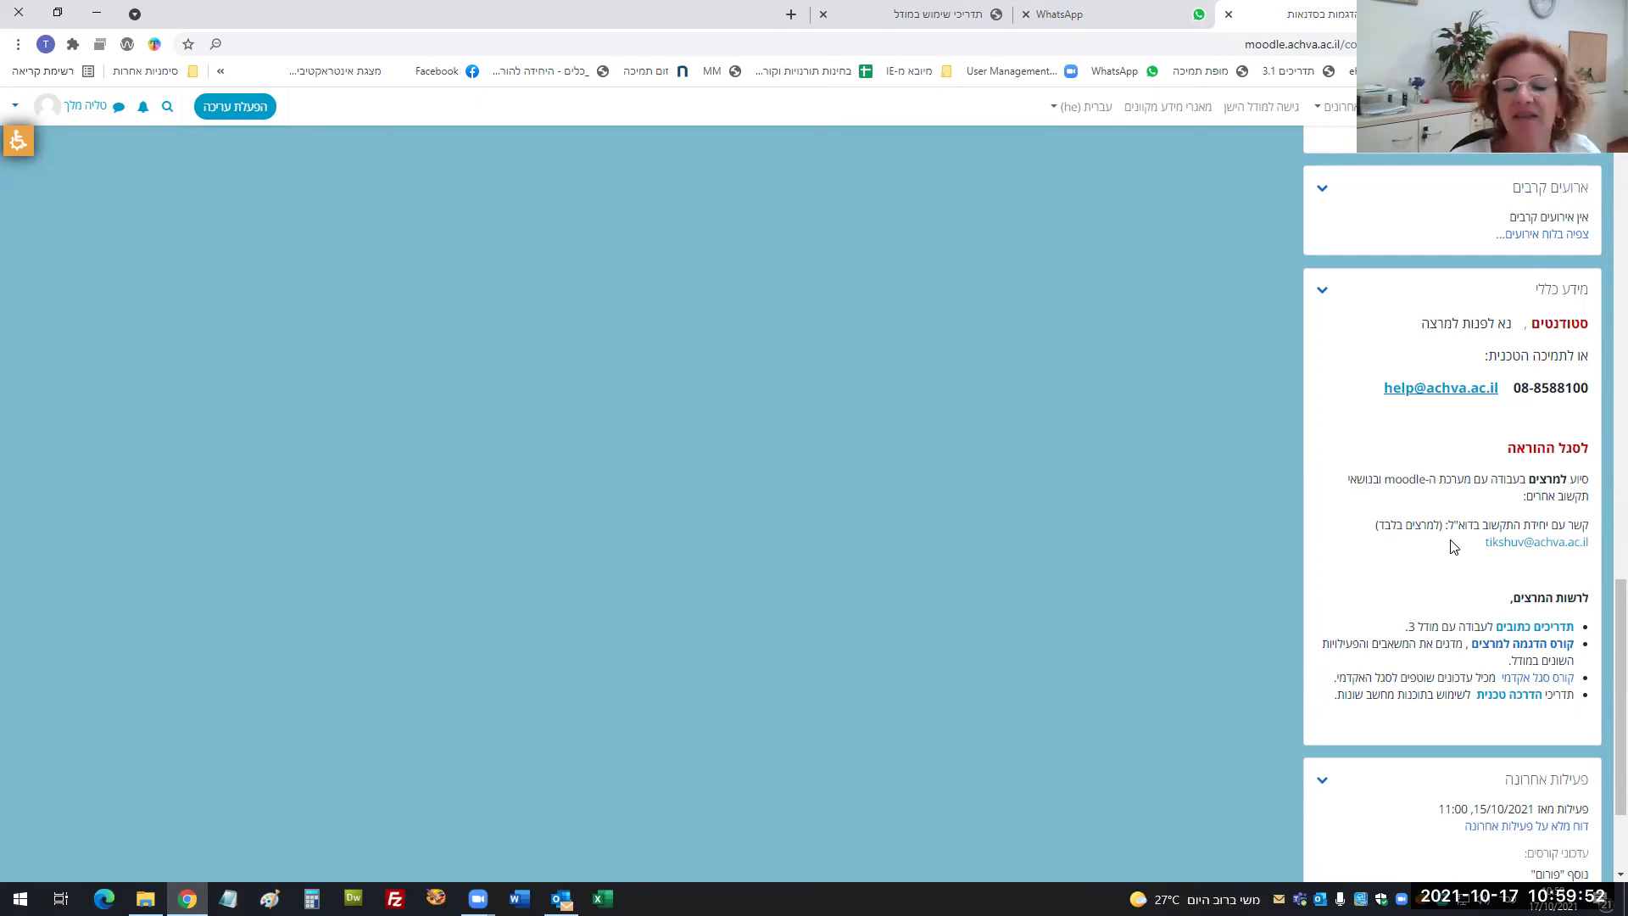
pyautogui.click(1524, 632)
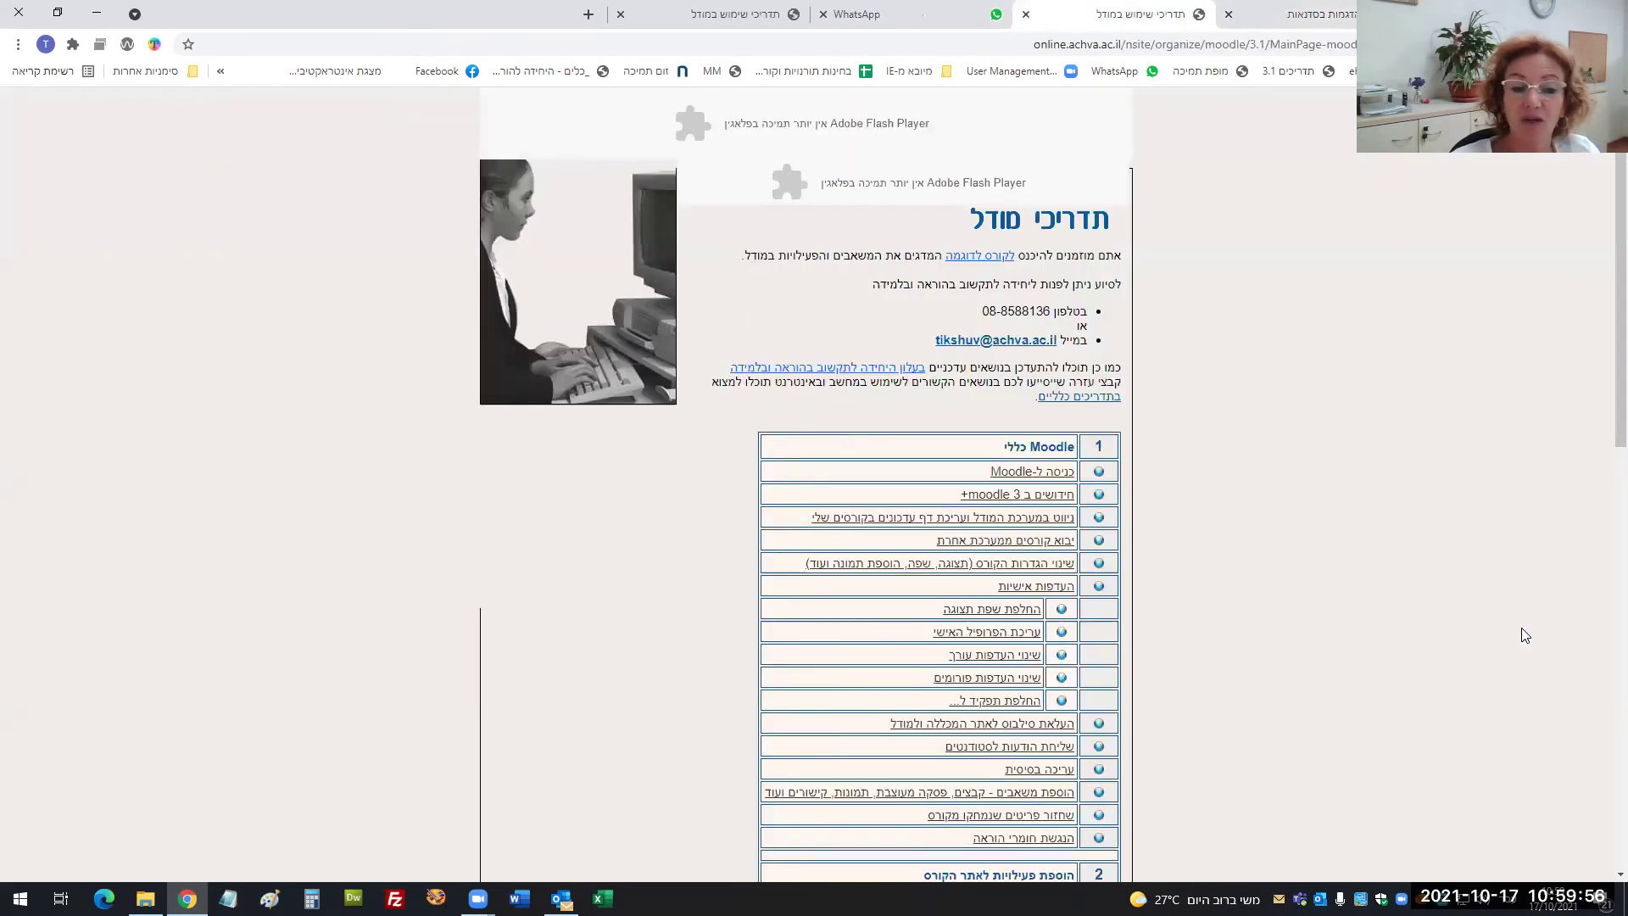
pyautogui.scroll(-6, 1265, 403)
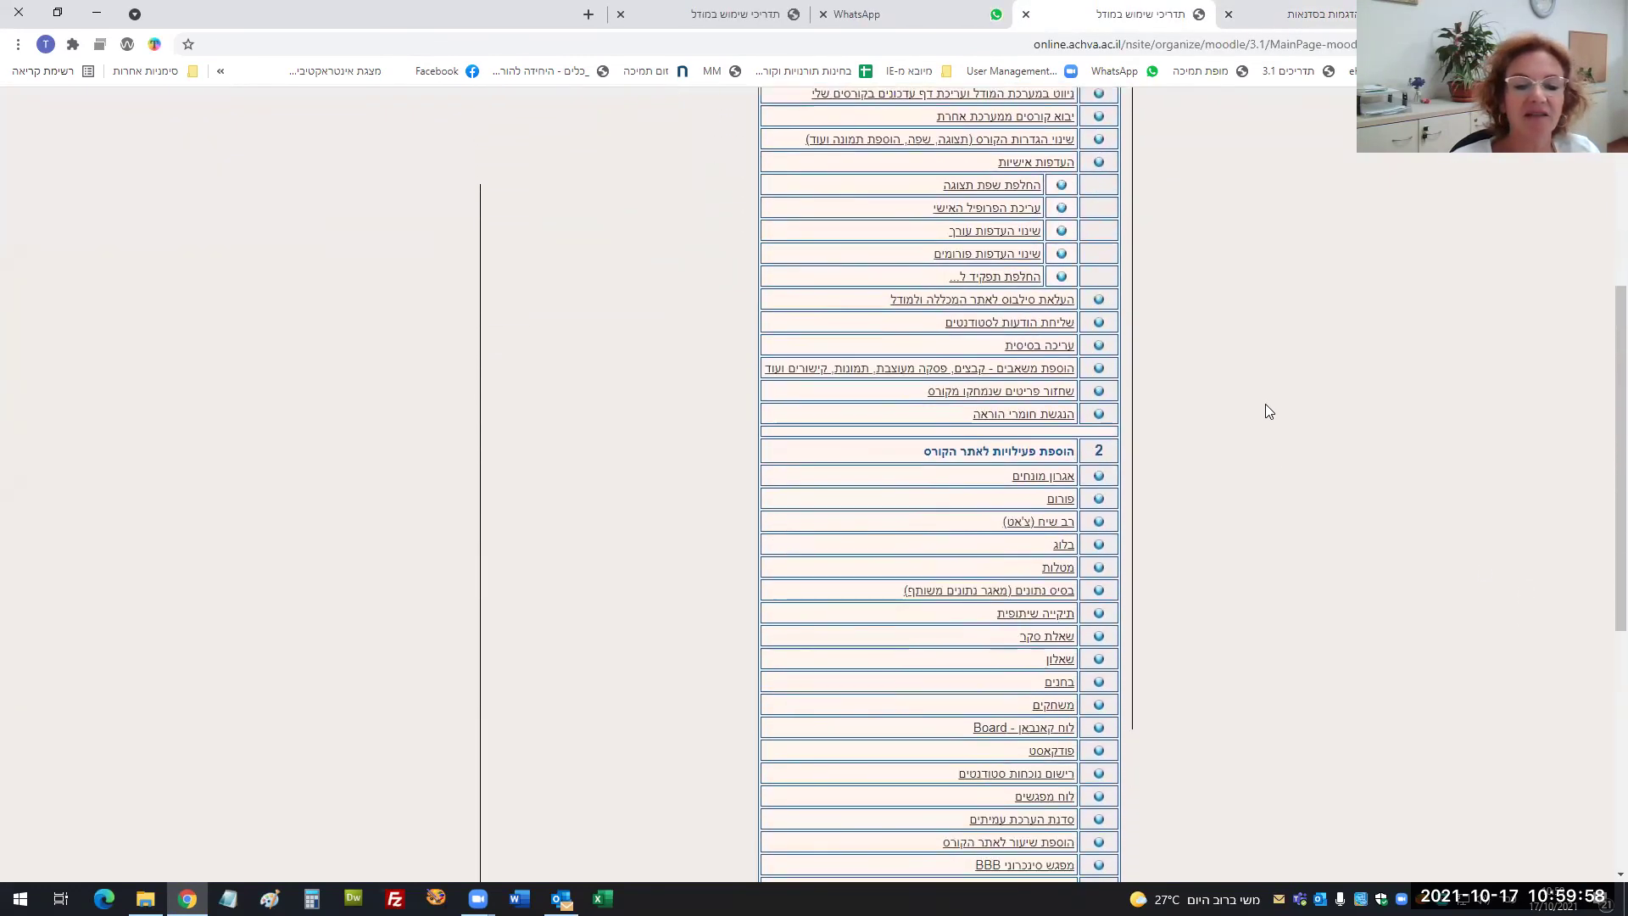
pyautogui.scroll(-3, 1265, 403)
pyautogui.scroll(9, 1265, 404)
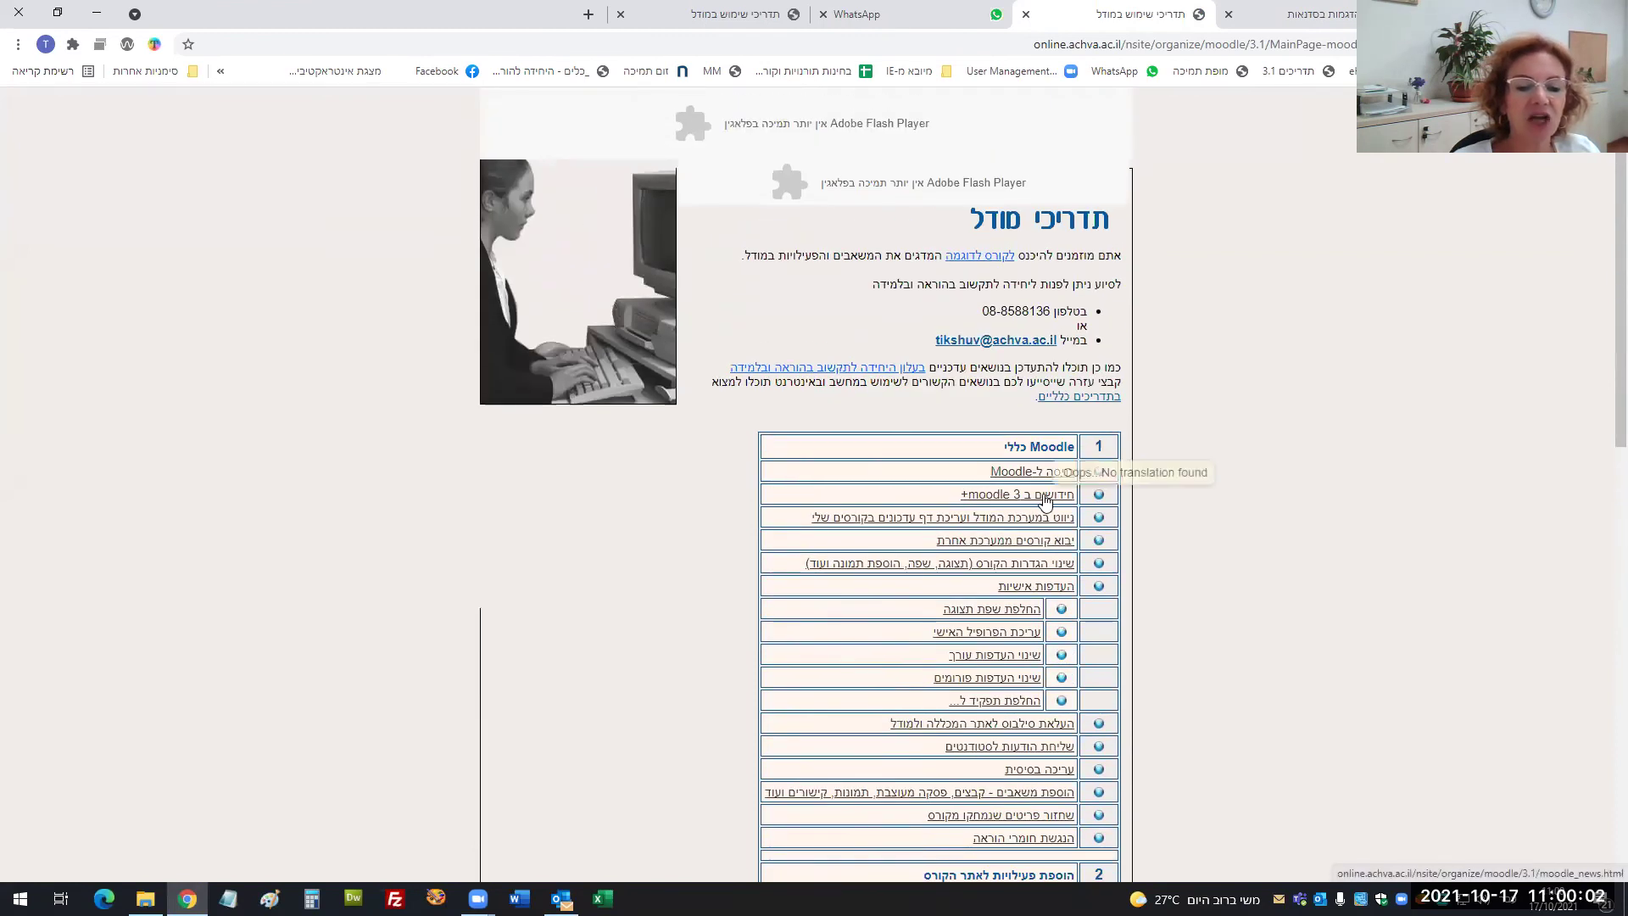
# Read through the guide on what is new in Moodle 3+, close it, and return to the course's מידע כללי block
pyautogui.click(1046, 501)
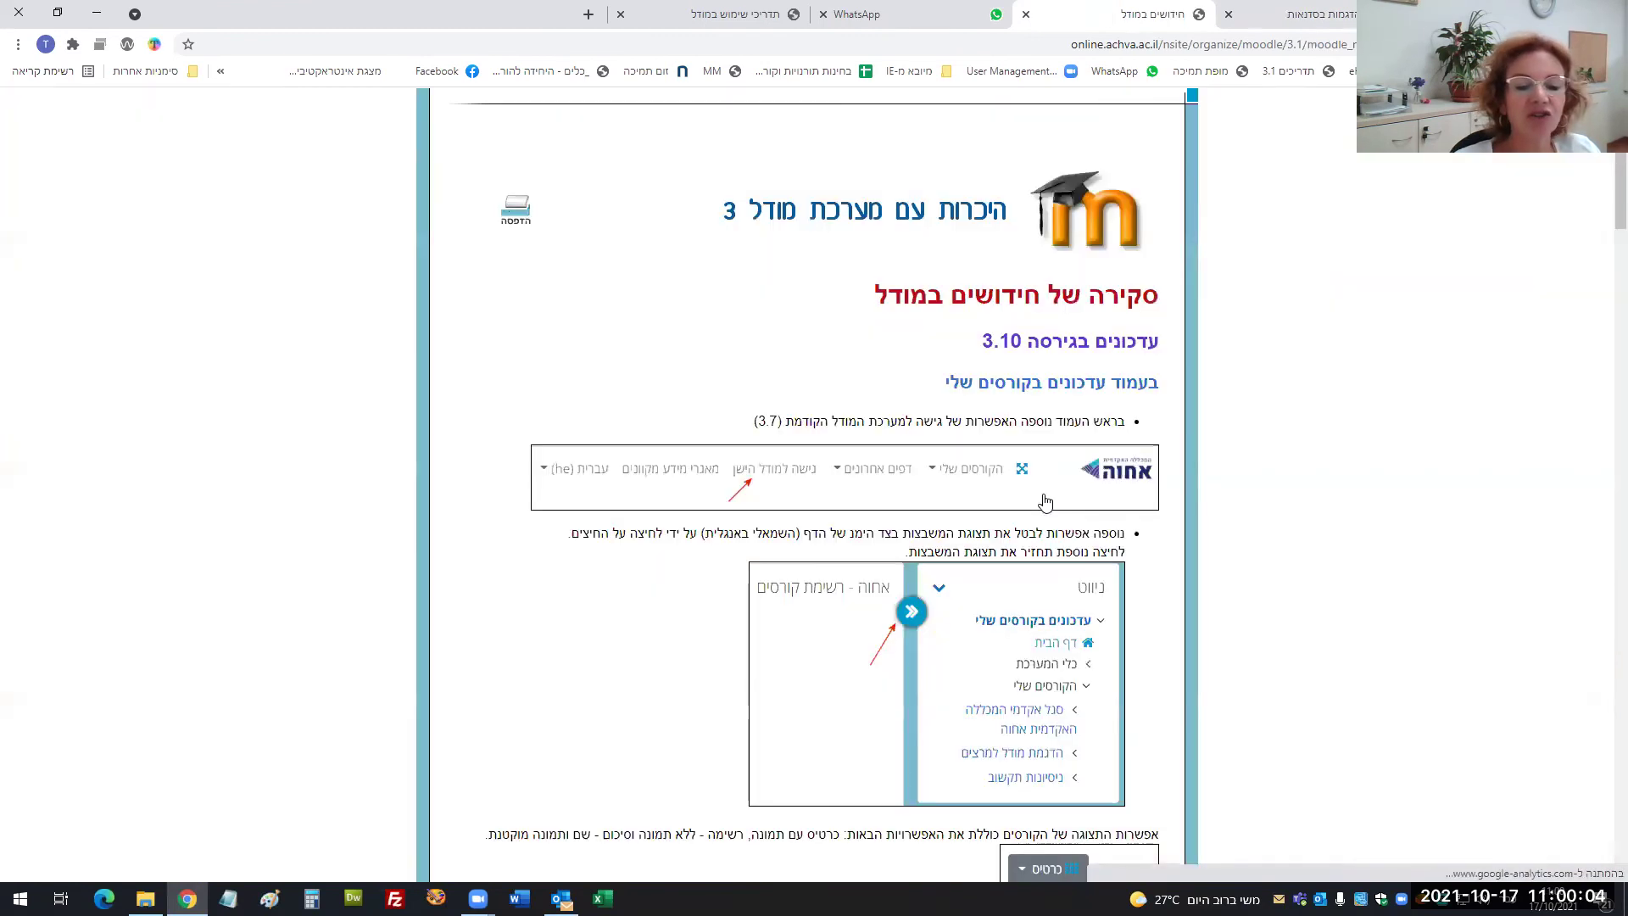
pyautogui.scroll(-2, 1341, 501)
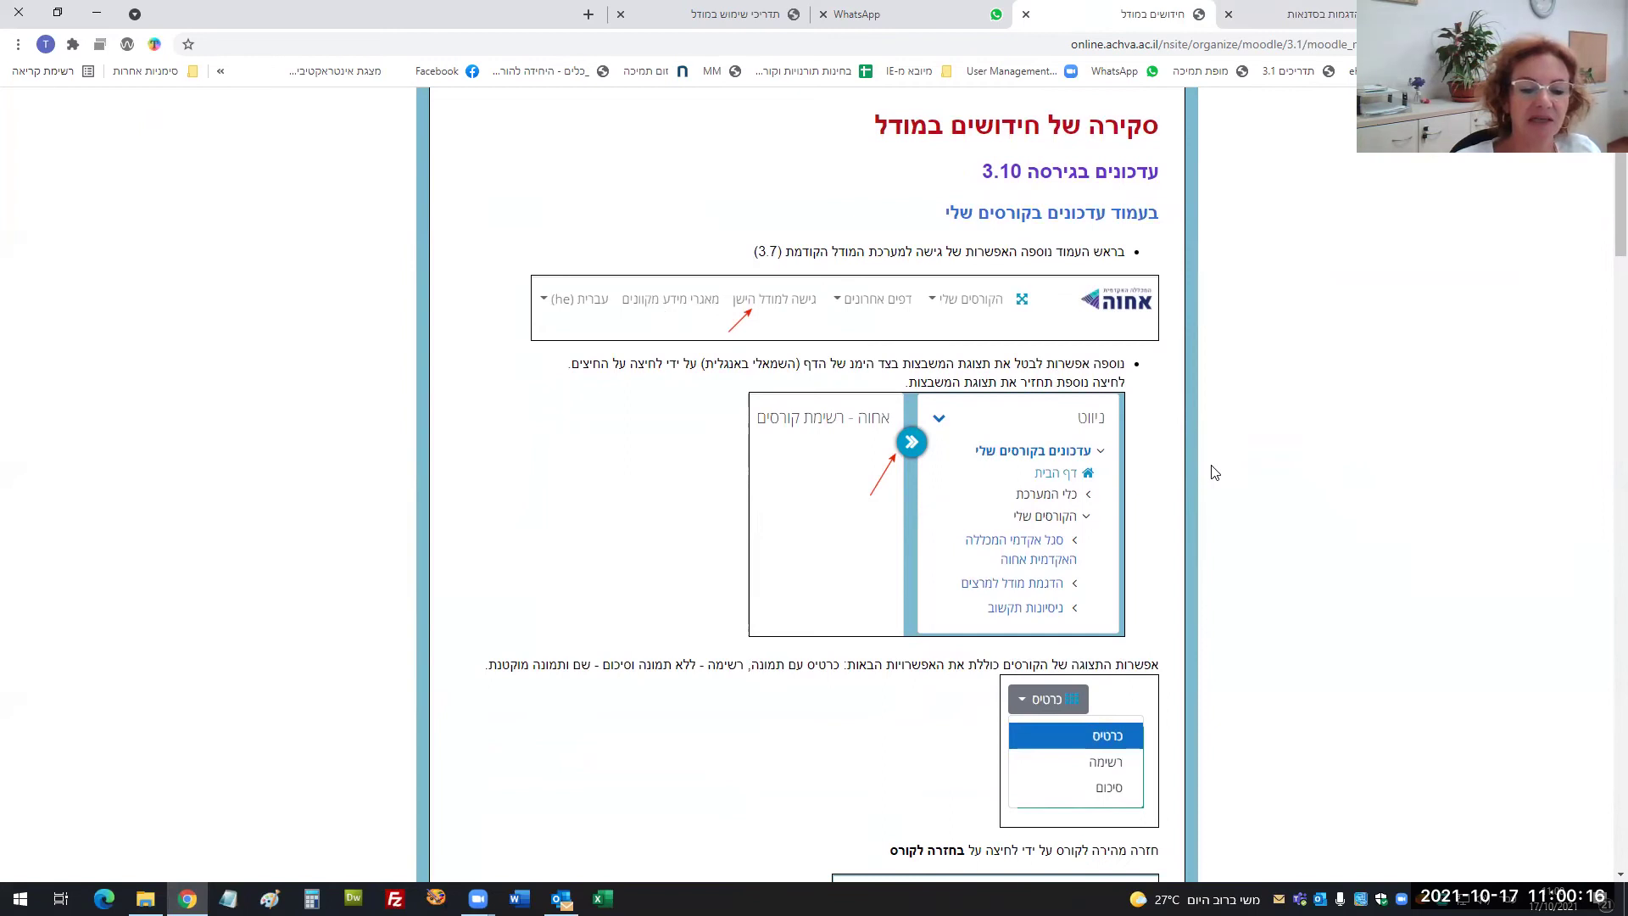
pyautogui.scroll(-4, 1214, 472)
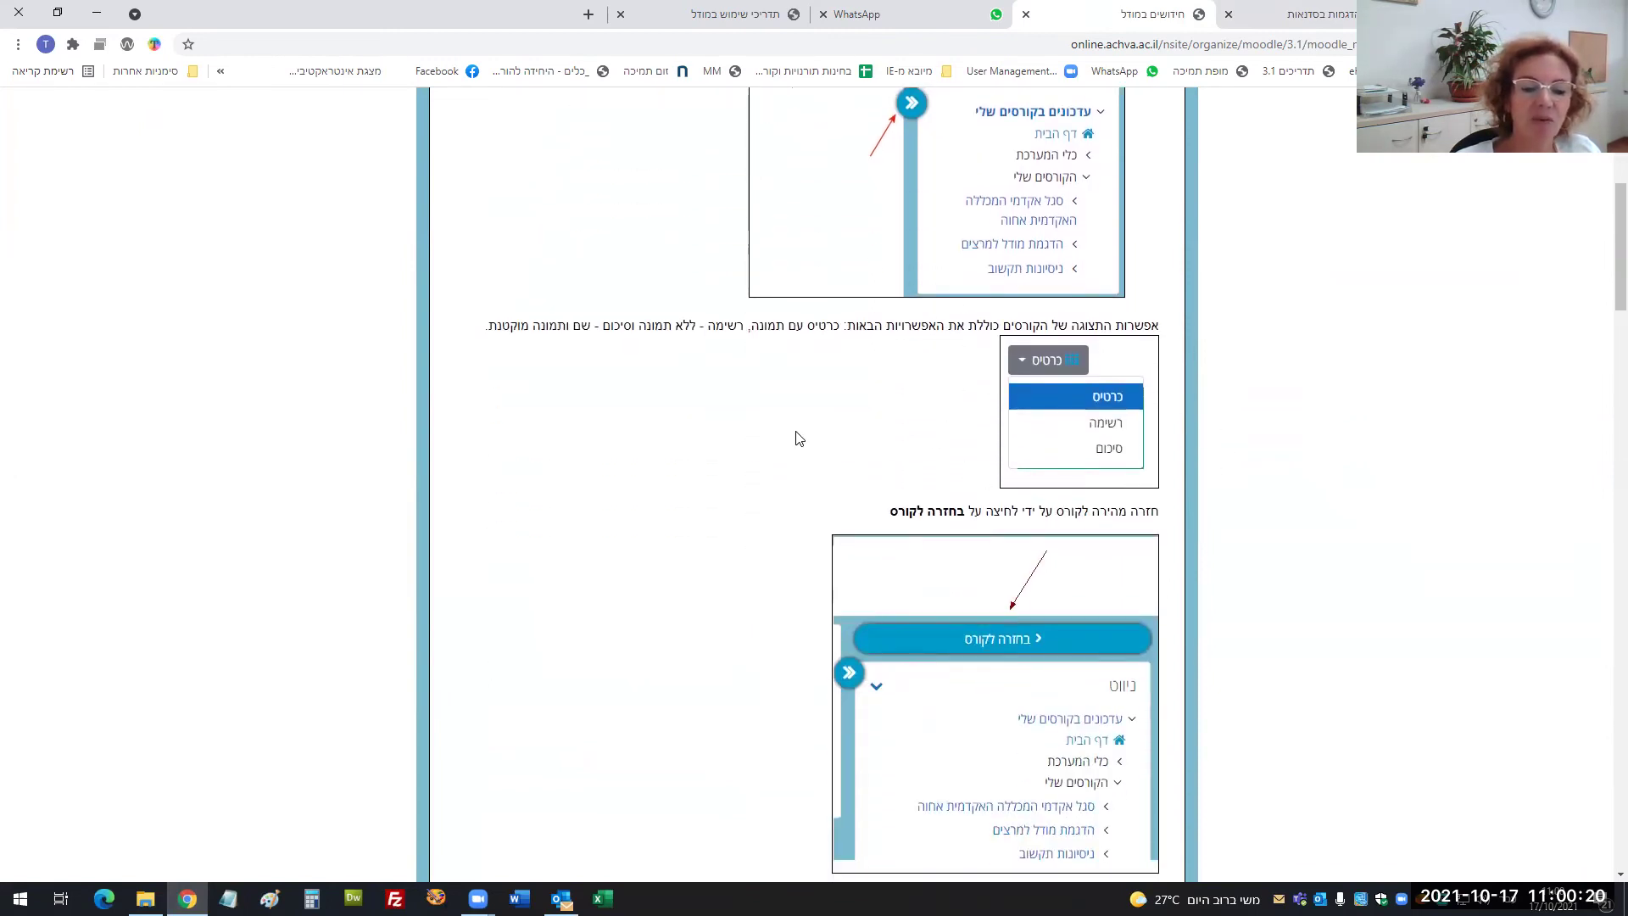
pyautogui.scroll(-3, 796, 435)
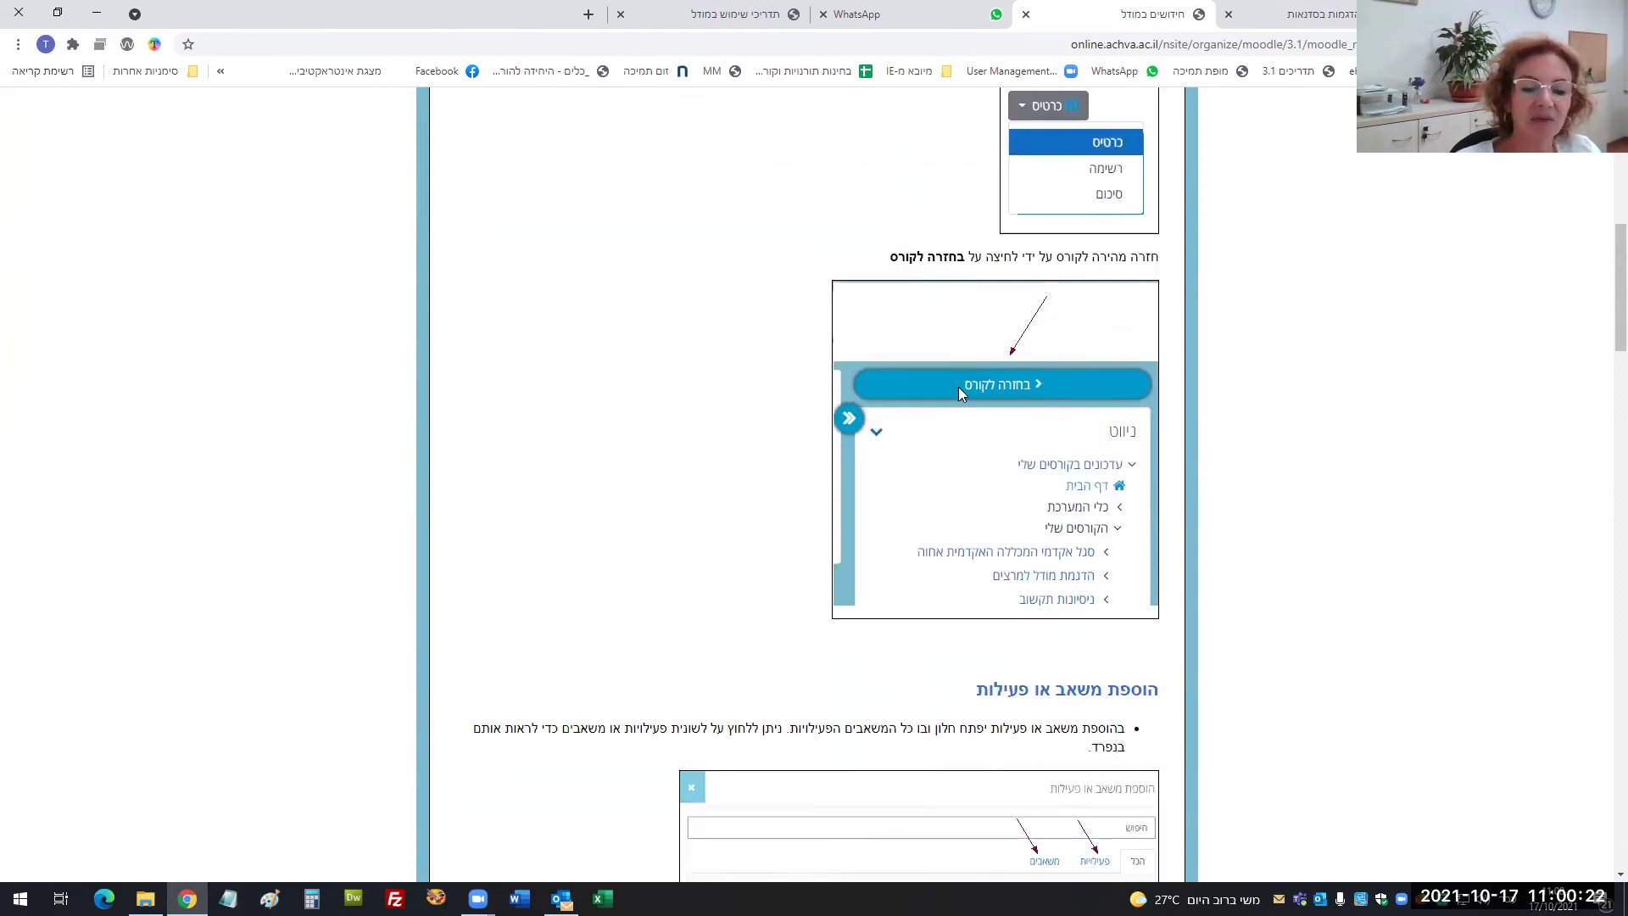
pyautogui.scroll(-4, 747, 441)
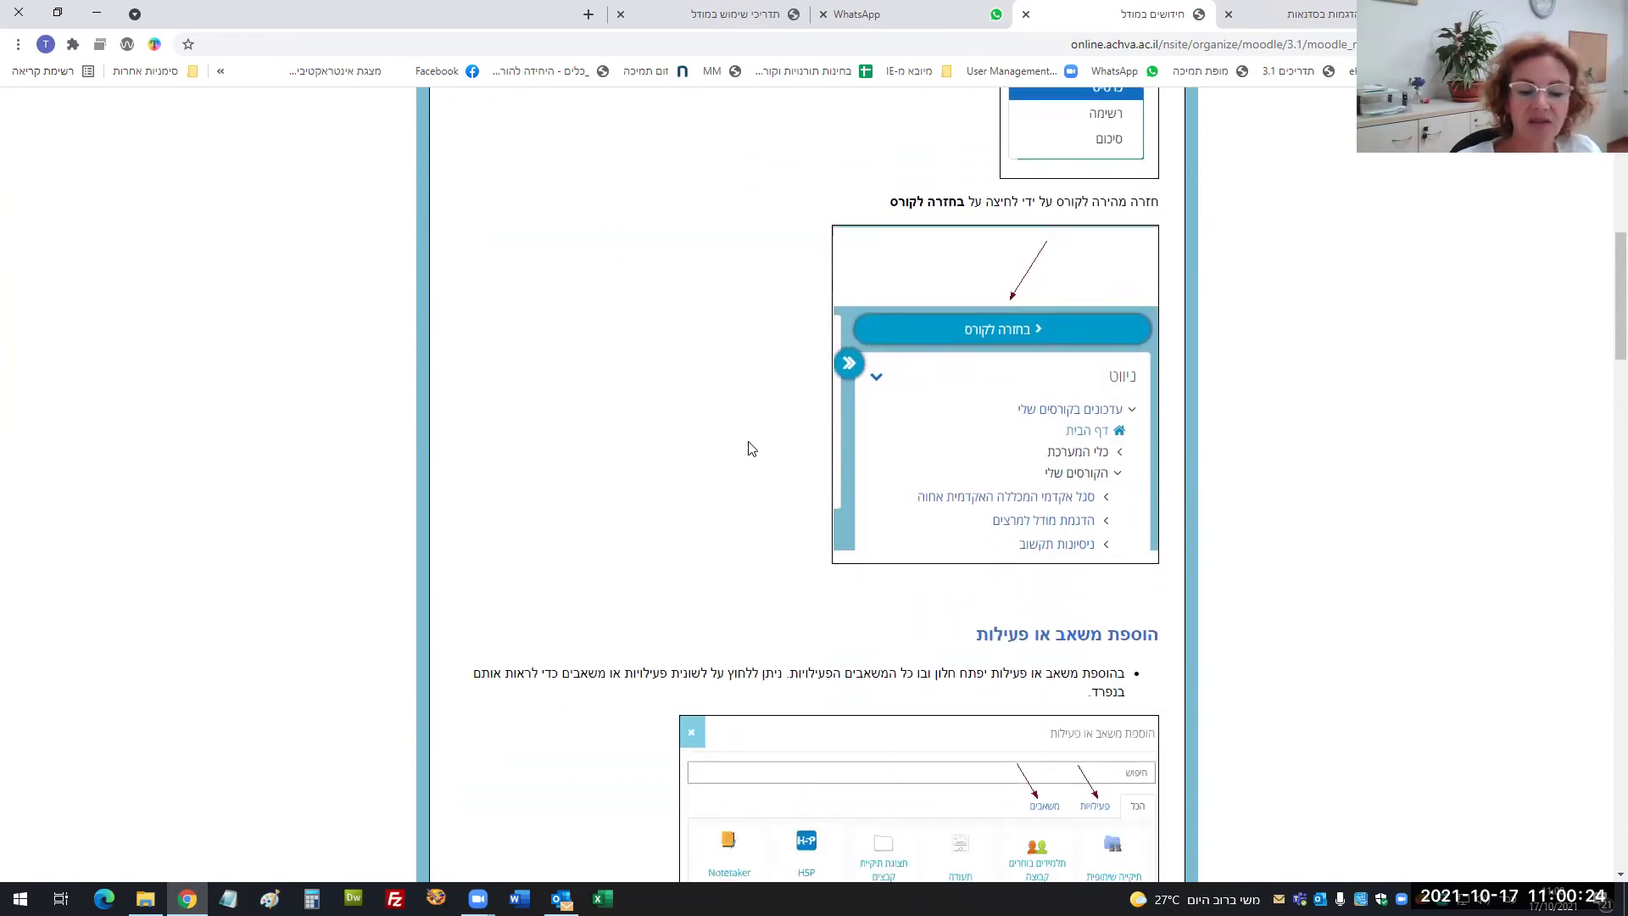
pyautogui.scroll(-4, 748, 433)
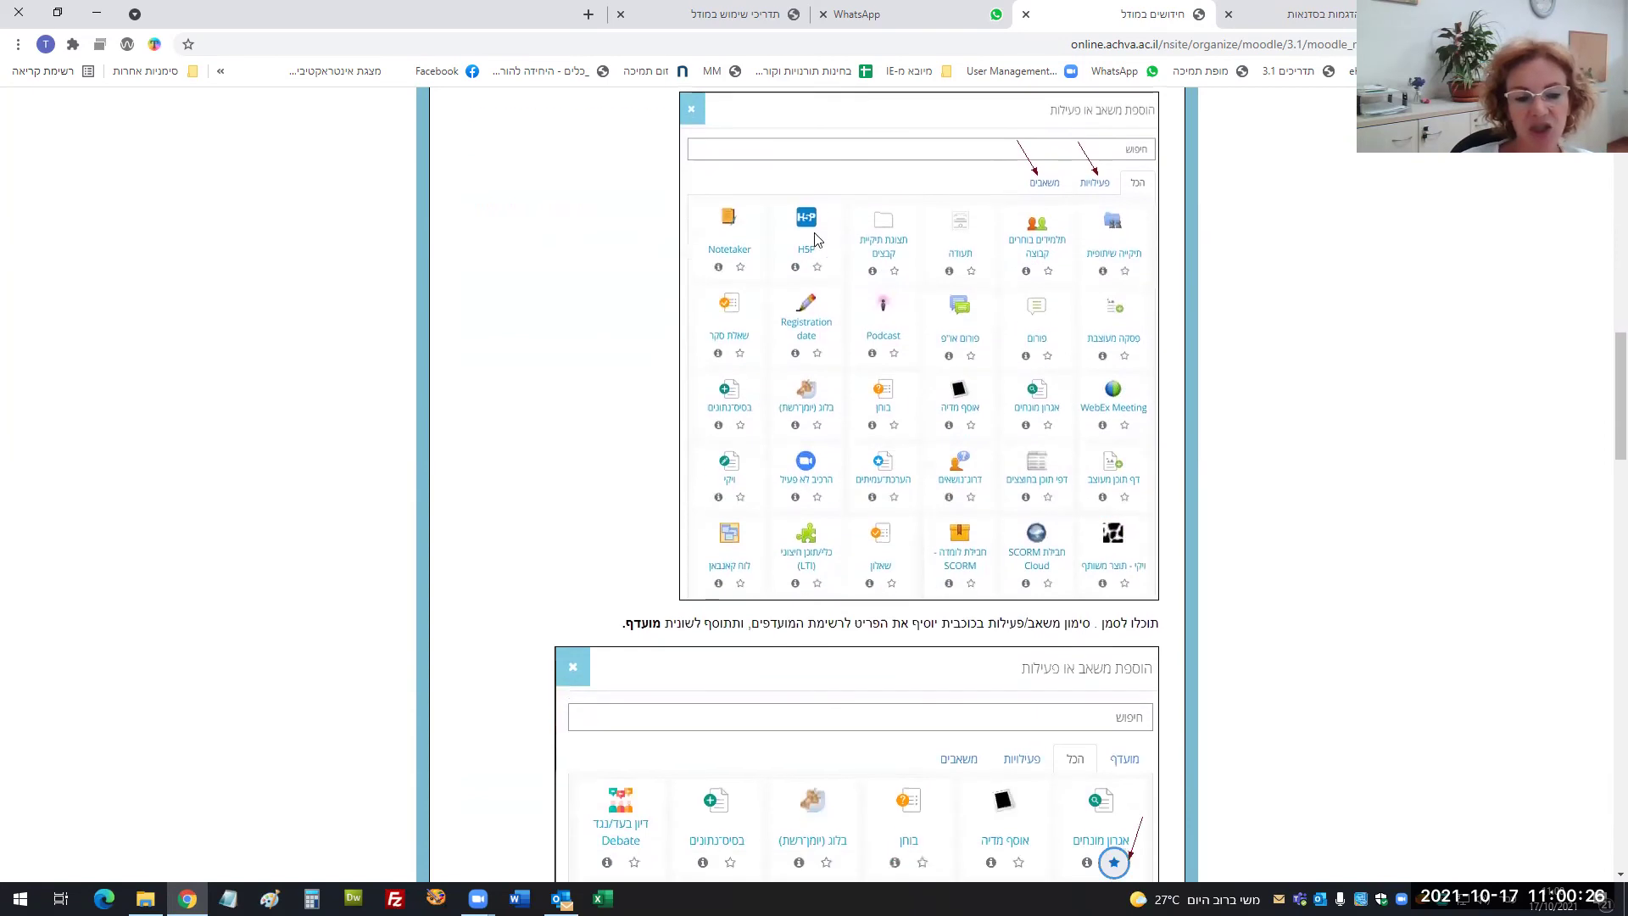
pyautogui.scroll(-5, 873, 263)
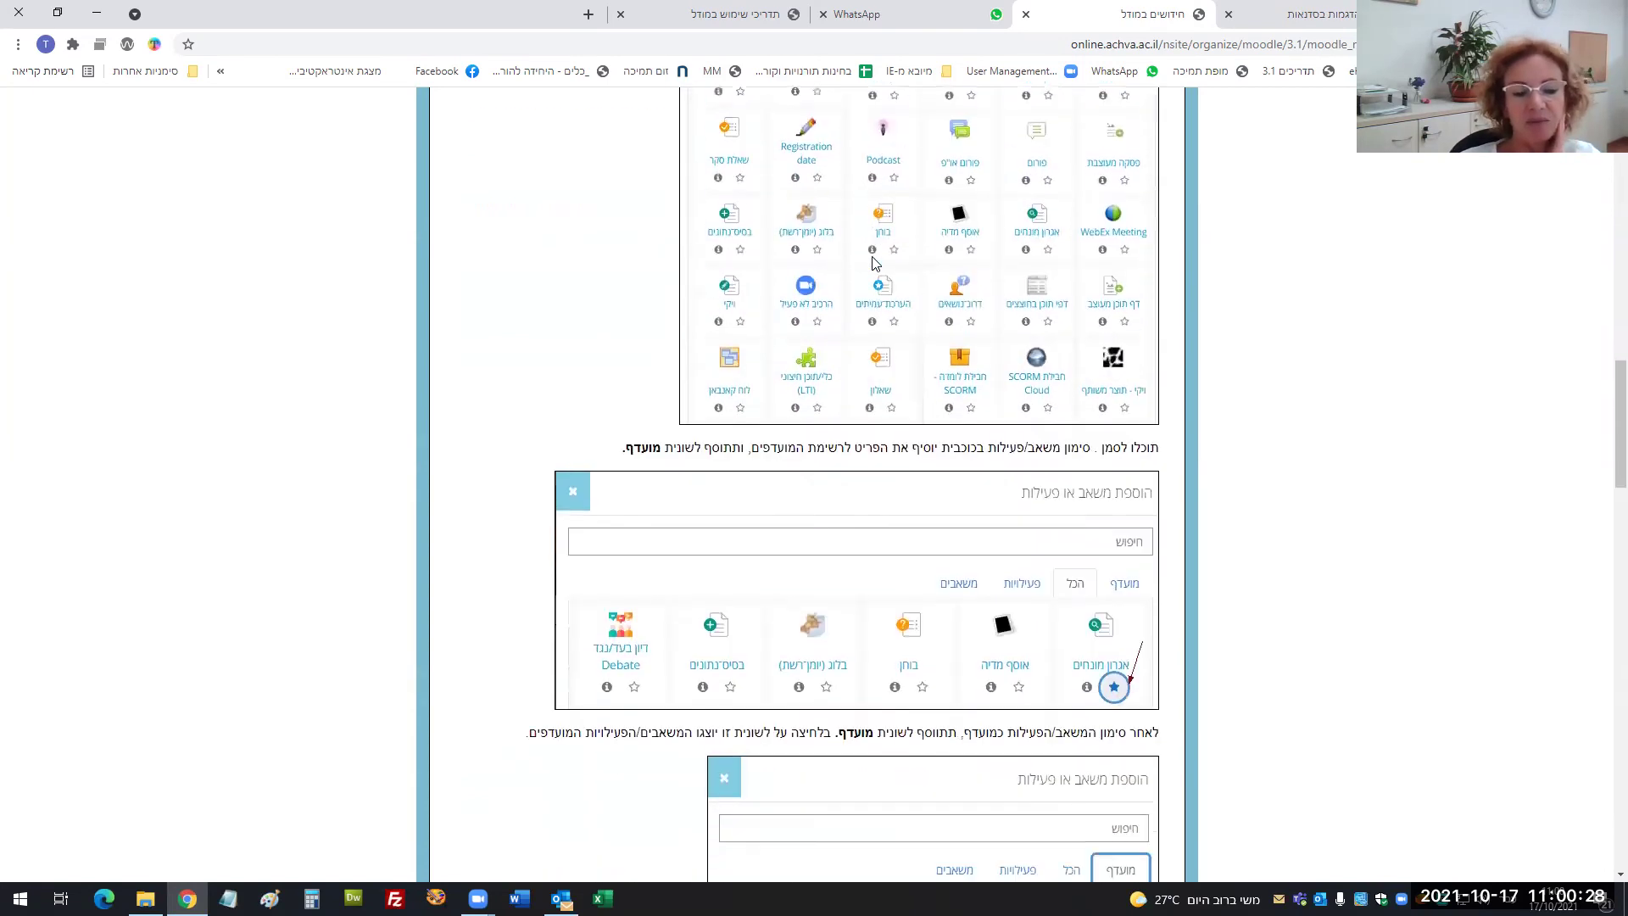
pyautogui.scroll(-1, 888, 408)
pyautogui.scroll(6, 890, 398)
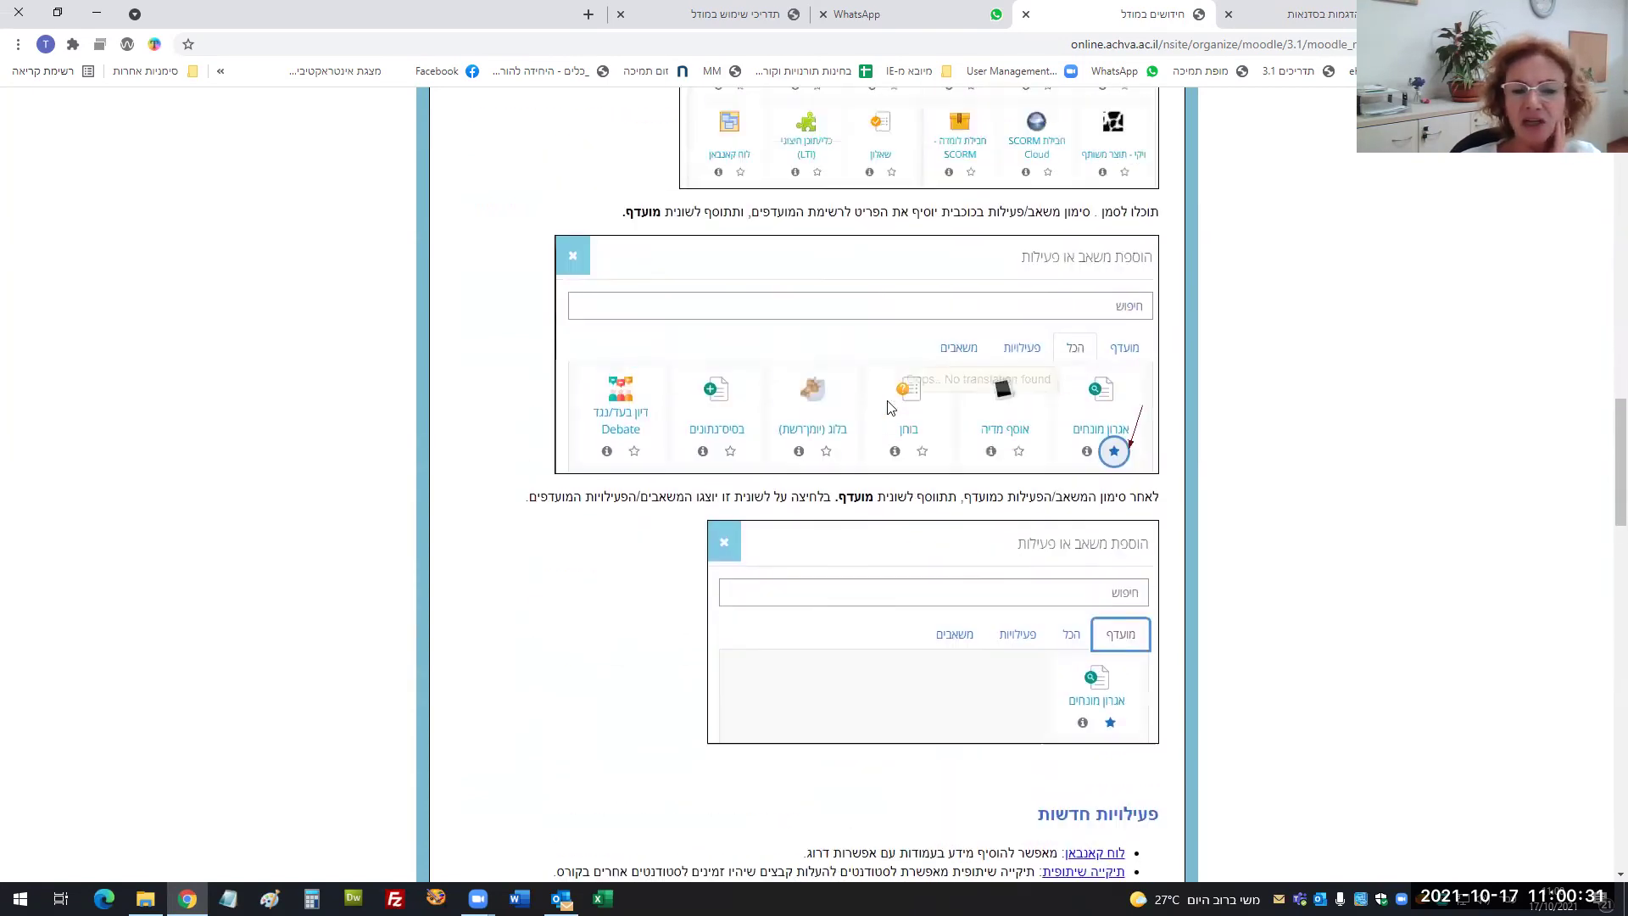
pyautogui.click(1025, 14)
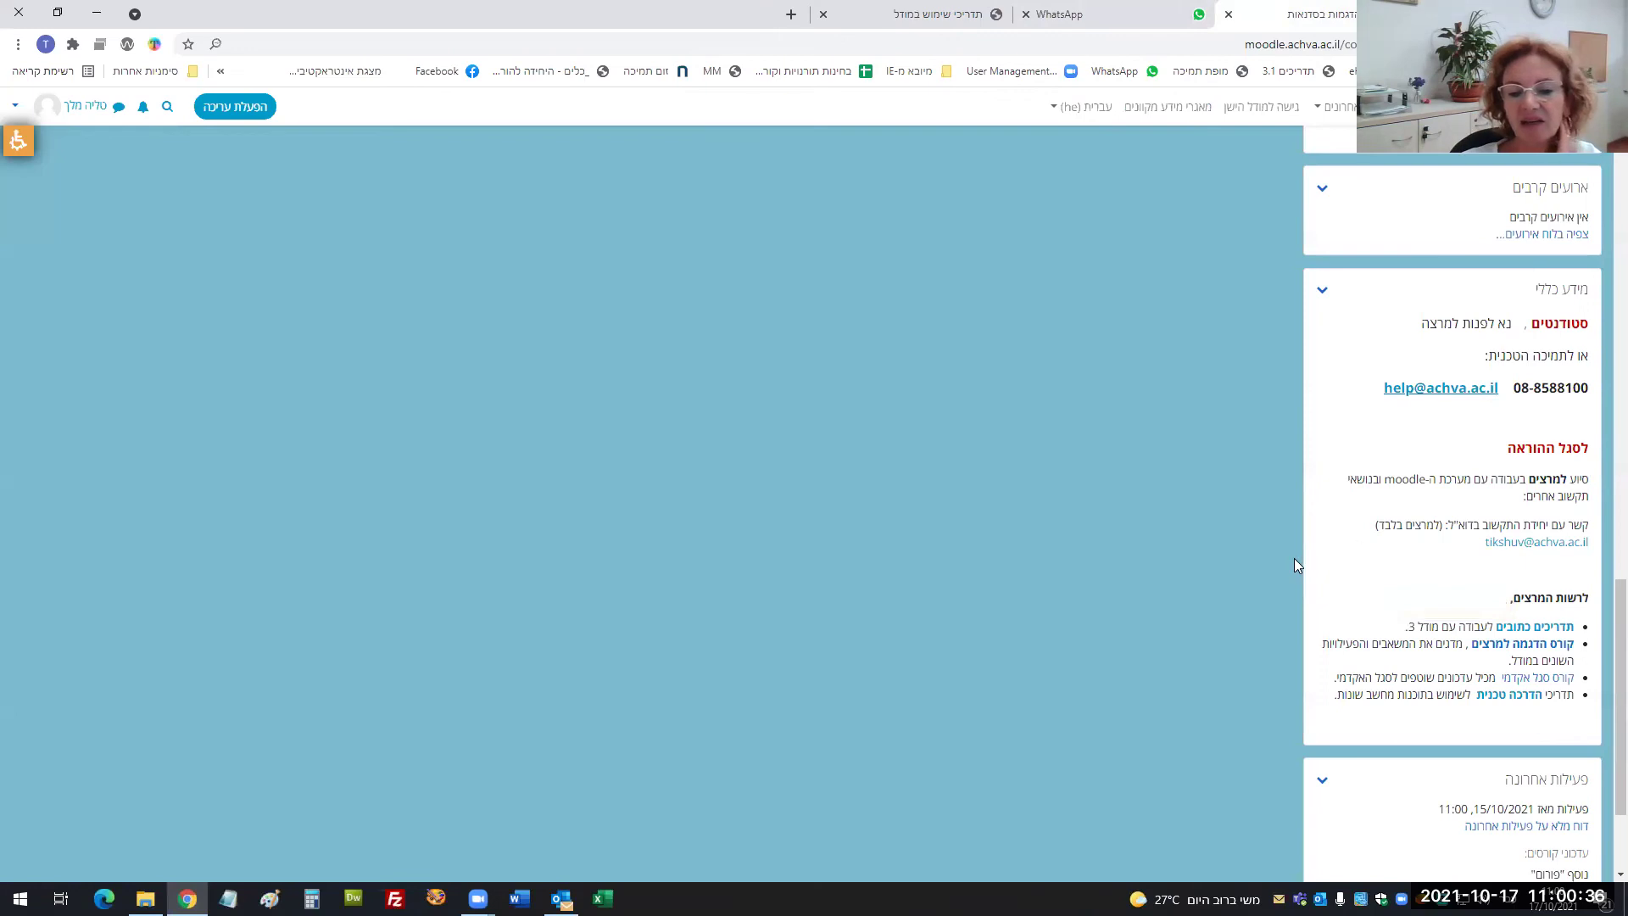
pyautogui.moveTo(1602, 606)
pyautogui.mouseDown()
pyautogui.moveTo(1602, 543)
pyautogui.moveTo(1603, 591)
pyautogui.mouseUp()
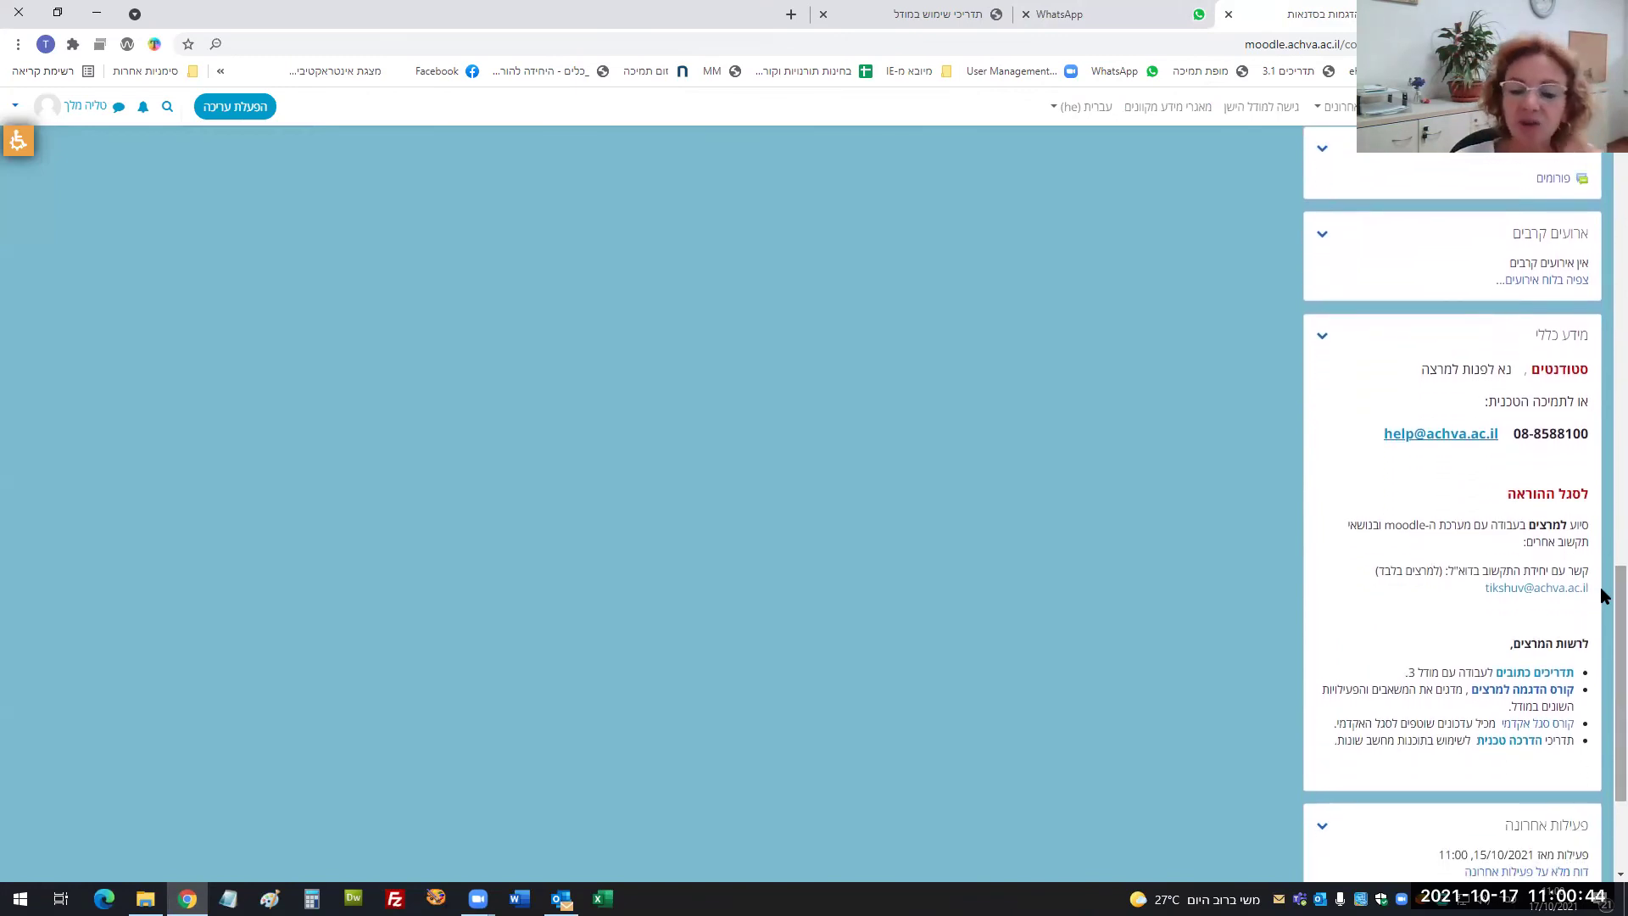
pyautogui.moveTo(1602, 594); pyautogui.dragTo(1603, 586)
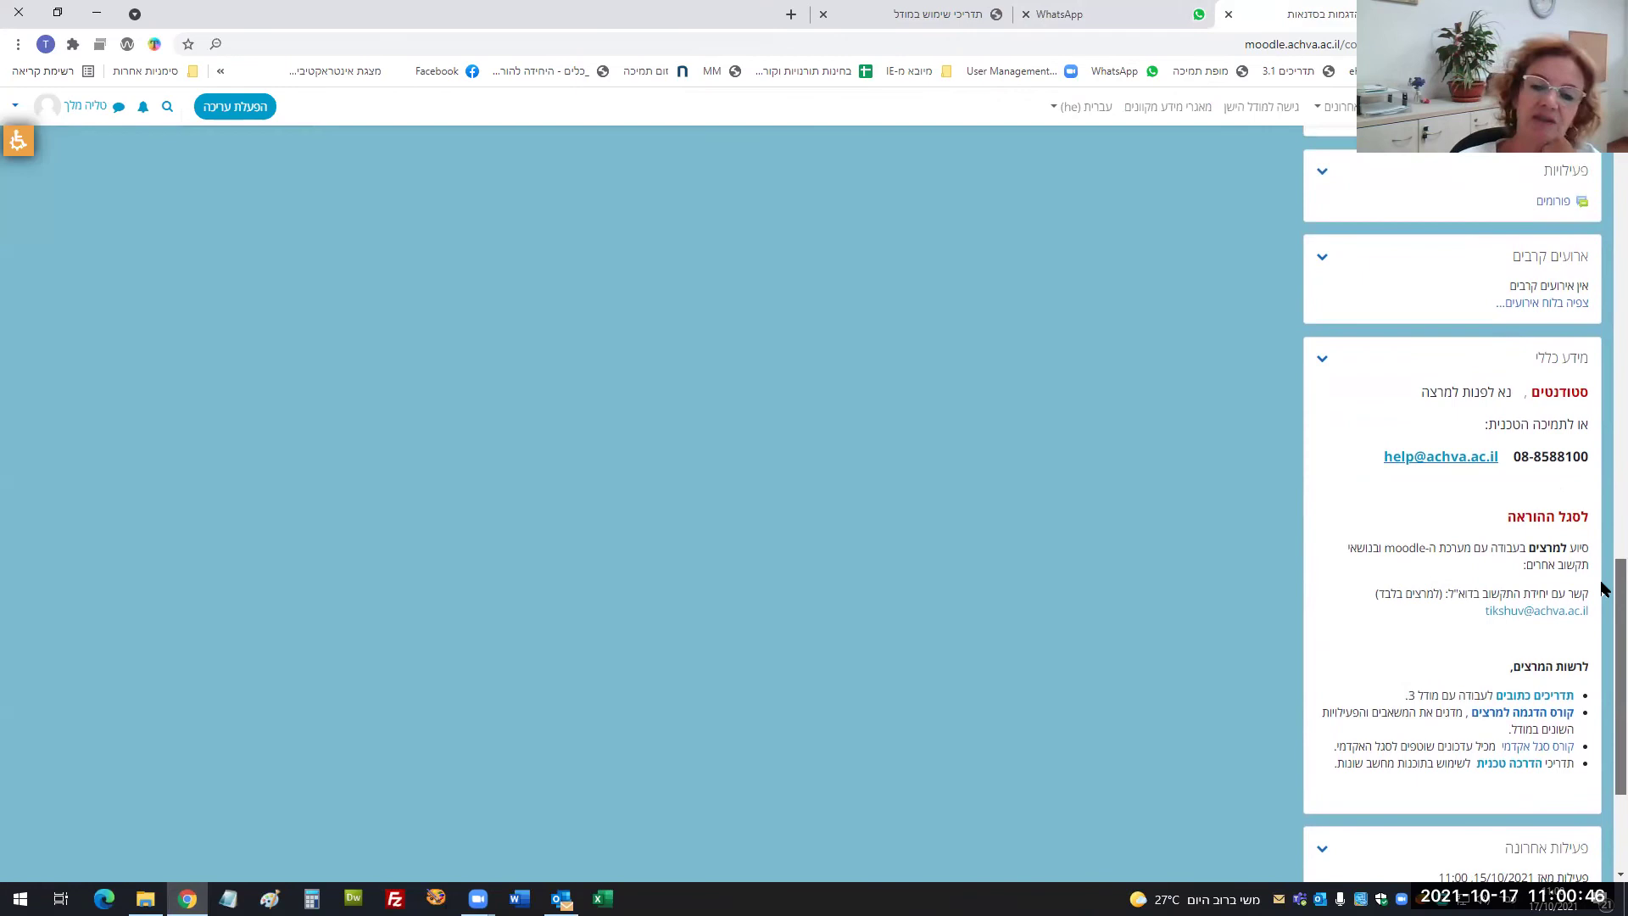
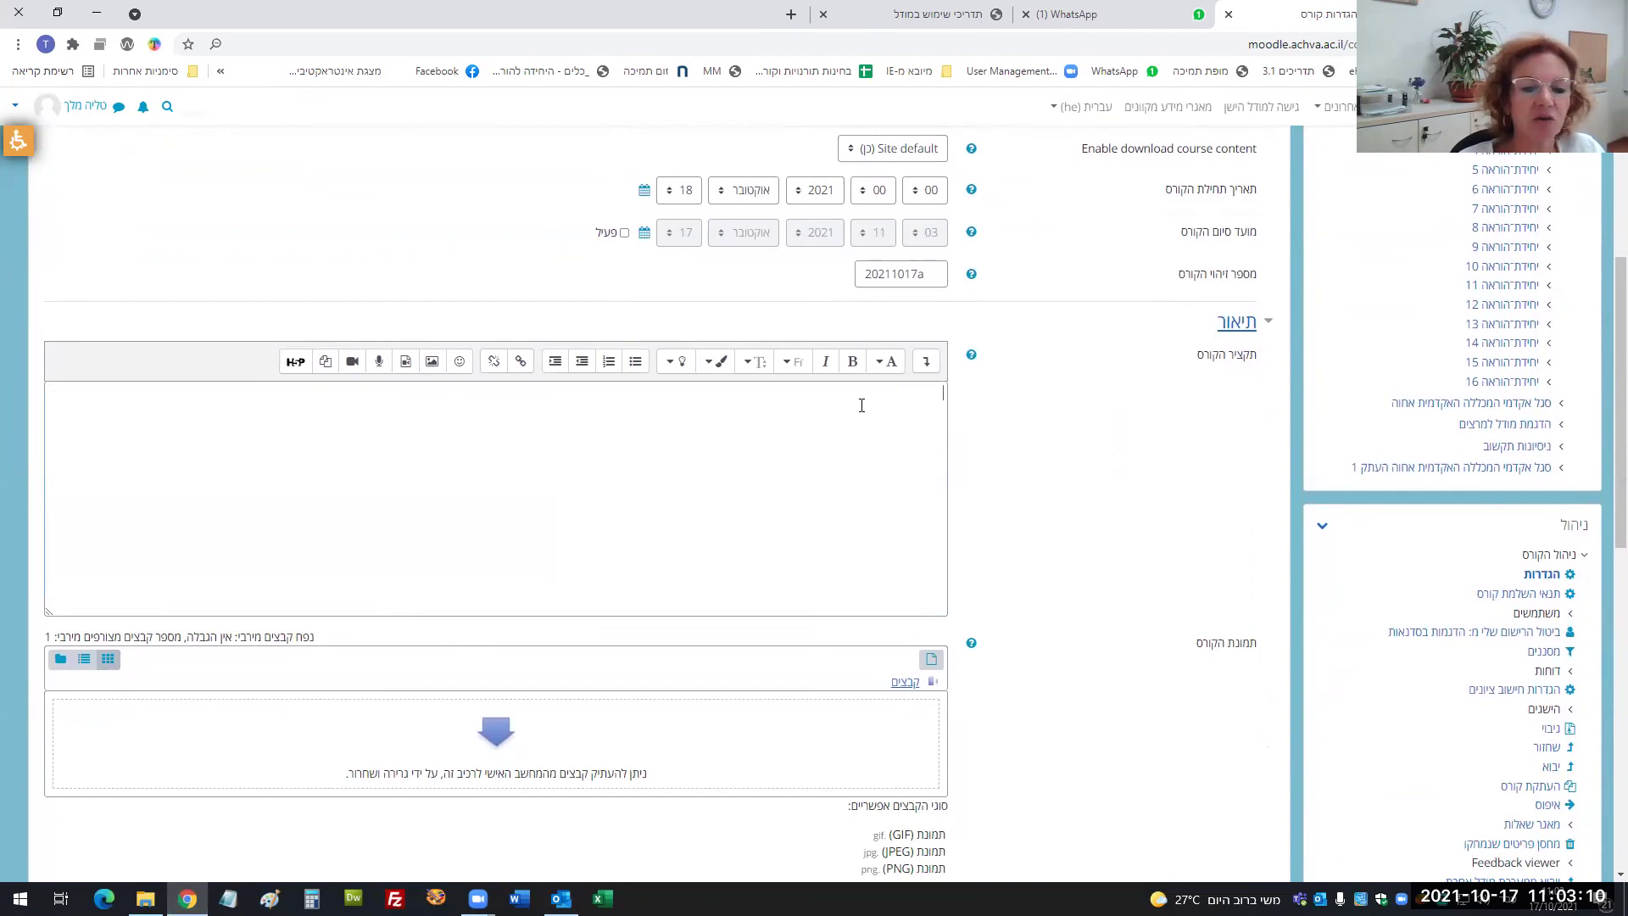
# Write a course summary beginning קורס זה נועד להדגמה בעת in the course settings
pyautogui.write('קורס זה')
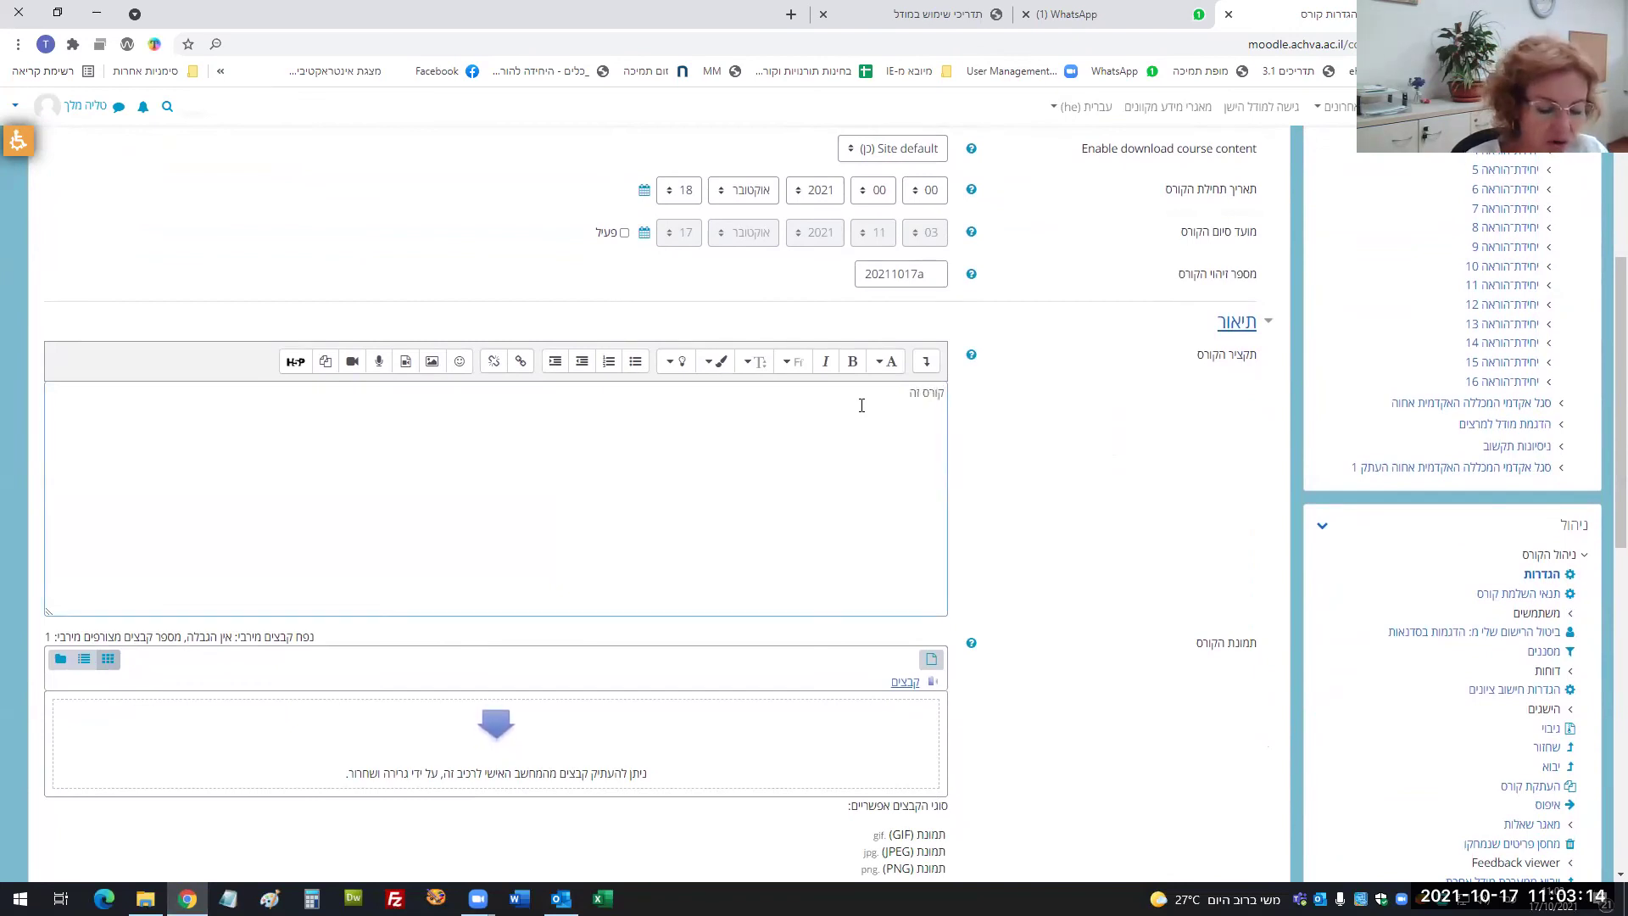
pyautogui.write(' נועד להו')
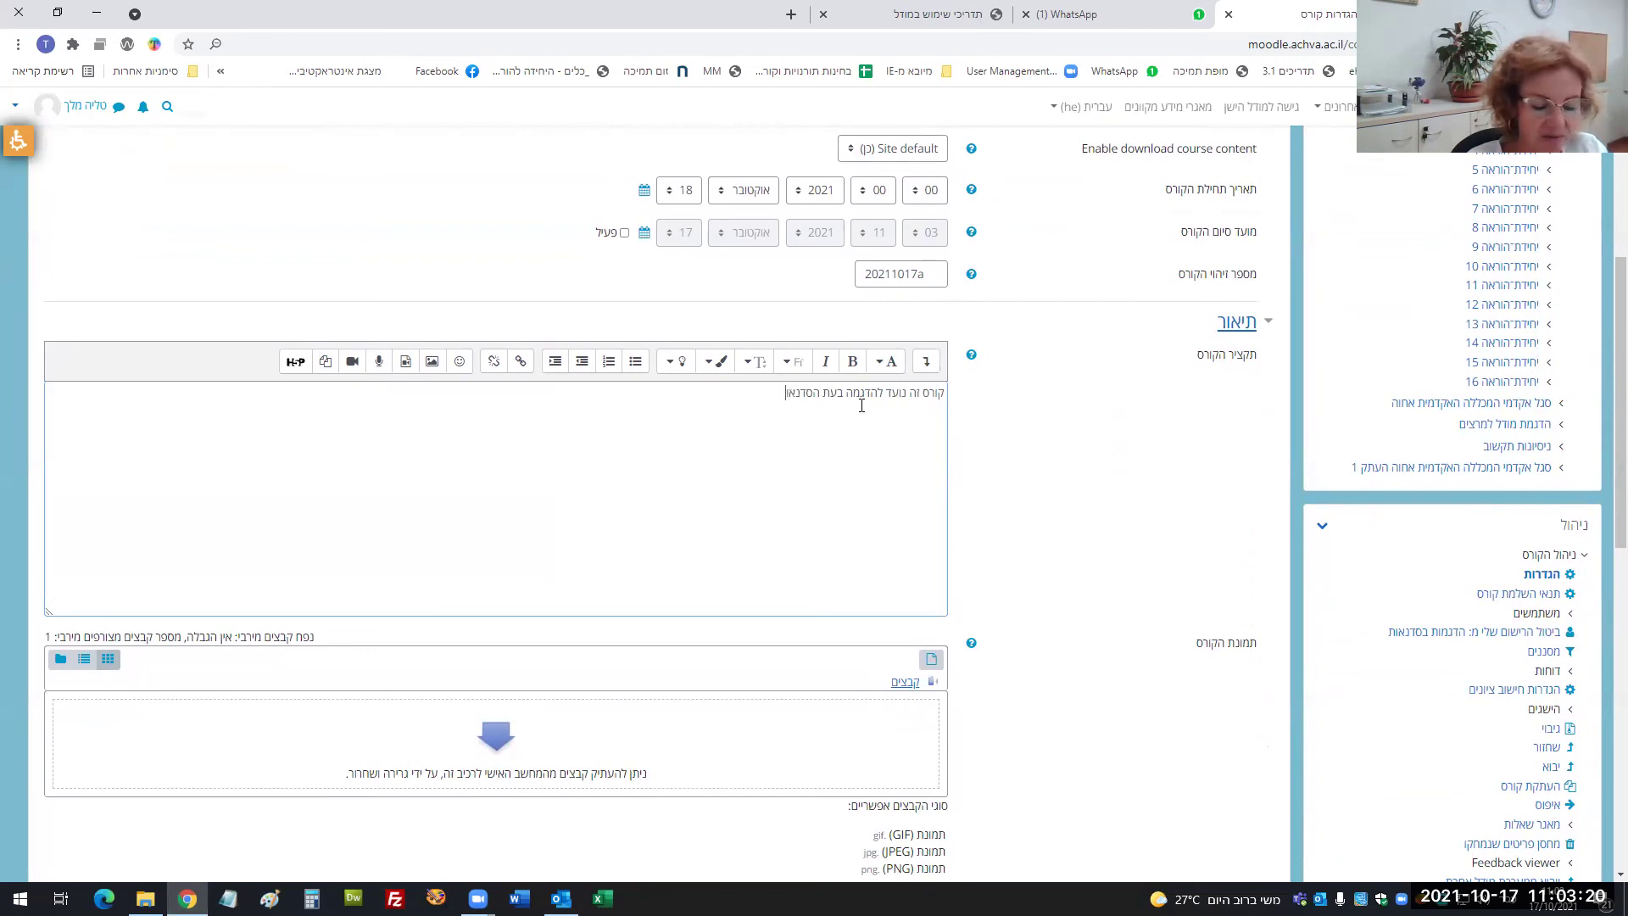
# Go to the course image setting, then switch to File Explorer and show the Pictures folder
pyautogui.scroll(-4, 861, 405)
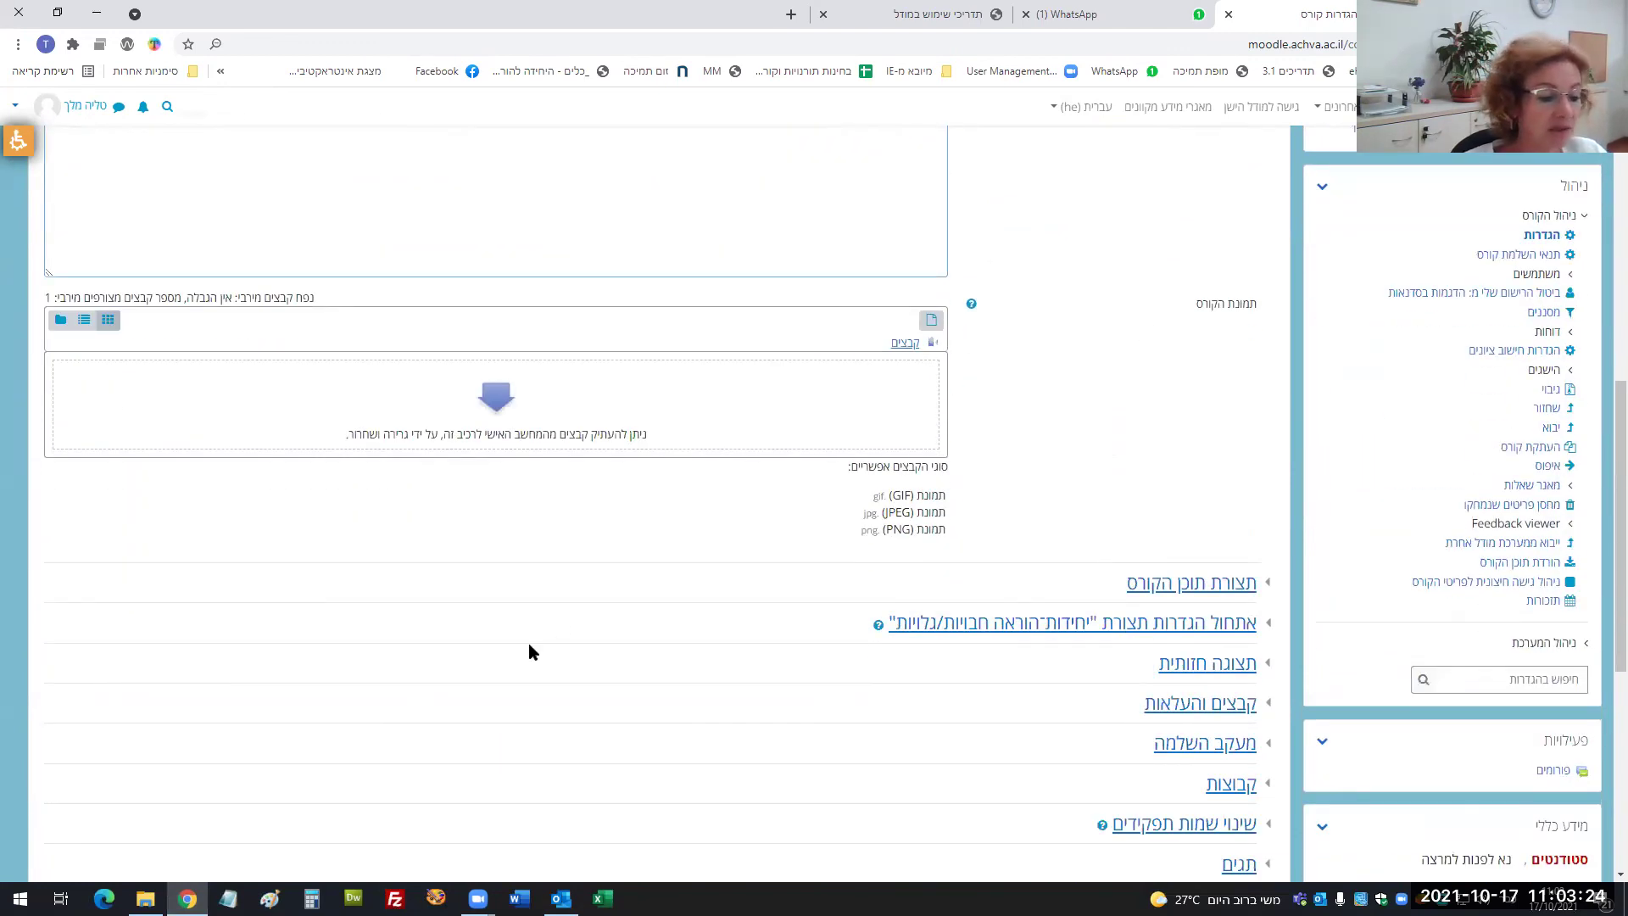
pyautogui.moveTo(146, 897)
pyautogui.click(173, 867)
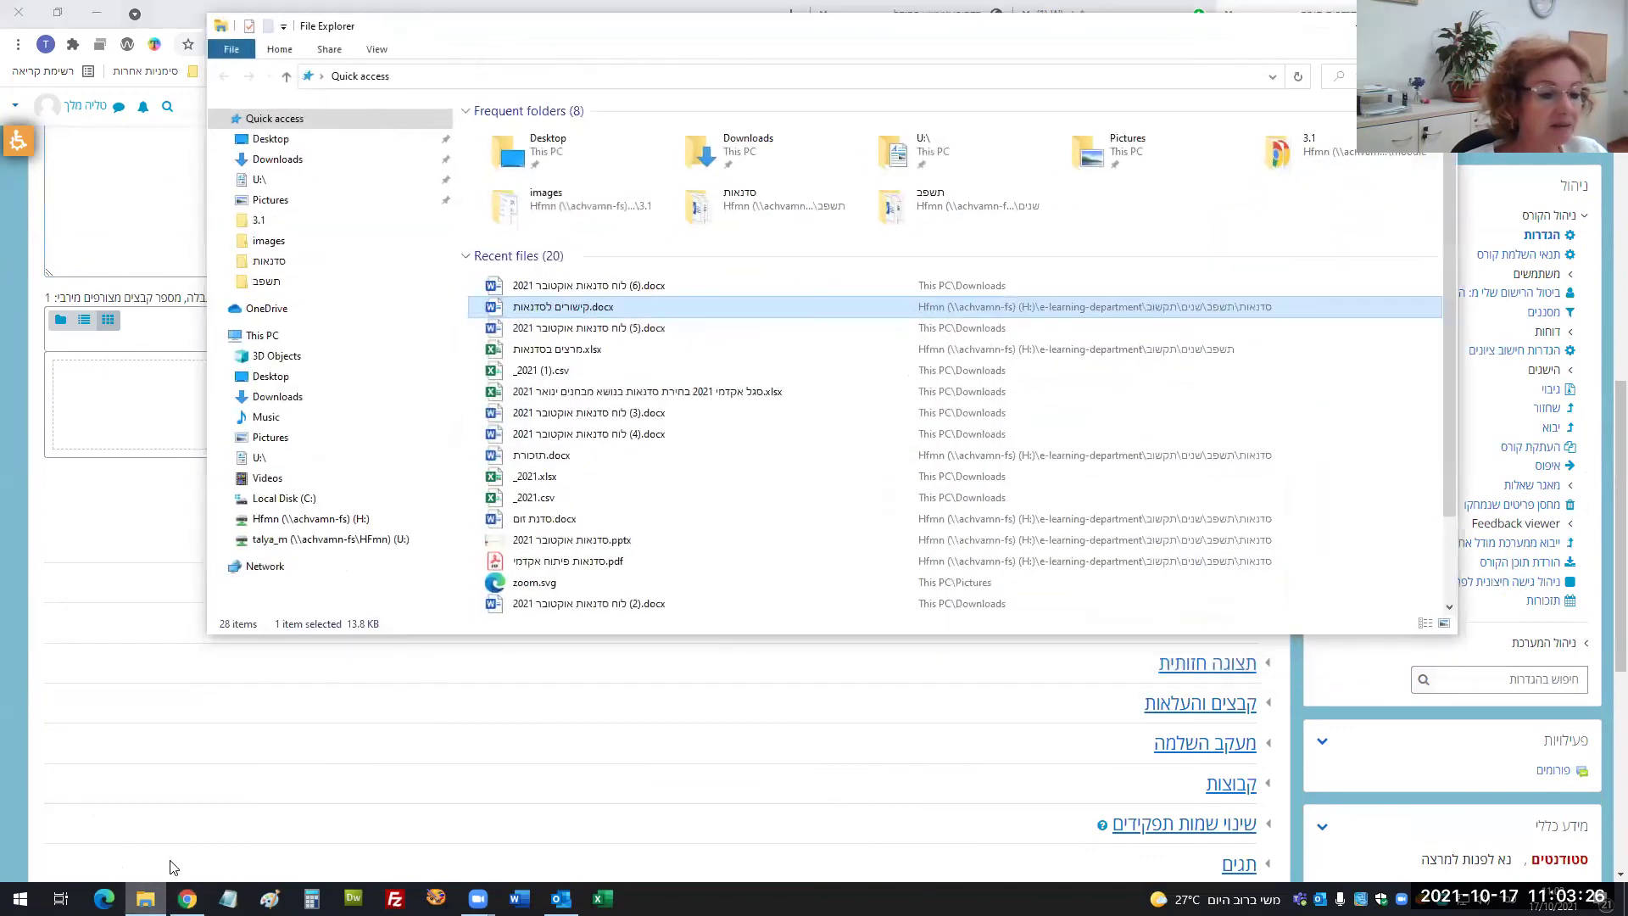
pyautogui.click(270, 437)
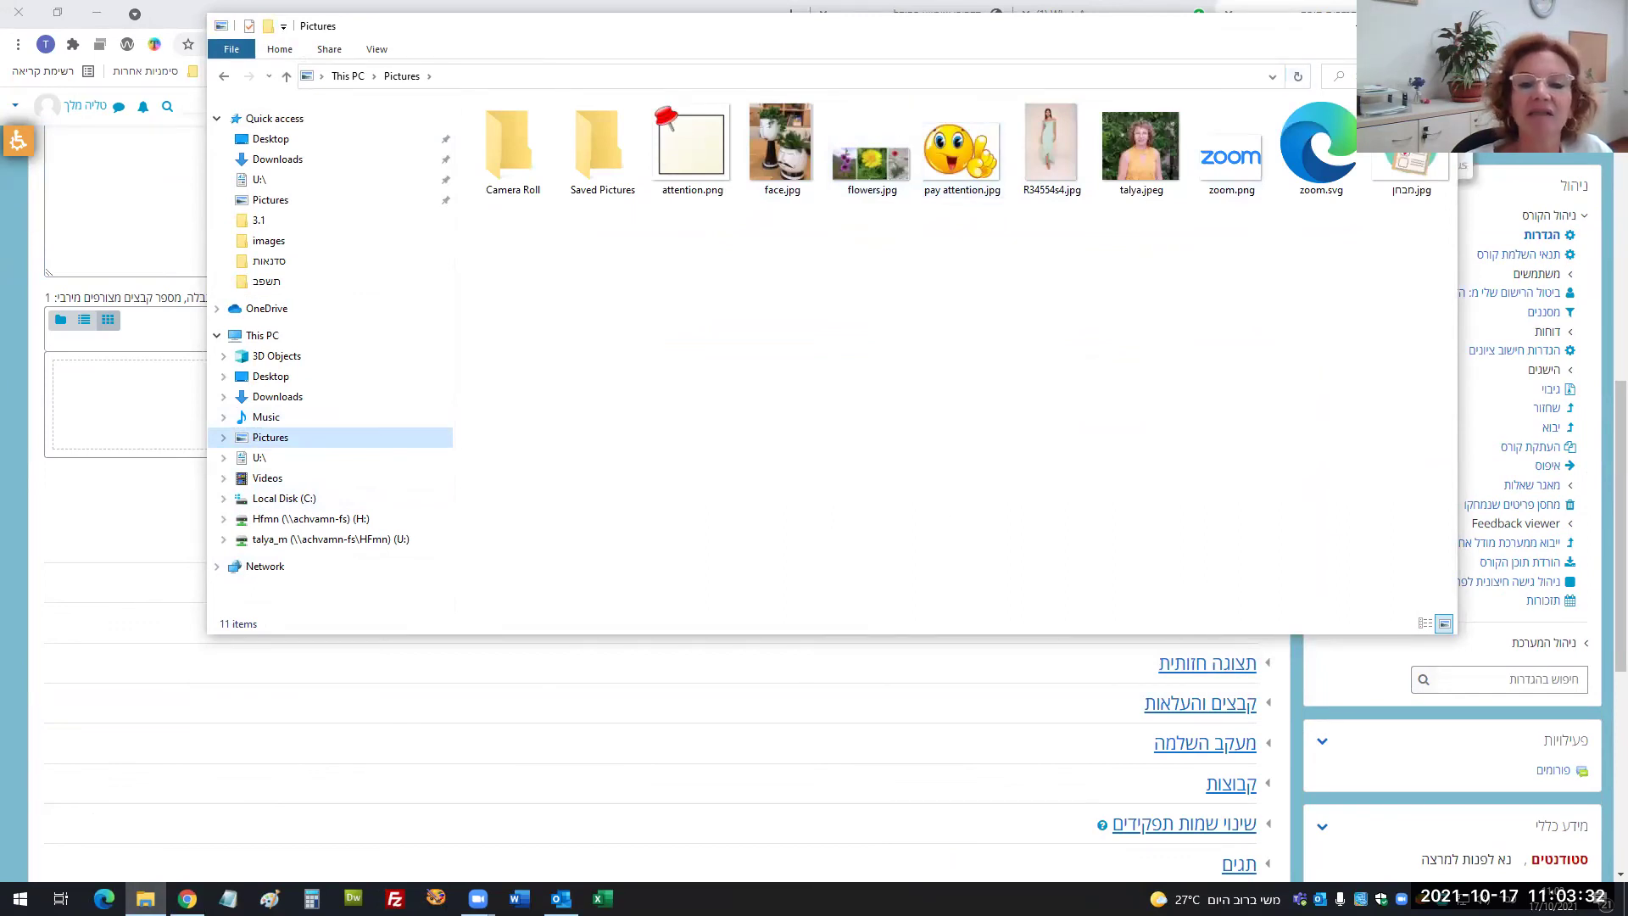
pyautogui.moveTo(1280, 111); pyautogui.dragTo(1280, 111)
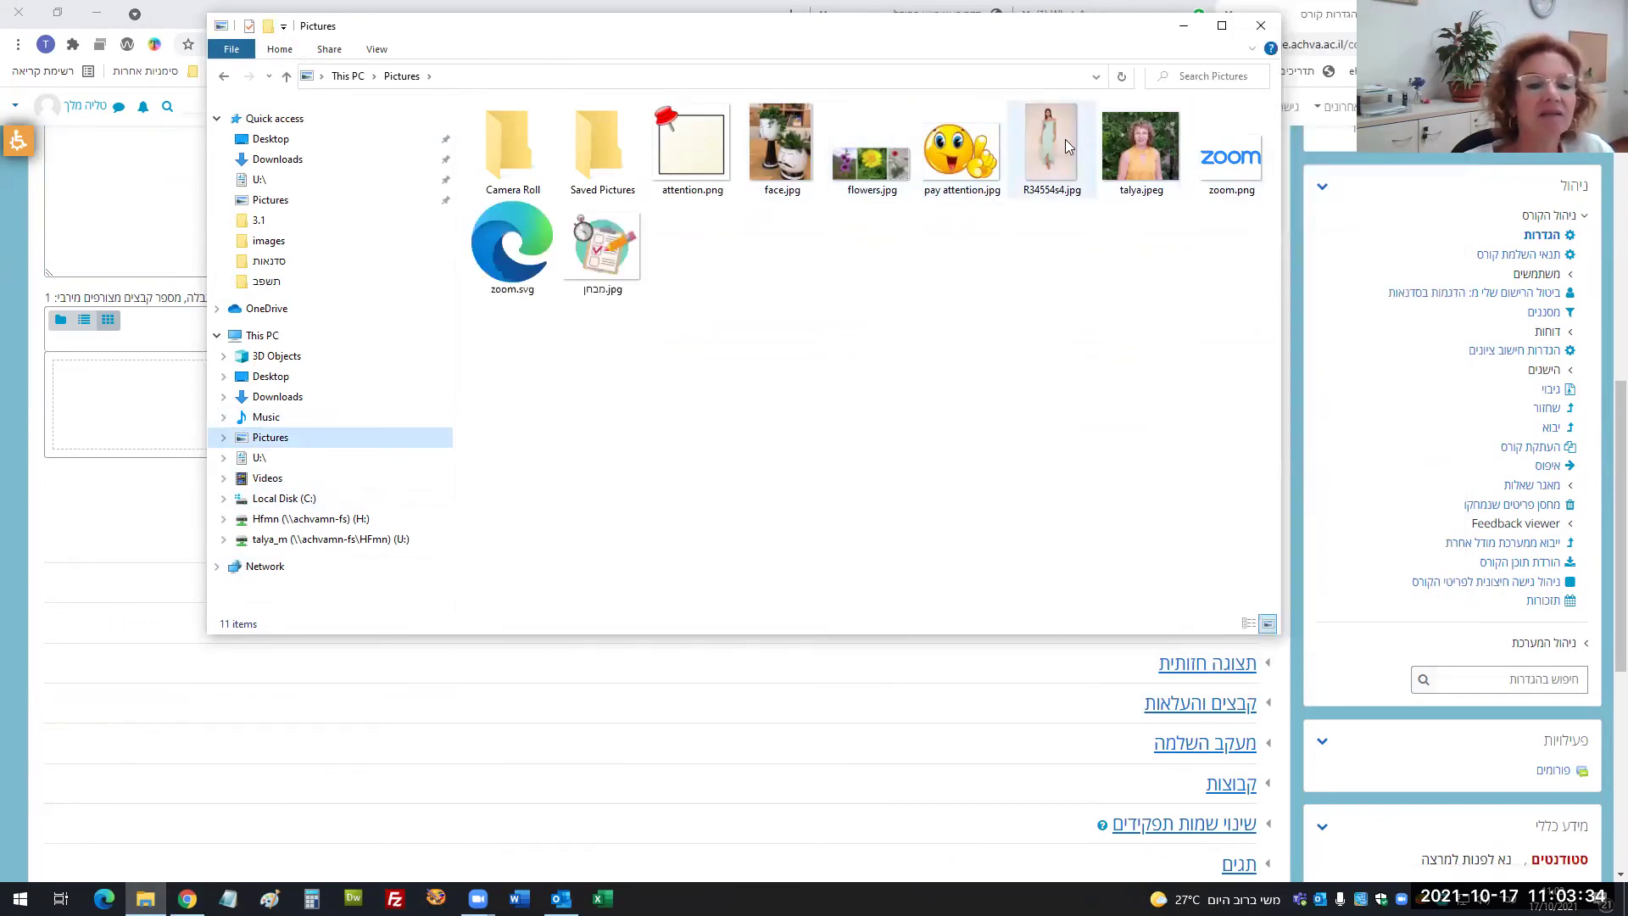
# Try to add pay attention.jpg from the Pictures folder as the course image, and return to File Explorer
pyautogui.moveTo(943, 144); pyautogui.dragTo(856, 802)
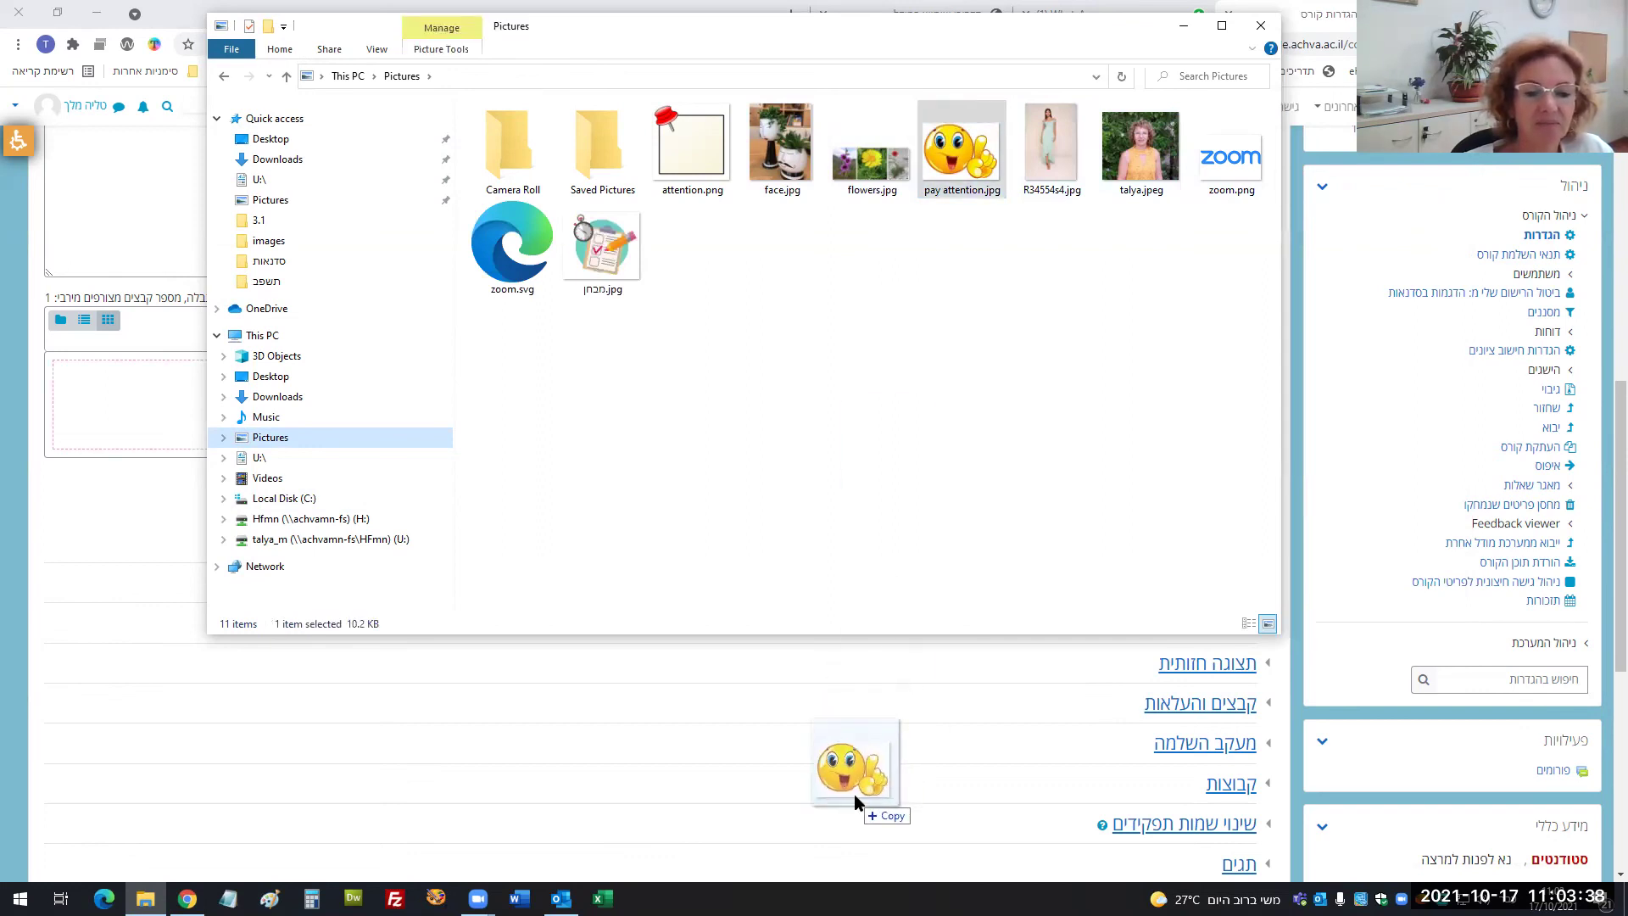
pyautogui.moveTo(856, 802); pyautogui.dragTo(331, 761)
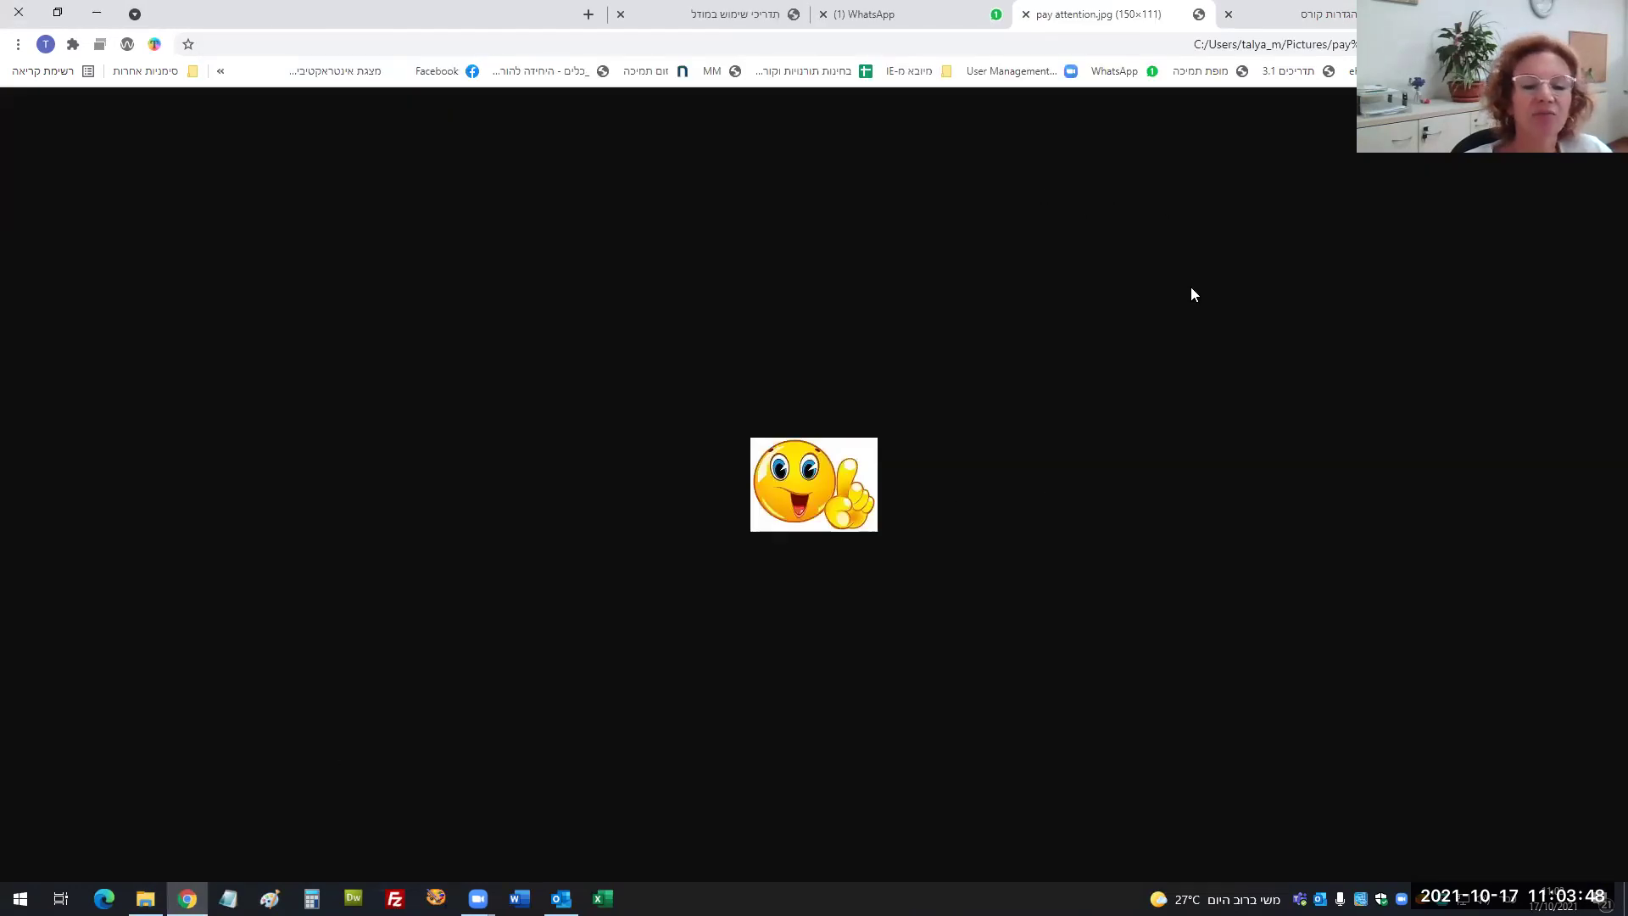
pyautogui.hotkey('alt', 'Tab')
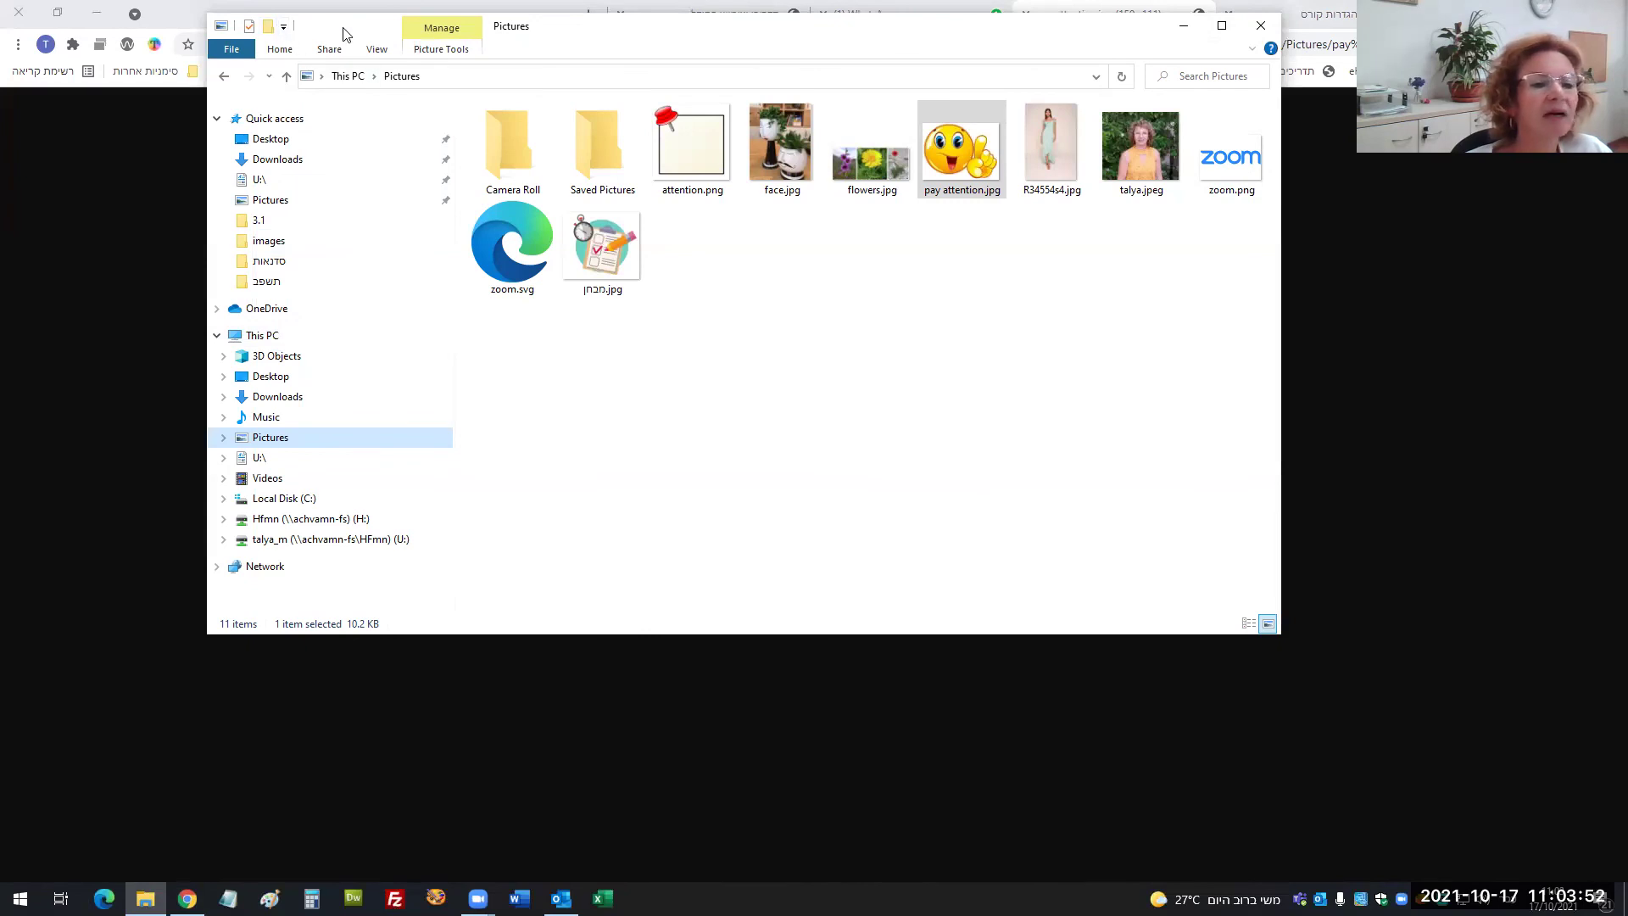
# Upload pay attention.jpg from the Pictures folder into the תמונת הקורס file area of the course settings
pyautogui.moveTo(343, 34); pyautogui.dragTo(594, 186)
pyautogui.click(1306, 21)
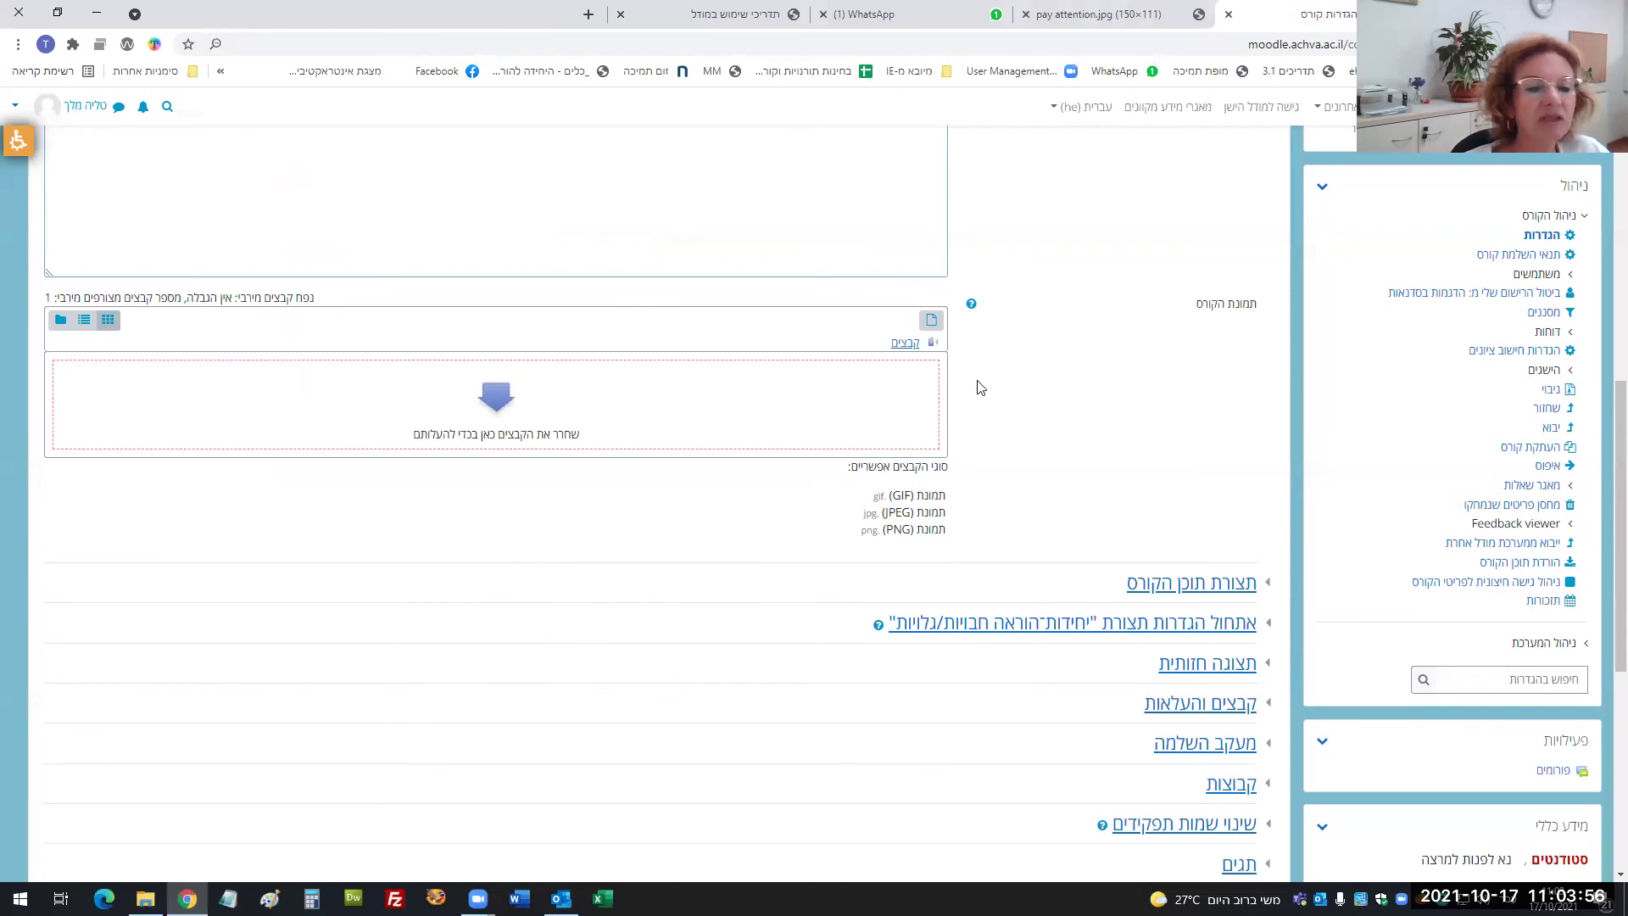
pyautogui.click(145, 899)
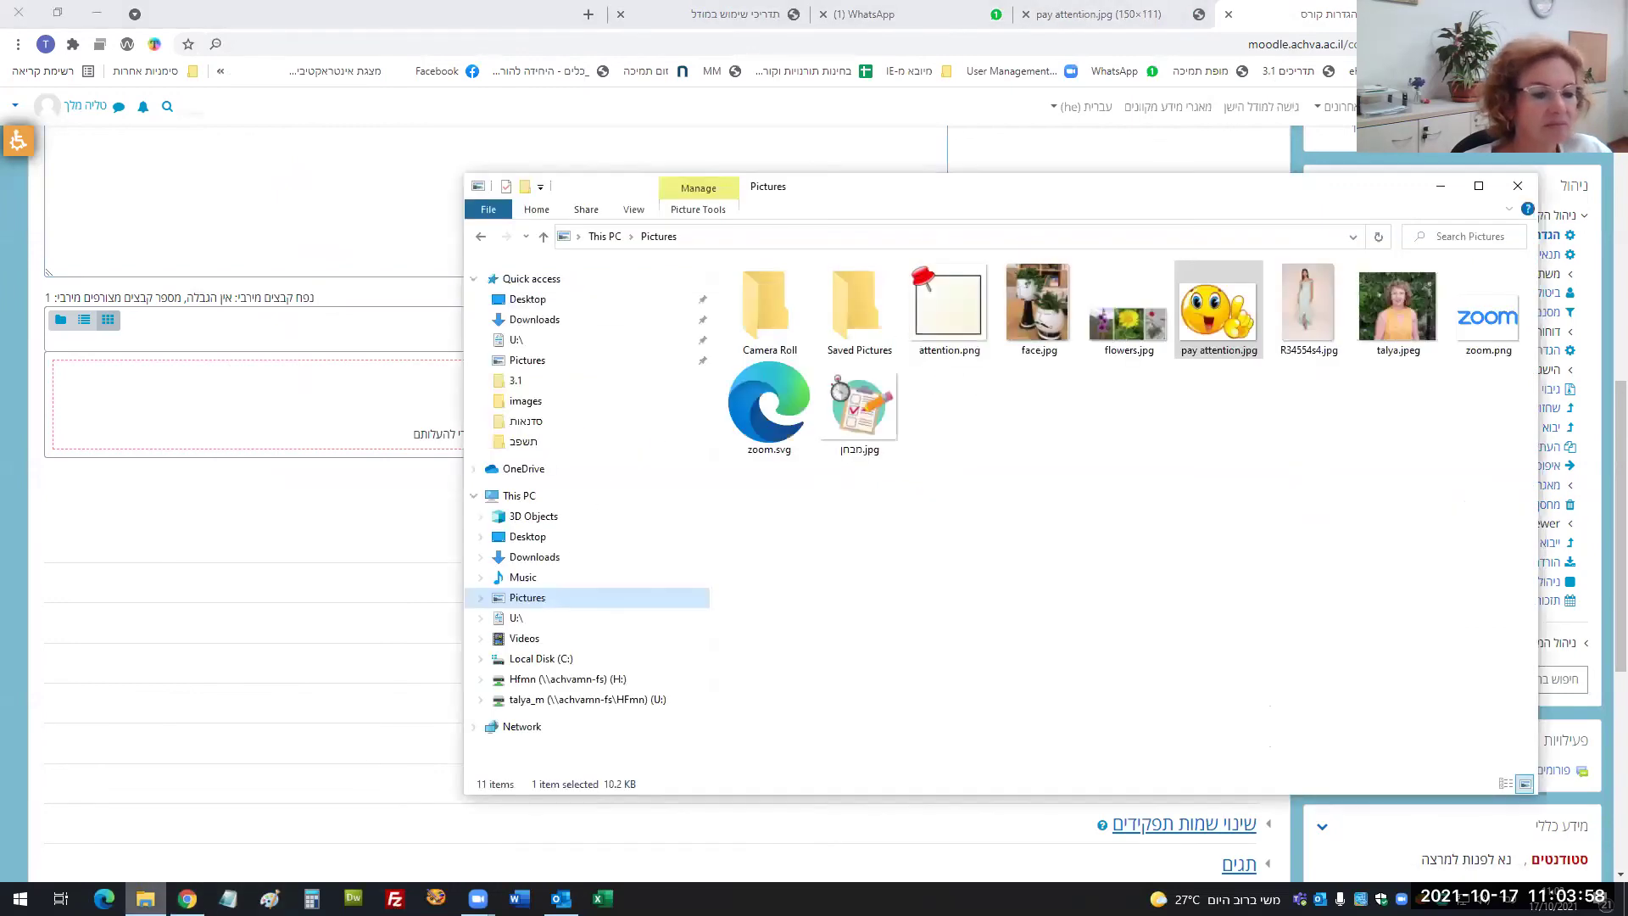
pyautogui.moveTo(1218, 335); pyautogui.dragTo(323, 410)
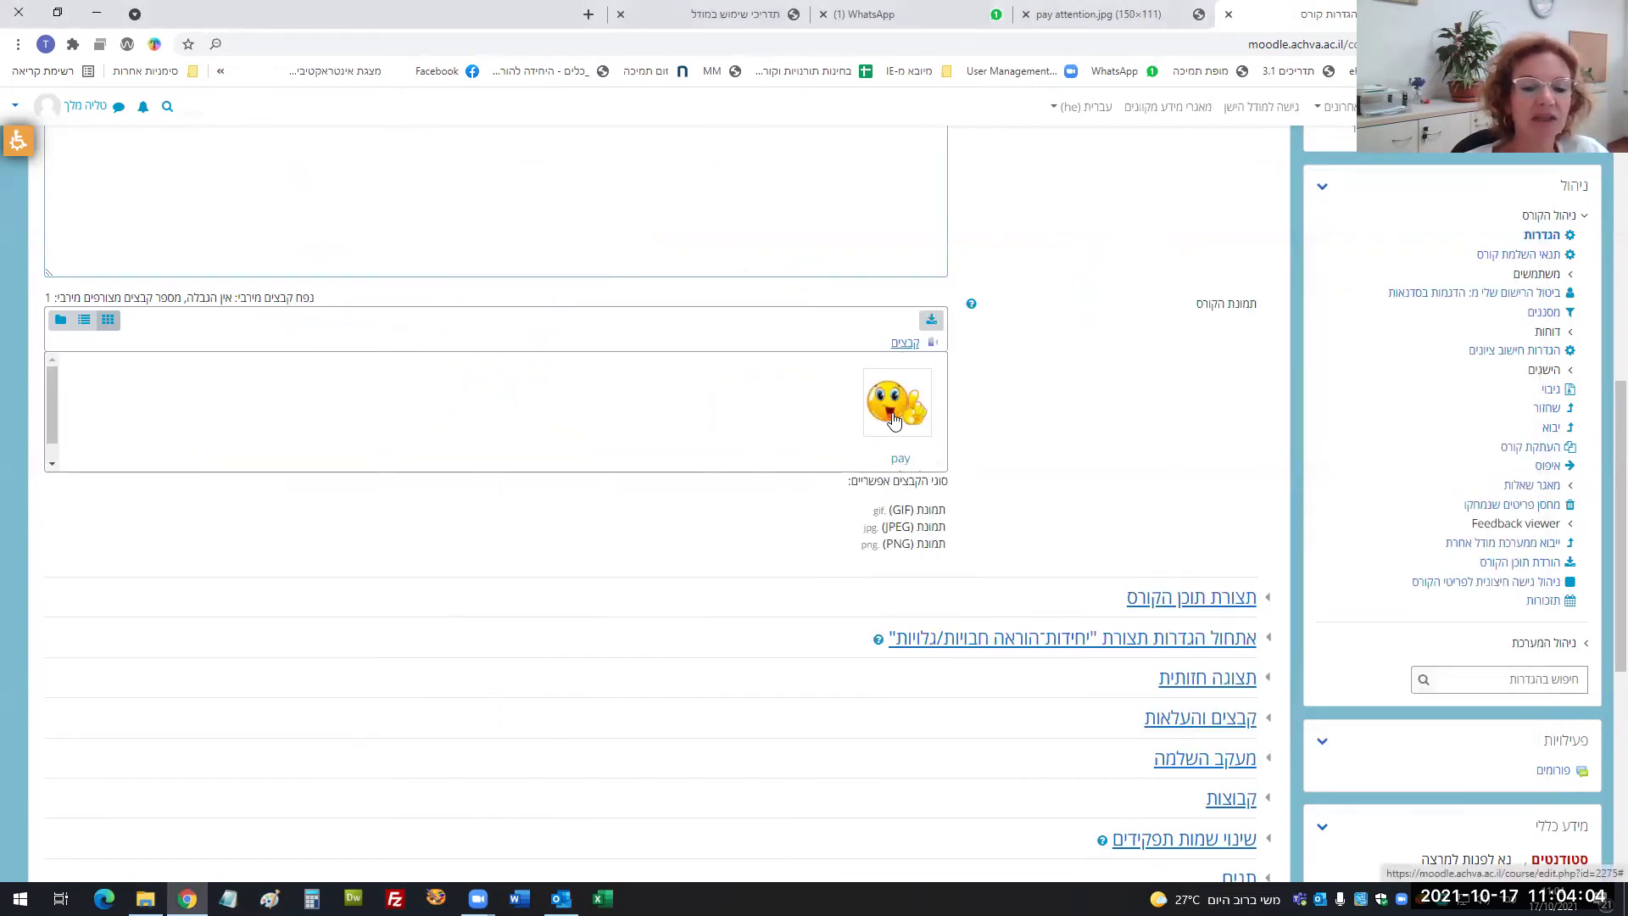
# Save the course settings and go to the עדכונים בקורסים שלי page to check the course's card image
pyautogui.scroll(-4, 941, 582)
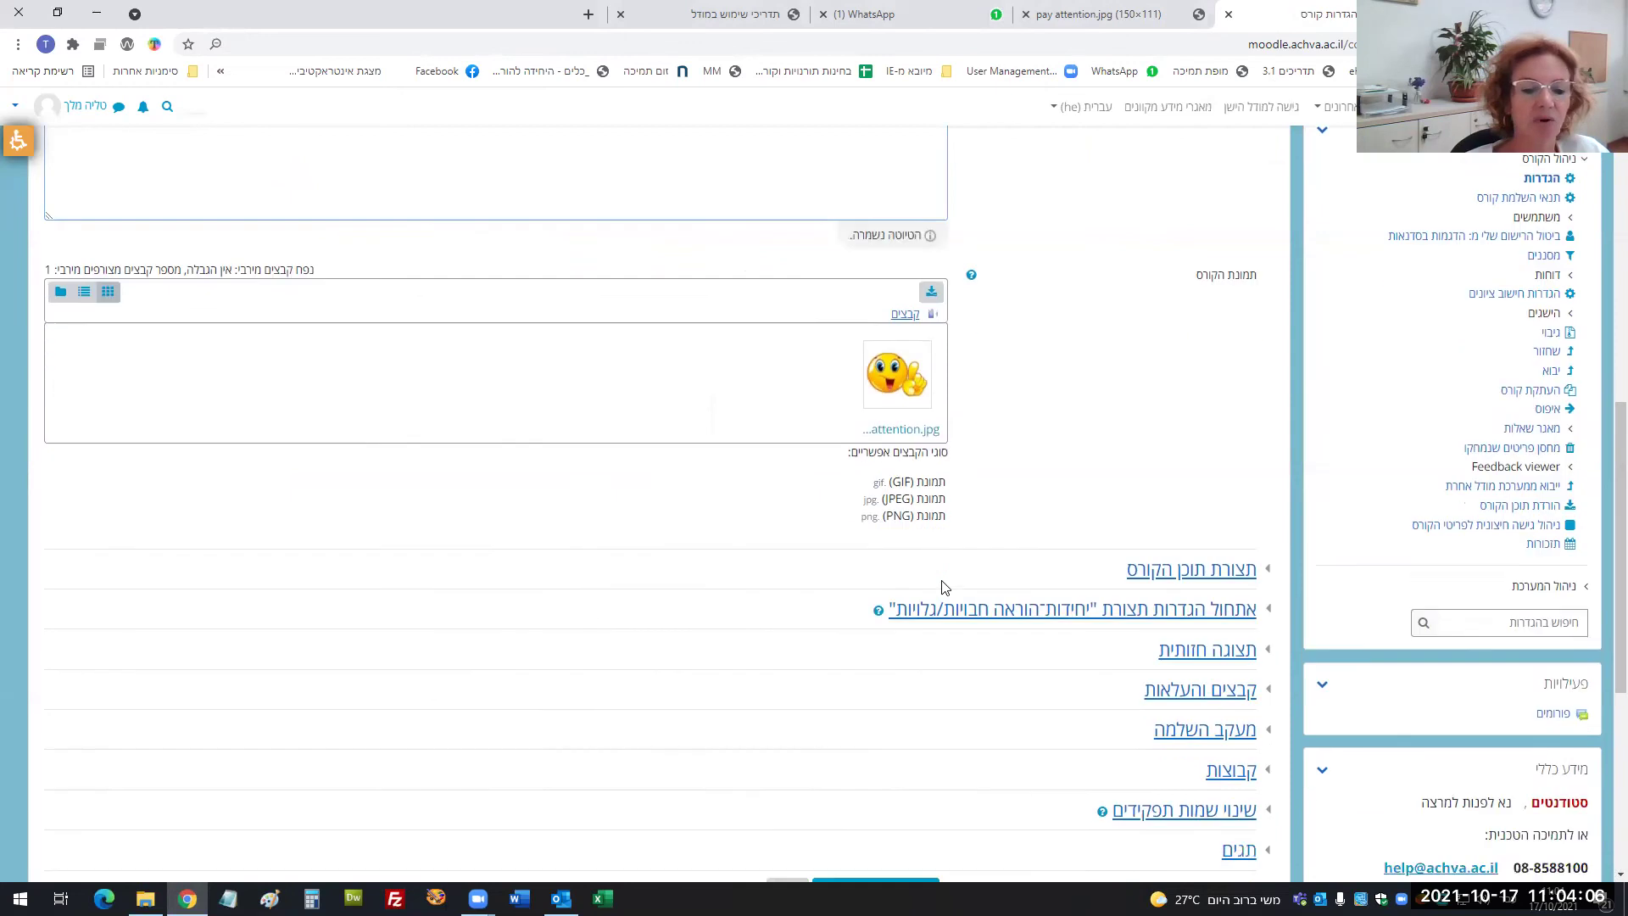
pyautogui.click(911, 612)
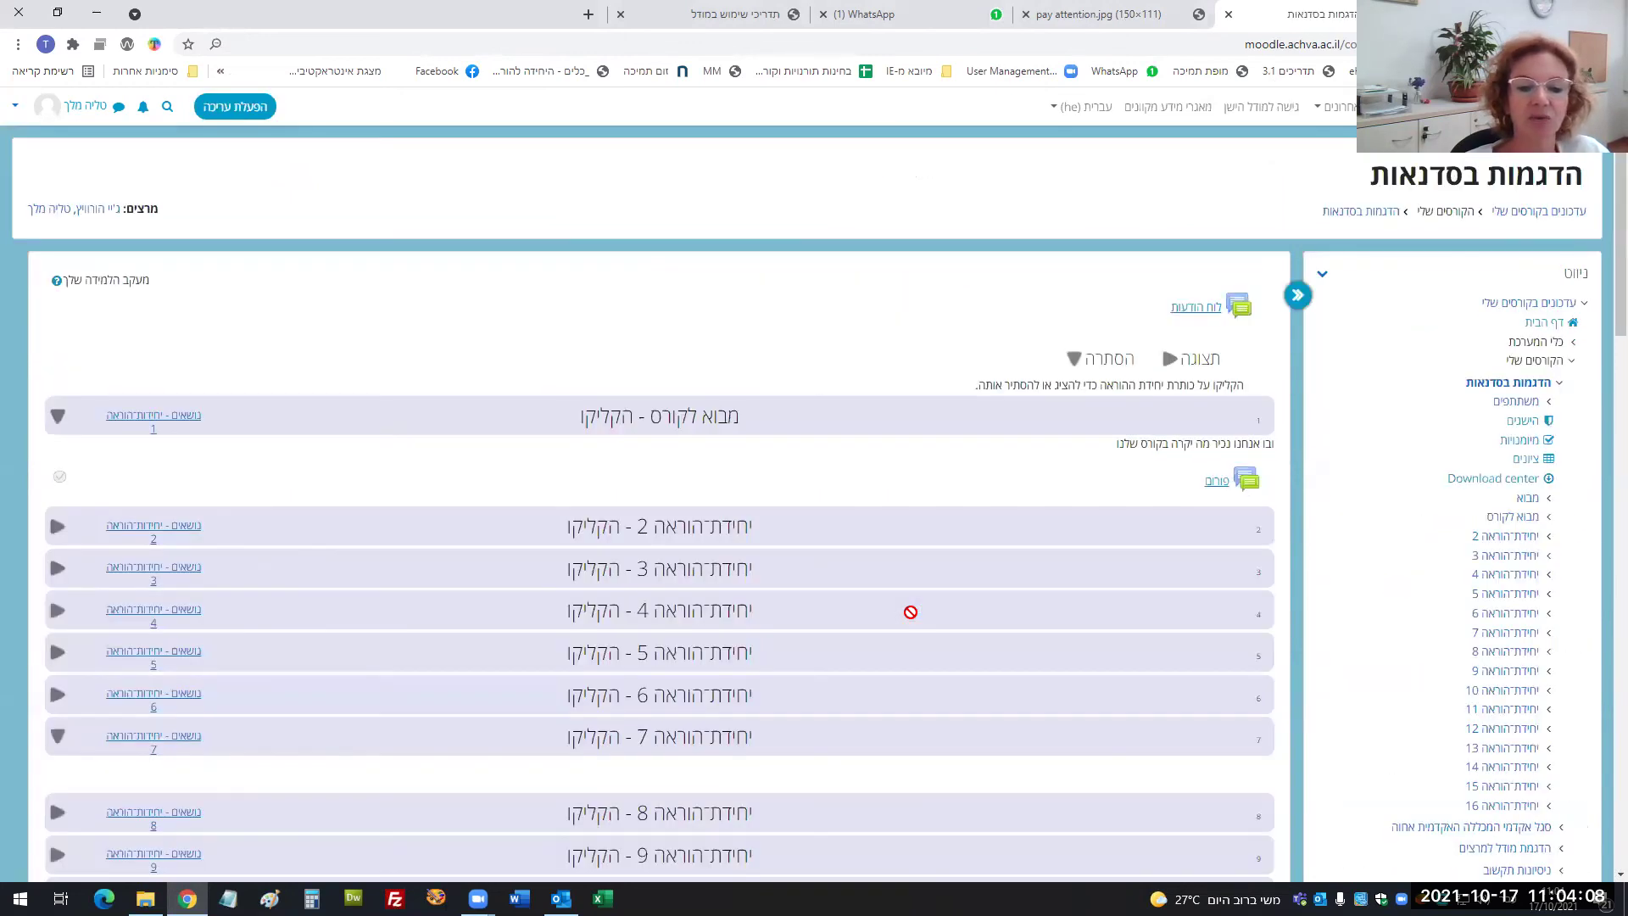
pyautogui.click(1513, 212)
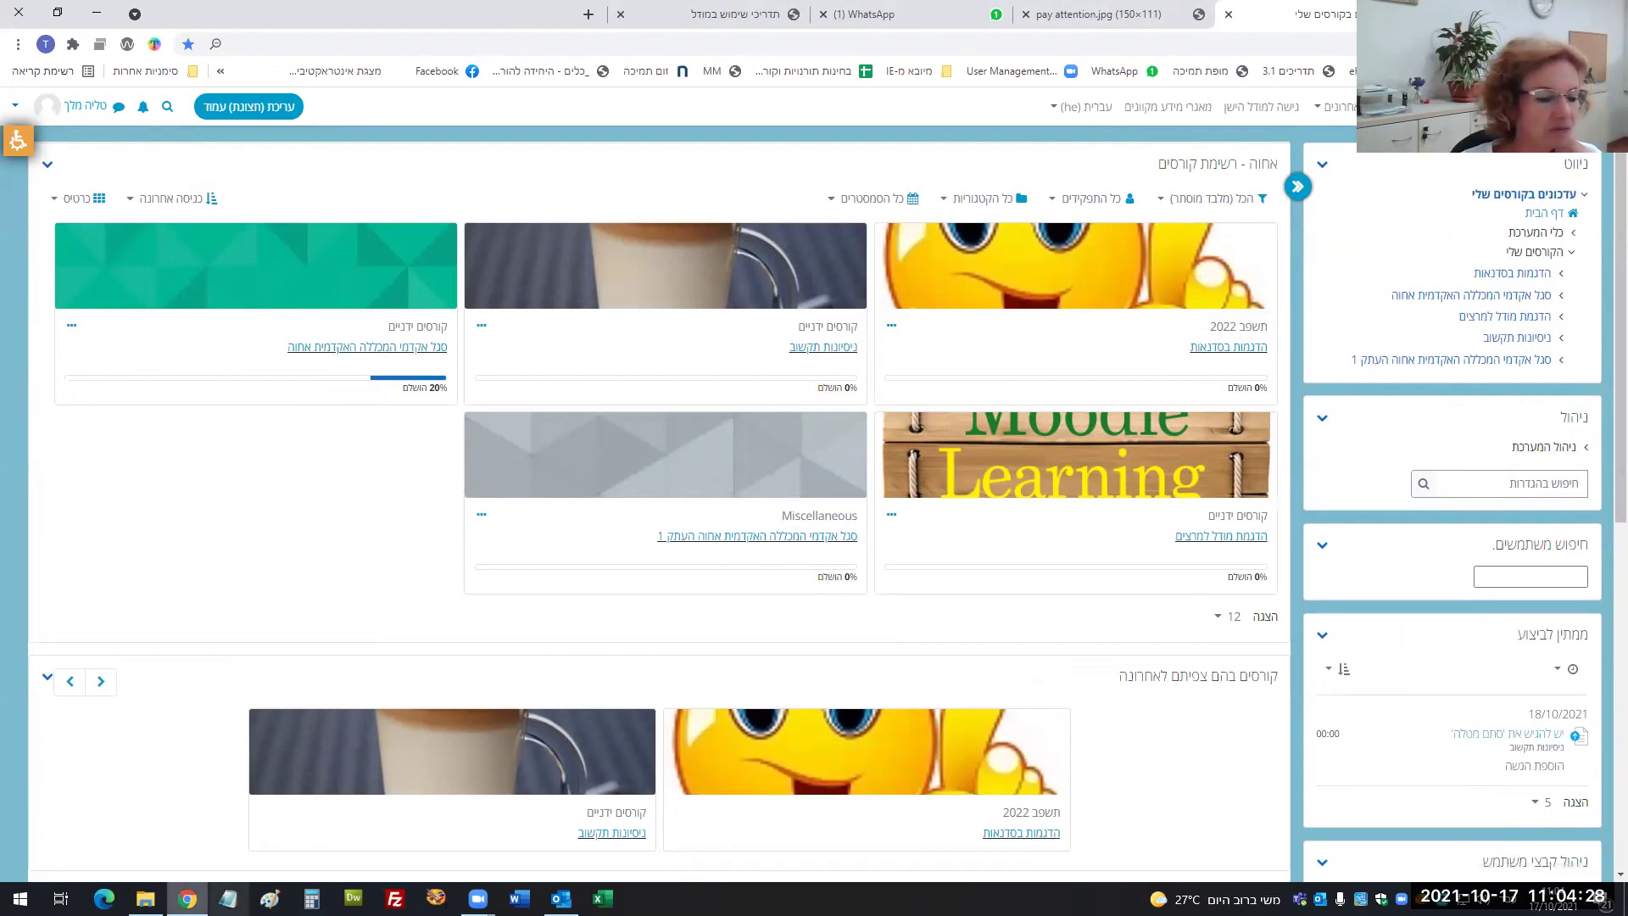
pyautogui.click(269, 898)
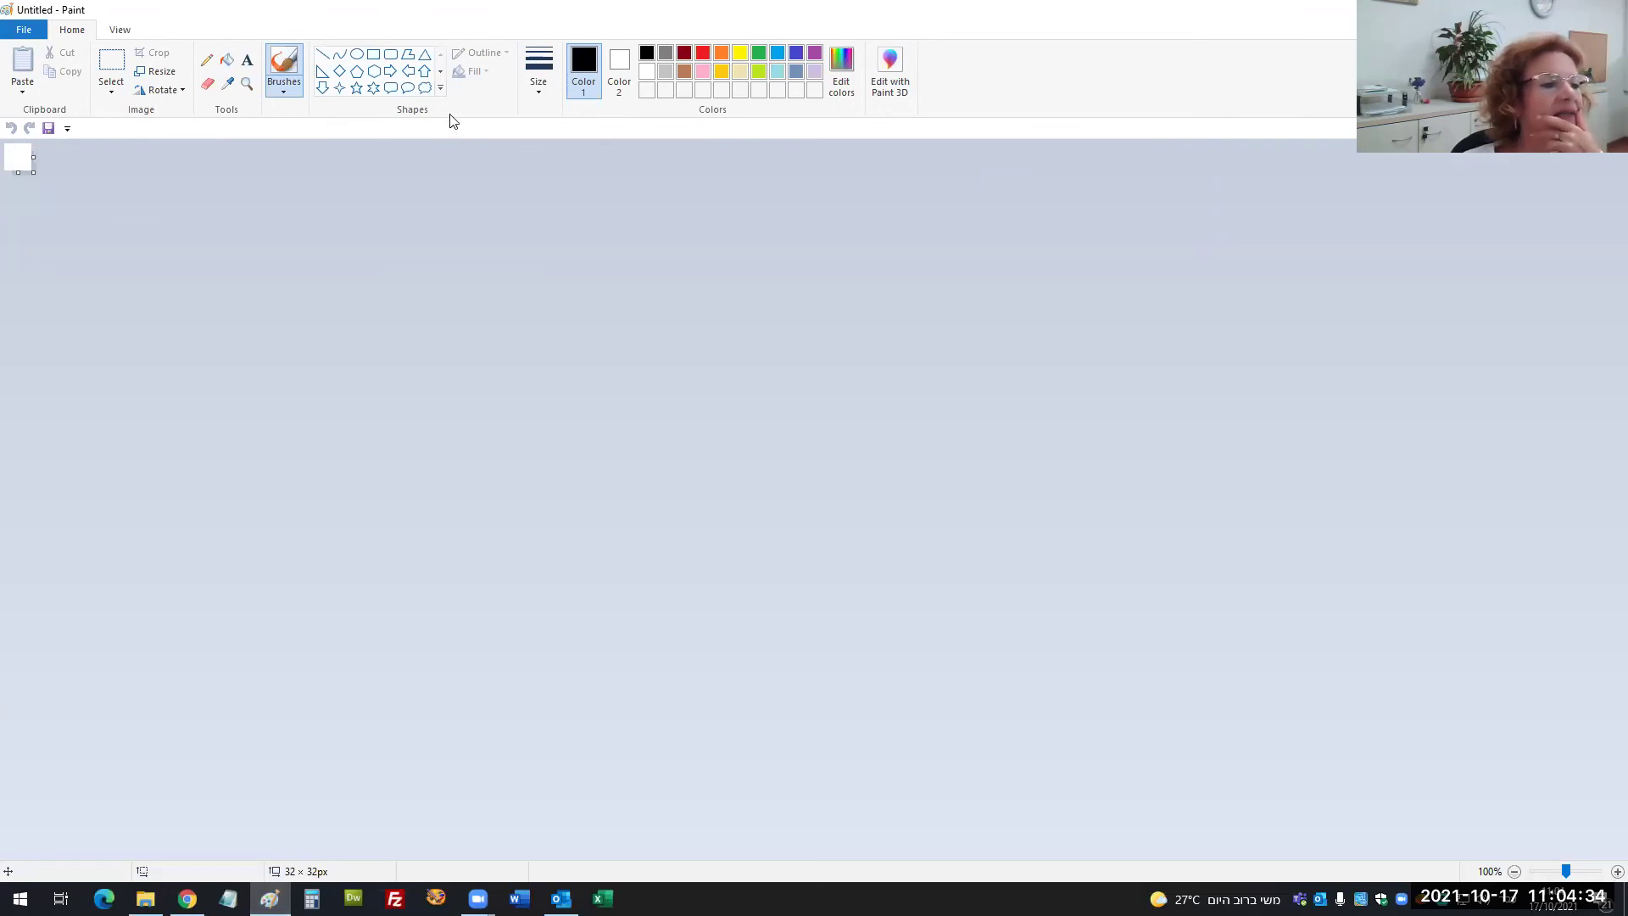
pyautogui.click(26, 33)
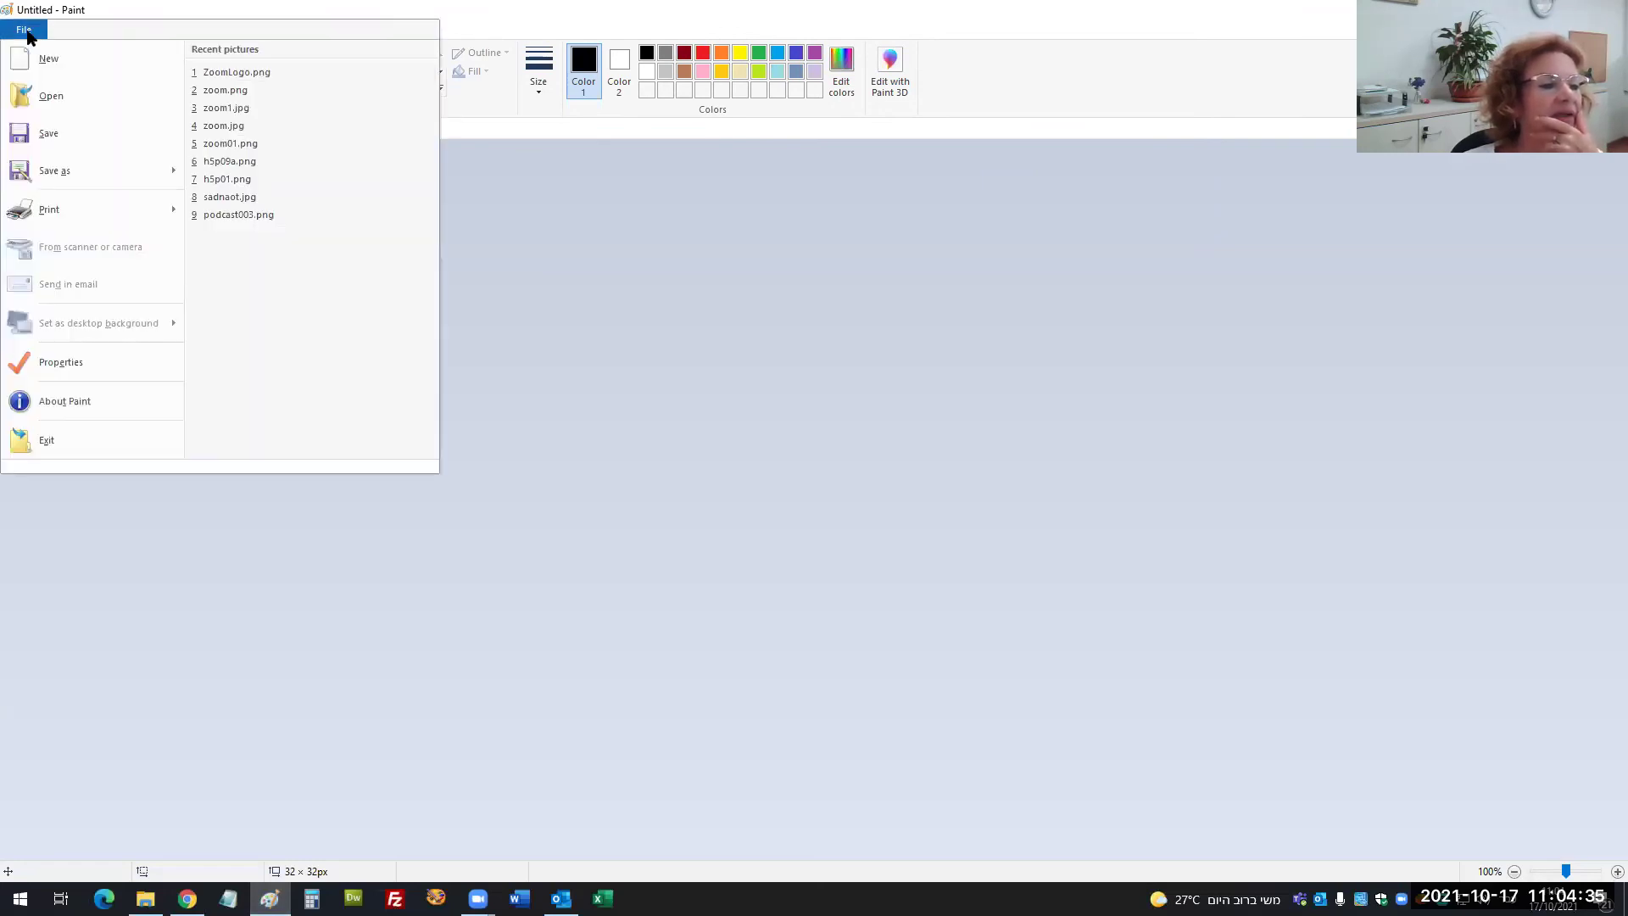
pyautogui.click(64, 98)
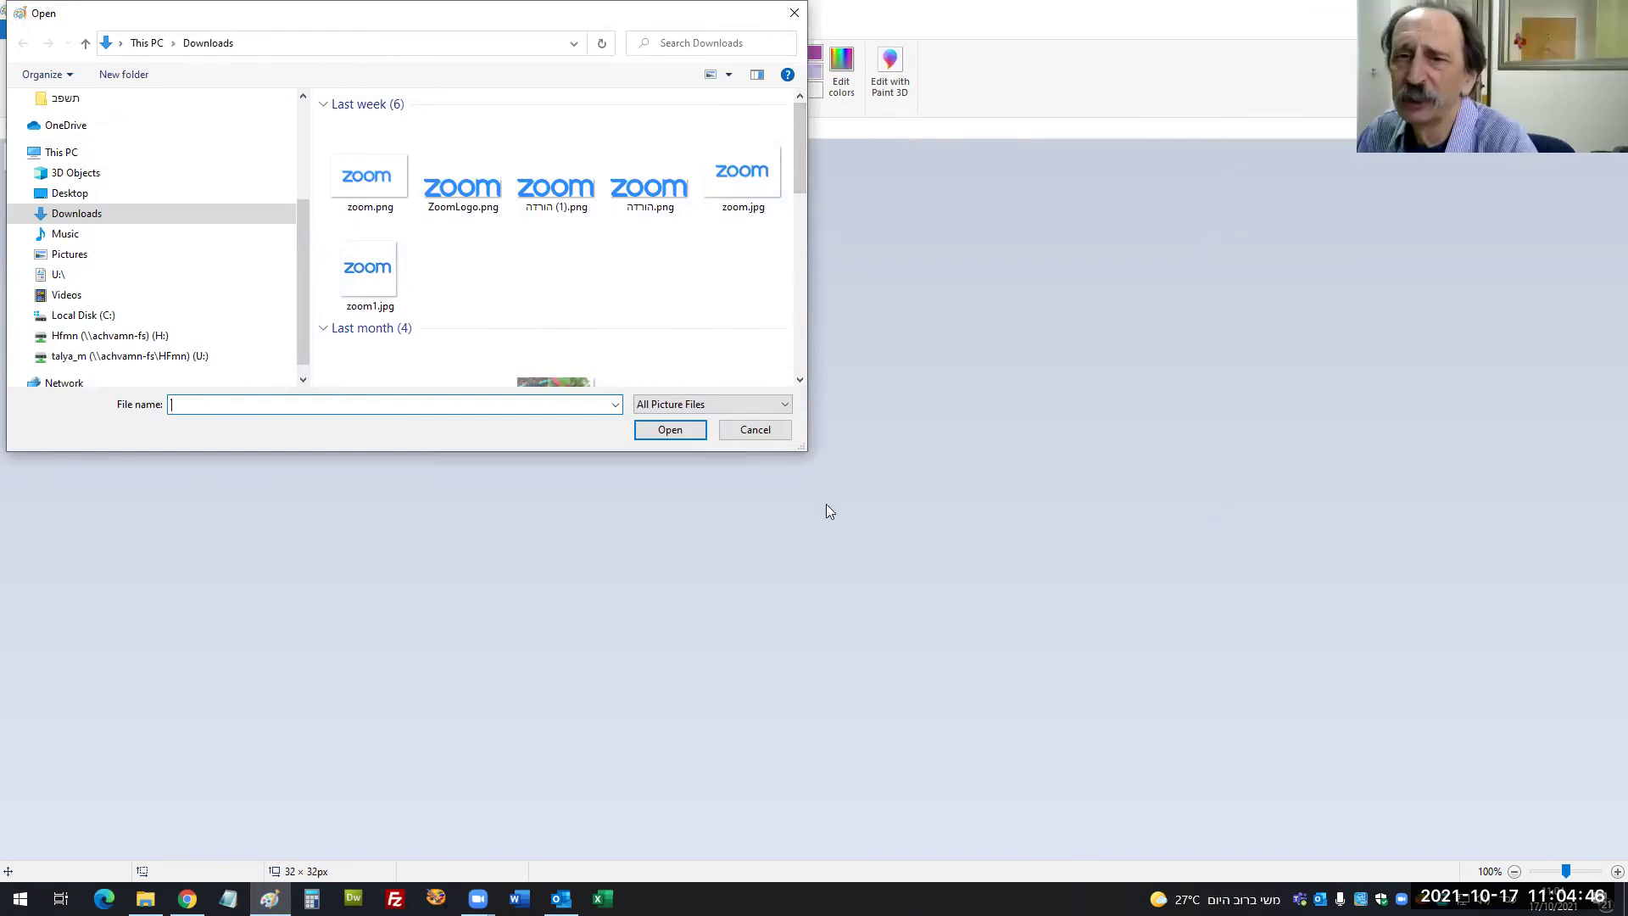
pyautogui.click(772, 429)
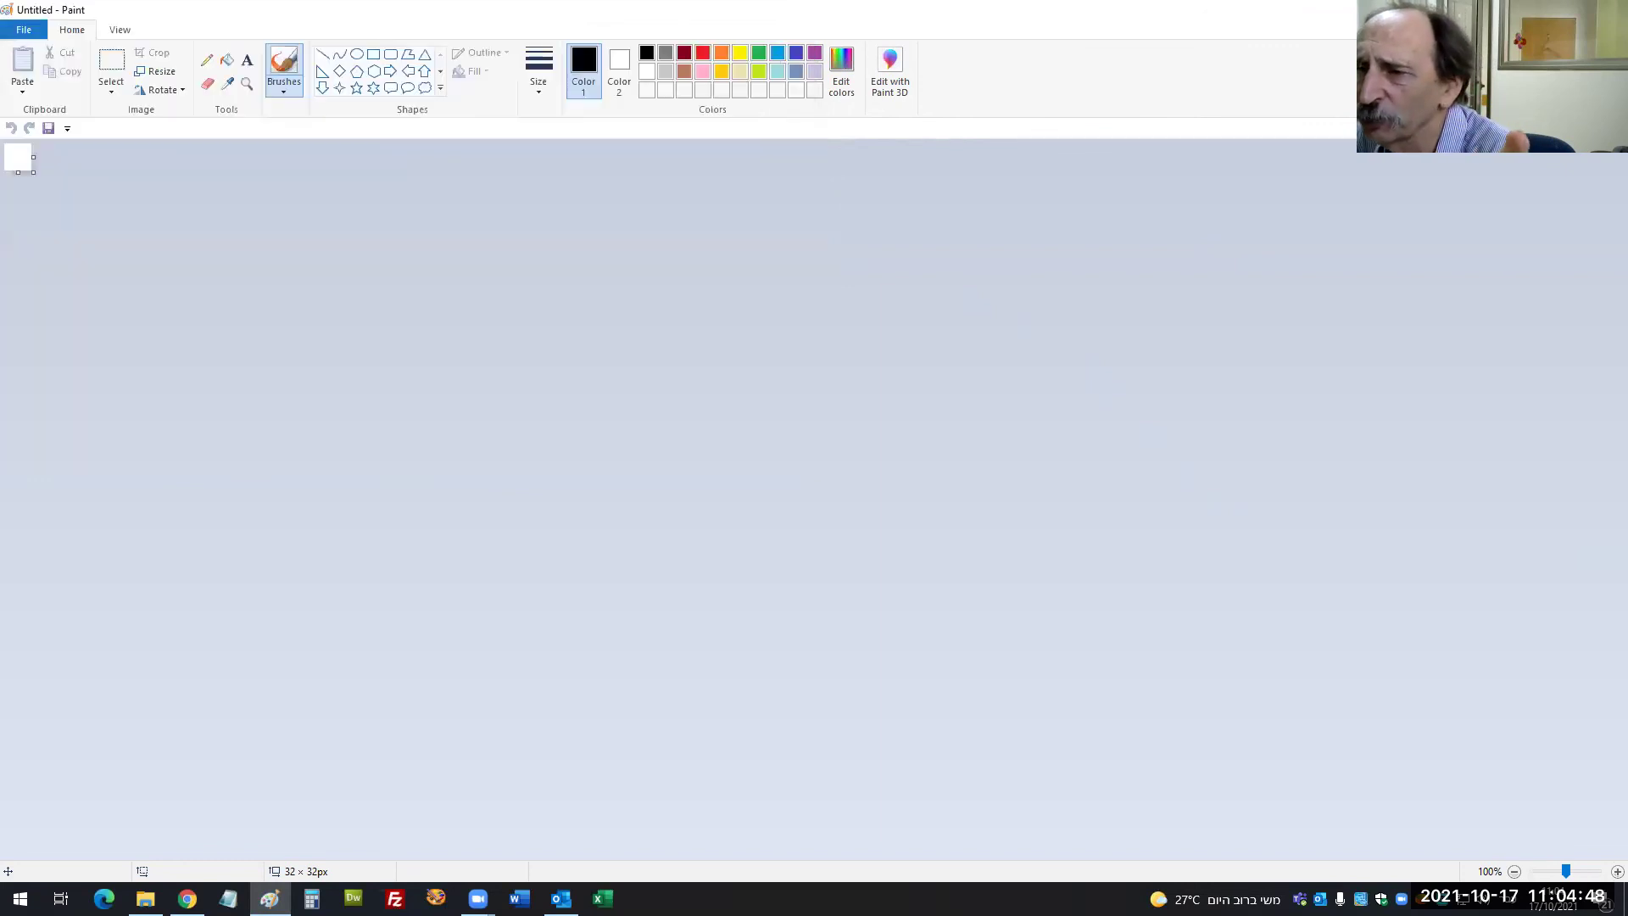
pyautogui.hotkey('alt', 'Tab')
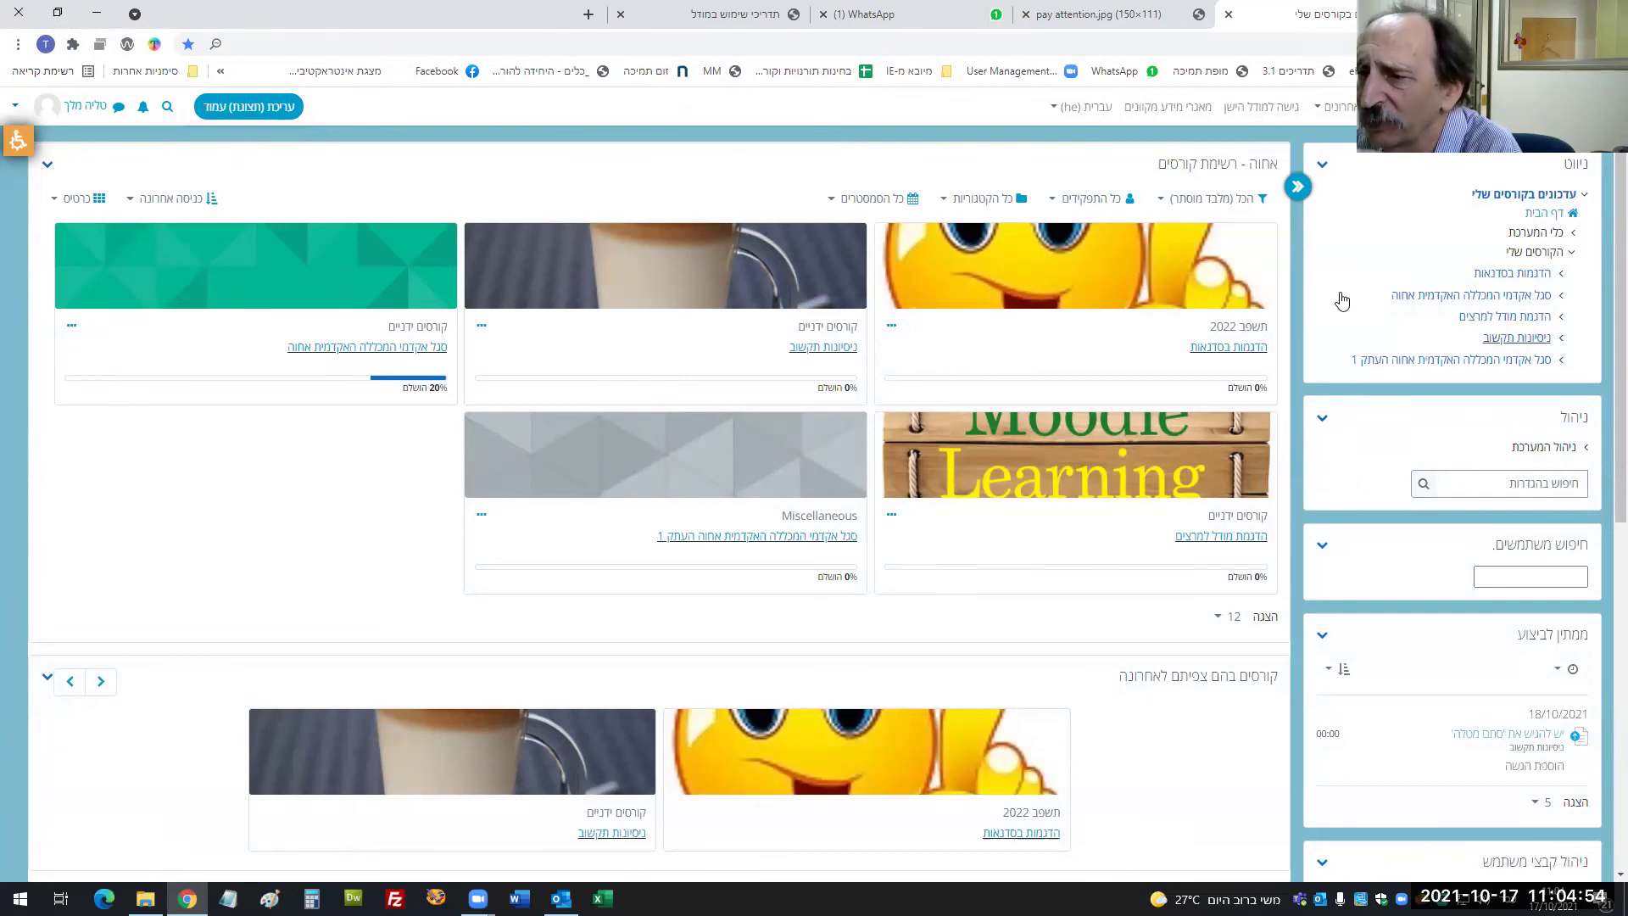
# Open the הדגמות בסדנאות course in editing mode, expand יחידת־הוראה 2, and start editing the summary of the מבוא section
pyautogui.click(1496, 280)
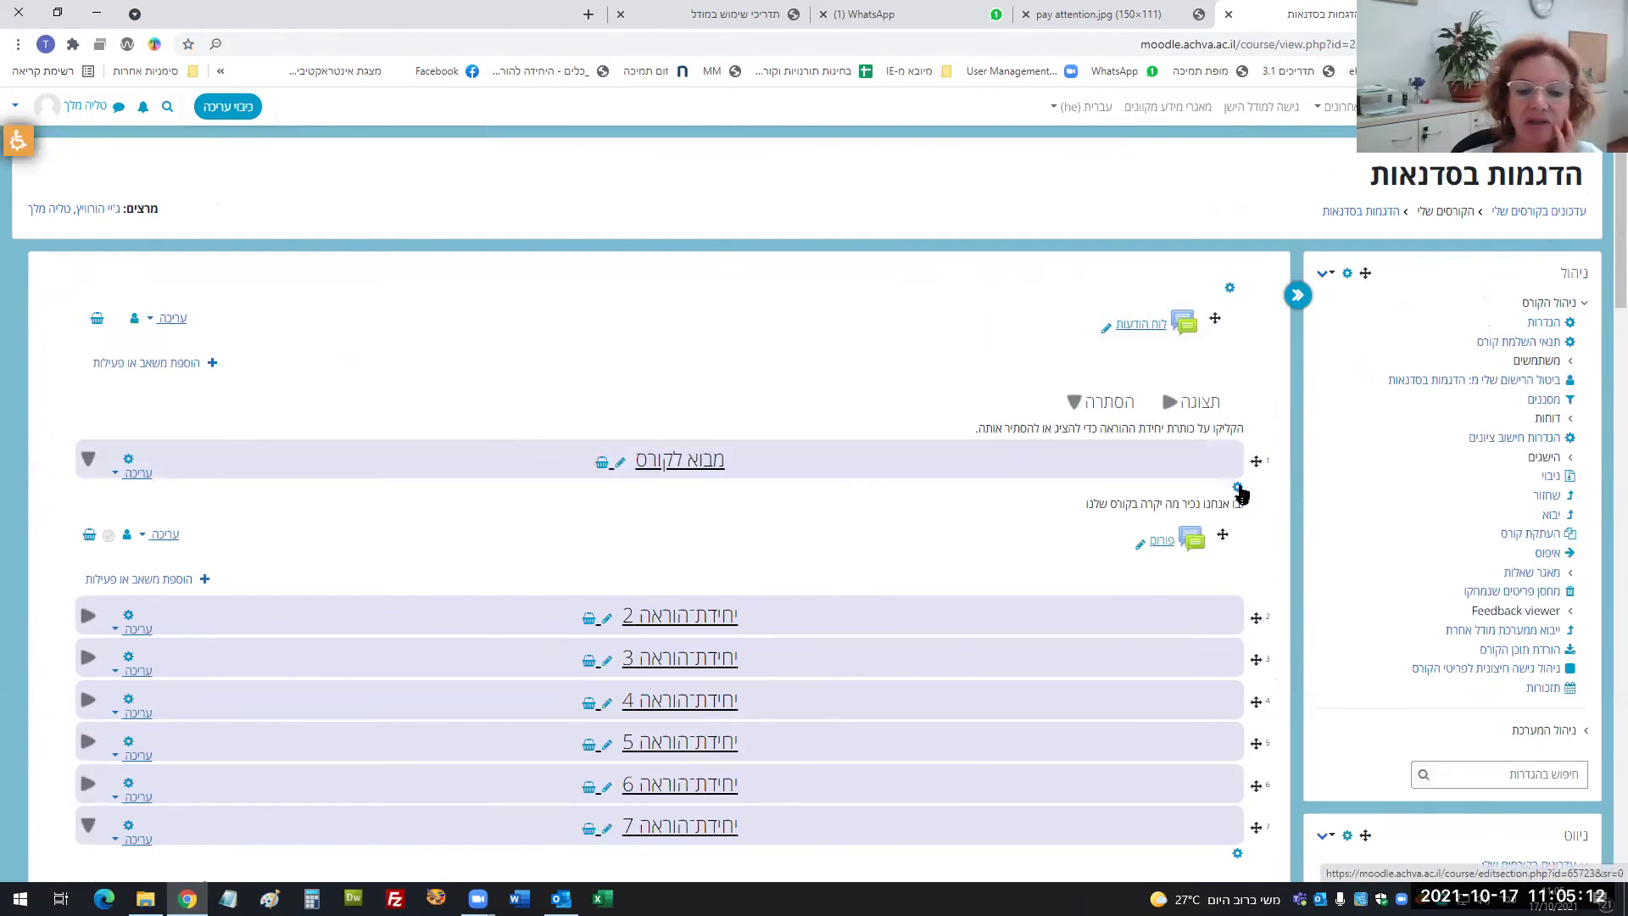
pyautogui.click(1209, 626)
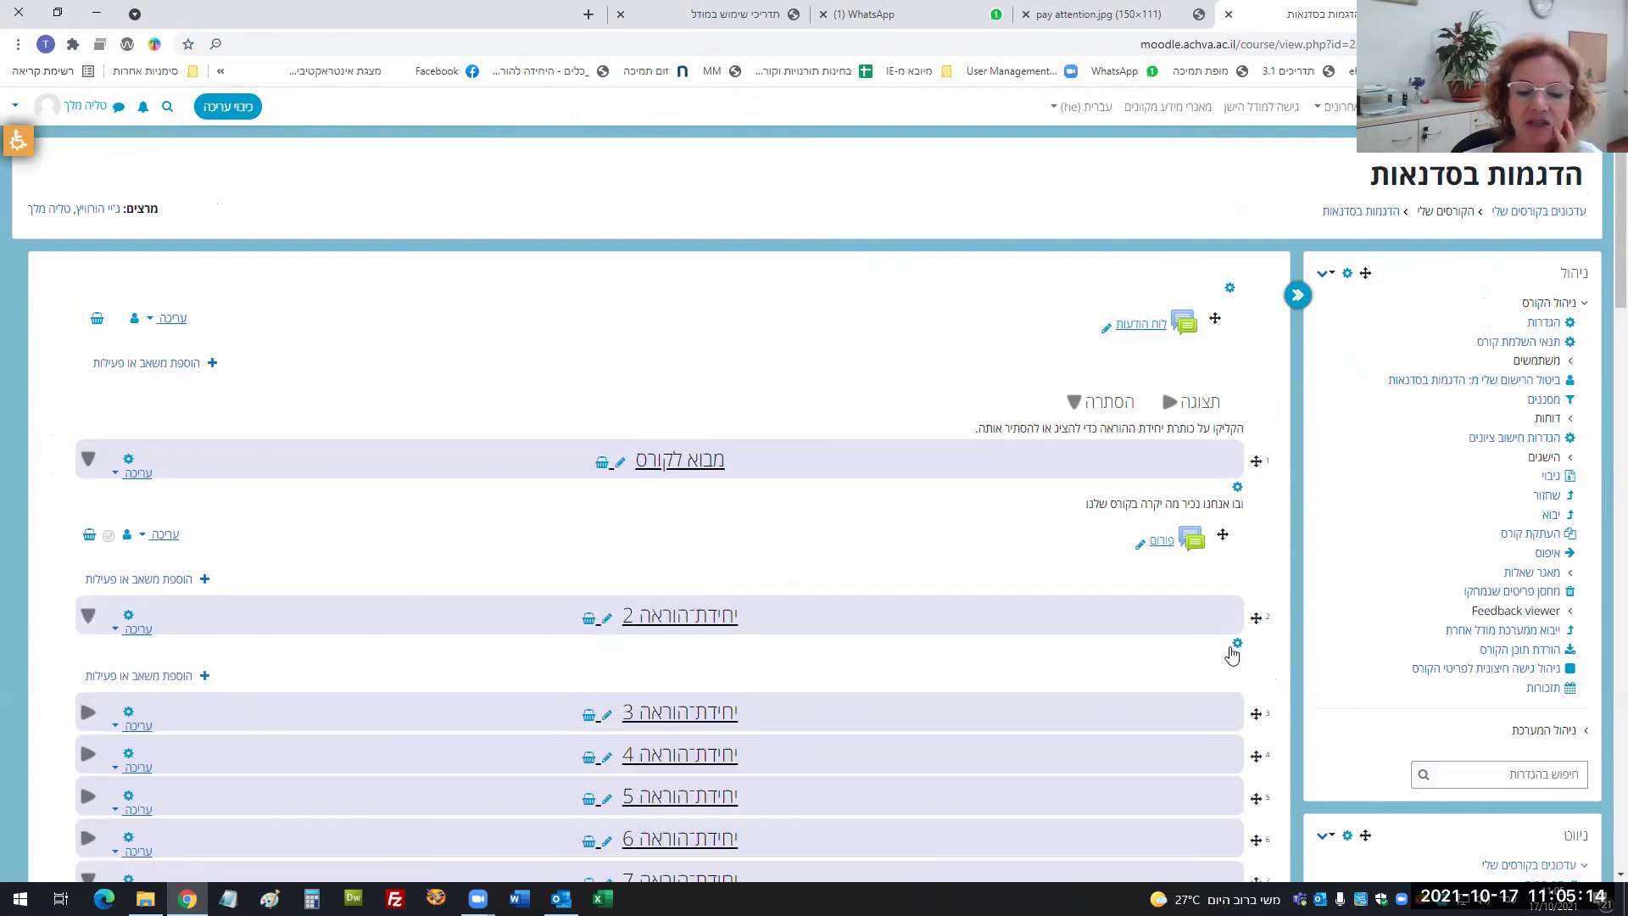
pyautogui.click(1229, 289)
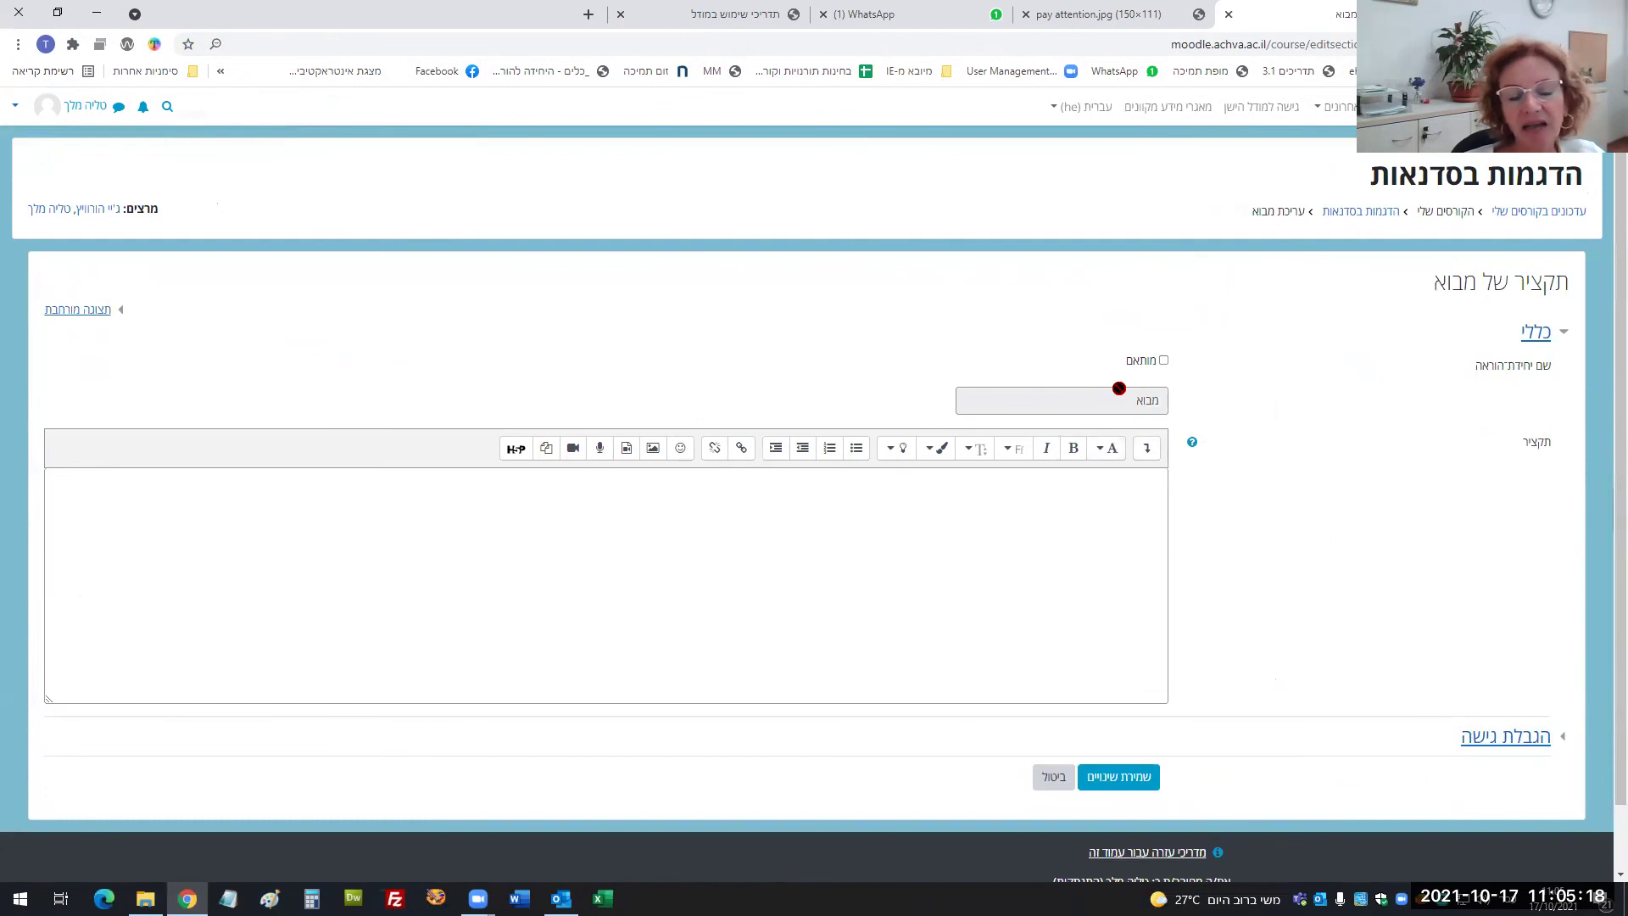
pyautogui.scroll(-1, 1189, 499)
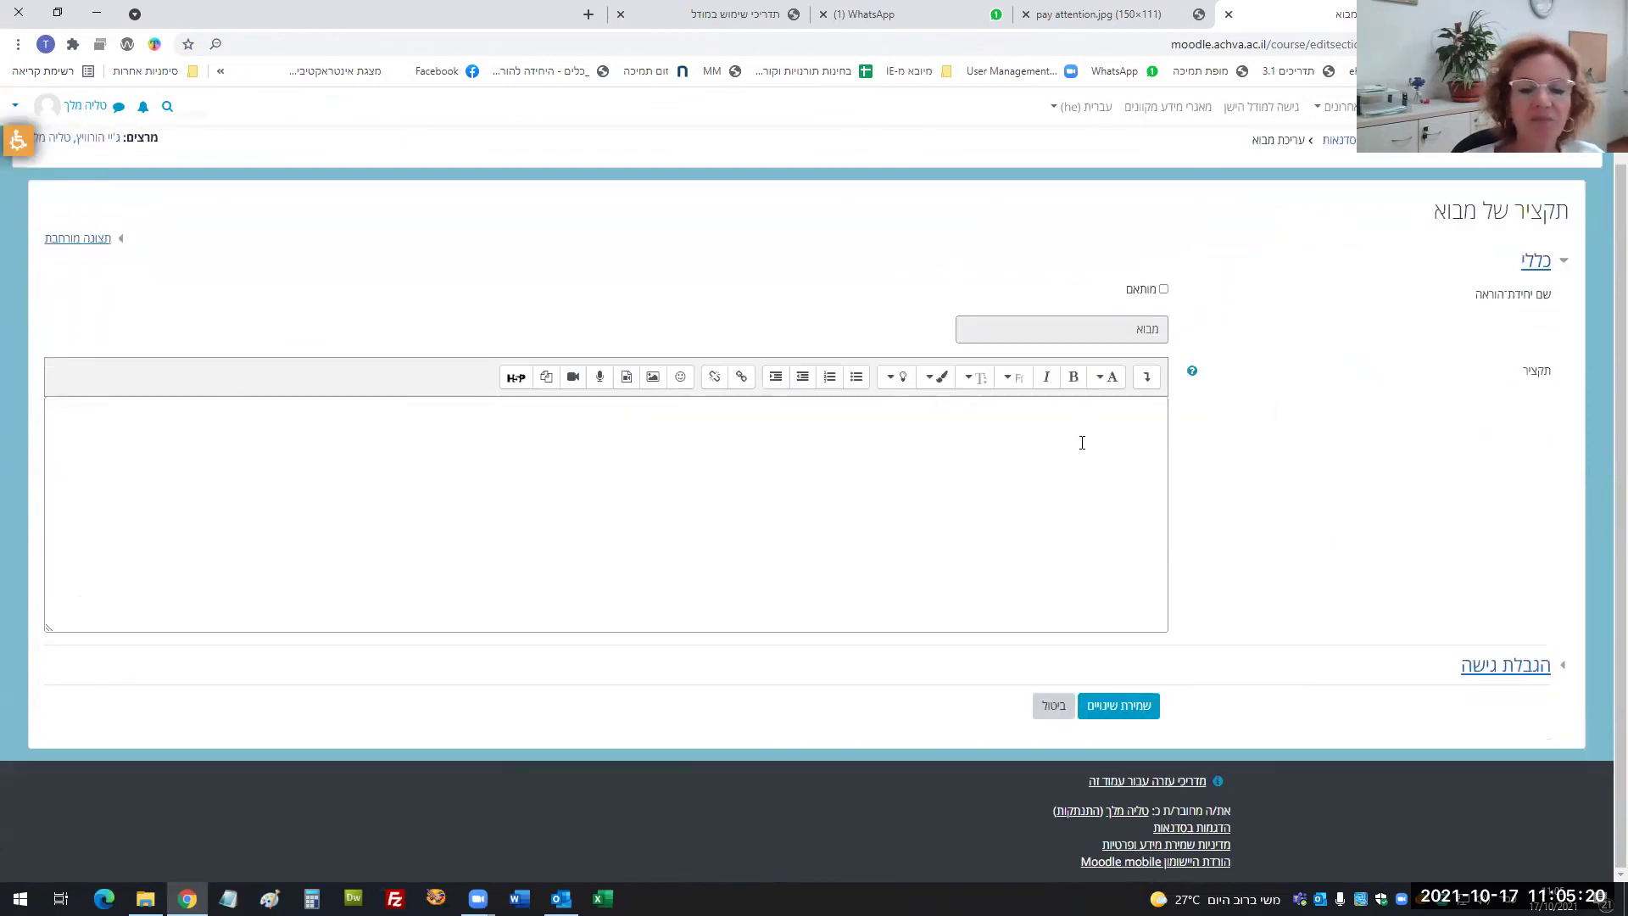
# Upload מבחן.jpg from the Pictures folder as an image for the מבוא section's summary
pyautogui.click(653, 378)
pyautogui.click(711, 402)
pyautogui.click(932, 431)
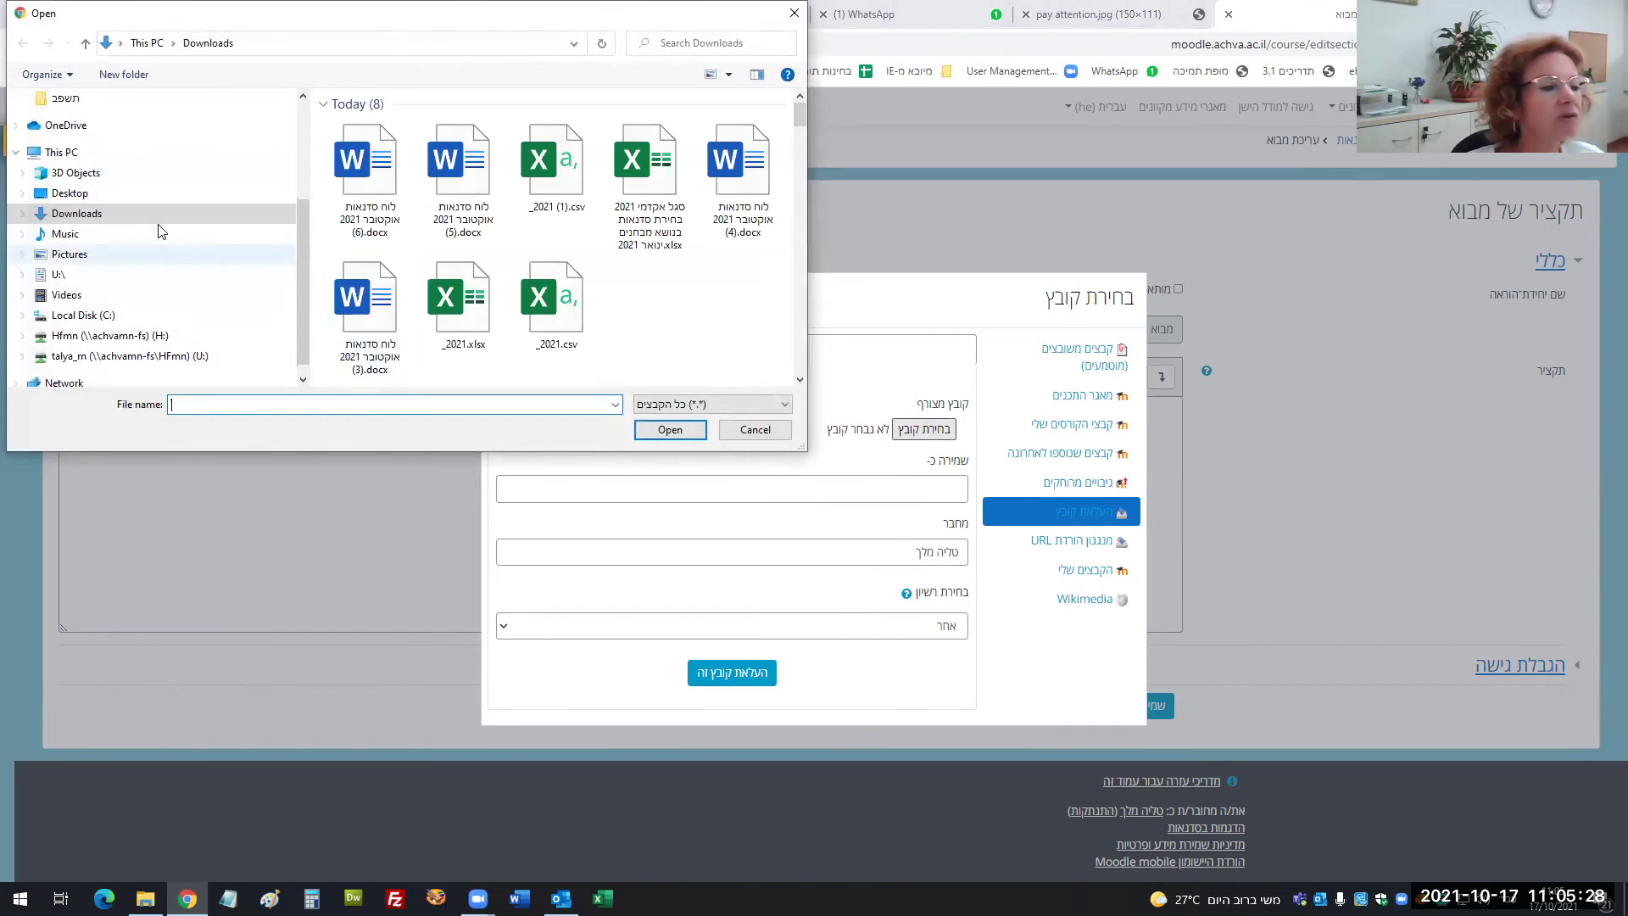
pyautogui.click(90, 253)
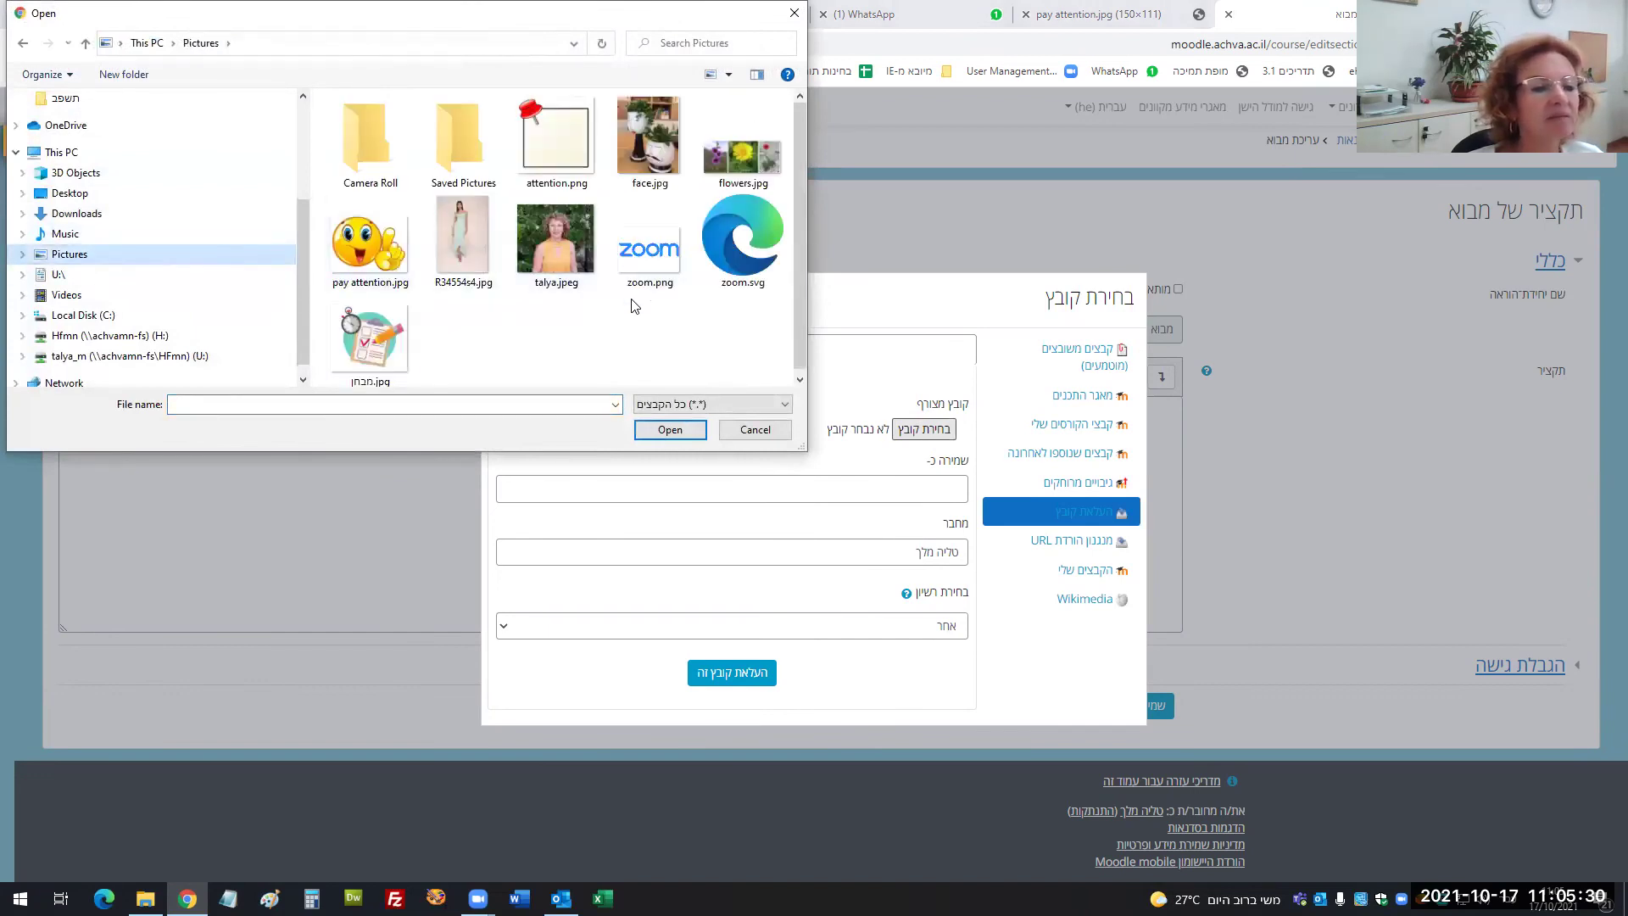
pyautogui.click(370, 339)
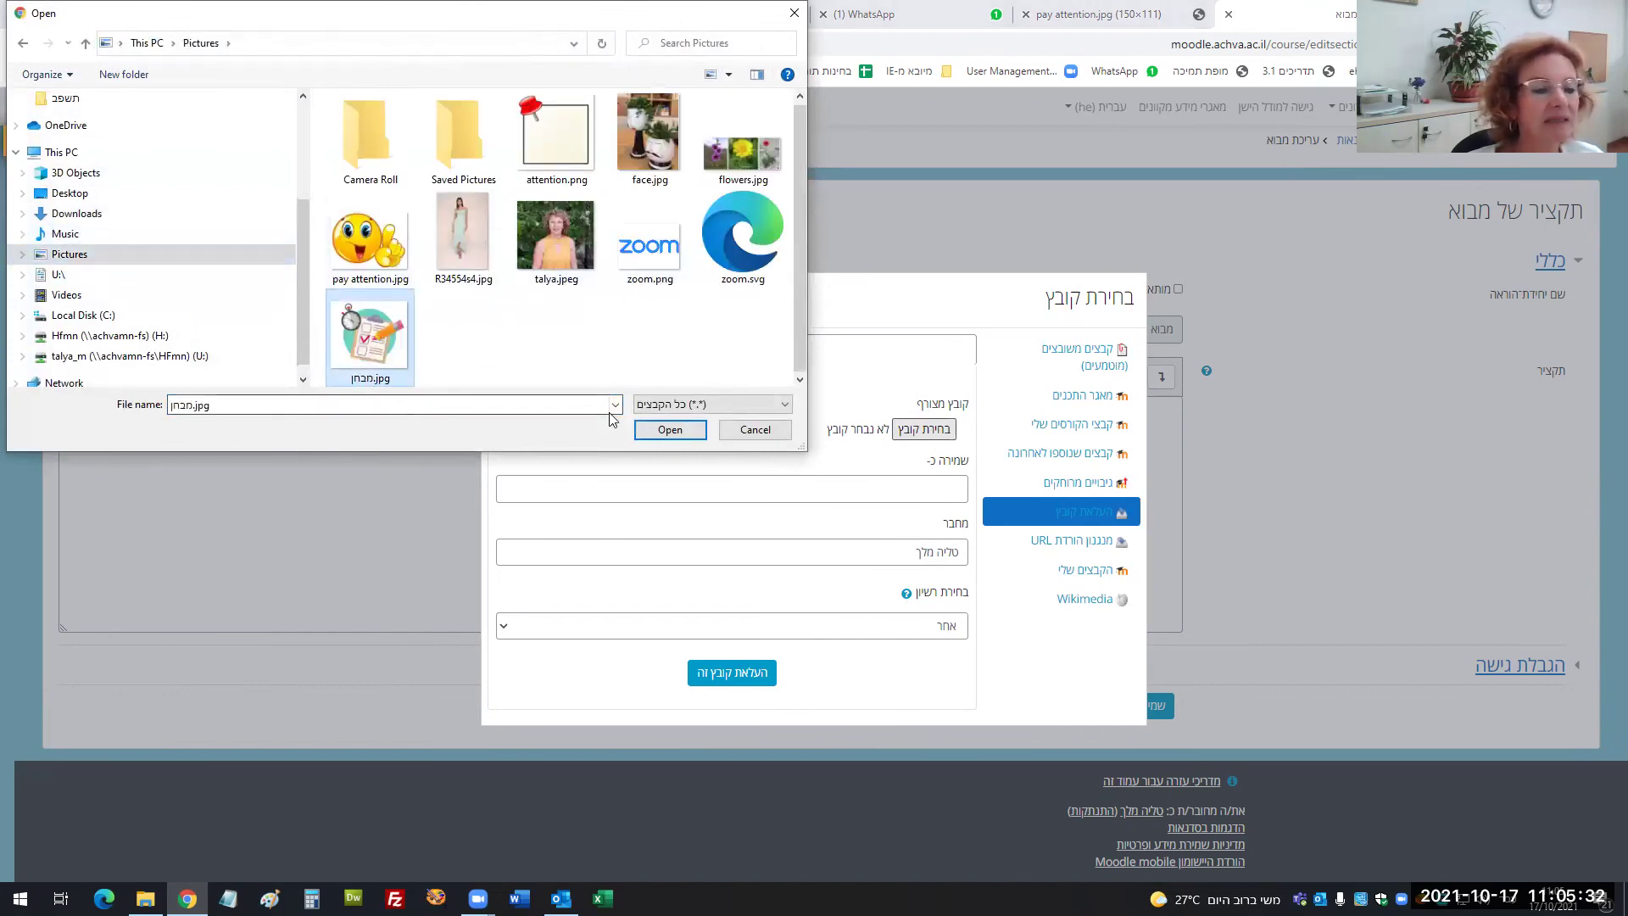
pyautogui.click(670, 429)
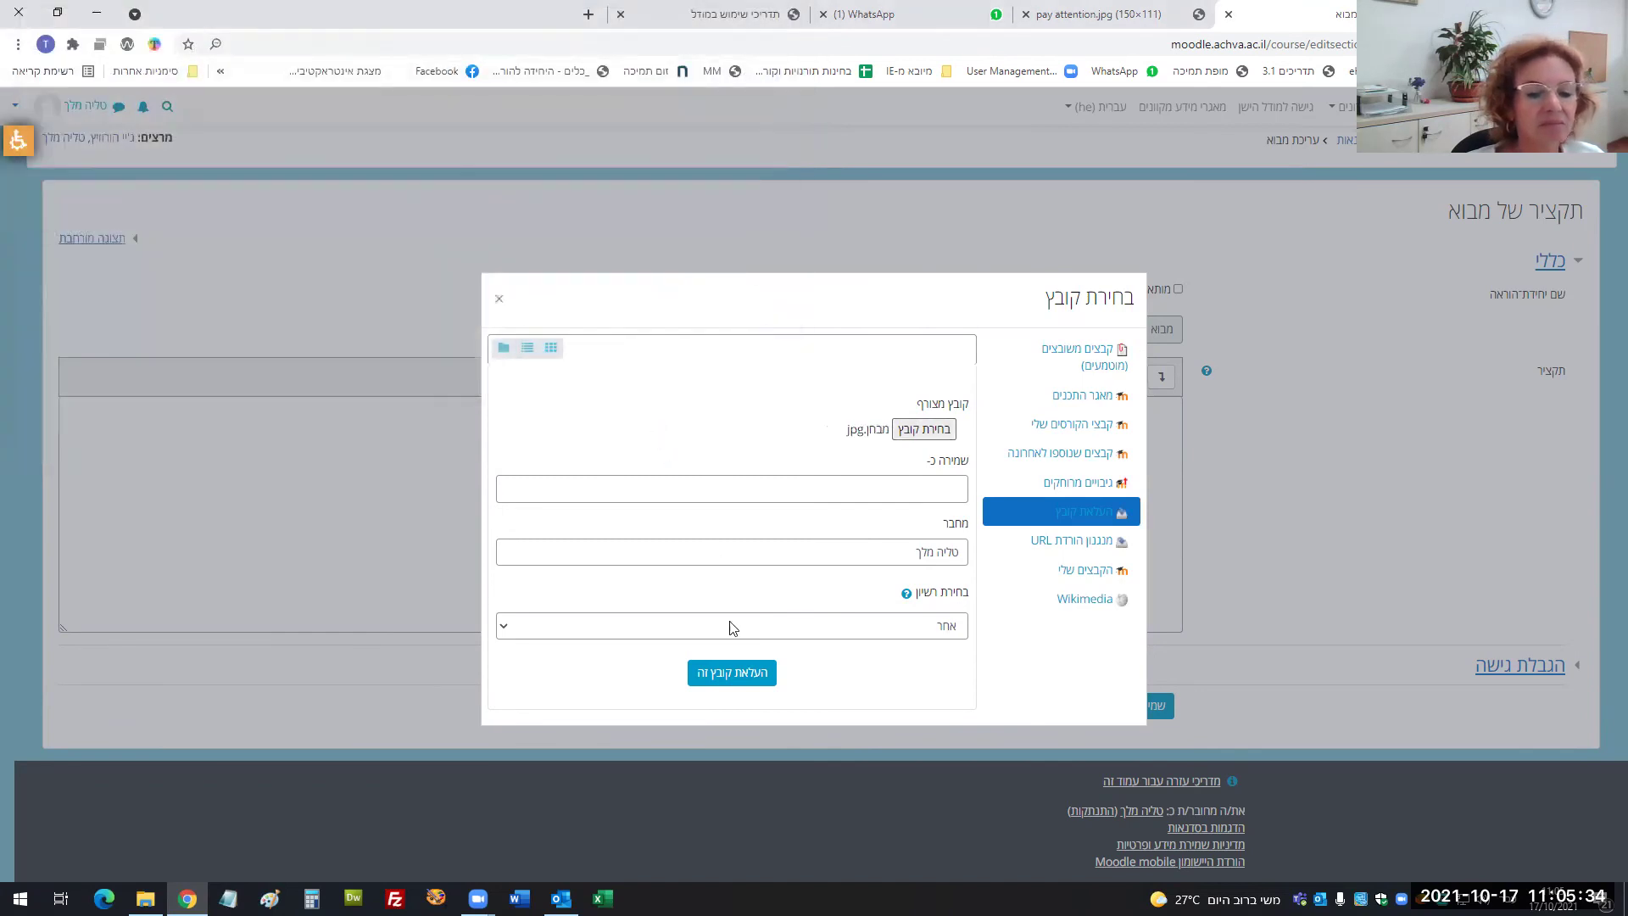
pyautogui.click(722, 674)
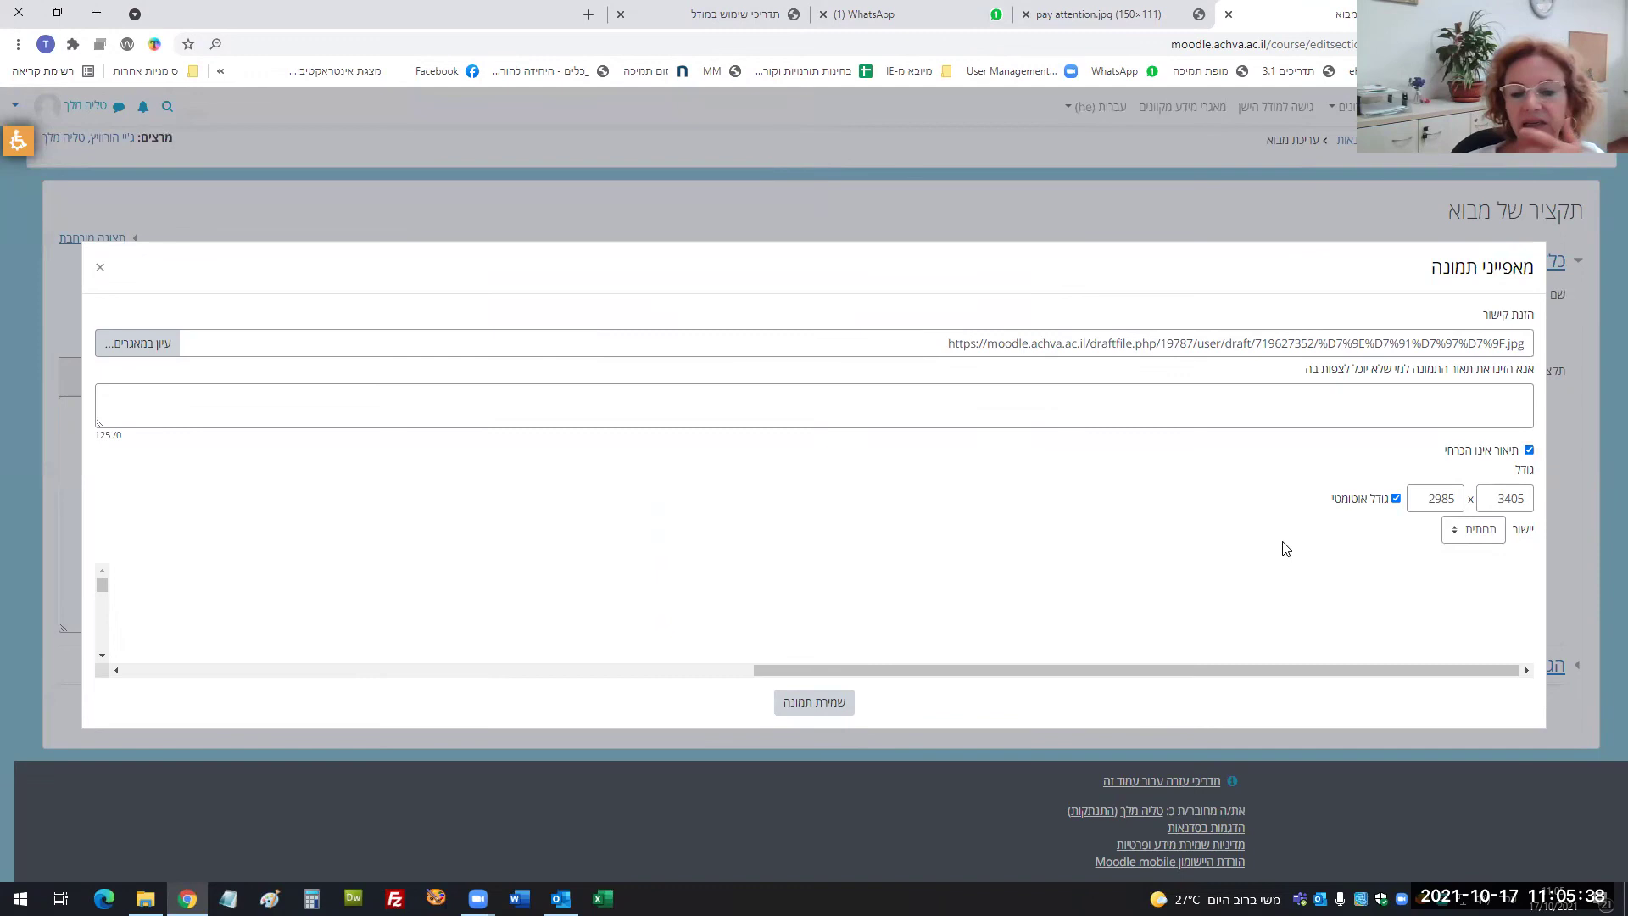
# Set the uploaded image's width to 400 and insert it into the summary
pyautogui.doubleClick(1514, 498)
pyautogui.write('50')
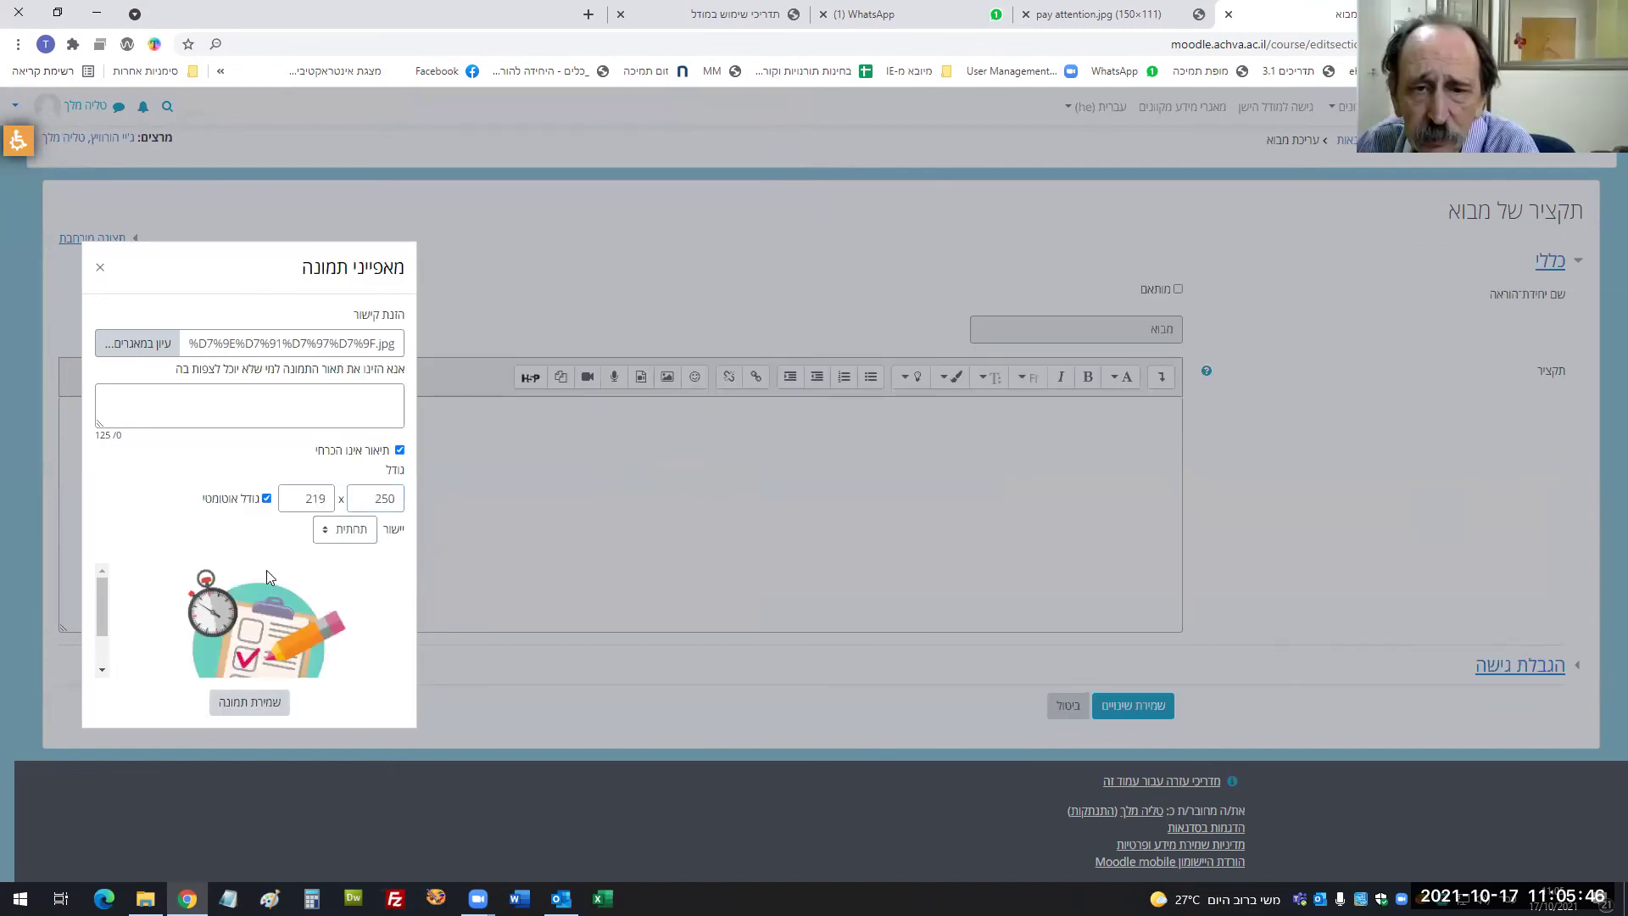
pyautogui.scroll(-1, 259, 611)
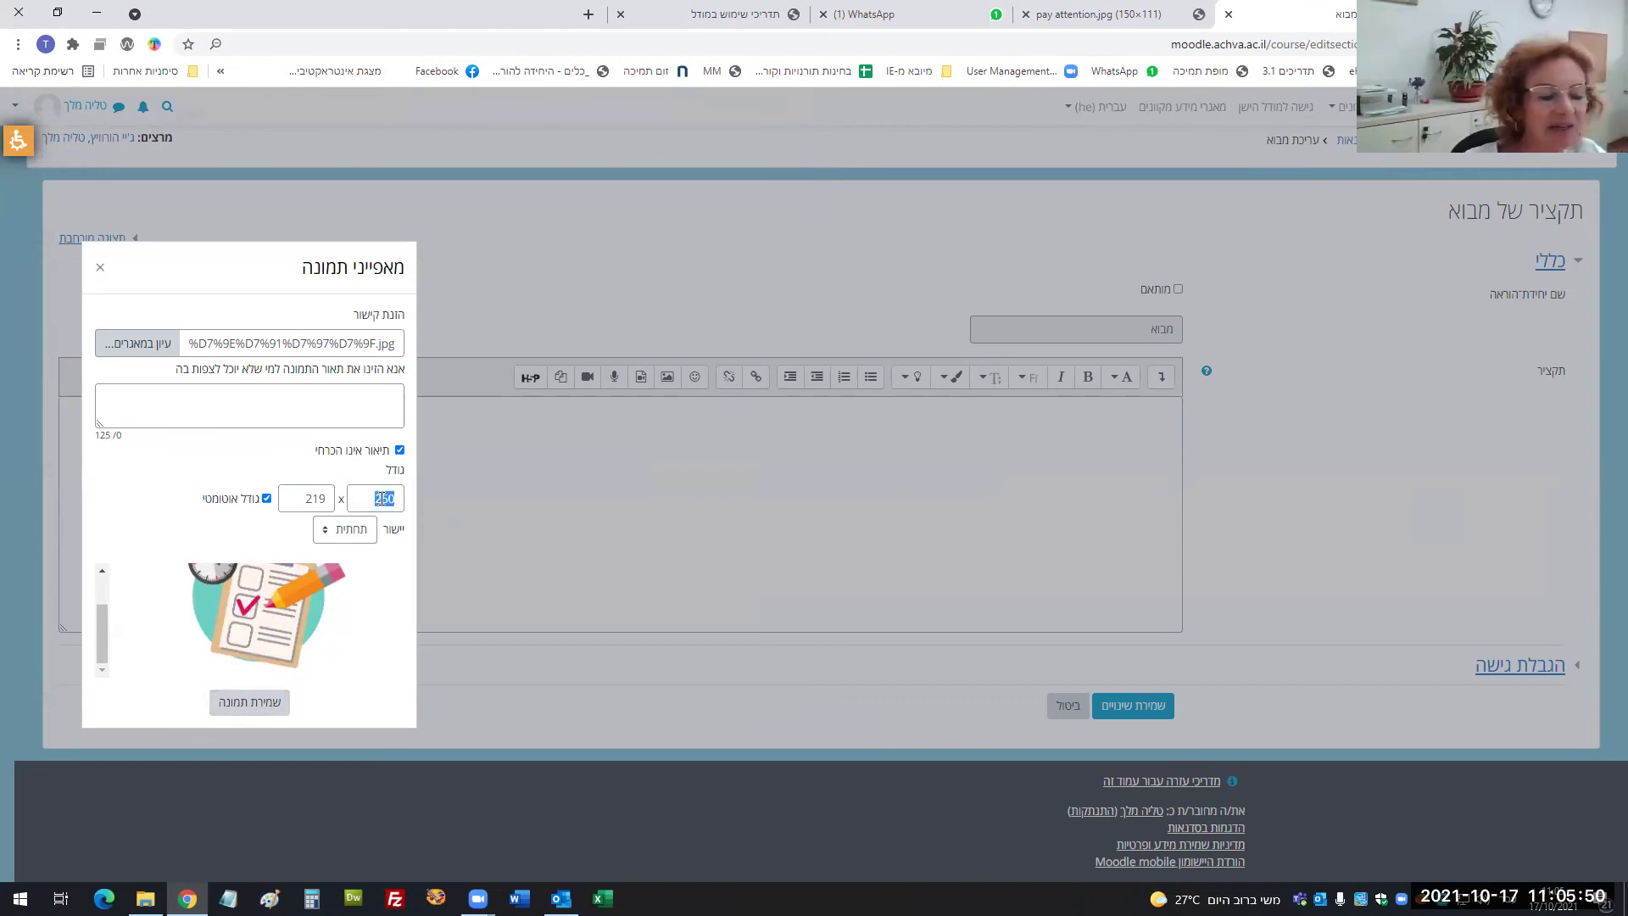
pyautogui.click(303, 501)
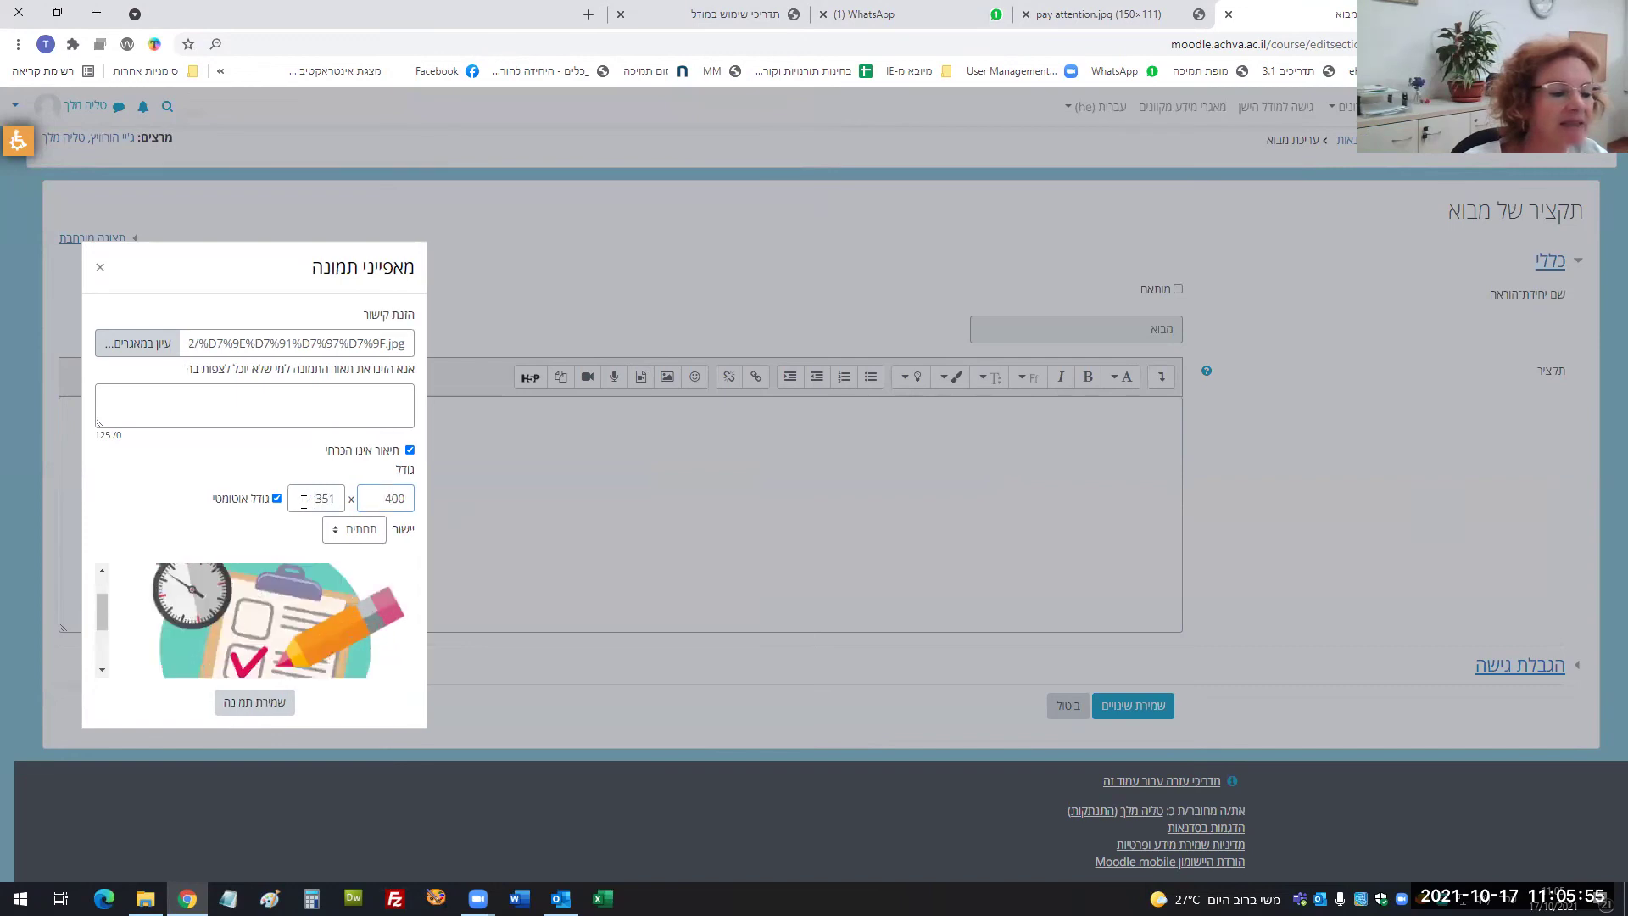
pyautogui.click(255, 704)
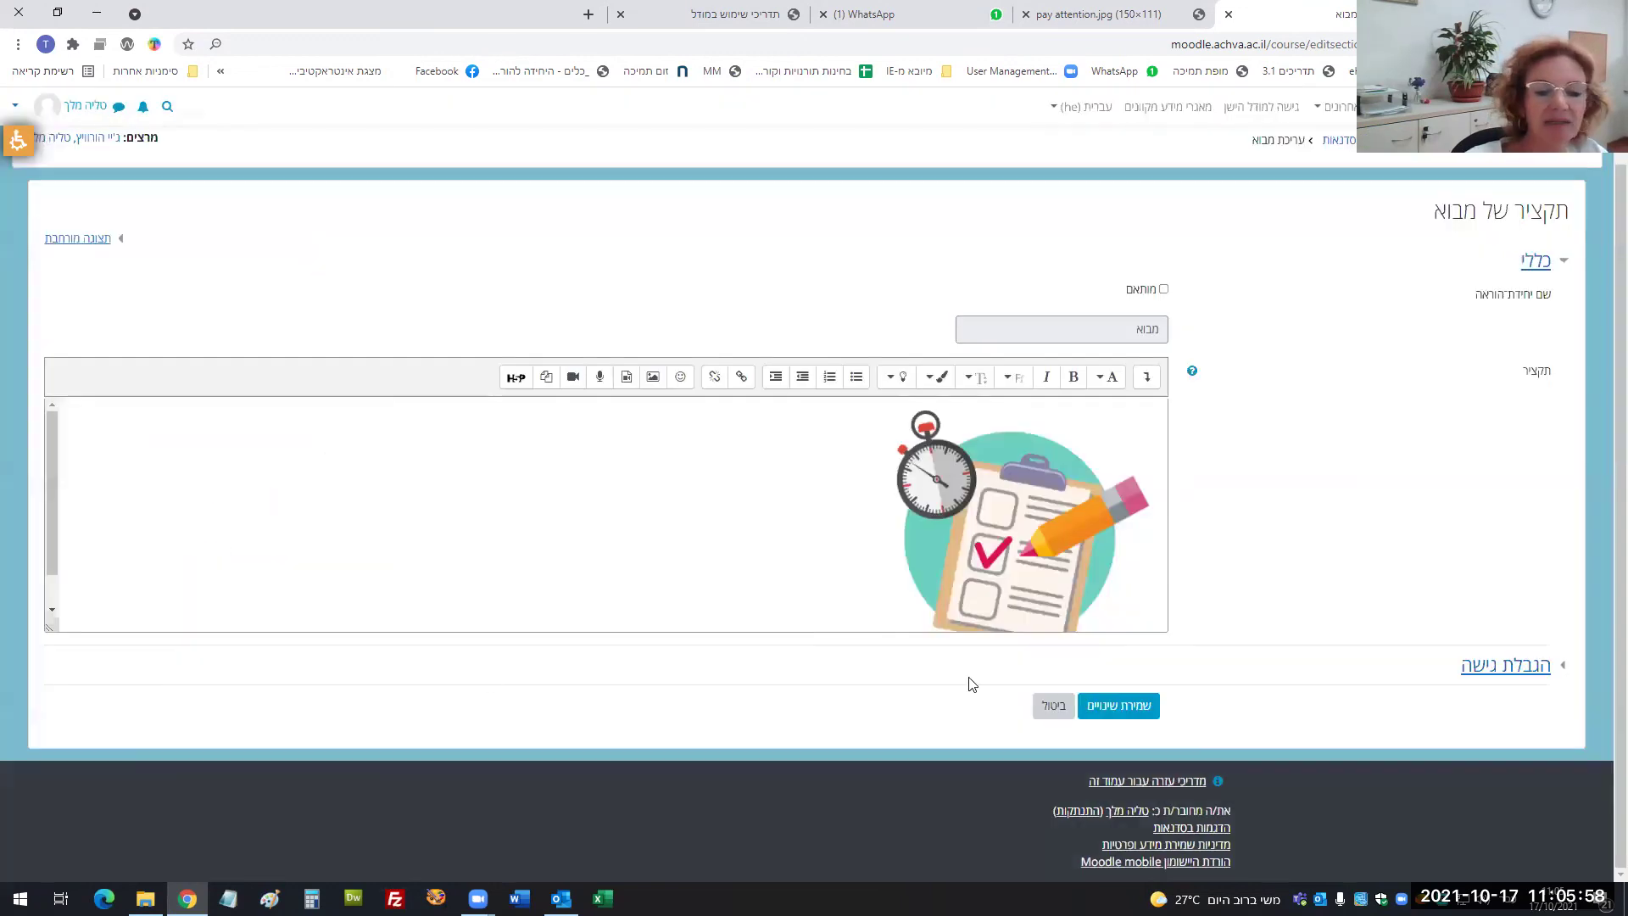
# Save the מבוא section's changes, check the image on the course page, and go to the עדכונים בקורסים שלי page
pyautogui.click(1120, 704)
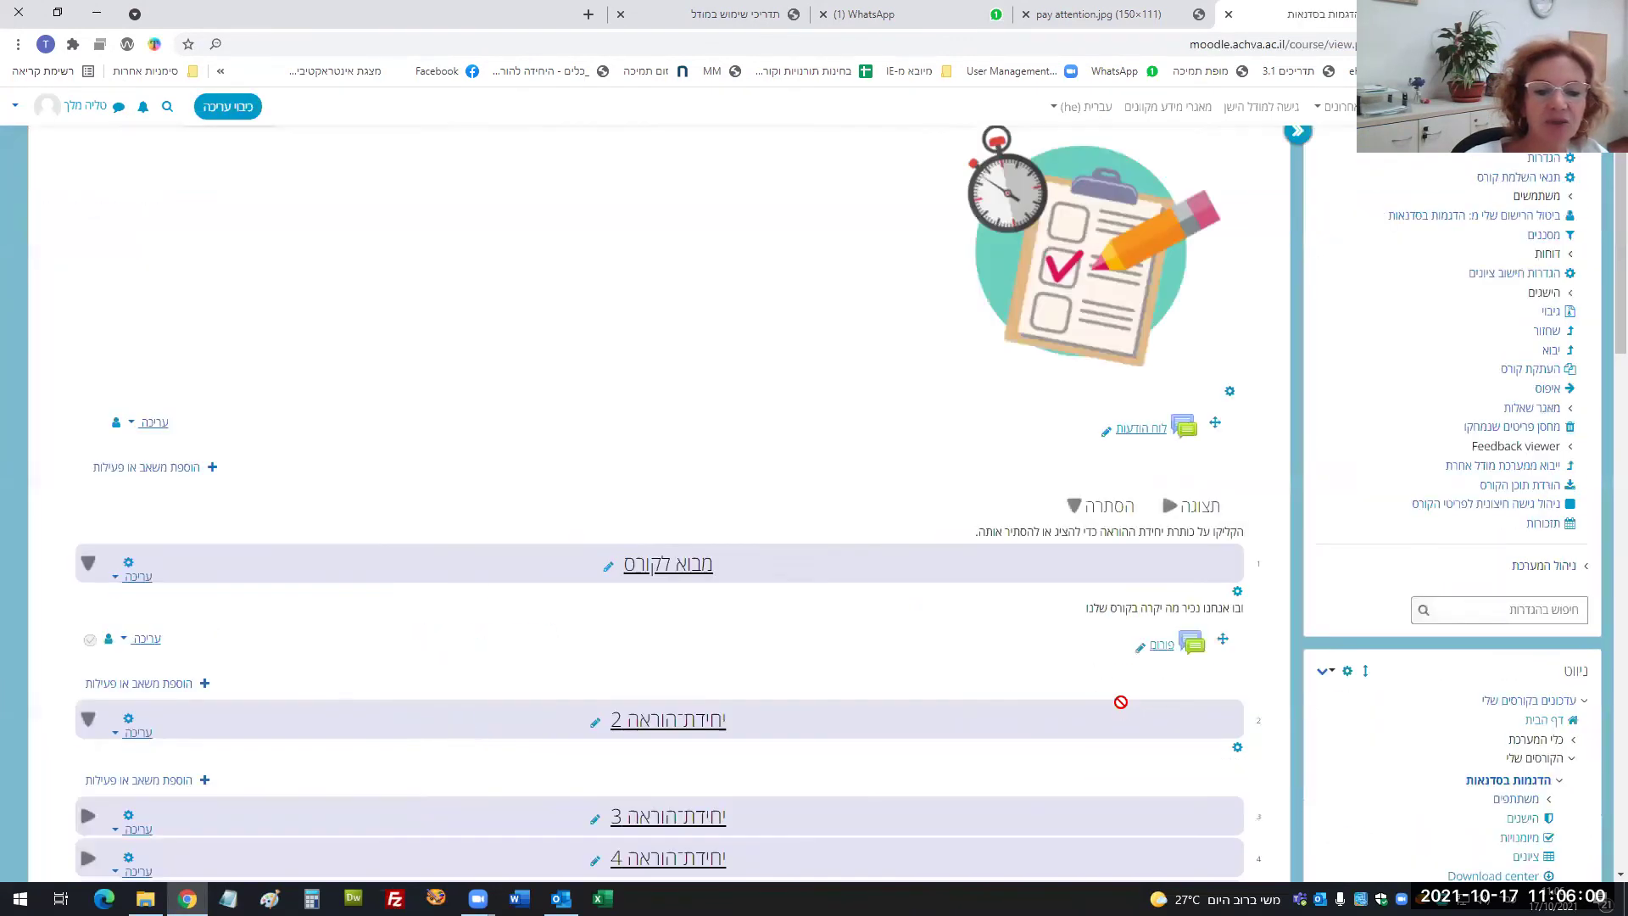
pyautogui.scroll(3, 604, 475)
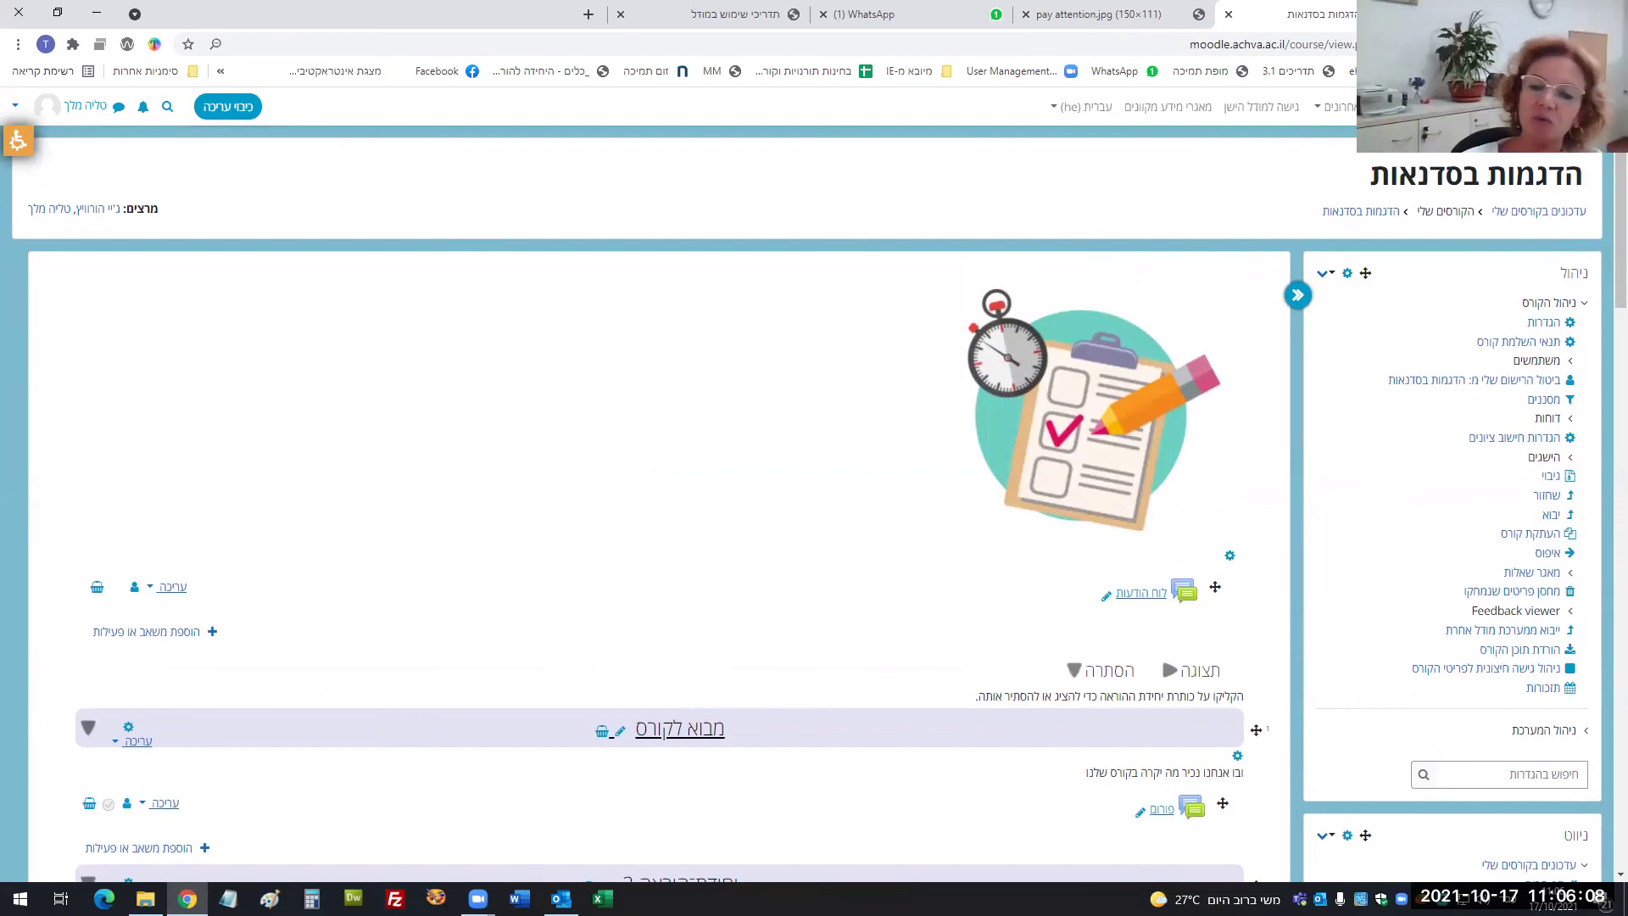
pyautogui.click(1530, 211)
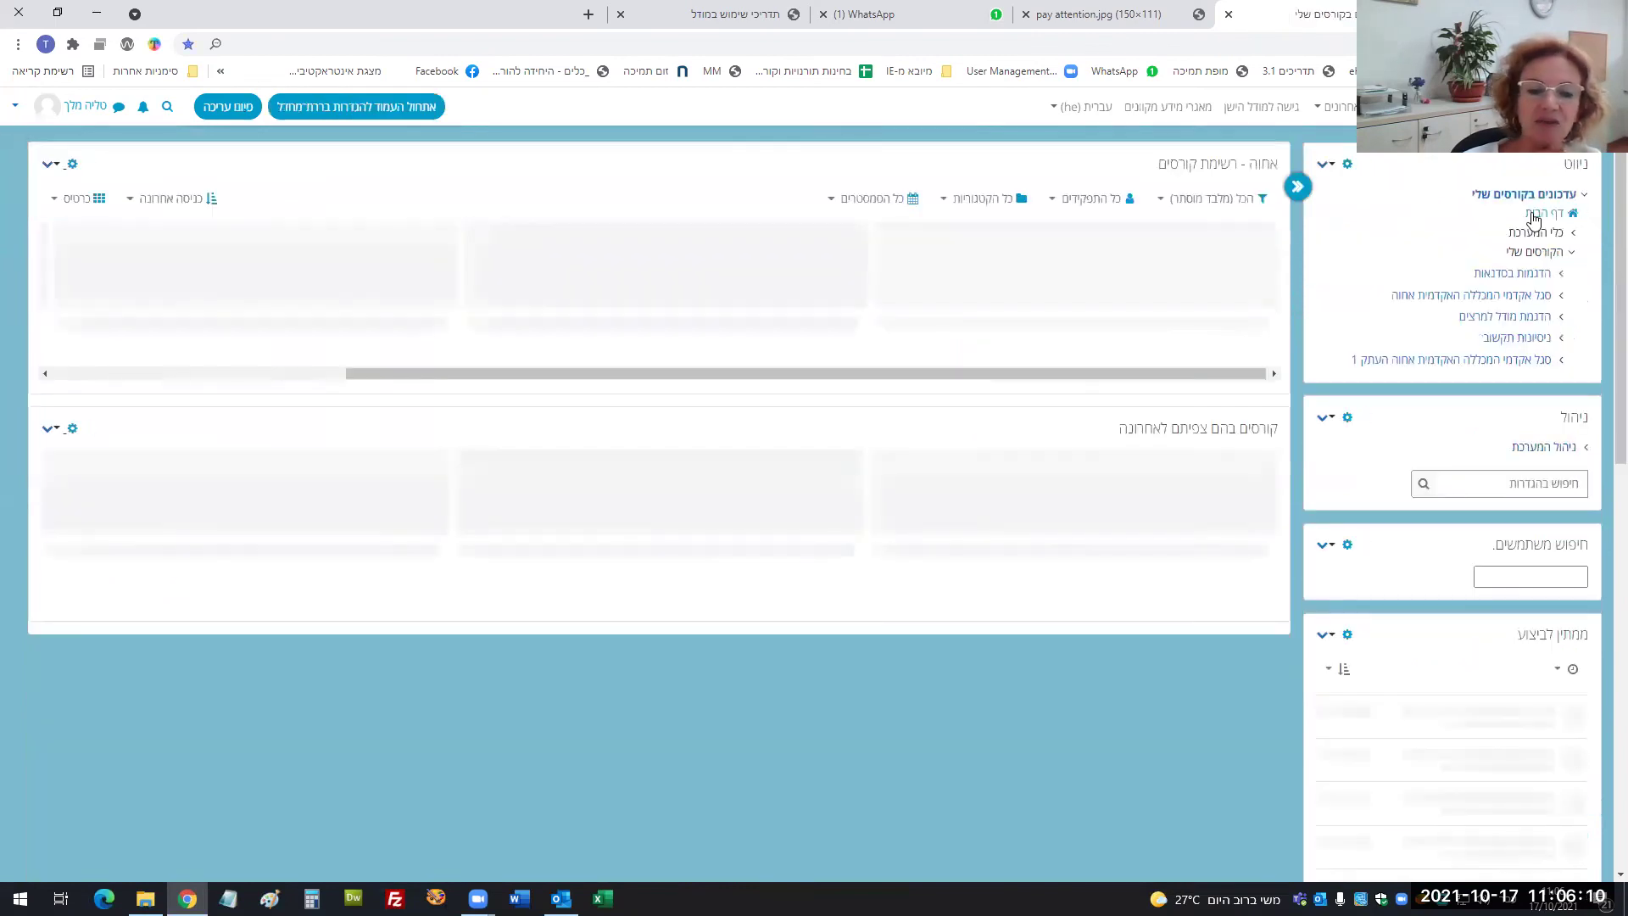